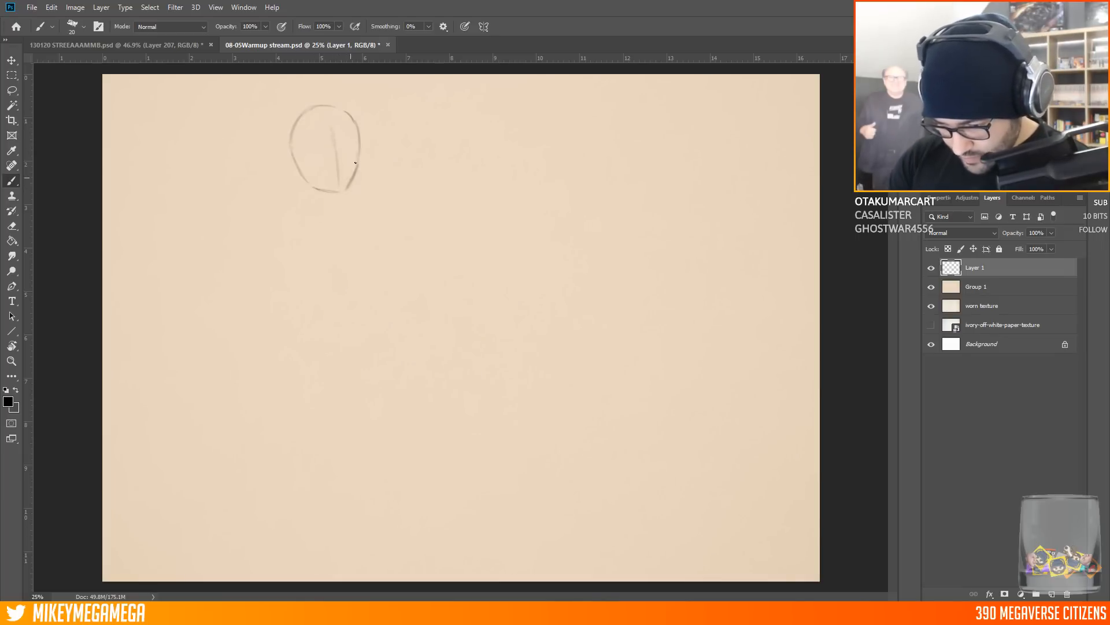
# Clean up the side of the head outline with the Eraser tool
pyautogui.press('e')
pyautogui.rightClick(377, 149)
pyautogui.press('Escape')
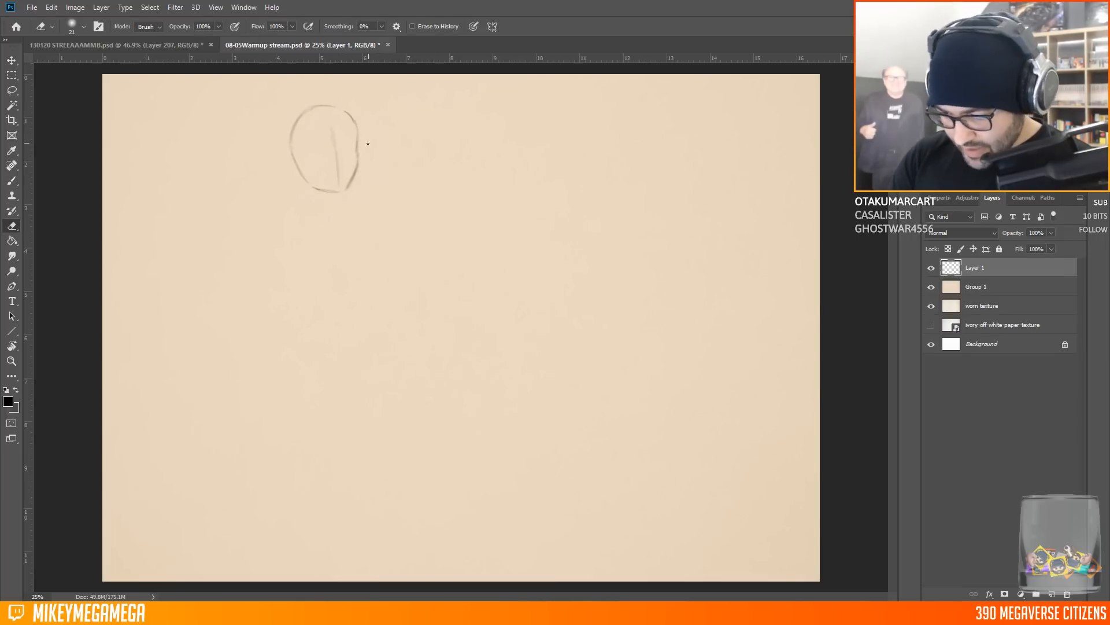
# Sketch the neck, collar and shoulder lines, and torso centre line below the head with the Brush tool
pyautogui.press('b')
pyautogui.moveTo(309, 207); pyautogui.dragTo(370, 205)
pyautogui.moveTo(339, 227); pyautogui.dragTo(339, 297)
pyautogui.moveTo(316, 190)
pyautogui.mouseDown()
pyautogui.moveTo(319, 207)
pyautogui.moveTo(346, 211)
pyautogui.mouseUp()
pyautogui.moveTo(318, 205)
pyautogui.mouseDown()
pyautogui.moveTo(294, 214)
pyautogui.moveTo(368, 216)
pyautogui.mouseUp()
pyautogui.moveTo(323, 213); pyautogui.dragTo(336, 219)
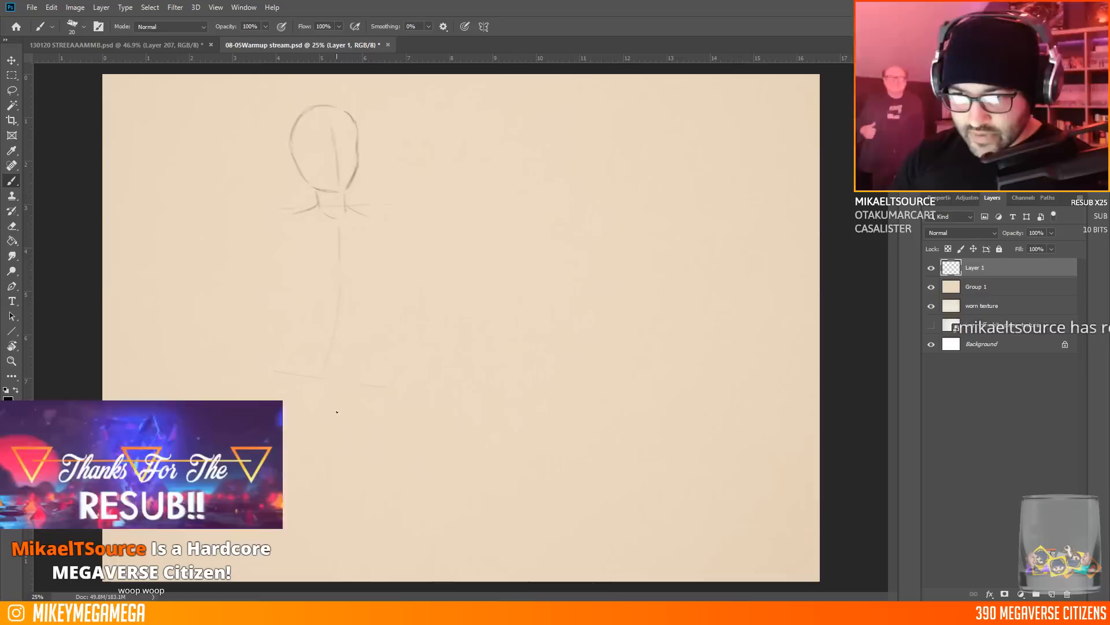
# Sketch the rounded shoulders, torso sides and both upper arms of the figure
pyautogui.moveTo(314, 206); pyautogui.dragTo(282, 233)
pyautogui.moveTo(361, 215); pyautogui.dragTo(388, 234)
pyautogui.moveTo(306, 208)
pyautogui.mouseDown()
pyautogui.moveTo(353, 230)
pyautogui.moveTo(295, 262)
pyautogui.mouseUp()
pyautogui.moveTo(303, 319); pyautogui.dragTo(305, 359)
pyautogui.moveTo(277, 223); pyautogui.dragTo(292, 295)
pyautogui.moveTo(366, 247); pyautogui.dragTo(370, 321)
pyautogui.moveTo(393, 227); pyautogui.dragTo(385, 277)
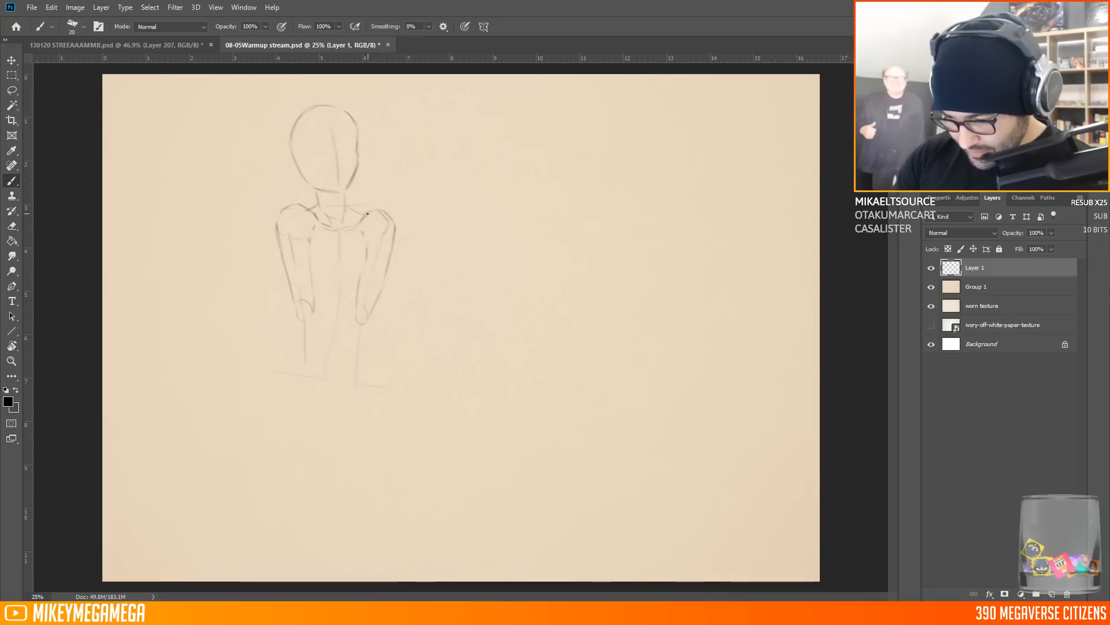
# Draw long pointed ears on both sides of the first figure's head
pyautogui.moveTo(295, 167)
pyautogui.mouseDown()
pyautogui.moveTo(267, 184)
pyautogui.moveTo(295, 183)
pyautogui.mouseUp()
pyautogui.moveTo(359, 167); pyautogui.dragTo(387, 149)
pyautogui.moveTo(358, 154); pyautogui.dragTo(387, 149)
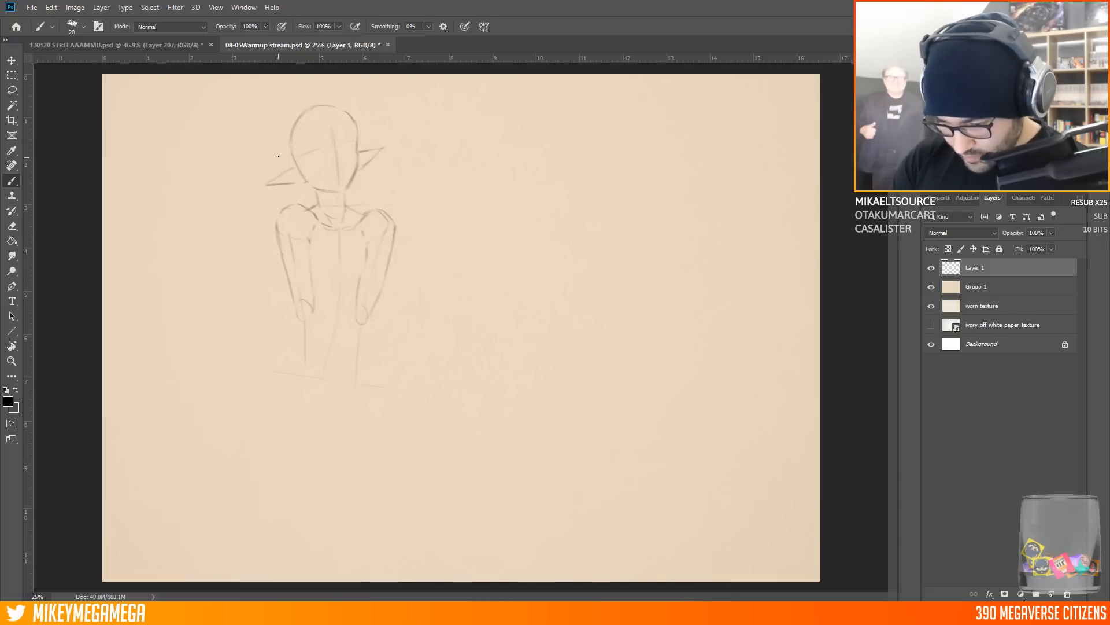
# Sketch both forearms running from the elbows down in front of the pelvis
pyautogui.moveTo(296, 307); pyautogui.dragTo(318, 393)
pyautogui.moveTo(354, 312); pyautogui.dragTo(342, 397)
pyautogui.moveTo(359, 324)
pyautogui.mouseDown()
pyautogui.moveTo(357, 378)
pyautogui.moveTo(364, 352)
pyautogui.mouseUp()
pyautogui.moveTo(369, 316); pyautogui.dragTo(370, 338)
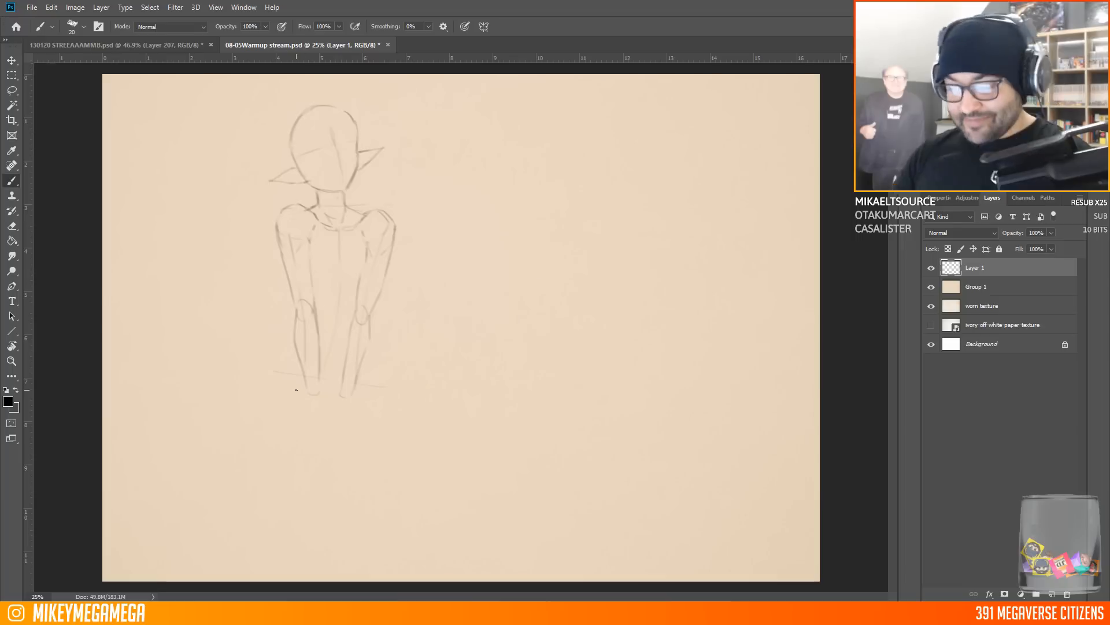
# Lasso the first figure's head, nudge it slightly down toward the neck and deselect
pyautogui.click(11, 90)
pyautogui.moveTo(296, 104)
pyautogui.mouseDown()
pyautogui.moveTo(297, 198)
pyautogui.moveTo(295, 106)
pyautogui.mouseUp()
pyautogui.click(14, 62)
pyautogui.hotkey('shift', 'Down')
pyautogui.hotkey('shift', 'Down')
pyautogui.hotkey('shift', 'Down')
pyautogui.hotkey('ctrl', 'd')
# Sketch both hands at the ends of the forearms and the chest between the upper arms
pyautogui.click(15, 184)
pyautogui.moveTo(319, 393)
pyautogui.mouseDown()
pyautogui.moveTo(318, 434)
pyautogui.moveTo(322, 399)
pyautogui.moveTo(355, 400)
pyautogui.moveTo(333, 423)
pyautogui.moveTo(357, 433)
pyautogui.mouseUp()
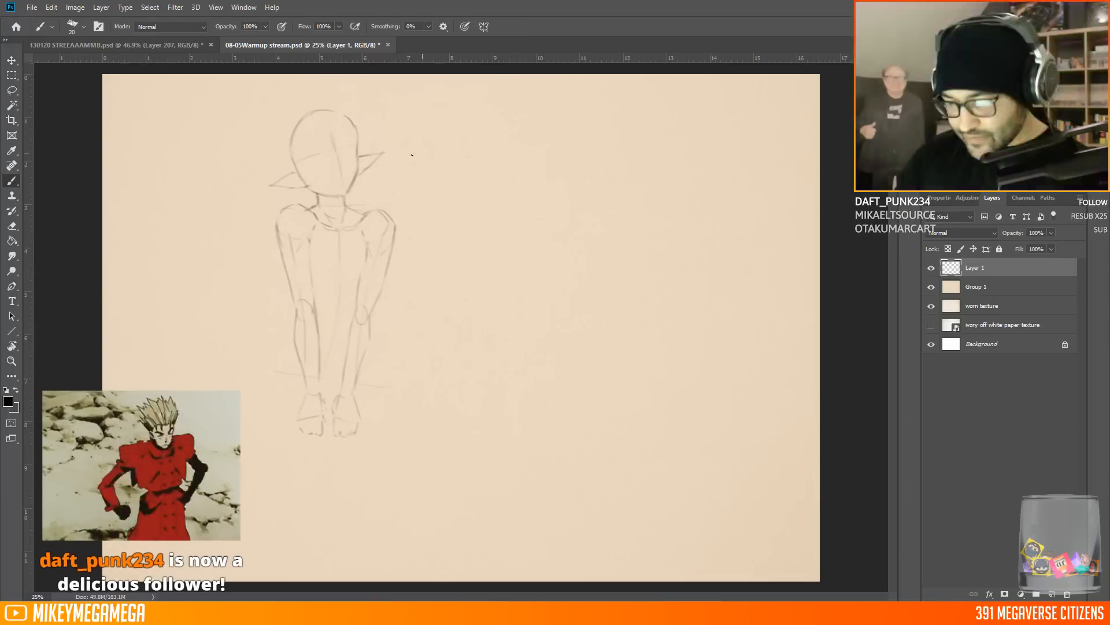
pyautogui.moveTo(311, 262)
pyautogui.mouseDown()
pyautogui.moveTo(313, 295)
pyautogui.moveTo(336, 297)
pyautogui.moveTo(351, 216)
pyautogui.moveTo(334, 290)
pyautogui.moveTo(340, 234)
pyautogui.moveTo(339, 258)
pyautogui.moveTo(362, 278)
pyautogui.moveTo(375, 260)
pyautogui.moveTo(359, 298)
pyautogui.mouseUp()
pyautogui.moveTo(327, 246); pyautogui.dragTo(307, 265)
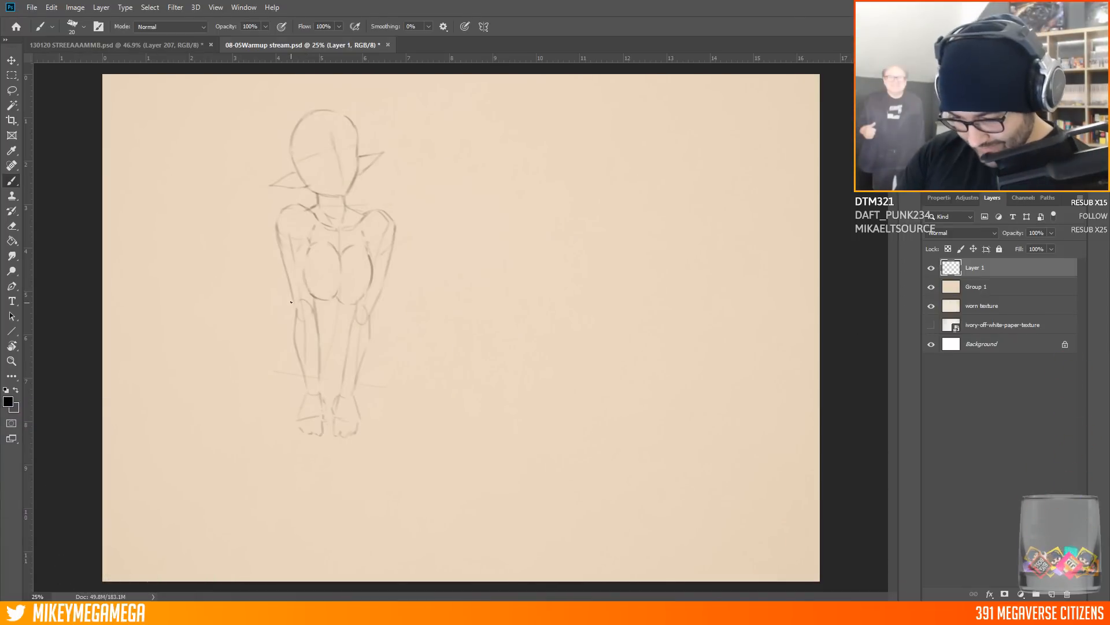
# Sketch the first figure's waist, hips and outer thigh lines, and shift the whole sketch left on the canvas
pyautogui.moveTo(291, 332); pyautogui.dragTo(264, 367)
pyautogui.moveTo(370, 326); pyautogui.dragTo(382, 363)
pyautogui.moveTo(264, 368); pyautogui.dragTo(295, 399)
pyautogui.moveTo(371, 391)
pyautogui.mouseDown()
pyautogui.moveTo(361, 399)
pyautogui.moveTo(357, 533)
pyautogui.mouseUp()
pyautogui.moveTo(317, 449)
pyautogui.mouseDown()
pyautogui.moveTo(324, 547)
pyautogui.moveTo(342, 566)
pyautogui.mouseUp()
pyautogui.moveTo(379, 363)
pyautogui.mouseDown()
pyautogui.moveTo(380, 405)
pyautogui.moveTo(267, 367)
pyautogui.mouseUp()
pyautogui.press('v')
pyautogui.moveTo(347, 248); pyautogui.dragTo(295, 229)
# Sketch the first figure's legs, with one thigh down to the knee and the other leg bent back
pyautogui.press('b')
pyautogui.moveTo(258, 417); pyautogui.dragTo(225, 489)
pyautogui.moveTo(215, 348); pyautogui.dragTo(195, 492)
pyautogui.moveTo(255, 433); pyautogui.dragTo(229, 492)
pyautogui.moveTo(197, 495); pyautogui.dragTo(219, 507)
pyautogui.moveTo(236, 462)
pyautogui.mouseDown()
pyautogui.moveTo(306, 467)
pyautogui.moveTo(233, 538)
pyautogui.mouseUp()
pyautogui.moveTo(311, 474); pyautogui.dragTo(298, 528)
pyautogui.moveTo(235, 537); pyautogui.dragTo(274, 546)
pyautogui.moveTo(237, 417)
pyautogui.mouseDown()
pyautogui.moveTo(230, 467)
pyautogui.moveTo(240, 448)
pyautogui.mouseUp()
pyautogui.moveTo(306, 416); pyautogui.dragTo(309, 469)
# Add simple facial features to the first figure and move the sketch further toward the canvas's left edge
pyautogui.moveTo(273, 144); pyautogui.dragTo(256, 147)
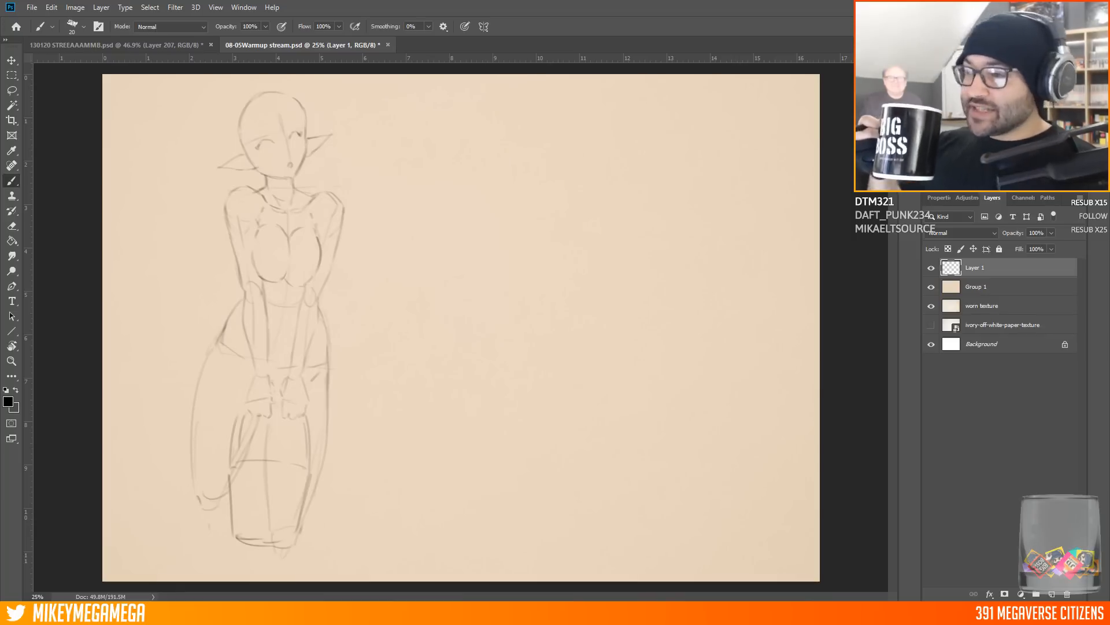
pyautogui.press('v')
pyautogui.moveTo(290, 255); pyautogui.dragTo(249, 255)
pyautogui.press('m')
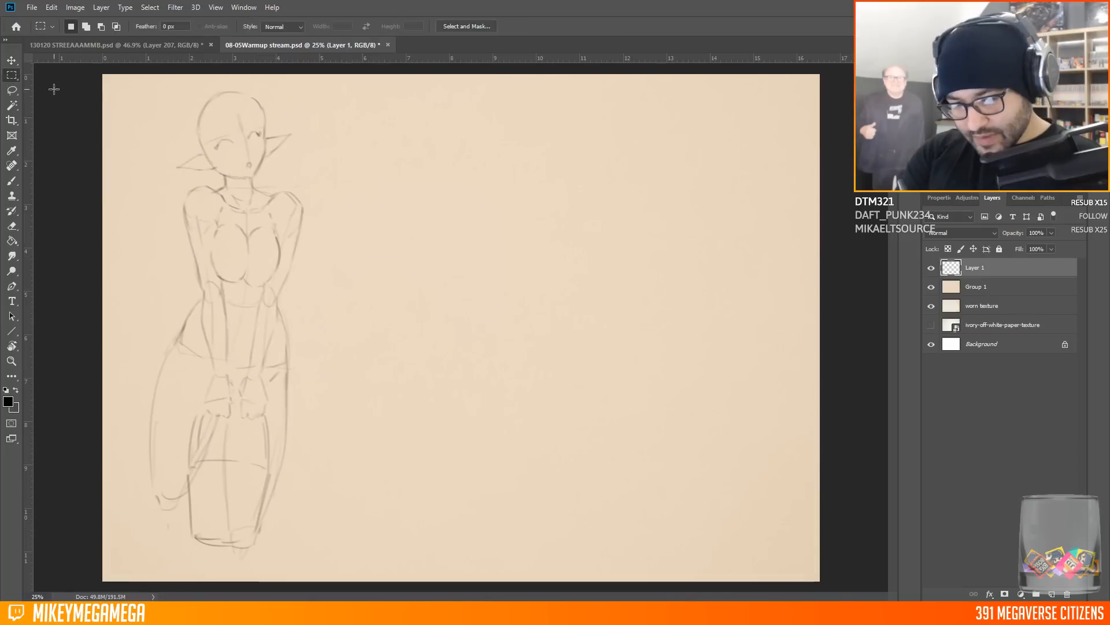
# Start a second figure beside the first with a head, pointed ear, neck lines and raised hand
pyautogui.press('b')
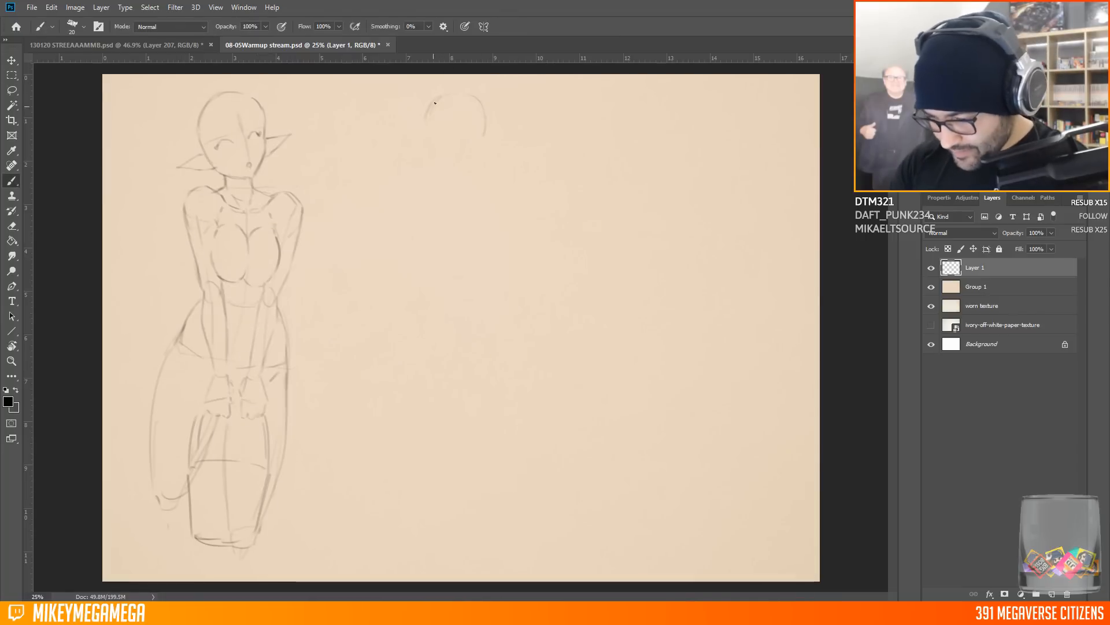
pyautogui.moveTo(435, 103); pyautogui.dragTo(427, 168)
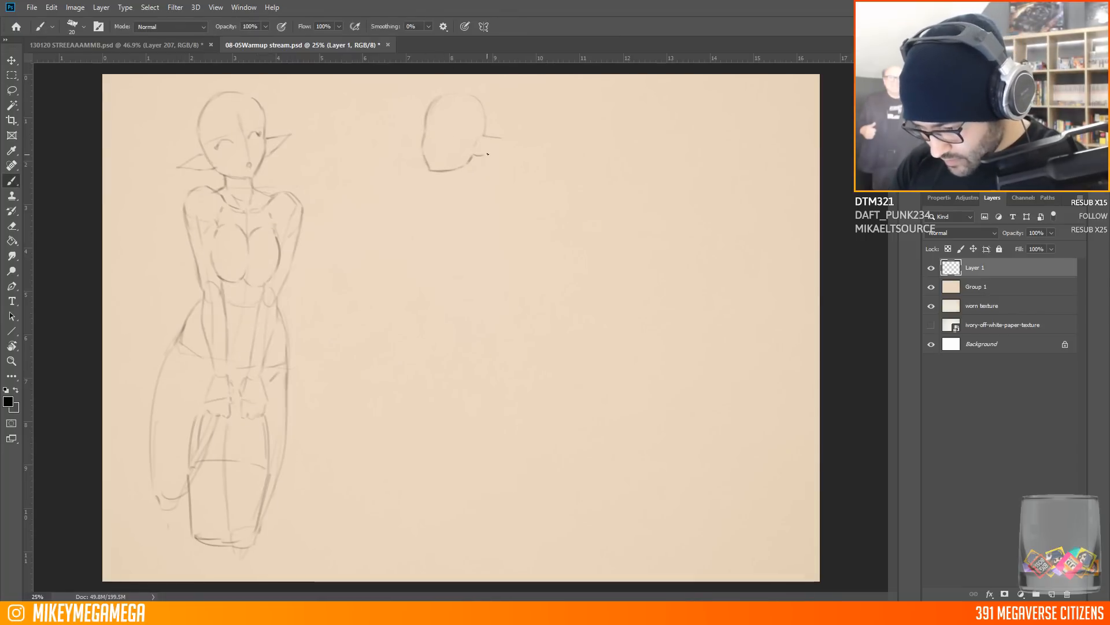
pyautogui.moveTo(443, 172); pyautogui.dragTo(460, 183)
pyautogui.moveTo(471, 160); pyautogui.dragTo(479, 179)
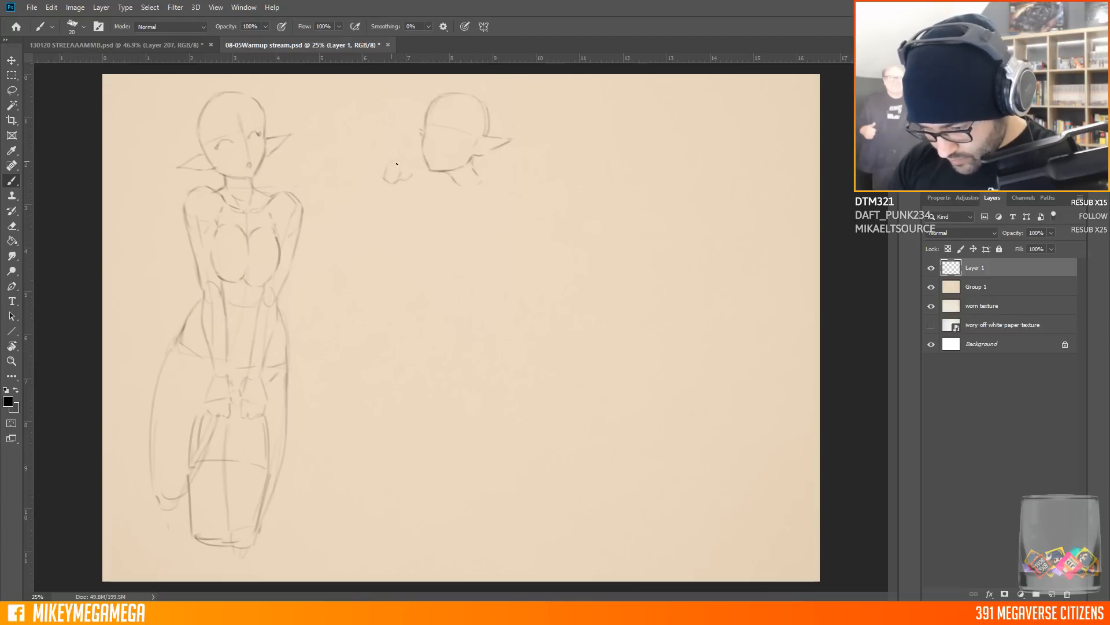
pyautogui.moveTo(410, 166); pyautogui.dragTo(420, 177)
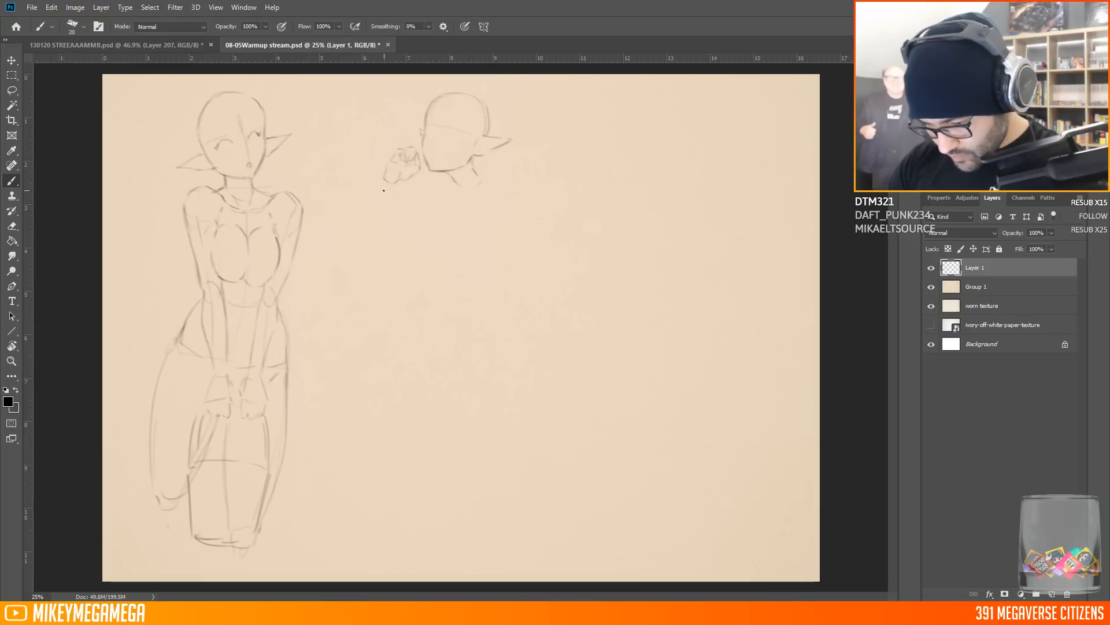
# Sketch the second figure's shoulders, ribcage, waist and tilted pelvis
pyautogui.moveTo(421, 340); pyautogui.dragTo(508, 334)
pyautogui.moveTo(489, 195); pyautogui.dragTo(502, 213)
pyautogui.moveTo(510, 184); pyautogui.dragTo(526, 191)
pyautogui.moveTo(446, 253); pyautogui.dragTo(466, 269)
pyautogui.moveTo(419, 312)
pyautogui.mouseDown()
pyautogui.moveTo(418, 345)
pyautogui.moveTo(469, 309)
pyautogui.mouseUp()
pyautogui.moveTo(497, 293); pyautogui.dragTo(483, 306)
pyautogui.moveTo(492, 291); pyautogui.dragTo(519, 321)
pyautogui.moveTo(412, 339); pyautogui.dragTo(442, 363)
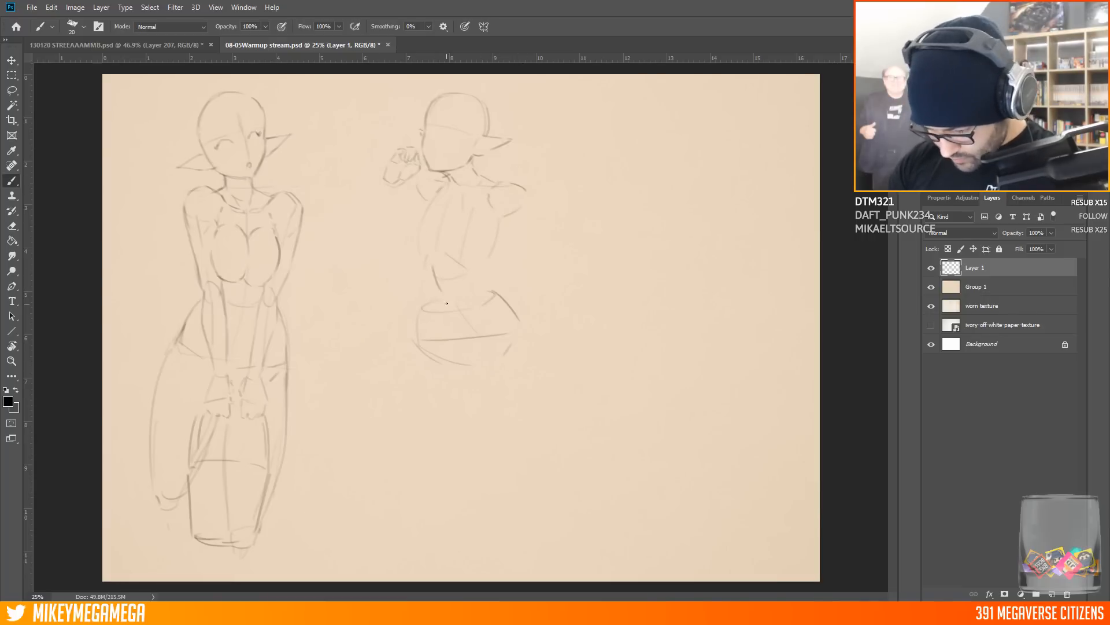
pyautogui.moveTo(444, 281); pyautogui.dragTo(451, 304)
# Sketch the second figure's raised, bent arm and define the side of the torso down to the waist
pyautogui.moveTo(399, 188); pyautogui.dragTo(389, 248)
pyautogui.moveTo(368, 242); pyautogui.dragTo(378, 254)
pyautogui.moveTo(409, 199); pyautogui.dragTo(399, 212)
pyautogui.moveTo(417, 223); pyautogui.dragTo(400, 243)
pyautogui.moveTo(430, 174)
pyautogui.mouseDown()
pyautogui.moveTo(409, 197)
pyautogui.moveTo(415, 267)
pyautogui.mouseUp()
pyautogui.moveTo(427, 281); pyautogui.dragTo(420, 319)
# Sketch the second figure's hips, crossed thighs, knees and lower legs
pyautogui.moveTo(516, 321); pyautogui.dragTo(526, 338)
pyautogui.moveTo(493, 342)
pyautogui.mouseDown()
pyautogui.moveTo(433, 437)
pyautogui.moveTo(460, 488)
pyautogui.mouseUp()
pyautogui.moveTo(523, 405); pyautogui.dragTo(464, 489)
pyautogui.moveTo(522, 327); pyautogui.dragTo(535, 374)
pyautogui.moveTo(506, 384); pyautogui.dragTo(487, 410)
pyautogui.moveTo(429, 467); pyautogui.dragTo(424, 486)
pyautogui.moveTo(438, 465)
pyautogui.mouseDown()
pyautogui.moveTo(456, 491)
pyautogui.moveTo(445, 567)
pyautogui.mouseUp()
pyautogui.moveTo(421, 504); pyautogui.dragTo(398, 551)
pyautogui.moveTo(483, 481); pyautogui.dragTo(516, 554)
pyautogui.moveTo(520, 483); pyautogui.dragTo(537, 541)
# Sketch the second figure's other arm, bent at the elbow with the hand beside the hip
pyautogui.moveTo(561, 231); pyautogui.dragTo(564, 262)
pyautogui.moveTo(512, 186); pyautogui.dragTo(556, 215)
pyautogui.moveTo(565, 234)
pyautogui.mouseDown()
pyautogui.moveTo(558, 295)
pyautogui.moveTo(541, 306)
pyautogui.moveTo(550, 334)
pyautogui.mouseUp()
pyautogui.moveTo(564, 305); pyautogui.dragTo(554, 329)
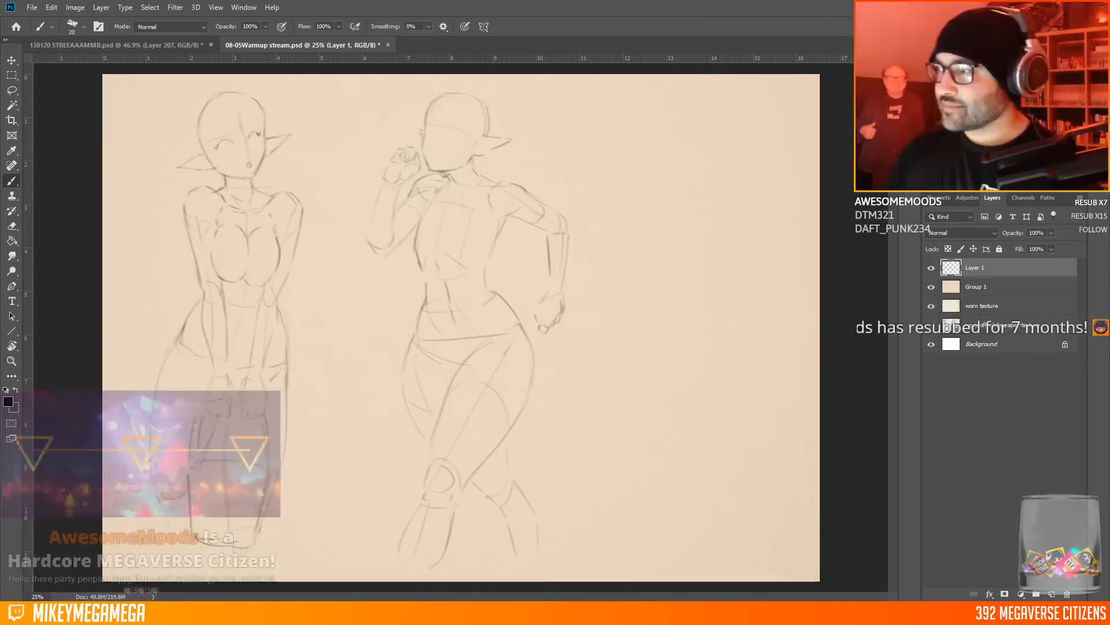
pyautogui.press('l')
pyautogui.moveTo(414, 141)
pyautogui.mouseDown()
pyautogui.moveTo(473, 163)
pyautogui.moveTo(443, 150)
pyautogui.mouseUp()
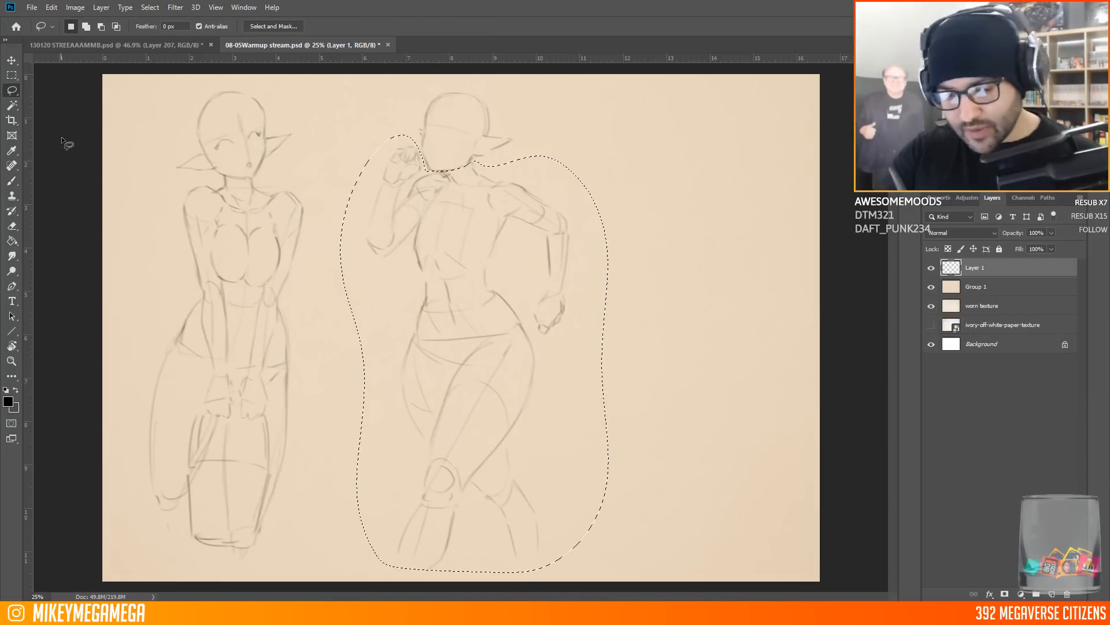
pyautogui.hotkey('ctrl', 'd')
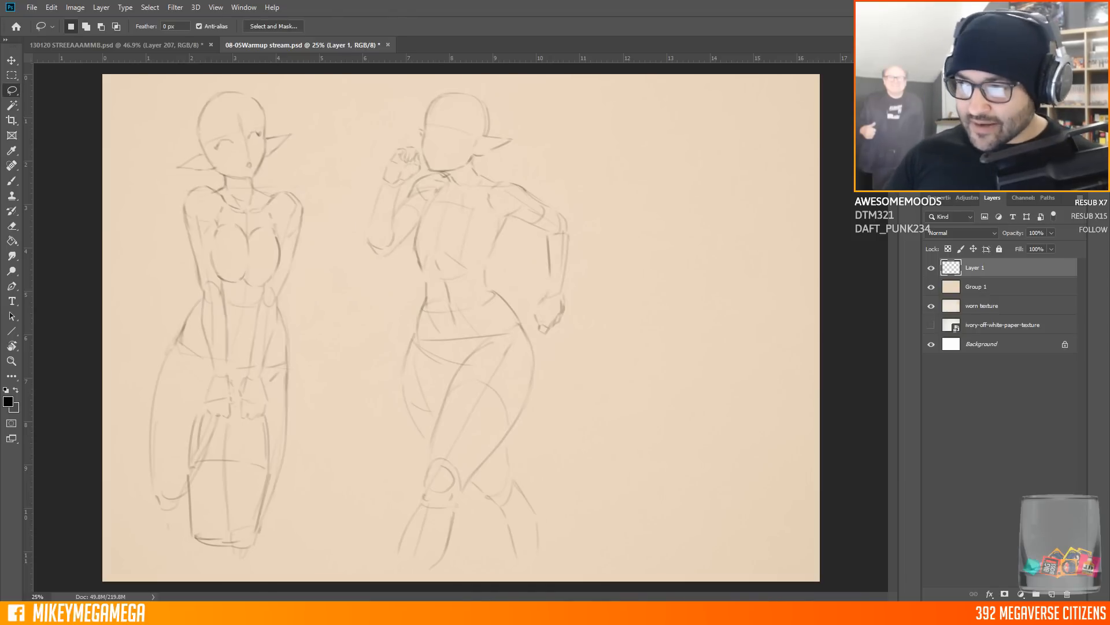
# Lasso the second figure's body below the head and scale it down slightly with a transform
pyautogui.moveTo(423, 167); pyautogui.dragTo(419, 155)
pyautogui.click(51, 8)
pyautogui.click(133, 260)
pyautogui.moveTo(609, 570); pyautogui.dragTo(577, 516)
pyautogui.moveTo(484, 238); pyautogui.dragTo(493, 244)
pyautogui.press('Return')
# Lasso the second figure's raised forearm and hand, transform them outward away from the face, and deselect
pyautogui.press('l')
pyautogui.moveTo(420, 146)
pyautogui.mouseDown()
pyautogui.moveTo(383, 246)
pyautogui.moveTo(418, 144)
pyautogui.mouseUp()
pyautogui.click(51, 7)
pyautogui.click(220, 300)
pyautogui.moveTo(349, 148); pyautogui.dragTo(338, 166)
pyautogui.moveTo(421, 201)
pyautogui.mouseDown()
pyautogui.moveTo(401, 203)
pyautogui.moveTo(386, 254)
pyautogui.moveTo(472, 282)
pyautogui.moveTo(493, 240)
pyautogui.mouseUp()
pyautogui.press('Return')
pyautogui.hotkey('ctrl', 'd')
# Try to sketch the second figure's chest on Layer 1 and undo the strokes
pyautogui.press('b')
pyautogui.moveTo(493, 252)
pyautogui.mouseDown()
pyautogui.moveTo(490, 228)
pyautogui.moveTo(492, 243)
pyautogui.moveTo(440, 282)
pyautogui.mouseUp()
pyautogui.hotkey('ctrl', 'z')
pyautogui.hotkey('ctrl', 'z')
pyautogui.hotkey('ctrl', 'z')
pyautogui.hotkey('ctrl', 'z')
pyautogui.hotkey('ctrl', 'z')
pyautogui.hotkey('ctrl', 'z')
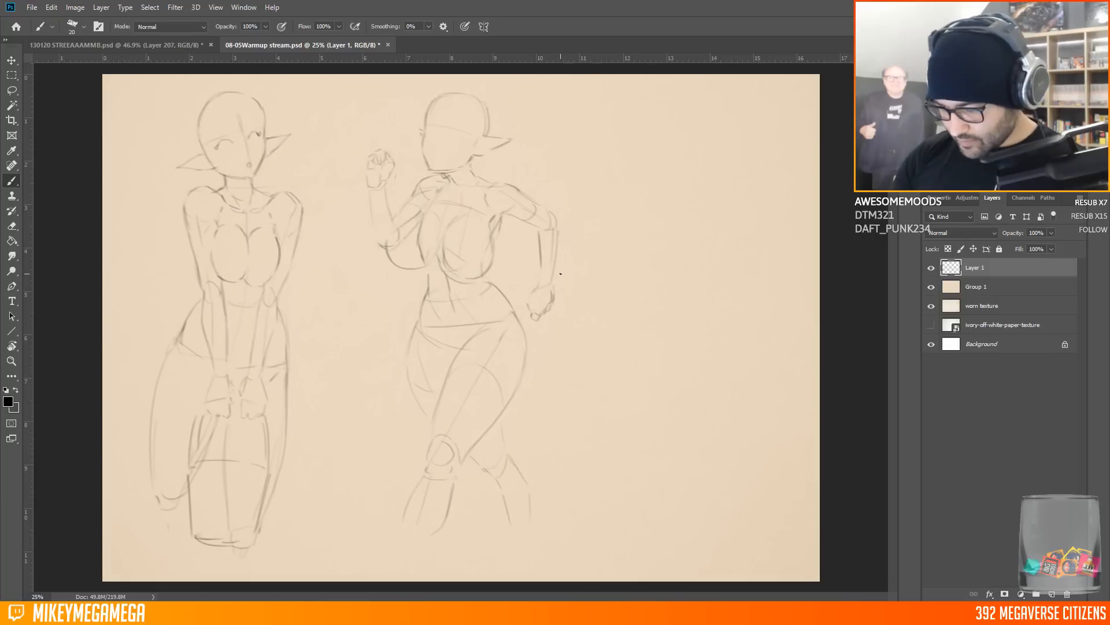
# Add a new layer above Layer 1 and sketch the second figure's chest on it
pyautogui.hotkey('ctrl', 'alt', 'shift', 'n')
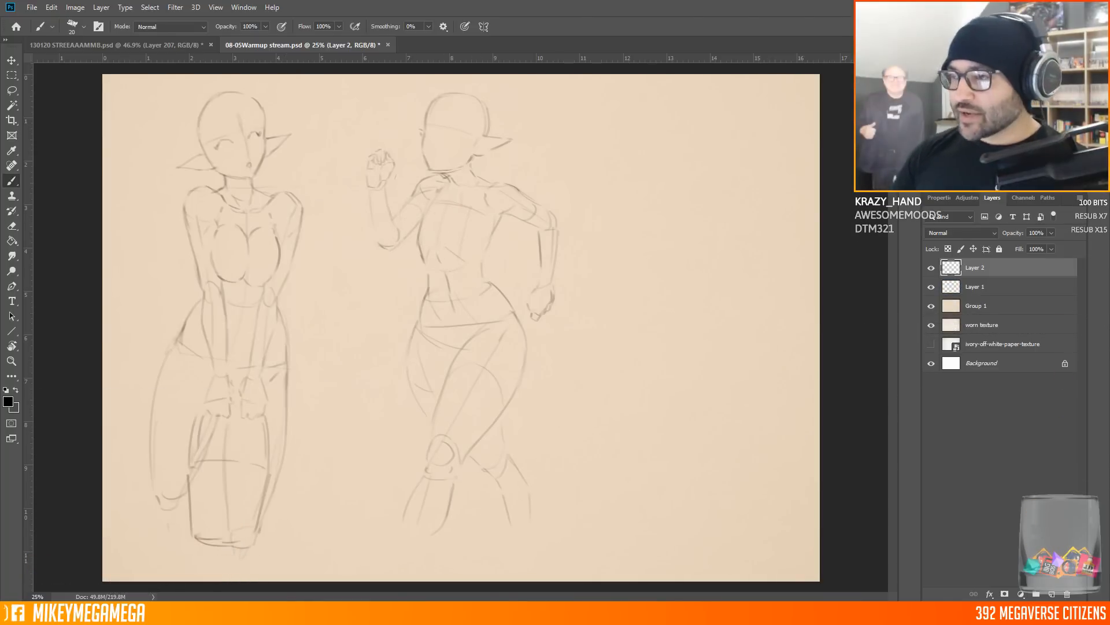
pyautogui.press('m')
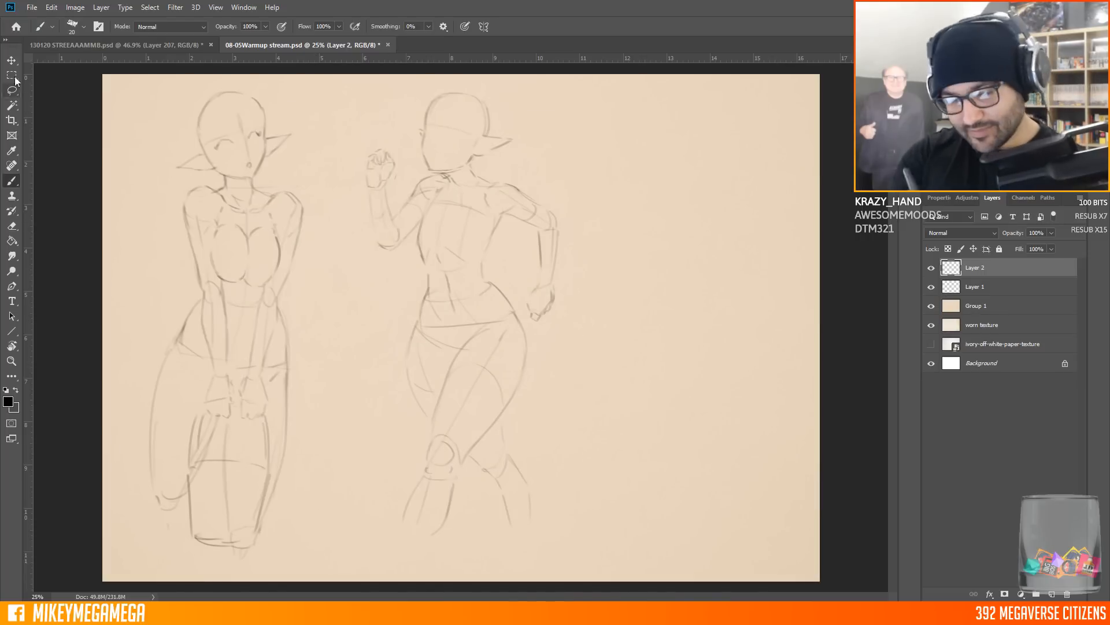
pyautogui.hotkey('alt', '[')
pyautogui.press('b')
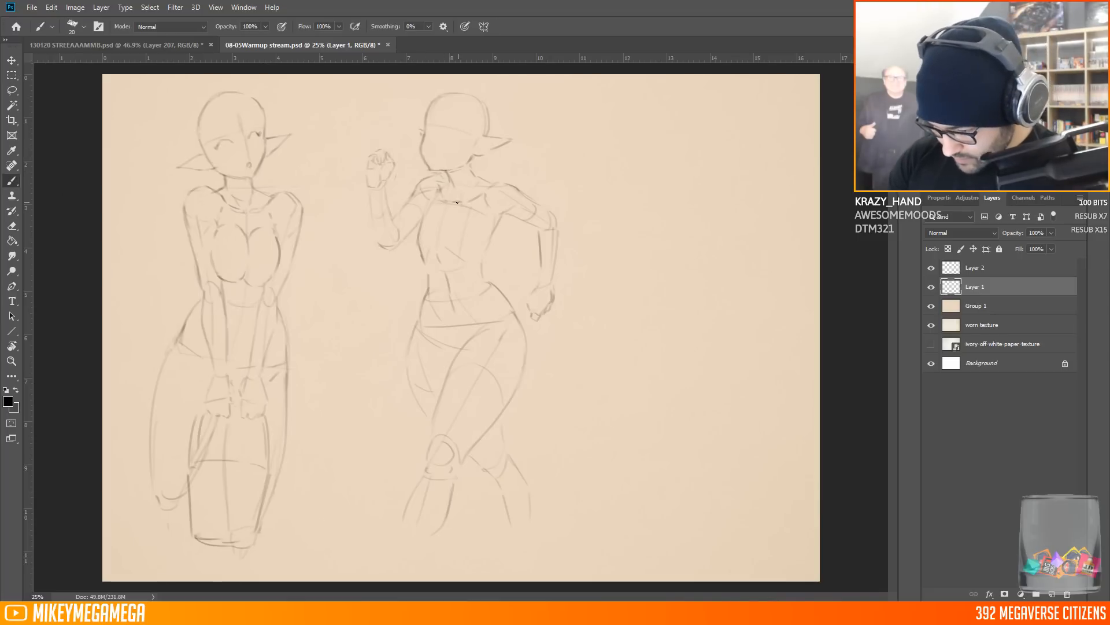
pyautogui.hotkey('alt', ']')
pyautogui.moveTo(422, 198)
pyautogui.mouseDown()
pyautogui.moveTo(400, 232)
pyautogui.moveTo(423, 245)
pyautogui.mouseUp()
pyautogui.moveTo(443, 225)
pyautogui.mouseDown()
pyautogui.moveTo(446, 263)
pyautogui.moveTo(485, 227)
pyautogui.mouseUp()
pyautogui.moveTo(409, 204)
pyautogui.mouseDown()
pyautogui.moveTo(434, 200)
pyautogui.moveTo(429, 209)
pyautogui.mouseUp()
# Select the newly drawn chest shape with the Lasso and shift it slightly left on the torso
pyautogui.press('l')
pyautogui.press('v')
pyautogui.moveTo(432, 211); pyautogui.dragTo(423, 212)
pyautogui.hotkey('ctrl', 'd')
# Merge Layer 2 down into Layer 1
pyautogui.click(12, 181)
pyautogui.rightClick(988, 268)
pyautogui.click(858, 453)
# Clear the selection and move both figures together slightly left on the canvas
pyautogui.click(12, 91)
pyautogui.moveTo(418, 82); pyautogui.dragTo(426, 77)
pyautogui.click(12, 60)
pyautogui.hotkey('ctrl', 'd')
pyautogui.moveTo(490, 203); pyautogui.dragTo(467, 207)
# Lasso the second figure, move it closer to the first figure and deselect
pyautogui.press('l')
pyautogui.moveTo(578, 108); pyautogui.dragTo(573, 138)
pyautogui.press('v')
pyautogui.moveTo(481, 247); pyautogui.dragTo(440, 251)
pyautogui.hotkey('ctrl', 'd')
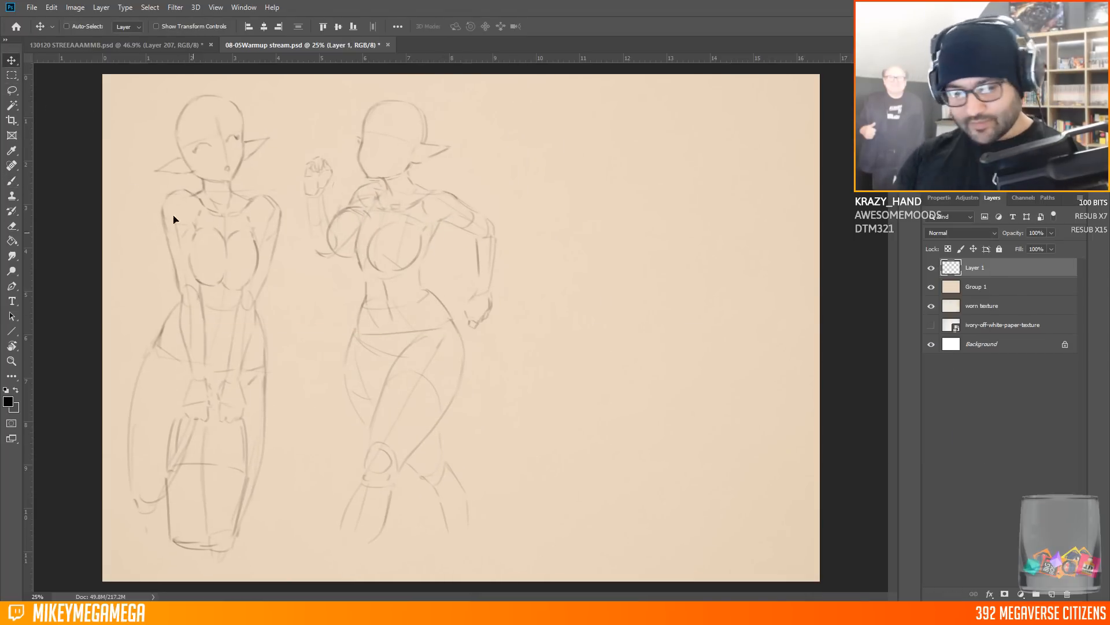
# Extend and firm up the second figure's lower legs and add a line at the front of the pelvis
pyautogui.press('m')
pyautogui.press('b')
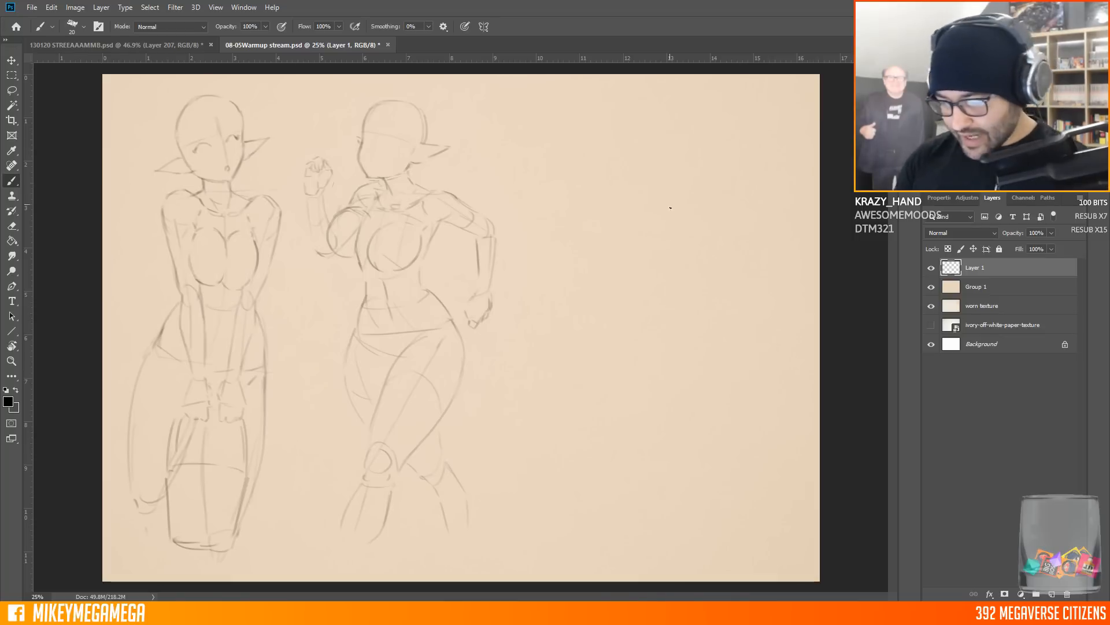
pyautogui.moveTo(340, 561)
pyautogui.mouseDown()
pyautogui.moveTo(351, 529)
pyautogui.moveTo(335, 554)
pyautogui.mouseUp()
pyautogui.moveTo(431, 486); pyautogui.dragTo(454, 556)
pyautogui.moveTo(388, 335); pyautogui.dragTo(395, 355)
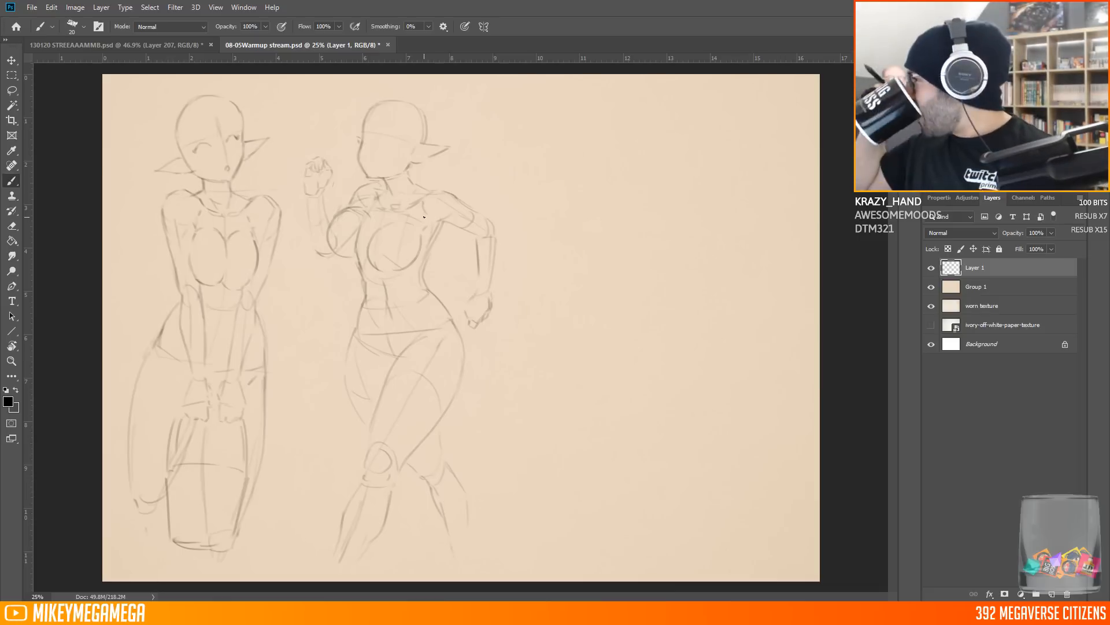
# Select the second figure again, shift it slightly further left to free canvas space, and deselect
pyautogui.press('l')
pyautogui.moveTo(361, 94); pyautogui.dragTo(335, 119)
pyautogui.click(12, 60)
pyautogui.moveTo(398, 254); pyautogui.dragTo(384, 251)
pyautogui.hotkey('ctrl', 'd')
# Start a third figure beside the second with a head, pointed ears, shoulders, torso and raised hand
pyautogui.press('b')
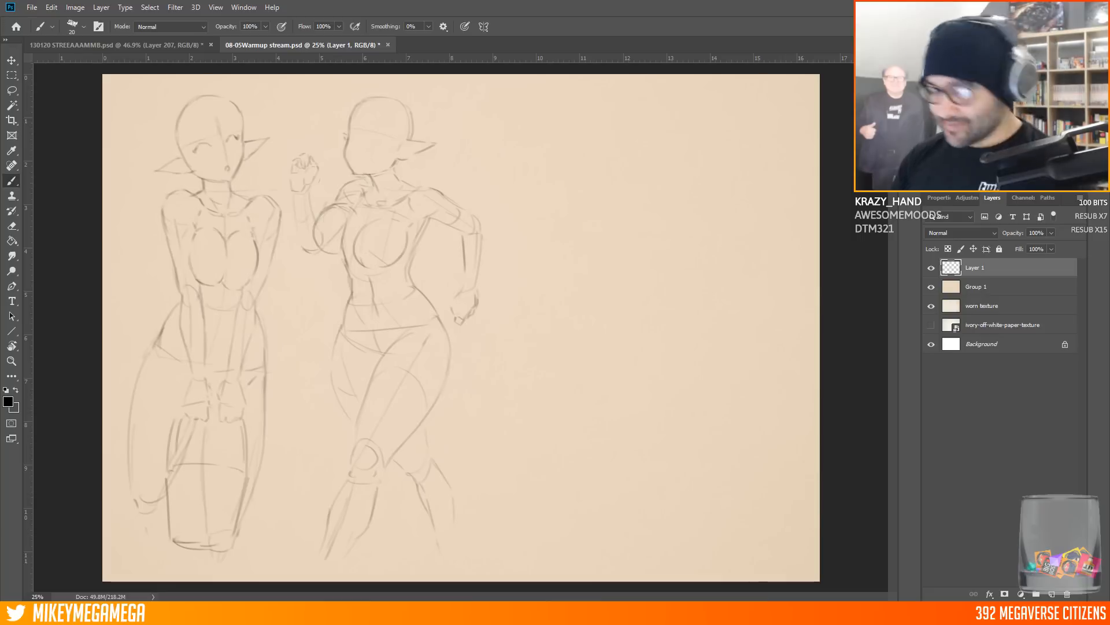
pyautogui.moveTo(531, 133); pyautogui.dragTo(591, 144)
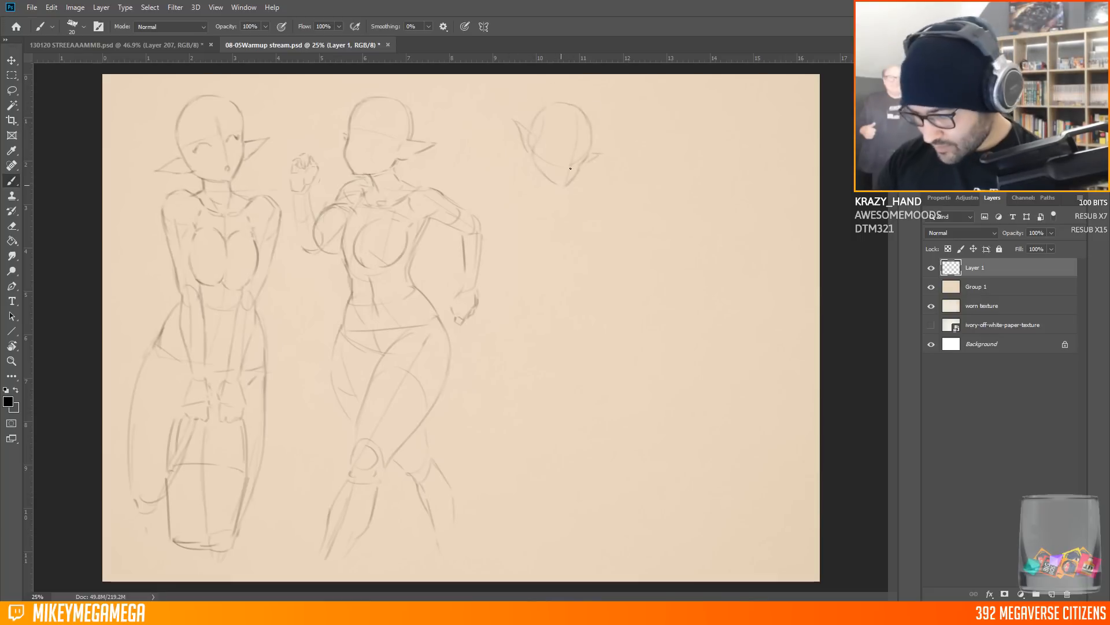
pyautogui.moveTo(556, 199); pyautogui.dragTo(577, 249)
pyautogui.moveTo(525, 181); pyautogui.dragTo(541, 277)
pyautogui.moveTo(562, 196); pyautogui.dragTo(601, 253)
pyautogui.moveTo(575, 301); pyautogui.dragTo(575, 346)
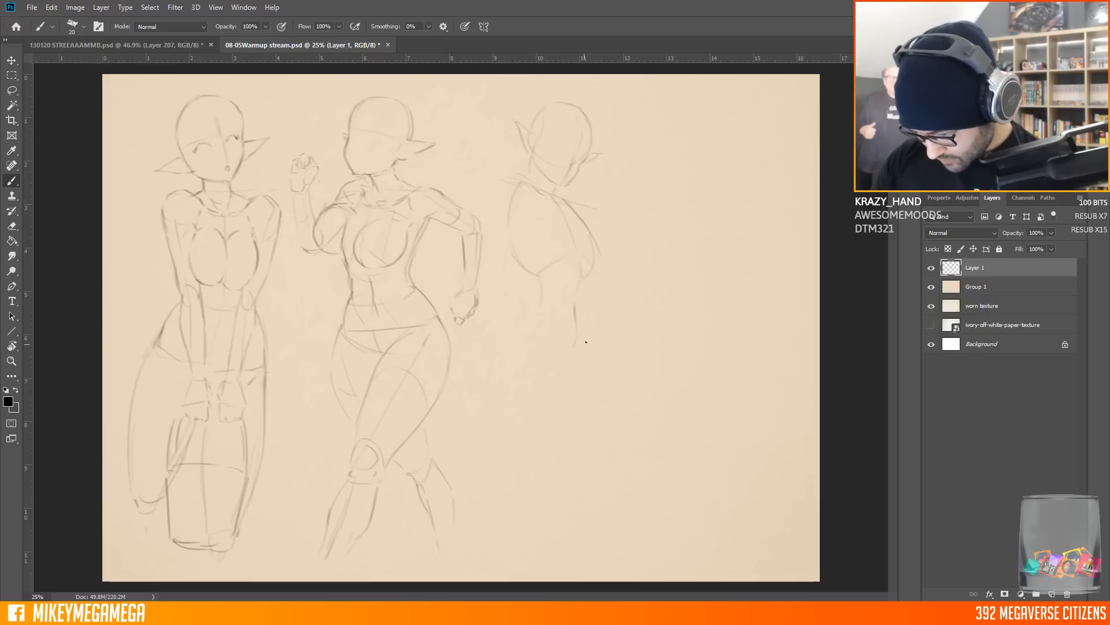
pyautogui.moveTo(503, 143); pyautogui.dragTo(494, 166)
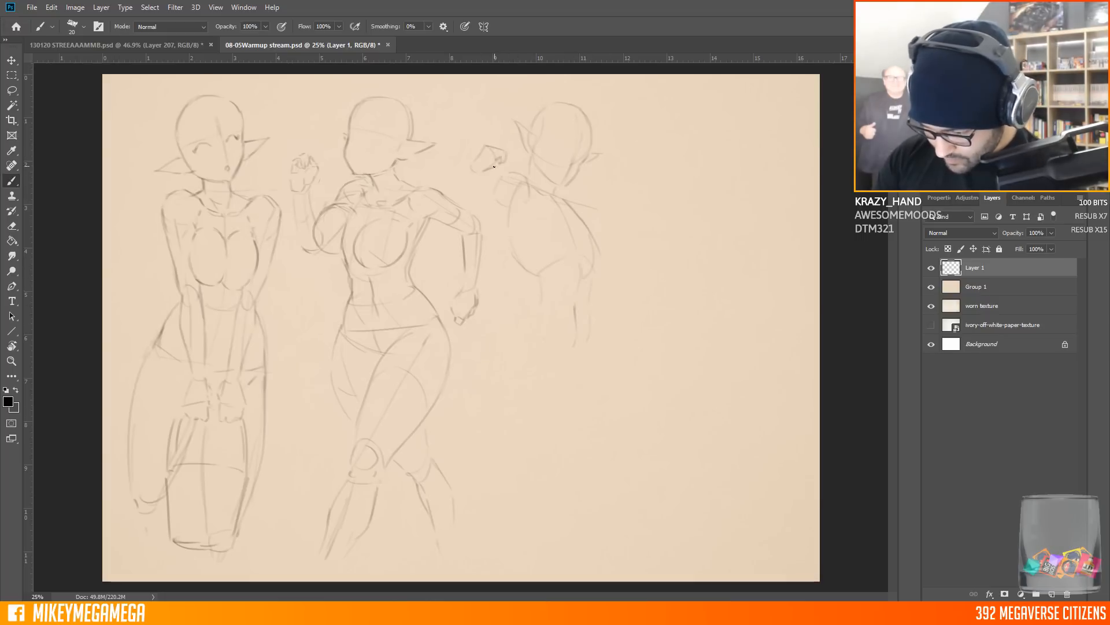
# Lasso the third figure, shift it slightly farther from the second figure, and deselect
pyautogui.press('l')
pyautogui.moveTo(670, 134); pyautogui.dragTo(666, 121)
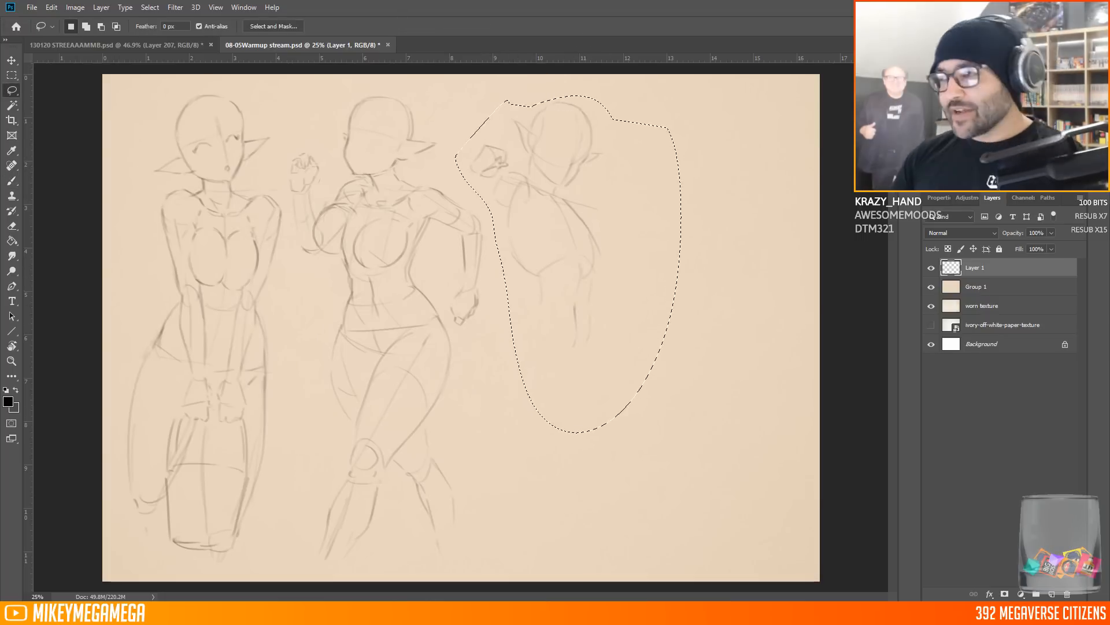
pyautogui.press('v')
pyautogui.moveTo(576, 153); pyautogui.dragTo(601, 149)
pyautogui.hotkey('ctrl', 'd')
# Sketch the third figure's bent arm up to its raised hand and the other arm folded behind the head
pyautogui.press('b')
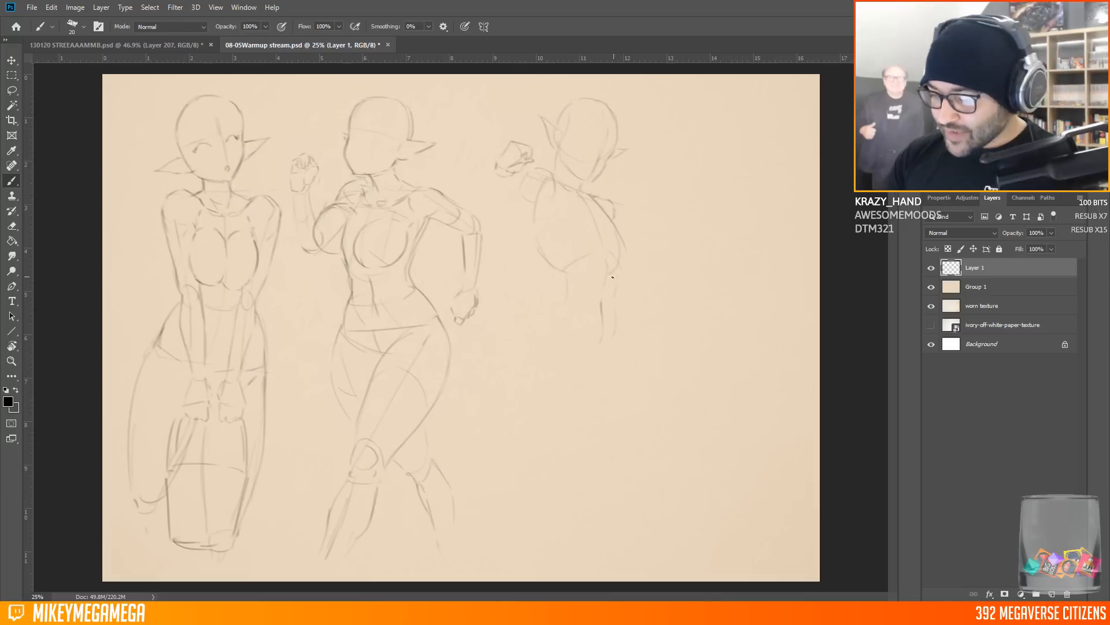
pyautogui.moveTo(494, 174)
pyautogui.mouseDown()
pyautogui.moveTo(501, 229)
pyautogui.moveTo(511, 194)
pyautogui.mouseUp()
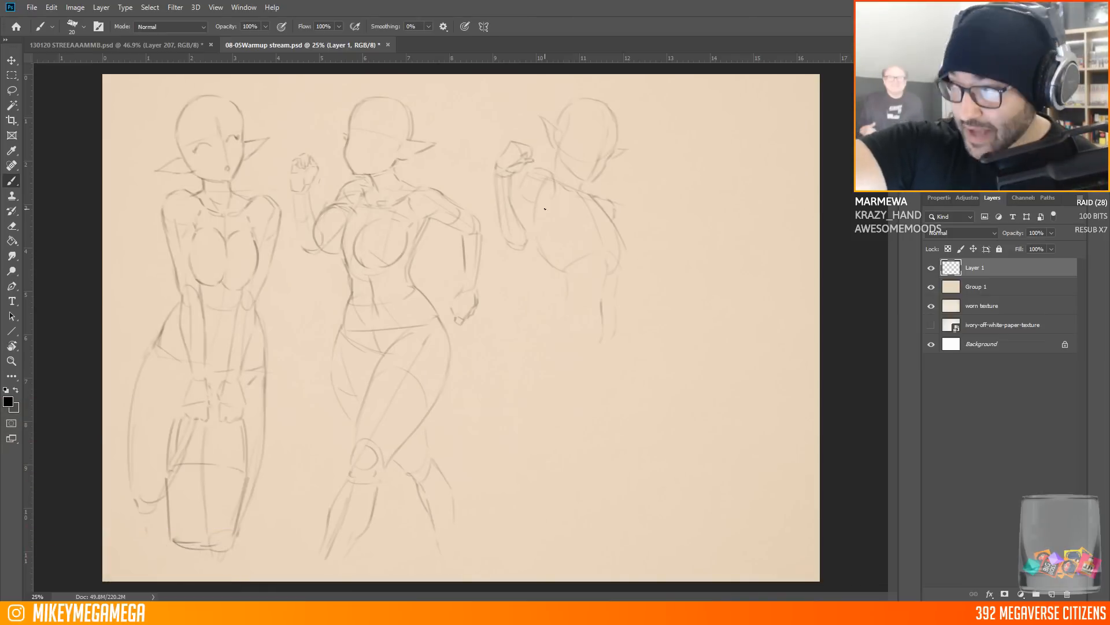
pyautogui.moveTo(514, 184); pyautogui.dragTo(543, 248)
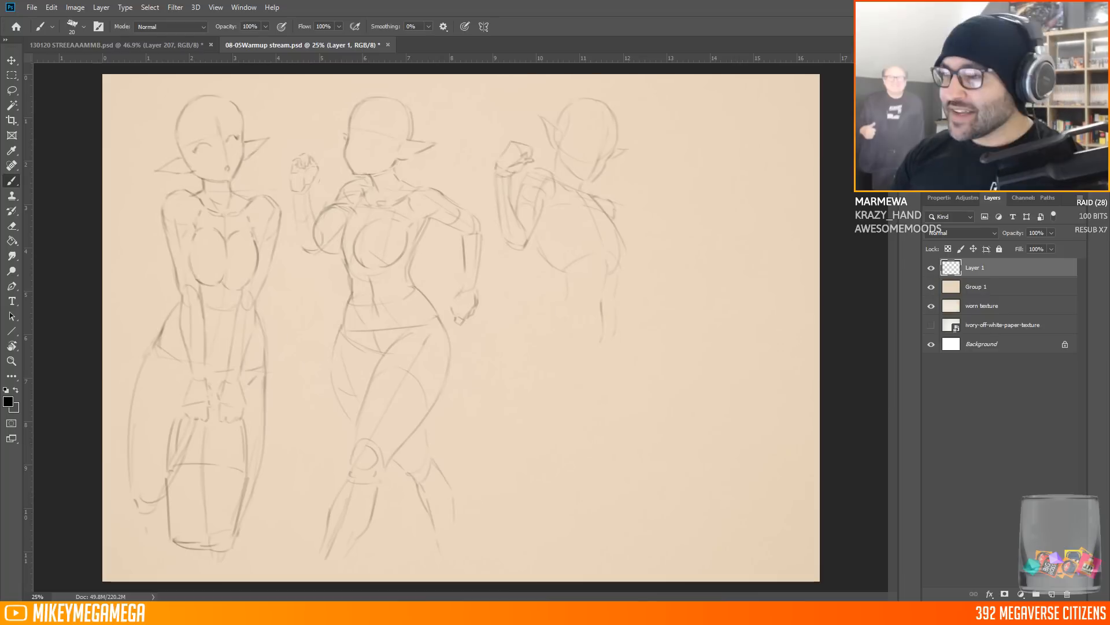
pyautogui.moveTo(586, 185); pyautogui.dragTo(617, 216)
pyautogui.moveTo(637, 180)
pyautogui.mouseDown()
pyautogui.moveTo(671, 161)
pyautogui.moveTo(653, 153)
pyautogui.mouseUp()
pyautogui.moveTo(610, 214)
pyautogui.mouseDown()
pyautogui.moveTo(669, 172)
pyautogui.moveTo(615, 160)
pyautogui.mouseUp()
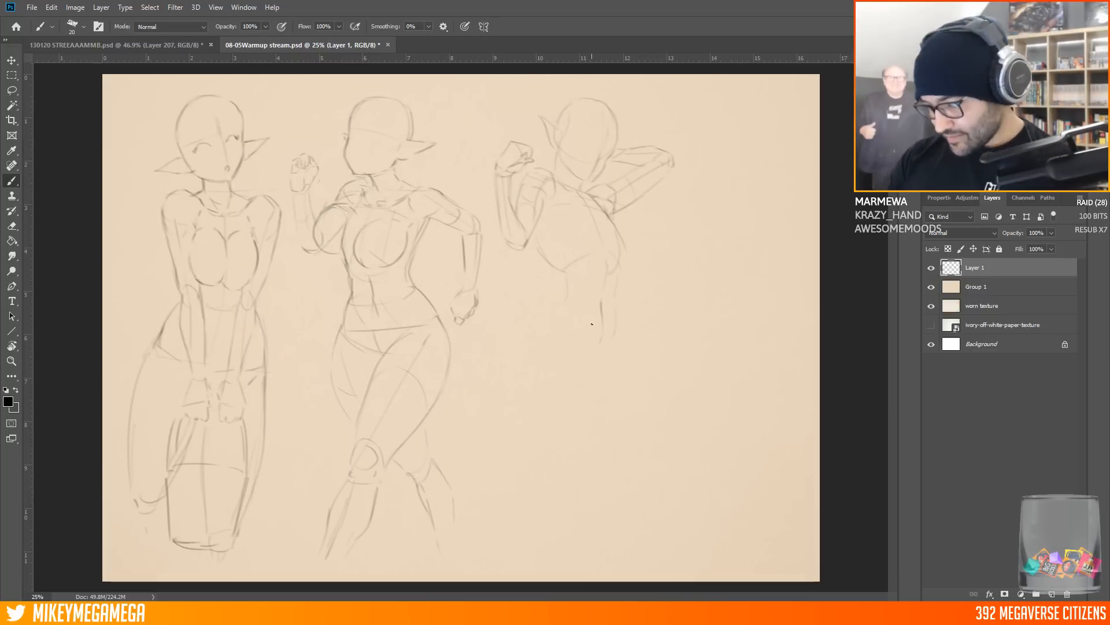
# Draw the third figure's waist, wide hips, thighs, knees and the start of the lower legs
pyautogui.moveTo(519, 328); pyautogui.dragTo(507, 368)
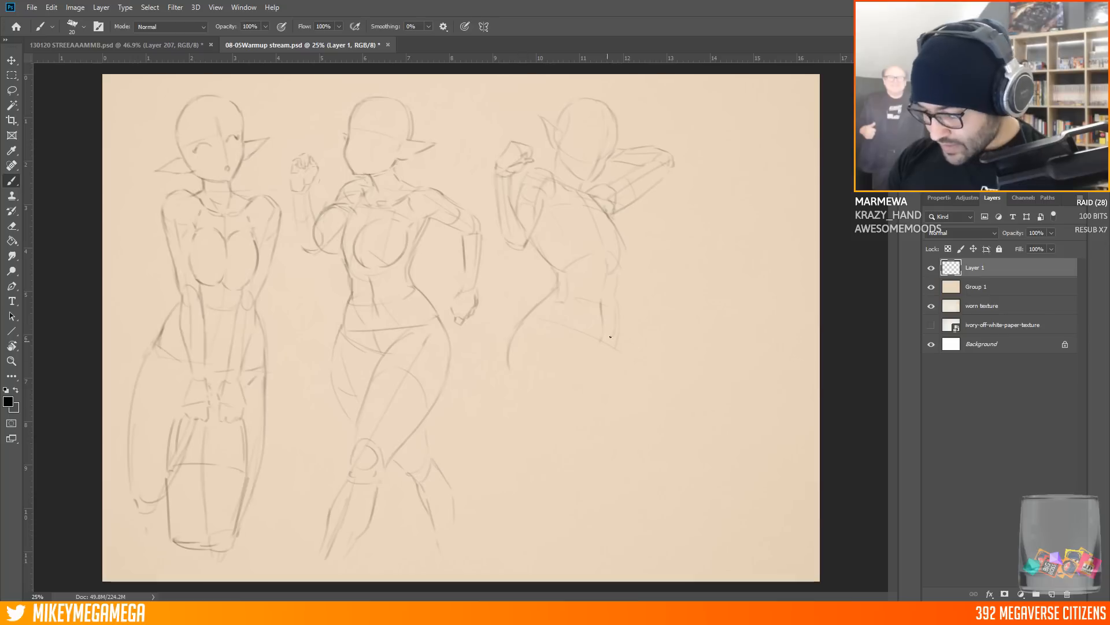
pyautogui.moveTo(617, 319)
pyautogui.mouseDown()
pyautogui.moveTo(624, 370)
pyautogui.moveTo(598, 460)
pyautogui.mouseUp()
pyautogui.moveTo(511, 367)
pyautogui.mouseDown()
pyautogui.moveTo(517, 413)
pyautogui.moveTo(554, 489)
pyautogui.mouseUp()
pyautogui.moveTo(562, 489); pyautogui.dragTo(591, 482)
pyautogui.moveTo(617, 376); pyautogui.dragTo(608, 487)
pyautogui.moveTo(593, 491); pyautogui.dragTo(598, 536)
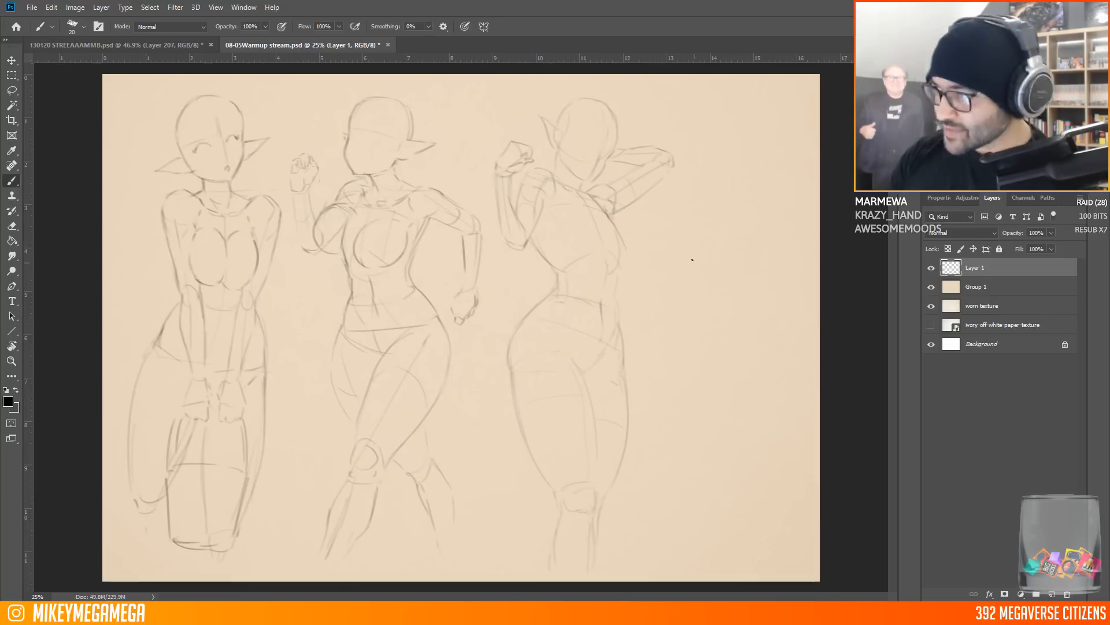
# Draw the third figure's breasts and firm up the contour between chest and waist
pyautogui.moveTo(565, 231); pyautogui.dragTo(557, 261)
pyautogui.moveTo(576, 205); pyautogui.dragTo(598, 214)
pyautogui.moveTo(594, 211); pyautogui.dragTo(612, 227)
pyautogui.moveTo(558, 248)
pyautogui.mouseDown()
pyautogui.moveTo(590, 266)
pyautogui.moveTo(658, 250)
pyautogui.mouseUp()
pyautogui.moveTo(621, 210); pyautogui.dragTo(663, 176)
pyautogui.moveTo(625, 275); pyautogui.dragTo(618, 295)
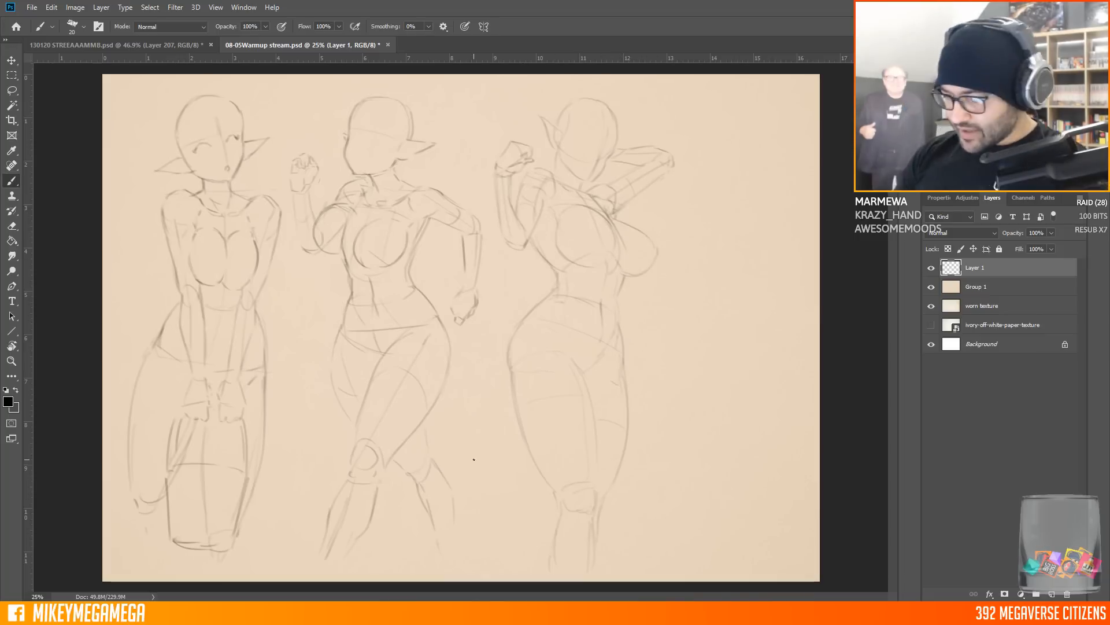
# Move the third figure's raised hand and forearm slightly away from the torso, deselect, and redraw the elbow lines
pyautogui.press('l')
pyautogui.moveTo(552, 174)
pyautogui.mouseDown()
pyautogui.moveTo(529, 244)
pyautogui.moveTo(548, 153)
pyautogui.mouseUp()
pyautogui.press('v')
pyautogui.click(12, 75)
pyautogui.click(57, 206)
pyautogui.click(12, 181)
pyautogui.moveTo(509, 220); pyautogui.dragTo(521, 194)
pyautogui.moveTo(516, 249); pyautogui.dragTo(528, 231)
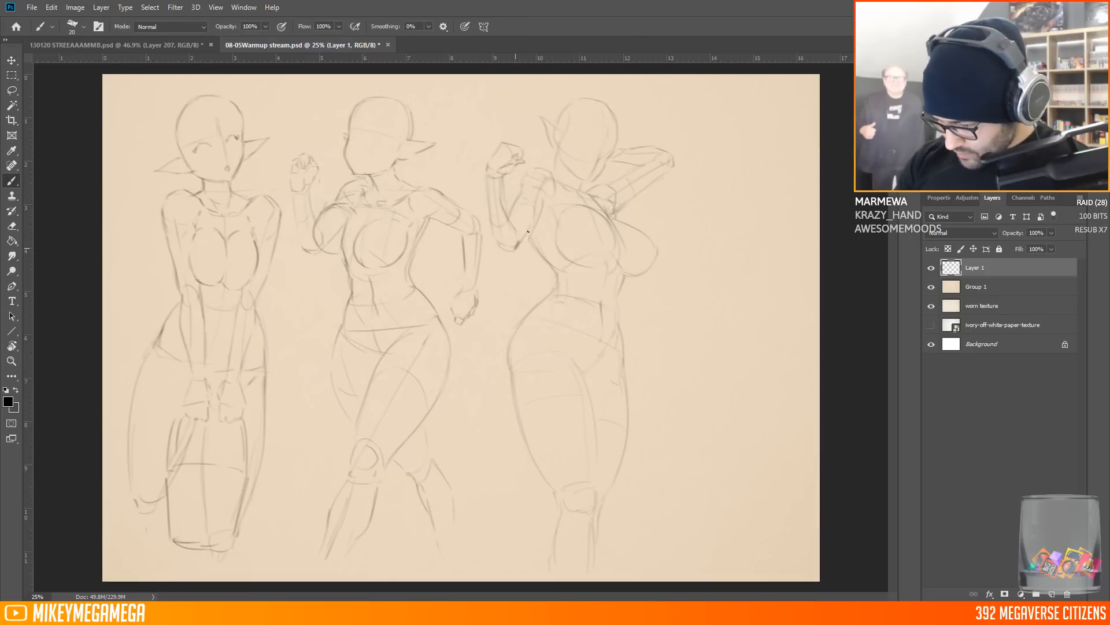
# Lasso the third figure's hips and legs and rotate them so the knees swing toward the second figure
pyautogui.press('l')
pyautogui.moveTo(624, 316); pyautogui.dragTo(668, 314)
pyautogui.click(75, 7)
pyautogui.moveTo(127, 116)
pyautogui.moveTo(51, 7)
pyautogui.moveTo(78, 270)
pyautogui.click(208, 300)
pyautogui.moveTo(711, 350); pyautogui.dragTo(720, 369)
pyautogui.press('Return')
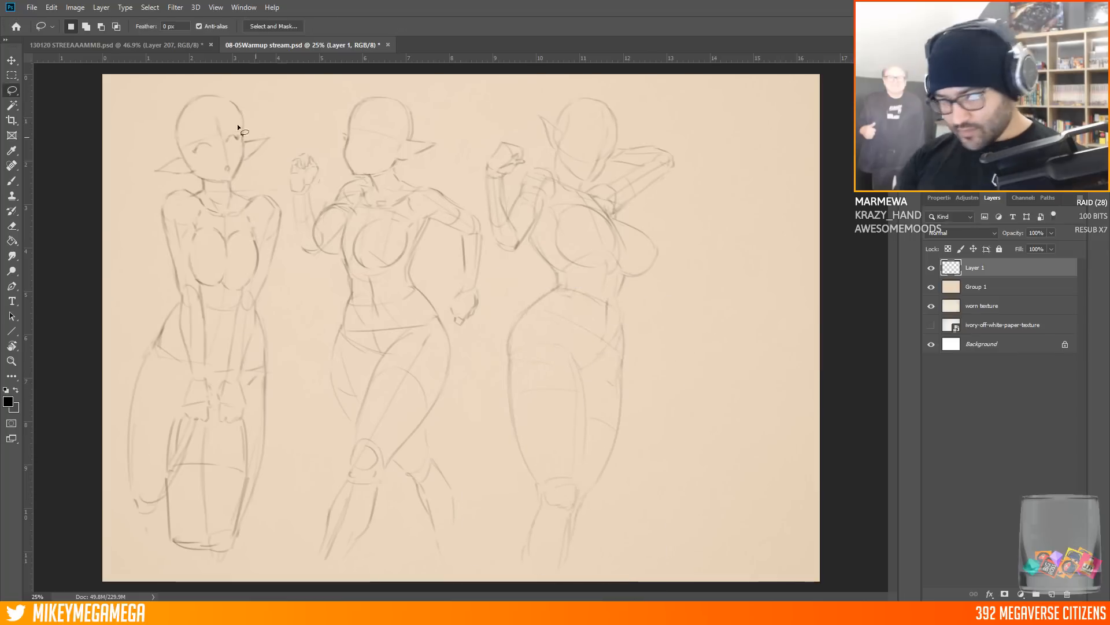
# Lasso the whole third figure, rotate it so the head leans toward the second figure, and apply the rotation
pyautogui.moveTo(524, 100)
pyautogui.mouseDown()
pyautogui.moveTo(661, 460)
pyautogui.moveTo(523, 100)
pyautogui.mouseUp()
pyautogui.click(51, 7)
pyautogui.moveTo(93, 270)
pyautogui.click(207, 299)
pyautogui.moveTo(749, 370); pyautogui.dragTo(754, 347)
pyautogui.moveTo(667, 264); pyautogui.dragTo(675, 258)
pyautogui.press('Return')
# Scale all three figures down slightly to free canvas space, reposition them, and save the document
pyautogui.click(57, 10)
pyautogui.click(12, 75)
pyautogui.click(51, 9)
pyautogui.moveTo(93, 270)
pyautogui.click(207, 287)
pyautogui.moveTo(661, 91); pyautogui.dragTo(635, 116)
pyautogui.moveTo(573, 247); pyautogui.dragTo(565, 236)
pyautogui.press('Return')
pyautogui.click(32, 8)
pyautogui.click(52, 137)
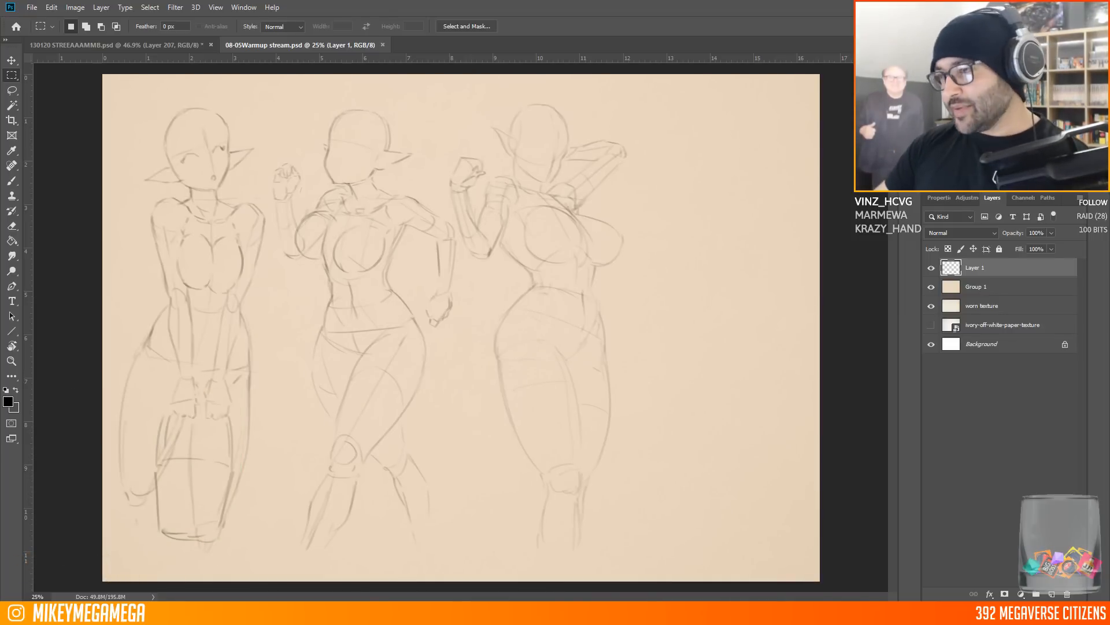
# Start a fourth figure beside the third with a head, face guidelines, pointed ears, neck and shoulder line
pyautogui.press('b')
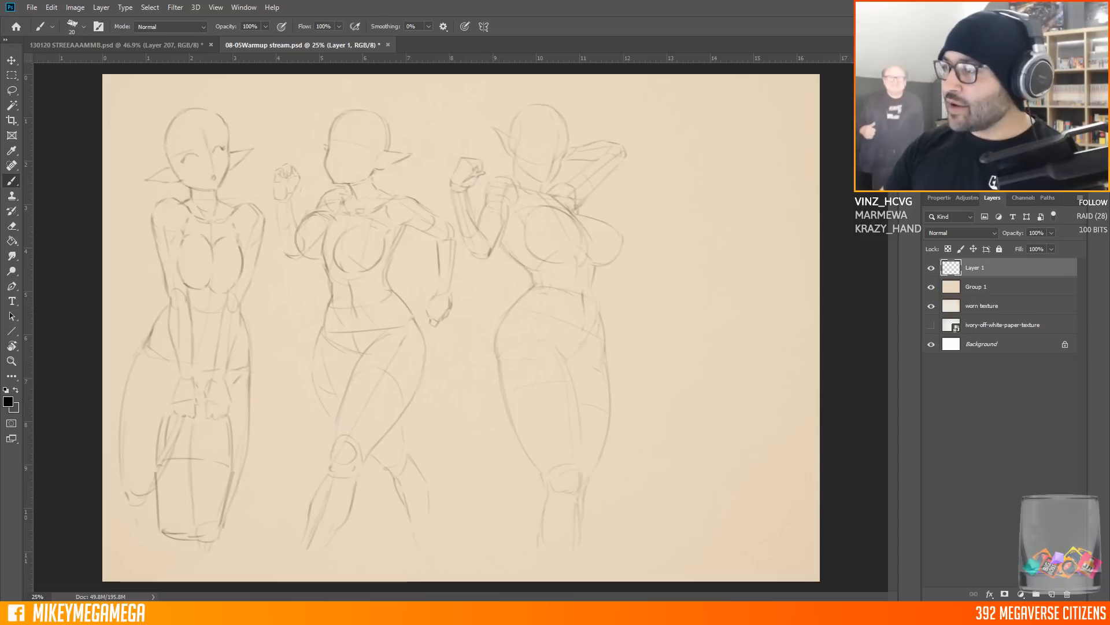
pyautogui.moveTo(694, 147); pyautogui.dragTo(707, 174)
pyautogui.moveTo(713, 135)
pyautogui.mouseDown()
pyautogui.moveTo(705, 173)
pyautogui.moveTo(730, 184)
pyautogui.moveTo(747, 166)
pyautogui.moveTo(699, 159)
pyautogui.mouseUp()
pyautogui.moveTo(745, 126); pyautogui.dragTo(749, 147)
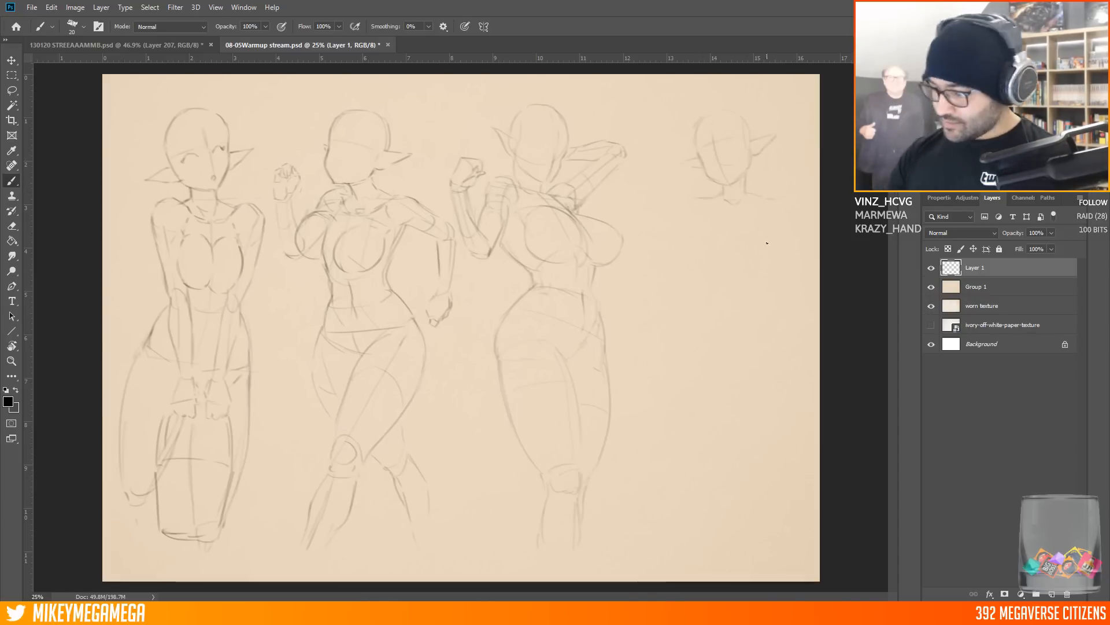
pyautogui.moveTo(695, 339); pyautogui.dragTo(767, 367)
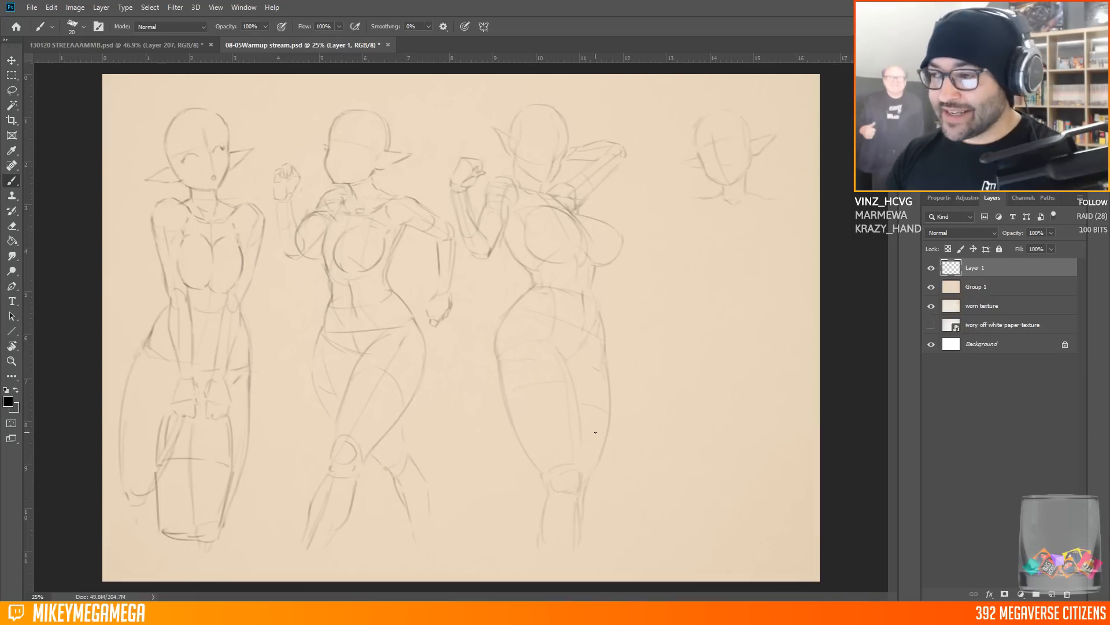
pyautogui.moveTo(697, 134)
pyautogui.mouseDown()
pyautogui.moveTo(720, 108)
pyautogui.moveTo(755, 139)
pyautogui.mouseUp()
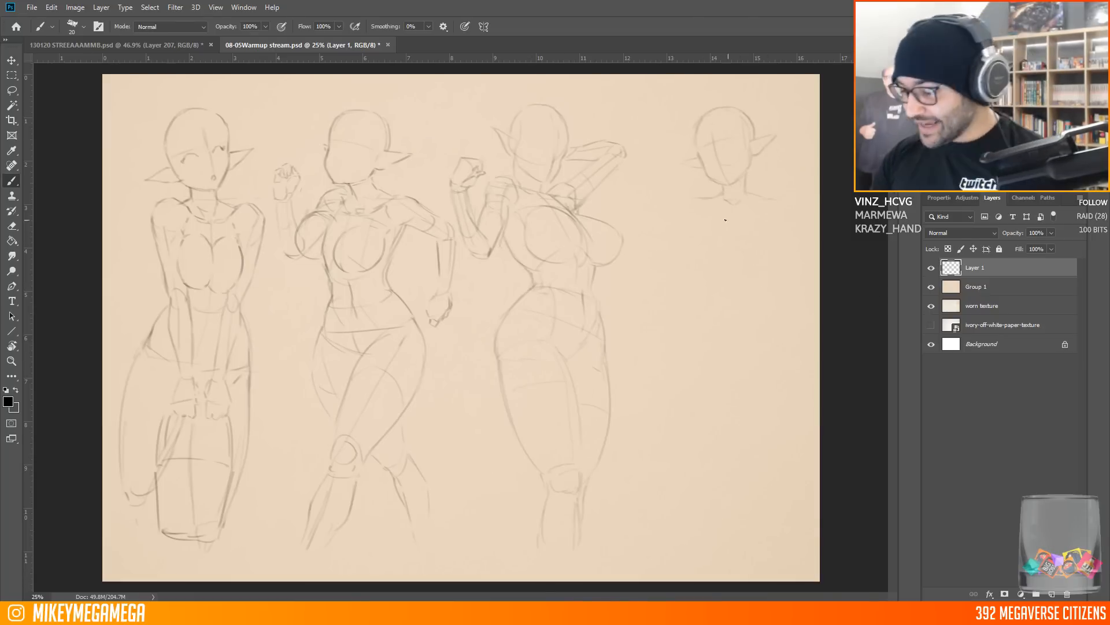
# Sketch the fourth figure's round shoulders, ribcage, waist and pelvis
pyautogui.moveTo(697, 235)
pyautogui.mouseDown()
pyautogui.moveTo(769, 213)
pyautogui.moveTo(754, 295)
pyautogui.mouseUp()
pyautogui.moveTo(698, 197); pyautogui.dragTo(681, 224)
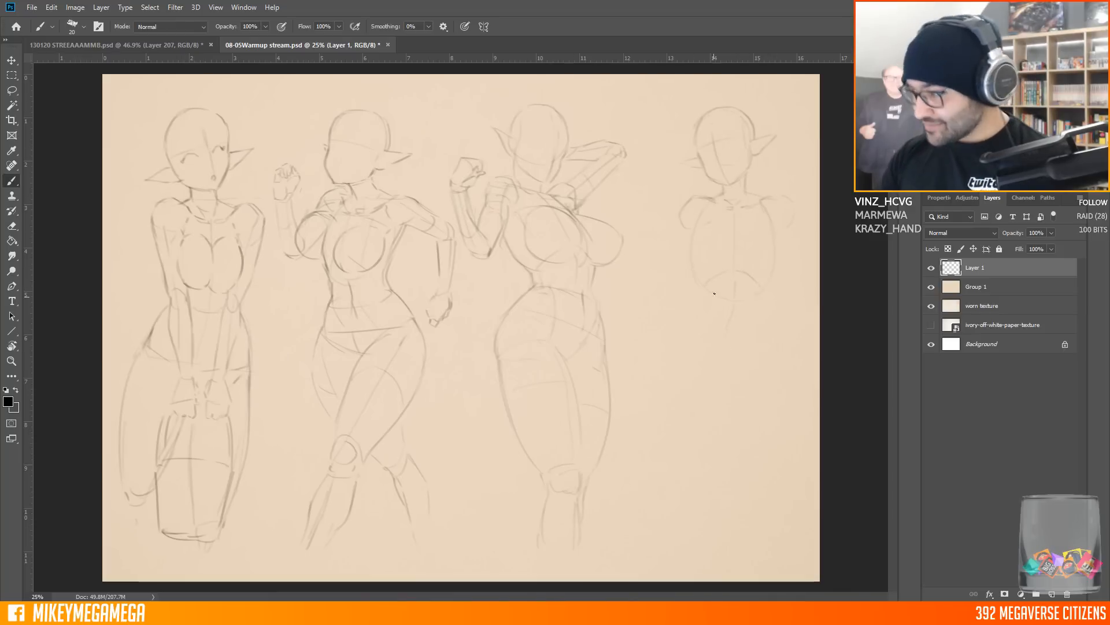
pyautogui.moveTo(763, 320); pyautogui.dragTo(773, 372)
pyautogui.moveTo(672, 341); pyautogui.dragTo(737, 379)
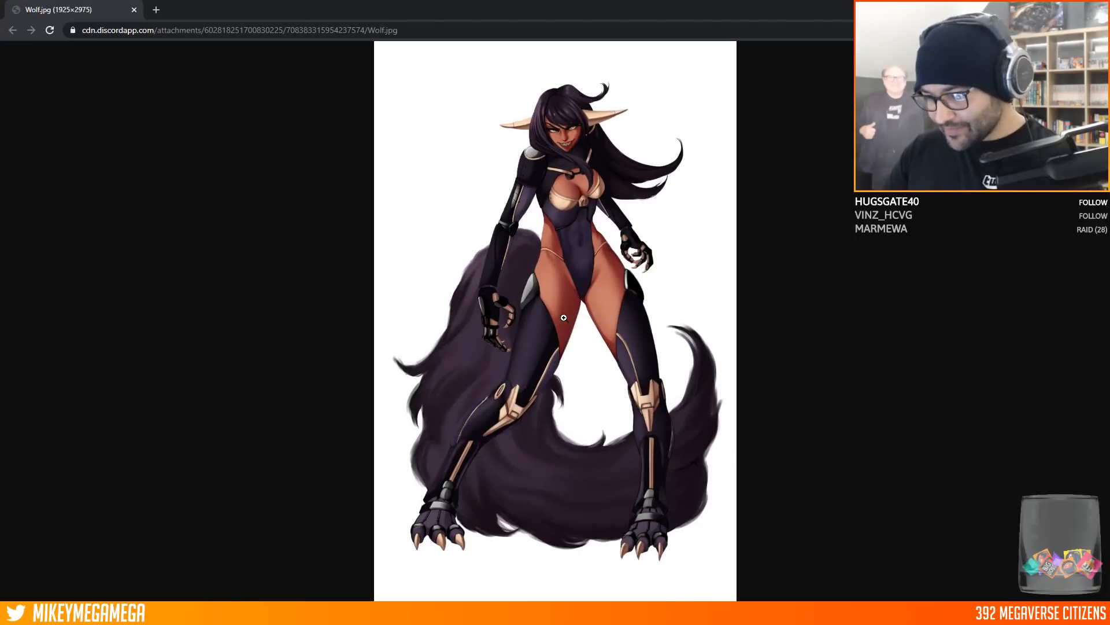
# Return to the canvas and draw the fourth figure's two hands held beside the torso, connected to the shoulders by bent arms
pyautogui.moveTo(533, 6); pyautogui.dragTo(533, 0)
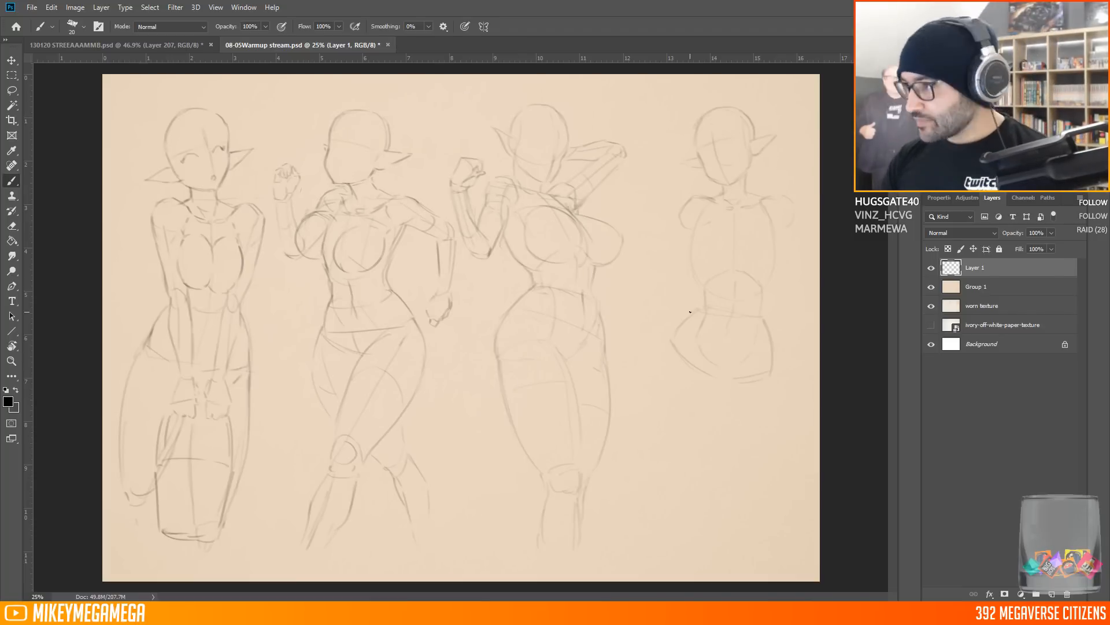
pyautogui.moveTo(681, 257); pyautogui.dragTo(670, 284)
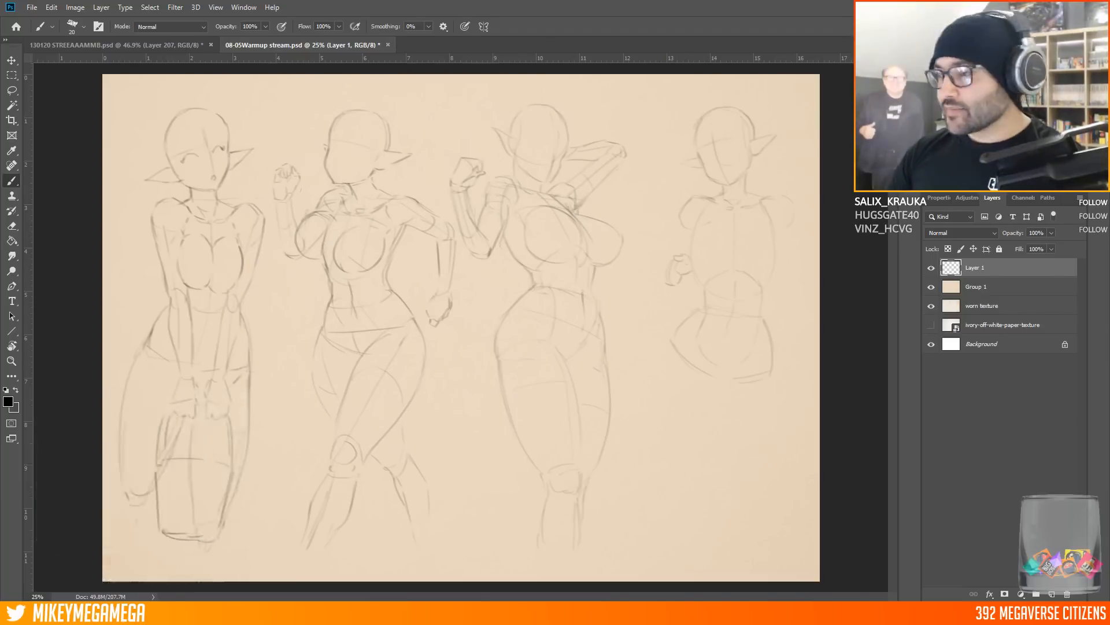
pyautogui.moveTo(665, 270); pyautogui.dragTo(674, 277)
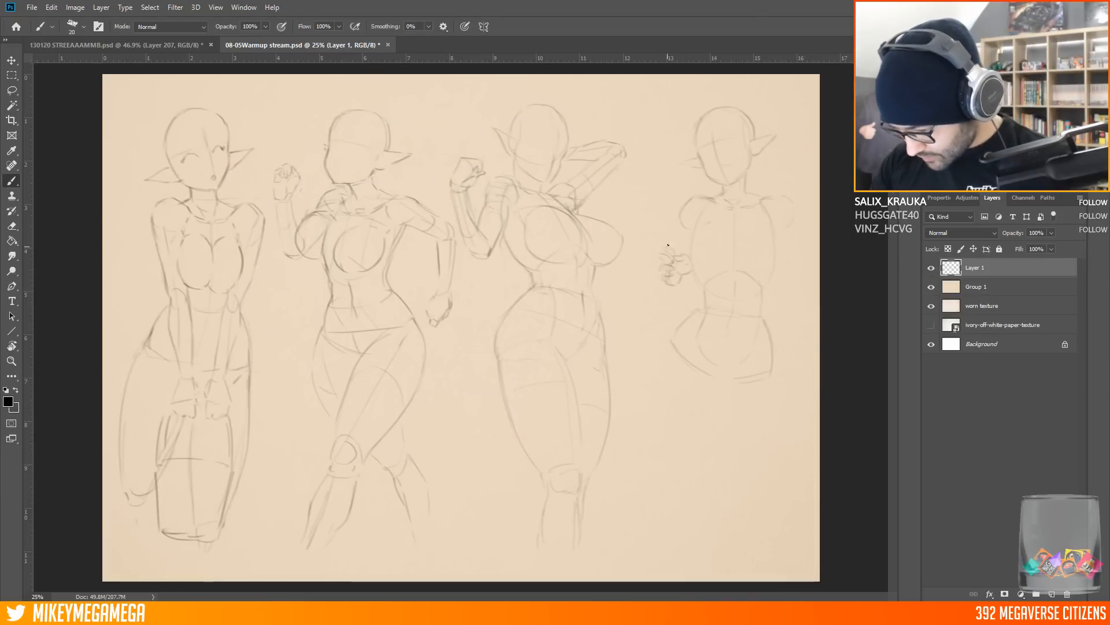
pyautogui.moveTo(779, 262); pyautogui.dragTo(796, 292)
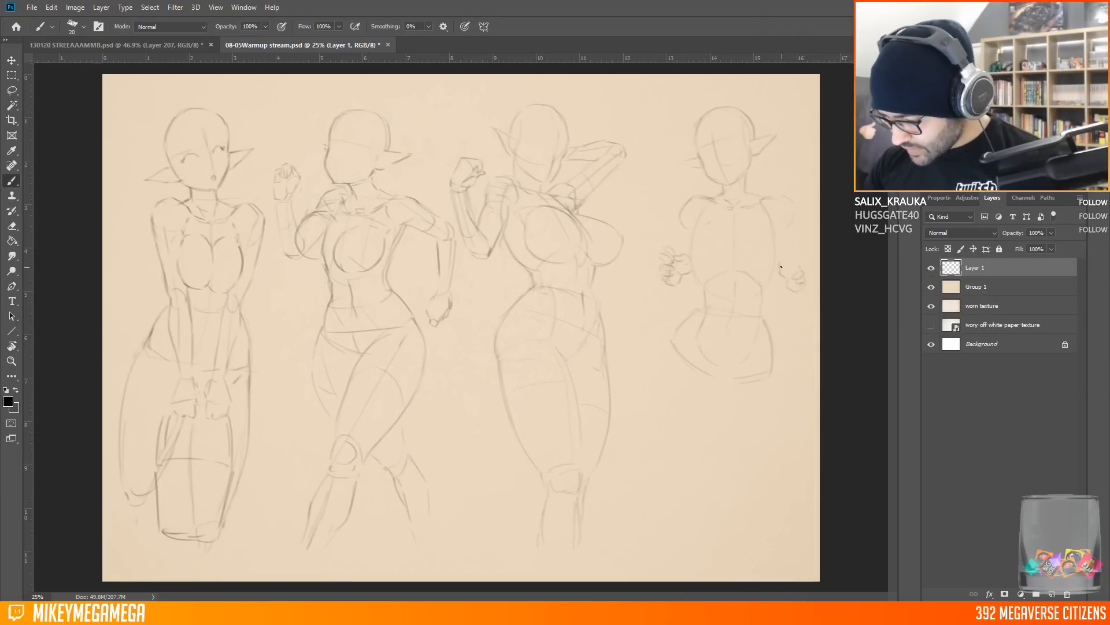
pyautogui.moveTo(799, 253); pyautogui.dragTo(795, 262)
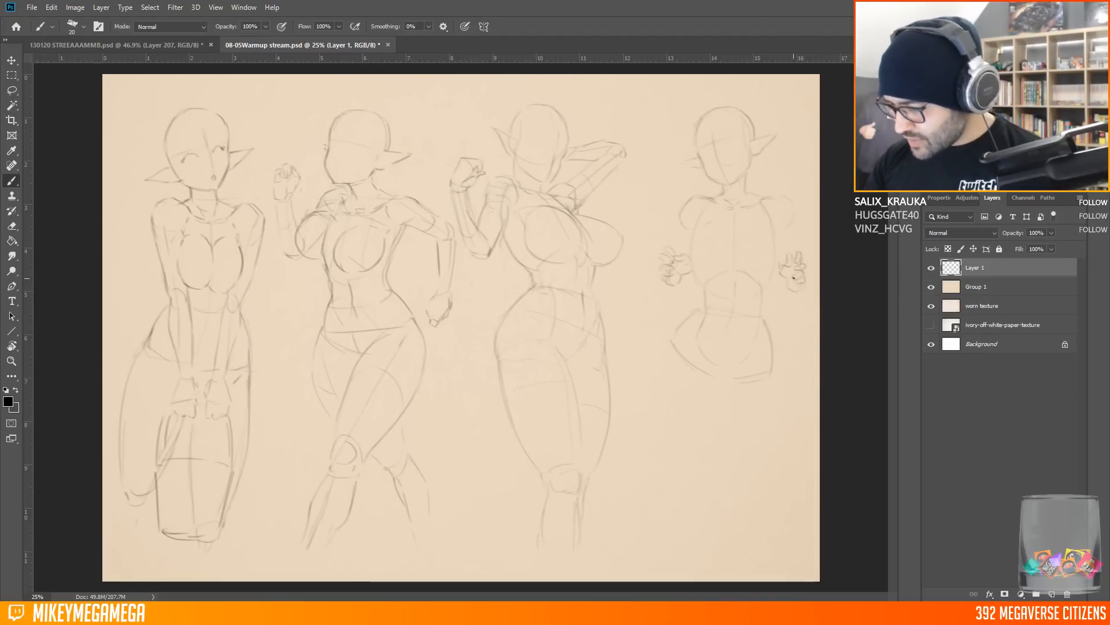
pyautogui.moveTo(800, 253)
pyautogui.mouseDown()
pyautogui.moveTo(812, 206)
pyautogui.moveTo(793, 267)
pyautogui.mouseUp()
pyautogui.moveTo(683, 208); pyautogui.dragTo(677, 234)
pyautogui.moveTo(791, 205); pyautogui.dragTo(799, 249)
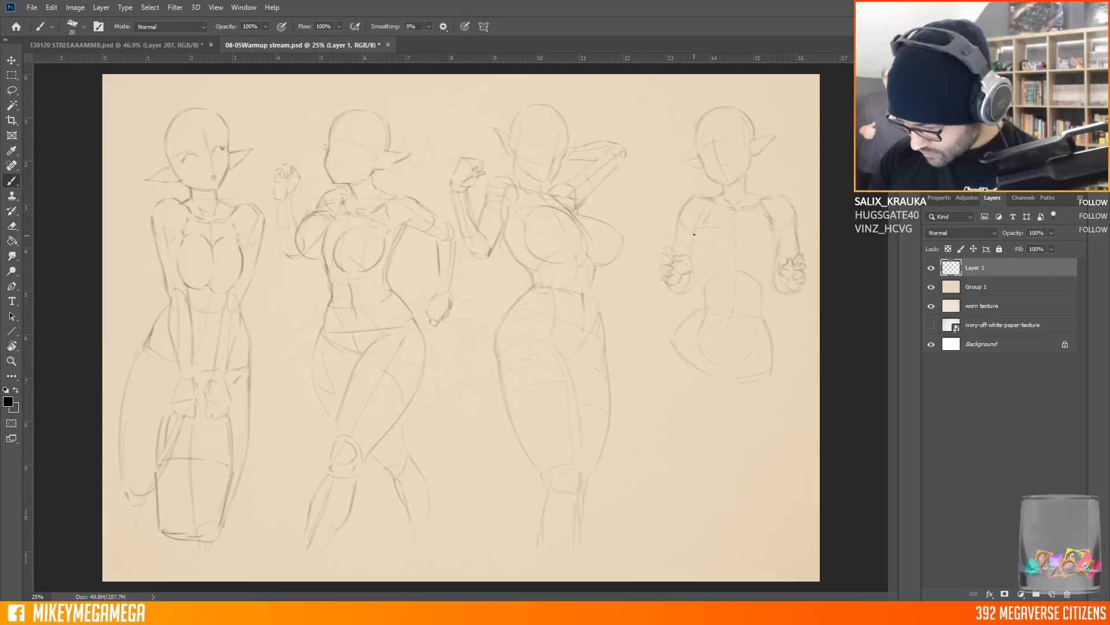
# Draw the fourth figure's breasts and waist contour, and extend the hips into thighs and knees
pyautogui.moveTo(702, 231)
pyautogui.mouseDown()
pyautogui.moveTo(705, 275)
pyautogui.moveTo(704, 235)
pyautogui.moveTo(742, 238)
pyautogui.moveTo(776, 286)
pyautogui.mouseUp()
pyautogui.moveTo(773, 236); pyautogui.dragTo(785, 269)
pyautogui.moveTo(700, 284)
pyautogui.mouseDown()
pyautogui.moveTo(701, 305)
pyautogui.moveTo(673, 336)
pyautogui.mouseUp()
pyautogui.moveTo(772, 362)
pyautogui.mouseDown()
pyautogui.moveTo(723, 378)
pyautogui.moveTo(738, 509)
pyautogui.mouseUp()
pyautogui.moveTo(723, 381)
pyautogui.mouseDown()
pyautogui.moveTo(707, 481)
pyautogui.moveTo(728, 527)
pyautogui.mouseUp()
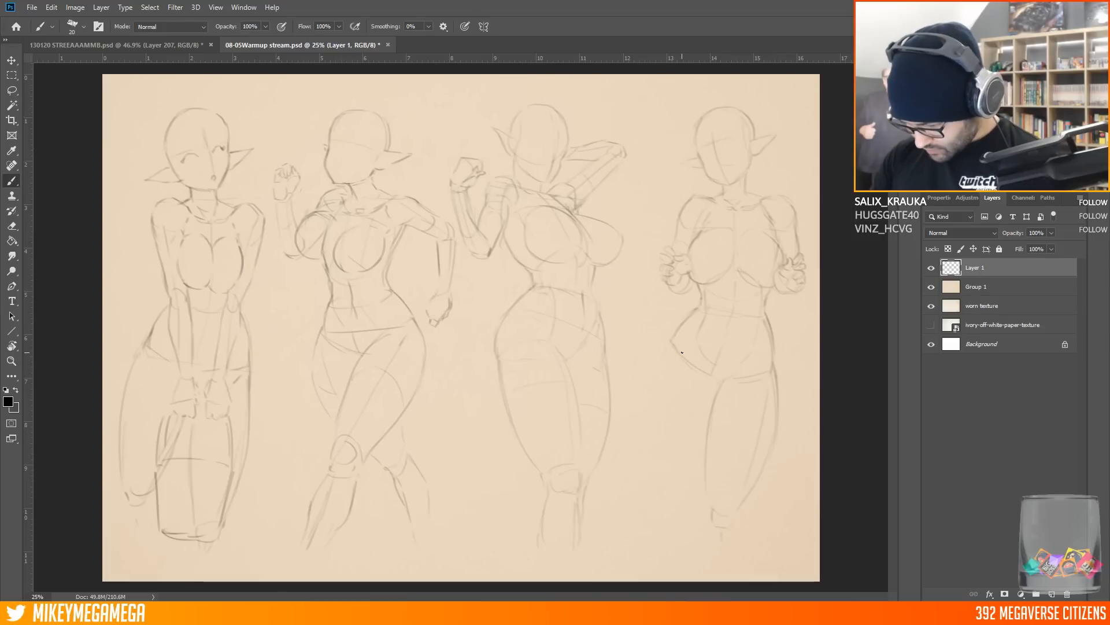
pyautogui.moveTo(661, 362); pyautogui.dragTo(678, 471)
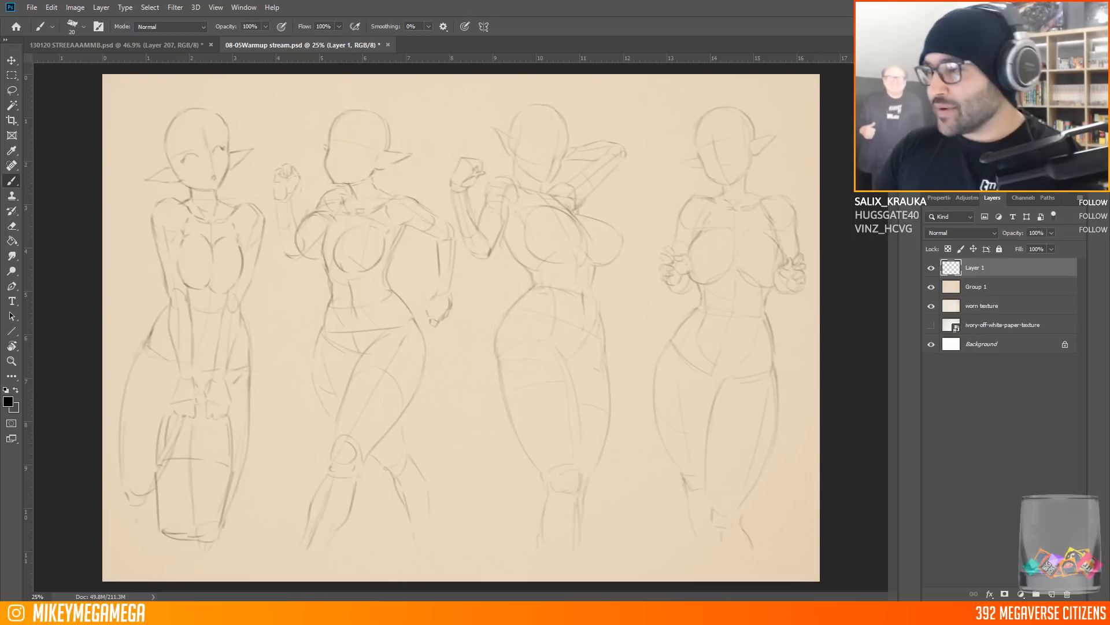
# Hide the layer holding the four figures and make a separate rough freehand sketch on a new layer
pyautogui.click(931, 268)
pyautogui.click(1052, 595)
pyautogui.moveTo(428, 123)
pyautogui.mouseDown()
pyautogui.moveTo(410, 150)
pyautogui.moveTo(441, 153)
pyautogui.mouseUp()
pyautogui.moveTo(371, 146); pyautogui.dragTo(353, 169)
pyautogui.moveTo(517, 128); pyautogui.dragTo(548, 141)
pyautogui.moveTo(509, 144); pyautogui.dragTo(564, 171)
pyautogui.moveTo(505, 153); pyautogui.dragTo(482, 163)
pyautogui.moveTo(509, 132); pyautogui.dragTo(481, 146)
pyautogui.moveTo(371, 177); pyautogui.dragTo(386, 210)
pyautogui.moveTo(423, 166); pyautogui.dragTo(396, 198)
pyautogui.moveTo(482, 178)
pyautogui.mouseDown()
pyautogui.moveTo(448, 222)
pyautogui.moveTo(473, 248)
pyautogui.moveTo(484, 207)
pyautogui.moveTo(505, 218)
pyautogui.mouseUp()
pyautogui.moveTo(451, 243); pyautogui.dragTo(465, 269)
pyautogui.moveTo(483, 274); pyautogui.dragTo(498, 277)
pyautogui.moveTo(509, 219); pyautogui.dragTo(573, 271)
pyautogui.moveTo(500, 249); pyautogui.dragTo(476, 357)
pyautogui.moveTo(569, 297); pyautogui.dragTo(510, 389)
pyautogui.moveTo(481, 377); pyautogui.dragTo(520, 388)
pyautogui.moveTo(488, 407); pyautogui.dragTo(524, 439)
pyautogui.moveTo(534, 392); pyautogui.dragTo(554, 436)
pyautogui.moveTo(522, 440); pyautogui.dragTo(559, 480)
pyautogui.moveTo(486, 501); pyautogui.dragTo(478, 545)
pyautogui.moveTo(587, 471); pyautogui.dragTo(611, 491)
pyautogui.moveTo(582, 332); pyautogui.dragTo(537, 372)
pyautogui.moveTo(541, 232); pyautogui.dragTo(515, 373)
pyautogui.moveTo(599, 379); pyautogui.dragTo(653, 338)
pyautogui.moveTo(593, 334); pyautogui.dragTo(670, 307)
pyautogui.moveTo(691, 292); pyautogui.dragTo(725, 266)
pyautogui.moveTo(665, 364); pyautogui.dragTo(689, 396)
pyautogui.moveTo(710, 326); pyautogui.dragTo(716, 347)
pyautogui.moveTo(364, 186); pyautogui.dragTo(370, 213)
pyautogui.moveTo(411, 118)
pyautogui.mouseDown()
pyautogui.moveTo(426, 107)
pyautogui.moveTo(455, 122)
pyautogui.mouseUp()
pyautogui.moveTo(458, 258); pyautogui.dragTo(483, 280)
pyautogui.moveTo(556, 330); pyautogui.dragTo(571, 319)
pyautogui.moveTo(295, 168); pyautogui.dragTo(460, 459)
pyautogui.moveTo(295, 168)
pyautogui.mouseDown()
pyautogui.moveTo(305, 249)
pyautogui.moveTo(481, 431)
pyautogui.mouseUp()
# Hide Layer 2, show the four figures on Layer 1 again, and add a new layer directly above them
pyautogui.click(931, 268)
pyautogui.click(931, 287)
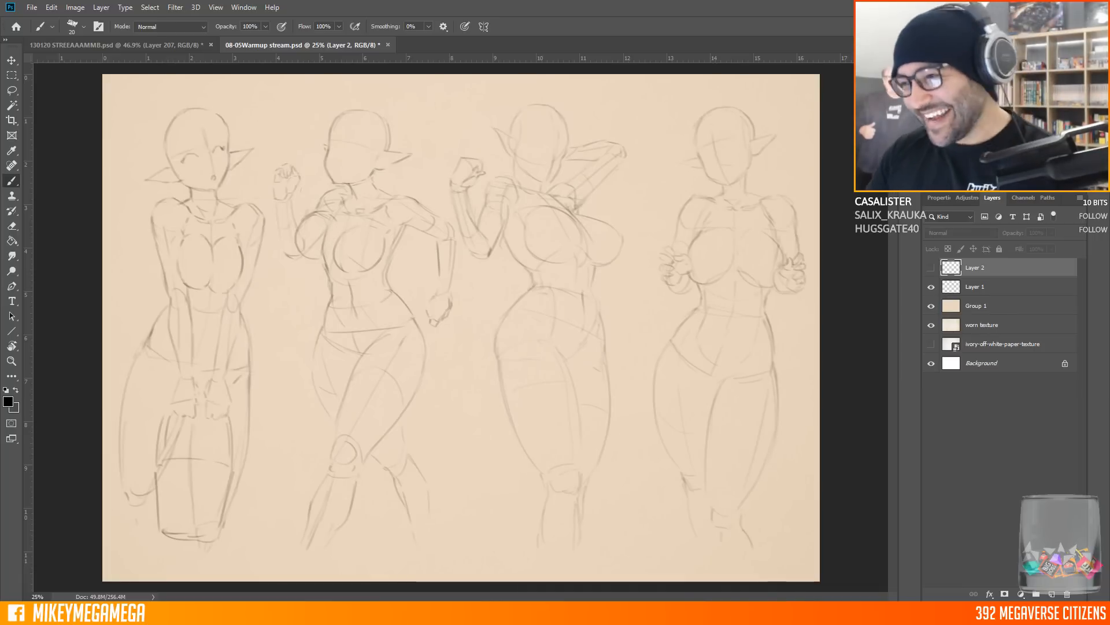
pyautogui.click(540, 220)
pyautogui.click(542, 227)
pyautogui.click(983, 288)
pyautogui.click(1053, 591)
# Draw dark upper lashes and worried eyebrows on the first figure's face
pyautogui.hotkey('ctrl', '-')
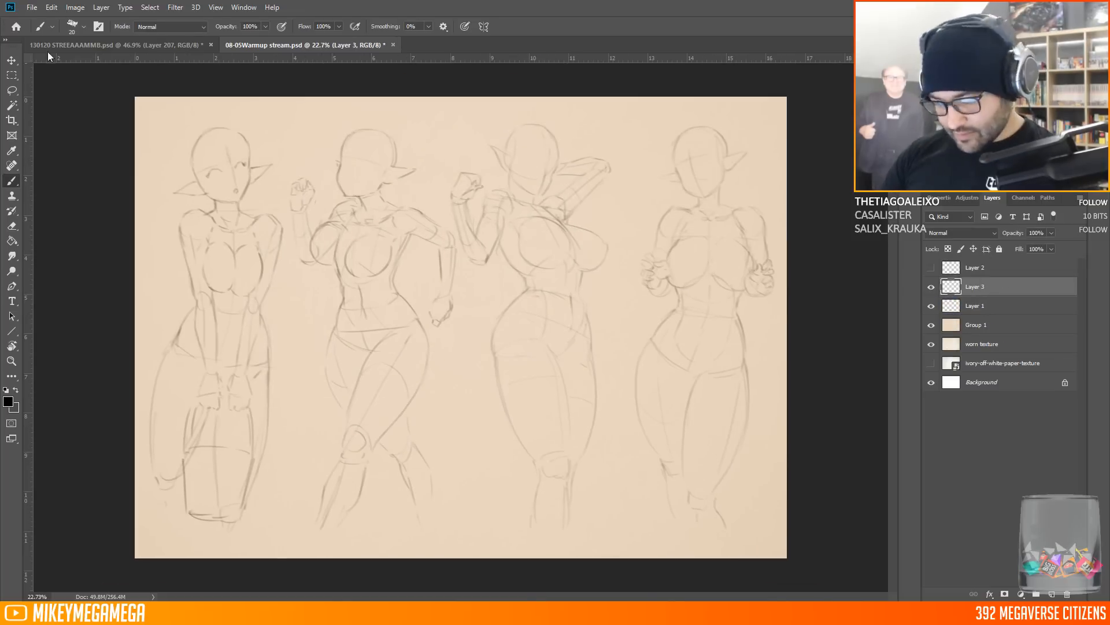
pyautogui.scroll(6, 232, 155)
pyautogui.moveTo(193, 193); pyautogui.dragTo(215, 184)
pyautogui.moveTo(187, 190); pyautogui.dragTo(254, 165)
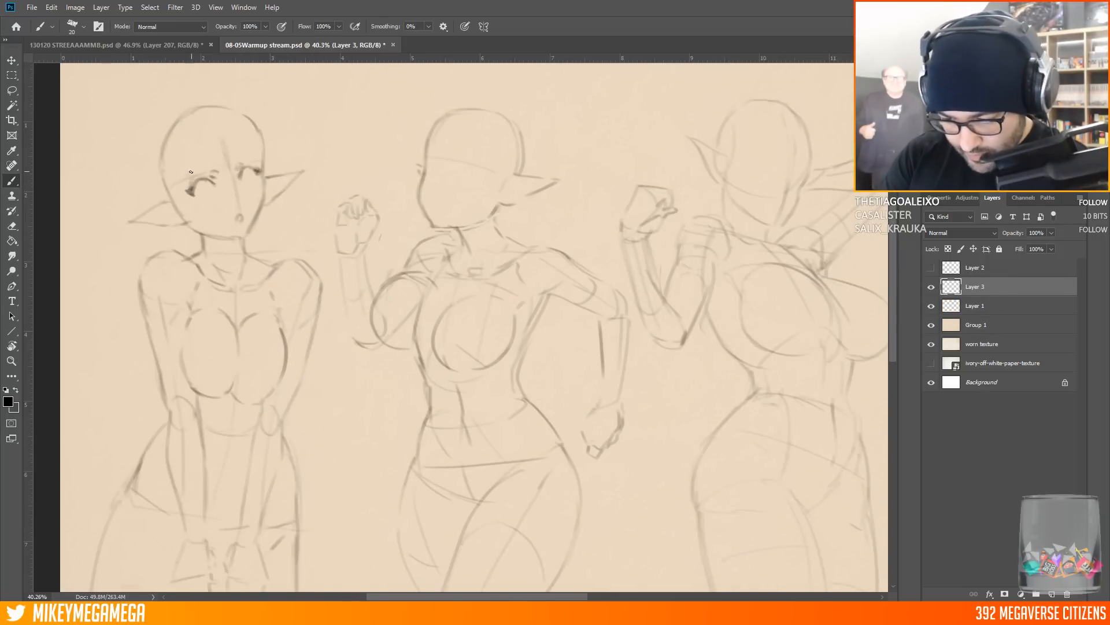
pyautogui.moveTo(211, 159); pyautogui.dragTo(192, 177)
pyautogui.moveTo(232, 158); pyautogui.dragTo(236, 150)
# Draw and shade the irises in both of the first figure's eyes
pyautogui.moveTo(193, 198); pyautogui.dragTo(200, 191)
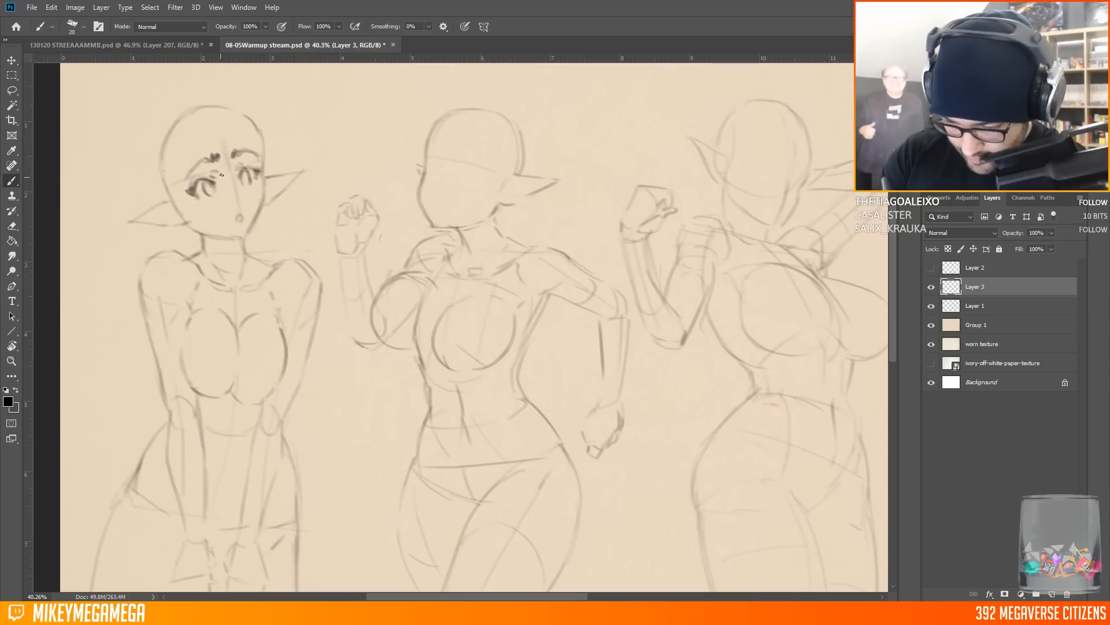
pyautogui.press('v')
pyautogui.press('b')
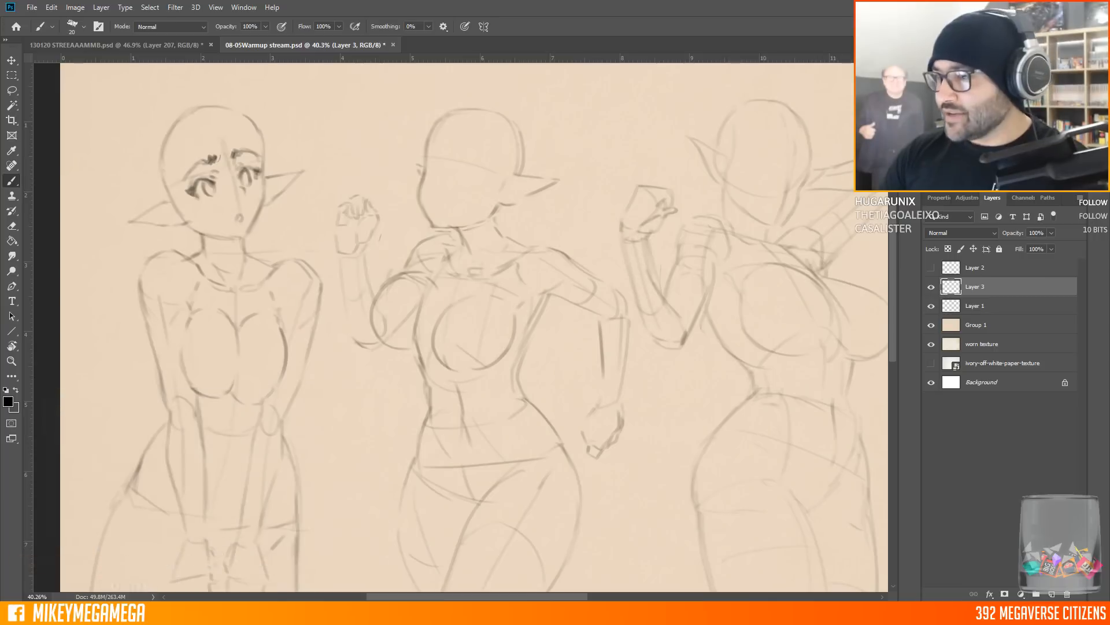
pyautogui.moveTo(207, 182); pyautogui.dragTo(210, 194)
pyautogui.moveTo(246, 172); pyautogui.dragTo(247, 185)
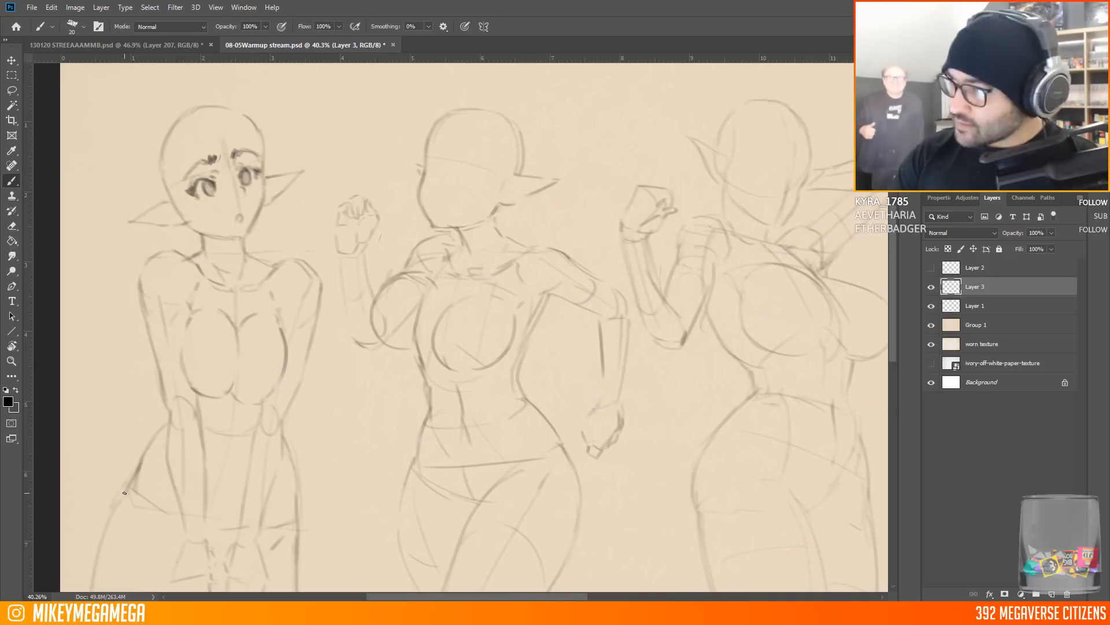
# Sketch the first figure's parted fringe, the crown of the hair and long strands framing the face down to the chest
pyautogui.moveTo(191, 155)
pyautogui.mouseDown()
pyautogui.moveTo(208, 302)
pyautogui.moveTo(187, 144)
pyautogui.mouseUp()
pyautogui.moveTo(185, 201); pyautogui.dragTo(179, 255)
pyautogui.moveTo(184, 258)
pyautogui.mouseDown()
pyautogui.moveTo(173, 124)
pyautogui.moveTo(196, 184)
pyautogui.moveTo(215, 152)
pyautogui.moveTo(259, 159)
pyautogui.moveTo(250, 234)
pyautogui.moveTo(237, 239)
pyautogui.mouseUp()
pyautogui.moveTo(263, 147); pyautogui.dragTo(268, 248)
pyautogui.moveTo(260, 232); pyautogui.dragTo(246, 318)
pyautogui.moveTo(257, 308); pyautogui.dragTo(274, 254)
pyautogui.moveTo(189, 110)
pyautogui.mouseDown()
pyautogui.moveTo(258, 127)
pyautogui.moveTo(267, 155)
pyautogui.mouseUp()
# Add the outer hair contour behind the first figure's shoulder, curled ends beside the arm and extra fringe strands
pyautogui.moveTo(195, 104)
pyautogui.mouseDown()
pyautogui.moveTo(148, 161)
pyautogui.moveTo(149, 199)
pyautogui.mouseUp()
pyautogui.moveTo(146, 250); pyautogui.dragTo(126, 308)
pyautogui.moveTo(127, 311); pyautogui.dragTo(125, 363)
pyautogui.moveTo(130, 288); pyautogui.dragTo(104, 316)
pyautogui.moveTo(129, 323); pyautogui.dragTo(136, 363)
pyautogui.hotkey('ctrl', 'z')
pyautogui.moveTo(142, 291); pyautogui.dragTo(149, 358)
pyautogui.moveTo(155, 147); pyautogui.dragTo(159, 218)
# Move the first figure's ear nearest the second figure slightly inward toward the head on Layer 1, and deselect
pyautogui.keyDown('ctrl'); pyautogui.click(803, 303); pyautogui.keyUp('ctrl')
pyautogui.press('l')
pyautogui.moveTo(267, 186)
pyautogui.mouseDown()
pyautogui.moveTo(212, 217)
pyautogui.moveTo(261, 188)
pyautogui.mouseUp()
pyautogui.moveTo(250, 178)
pyautogui.mouseDown()
pyautogui.moveTo(254, 194)
pyautogui.moveTo(245, 150)
pyautogui.moveTo(256, 173)
pyautogui.mouseUp()
pyautogui.hotkey('ctrl', 'z')
pyautogui.hotkey('ctrl', 'z')
pyautogui.keyDown('ctrl'); pyautogui.click(218, 126); pyautogui.keyUp('ctrl')
pyautogui.hotkey('ctrl', 'd')
pyautogui.keyDown('ctrl'); pyautogui.click(256, 176); pyautogui.keyUp('ctrl')
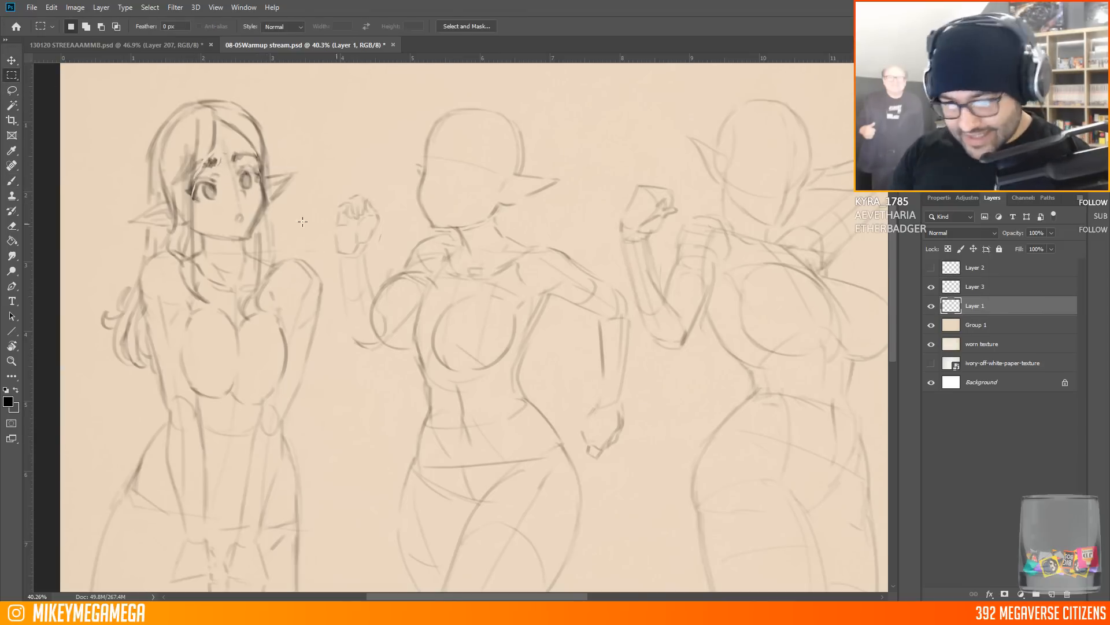
pyautogui.press('b')
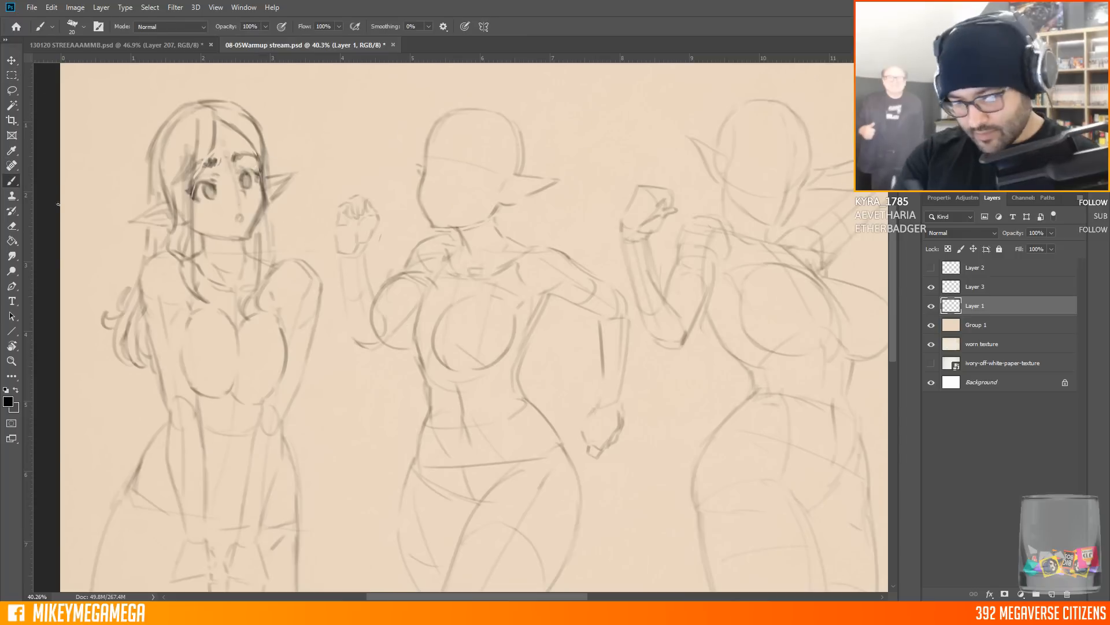
# Merge Layer 3 into Layer 1 and add fringe strands and a darker upper-arm contour to the first figure
pyautogui.rightClick(994, 286)
pyautogui.click(862, 454)
pyautogui.moveTo(227, 128); pyautogui.dragTo(217, 165)
pyautogui.moveTo(221, 120); pyautogui.dragTo(232, 153)
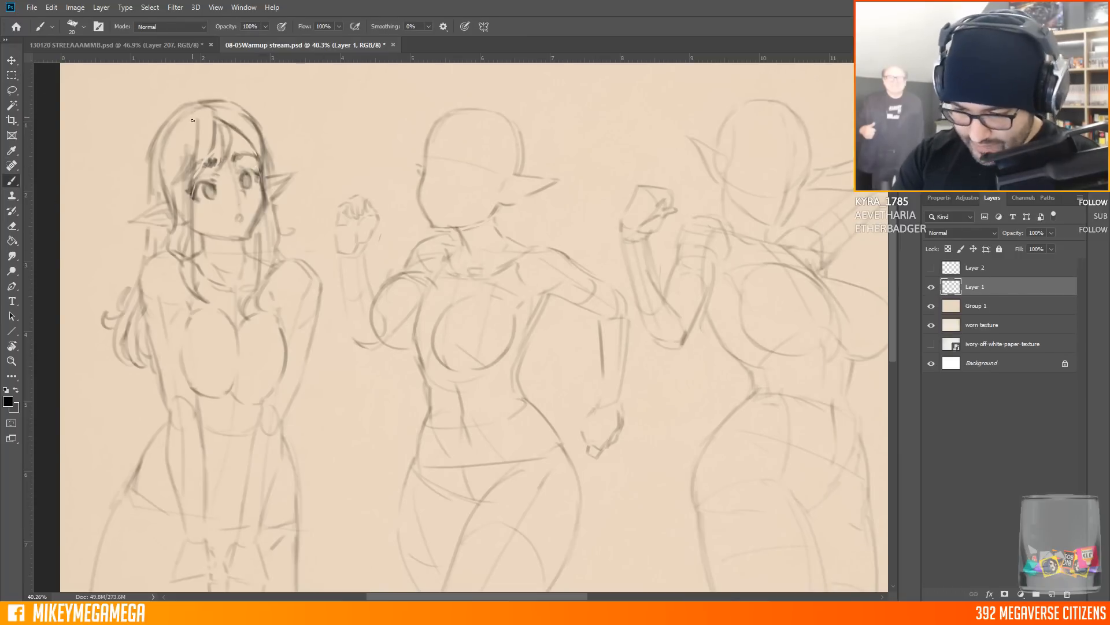
pyautogui.moveTo(315, 280); pyautogui.dragTo(312, 340)
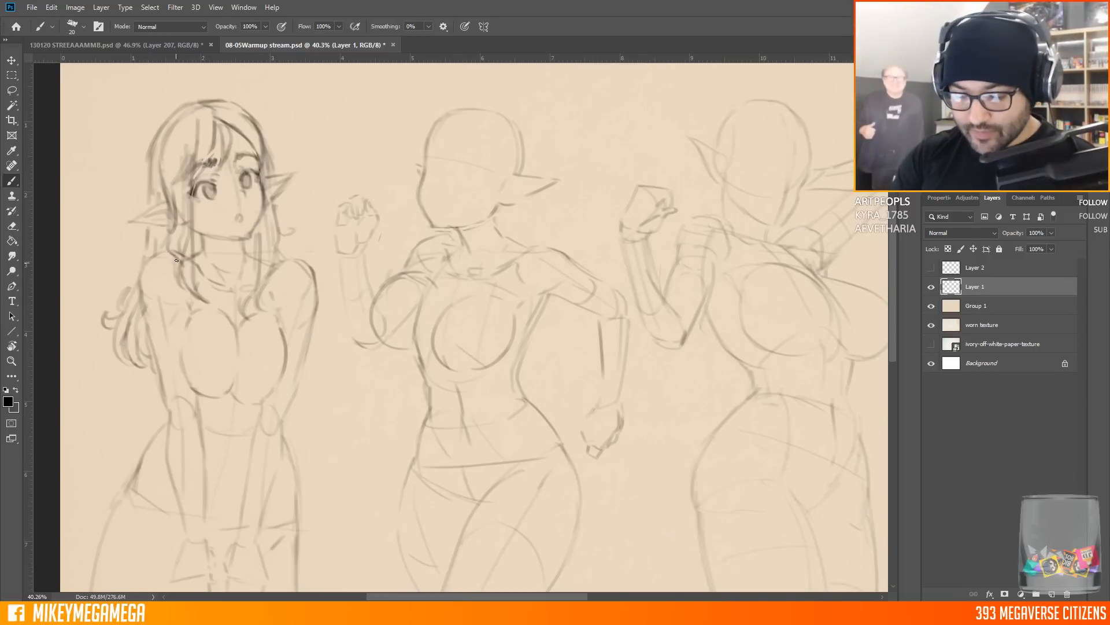
# Darken the hair outline around the first figure's crown and temples and add a flicked strand beside the crown
pyautogui.moveTo(216, 102)
pyautogui.mouseDown()
pyautogui.moveTo(252, 117)
pyautogui.moveTo(271, 167)
pyautogui.mouseUp()
pyautogui.moveTo(261, 126); pyautogui.dragTo(271, 160)
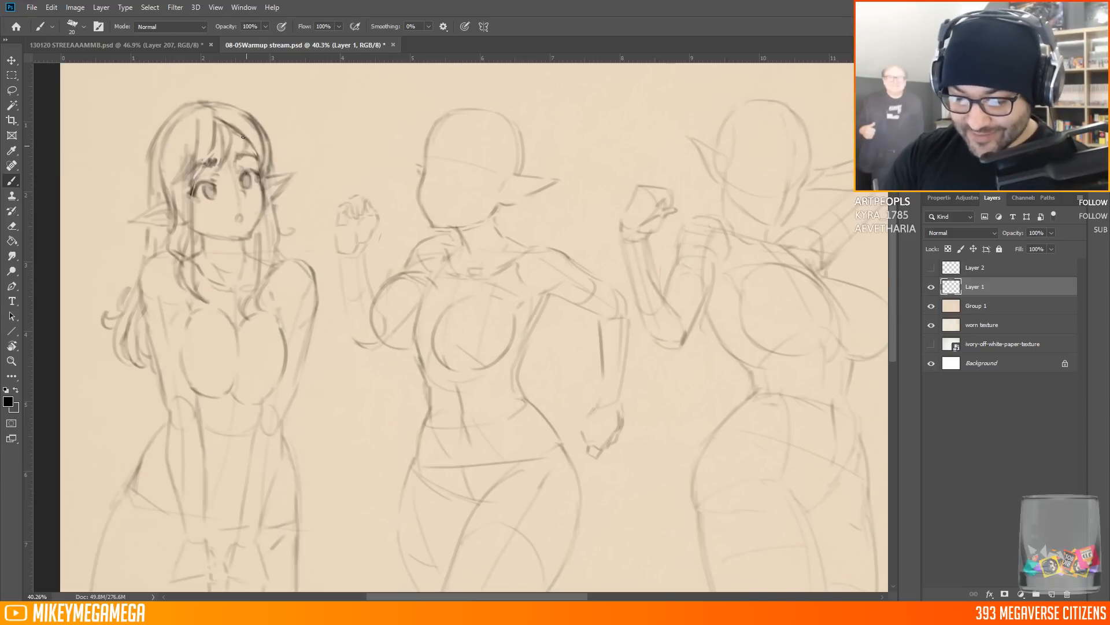
pyautogui.scroll(-6, 209, 203)
pyautogui.scroll(4, 209, 207)
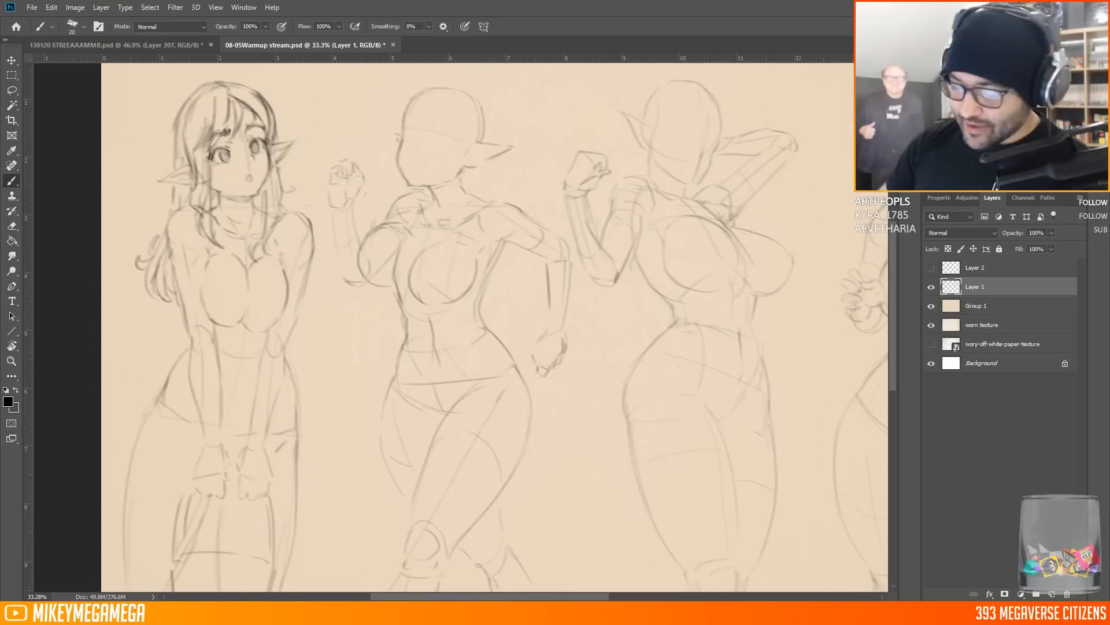
pyautogui.moveTo(177, 123); pyautogui.dragTo(168, 173)
pyautogui.moveTo(288, 97); pyautogui.dragTo(272, 110)
pyautogui.moveTo(289, 97); pyautogui.dragTo(261, 103)
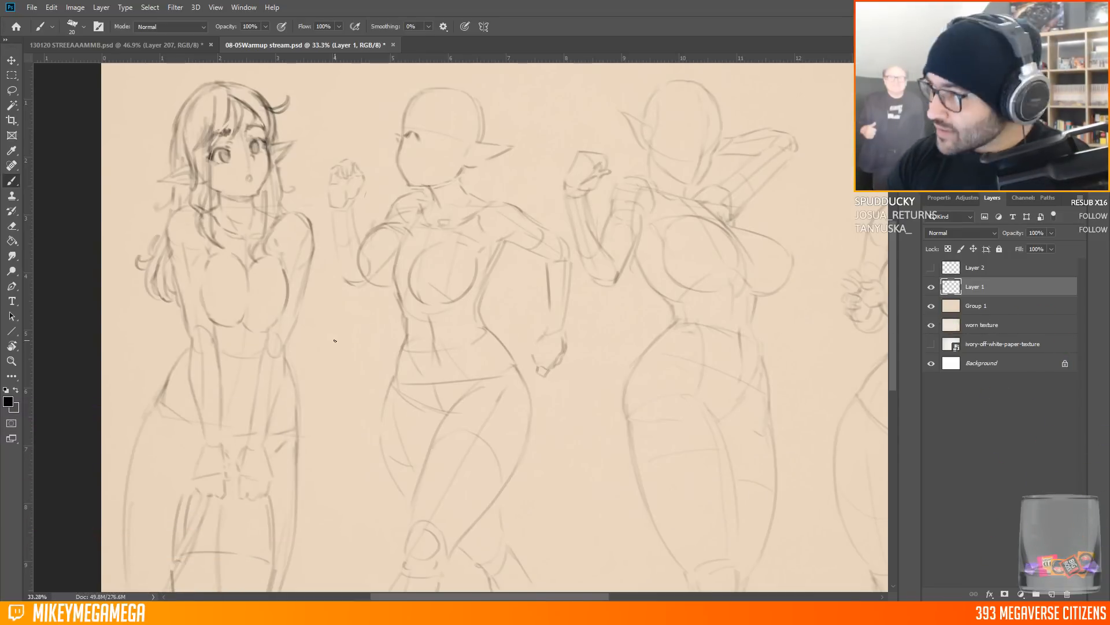
# Draw the second figure's eyes, mouth, jawline and neck over the construction lines
pyautogui.moveTo(414, 133); pyautogui.dragTo(419, 142)
pyautogui.moveTo(410, 185)
pyautogui.mouseDown()
pyautogui.moveTo(461, 172)
pyautogui.moveTo(459, 145)
pyautogui.moveTo(450, 153)
pyautogui.moveTo(412, 124)
pyautogui.moveTo(421, 172)
pyautogui.mouseUp()
pyautogui.moveTo(406, 107)
pyautogui.mouseDown()
pyautogui.moveTo(399, 145)
pyautogui.moveTo(416, 188)
pyautogui.moveTo(509, 149)
pyautogui.moveTo(468, 196)
pyautogui.mouseUp()
pyautogui.moveTo(428, 188); pyautogui.dragTo(437, 201)
# Sketch the second figure's fringe and rounded side hair, and reinforce the ear and facial features
pyautogui.moveTo(428, 86); pyautogui.dragTo(415, 123)
pyautogui.moveTo(396, 101)
pyautogui.mouseDown()
pyautogui.moveTo(373, 147)
pyautogui.moveTo(383, 154)
pyautogui.mouseUp()
pyautogui.moveTo(418, 100)
pyautogui.mouseDown()
pyautogui.moveTo(399, 155)
pyautogui.moveTo(407, 125)
pyautogui.mouseUp()
pyautogui.moveTo(425, 93); pyautogui.dragTo(439, 128)
pyautogui.moveTo(435, 93); pyautogui.dragTo(456, 139)
pyautogui.moveTo(447, 97); pyautogui.dragTo(462, 144)
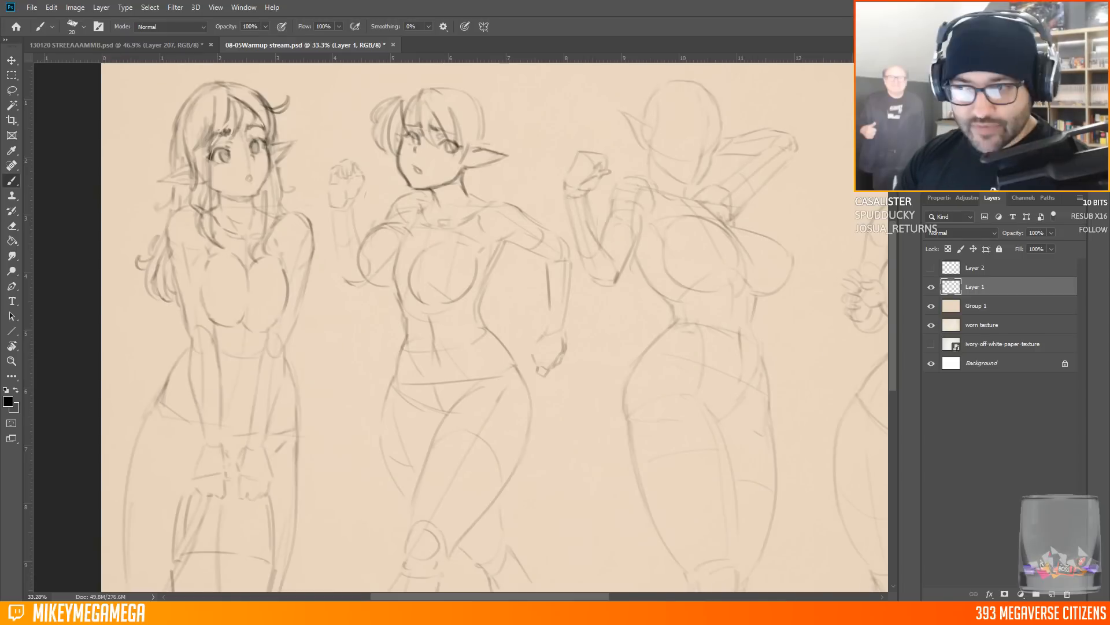
pyautogui.moveTo(395, 96)
pyautogui.mouseDown()
pyautogui.moveTo(441, 84)
pyautogui.moveTo(473, 149)
pyautogui.mouseUp()
pyautogui.moveTo(459, 162); pyautogui.dragTo(447, 171)
pyautogui.moveTo(400, 137)
pyautogui.mouseDown()
pyautogui.moveTo(387, 188)
pyautogui.moveTo(465, 166)
pyautogui.mouseUp()
# Add ragged short curls behind the second figure's ear, outline the crown and darken the shoulder lines
pyautogui.moveTo(457, 188); pyautogui.dragTo(517, 126)
pyautogui.moveTo(491, 146)
pyautogui.mouseDown()
pyautogui.moveTo(514, 131)
pyautogui.moveTo(485, 177)
pyautogui.mouseUp()
pyautogui.moveTo(491, 169); pyautogui.dragTo(469, 188)
pyautogui.moveTo(407, 88); pyautogui.dragTo(432, 77)
pyautogui.moveTo(442, 76); pyautogui.dragTo(487, 96)
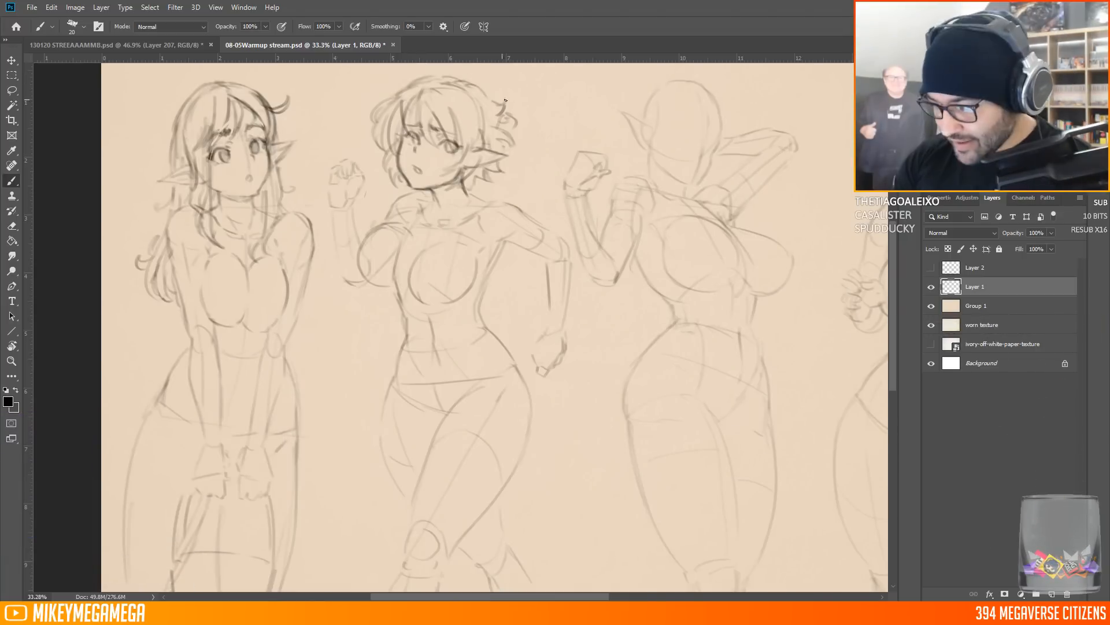
pyautogui.moveTo(460, 82); pyautogui.dragTo(495, 103)
pyautogui.moveTo(384, 221); pyautogui.dragTo(424, 195)
pyautogui.moveTo(478, 219); pyautogui.dragTo(524, 208)
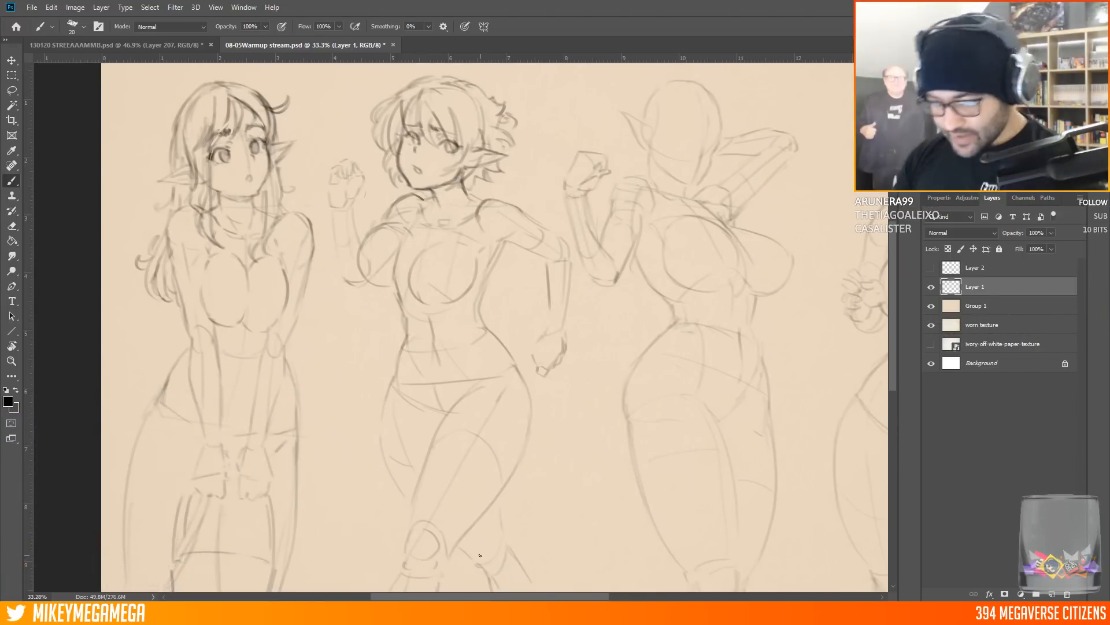
# Draw the third figure's half-closed eyes and raised eyebrows on the face guides
pyautogui.scroll(-2, 508, 595)
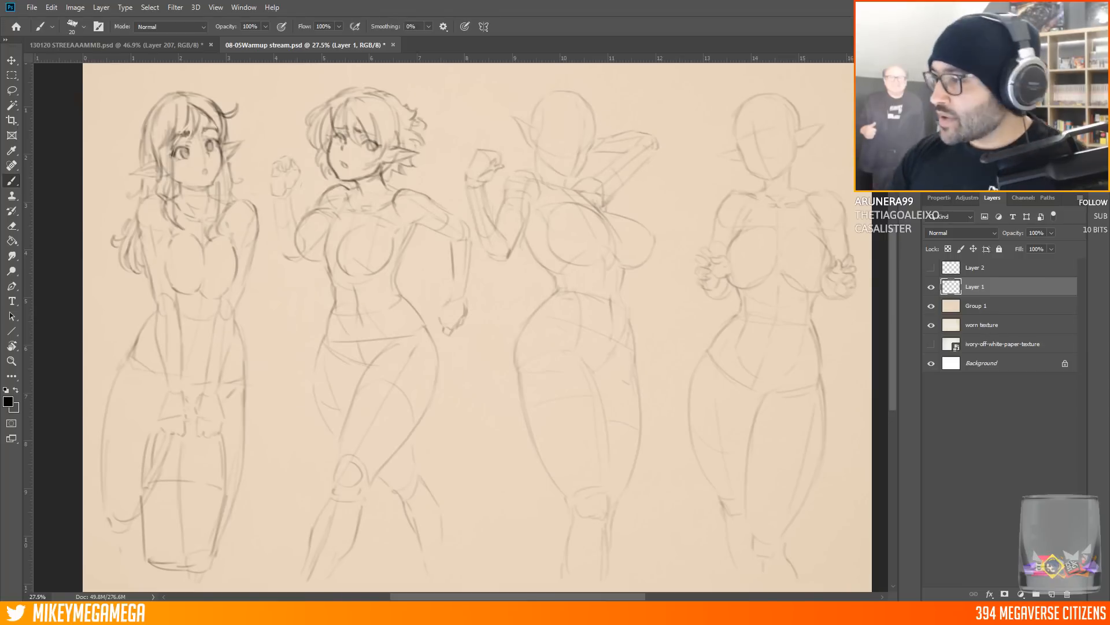
pyautogui.scroll(3, 552, 133)
pyautogui.moveTo(554, 141); pyautogui.dragTo(581, 150)
pyautogui.moveTo(550, 141)
pyautogui.mouseDown()
pyautogui.moveTo(614, 156)
pyautogui.moveTo(580, 148)
pyautogui.mouseUp()
pyautogui.moveTo(553, 145); pyautogui.dragTo(616, 163)
pyautogui.moveTo(557, 135); pyautogui.dragTo(571, 133)
pyautogui.moveTo(578, 134); pyautogui.dragTo(589, 127)
pyautogui.moveTo(593, 128); pyautogui.dragTo(553, 125)
pyautogui.moveTo(607, 135); pyautogui.dragTo(594, 130)
pyautogui.moveTo(607, 136)
pyautogui.mouseDown()
pyautogui.moveTo(621, 141)
pyautogui.moveTo(599, 158)
pyautogui.moveTo(622, 158)
pyautogui.moveTo(575, 152)
pyautogui.mouseUp()
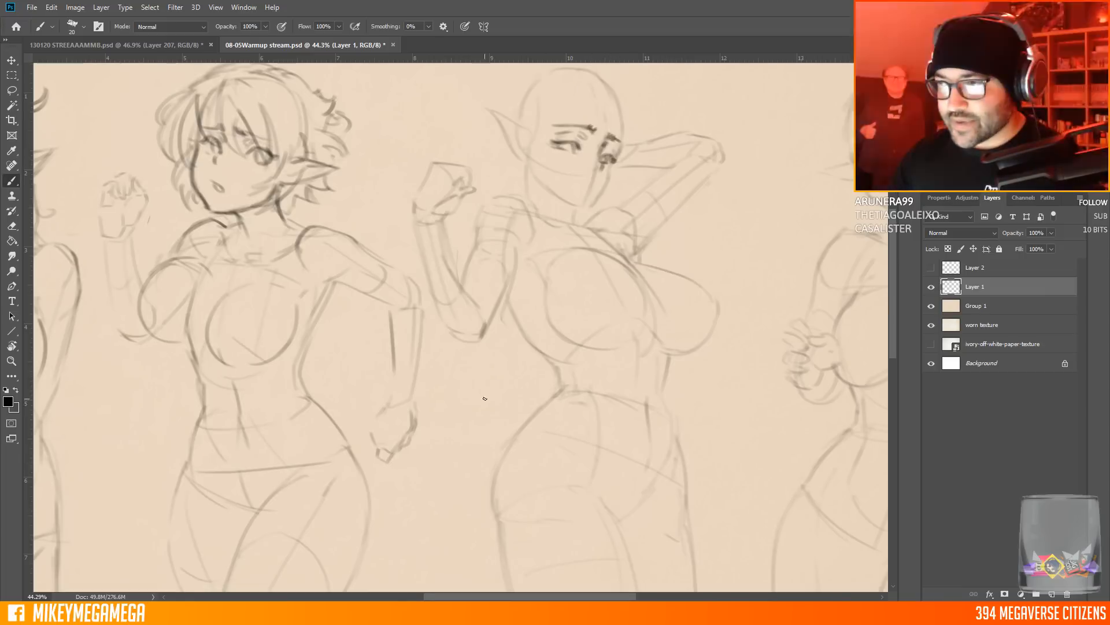
# Outline the third figure's pointed ear, cheek and jaw, and start the hairline at the top of the head
pyautogui.moveTo(530, 138)
pyautogui.mouseDown()
pyautogui.moveTo(484, 108)
pyautogui.moveTo(523, 157)
pyautogui.mouseUp()
pyautogui.moveTo(627, 154)
pyautogui.mouseDown()
pyautogui.moveTo(619, 166)
pyautogui.moveTo(625, 100)
pyautogui.mouseUp()
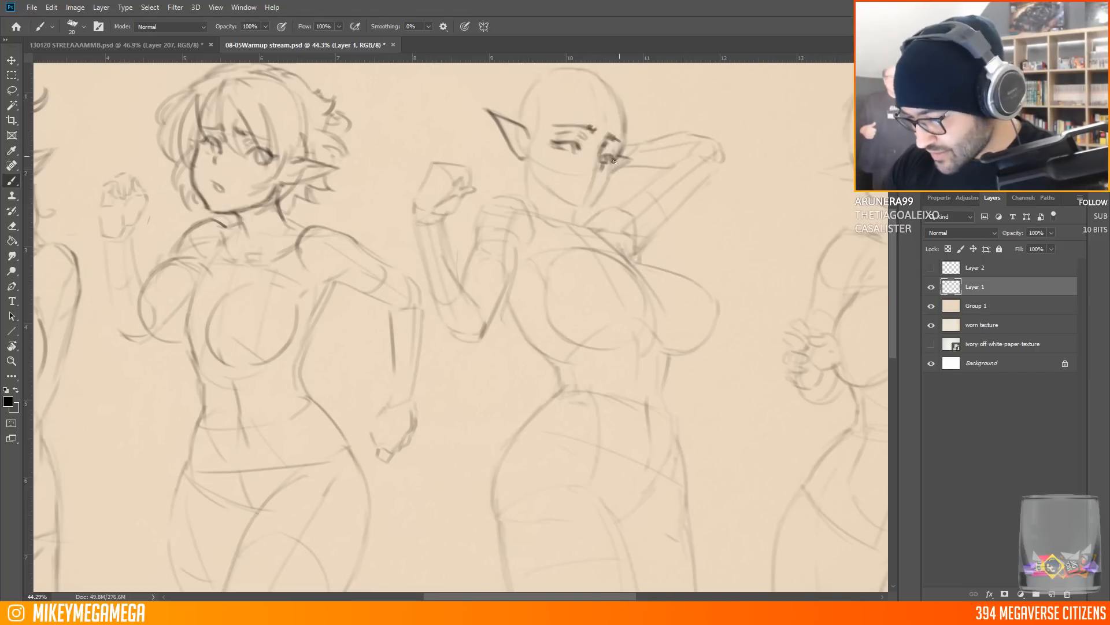
pyautogui.moveTo(579, 207); pyautogui.dragTo(528, 160)
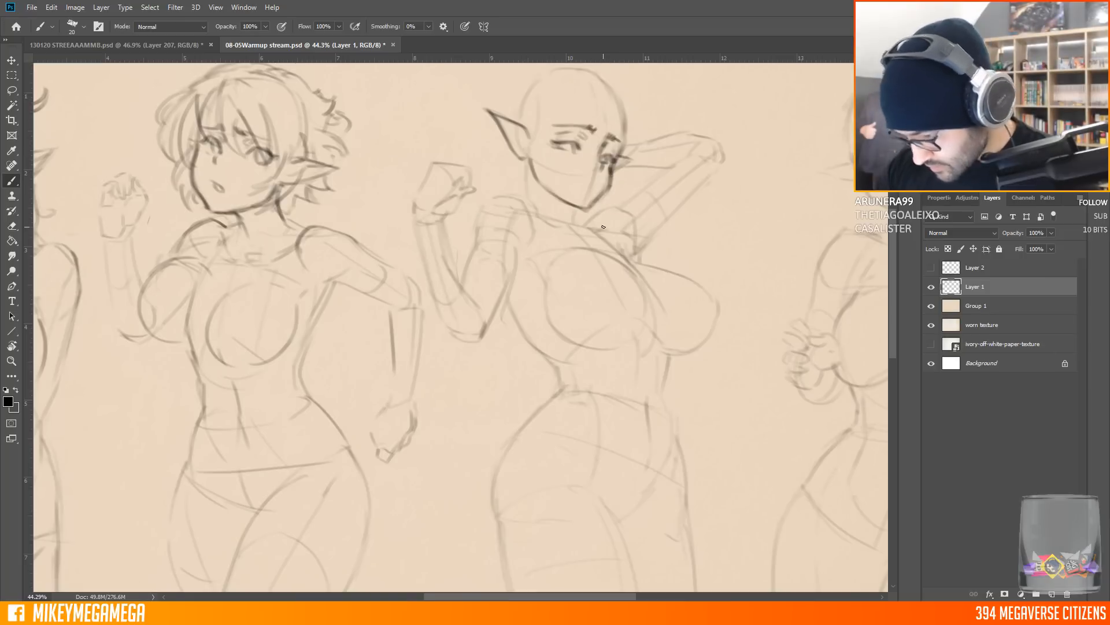
pyautogui.moveTo(612, 81); pyautogui.dragTo(622, 99)
pyautogui.moveTo(603, 75); pyautogui.dragTo(599, 84)
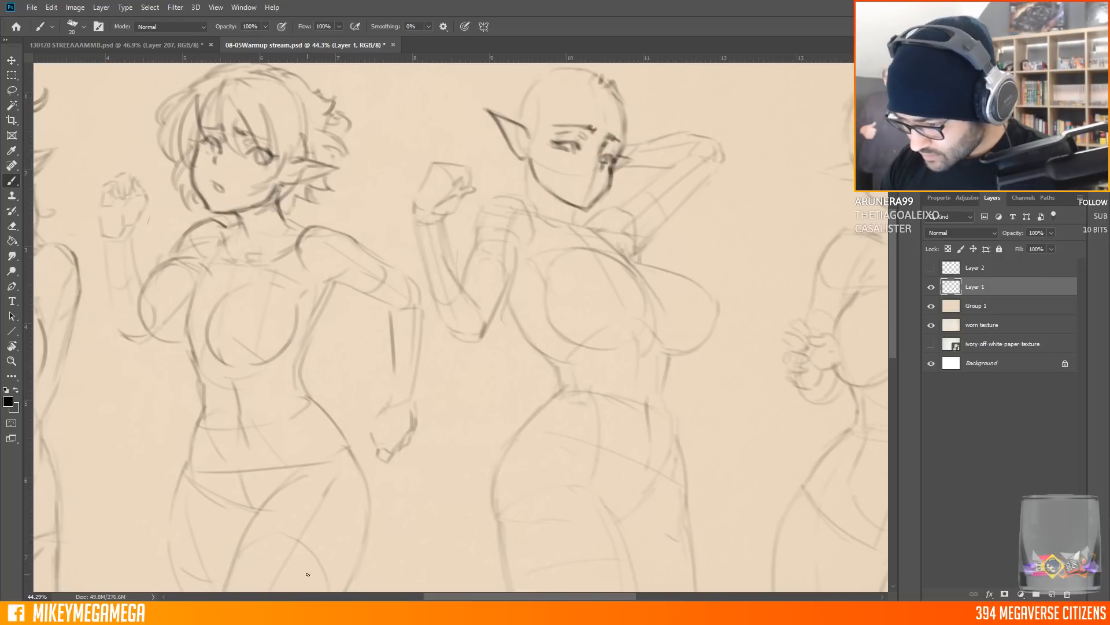
# Select the third figure's head, enlarge it slightly with a transform, and deselect
pyautogui.scroll(-4, 511, 132)
pyautogui.moveTo(665, 145)
pyautogui.mouseDown()
pyautogui.moveTo(546, 130)
pyautogui.moveTo(576, 171)
pyautogui.moveTo(541, 91)
pyautogui.mouseUp()
pyautogui.press('l')
pyautogui.click(51, 8)
pyautogui.click(75, 261)
pyautogui.moveTo(451, 91); pyautogui.dragTo(435, 76)
pyautogui.press('Return')
pyautogui.hotkey('ctrl', 'd')
pyautogui.press('b')
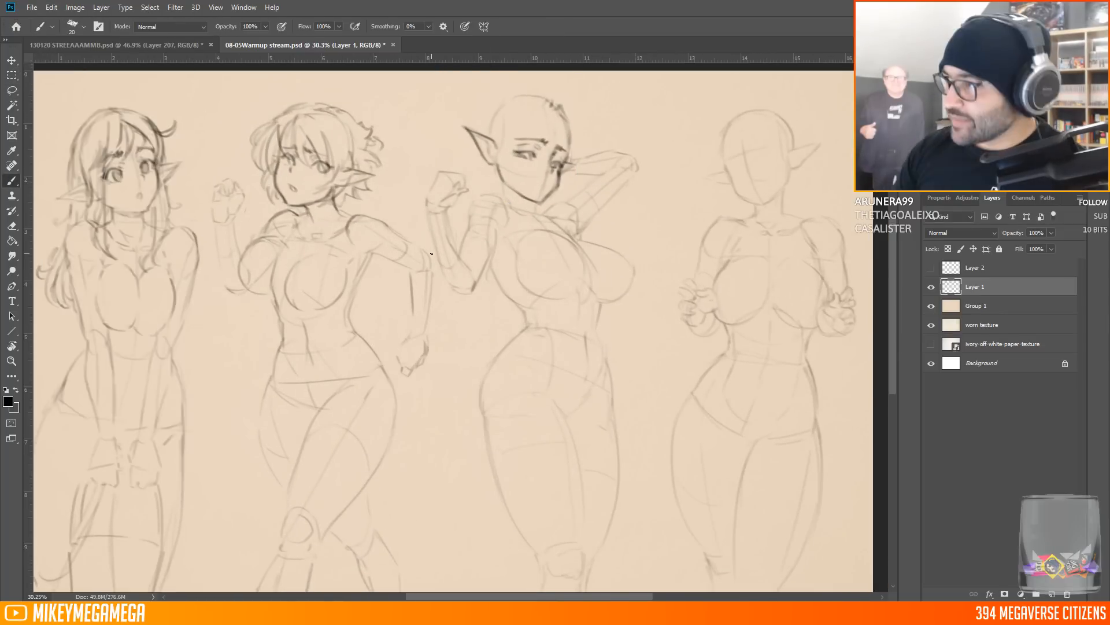
# Sketch the third figure's straight fringe, crown and long side locks falling over the chest
pyautogui.moveTo(530, 94)
pyautogui.mouseDown()
pyautogui.moveTo(515, 219)
pyautogui.moveTo(527, 230)
pyautogui.mouseUp()
pyautogui.moveTo(513, 209); pyautogui.dragTo(509, 268)
pyautogui.moveTo(499, 220); pyautogui.dragTo(485, 232)
pyautogui.moveTo(518, 96); pyautogui.dragTo(497, 225)
pyautogui.moveTo(504, 114)
pyautogui.mouseDown()
pyautogui.moveTo(536, 96)
pyautogui.moveTo(560, 97)
pyautogui.moveTo(534, 97)
pyautogui.moveTo(515, 160)
pyautogui.moveTo(539, 126)
pyautogui.moveTo(517, 140)
pyautogui.mouseUp()
pyautogui.moveTo(536, 100)
pyautogui.mouseDown()
pyautogui.moveTo(538, 139)
pyautogui.moveTo(568, 145)
pyautogui.mouseUp()
pyautogui.moveTo(559, 109)
pyautogui.mouseDown()
pyautogui.moveTo(559, 157)
pyautogui.moveTo(583, 145)
pyautogui.mouseUp()
pyautogui.moveTo(582, 146); pyautogui.dragTo(568, 165)
pyautogui.moveTo(568, 101); pyautogui.dragTo(575, 127)
pyautogui.moveTo(572, 160); pyautogui.dragTo(591, 234)
pyautogui.moveTo(555, 193); pyautogui.dragTo(582, 242)
pyautogui.moveTo(504, 110)
pyautogui.mouseDown()
pyautogui.moveTo(471, 122)
pyautogui.moveTo(529, 87)
pyautogui.mouseUp()
pyautogui.moveTo(487, 99); pyautogui.dragTo(473, 117)
# Draw small flowers along the side of the first figure's hair
pyautogui.hscroll(-3, 452, 260)
pyautogui.moveTo(202, 140); pyautogui.dragTo(190, 163)
pyautogui.moveTo(221, 133); pyautogui.dragTo(283, 131)
pyautogui.moveTo(225, 128); pyautogui.dragTo(185, 167)
pyautogui.moveTo(267, 121); pyautogui.dragTo(275, 130)
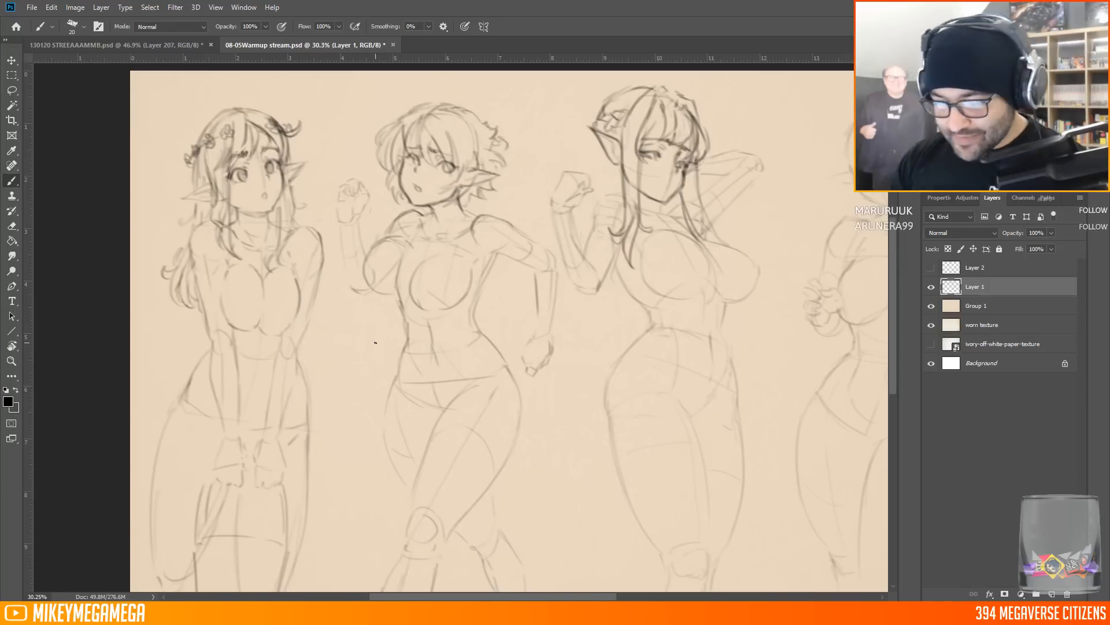
# Select the third figure's far eye area in two passes, nudge it into place and deselect
pyautogui.press('l')
pyautogui.moveTo(672, 137); pyautogui.dragTo(671, 148)
pyautogui.press('v')
pyautogui.hotkey('ctrl', 'd')
pyautogui.press('b')
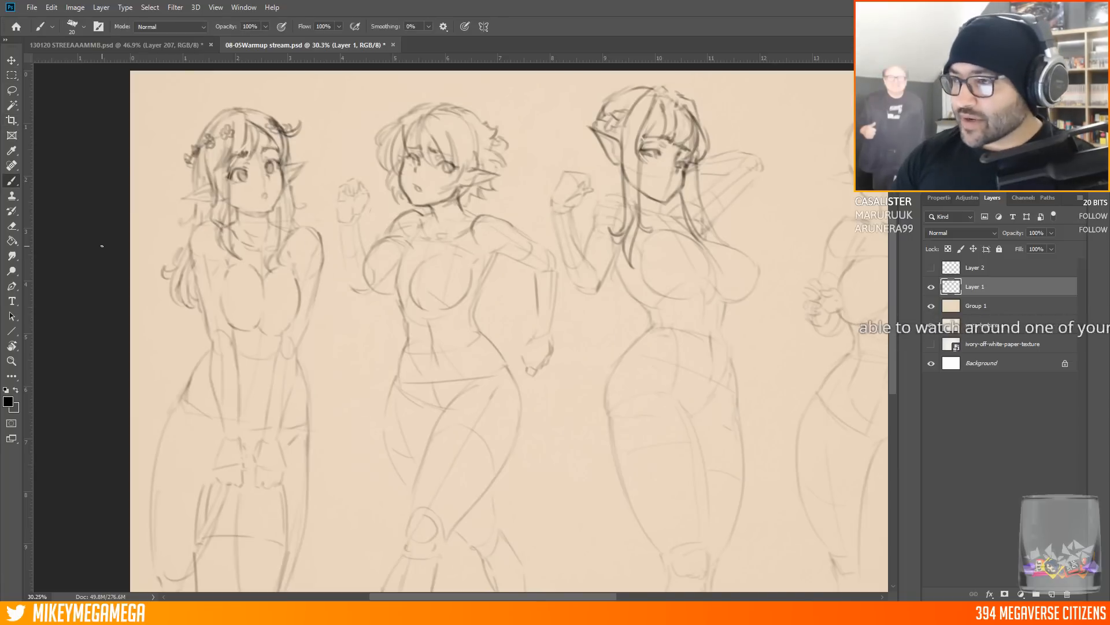
pyautogui.press('l')
pyautogui.moveTo(686, 144)
pyautogui.mouseDown()
pyautogui.moveTo(676, 165)
pyautogui.moveTo(689, 152)
pyautogui.mouseUp()
pyautogui.press('v')
pyautogui.hotkey('ctrl', 'd')
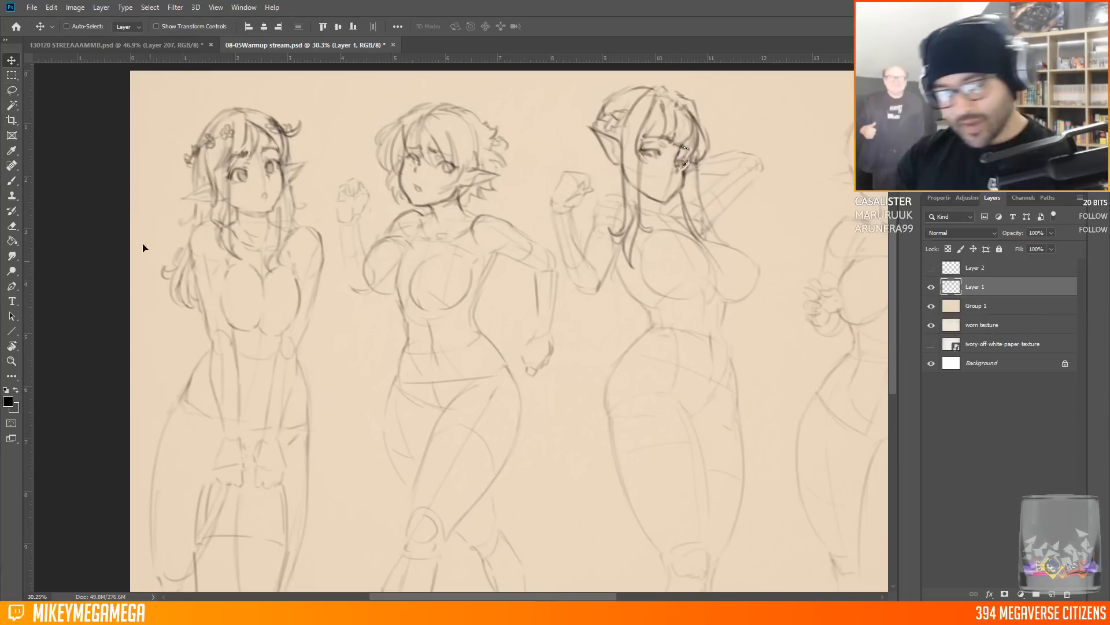
pyautogui.press('b')
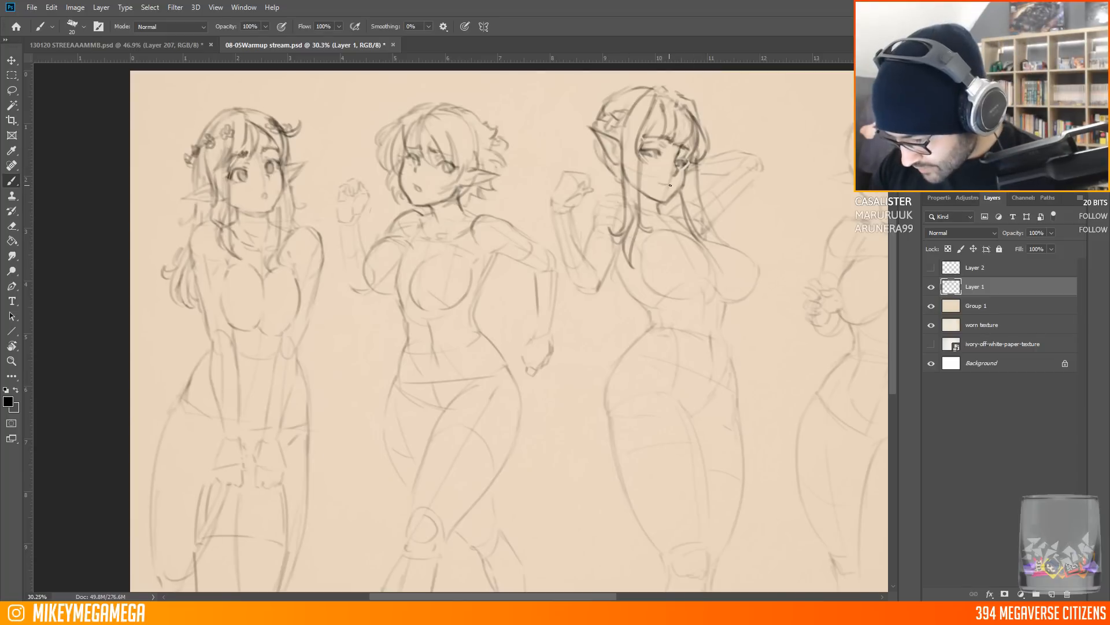
# Draw a rounded hair bun with loose strands behind the third figure's head
pyautogui.moveTo(609, 84)
pyautogui.mouseDown()
pyautogui.moveTo(578, 124)
pyautogui.moveTo(622, 86)
pyautogui.moveTo(596, 164)
pyautogui.moveTo(558, 152)
pyautogui.mouseUp()
pyautogui.scroll(2, 596, 165)
pyautogui.press('v')
pyautogui.press('m')
pyautogui.scroll(-1, 765, 86)
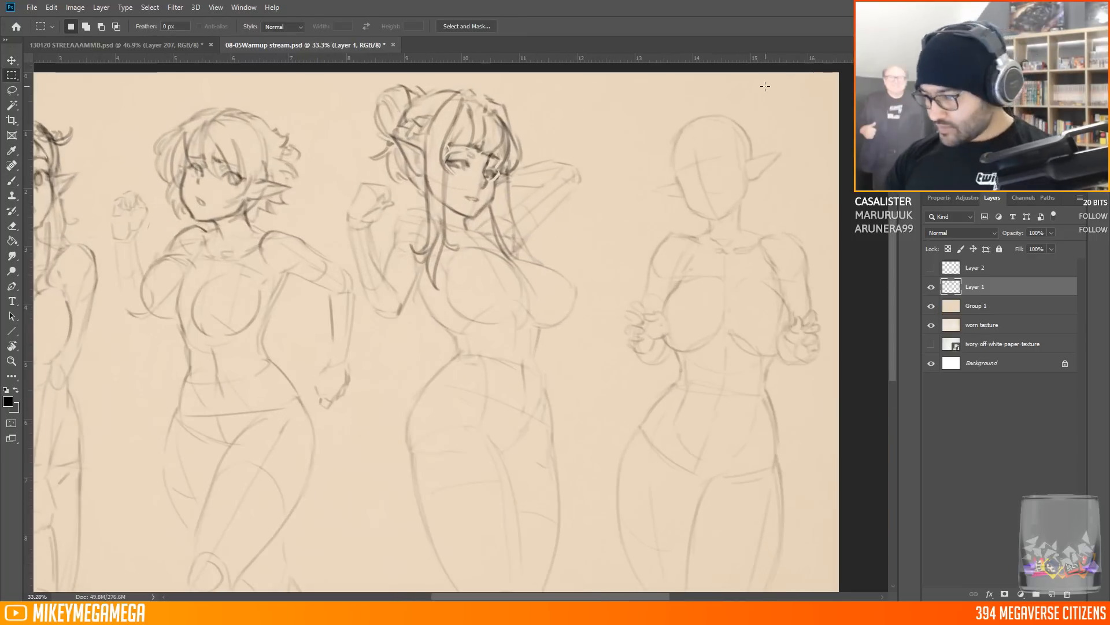
pyautogui.press('b')
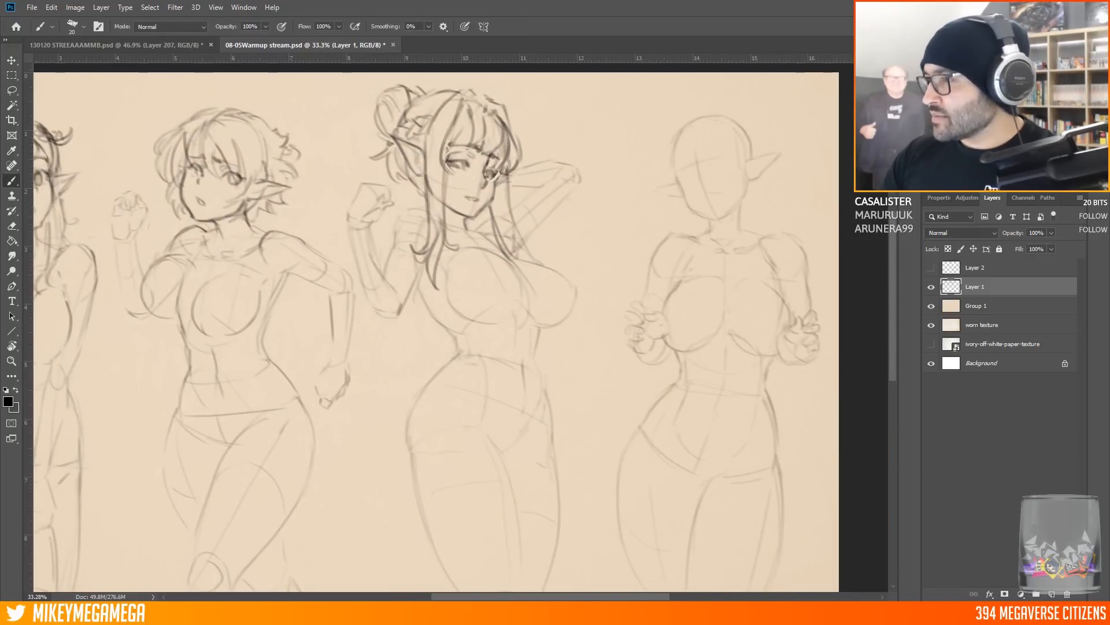
# Draw the fourth figure's open eye, adjust the selected eye with a transform, and deselect
pyautogui.moveTo(736, 171)
pyautogui.mouseDown()
pyautogui.moveTo(733, 155)
pyautogui.moveTo(744, 162)
pyautogui.mouseUp()
pyautogui.press('l')
pyautogui.hotkey('ctrl', 't')
pyautogui.press('Return')
pyautogui.hotkey('ctrl', 'd')
pyautogui.press('b')
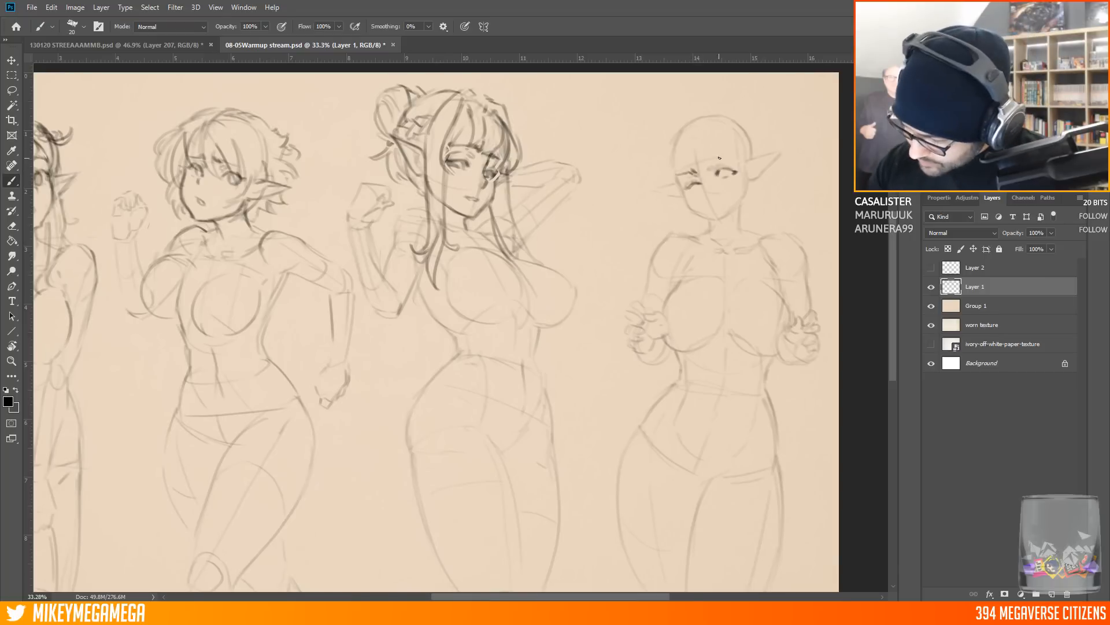
# Add the fourth figure's frowning eyebrows and outline the cheek, jaw and neck
pyautogui.moveTo(707, 162); pyautogui.dragTo(733, 154)
pyautogui.moveTo(677, 180); pyautogui.dragTo(686, 196)
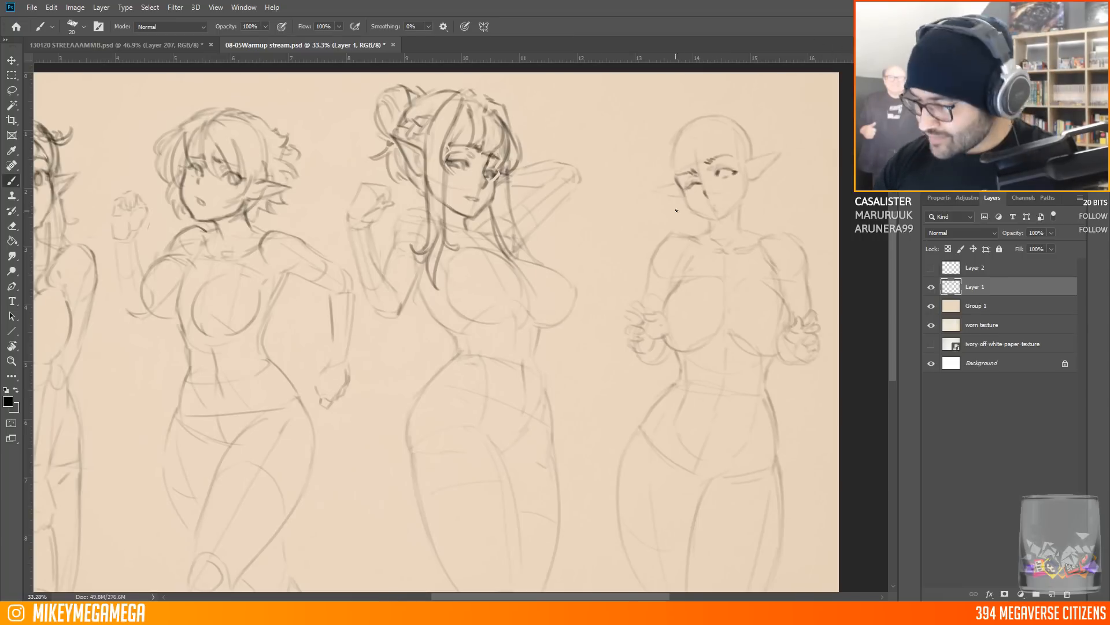
pyautogui.moveTo(683, 194)
pyautogui.mouseDown()
pyautogui.moveTo(702, 217)
pyautogui.moveTo(723, 221)
pyautogui.moveTo(756, 180)
pyautogui.moveTo(687, 199)
pyautogui.mouseUp()
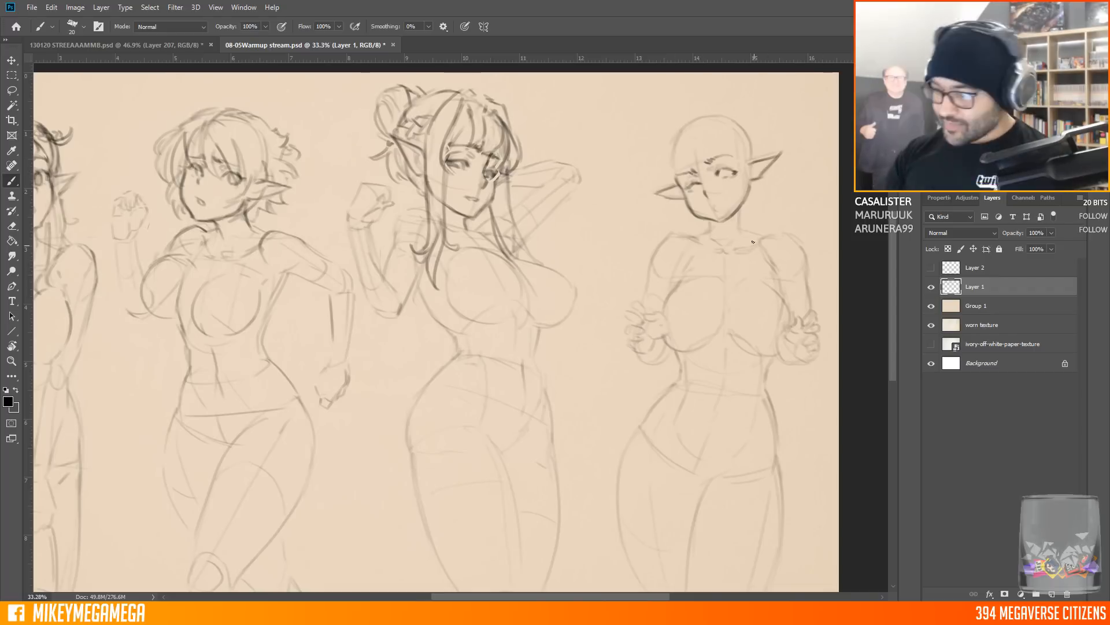
pyautogui.moveTo(751, 183); pyautogui.dragTo(740, 233)
# Select the fourth figure's head, scale it up slightly, and deselect
pyautogui.press('l')
pyautogui.moveTo(665, 172)
pyautogui.mouseDown()
pyautogui.moveTo(682, 231)
pyautogui.moveTo(645, 159)
pyautogui.mouseUp()
pyautogui.click(51, 8)
pyautogui.click(214, 288)
pyautogui.moveTo(792, 100)
pyautogui.mouseDown()
pyautogui.moveTo(810, 91)
pyautogui.moveTo(801, 94)
pyautogui.mouseUp()
pyautogui.press('Return')
pyautogui.hotkey('ctrl', 'd')
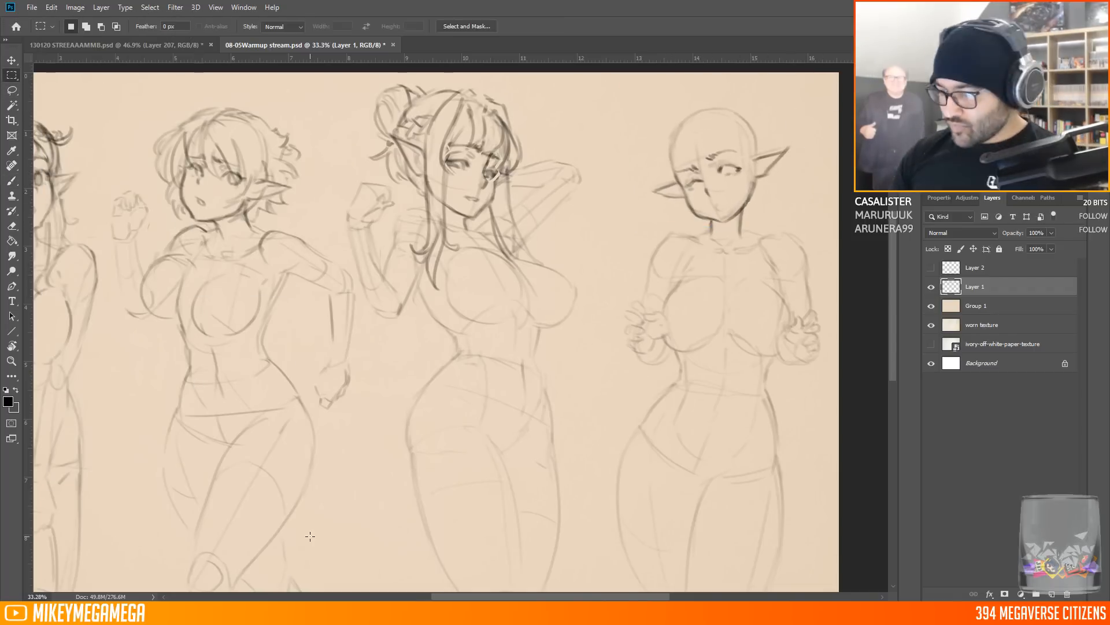
# Sketch the fourth figure's side-swept fringe, crown and long lock curling out beside the shoulder
pyautogui.press('b')
pyautogui.moveTo(709, 120); pyautogui.dragTo(671, 181)
pyautogui.moveTo(686, 133); pyautogui.dragTo(667, 187)
pyautogui.moveTo(677, 117)
pyautogui.mouseDown()
pyautogui.moveTo(660, 141)
pyautogui.moveTo(743, 155)
pyautogui.moveTo(731, 234)
pyautogui.mouseUp()
pyautogui.moveTo(715, 105); pyautogui.dragTo(754, 151)
pyautogui.moveTo(754, 204); pyautogui.dragTo(761, 221)
pyautogui.moveTo(726, 101); pyautogui.dragTo(760, 153)
pyautogui.moveTo(708, 102); pyautogui.dragTo(680, 117)
pyautogui.moveTo(671, 207)
pyautogui.mouseDown()
pyautogui.moveTo(634, 263)
pyautogui.moveTo(695, 237)
pyautogui.mouseUp()
pyautogui.moveTo(689, 198)
pyautogui.mouseDown()
pyautogui.moveTo(634, 258)
pyautogui.moveTo(610, 247)
pyautogui.moveTo(620, 295)
pyautogui.mouseUp()
pyautogui.moveTo(642, 274); pyautogui.dragTo(631, 290)
pyautogui.moveTo(765, 124); pyautogui.dragTo(761, 154)
pyautogui.moveTo(764, 172); pyautogui.dragTo(757, 193)
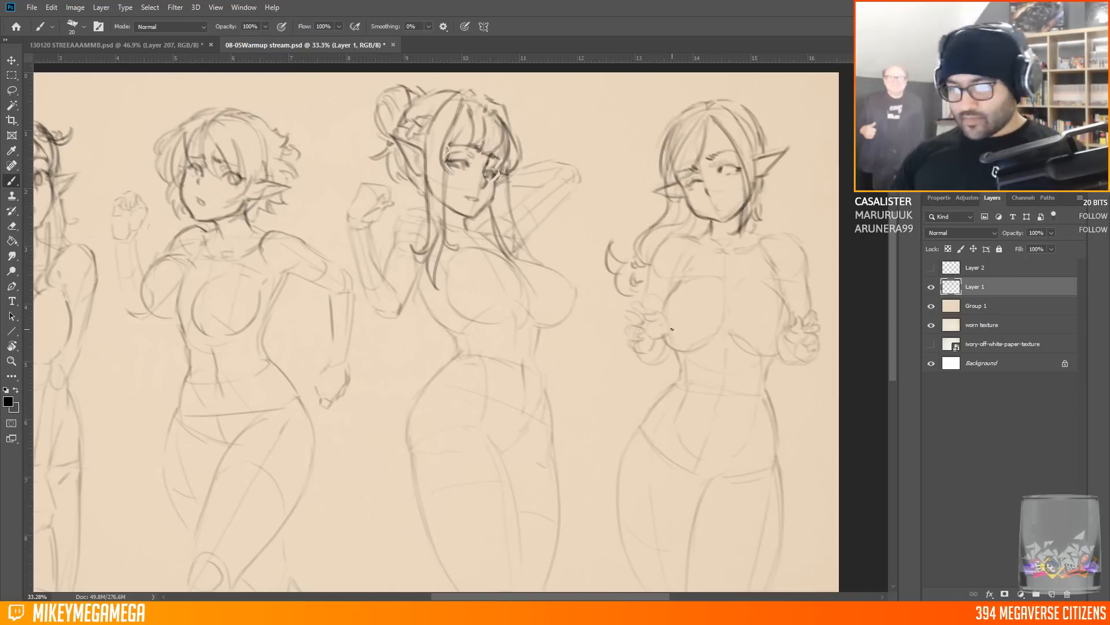
# Select the third figure's raised forearm and fist, scale the selection up, and deselect
pyautogui.hotkey('ctrl', '-')
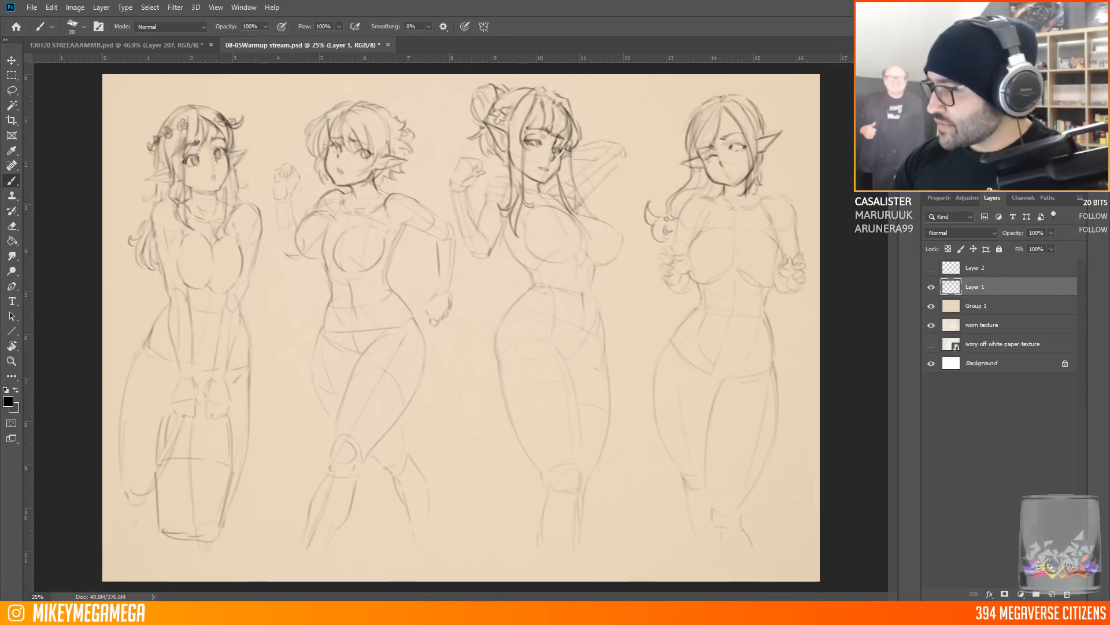
pyautogui.scroll(1, 549, 219)
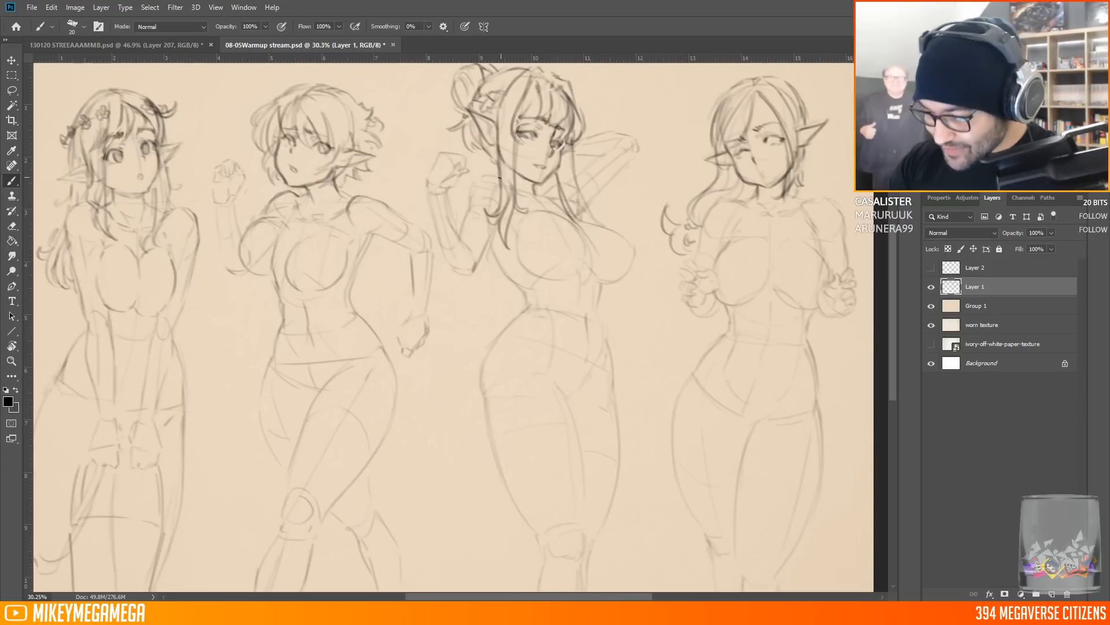
pyautogui.press('l')
pyautogui.moveTo(464, 235)
pyautogui.mouseDown()
pyautogui.moveTo(461, 147)
pyautogui.moveTo(465, 225)
pyautogui.mouseUp()
pyautogui.click(48, 8)
pyautogui.click(206, 288)
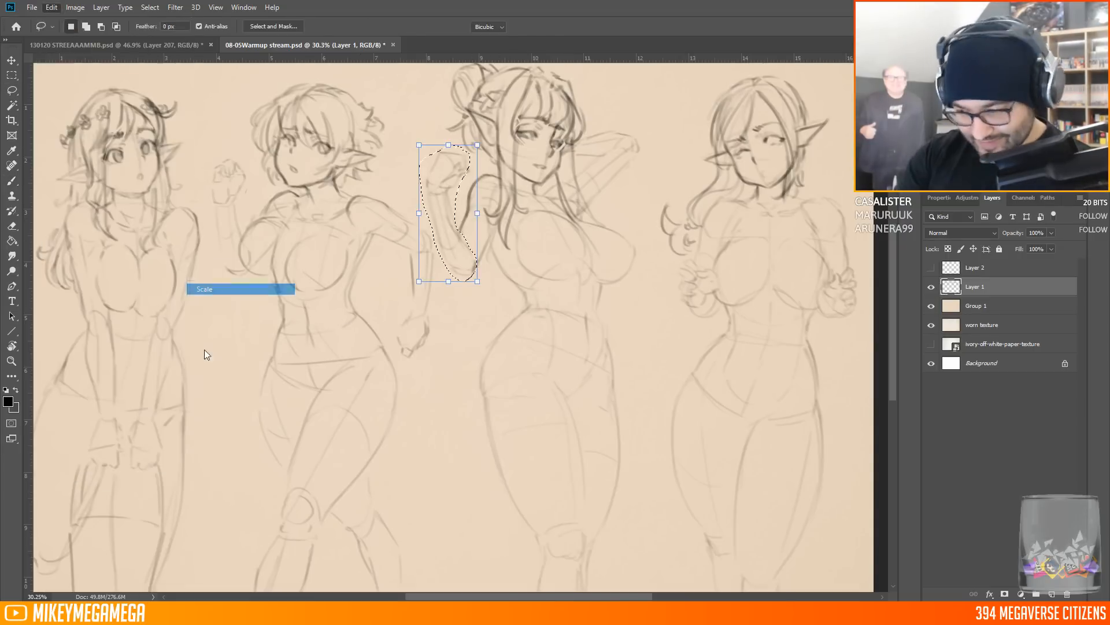
pyautogui.moveTo(419, 147); pyautogui.dragTo(408, 122)
pyautogui.moveTo(469, 263); pyautogui.dragTo(464, 268)
pyautogui.press('Return')
pyautogui.hotkey('ctrl', 'd')
pyautogui.press('b')
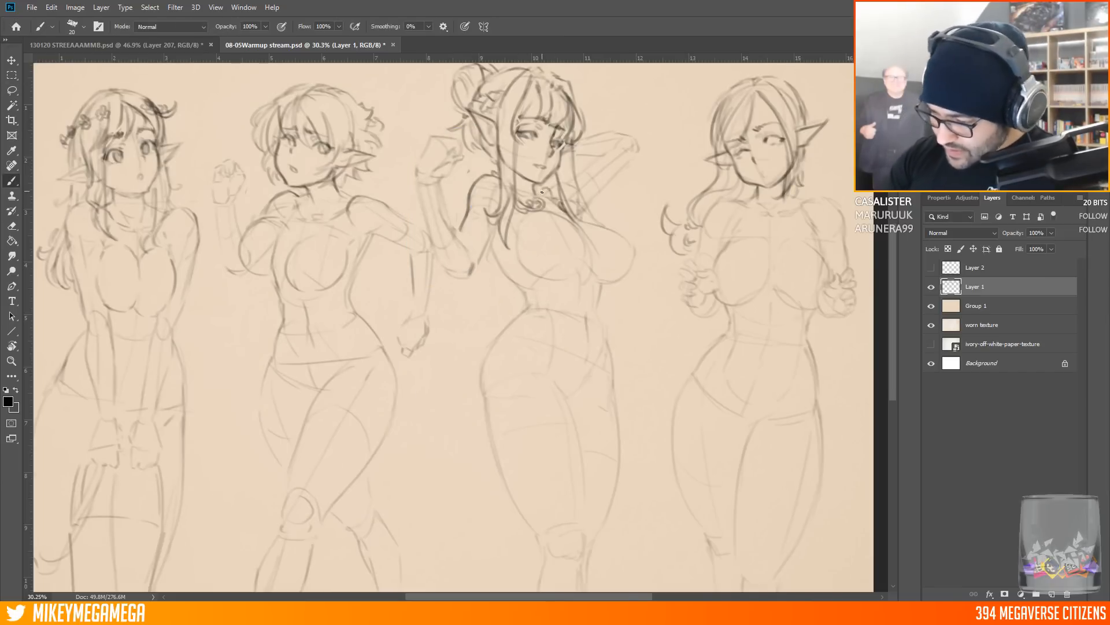
# Draw the third figure's halter top with long fold lines running from the collar over the chest to the waist
pyautogui.moveTo(548, 213)
pyautogui.mouseDown()
pyautogui.moveTo(586, 284)
pyautogui.moveTo(580, 303)
pyautogui.mouseUp()
pyautogui.hotkey('ctrl', 'z')
pyautogui.moveTo(556, 262); pyautogui.dragTo(547, 310)
pyautogui.moveTo(584, 279); pyautogui.dragTo(564, 312)
pyautogui.moveTo(519, 247); pyautogui.dragTo(549, 280)
pyautogui.moveTo(551, 214)
pyautogui.mouseDown()
pyautogui.moveTo(586, 248)
pyautogui.moveTo(583, 273)
pyautogui.mouseUp()
pyautogui.moveTo(575, 212)
pyautogui.mouseDown()
pyautogui.moveTo(617, 246)
pyautogui.moveTo(623, 279)
pyautogui.moveTo(593, 319)
pyautogui.mouseUp()
pyautogui.hotkey('ctrl', 'z')
pyautogui.moveTo(614, 257)
pyautogui.mouseDown()
pyautogui.moveTo(612, 283)
pyautogui.moveTo(629, 275)
pyautogui.mouseUp()
pyautogui.moveTo(556, 277); pyautogui.dragTo(557, 312)
# Darken the outer edges of the third figure's top and draw a waist belt with round ornaments
pyautogui.moveTo(536, 210); pyautogui.dragTo(564, 228)
pyautogui.moveTo(571, 218)
pyautogui.mouseDown()
pyautogui.moveTo(593, 229)
pyautogui.moveTo(619, 273)
pyautogui.moveTo(635, 270)
pyautogui.moveTo(629, 243)
pyautogui.mouseUp()
pyautogui.moveTo(628, 283); pyautogui.dragTo(589, 317)
pyautogui.moveTo(529, 296); pyautogui.dragTo(567, 315)
pyautogui.moveTo(558, 316)
pyautogui.mouseDown()
pyautogui.moveTo(555, 332)
pyautogui.moveTo(564, 329)
pyautogui.mouseUp()
pyautogui.moveTo(515, 304); pyautogui.dragTo(598, 333)
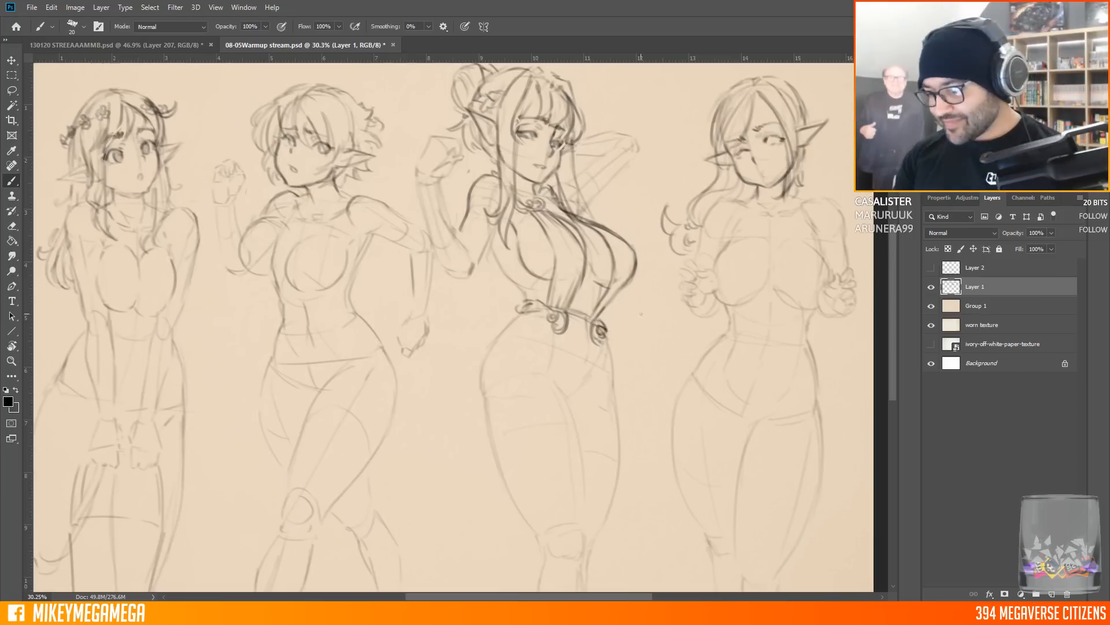
# Add bands around the third figure's upper arms and touch up the side of the top
pyautogui.moveTo(600, 304); pyautogui.dragTo(608, 284)
pyautogui.moveTo(499, 202)
pyautogui.mouseDown()
pyautogui.moveTo(454, 227)
pyautogui.moveTo(489, 221)
pyautogui.mouseUp()
pyautogui.moveTo(593, 165); pyautogui.dragTo(586, 220)
pyautogui.moveTo(564, 182); pyautogui.dragTo(554, 204)
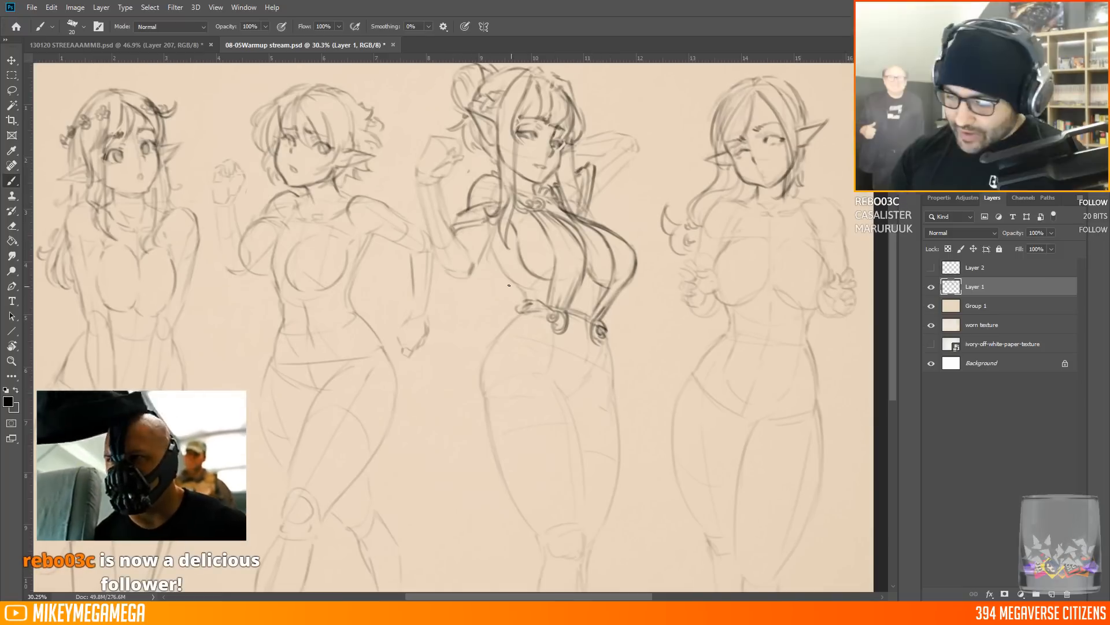
# Darken the third figure's back contour and the outline of the arm raised behind the head
pyautogui.moveTo(478, 263); pyautogui.dragTo(517, 303)
pyautogui.moveTo(599, 195); pyautogui.dragTo(597, 227)
pyautogui.moveTo(617, 144)
pyautogui.mouseDown()
pyautogui.moveTo(581, 171)
pyautogui.moveTo(635, 158)
pyautogui.moveTo(647, 132)
pyautogui.moveTo(591, 159)
pyautogui.mouseUp()
pyautogui.moveTo(575, 144); pyautogui.dragTo(577, 162)
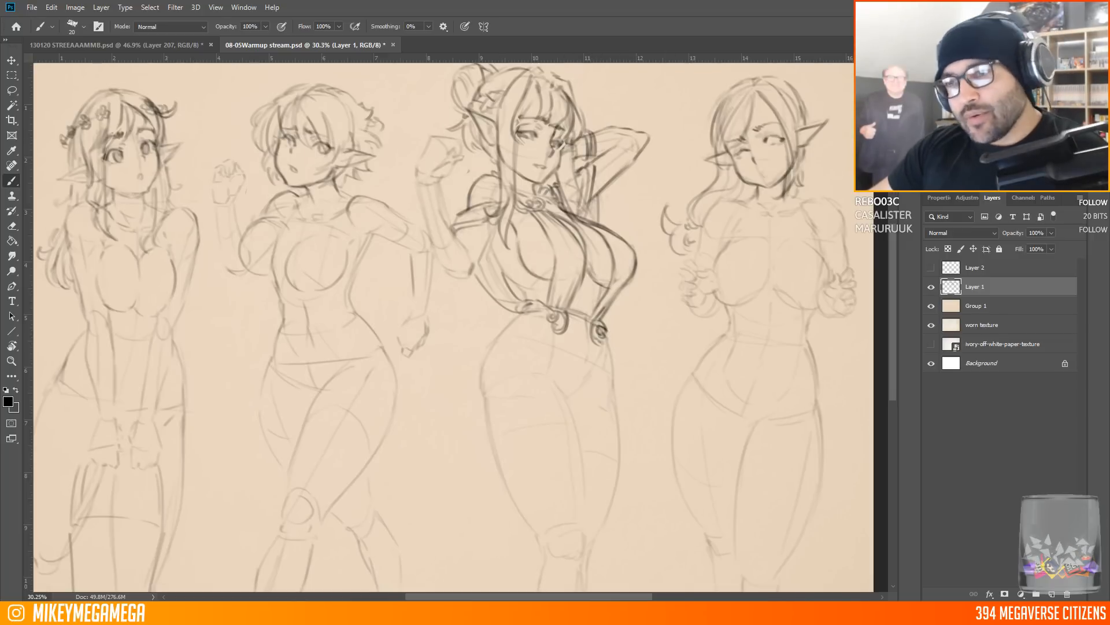
# Switch to the browser and examine the costume in the elf character reference image
pyautogui.moveTo(0, 65); pyautogui.dragTo(393, 65)
pyautogui.scroll(-3, 596, 457)
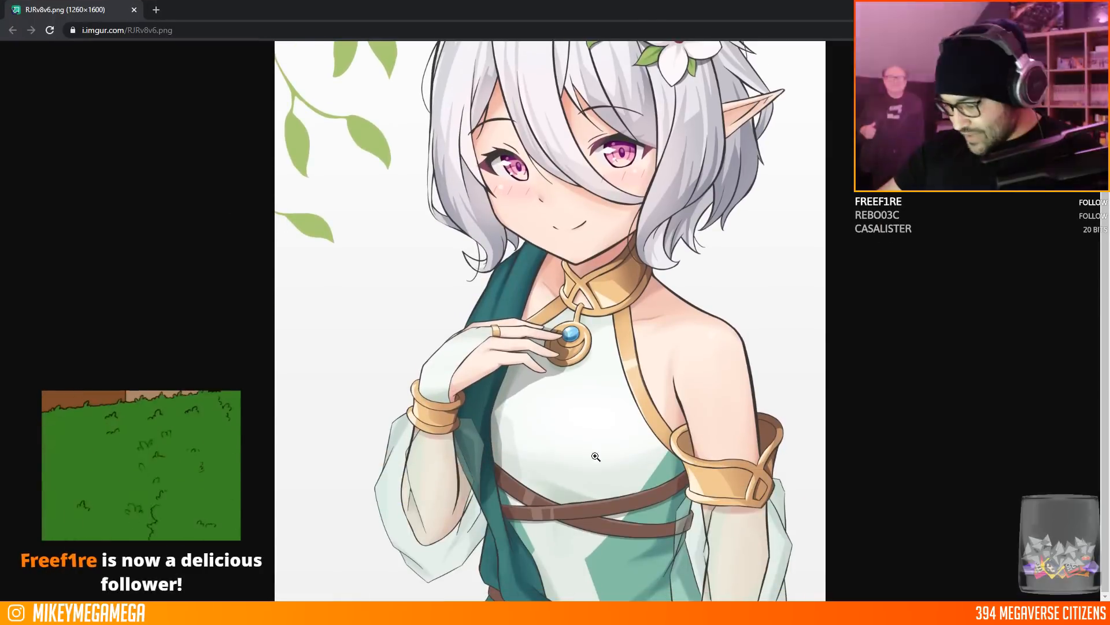
# Return to the Photoshop warm-up sketch and shift a lassoed section of the third figure slightly sideways
pyautogui.scroll(3, 595, 457)
pyautogui.moveTo(335, 12); pyautogui.dragTo(0, 34)
pyautogui.hotkey('ctrl', '0')
pyautogui.press('l')
pyautogui.moveTo(495, 76)
pyautogui.mouseDown()
pyautogui.moveTo(622, 389)
pyautogui.moveTo(503, 77)
pyautogui.mouseUp()
pyautogui.press('v')
pyautogui.moveTo(604, 235); pyautogui.dragTo(611, 235)
pyautogui.hotkey('ctrl', 'd')
pyautogui.press('b')
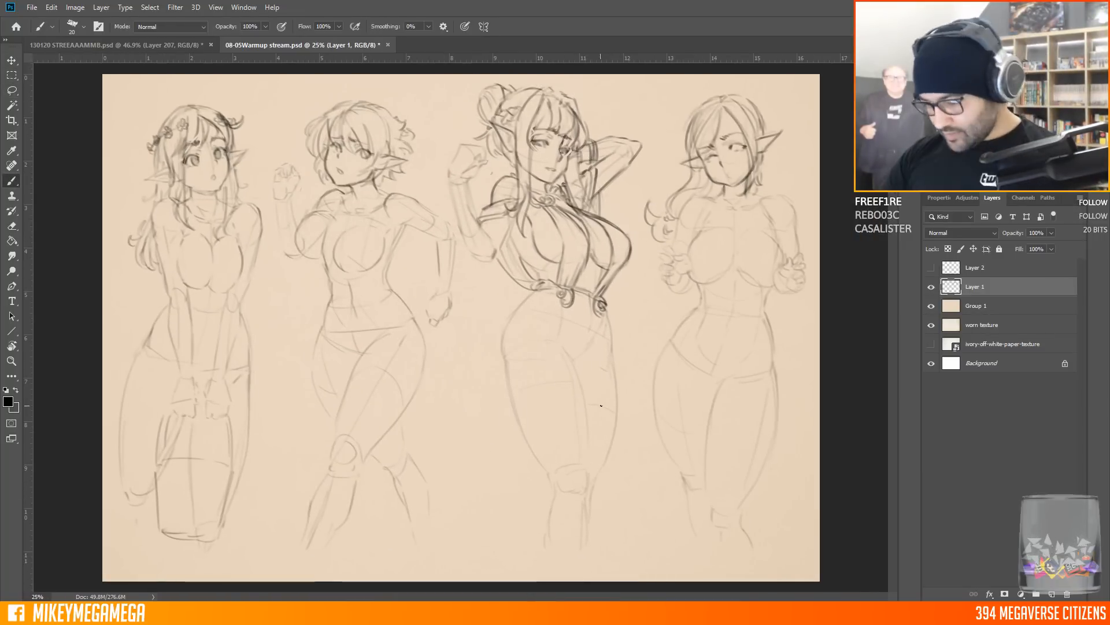
# Draw a cloth panel hanging from the third figure's belt ornaments down over the front of the thigh
pyautogui.scroll(4, 592, 401)
pyautogui.scroll(-2, 471, 262)
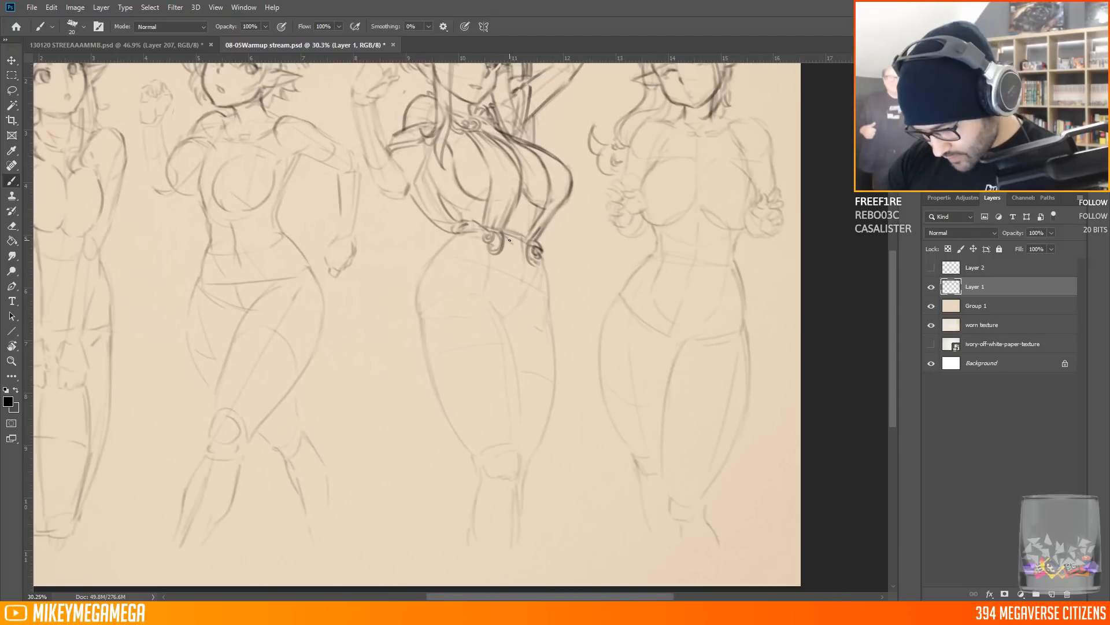
pyautogui.moveTo(492, 255); pyautogui.dragTo(509, 356)
pyautogui.moveTo(541, 307); pyautogui.dragTo(508, 357)
pyautogui.moveTo(531, 263); pyautogui.dragTo(545, 324)
pyautogui.moveTo(507, 243); pyautogui.dragTo(523, 318)
pyautogui.moveTo(531, 265); pyautogui.dragTo(533, 291)
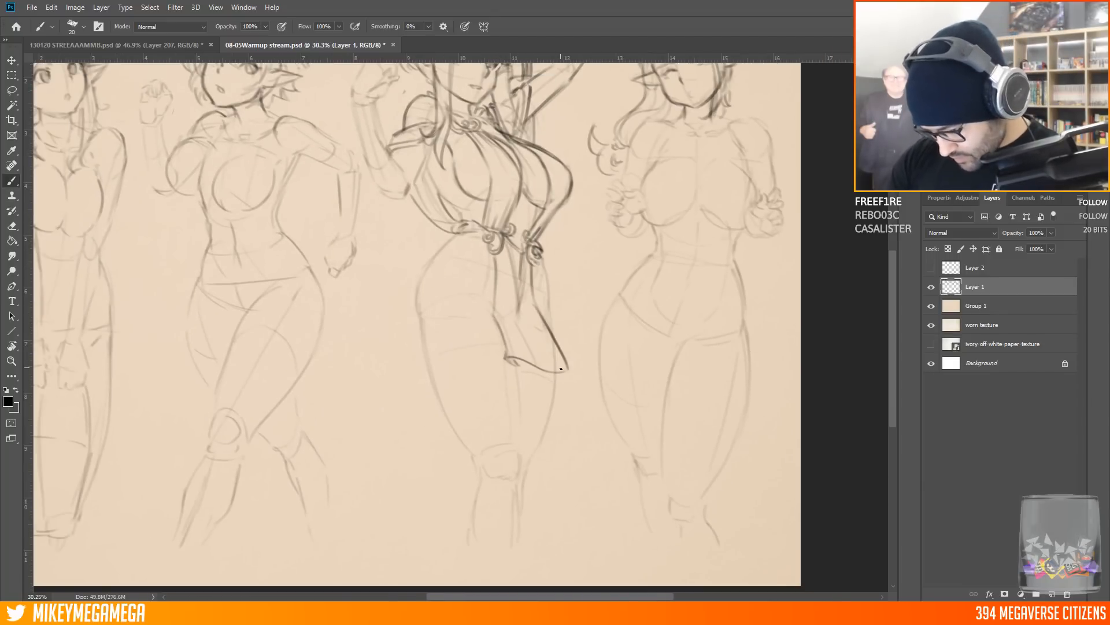
# Draw the third figure's draped skirt opening over the hip, with a pointed hem corner behind the front panel
pyautogui.scroll(-1, 503, 255)
pyautogui.scroll(3, 577, 249)
pyautogui.moveTo(568, 300); pyautogui.dragTo(496, 446)
pyautogui.moveTo(538, 289); pyautogui.dragTo(487, 384)
pyautogui.moveTo(517, 324); pyautogui.dragTo(487, 385)
pyautogui.moveTo(487, 382); pyautogui.dragTo(495, 430)
pyautogui.moveTo(655, 469)
pyautogui.mouseDown()
pyautogui.moveTo(676, 485)
pyautogui.moveTo(651, 388)
pyautogui.mouseUp()
pyautogui.moveTo(634, 320); pyautogui.dragTo(649, 390)
pyautogui.moveTo(552, 362); pyautogui.dragTo(580, 384)
pyautogui.scroll(-3, 533, 360)
pyautogui.scroll(4, 533, 360)
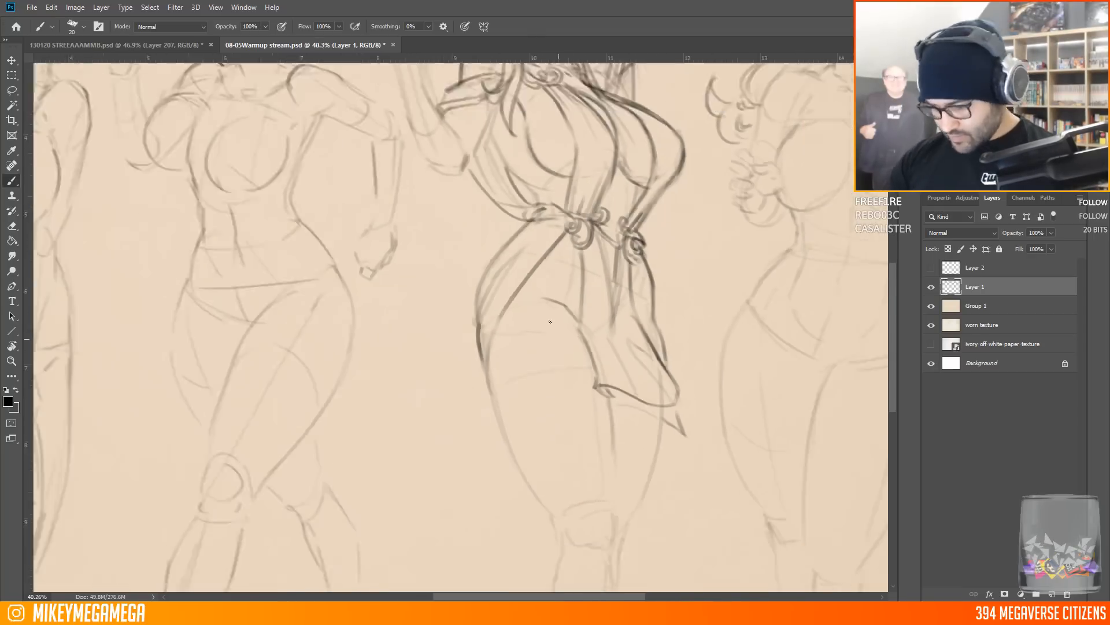
# Darken the third figure's raised hand and draw a leafy flower stem held in it
pyautogui.scroll(-2, 546, 124)
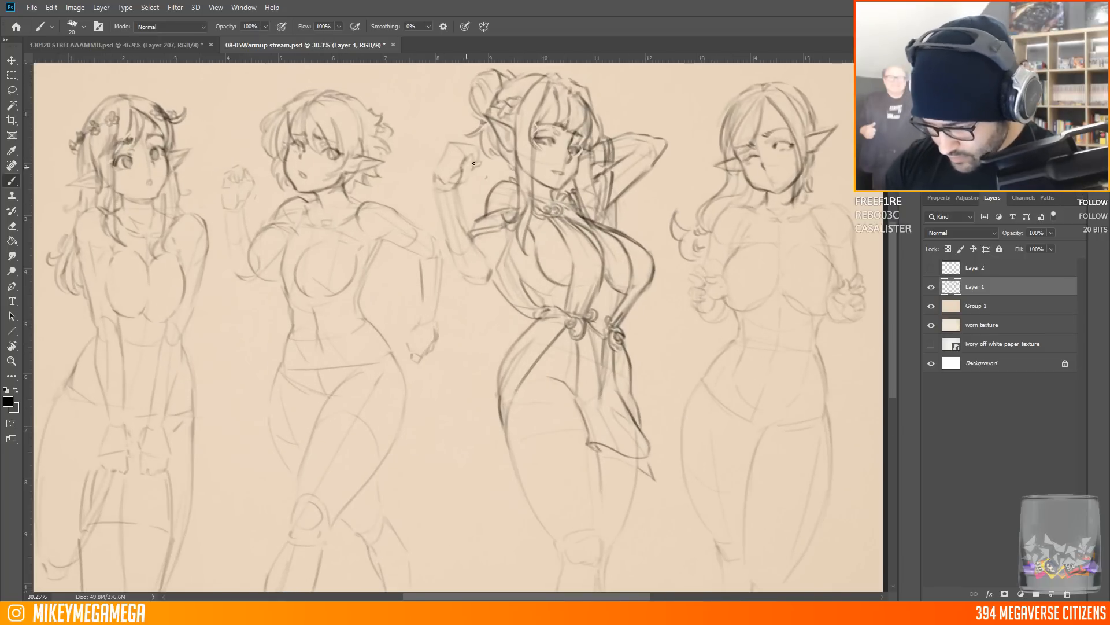
pyautogui.moveTo(437, 124); pyautogui.dragTo(450, 131)
pyautogui.moveTo(437, 124)
pyautogui.mouseDown()
pyautogui.moveTo(432, 136)
pyautogui.moveTo(452, 139)
pyautogui.mouseUp()
pyautogui.moveTo(428, 153)
pyautogui.mouseDown()
pyautogui.moveTo(450, 170)
pyautogui.moveTo(448, 153)
pyautogui.moveTo(421, 141)
pyautogui.mouseUp()
pyautogui.scroll(1, 449, 156)
pyautogui.moveTo(439, 141)
pyautogui.mouseDown()
pyautogui.moveTo(455, 139)
pyautogui.moveTo(422, 100)
pyautogui.moveTo(444, 94)
pyautogui.mouseUp()
# Darken the third figure's raised forearm and elbow and add bracelets around the wrist
pyautogui.moveTo(439, 223)
pyautogui.mouseDown()
pyautogui.moveTo(480, 306)
pyautogui.moveTo(490, 302)
pyautogui.mouseUp()
pyautogui.moveTo(461, 220); pyautogui.dragTo(482, 279)
pyautogui.moveTo(464, 252); pyautogui.dragTo(486, 284)
pyautogui.moveTo(461, 220); pyautogui.dragTo(464, 257)
pyautogui.moveTo(441, 228)
pyautogui.mouseDown()
pyautogui.moveTo(447, 274)
pyautogui.moveTo(443, 249)
pyautogui.mouseUp()
pyautogui.moveTo(438, 248)
pyautogui.mouseDown()
pyautogui.moveTo(463, 226)
pyautogui.moveTo(465, 236)
pyautogui.mouseUp()
pyautogui.moveTo(466, 316)
pyautogui.mouseDown()
pyautogui.moveTo(512, 284)
pyautogui.moveTo(532, 318)
pyautogui.mouseUp()
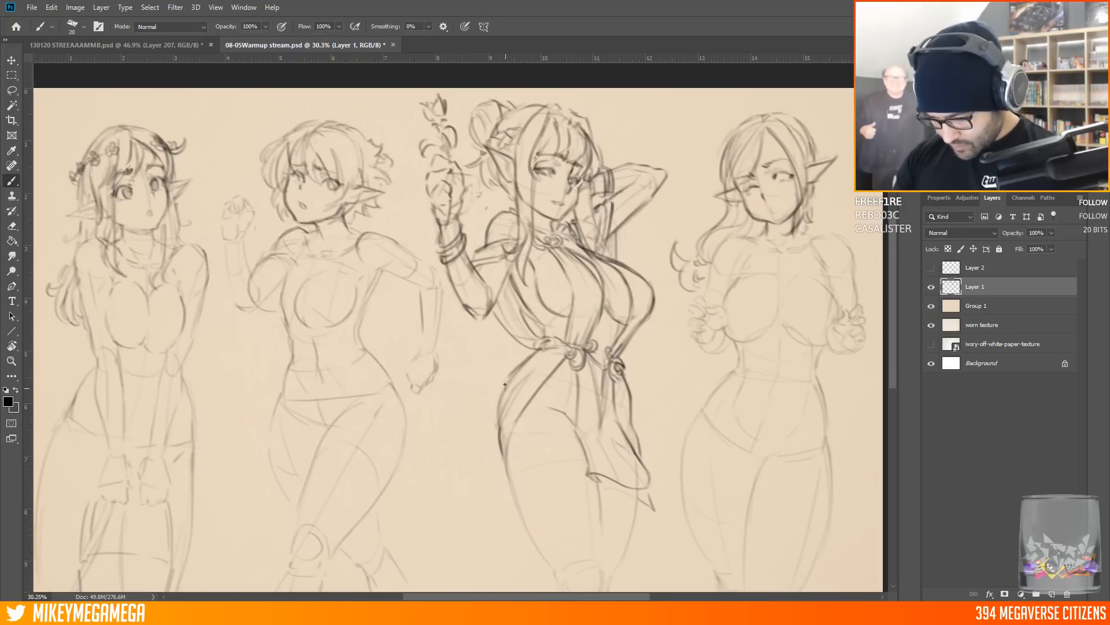
# Lasso a section of the third figure, transform it slightly and clear the selection
pyautogui.scroll(-3, 506, 231)
pyautogui.press('l')
pyautogui.moveTo(457, 96)
pyautogui.mouseDown()
pyautogui.moveTo(452, 228)
pyautogui.moveTo(462, 93)
pyautogui.moveTo(425, 103)
pyautogui.mouseUp()
pyautogui.click(51, 7)
pyautogui.moveTo(87, 270)
pyautogui.click(232, 289)
pyautogui.moveTo(586, 306); pyautogui.dragTo(586, 310)
pyautogui.press('Return')
pyautogui.hotkey('ctrl', 'd')
# Draw the upper contours of the second figure's top across the shoulder and chest
pyautogui.press('m')
pyautogui.scroll(2, 586, 313)
pyautogui.scroll(-5, 587, 312)
pyautogui.scroll(3, 408, 270)
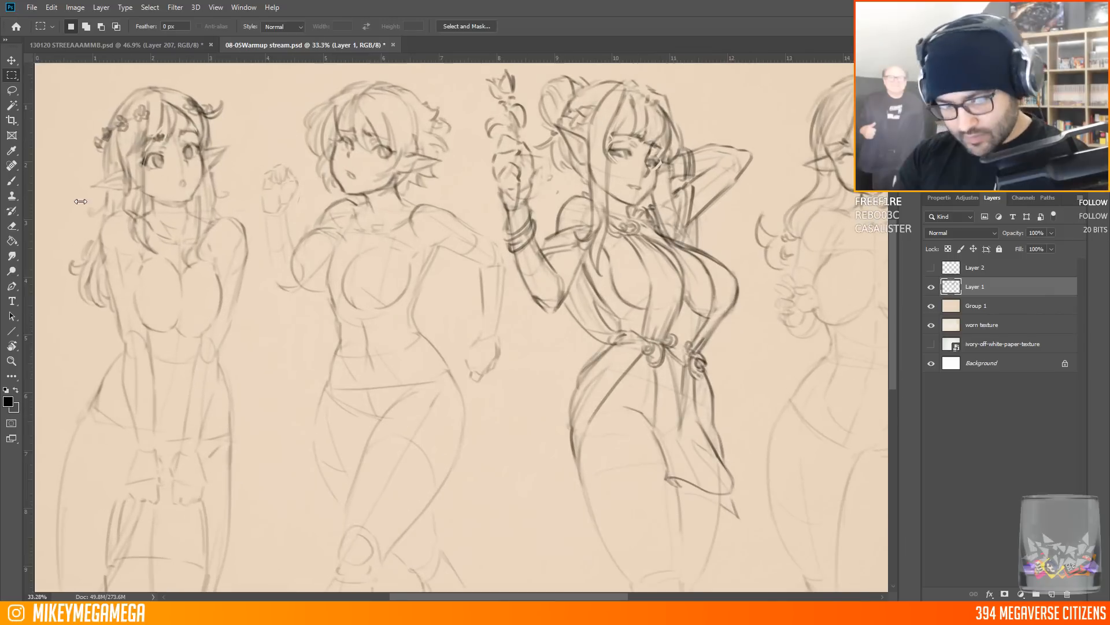
pyautogui.press('b')
pyautogui.moveTo(357, 208)
pyautogui.mouseDown()
pyautogui.moveTo(350, 243)
pyautogui.moveTo(336, 237)
pyautogui.moveTo(378, 266)
pyautogui.moveTo(416, 318)
pyautogui.moveTo(393, 343)
pyautogui.moveTo(469, 318)
pyautogui.moveTo(292, 263)
pyautogui.moveTo(361, 309)
pyautogui.moveTo(344, 295)
pyautogui.mouseUp()
pyautogui.hotkey('ctrl', 'z')
pyautogui.moveTo(364, 202)
pyautogui.mouseDown()
pyautogui.moveTo(336, 224)
pyautogui.moveTo(356, 257)
pyautogui.mouseUp()
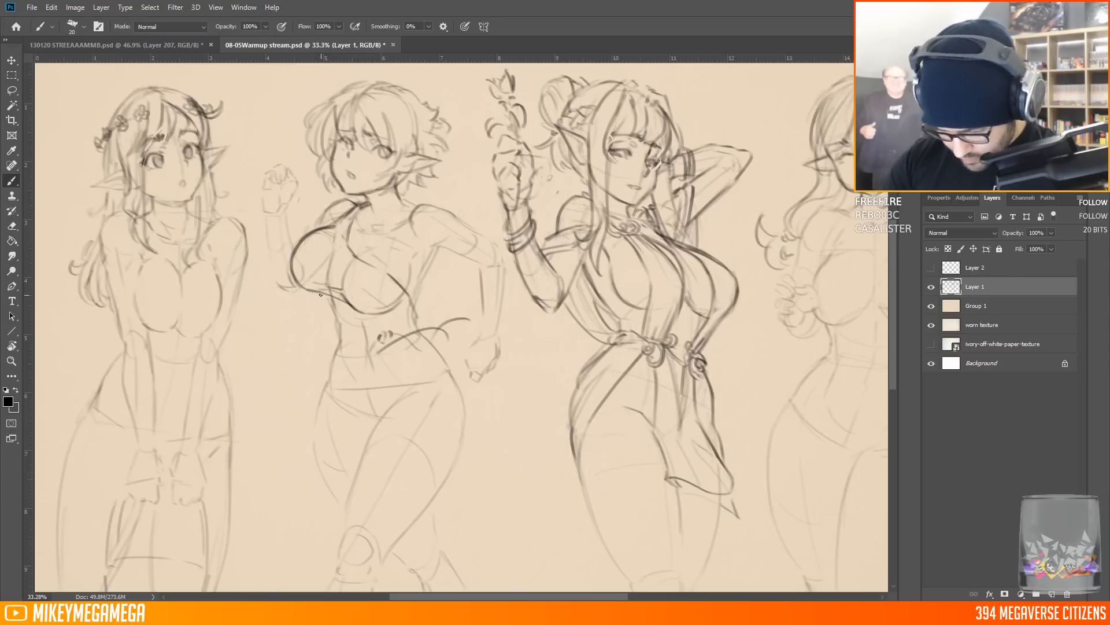
# Draw the sides of the second figure's top down to a waist belt with small round ornaments
pyautogui.moveTo(300, 287); pyautogui.dragTo(339, 331)
pyautogui.moveTo(325, 296); pyautogui.dragTo(347, 337)
pyautogui.moveTo(328, 288)
pyautogui.mouseDown()
pyautogui.moveTo(358, 310)
pyautogui.moveTo(364, 341)
pyautogui.moveTo(338, 337)
pyautogui.moveTo(383, 346)
pyautogui.mouseUp()
pyautogui.moveTo(422, 317); pyautogui.dragTo(407, 333)
pyautogui.moveTo(408, 259); pyautogui.dragTo(416, 307)
pyautogui.moveTo(355, 247); pyautogui.dragTo(373, 256)
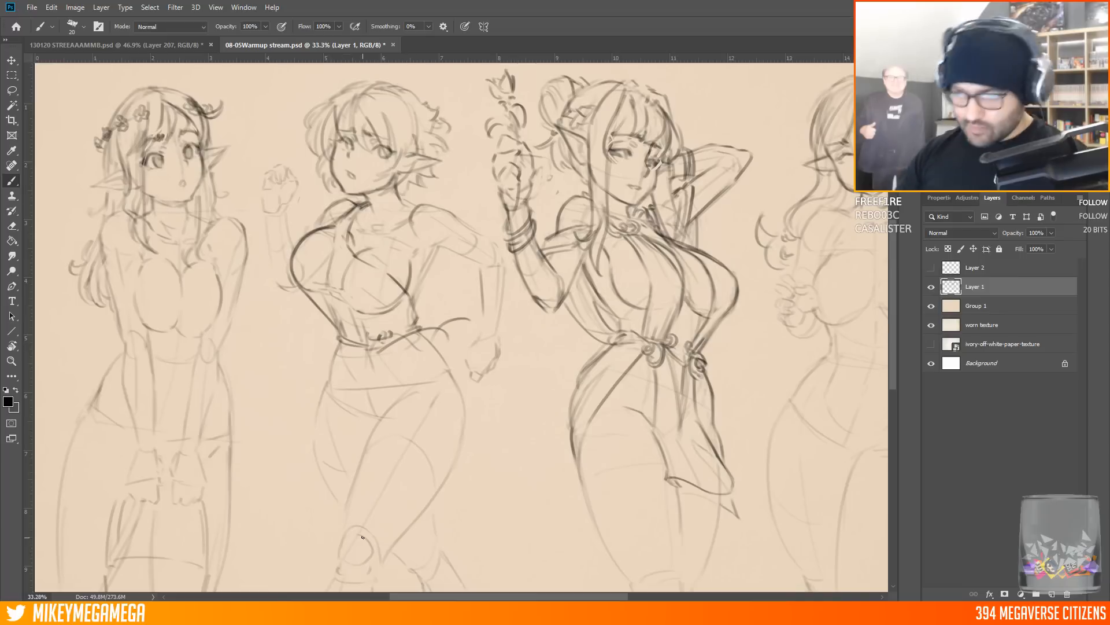
# Draw leaf-shaped ornaments on both sides of the second figure's hair
pyautogui.moveTo(403, 95); pyautogui.dragTo(414, 122)
pyautogui.moveTo(421, 122); pyautogui.dragTo(414, 137)
pyautogui.moveTo(327, 78); pyautogui.dragTo(336, 94)
pyautogui.moveTo(320, 88); pyautogui.dragTo(327, 102)
# Draw the diagonal edge of the second figure's top and rough in the first skirt and hem lines
pyautogui.moveTo(350, 213)
pyautogui.mouseDown()
pyautogui.moveTo(380, 273)
pyautogui.moveTo(415, 307)
pyautogui.mouseUp()
pyautogui.moveTo(423, 340); pyautogui.dragTo(444, 370)
pyautogui.moveTo(401, 415); pyautogui.dragTo(443, 432)
pyautogui.moveTo(403, 415)
pyautogui.mouseDown()
pyautogui.moveTo(272, 499)
pyautogui.moveTo(325, 488)
pyautogui.mouseUp()
pyautogui.hotkey('ctrl', 'z')
pyautogui.moveTo(496, 474); pyautogui.dragTo(452, 487)
# Draw the folds, flared sides and thigh opening of the second figure's short skirt
pyautogui.moveTo(362, 366); pyautogui.dragTo(438, 350)
pyautogui.moveTo(386, 363); pyautogui.dragTo(370, 399)
pyautogui.moveTo(412, 347); pyautogui.dragTo(425, 392)
pyautogui.moveTo(370, 404); pyautogui.dragTo(330, 454)
pyautogui.moveTo(337, 363); pyautogui.dragTo(300, 468)
pyautogui.moveTo(469, 414); pyautogui.dragTo(464, 447)
pyautogui.moveTo(446, 361); pyautogui.dragTo(493, 466)
pyautogui.moveTo(459, 395); pyautogui.dragTo(481, 444)
pyautogui.moveTo(394, 415); pyautogui.dragTo(361, 438)
# Draw a bracelet with curled ornaments on the second figure's lowered wrist and darken the upper arm contours
pyautogui.scroll(-2, 232, 342)
pyautogui.scroll(3, 315, 457)
pyautogui.moveTo(496, 297)
pyautogui.mouseDown()
pyautogui.moveTo(471, 292)
pyautogui.moveTo(499, 283)
pyautogui.mouseUp()
pyautogui.moveTo(483, 284)
pyautogui.mouseDown()
pyautogui.moveTo(493, 247)
pyautogui.moveTo(501, 277)
pyautogui.mouseUp()
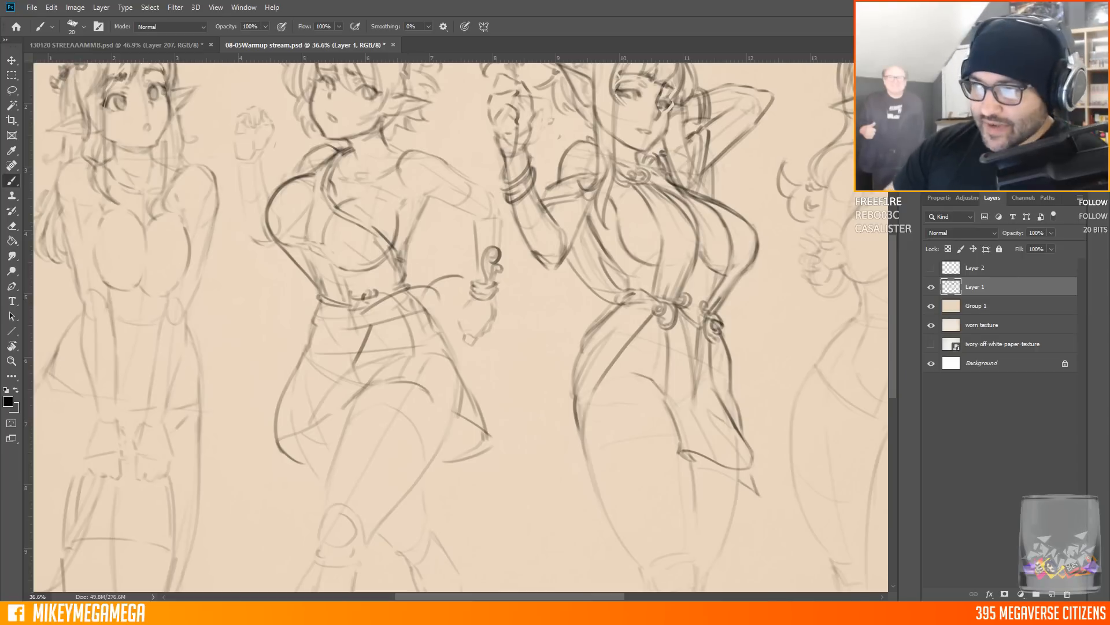
pyautogui.moveTo(473, 285); pyautogui.dragTo(473, 239)
pyautogui.moveTo(426, 192); pyautogui.dragTo(483, 218)
pyautogui.moveTo(420, 152); pyautogui.dragTo(496, 201)
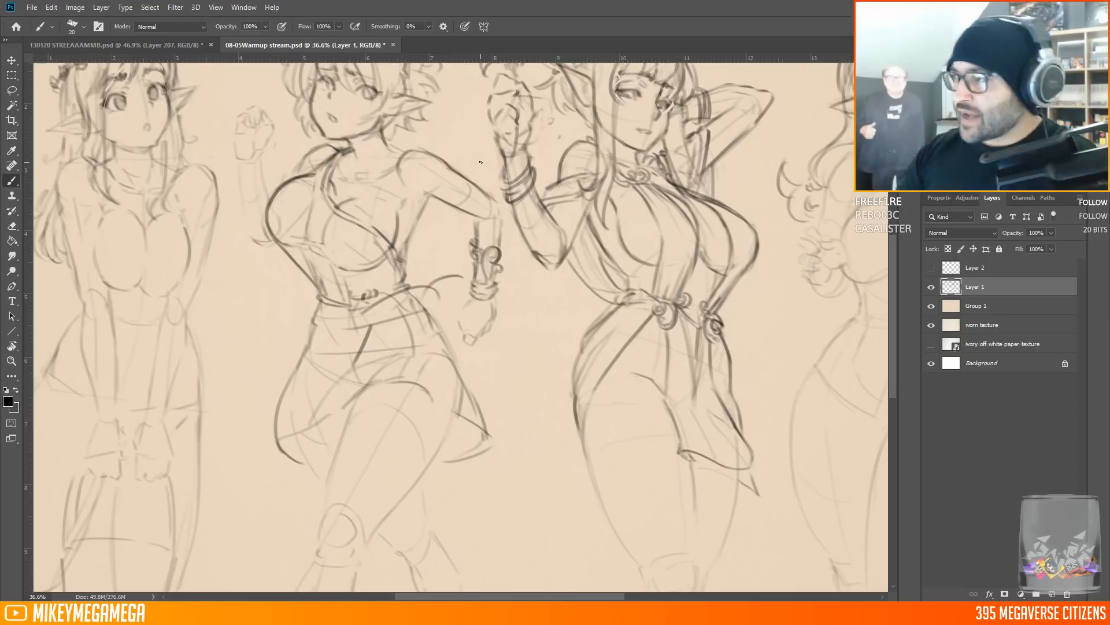
# Draw a beaded necklace on the second figure and darken the side of the torso
pyautogui.moveTo(357, 172)
pyautogui.mouseDown()
pyautogui.moveTo(361, 165)
pyautogui.moveTo(355, 184)
pyautogui.moveTo(378, 179)
pyautogui.moveTo(386, 149)
pyautogui.mouseUp()
pyautogui.moveTo(426, 197)
pyautogui.mouseDown()
pyautogui.moveTo(399, 248)
pyautogui.moveTo(408, 253)
pyautogui.mouseUp()
pyautogui.moveTo(404, 256); pyautogui.dragTo(398, 281)
# Darken the second figure's lowered hand and shoulder lines and add a band around the upper arm
pyautogui.moveTo(471, 293); pyautogui.dragTo(457, 324)
pyautogui.moveTo(486, 322); pyautogui.dragTo(466, 335)
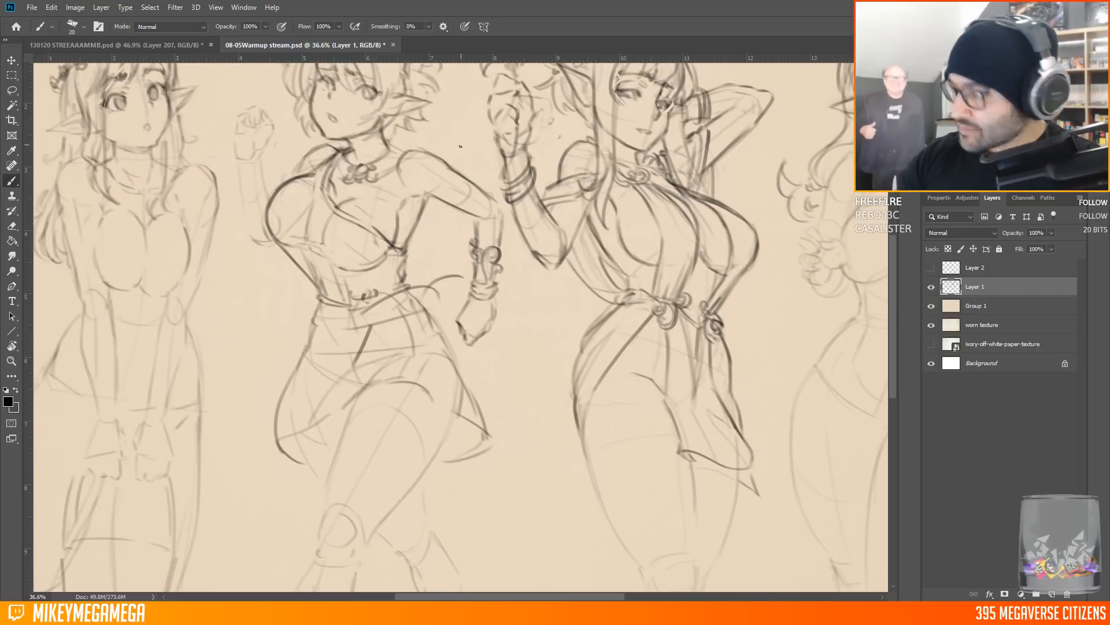
pyautogui.moveTo(480, 189); pyautogui.dragTo(475, 214)
pyautogui.moveTo(460, 171); pyautogui.dragTo(468, 201)
pyautogui.moveTo(303, 173); pyautogui.dragTo(282, 188)
# Draw the second figure's skirt hem trim and darken the front leg from thigh to shin
pyautogui.scroll(-3, 340, 269)
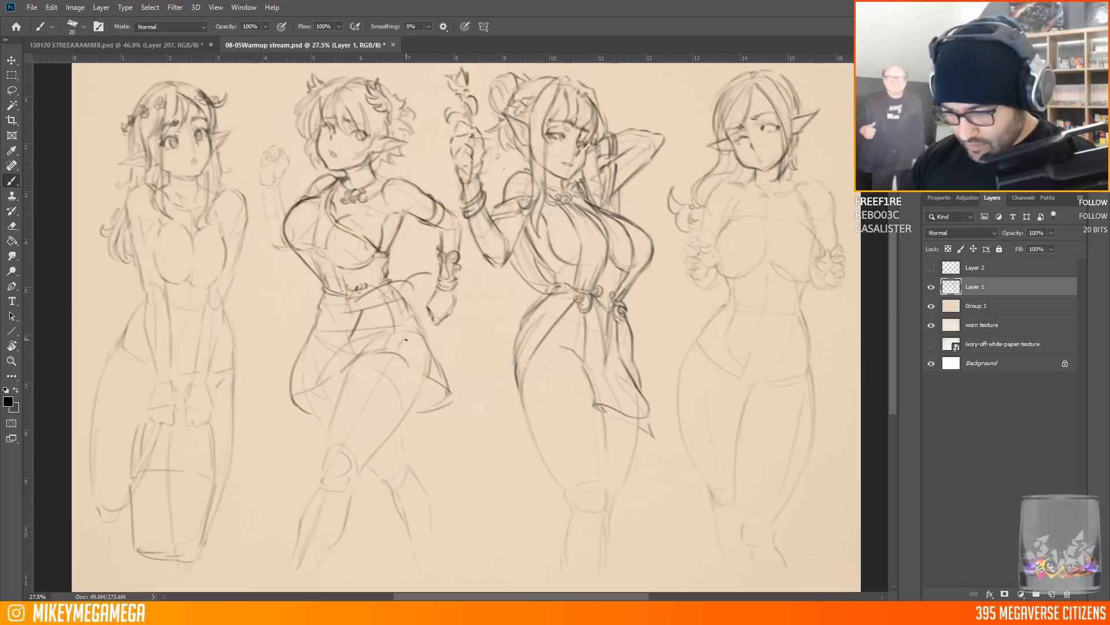
pyautogui.moveTo(291, 394)
pyautogui.mouseDown()
pyautogui.moveTo(375, 344)
pyautogui.moveTo(442, 377)
pyautogui.mouseUp()
pyautogui.moveTo(358, 358); pyautogui.dragTo(296, 549)
pyautogui.moveTo(345, 525); pyautogui.dragTo(317, 570)
pyautogui.moveTo(367, 460); pyautogui.dragTo(323, 558)
pyautogui.moveTo(424, 375); pyautogui.dragTo(360, 475)
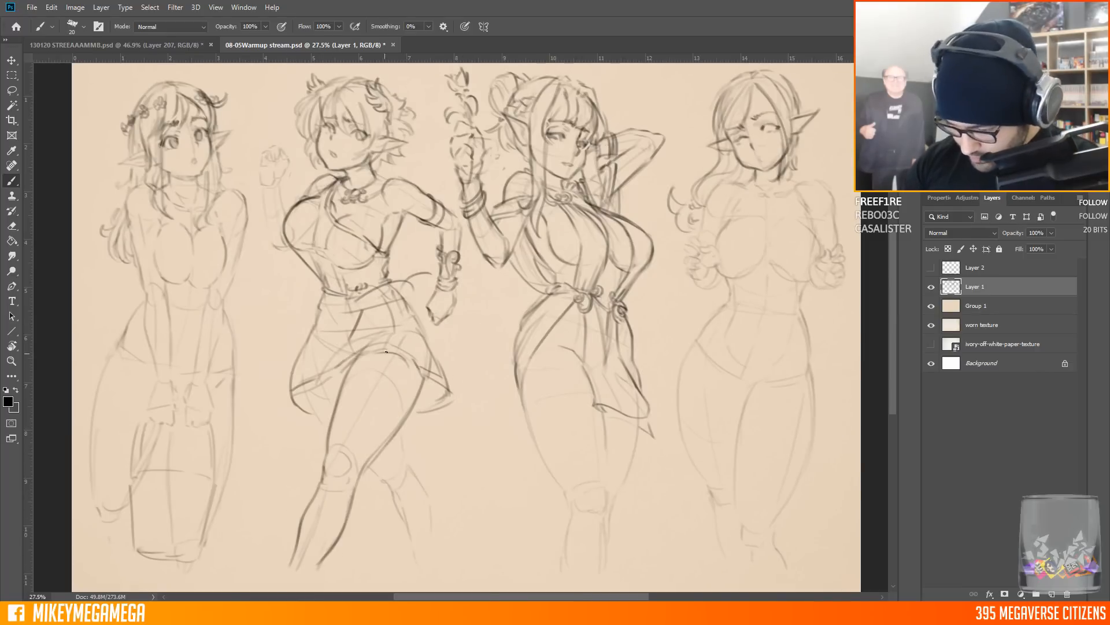
# Darken the second figure's rear leg and draw the top edge of the front boot below the knee
pyautogui.moveTo(421, 319); pyautogui.dragTo(397, 364)
pyautogui.moveTo(322, 392); pyautogui.dragTo(310, 434)
pyautogui.moveTo(365, 464); pyautogui.dragTo(418, 552)
pyautogui.moveTo(315, 480)
pyautogui.mouseDown()
pyautogui.moveTo(311, 569)
pyautogui.moveTo(336, 533)
pyautogui.moveTo(341, 501)
pyautogui.mouseUp()
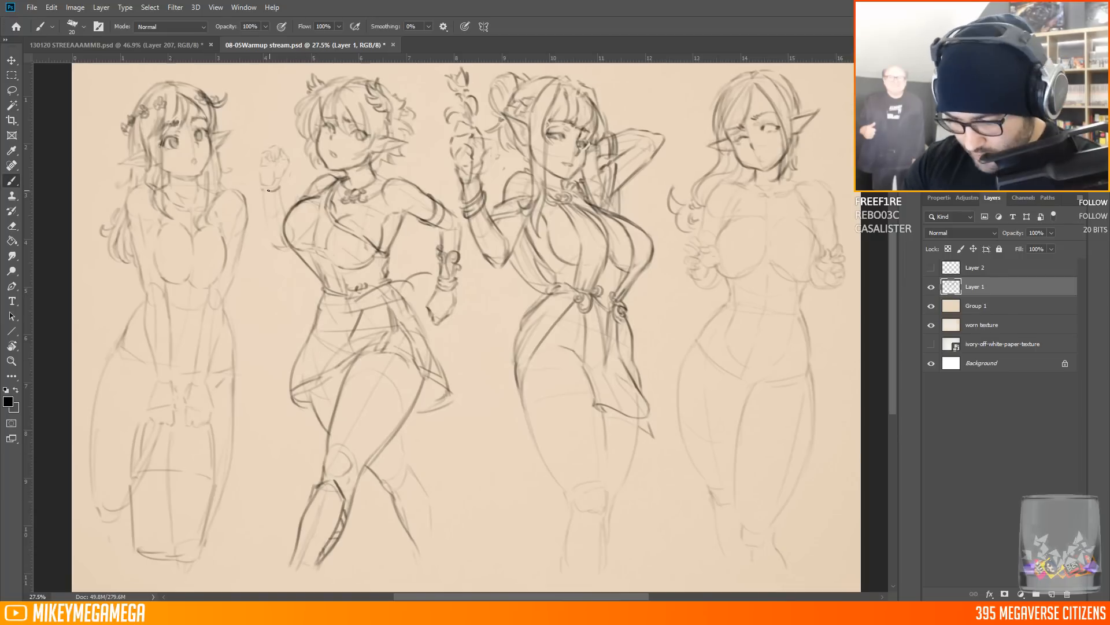
# Darken the second figure's raised fist and banded forearm, and strengthen the eyes and hair outline
pyautogui.moveTo(269, 200)
pyautogui.mouseDown()
pyautogui.moveTo(266, 246)
pyautogui.moveTo(287, 222)
pyautogui.moveTo(291, 256)
pyautogui.mouseUp()
pyautogui.moveTo(273, 145); pyautogui.dragTo(280, 185)
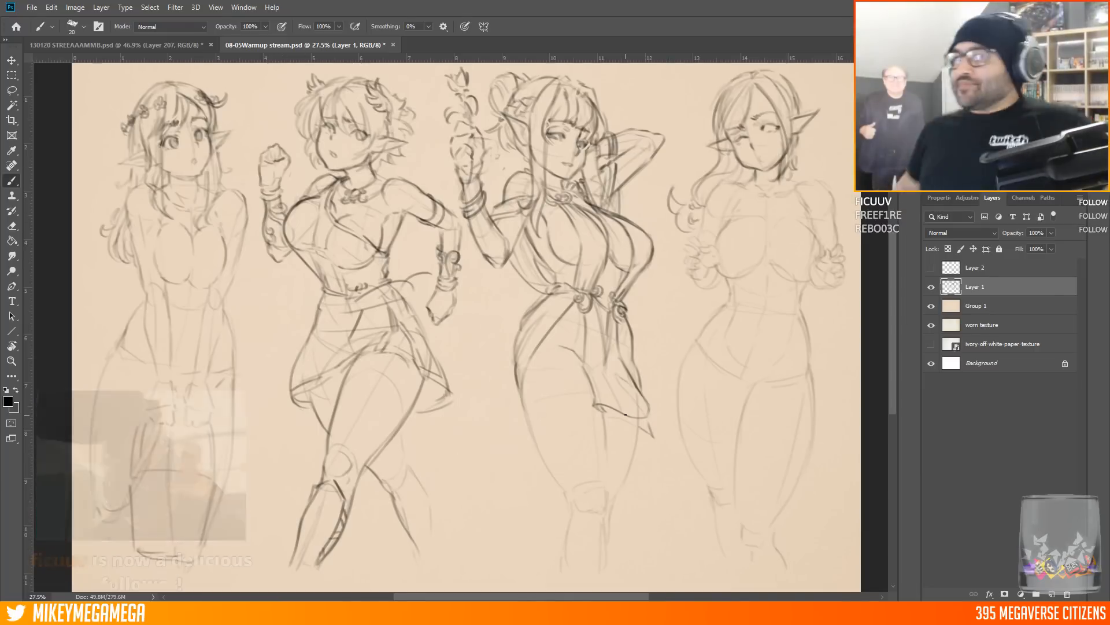
pyautogui.scroll(3, 297, 95)
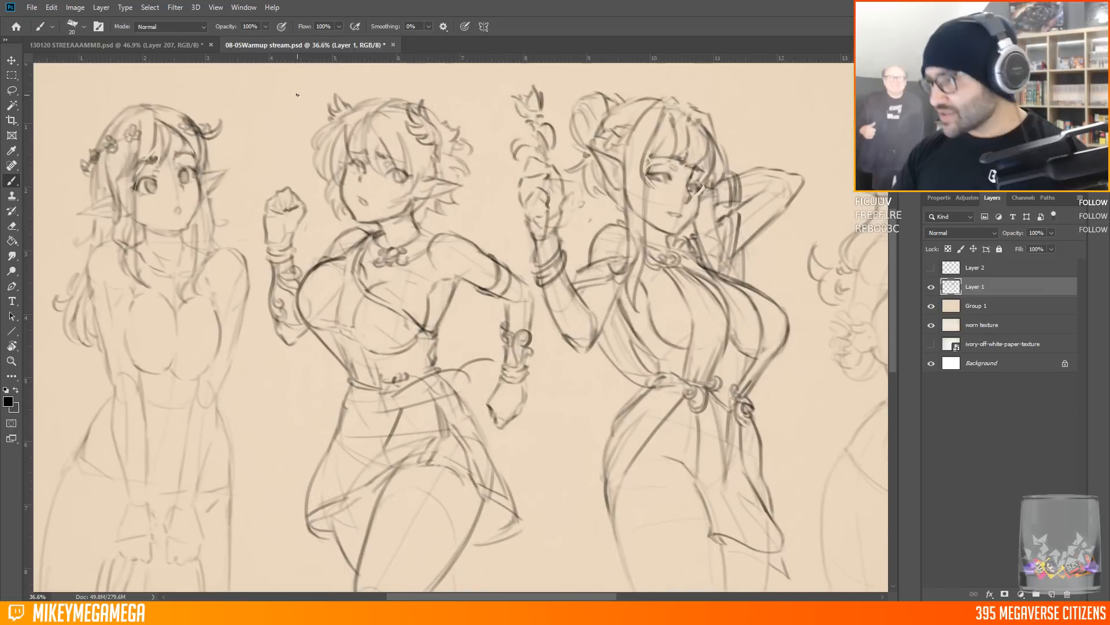
pyautogui.moveTo(385, 172)
pyautogui.mouseDown()
pyautogui.moveTo(403, 181)
pyautogui.moveTo(361, 188)
pyautogui.moveTo(361, 169)
pyautogui.mouseUp()
pyautogui.moveTo(376, 100)
pyautogui.mouseDown()
pyautogui.moveTo(402, 94)
pyautogui.moveTo(446, 111)
pyautogui.mouseUp()
pyautogui.moveTo(436, 107); pyautogui.dragTo(465, 188)
pyautogui.moveTo(457, 205)
pyautogui.mouseDown()
pyautogui.moveTo(439, 226)
pyautogui.moveTo(481, 186)
pyautogui.mouseUp()
pyautogui.moveTo(467, 170); pyautogui.dragTo(464, 149)
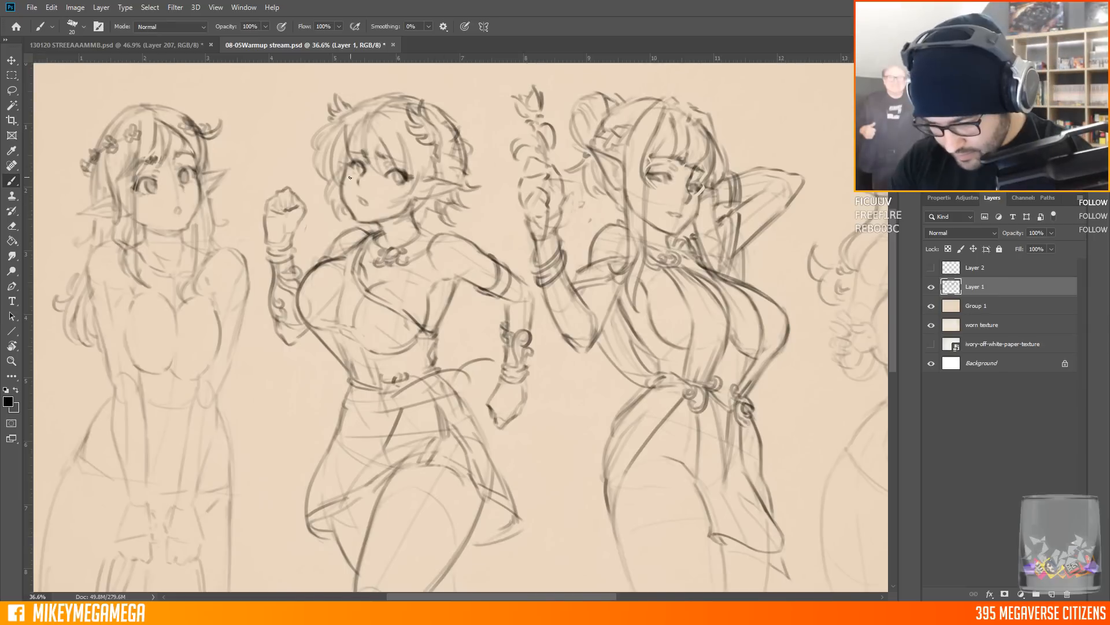
# Darken the third figure's leg contours and draw a thigh band with a curled ornament
pyautogui.scroll(-3, 674, 348)
pyautogui.moveTo(596, 401)
pyautogui.mouseDown()
pyautogui.moveTo(532, 402)
pyautogui.moveTo(517, 425)
pyautogui.moveTo(529, 403)
pyautogui.moveTo(552, 481)
pyautogui.mouseUp()
pyautogui.moveTo(550, 399)
pyautogui.mouseDown()
pyautogui.moveTo(569, 398)
pyautogui.moveTo(600, 581)
pyautogui.mouseUp()
pyautogui.moveTo(556, 484); pyautogui.dragTo(551, 575)
pyautogui.hotkey('ctrl', 'z')
pyautogui.moveTo(596, 515); pyautogui.dragTo(598, 589)
pyautogui.moveTo(639, 394); pyautogui.dragTo(603, 517)
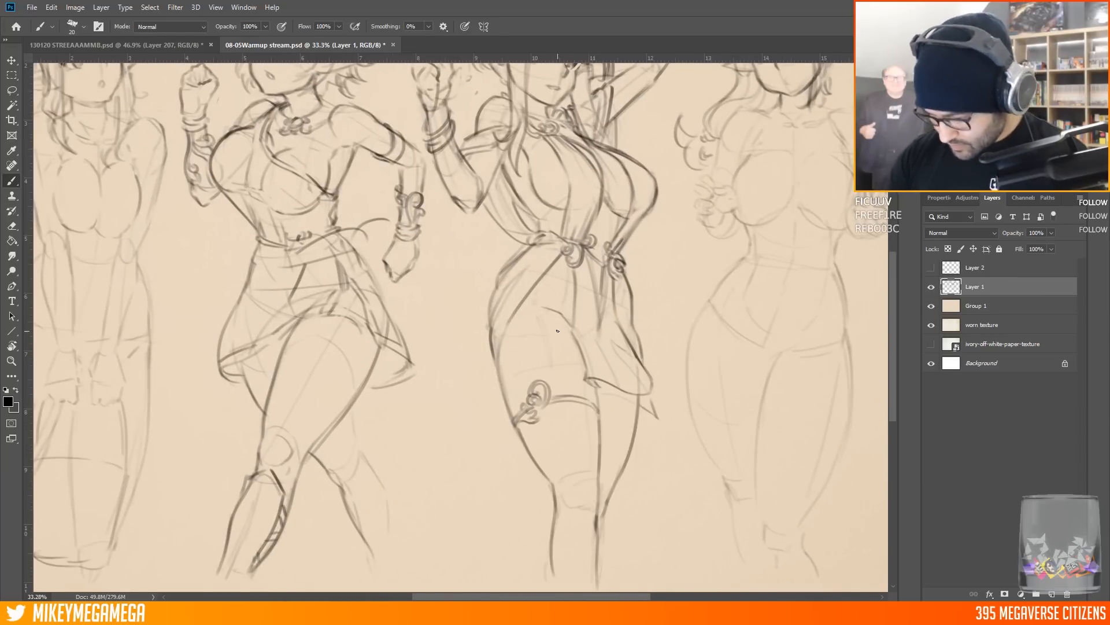
# Review the sketch page, then check the coloured illustration of two armed elves in the other document and return
pyautogui.hotkey('ctrl', '0')
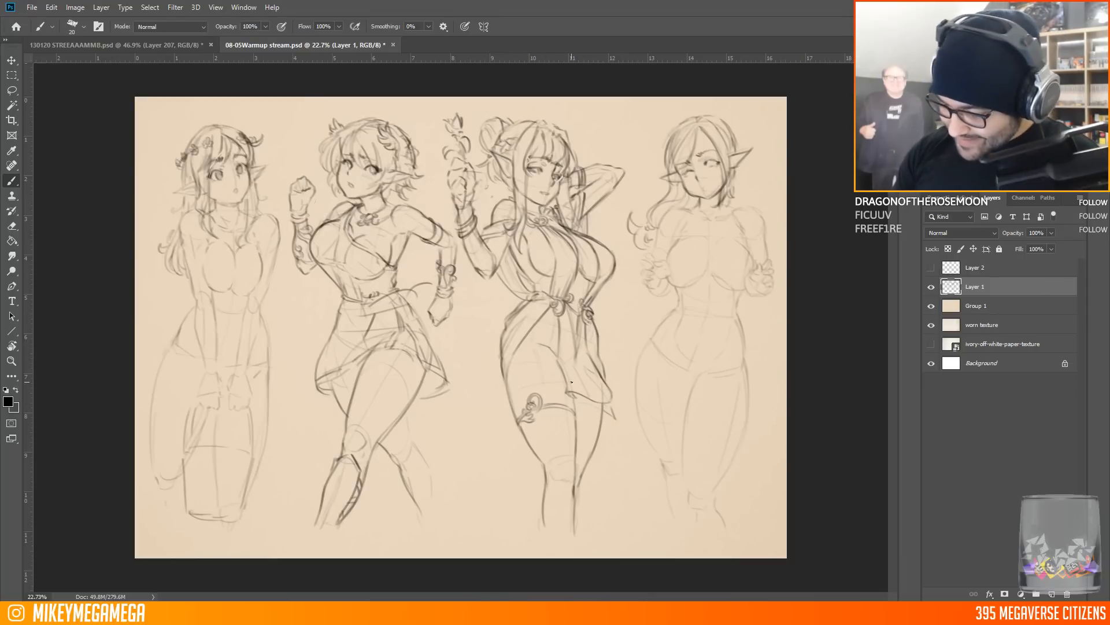
pyautogui.scroll(7, 701, 156)
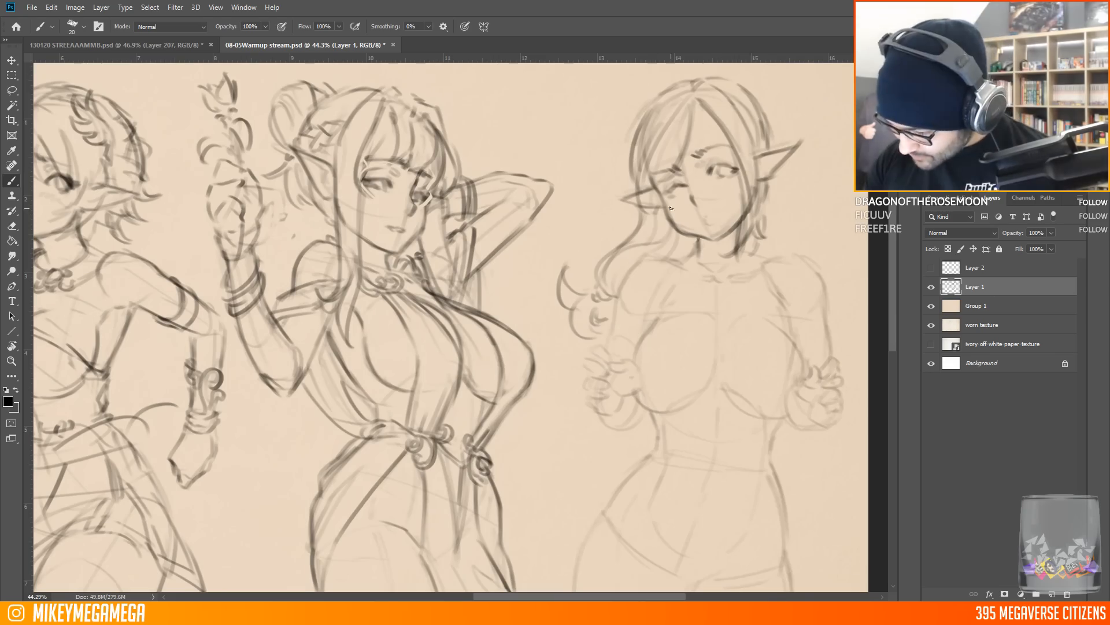
pyautogui.scroll(-7, 735, 113)
pyautogui.scroll(9, 298, 197)
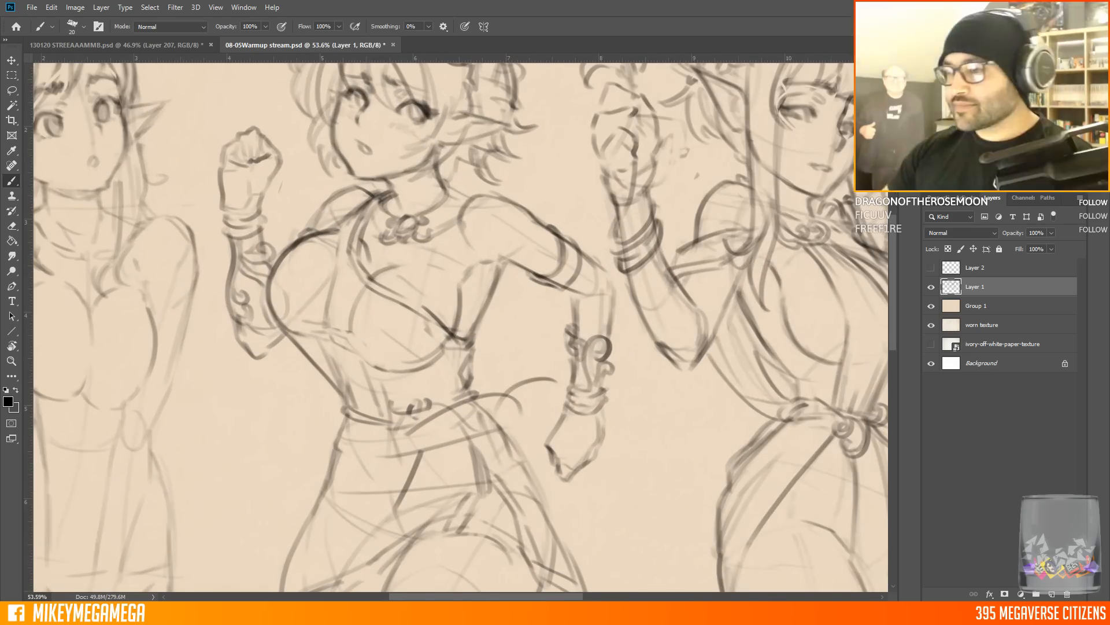
pyautogui.click(116, 44)
pyautogui.scroll(-2, 440, 312)
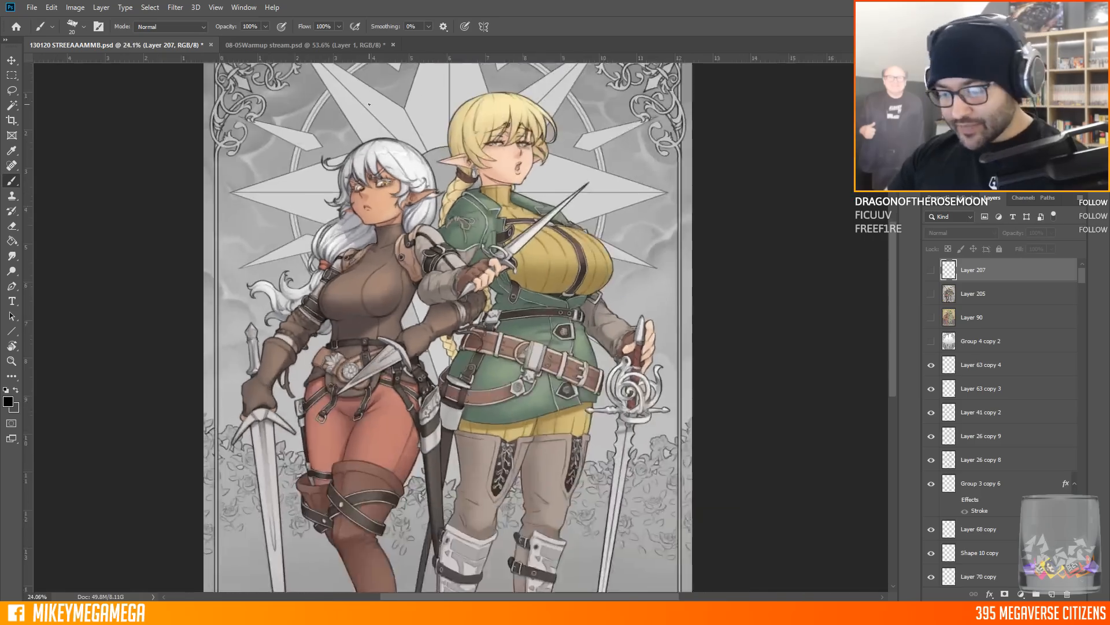
pyautogui.click(305, 45)
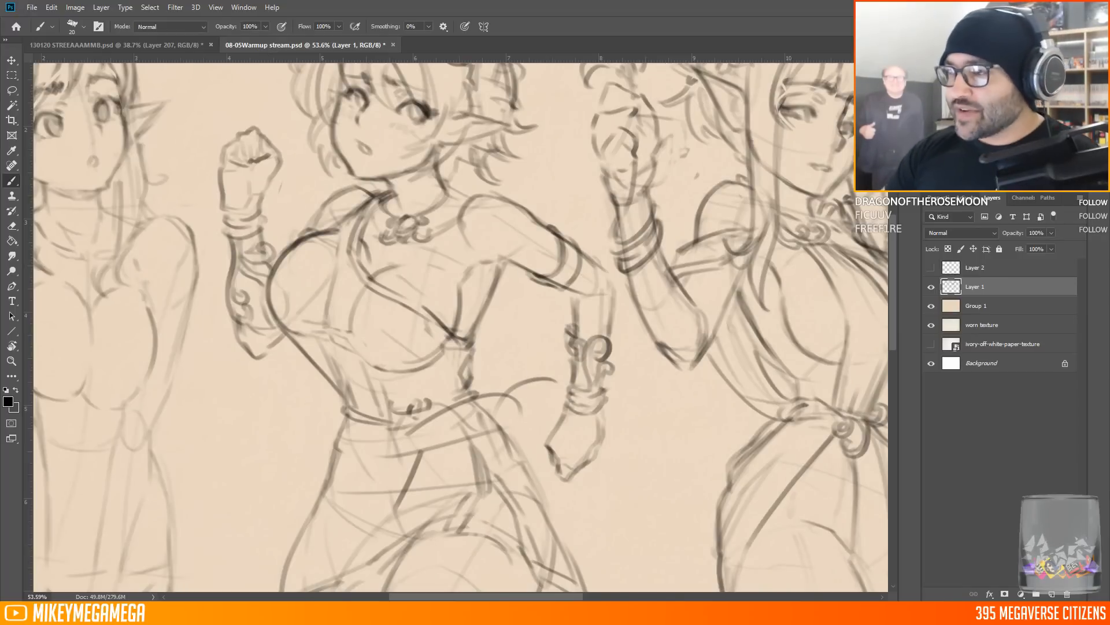
# Touch up the second figure's belt and flare the skirt's outer hem corner, undoing unwanted strokes
pyautogui.scroll(-3, 500, 146)
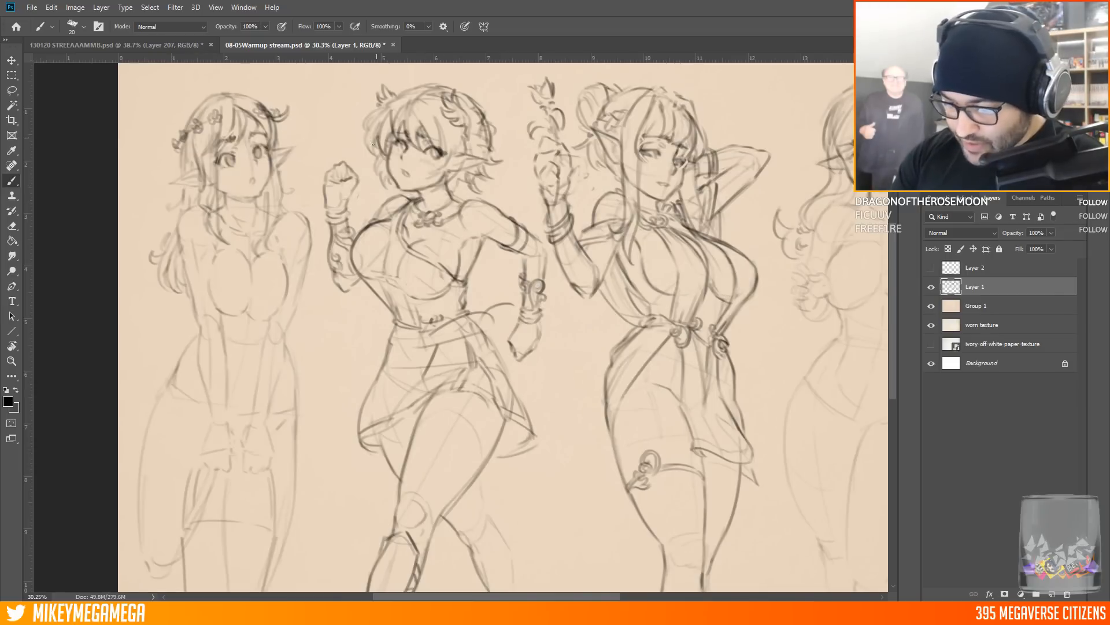
pyautogui.scroll(1, 466, 260)
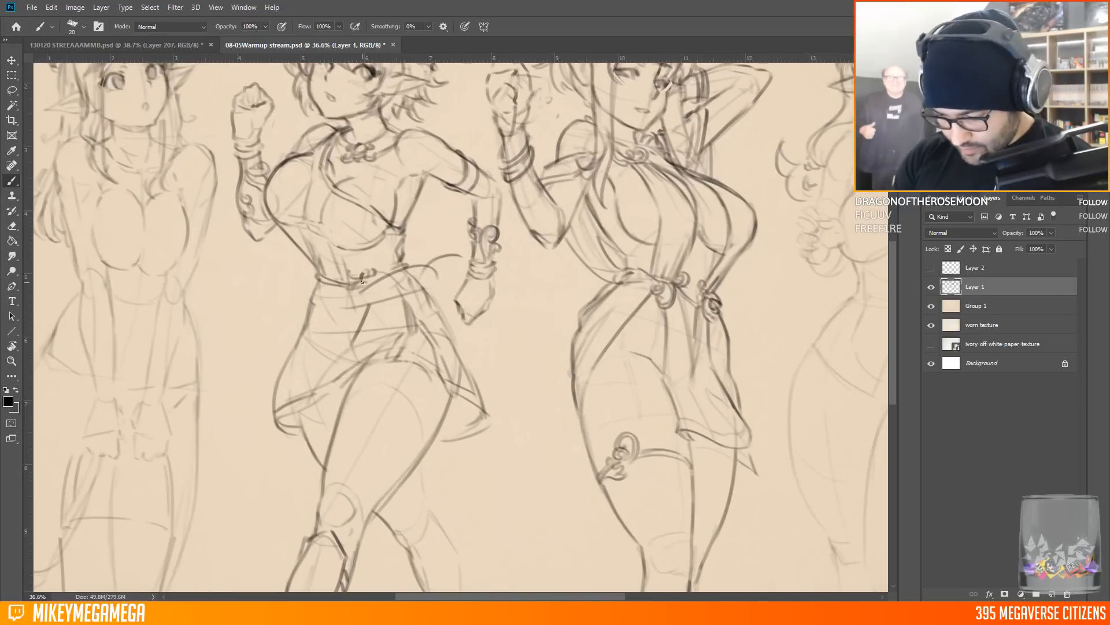
pyautogui.scroll(-2, 384, 329)
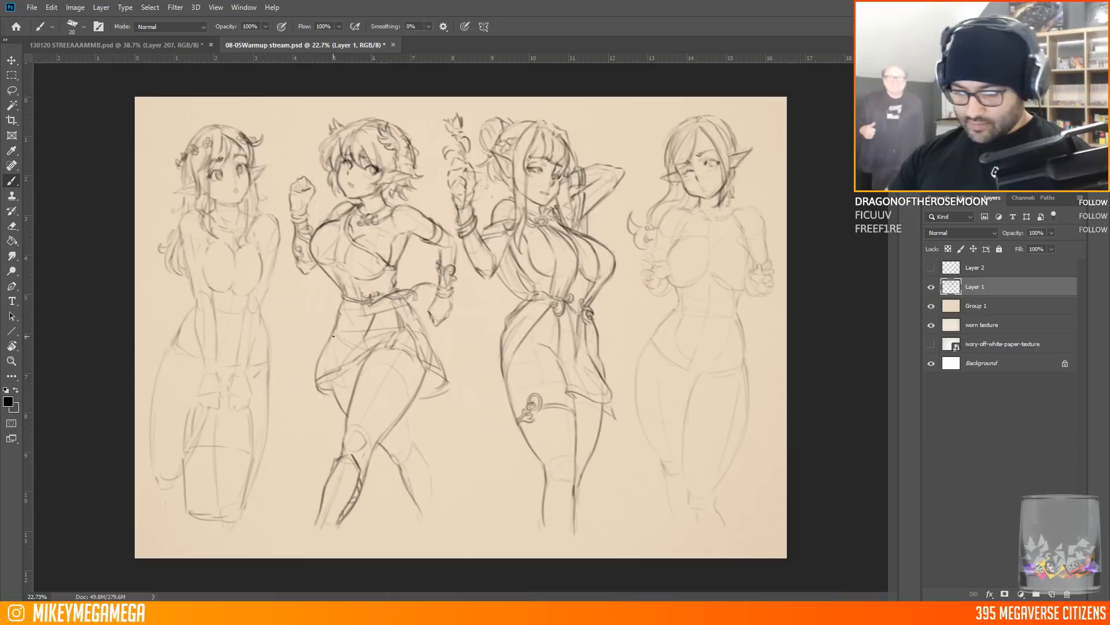
pyautogui.hotkey('ctrl', 'z')
pyautogui.hotkey('ctrl', 'z')
pyautogui.hotkey('ctrl', 'z')
pyautogui.hotkey('ctrl', 'z')
pyautogui.hotkey('ctrl', 'z')
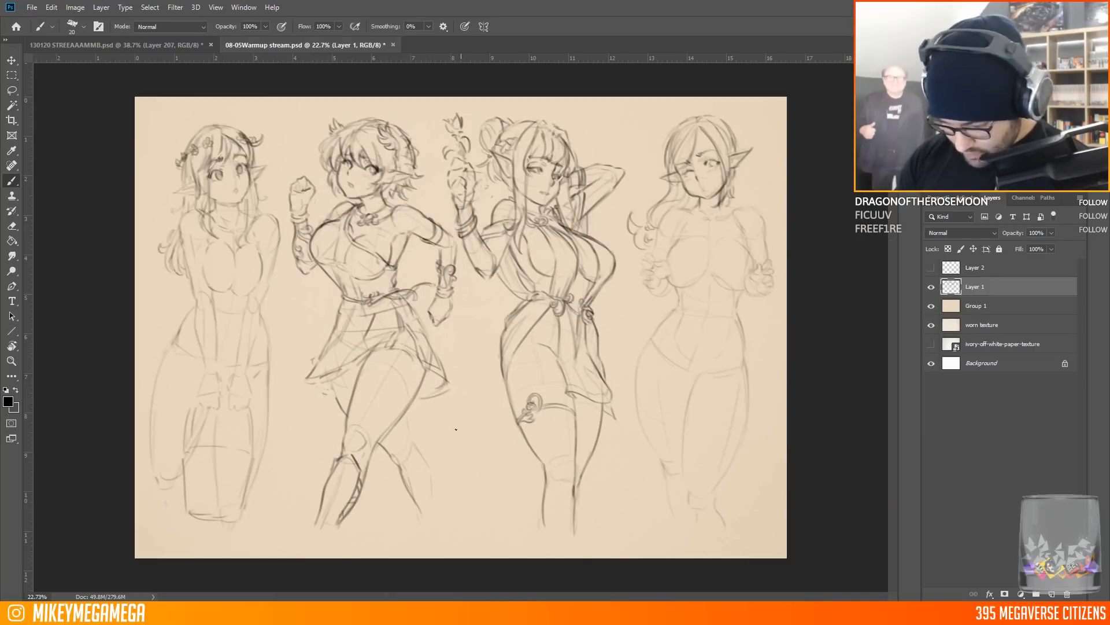
# Add boot details to both of the second figure's lower legs
pyautogui.moveTo(325, 516); pyautogui.dragTo(351, 461)
pyautogui.moveTo(430, 489); pyautogui.dragTo(423, 461)
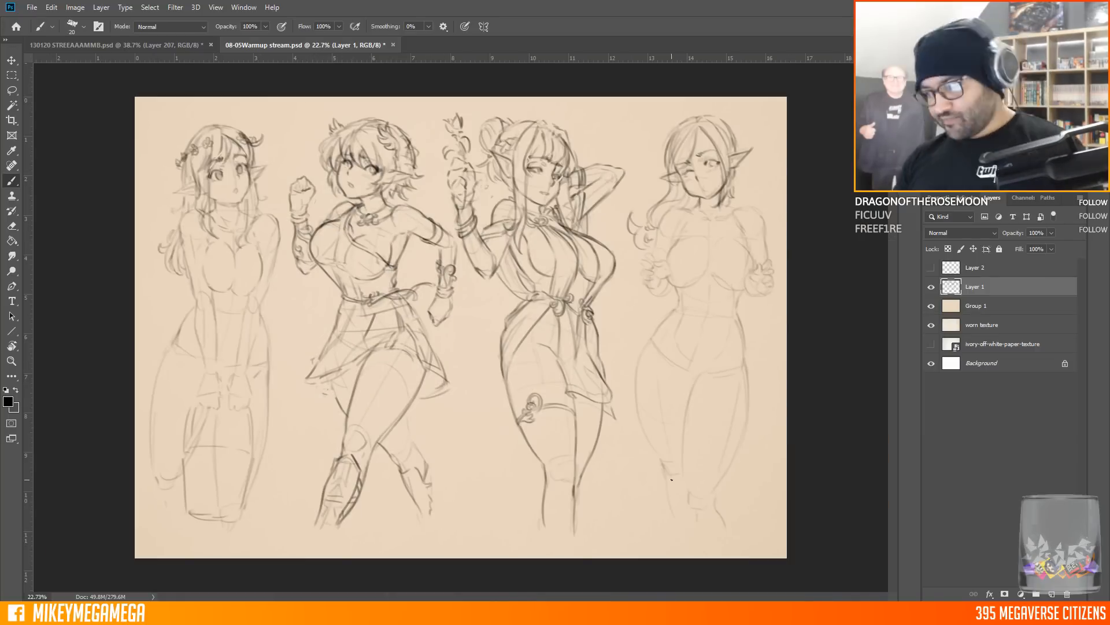
# Draw a necklace with an ornate pendant and round shoulder clasps on the fourth figure
pyautogui.scroll(2, 674, 232)
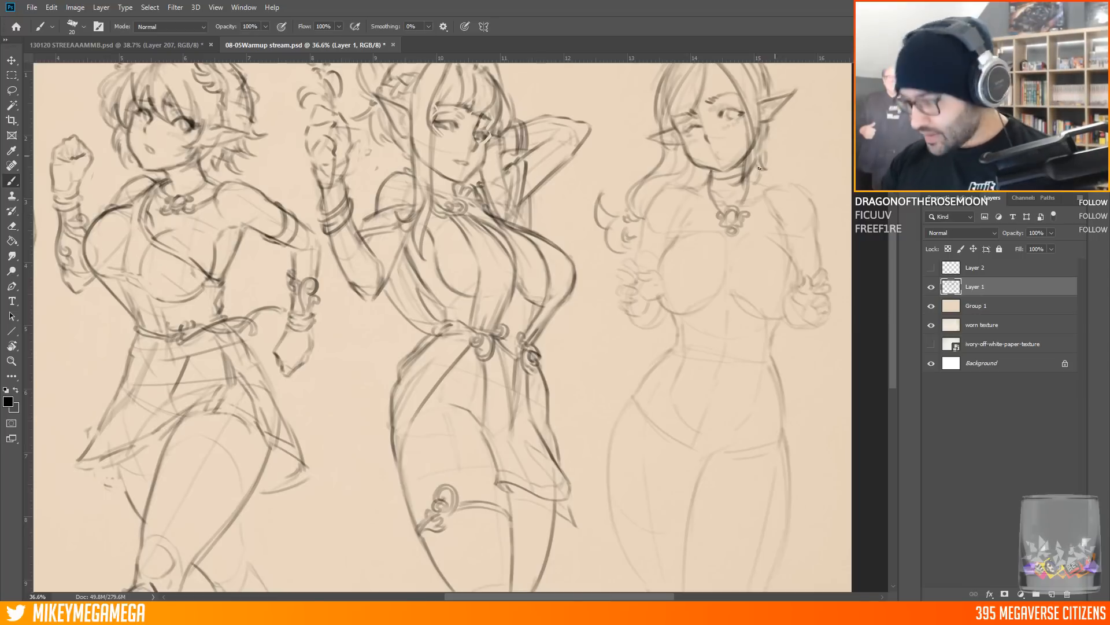
pyautogui.moveTo(691, 197); pyautogui.dragTo(678, 208)
pyautogui.moveTo(754, 194)
pyautogui.mouseDown()
pyautogui.moveTo(772, 206)
pyautogui.moveTo(781, 186)
pyautogui.mouseUp()
# Try to draw a chest drape ending in a hanging tassel on the fourth figure
pyautogui.moveTo(657, 298)
pyautogui.mouseDown()
pyautogui.moveTo(672, 359)
pyautogui.moveTo(700, 216)
pyautogui.mouseUp()
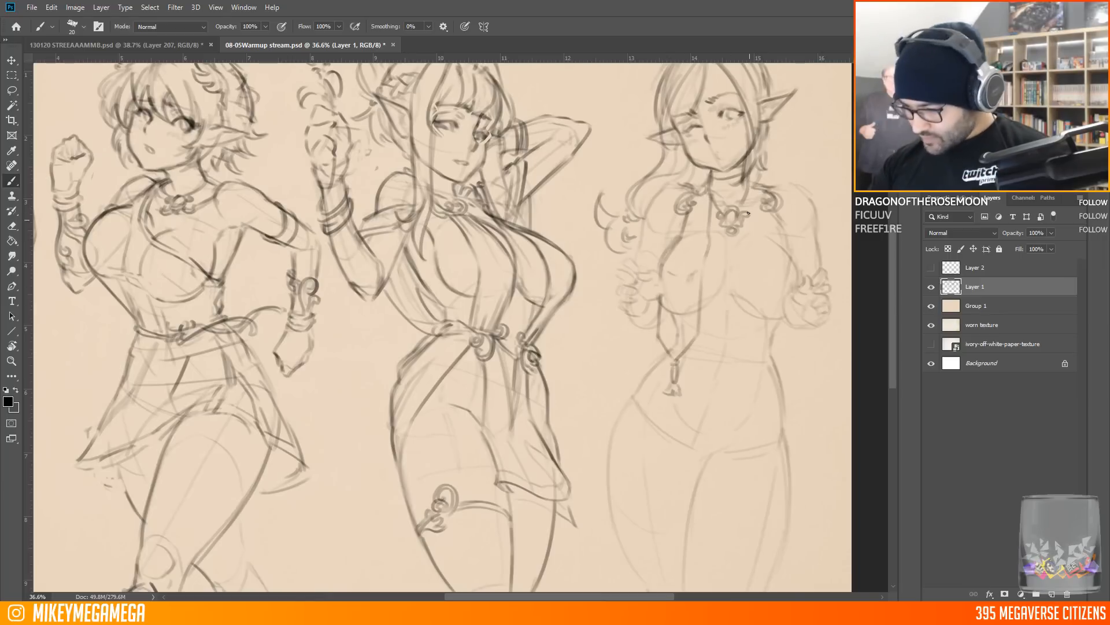
pyautogui.press('l')
pyautogui.moveTo(659, 302); pyautogui.dragTo(701, 301)
pyautogui.hotkey('ctrl', 'z')
pyautogui.hotkey('ctrl', 'z')
pyautogui.hotkey('ctrl', 'z')
# Draw the edges of the fourth figure's top from the shoulder clasps down around the chest
pyautogui.press('b')
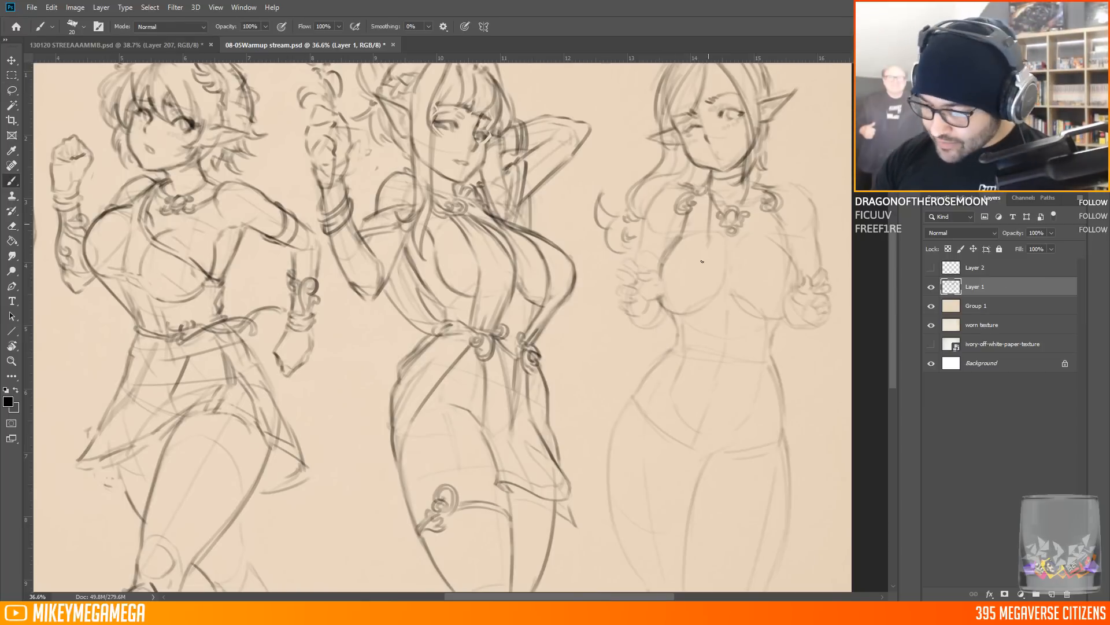
pyautogui.moveTo(699, 306); pyautogui.dragTo(659, 324)
pyautogui.moveTo(748, 188); pyautogui.dragTo(769, 325)
pyautogui.moveTo(796, 267); pyautogui.dragTo(758, 189)
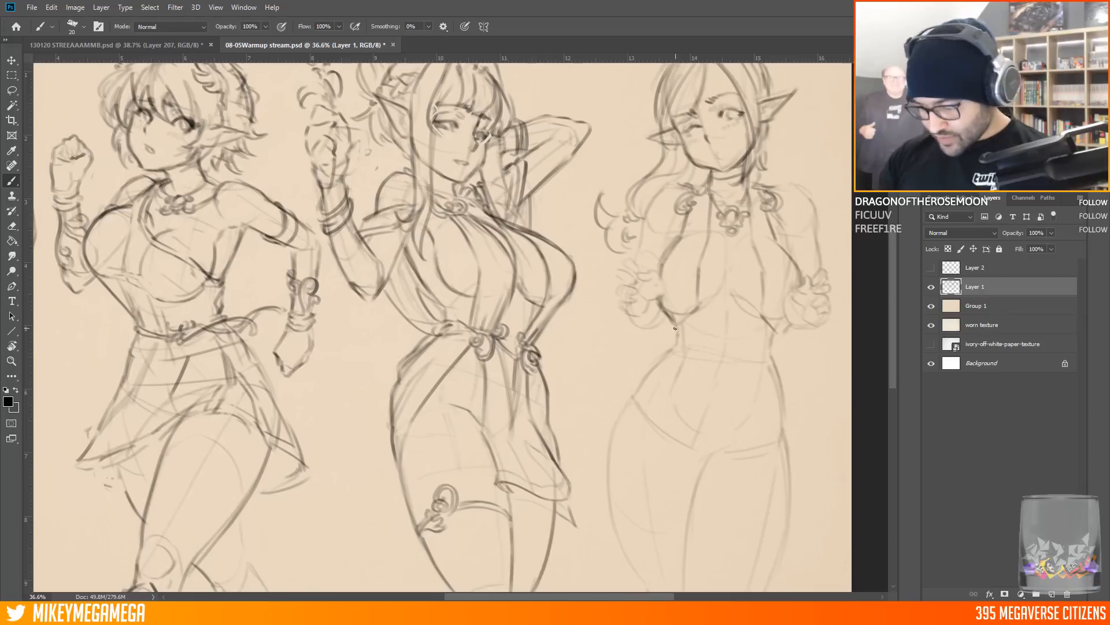
# Add hanging ornaments at both sides of the fourth figure's waist and darken the top's inner edges
pyautogui.moveTo(778, 336); pyautogui.dragTo(781, 355)
pyautogui.moveTo(677, 347); pyautogui.dragTo(672, 368)
pyautogui.moveTo(757, 238); pyautogui.dragTo(772, 239)
pyautogui.moveTo(698, 232)
pyautogui.mouseDown()
pyautogui.moveTo(677, 236)
pyautogui.moveTo(733, 257)
pyautogui.moveTo(699, 304)
pyautogui.mouseUp()
pyautogui.moveTo(674, 243); pyautogui.dragTo(659, 275)
pyautogui.moveTo(733, 275); pyautogui.dragTo(762, 315)
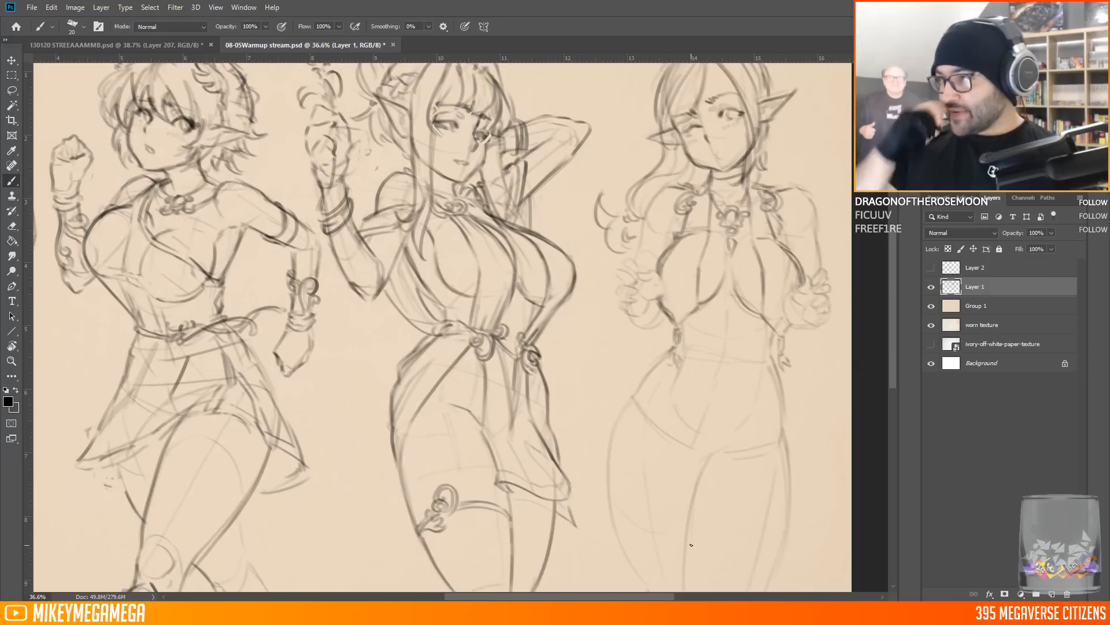
# Draw loose curved bands around both upper arms of the fourth figure
pyautogui.moveTo(677, 237); pyautogui.dragTo(616, 255)
pyautogui.moveTo(677, 238); pyautogui.dragTo(627, 258)
pyautogui.moveTo(782, 240)
pyautogui.mouseDown()
pyautogui.moveTo(840, 258)
pyautogui.moveTo(834, 266)
pyautogui.mouseUp()
pyautogui.moveTo(786, 250); pyautogui.dragTo(831, 267)
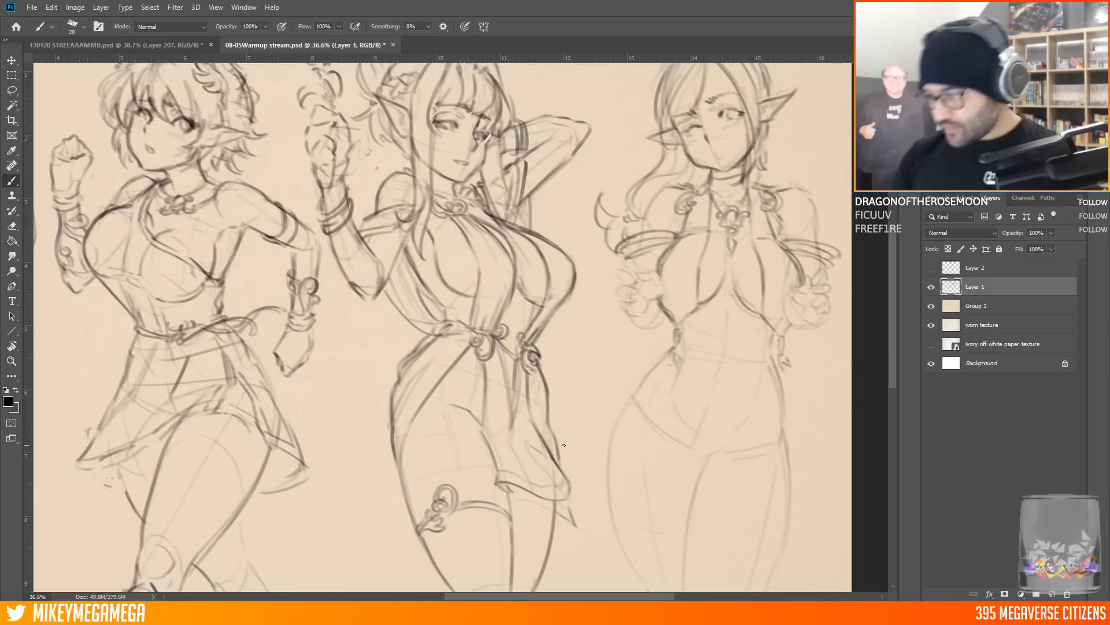
# Draw floral ornaments with upward straps at both hips of the fourth figure
pyautogui.scroll(-2, 661, 308)
pyautogui.moveTo(664, 286)
pyautogui.mouseDown()
pyautogui.moveTo(674, 350)
pyautogui.moveTo(694, 347)
pyautogui.mouseUp()
pyautogui.moveTo(784, 312)
pyautogui.mouseDown()
pyautogui.moveTo(752, 351)
pyautogui.moveTo(756, 364)
pyautogui.mouseUp()
pyautogui.moveTo(758, 351)
pyautogui.mouseDown()
pyautogui.moveTo(768, 369)
pyautogui.moveTo(776, 358)
pyautogui.mouseUp()
pyautogui.moveTo(788, 313); pyautogui.dragTo(765, 346)
# Add small hanging drops along the lower edge of the fourth figure's top and darken its inner edge
pyautogui.moveTo(658, 247); pyautogui.dragTo(673, 273)
pyautogui.moveTo(698, 256); pyautogui.dragTo(680, 274)
pyautogui.moveTo(765, 261); pyautogui.dragTo(791, 279)
pyautogui.moveTo(768, 272); pyautogui.dragTo(770, 288)
pyautogui.moveTo(726, 206); pyautogui.dragTo(698, 254)
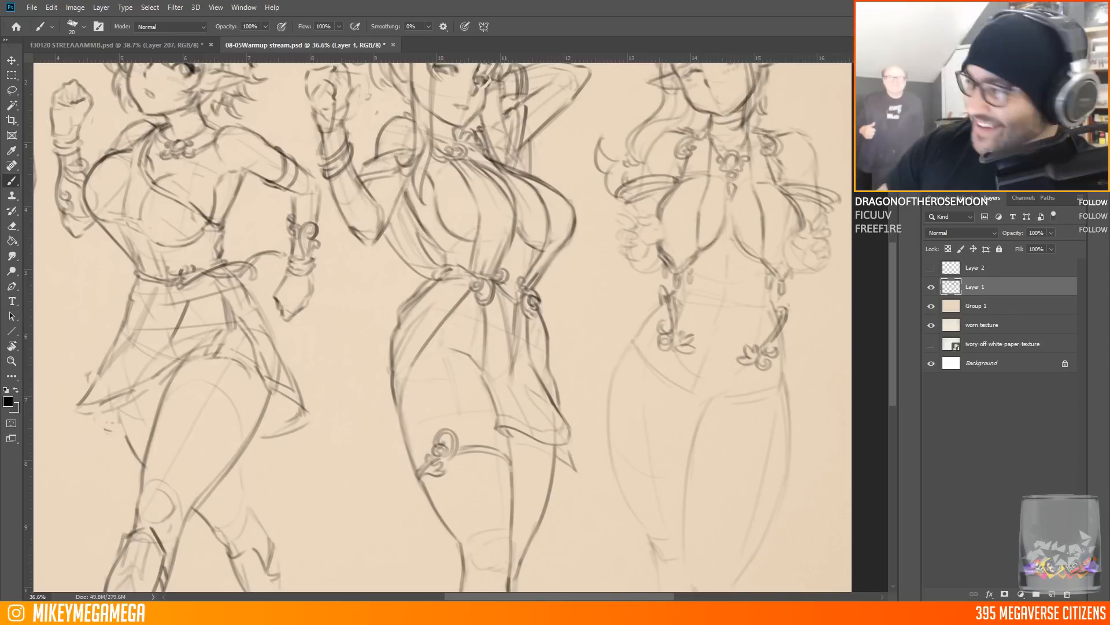
# Draw the low V-shaped garment between the fourth figure's hip ornaments and darken the inner leg lines down to the knee
pyautogui.scroll(-1, 641, 320)
pyautogui.moveTo(672, 337); pyautogui.dragTo(728, 374)
pyautogui.moveTo(667, 341); pyautogui.dragTo(676, 466)
pyautogui.moveTo(721, 357); pyautogui.dragTo(677, 416)
pyautogui.moveTo(703, 348)
pyautogui.mouseDown()
pyautogui.moveTo(670, 355)
pyautogui.moveTo(673, 418)
pyautogui.mouseUp()
pyautogui.moveTo(672, 477); pyautogui.dragTo(659, 494)
pyautogui.moveTo(659, 493); pyautogui.dragTo(670, 514)
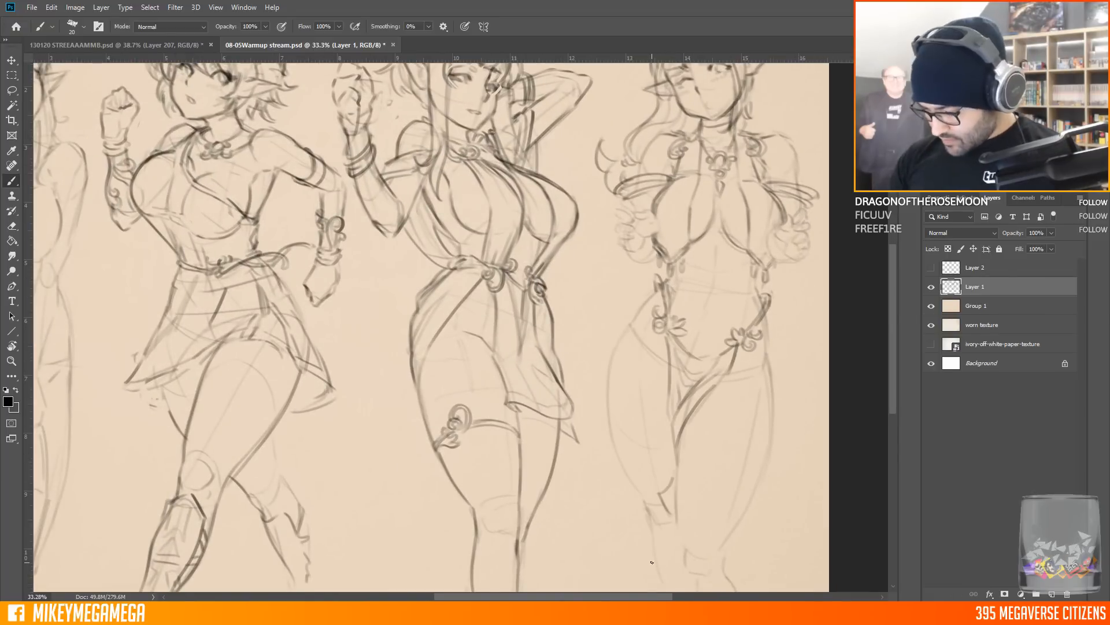
# Add the navel and strengthen the garment's lower edge and the hip contours on the fourth figure
pyautogui.moveTo(682, 405); pyautogui.dragTo(712, 427)
pyautogui.moveTo(741, 312); pyautogui.dragTo(742, 322)
pyautogui.moveTo(744, 306)
pyautogui.mouseDown()
pyautogui.moveTo(743, 322)
pyautogui.moveTo(670, 332)
pyautogui.mouseUp()
pyautogui.moveTo(683, 313); pyautogui.dragTo(661, 347)
pyautogui.moveTo(798, 332); pyautogui.dragTo(796, 384)
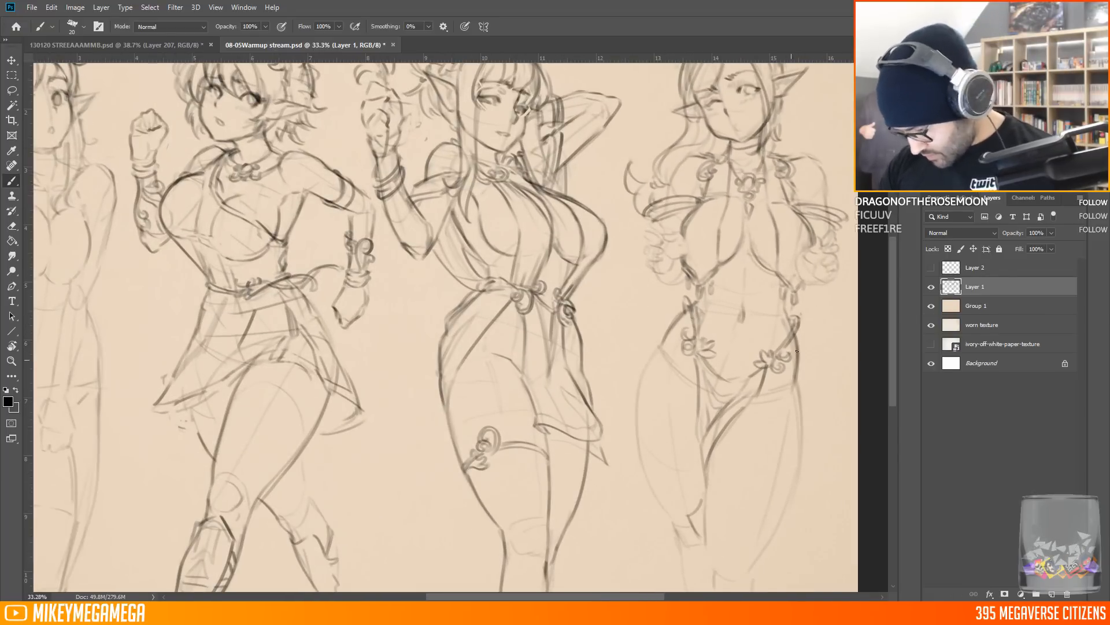
# Draw a leaf-like ornament at the fourth figure's knee and darken the outlines of both legs
pyautogui.scroll(-2, 704, 196)
pyautogui.moveTo(690, 461)
pyautogui.mouseDown()
pyautogui.moveTo(700, 483)
pyautogui.moveTo(687, 464)
pyautogui.mouseUp()
pyautogui.moveTo(693, 457); pyautogui.dragTo(697, 470)
pyautogui.moveTo(666, 321)
pyautogui.mouseDown()
pyautogui.moveTo(649, 459)
pyautogui.moveTo(703, 539)
pyautogui.mouseUp()
pyautogui.moveTo(721, 383); pyautogui.dragTo(705, 519)
pyautogui.moveTo(780, 331); pyautogui.dragTo(778, 439)
pyautogui.hotkey('ctrl', 'z')
pyautogui.moveTo(783, 364); pyautogui.dragTo(746, 518)
pyautogui.moveTo(747, 520)
pyautogui.mouseDown()
pyautogui.moveTo(759, 547)
pyautogui.moveTo(721, 540)
pyautogui.mouseUp()
# Darken the outlines of the fourth figure's two raised hands
pyautogui.scroll(-3, 717, 521)
pyautogui.scroll(4, 711, 222)
pyautogui.moveTo(687, 259); pyautogui.dragTo(659, 264)
pyautogui.moveTo(665, 267)
pyautogui.mouseDown()
pyautogui.moveTo(659, 292)
pyautogui.moveTo(685, 309)
pyautogui.mouseUp()
pyautogui.moveTo(822, 260)
pyautogui.mouseDown()
pyautogui.moveTo(806, 304)
pyautogui.moveTo(830, 290)
pyautogui.mouseUp()
pyautogui.moveTo(801, 283); pyautogui.dragTo(809, 285)
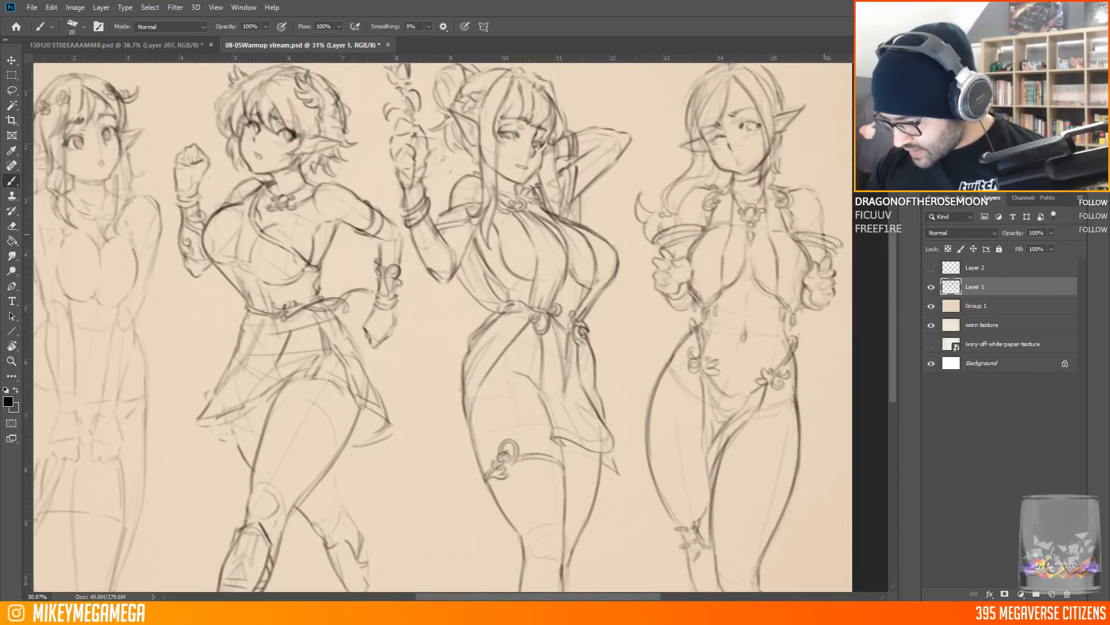
pyautogui.scroll(-3, 81, 276)
pyautogui.scroll(-2, 81, 276)
pyautogui.scroll(2, 81, 276)
pyautogui.scroll(-2, 81, 277)
pyautogui.scroll(2, 719, 344)
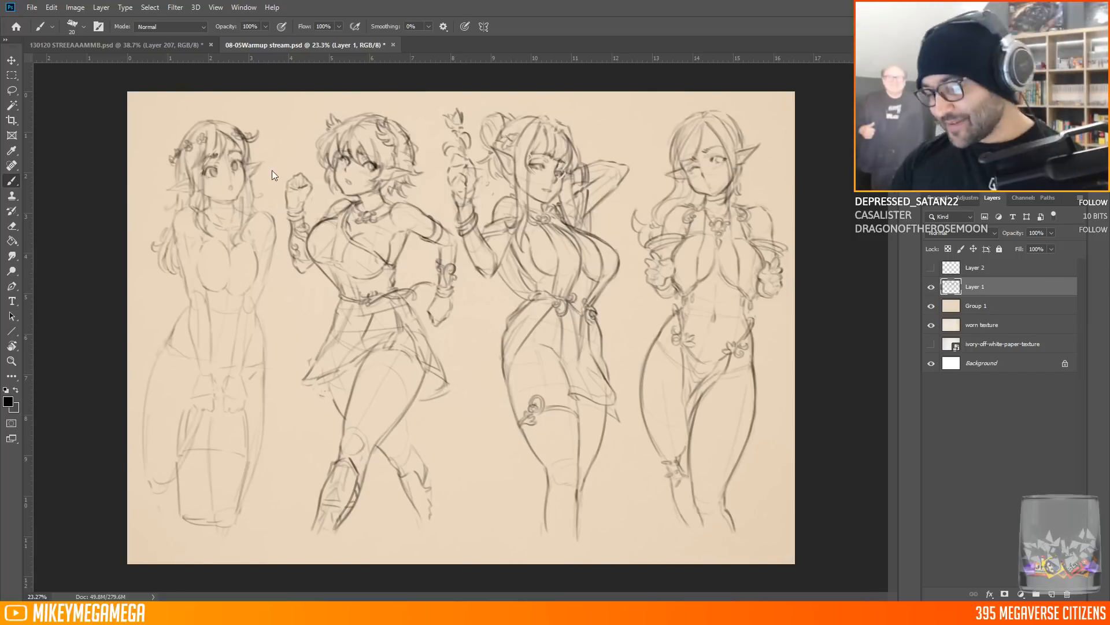
# Draw a knotted sash with trailing ends beneath the first figure's bust
pyautogui.scroll(1, 274, 175)
pyautogui.scroll(2, 252, 421)
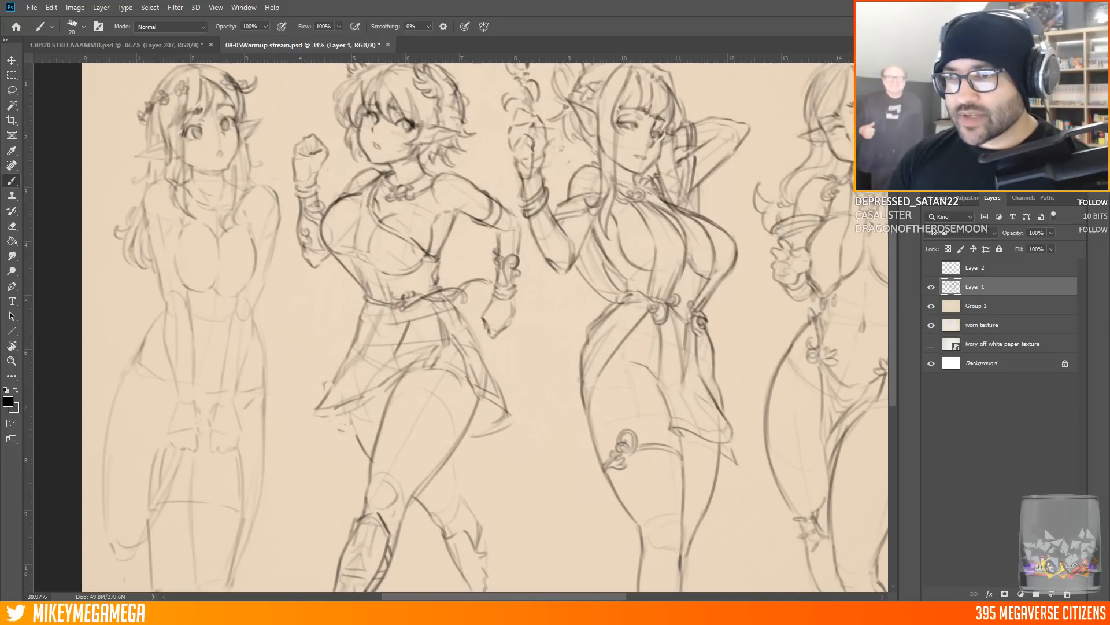
pyautogui.moveTo(191, 297); pyautogui.dragTo(237, 303)
pyautogui.moveTo(192, 301); pyautogui.dragTo(209, 310)
pyautogui.moveTo(210, 305)
pyautogui.mouseDown()
pyautogui.moveTo(240, 336)
pyautogui.moveTo(223, 323)
pyautogui.mouseUp()
pyautogui.moveTo(228, 347); pyautogui.dragTo(239, 350)
pyautogui.moveTo(220, 309); pyautogui.dragTo(262, 318)
pyautogui.moveTo(224, 305)
pyautogui.mouseDown()
pyautogui.moveTo(260, 323)
pyautogui.moveTo(209, 307)
pyautogui.moveTo(192, 283)
pyautogui.mouseUp()
# Draw a cross-wrapped halter top over the first figure's chest
pyautogui.moveTo(240, 195)
pyautogui.mouseDown()
pyautogui.moveTo(192, 286)
pyautogui.moveTo(180, 254)
pyautogui.moveTo(186, 283)
pyautogui.mouseUp()
pyautogui.moveTo(174, 265); pyautogui.dragTo(190, 292)
pyautogui.moveTo(248, 189); pyautogui.dragTo(228, 225)
pyautogui.moveTo(195, 291); pyautogui.dragTo(226, 296)
pyautogui.moveTo(217, 244); pyautogui.dragTo(234, 285)
pyautogui.moveTo(187, 192); pyautogui.dragTo(206, 225)
pyautogui.moveTo(185, 182); pyautogui.dragTo(218, 222)
pyautogui.moveTo(226, 232)
pyautogui.mouseDown()
pyautogui.moveTo(255, 257)
pyautogui.moveTo(234, 299)
pyautogui.mouseUp()
pyautogui.moveTo(256, 260); pyautogui.dragTo(239, 289)
# Darken the outlines of the first figure's shoulders and upper arms
pyautogui.moveTo(165, 181); pyautogui.dragTo(148, 292)
pyautogui.moveTo(176, 224); pyautogui.dragTo(185, 252)
pyautogui.moveTo(255, 230); pyautogui.dragTo(257, 259)
pyautogui.moveTo(248, 188); pyautogui.dragTo(268, 191)
pyautogui.moveTo(264, 257)
pyautogui.mouseDown()
pyautogui.moveTo(274, 197)
pyautogui.moveTo(254, 308)
pyautogui.mouseUp()
pyautogui.hotkey('ctrl', 'z')
# Add a second pointed ear to the first figure and refine the crossing folds of the wrap top
pyautogui.moveTo(222, 172); pyautogui.dragTo(237, 190)
pyautogui.moveTo(135, 155); pyautogui.dragTo(163, 158)
pyautogui.moveTo(209, 224); pyautogui.dragTo(215, 232)
pyautogui.moveTo(192, 196); pyautogui.dragTo(210, 229)
pyautogui.moveTo(213, 278)
pyautogui.mouseDown()
pyautogui.moveTo(238, 295)
pyautogui.moveTo(215, 277)
pyautogui.mouseUp()
pyautogui.moveTo(216, 279); pyautogui.dragTo(219, 253)
pyautogui.hotkey('ctrl', 'z')
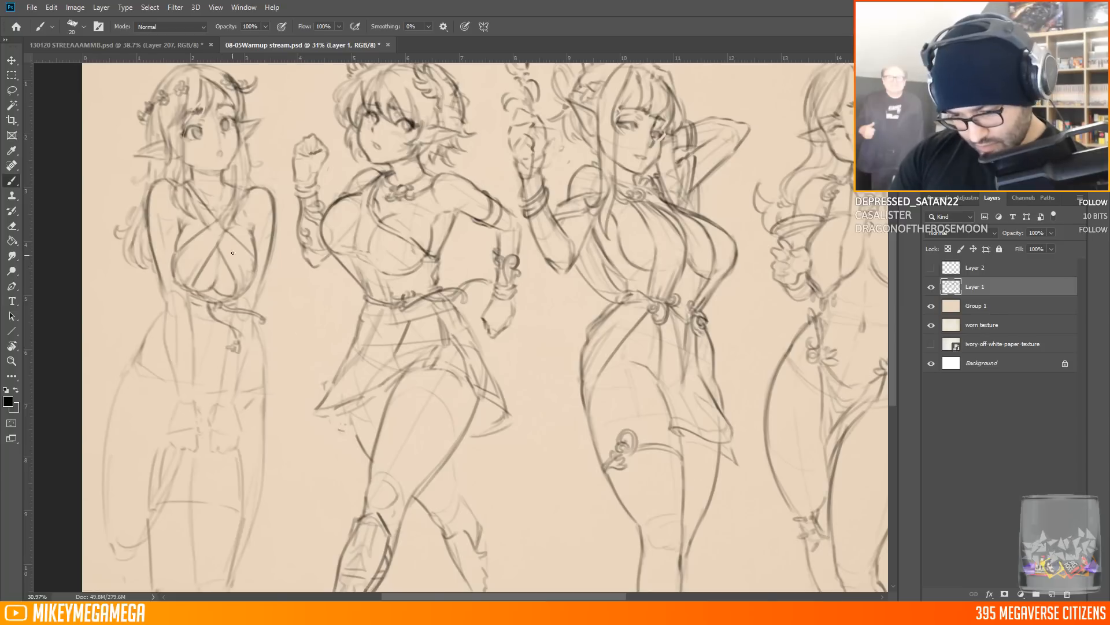
# Draw flared bracers around both of the first figure's wrists
pyautogui.moveTo(175, 398); pyautogui.dragTo(197, 401)
pyautogui.moveTo(166, 354); pyautogui.dragTo(176, 390)
pyautogui.moveTo(165, 353)
pyautogui.mouseDown()
pyautogui.moveTo(197, 357)
pyautogui.moveTo(197, 394)
pyautogui.mouseUp()
pyautogui.moveTo(214, 400); pyautogui.dragTo(239, 404)
pyautogui.moveTo(219, 349); pyautogui.dragTo(220, 400)
pyautogui.moveTo(234, 388)
pyautogui.mouseDown()
pyautogui.moveTo(240, 357)
pyautogui.moveTo(233, 399)
pyautogui.mouseUp()
pyautogui.moveTo(188, 352); pyautogui.dragTo(184, 396)
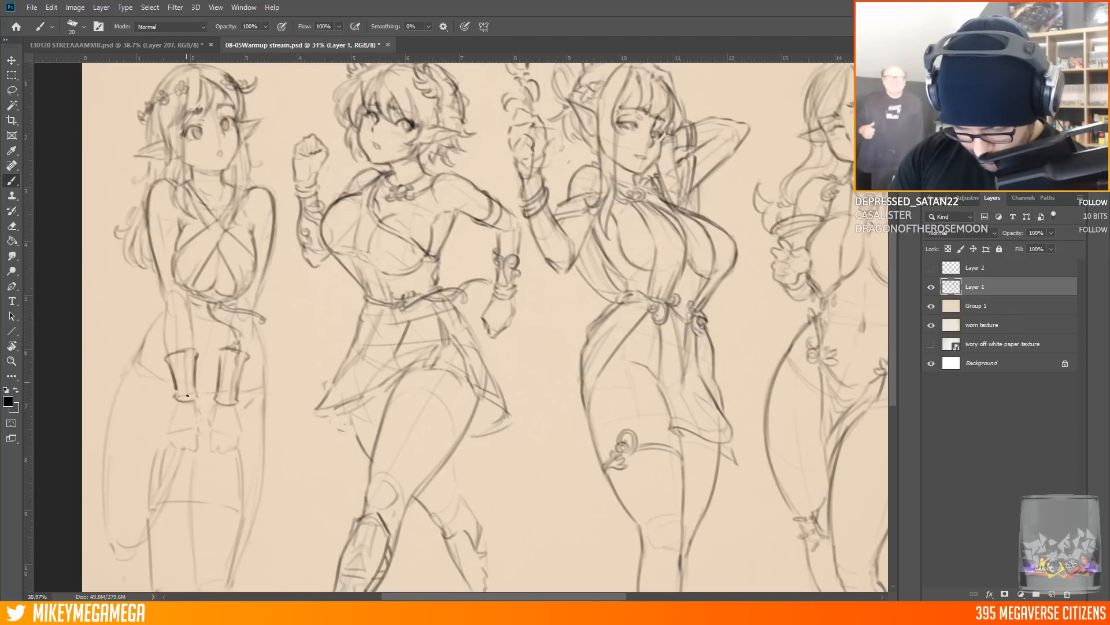
# Draw the upper edges of the first figure's hip drape on both sides
pyautogui.moveTo(167, 342); pyautogui.dragTo(123, 360)
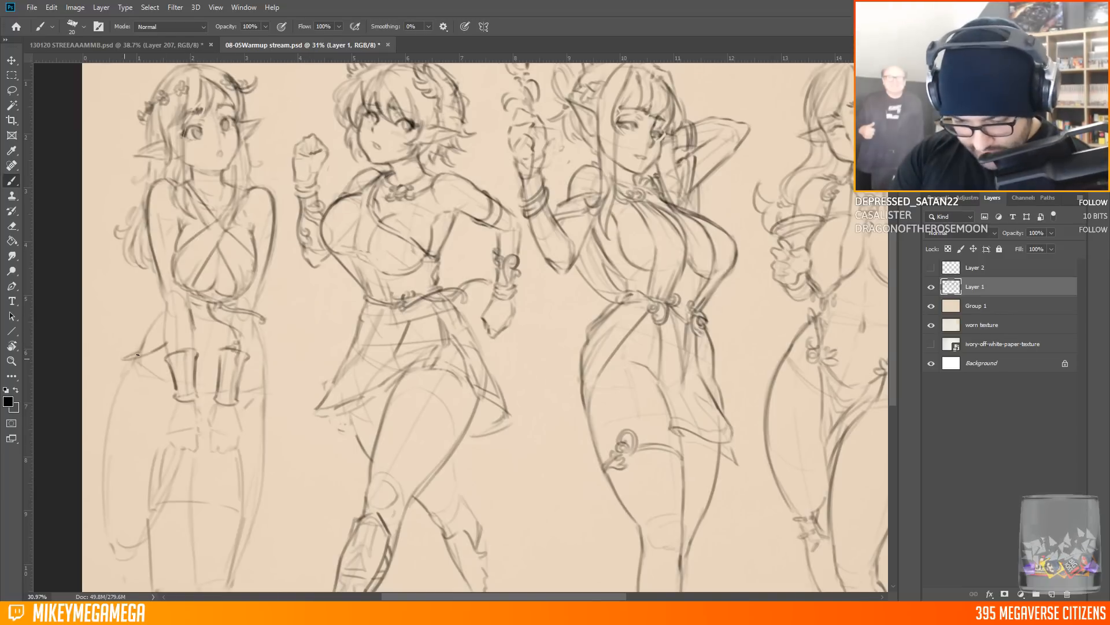
pyautogui.moveTo(245, 359); pyautogui.dragTo(271, 405)
pyautogui.scroll(-2, 665, 104)
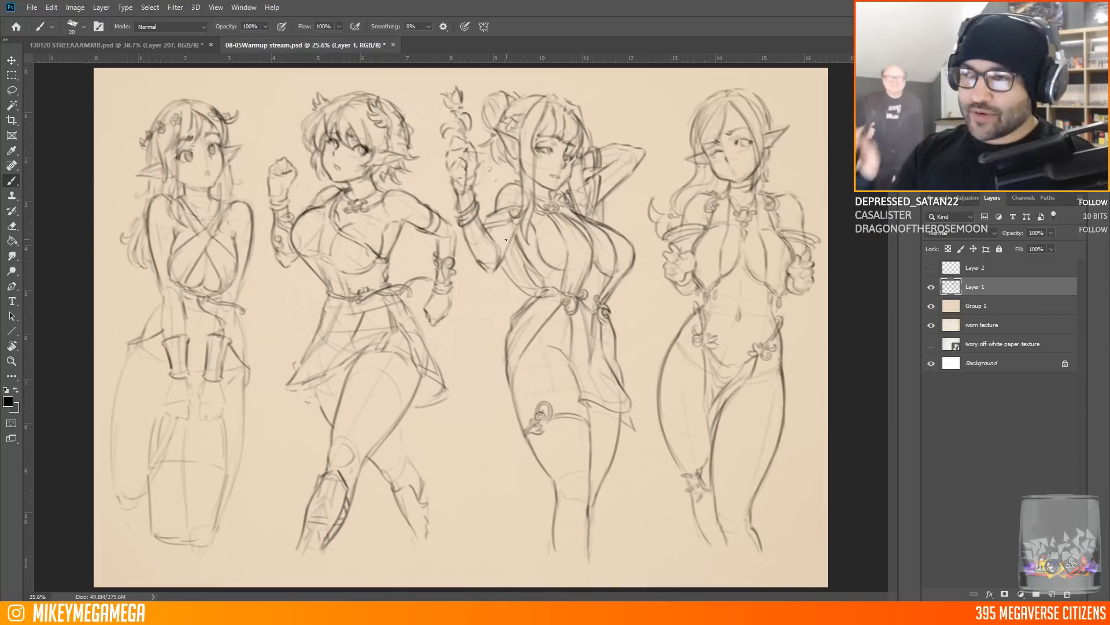
pyautogui.moveTo(435, 396); pyautogui.dragTo(411, 403)
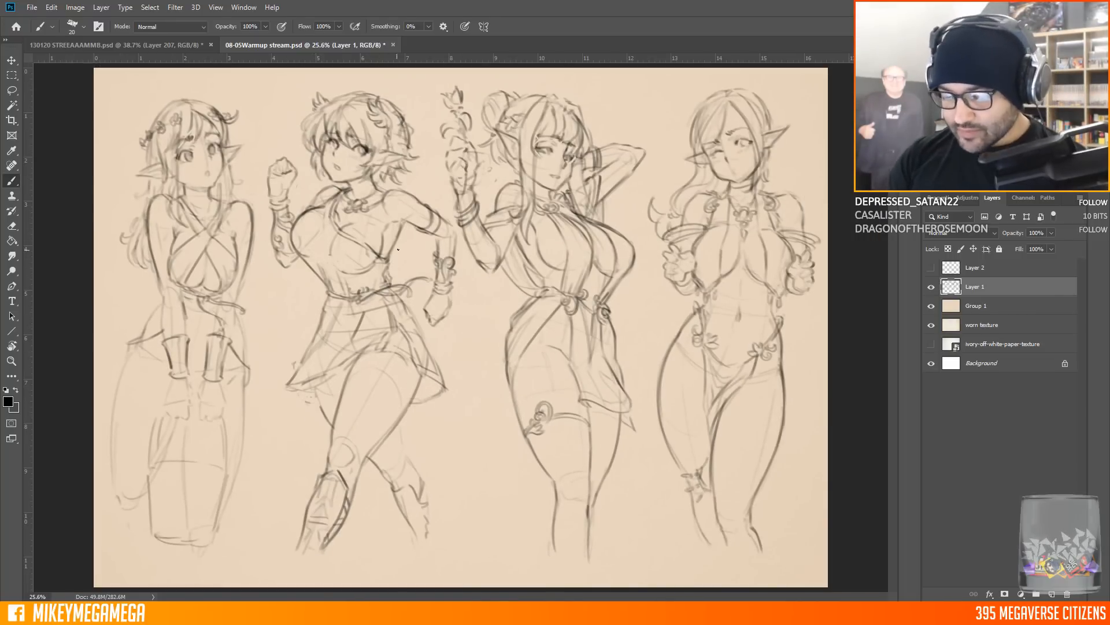
pyautogui.moveTo(157, 334); pyautogui.dragTo(117, 380)
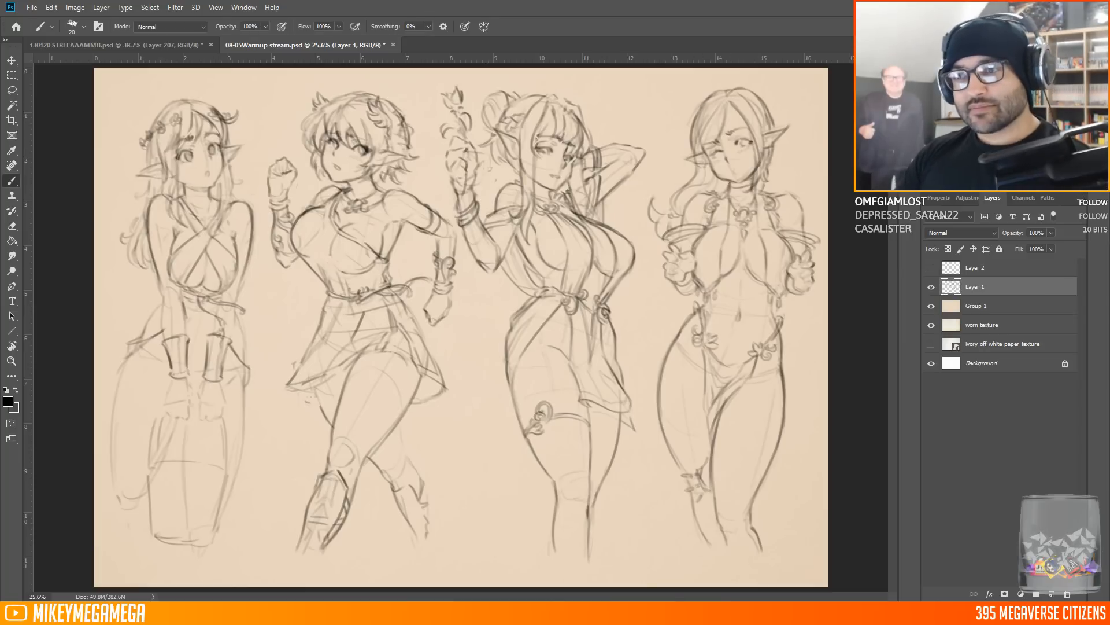
# Switch to the web browser to view the open tweet, and return to the drawing
pyautogui.hotkey('alt', 'Tab')
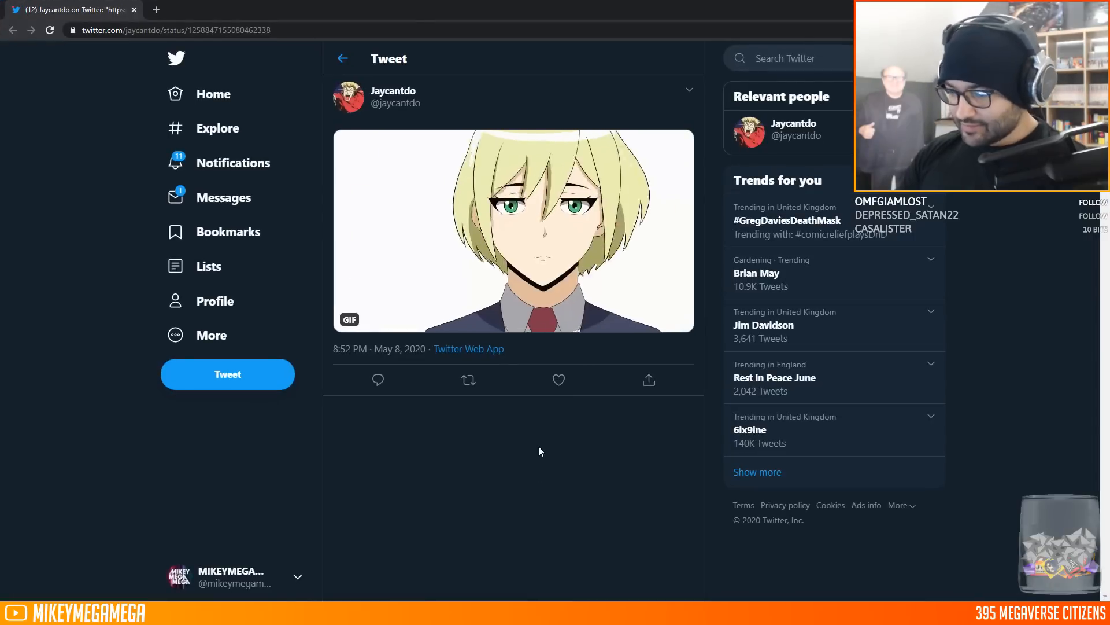
pyautogui.hotkey('alt', 'Tab')
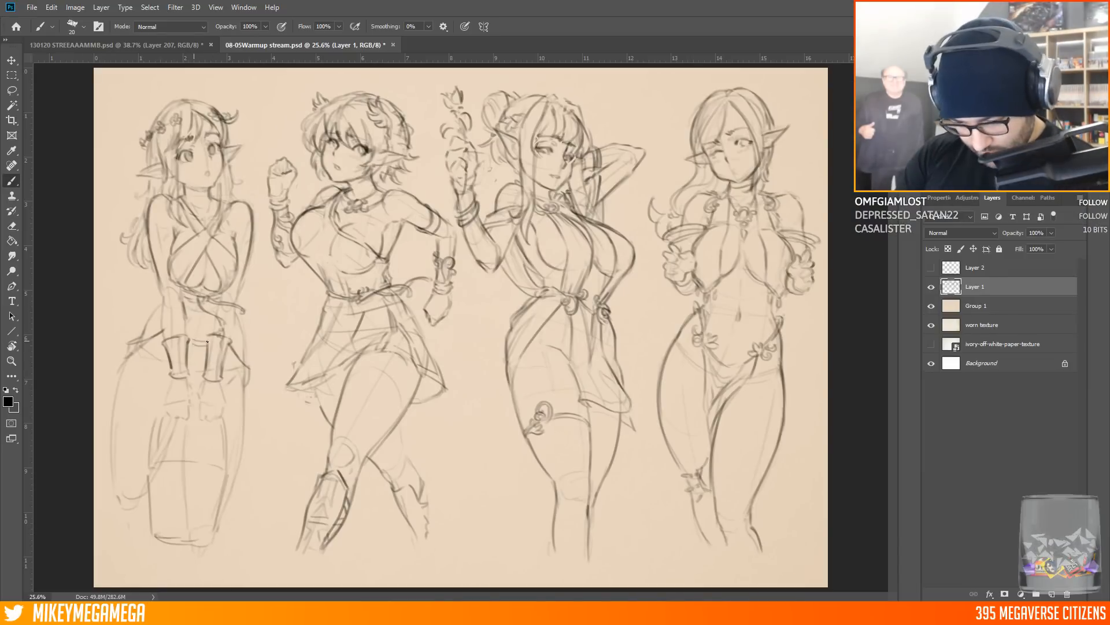
# Darken the first figure's outer hip and thigh contour and the drape beside the bucket
pyautogui.moveTo(134, 342); pyautogui.dragTo(110, 428)
pyautogui.moveTo(160, 345); pyautogui.dragTo(169, 381)
pyautogui.moveTo(224, 402)
pyautogui.mouseDown()
pyautogui.moveTo(248, 477)
pyautogui.moveTo(237, 495)
pyautogui.mouseUp()
pyautogui.moveTo(238, 435); pyautogui.dragTo(220, 509)
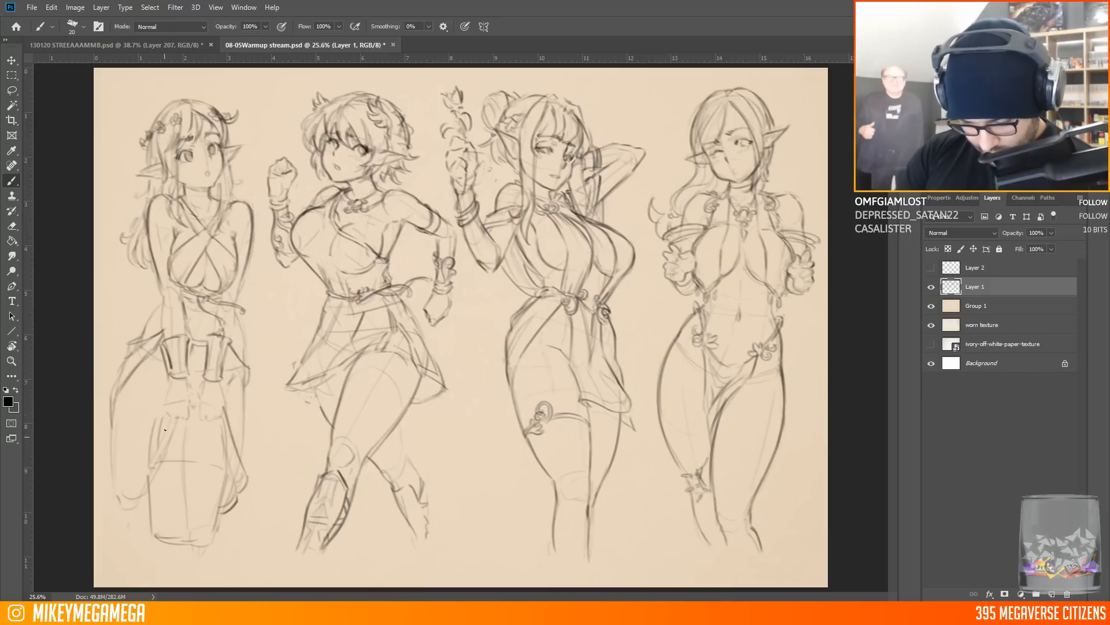
# Outline the bucket held in front of the first figure's legs, including its base, sides and rim
pyautogui.moveTo(152, 483); pyautogui.dragTo(155, 529)
pyautogui.moveTo(153, 536); pyautogui.dragTo(198, 541)
pyautogui.moveTo(229, 472); pyautogui.dragTo(215, 533)
pyautogui.moveTo(153, 411); pyautogui.dragTo(151, 463)
pyautogui.moveTo(159, 420); pyautogui.dragTo(157, 457)
pyautogui.moveTo(154, 405); pyautogui.dragTo(154, 423)
pyautogui.moveTo(222, 446); pyautogui.dragTo(222, 465)
pyautogui.moveTo(232, 409); pyautogui.dragTo(229, 432)
# Draw the first figure's hands gripping the bucket and darken the forearm outlines
pyautogui.moveTo(195, 379); pyautogui.dragTo(189, 407)
pyautogui.moveTo(191, 398)
pyautogui.mouseDown()
pyautogui.moveTo(188, 421)
pyautogui.moveTo(197, 409)
pyautogui.moveTo(168, 403)
pyautogui.mouseUp()
pyautogui.moveTo(165, 406); pyautogui.dragTo(170, 419)
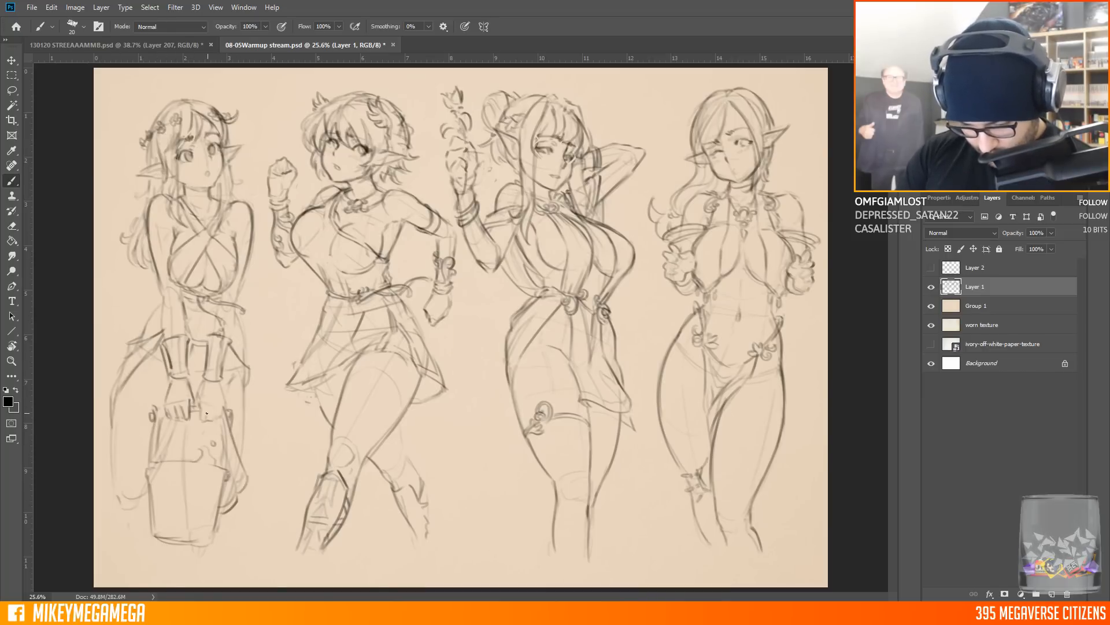
pyautogui.moveTo(163, 291); pyautogui.dragTo(164, 332)
pyautogui.moveTo(179, 288)
pyautogui.mouseDown()
pyautogui.moveTo(184, 332)
pyautogui.moveTo(212, 334)
pyautogui.mouseUp()
pyautogui.moveTo(238, 286)
pyautogui.mouseDown()
pyautogui.moveTo(227, 342)
pyautogui.moveTo(243, 341)
pyautogui.mouseUp()
# Draw a pointed cloth hanging at the first figure's side and suggest the lower edges of the skirt
pyautogui.moveTo(226, 352); pyautogui.dragTo(239, 401)
pyautogui.moveTo(232, 370); pyautogui.dragTo(259, 451)
pyautogui.moveTo(252, 389); pyautogui.dragTo(265, 457)
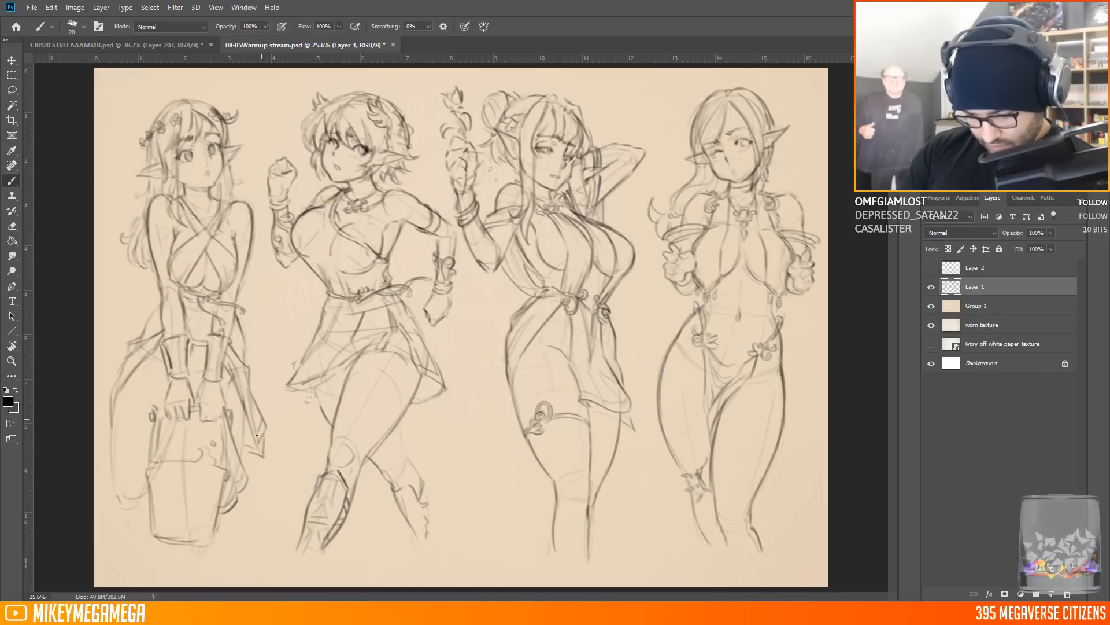
pyautogui.moveTo(196, 363); pyautogui.dragTo(197, 385)
pyautogui.moveTo(117, 498)
pyautogui.mouseDown()
pyautogui.moveTo(125, 523)
pyautogui.moveTo(114, 555)
pyautogui.mouseUp()
pyautogui.moveTo(207, 546); pyautogui.dragTo(200, 569)
pyautogui.moveTo(246, 431); pyautogui.dragTo(241, 453)
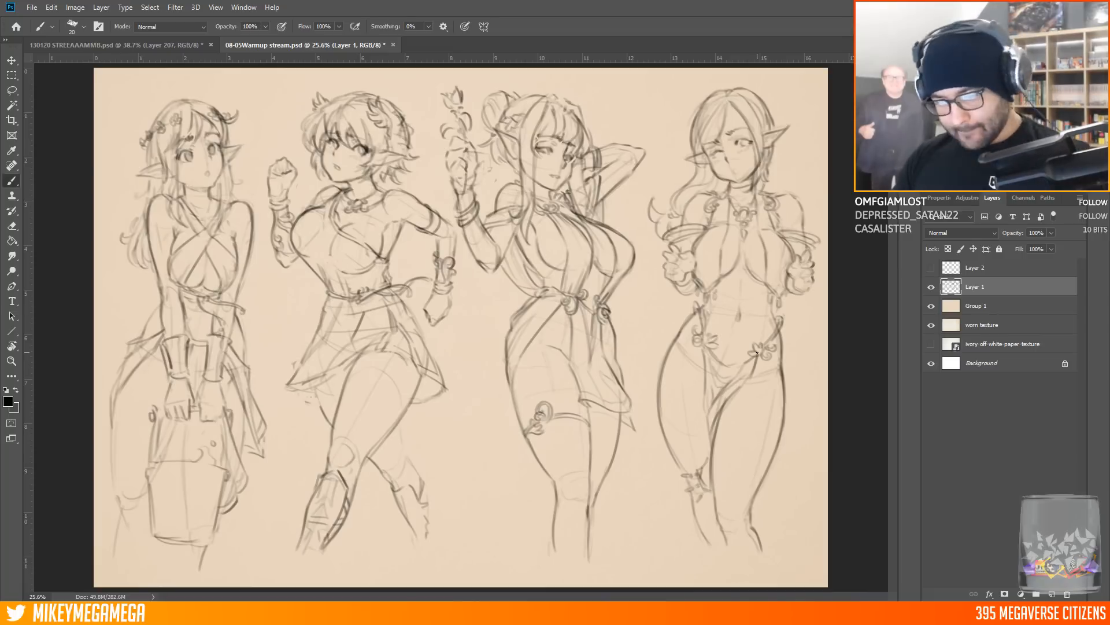
# Create a new layer beneath Layer 1 and set up a grey round brush at size 99
pyautogui.keyDown('ctrl'); pyautogui.click(1052, 594); pyautogui.keyUp('ctrl')
pyautogui.click(949, 121)
pyautogui.click(53, 26)
pyautogui.click(12, 154)
pyautogui.click(54, 26)
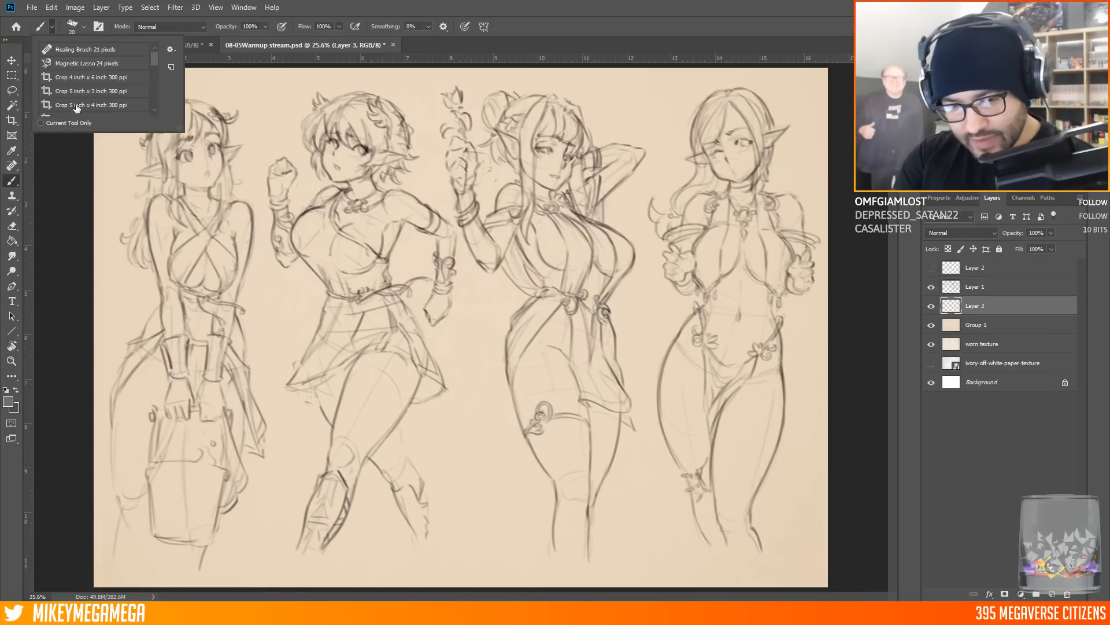
pyautogui.click(83, 27)
pyautogui.click(25, 113)
pyautogui.rightClick(225, 218)
pyautogui.click(70, 341)
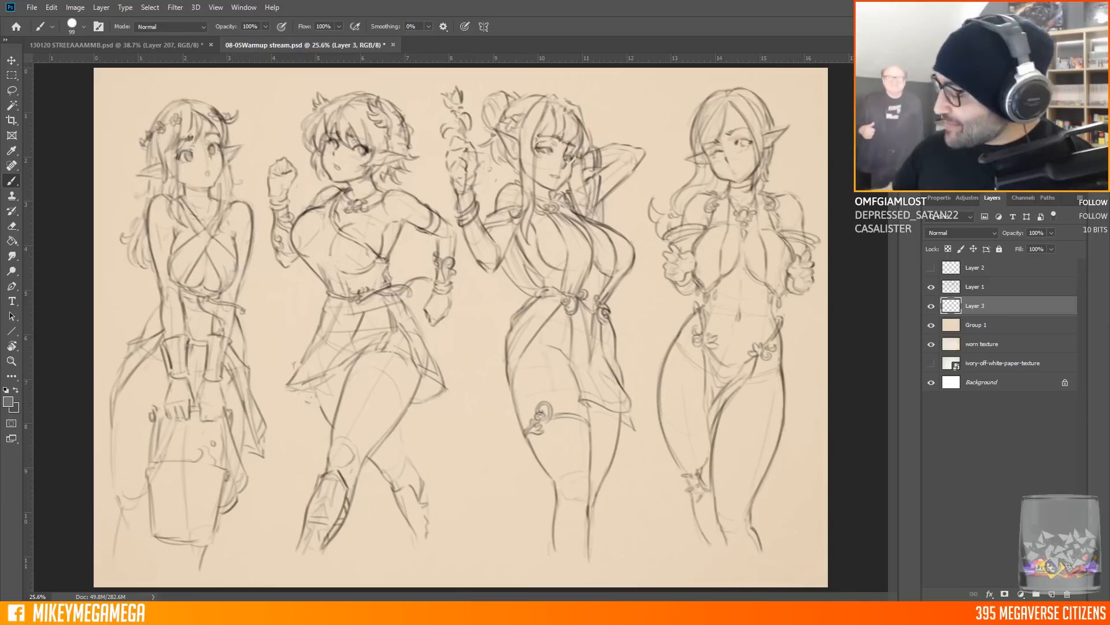
# Lighten the grey paint colour and fill the first figure's whole silhouette beneath the line art
pyautogui.moveTo(188, 138)
pyautogui.mouseDown()
pyautogui.moveTo(181, 174)
pyautogui.moveTo(202, 173)
pyautogui.moveTo(179, 114)
pyautogui.moveTo(180, 207)
pyautogui.moveTo(226, 104)
pyautogui.mouseUp()
pyautogui.click(8, 402)
pyautogui.click(942, 247)
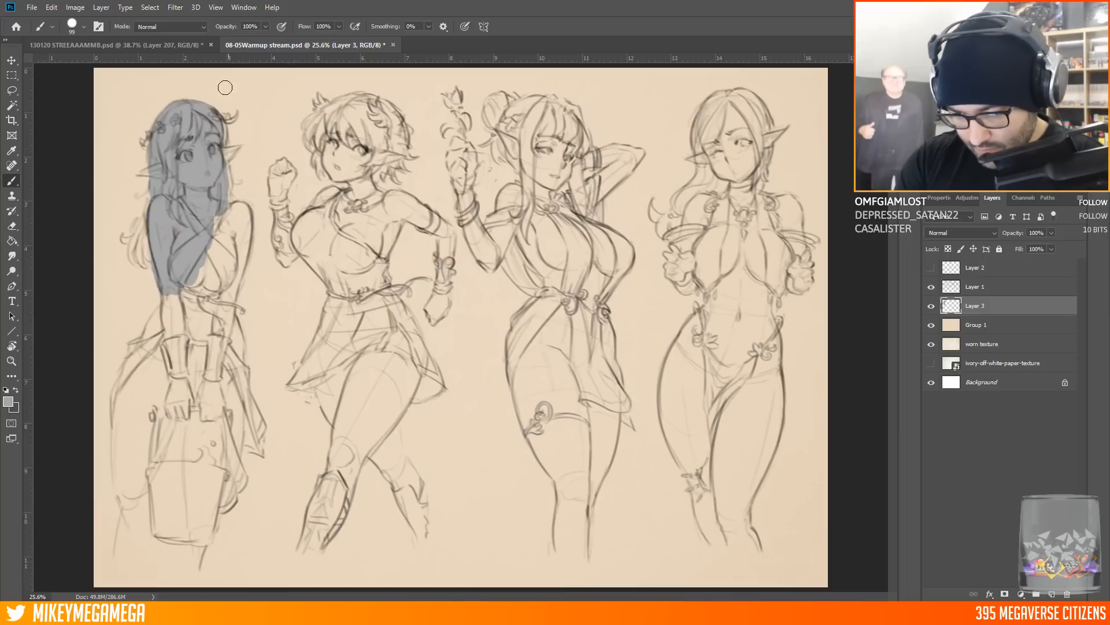
pyautogui.moveTo(228, 178)
pyautogui.mouseDown()
pyautogui.moveTo(242, 220)
pyautogui.moveTo(224, 312)
pyautogui.moveTo(149, 257)
pyautogui.moveTo(153, 196)
pyautogui.moveTo(137, 232)
pyautogui.moveTo(143, 264)
pyautogui.mouseUp()
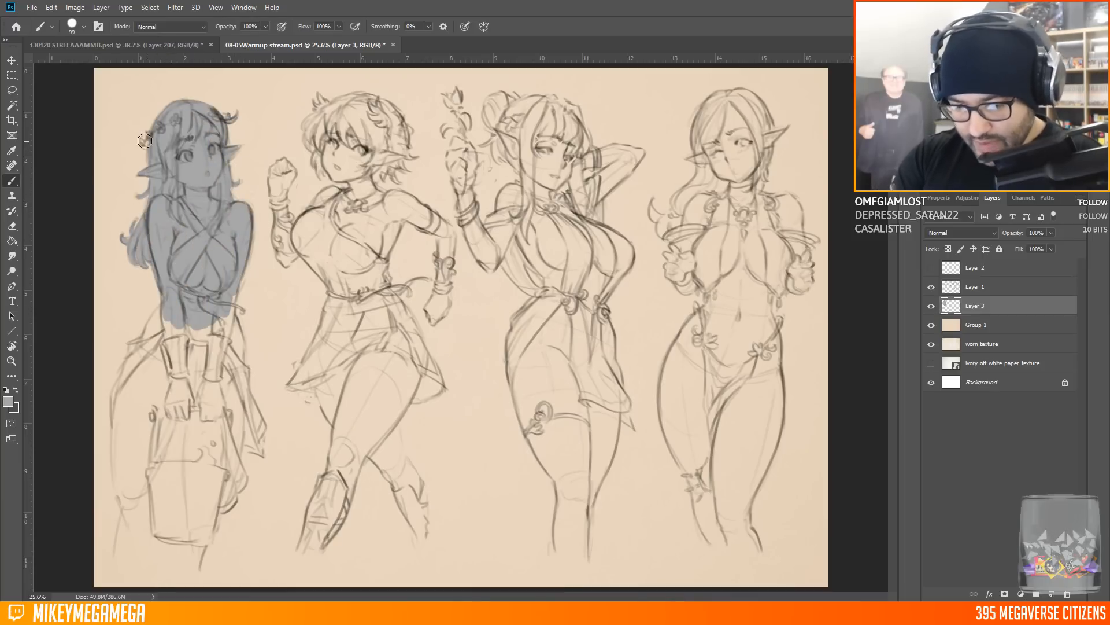
pyautogui.moveTo(163, 325)
pyautogui.mouseDown()
pyautogui.moveTo(129, 370)
pyautogui.moveTo(128, 453)
pyautogui.moveTo(151, 370)
pyautogui.moveTo(226, 325)
pyautogui.moveTo(258, 452)
pyautogui.moveTo(235, 466)
pyautogui.moveTo(210, 425)
pyautogui.moveTo(154, 492)
pyautogui.moveTo(218, 494)
pyautogui.moveTo(162, 509)
pyautogui.moveTo(141, 571)
pyautogui.mouseUp()
# Fill the second figure's head, neck and raised arm with flat grey, undoing the stray strokes
pyautogui.moveTo(344, 145)
pyautogui.mouseDown()
pyautogui.moveTo(357, 103)
pyautogui.moveTo(390, 132)
pyautogui.moveTo(343, 174)
pyautogui.mouseUp()
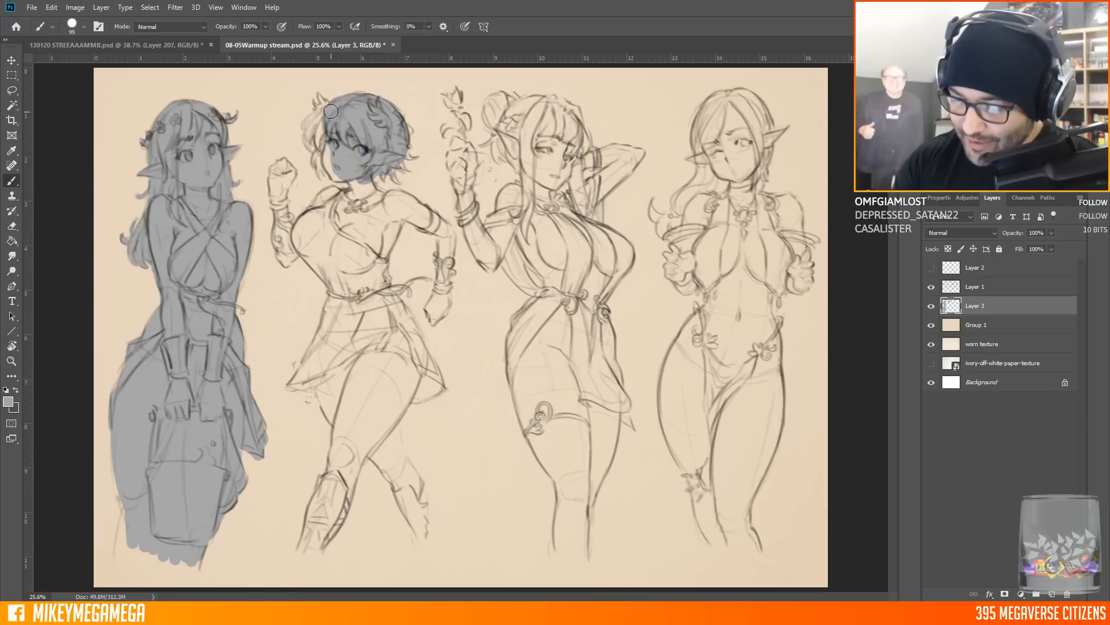
pyautogui.moveTo(317, 111)
pyautogui.mouseDown()
pyautogui.moveTo(313, 165)
pyautogui.moveTo(338, 179)
pyautogui.moveTo(412, 161)
pyautogui.mouseUp()
pyautogui.moveTo(384, 195); pyautogui.dragTo(341, 199)
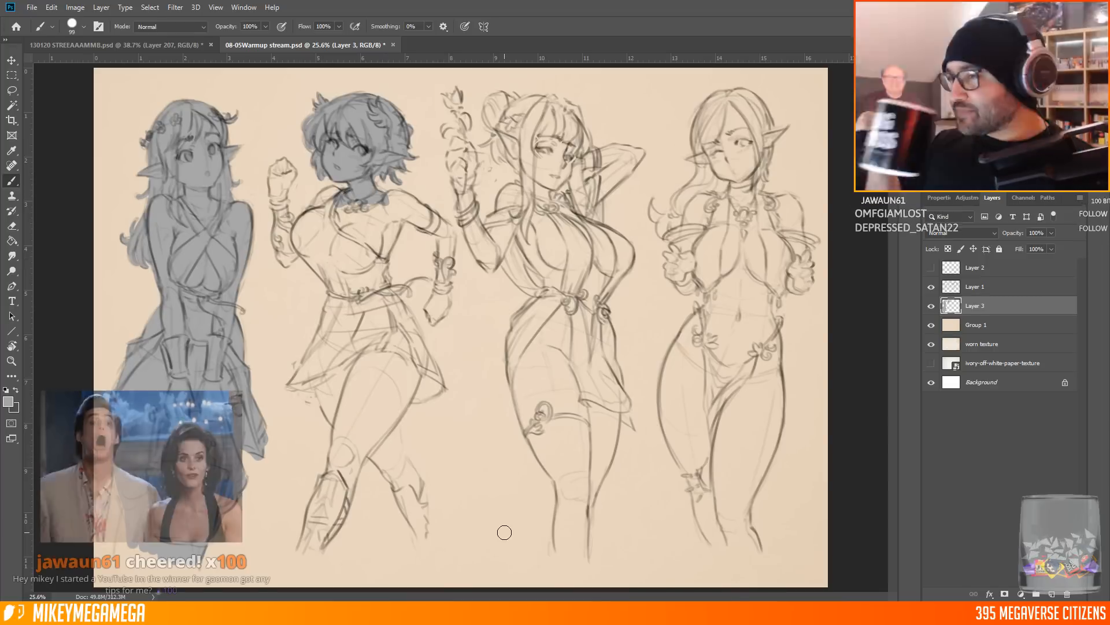
pyautogui.moveTo(347, 197)
pyautogui.mouseDown()
pyautogui.moveTo(322, 198)
pyautogui.moveTo(310, 232)
pyautogui.moveTo(280, 258)
pyautogui.moveTo(287, 216)
pyautogui.moveTo(274, 205)
pyautogui.moveTo(278, 174)
pyautogui.mouseUp()
pyautogui.moveTo(286, 218)
pyautogui.mouseDown()
pyautogui.moveTo(324, 272)
pyautogui.moveTo(434, 227)
pyautogui.moveTo(409, 200)
pyautogui.mouseUp()
pyautogui.hotkey('ctrl', 'z')
pyautogui.hotkey('ctrl', 'z')
# Lasso the second figure's lowered arm on Layer 1, move it slightly and deselect
pyautogui.click(983, 284)
pyautogui.press('l')
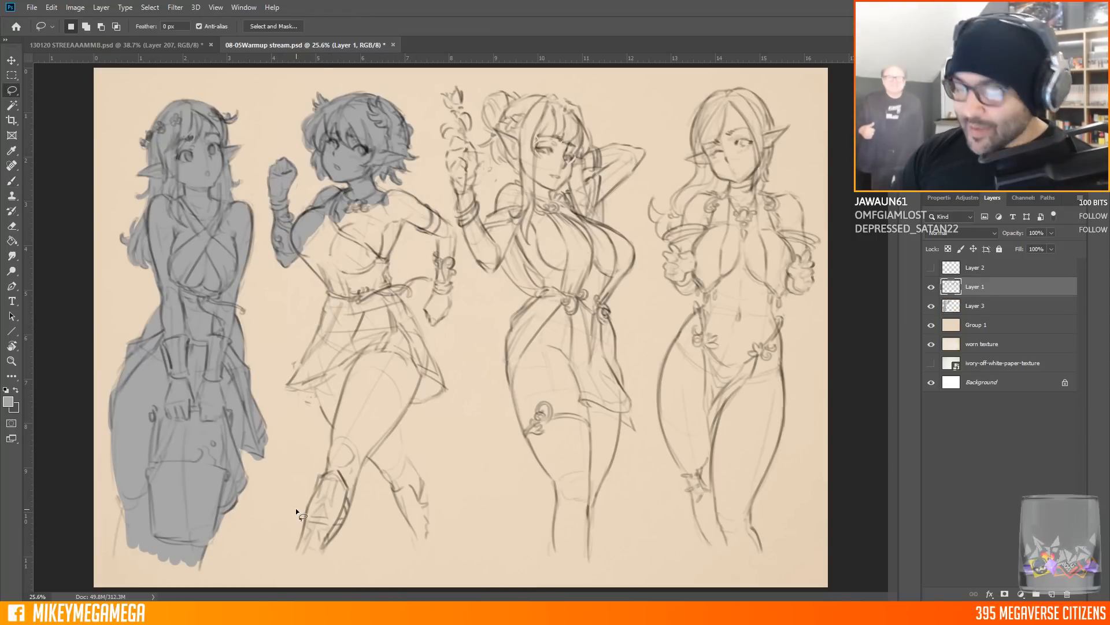
pyautogui.moveTo(431, 294); pyautogui.dragTo(409, 189)
pyautogui.click(11, 60)
pyautogui.moveTo(460, 233); pyautogui.dragTo(453, 238)
pyautogui.click(12, 75)
pyautogui.hotkey('ctrl', 'd')
# Fill the second figure's torso, lowered arm, skirt and legs with flat grey on Layer 3
pyautogui.click(978, 305)
pyautogui.press('b')
pyautogui.moveTo(387, 200)
pyautogui.mouseDown()
pyautogui.moveTo(424, 227)
pyautogui.moveTo(390, 186)
pyautogui.moveTo(368, 230)
pyautogui.moveTo(323, 214)
pyautogui.moveTo(322, 272)
pyautogui.moveTo(360, 245)
pyautogui.moveTo(380, 280)
pyautogui.moveTo(346, 319)
pyautogui.mouseUp()
pyautogui.moveTo(430, 231)
pyautogui.mouseDown()
pyautogui.moveTo(445, 277)
pyautogui.moveTo(440, 233)
pyautogui.mouseUp()
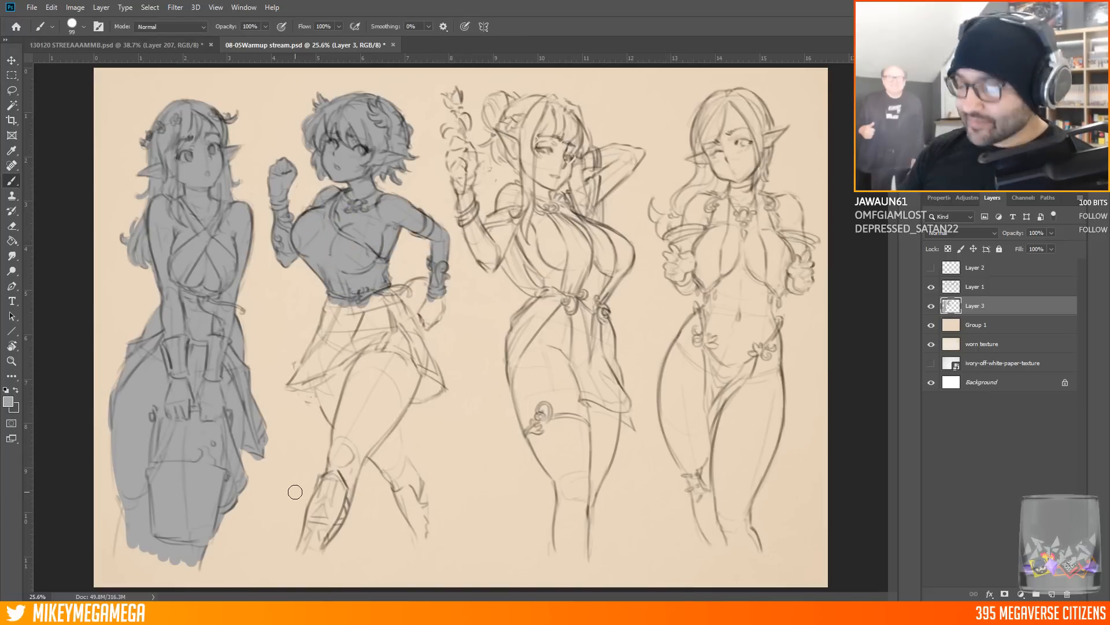
pyautogui.moveTo(427, 320)
pyautogui.mouseDown()
pyautogui.moveTo(386, 299)
pyautogui.moveTo(307, 379)
pyautogui.moveTo(422, 356)
pyautogui.mouseUp()
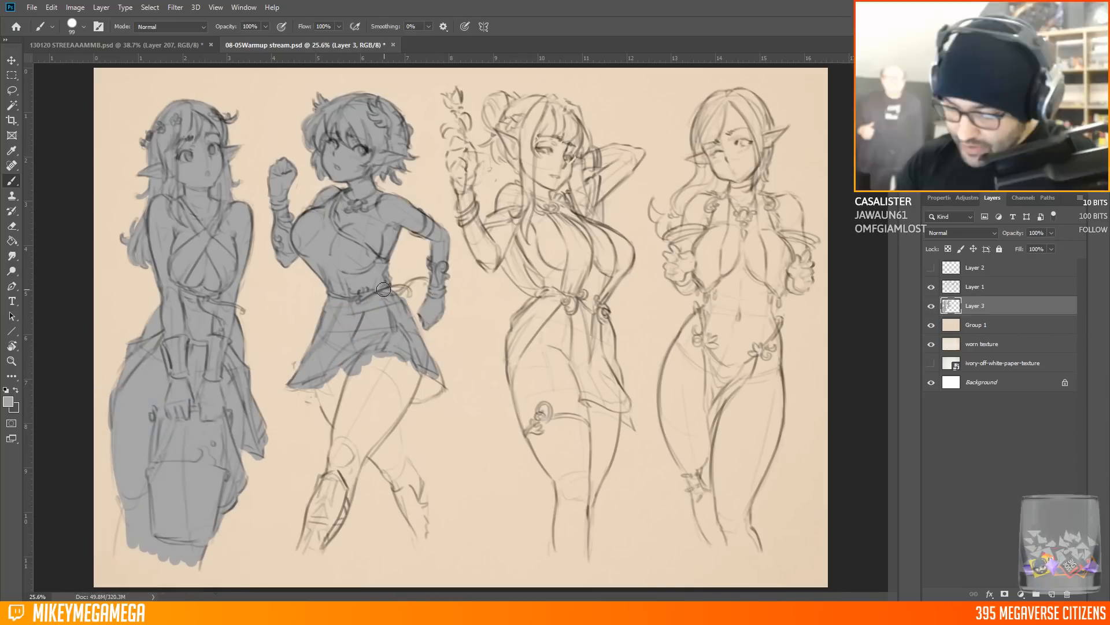
pyautogui.moveTo(341, 405)
pyautogui.mouseDown()
pyautogui.moveTo(379, 384)
pyautogui.moveTo(379, 440)
pyautogui.moveTo(356, 474)
pyautogui.moveTo(405, 503)
pyautogui.moveTo(427, 370)
pyautogui.moveTo(347, 445)
pyautogui.moveTo(299, 536)
pyautogui.mouseUp()
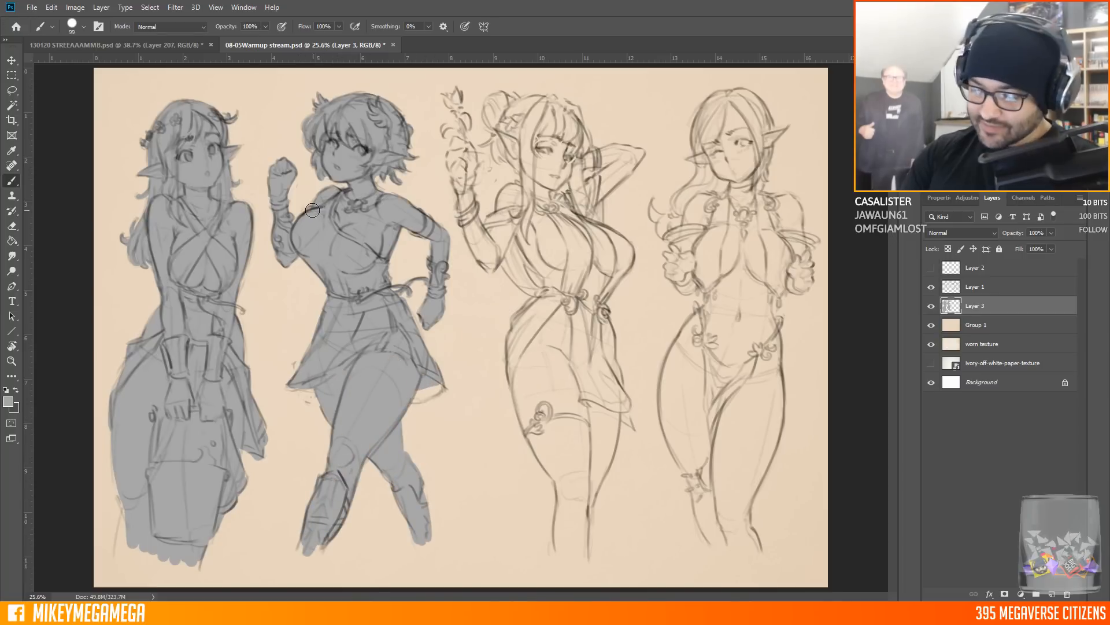
# Fill the third figure's head, held flower, torso and both arms with flat grey
pyautogui.moveTo(549, 138)
pyautogui.mouseDown()
pyautogui.moveTo(530, 109)
pyautogui.moveTo(540, 102)
pyautogui.moveTo(491, 101)
pyautogui.moveTo(502, 119)
pyautogui.moveTo(496, 154)
pyautogui.moveTo(493, 138)
pyautogui.moveTo(562, 141)
pyautogui.moveTo(509, 155)
pyautogui.moveTo(560, 170)
pyautogui.moveTo(564, 123)
pyautogui.moveTo(551, 99)
pyautogui.moveTo(565, 145)
pyautogui.moveTo(582, 126)
pyautogui.moveTo(558, 224)
pyautogui.moveTo(529, 224)
pyautogui.moveTo(522, 198)
pyautogui.moveTo(489, 236)
pyautogui.moveTo(498, 254)
pyautogui.moveTo(523, 236)
pyautogui.moveTo(558, 254)
pyautogui.moveTo(592, 399)
pyautogui.moveTo(552, 208)
pyautogui.moveTo(578, 229)
pyautogui.mouseUp()
pyautogui.moveTo(457, 142)
pyautogui.mouseDown()
pyautogui.moveTo(468, 228)
pyautogui.moveTo(488, 266)
pyautogui.moveTo(448, 94)
pyautogui.moveTo(463, 140)
pyautogui.mouseUp()
pyautogui.moveTo(572, 237); pyautogui.dragTo(605, 306)
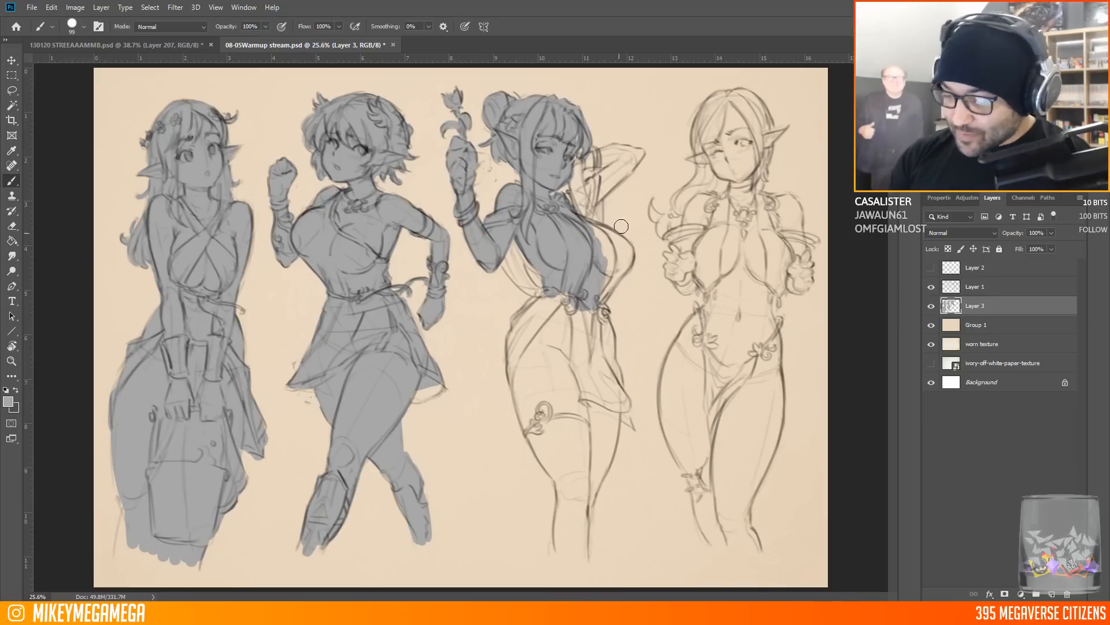
pyautogui.moveTo(581, 208); pyautogui.dragTo(624, 268)
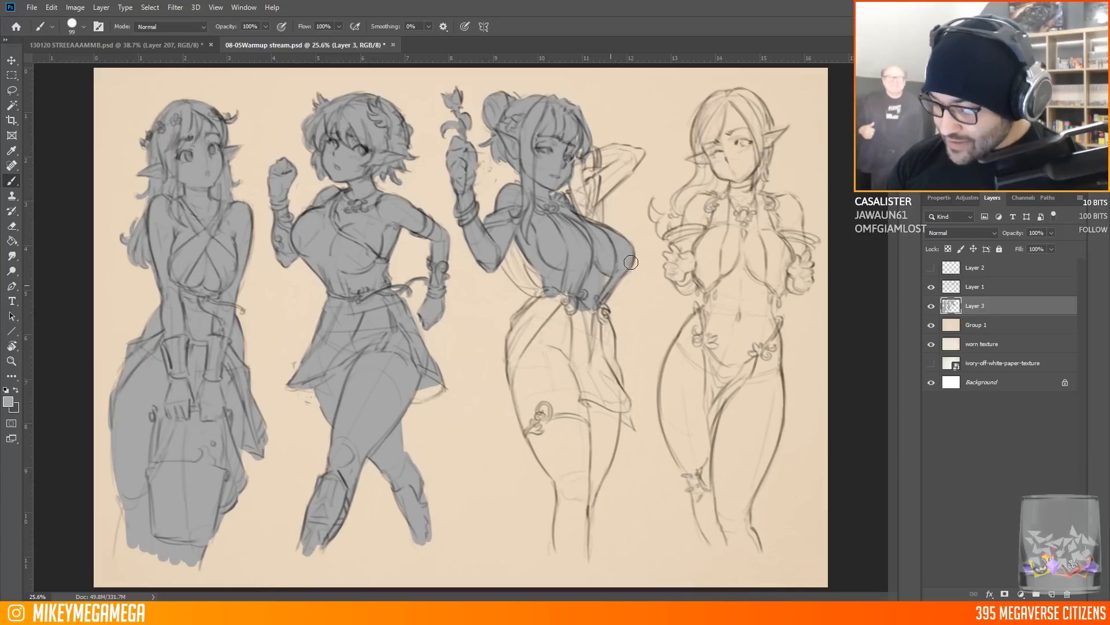
pyautogui.moveTo(513, 233); pyautogui.dragTo(541, 292)
pyautogui.moveTo(568, 196)
pyautogui.mouseDown()
pyautogui.moveTo(608, 180)
pyautogui.moveTo(574, 204)
pyautogui.moveTo(577, 141)
pyautogui.moveTo(595, 164)
pyautogui.moveTo(593, 151)
pyautogui.moveTo(628, 166)
pyautogui.mouseUp()
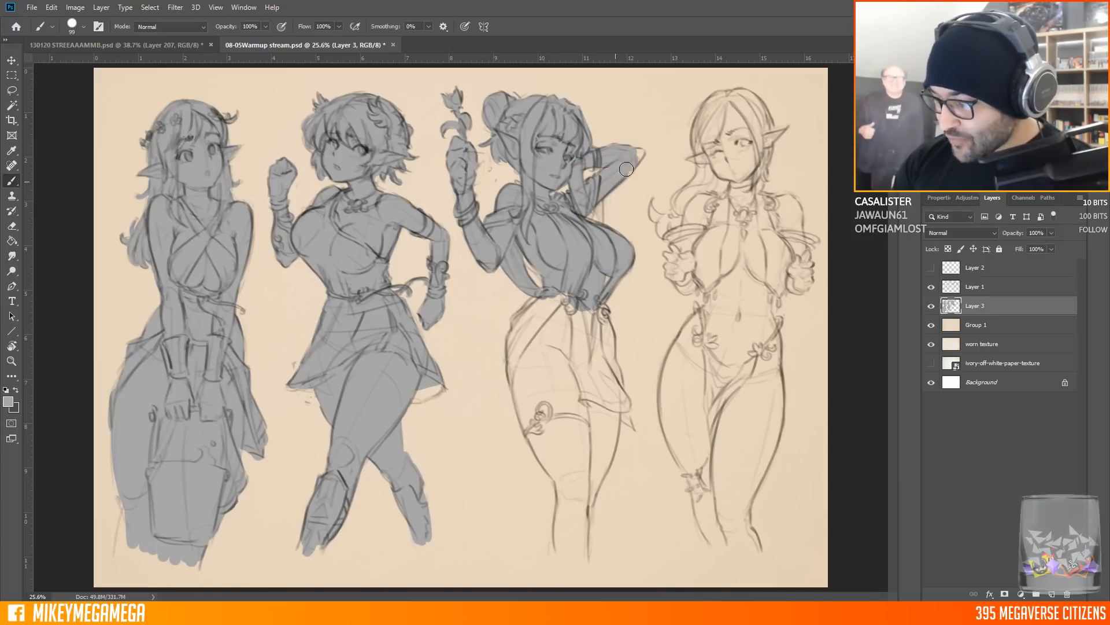
pyautogui.moveTo(599, 202); pyautogui.dragTo(590, 230)
# Fill the third figure's skirt and legs with flat grey
pyautogui.moveTo(587, 287)
pyautogui.mouseDown()
pyautogui.moveTo(545, 330)
pyautogui.moveTo(518, 321)
pyautogui.moveTo(551, 282)
pyautogui.moveTo(557, 301)
pyautogui.moveTo(511, 339)
pyautogui.moveTo(584, 549)
pyautogui.mouseUp()
pyautogui.moveTo(600, 301); pyautogui.dragTo(620, 396)
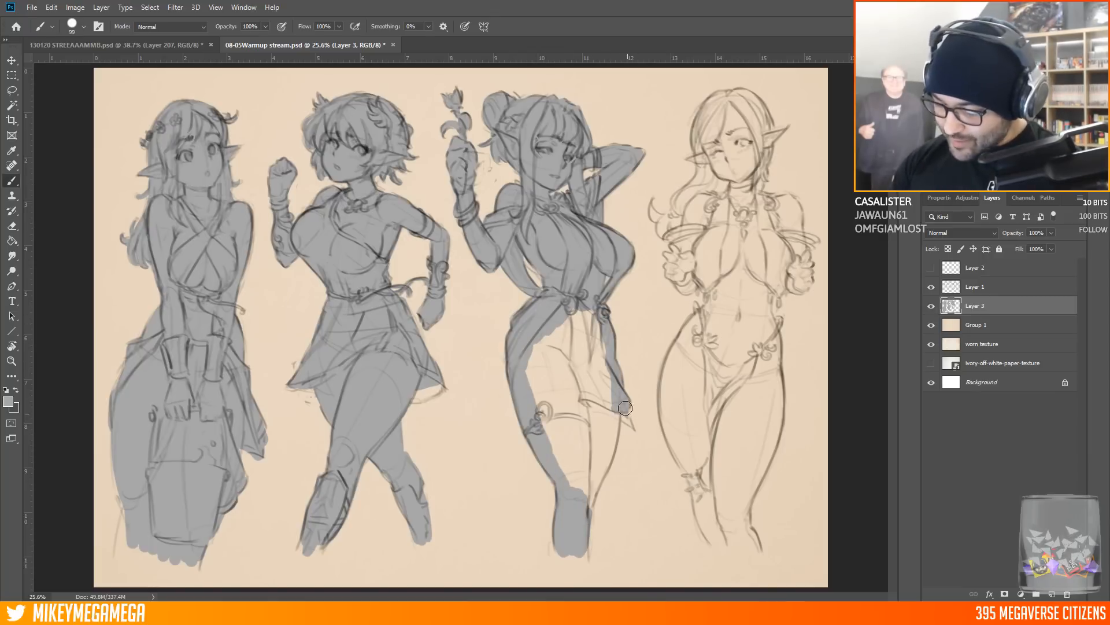
pyautogui.moveTo(571, 303)
pyautogui.mouseDown()
pyautogui.moveTo(607, 390)
pyautogui.moveTo(619, 472)
pyautogui.moveTo(561, 486)
pyautogui.mouseUp()
# Fill the fourth figure's hair, face, one arm and the adjoining side of her chest with flat grey on Layer 3
pyautogui.moveTo(726, 93)
pyautogui.mouseDown()
pyautogui.moveTo(700, 119)
pyautogui.moveTo(709, 174)
pyautogui.moveTo(680, 202)
pyautogui.mouseUp()
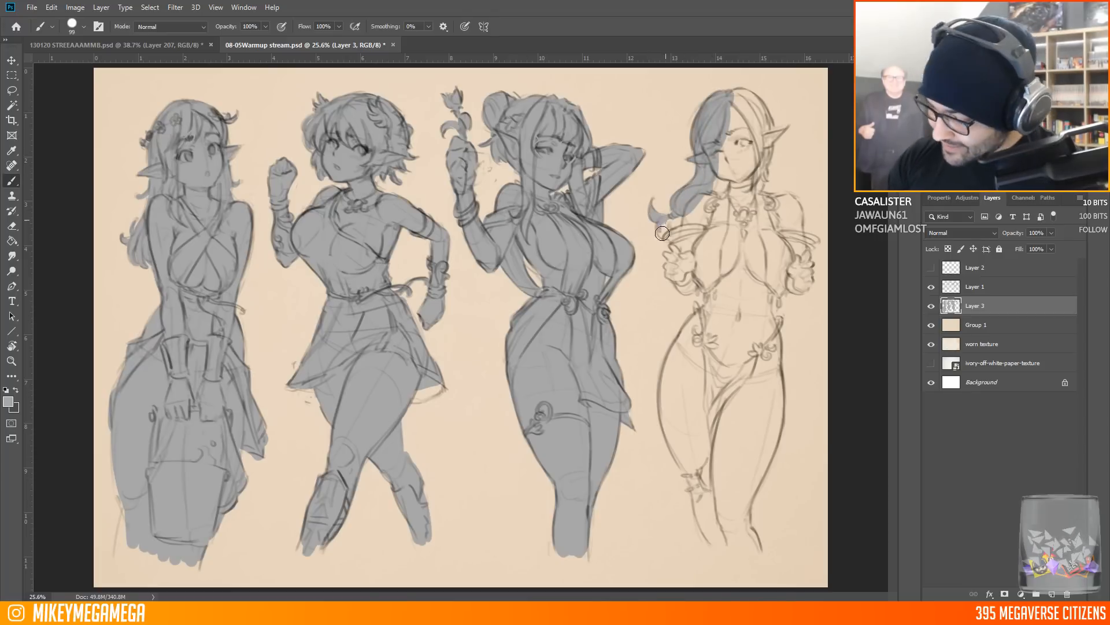
pyautogui.moveTo(694, 207); pyautogui.dragTo(689, 268)
pyautogui.moveTo(733, 168)
pyautogui.mouseDown()
pyautogui.moveTo(708, 214)
pyautogui.moveTo(731, 116)
pyautogui.moveTo(751, 96)
pyautogui.moveTo(764, 166)
pyautogui.moveTo(779, 133)
pyautogui.moveTo(720, 286)
pyautogui.mouseUp()
pyautogui.rightClick(552, 613)
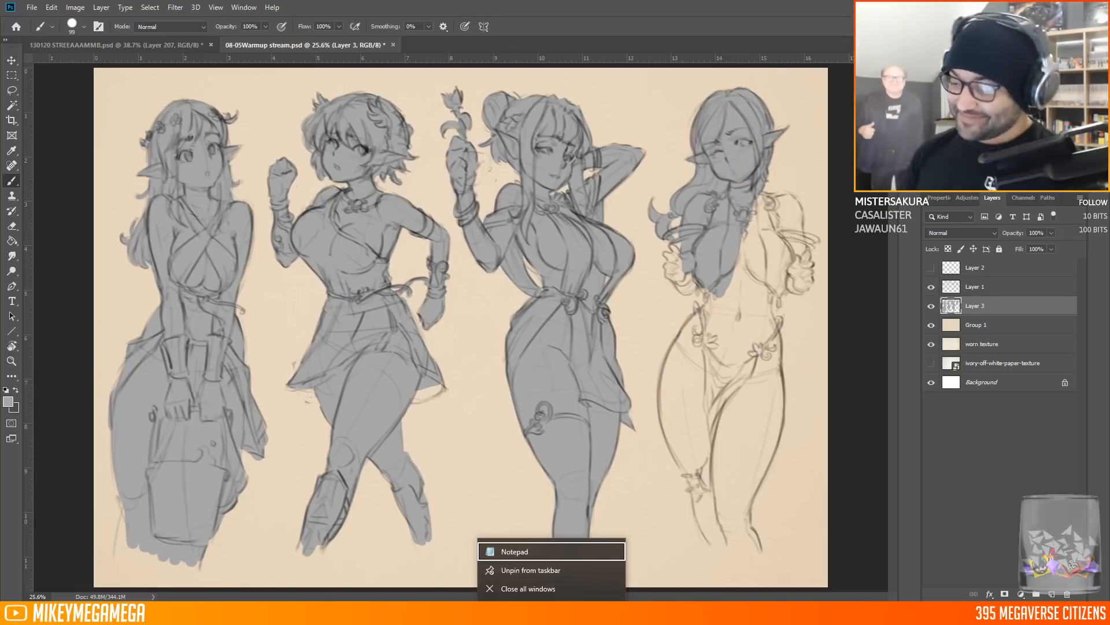
pyautogui.click(675, 251)
pyautogui.moveTo(677, 257)
pyautogui.mouseDown()
pyautogui.moveTo(749, 249)
pyautogui.moveTo(712, 295)
pyautogui.mouseUp()
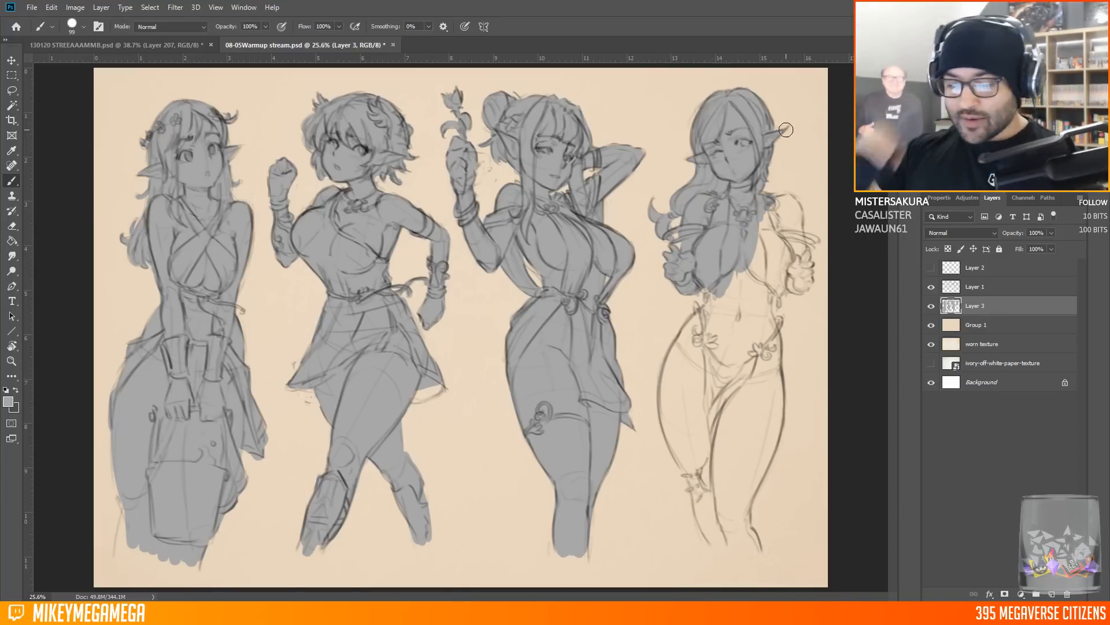
# Fill the rest of the fourth figure's torso, her other arm, hips and legs with flat grey
pyautogui.moveTo(728, 319)
pyautogui.mouseDown()
pyautogui.moveTo(721, 272)
pyautogui.moveTo(721, 336)
pyautogui.mouseUp()
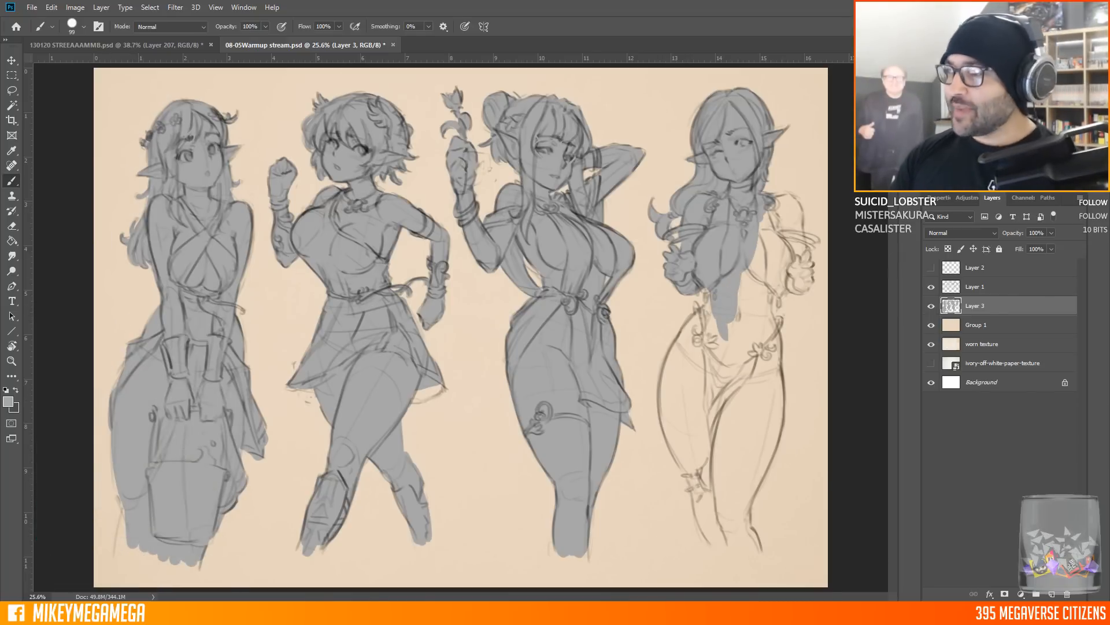
pyautogui.click(168, 45)
pyautogui.click(320, 47)
pyautogui.scroll(-1, 461, 327)
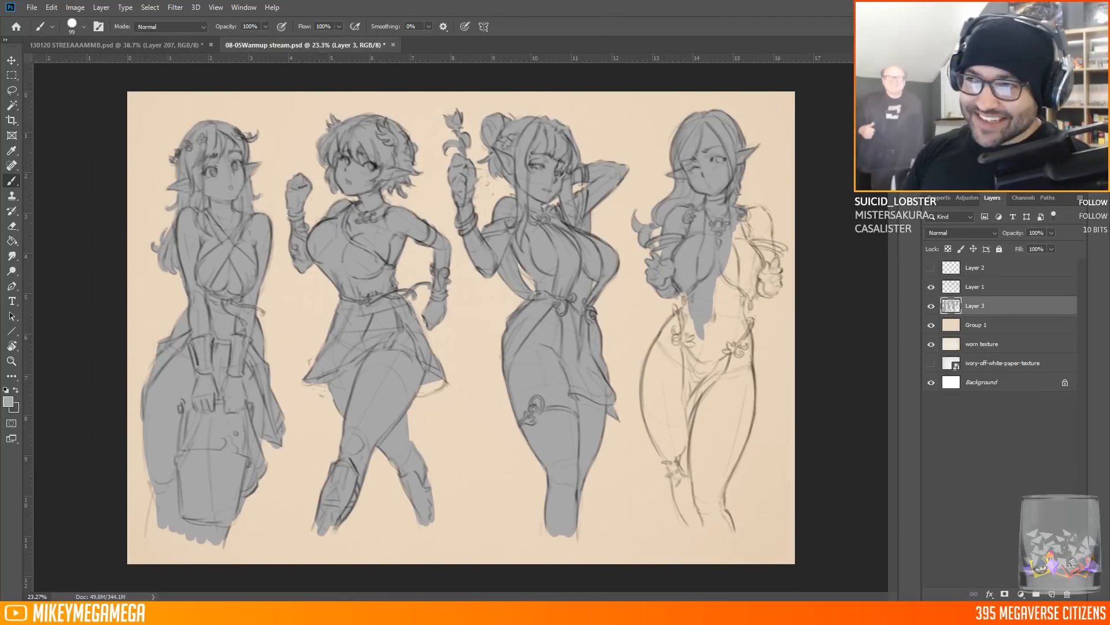
pyautogui.moveTo(714, 278)
pyautogui.mouseDown()
pyautogui.moveTo(762, 211)
pyautogui.moveTo(777, 254)
pyautogui.moveTo(672, 380)
pyautogui.mouseUp()
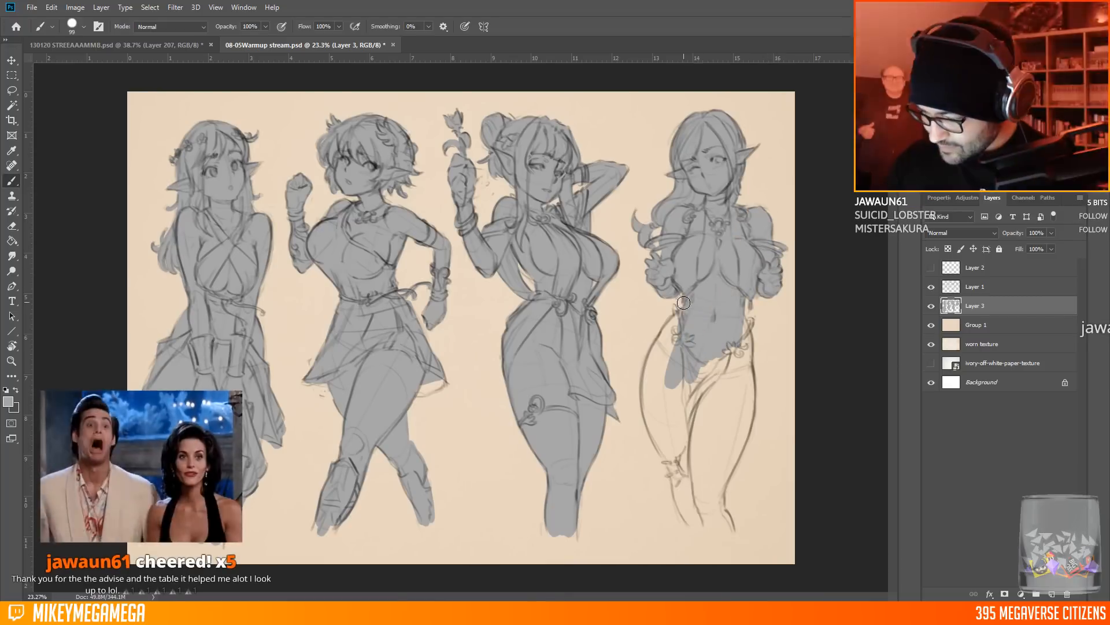
pyautogui.moveTo(660, 324)
pyautogui.mouseDown()
pyautogui.moveTo(650, 425)
pyautogui.moveTo(717, 523)
pyautogui.moveTo(725, 422)
pyautogui.mouseUp()
pyautogui.moveTo(747, 321)
pyautogui.mouseDown()
pyautogui.moveTo(748, 406)
pyautogui.moveTo(724, 342)
pyautogui.moveTo(709, 474)
pyautogui.mouseUp()
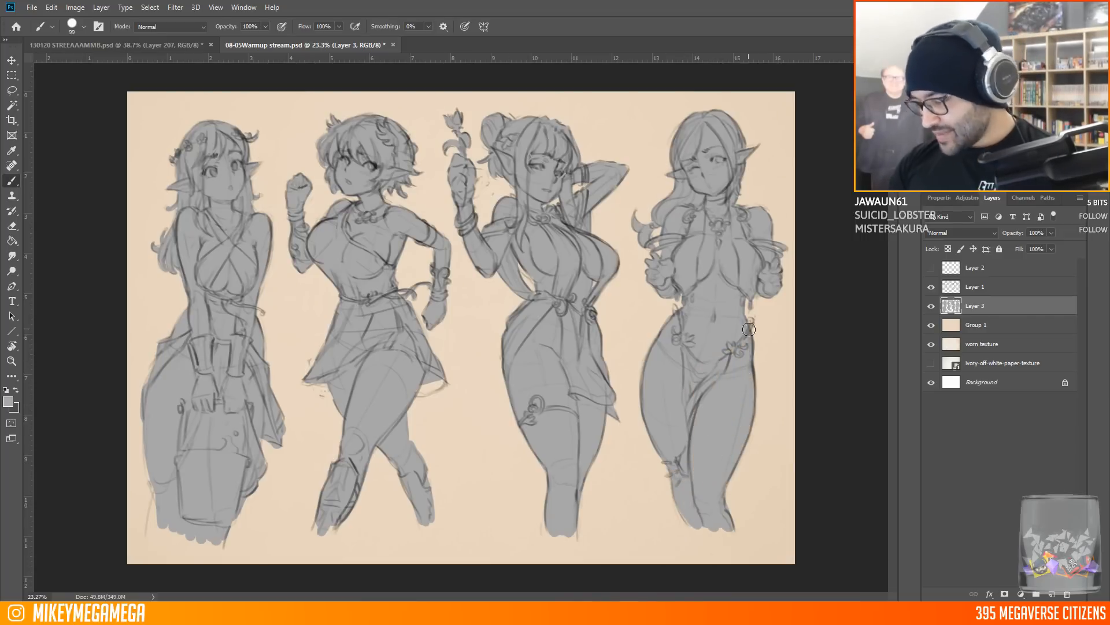
# Add a layer above Layer 1, fill it with white and lower its opacity to fade the sketch beneath
pyautogui.click(979, 286)
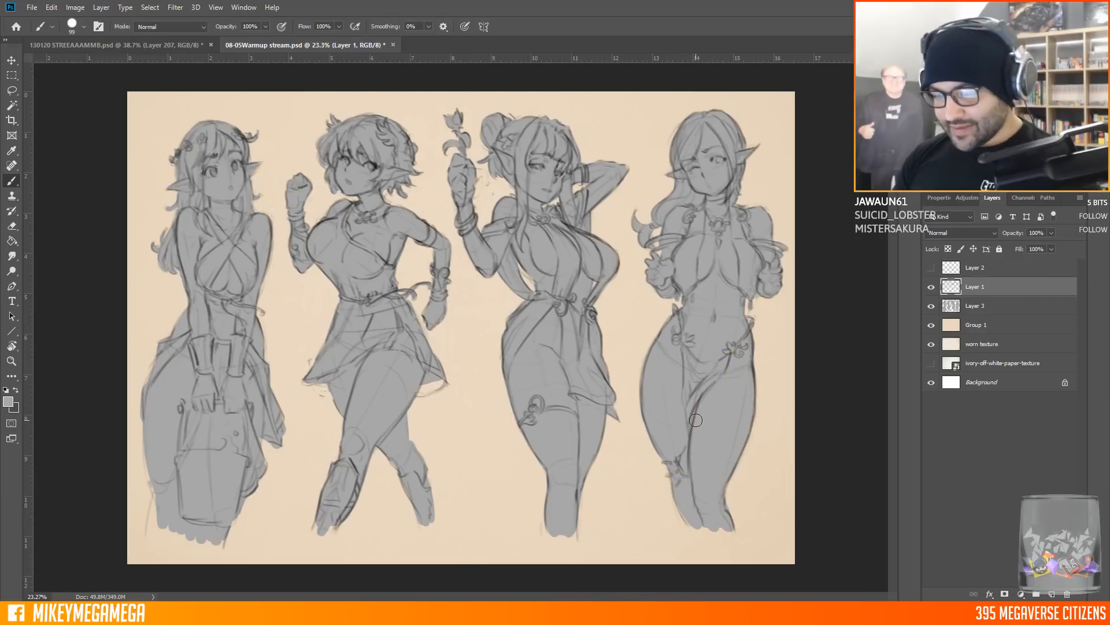
pyautogui.click(1052, 594)
pyautogui.press('d')
pyautogui.press('x')
pyautogui.press('g')
pyautogui.click(328, 298)
pyautogui.moveTo(1051, 233); pyautogui.dragTo(1033, 247)
# Add an empty line-art layer above the white veil and set up a black size 10 brush for inking
pyautogui.click(1052, 594)
pyautogui.click(8, 401)
pyautogui.click(682, 397)
pyautogui.click(942, 247)
pyautogui.click(14, 181)
pyautogui.click(84, 28)
pyautogui.doubleClick(79, 358)
pyautogui.rightClick(431, 213)
pyautogui.doubleClick(475, 212)
# Ink the first figure's eyes, eyebrows, nose and open mouth on Layer 5
pyautogui.scroll(9, 330, 162)
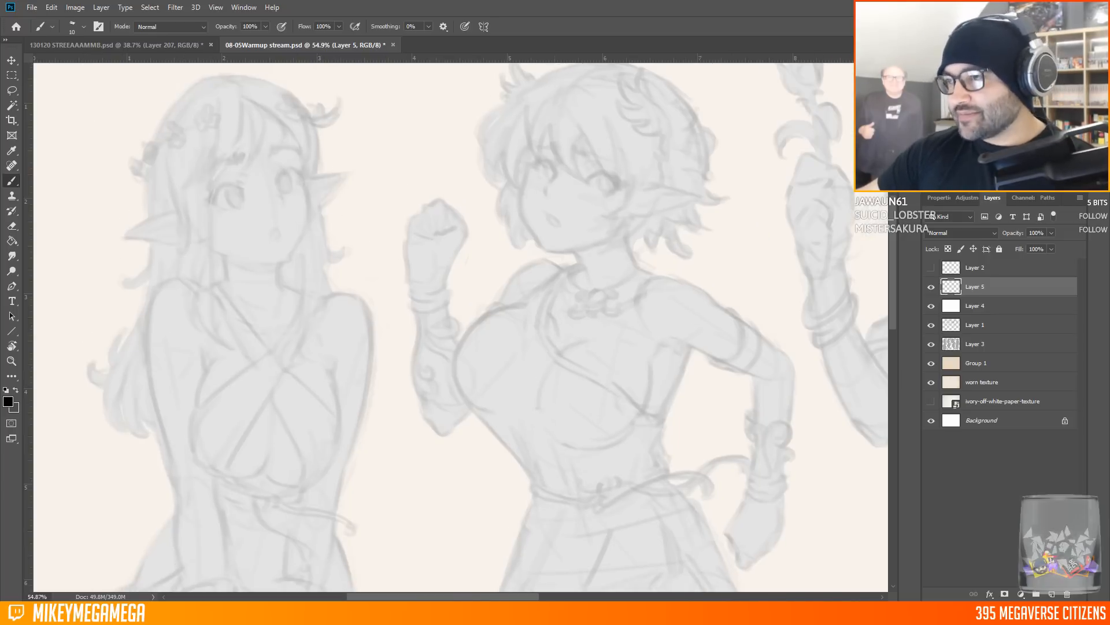
pyautogui.scroll(-9, 542, 322)
pyautogui.scroll(8, 219, 236)
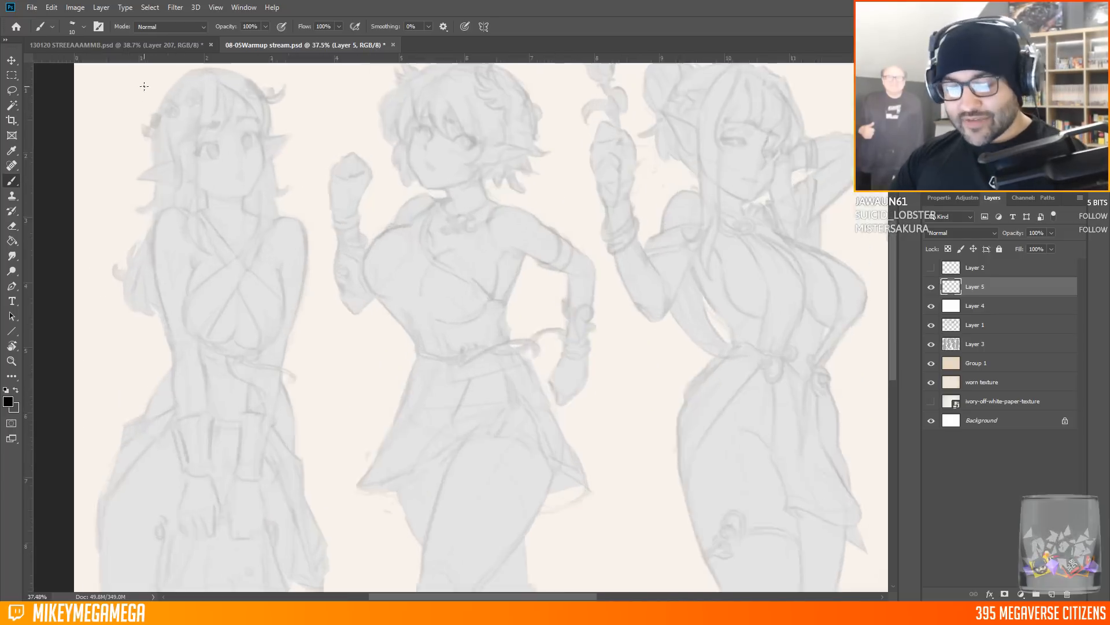
pyautogui.moveTo(235, 200); pyautogui.dragTo(249, 205)
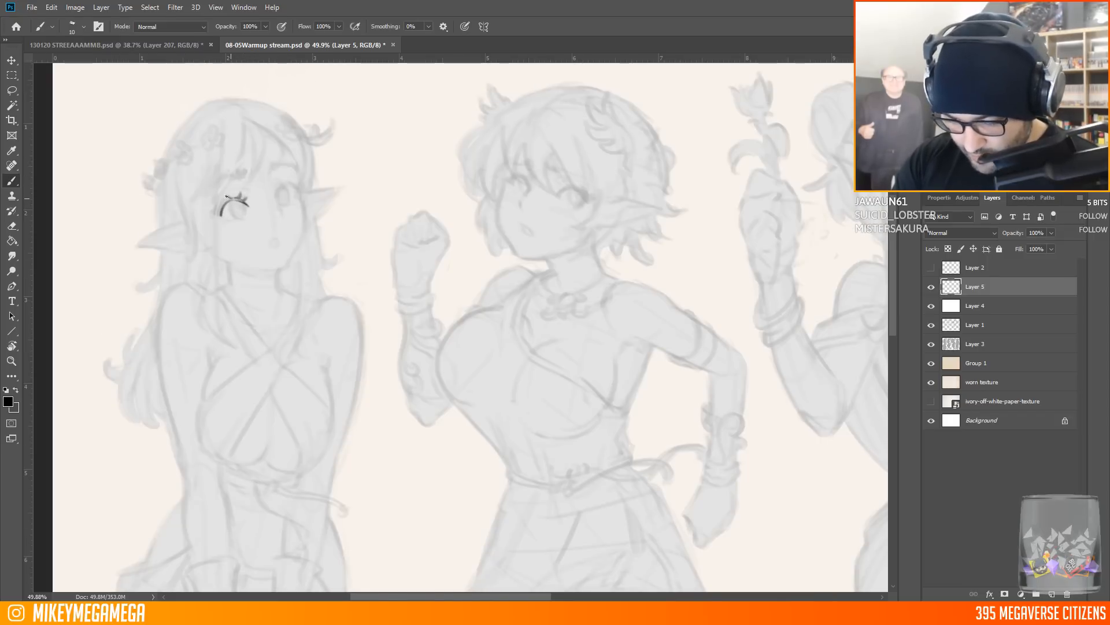
pyautogui.moveTo(215, 210); pyautogui.dragTo(209, 218)
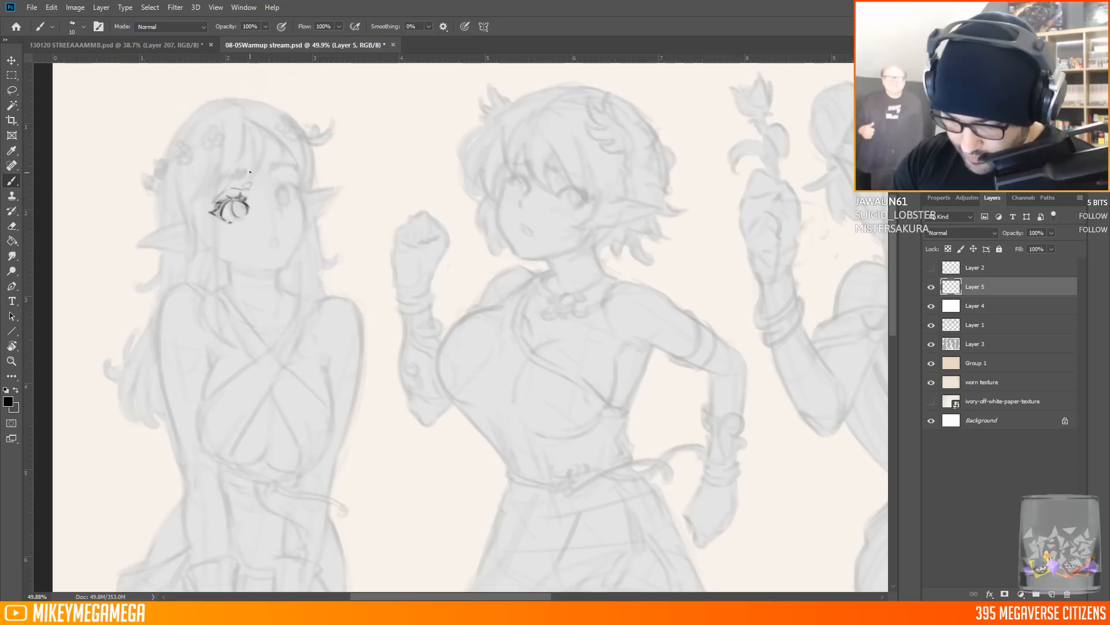
pyautogui.moveTo(284, 166)
pyautogui.mouseDown()
pyautogui.moveTo(298, 167)
pyautogui.moveTo(272, 183)
pyautogui.mouseUp()
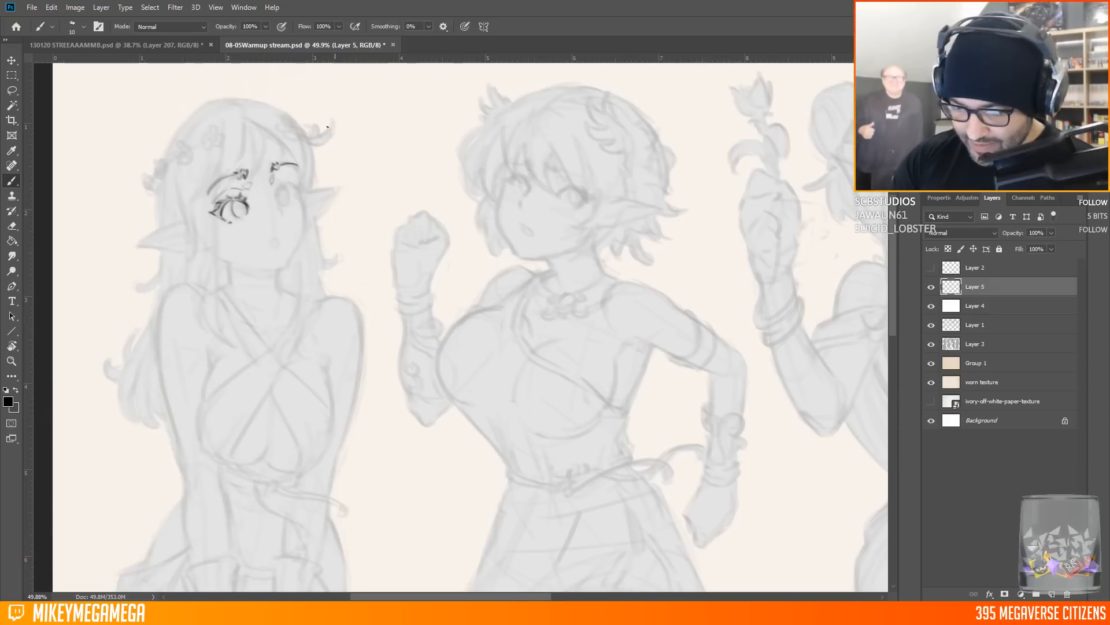
pyautogui.moveTo(276, 199); pyautogui.dragTo(301, 183)
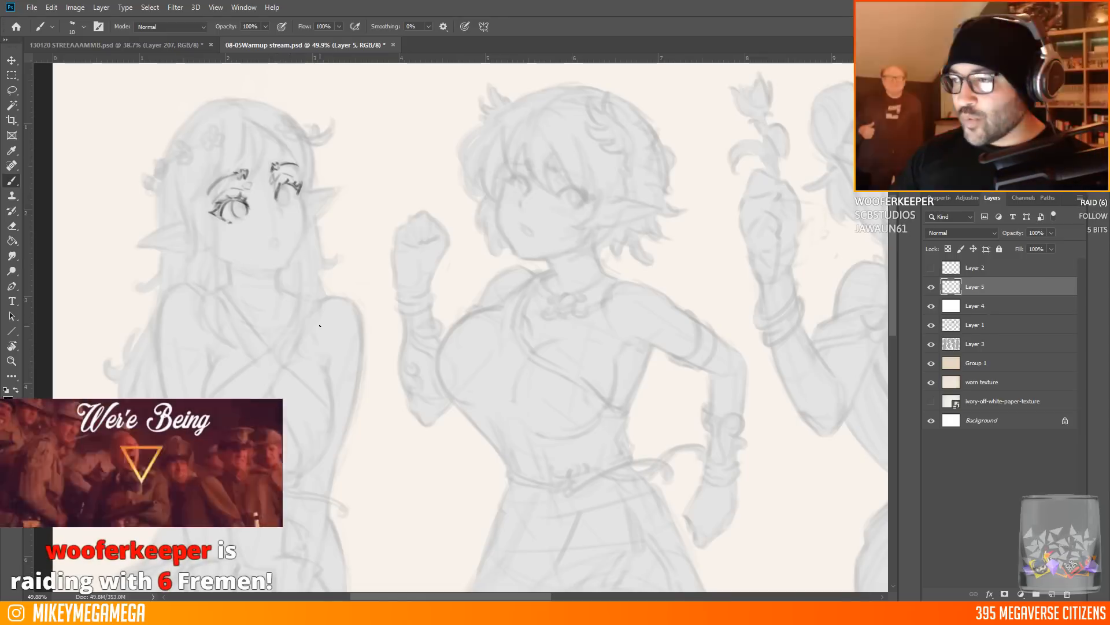
pyautogui.moveTo(279, 203); pyautogui.dragTo(289, 204)
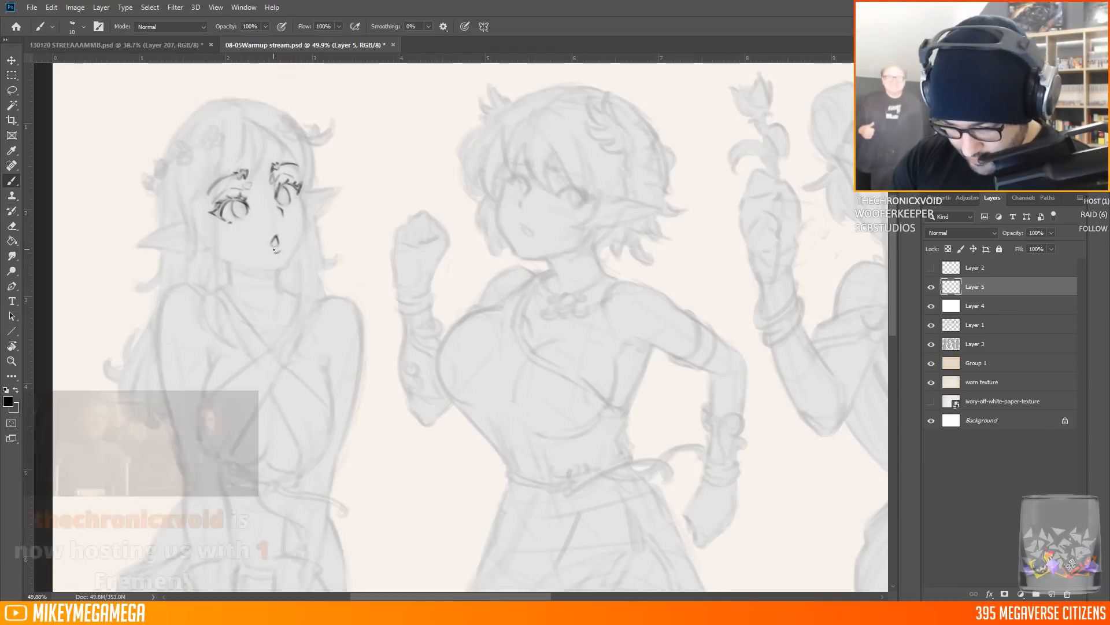
pyautogui.moveTo(282, 188)
pyautogui.mouseDown()
pyautogui.moveTo(254, 226)
pyautogui.moveTo(295, 192)
pyautogui.moveTo(264, 196)
pyautogui.mouseUp()
# Lasso the first figure's nearer inked eye, transform it slightly and deselect
pyautogui.click(12, 91)
pyautogui.hotkey('ctrl', 't')
pyautogui.press('Return')
pyautogui.click(412, 210)
pyautogui.hotkey('ctrl', 'd')
pyautogui.press('b')
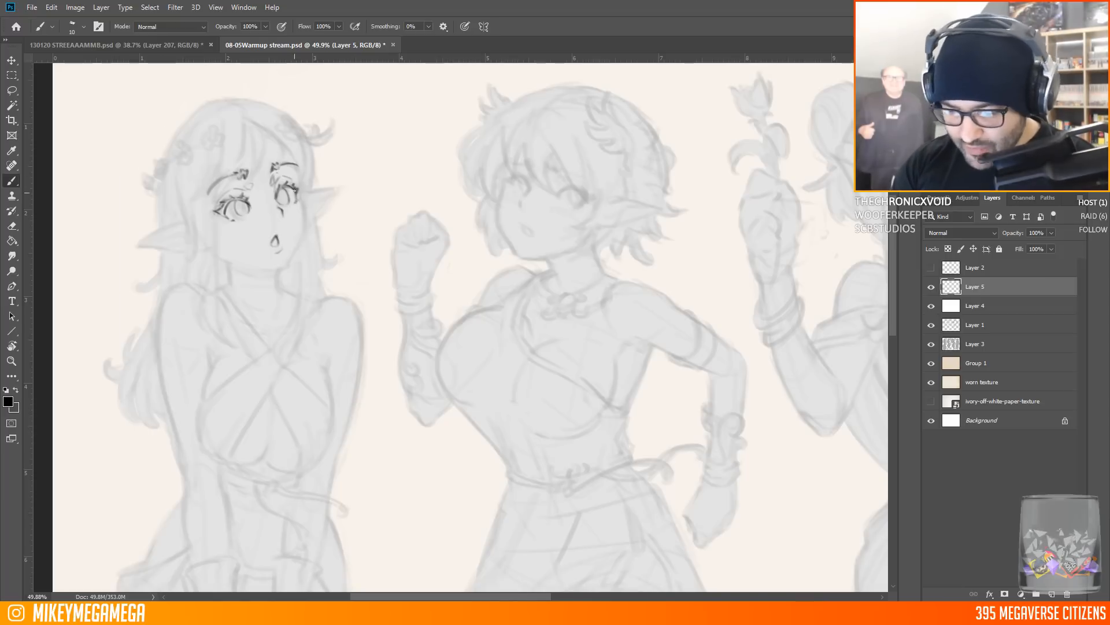
# Ink the irises of the first figure's eyes and draw a small flower outline beside her head
pyautogui.moveTo(286, 190); pyautogui.dragTo(283, 204)
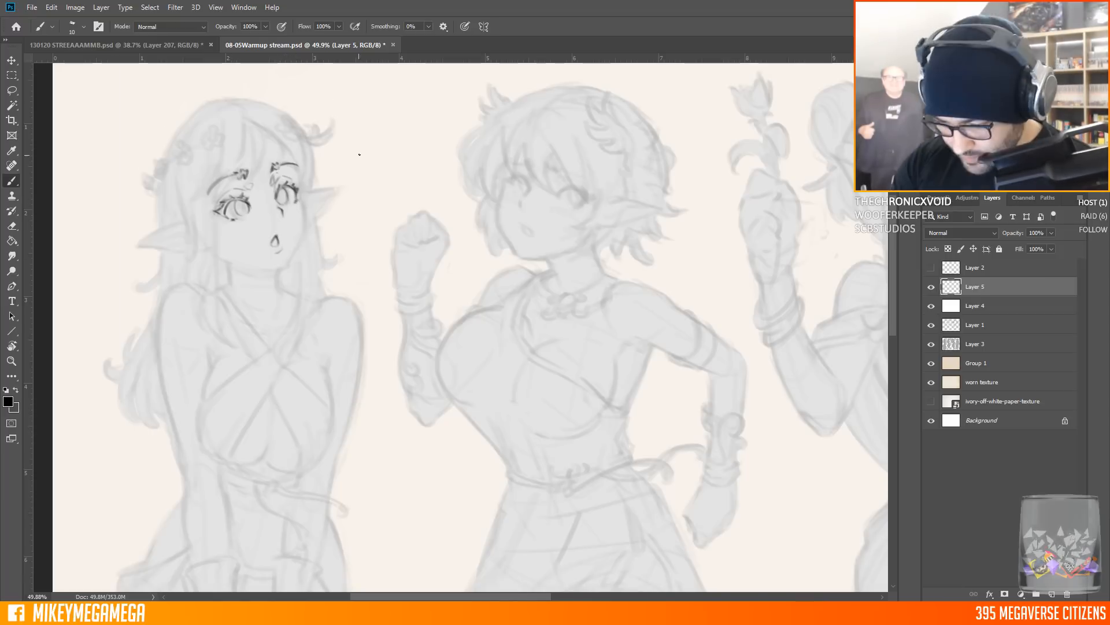
pyautogui.moveTo(328, 154)
pyautogui.mouseDown()
pyautogui.moveTo(346, 173)
pyautogui.moveTo(363, 167)
pyautogui.mouseUp()
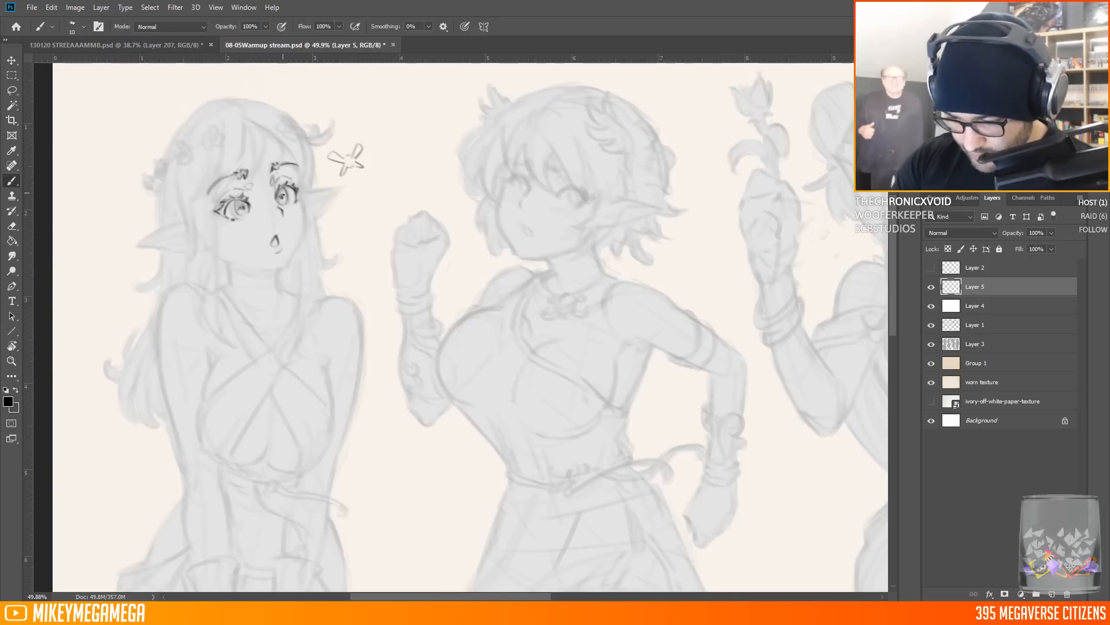
# Flip the canvas horizontally and nudge the first figure's inked facial features with a lasso selection
pyautogui.click(73, 11)
pyautogui.click(200, 166)
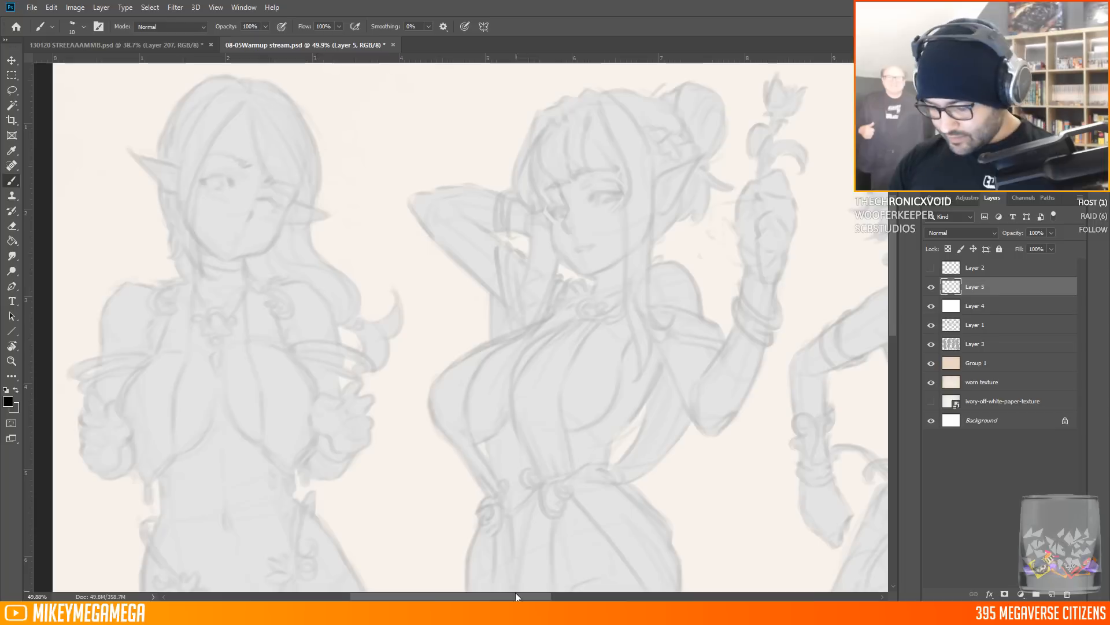
pyautogui.moveTo(810, 148); pyautogui.dragTo(342, 142)
pyautogui.scroll(2, 339, 139)
pyautogui.click(12, 91)
pyautogui.moveTo(554, 191)
pyautogui.mouseDown()
pyautogui.moveTo(436, 174)
pyautogui.moveTo(553, 192)
pyautogui.mouseUp()
pyautogui.click(11, 60)
pyautogui.moveTo(549, 200); pyautogui.dragTo(545, 204)
pyautogui.click(12, 75)
pyautogui.click(491, 141)
pyautogui.press('b')
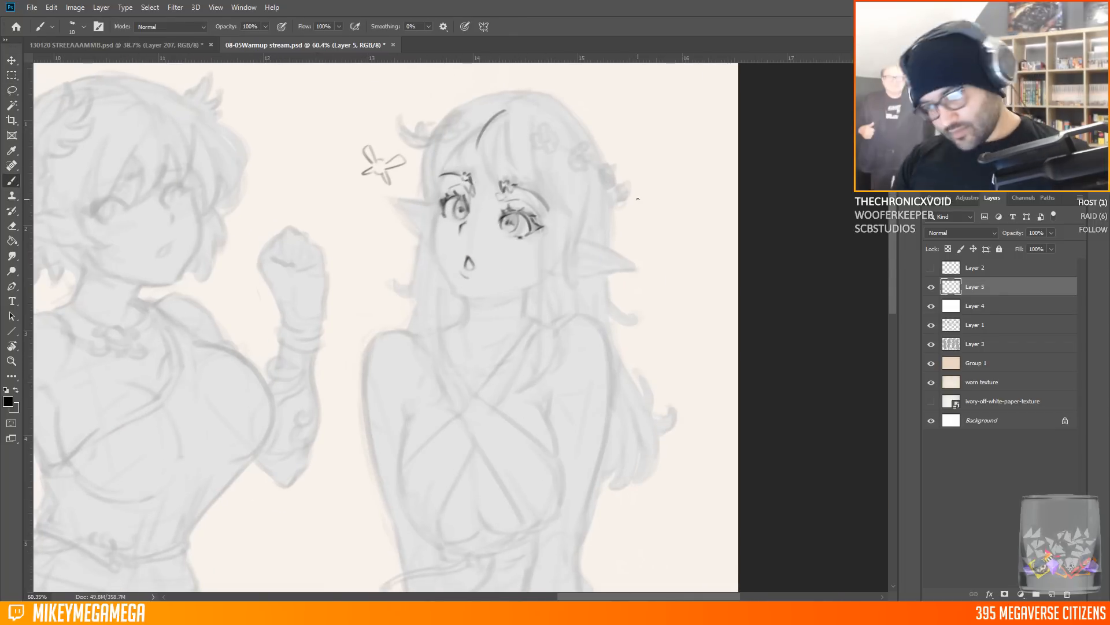
# Ink the first figure's fringe strands, the crown of her hair and the curl over her forehead
pyautogui.moveTo(503, 116); pyautogui.dragTo(467, 195)
pyautogui.moveTo(533, 101)
pyautogui.mouseDown()
pyautogui.moveTo(602, 141)
pyautogui.moveTo(621, 189)
pyautogui.mouseUp()
pyautogui.moveTo(462, 123)
pyautogui.mouseDown()
pyautogui.moveTo(428, 143)
pyautogui.moveTo(432, 206)
pyautogui.mouseUp()
pyautogui.moveTo(440, 140); pyautogui.dragTo(434, 187)
pyautogui.moveTo(508, 199); pyautogui.dragTo(500, 145)
pyautogui.moveTo(503, 119); pyautogui.dragTo(539, 219)
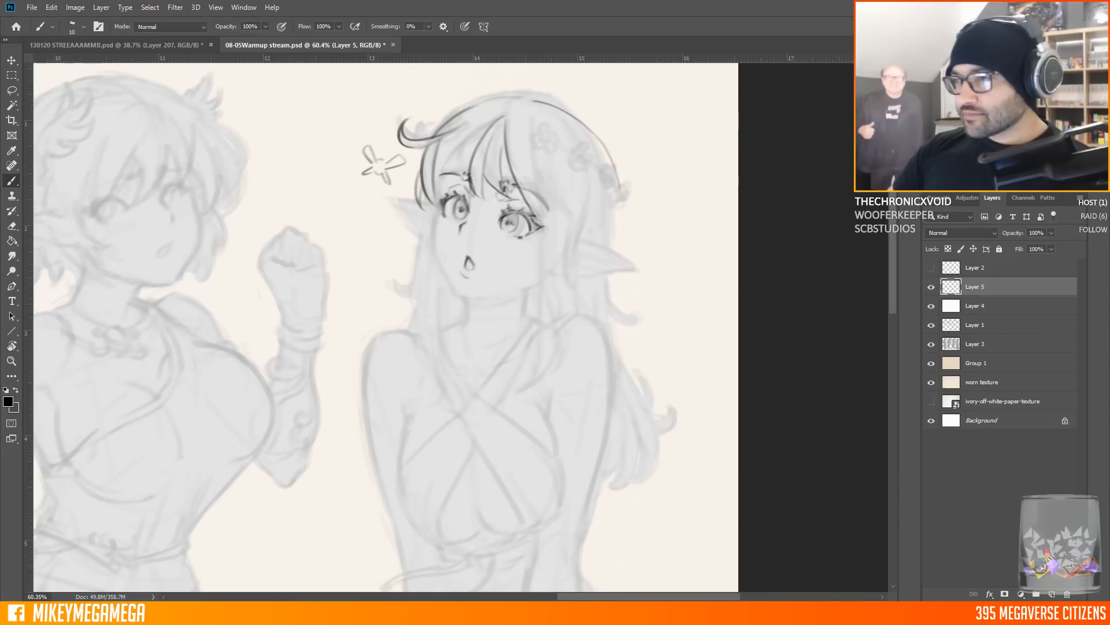
# Switch to the browser to view the winged character line drawing on Instagram, and return to Photoshop
pyautogui.moveTo(1109, 81); pyautogui.dragTo(463, 82)
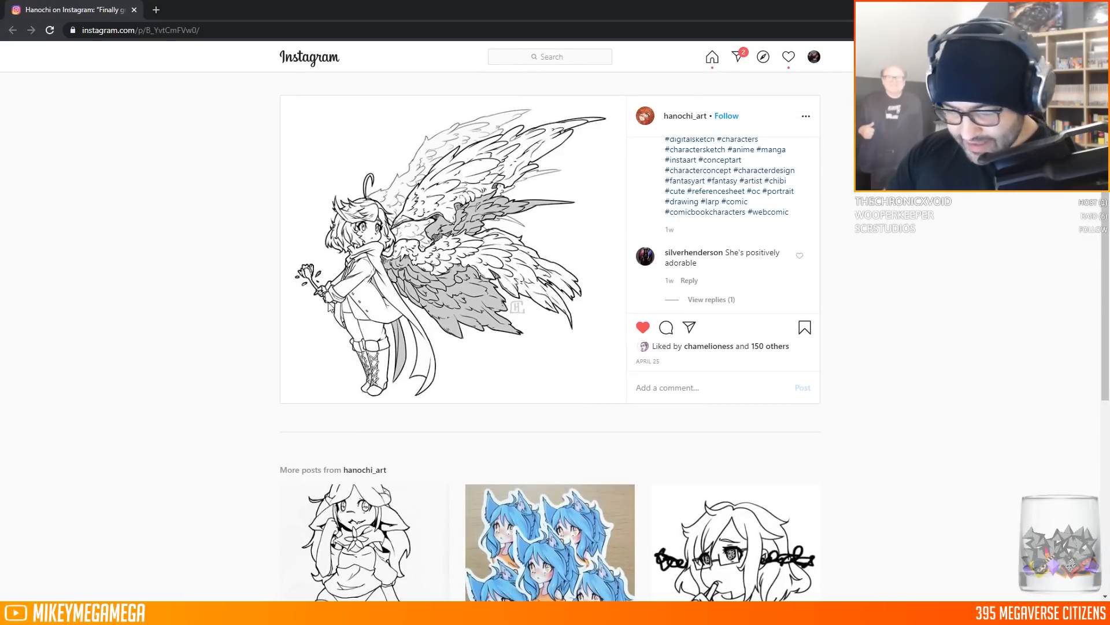
pyautogui.hotkey('alt', 'Tab')
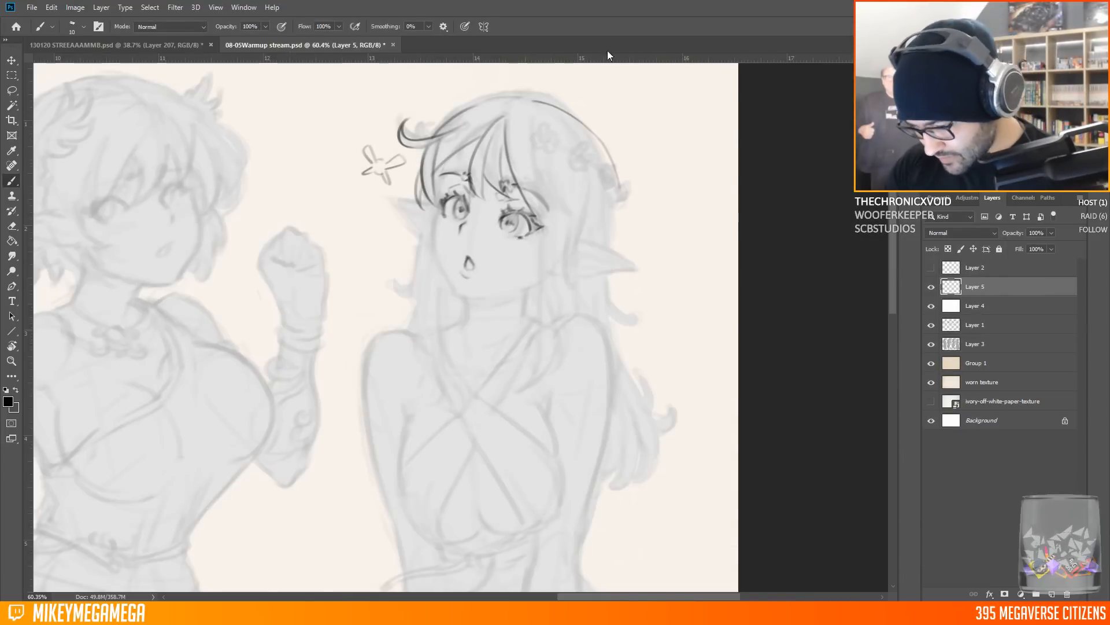
# Ink the first figure's parting strand, the hair on the far side of her face, and her cheek and jawline
pyautogui.moveTo(534, 115); pyautogui.dragTo(541, 263)
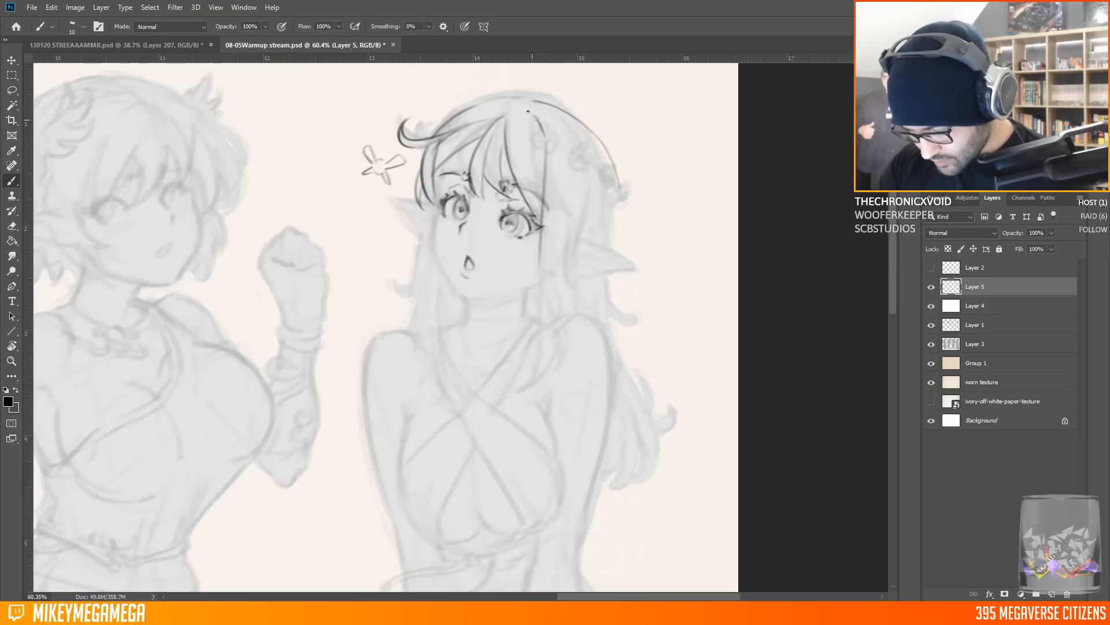
pyautogui.moveTo(424, 206)
pyautogui.mouseDown()
pyautogui.moveTo(412, 302)
pyautogui.moveTo(414, 282)
pyautogui.mouseUp()
pyautogui.moveTo(411, 292); pyautogui.dragTo(408, 327)
pyautogui.moveTo(416, 254); pyautogui.dragTo(421, 337)
pyautogui.moveTo(435, 185)
pyautogui.mouseDown()
pyautogui.moveTo(435, 260)
pyautogui.moveTo(456, 290)
pyautogui.mouseUp()
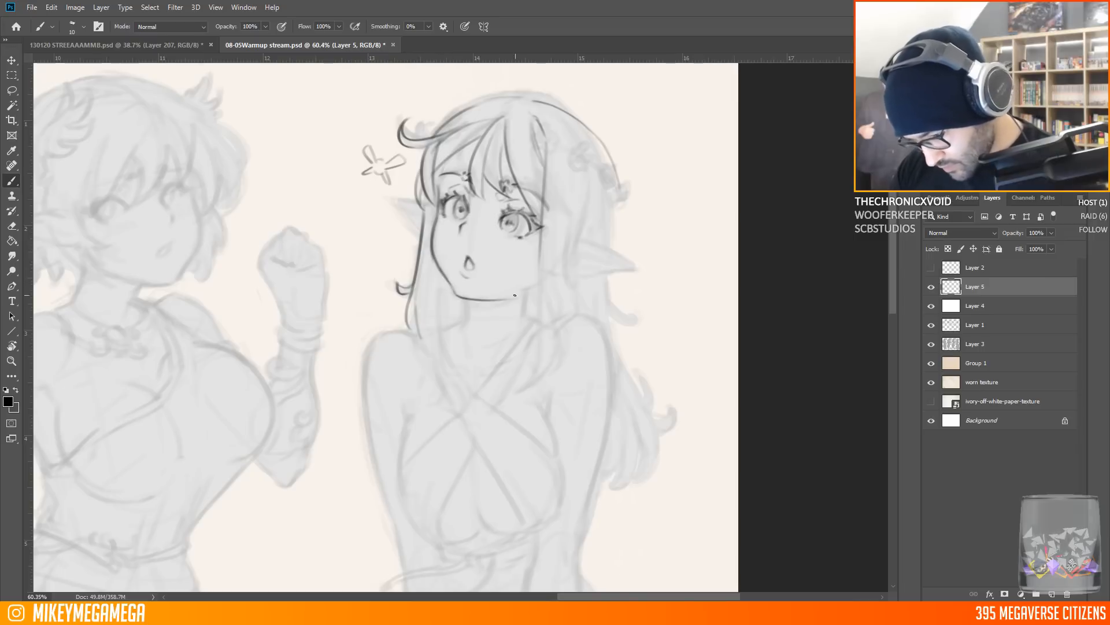
# Ink the long hair locks falling to the first figure's shoulders on both sides of her face, plus her neck line
pyautogui.moveTo(542, 233)
pyautogui.mouseDown()
pyautogui.moveTo(531, 315)
pyautogui.moveTo(540, 220)
pyautogui.moveTo(542, 312)
pyautogui.moveTo(559, 287)
pyautogui.moveTo(518, 391)
pyautogui.mouseUp()
pyautogui.moveTo(552, 287); pyautogui.dragTo(555, 385)
pyautogui.moveTo(575, 311); pyautogui.dragTo(561, 376)
pyautogui.moveTo(420, 334); pyautogui.dragTo(444, 380)
pyautogui.moveTo(428, 345); pyautogui.dragTo(435, 367)
pyautogui.moveTo(431, 252); pyautogui.dragTo(451, 361)
pyautogui.moveTo(442, 278)
pyautogui.mouseDown()
pyautogui.moveTo(441, 325)
pyautogui.moveTo(461, 310)
pyautogui.mouseUp()
pyautogui.moveTo(576, 132)
pyautogui.mouseDown()
pyautogui.moveTo(577, 298)
pyautogui.moveTo(597, 290)
pyautogui.mouseUp()
pyautogui.moveTo(580, 230); pyautogui.dragTo(569, 276)
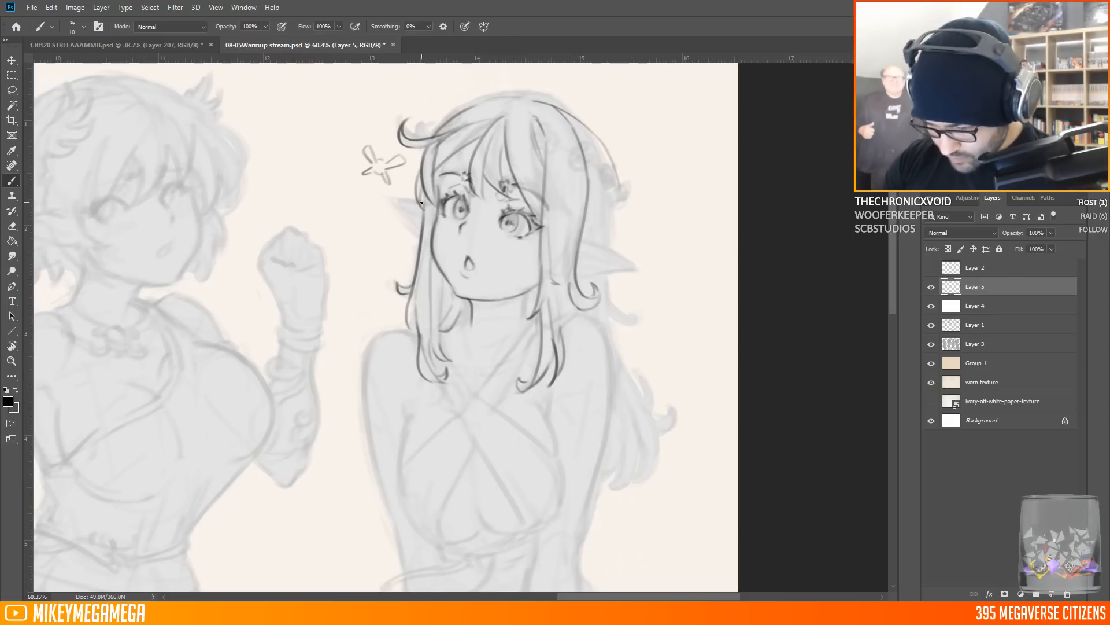
# Ink the first figure's far pointed ear and redraw the outer outline of her hair at the back and crown
pyautogui.moveTo(398, 199); pyautogui.dragTo(420, 226)
pyautogui.moveTo(614, 169); pyautogui.dragTo(616, 231)
pyautogui.hotkey('ctrl', 'z')
pyautogui.moveTo(599, 142); pyautogui.dragTo(614, 242)
pyautogui.moveTo(461, 112)
pyautogui.mouseDown()
pyautogui.moveTo(541, 98)
pyautogui.moveTo(474, 116)
pyautogui.mouseUp()
pyautogui.hotkey('ctrl', 'z')
pyautogui.moveTo(528, 101); pyautogui.dragTo(489, 106)
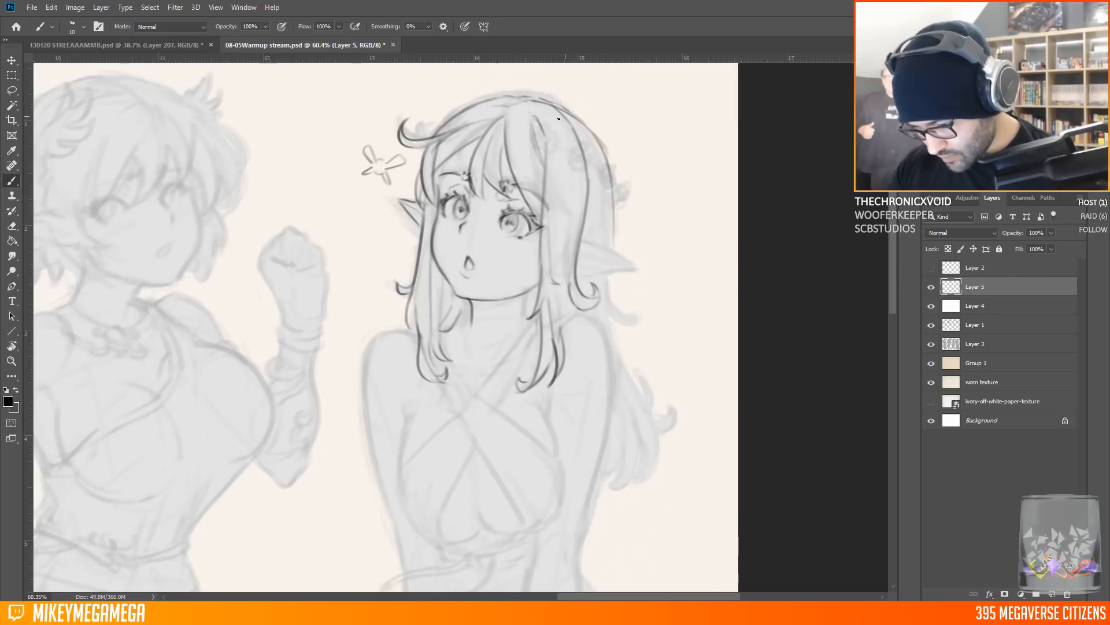
# Lasso the first figure's whole inked head on Layer 5 and shift it slightly toward the second figure
pyautogui.press('l')
pyautogui.press('v')
pyautogui.hotkey('ctrl', 'd')
pyautogui.press('m')
pyautogui.press('b')
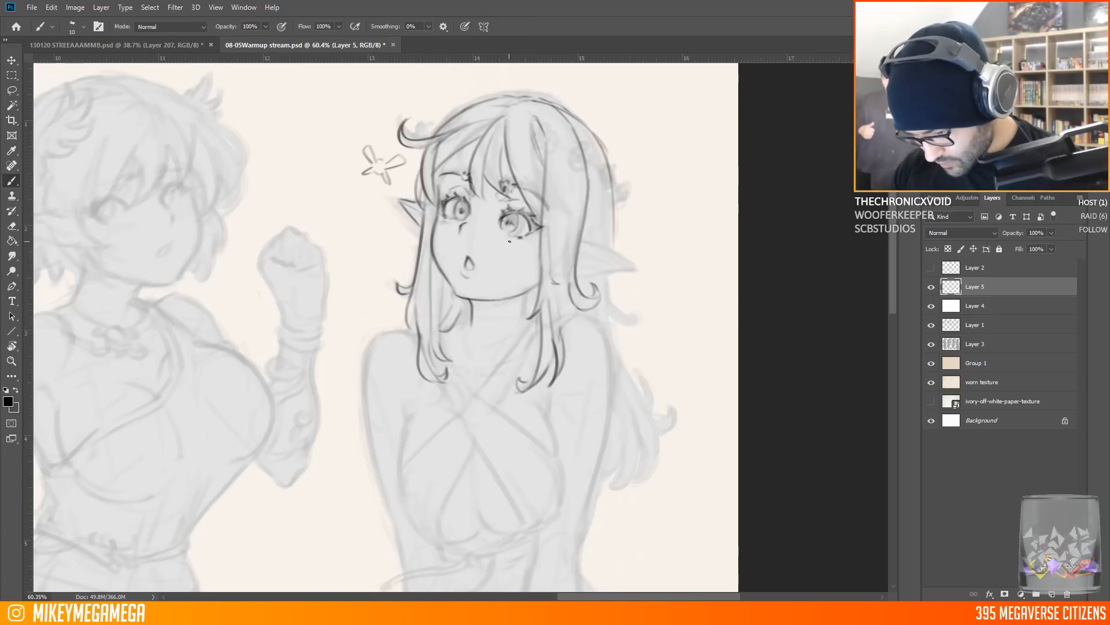
pyautogui.press('l')
pyautogui.moveTo(405, 98); pyautogui.dragTo(376, 347)
pyautogui.press('v')
pyautogui.moveTo(614, 183); pyautogui.dragTo(608, 181)
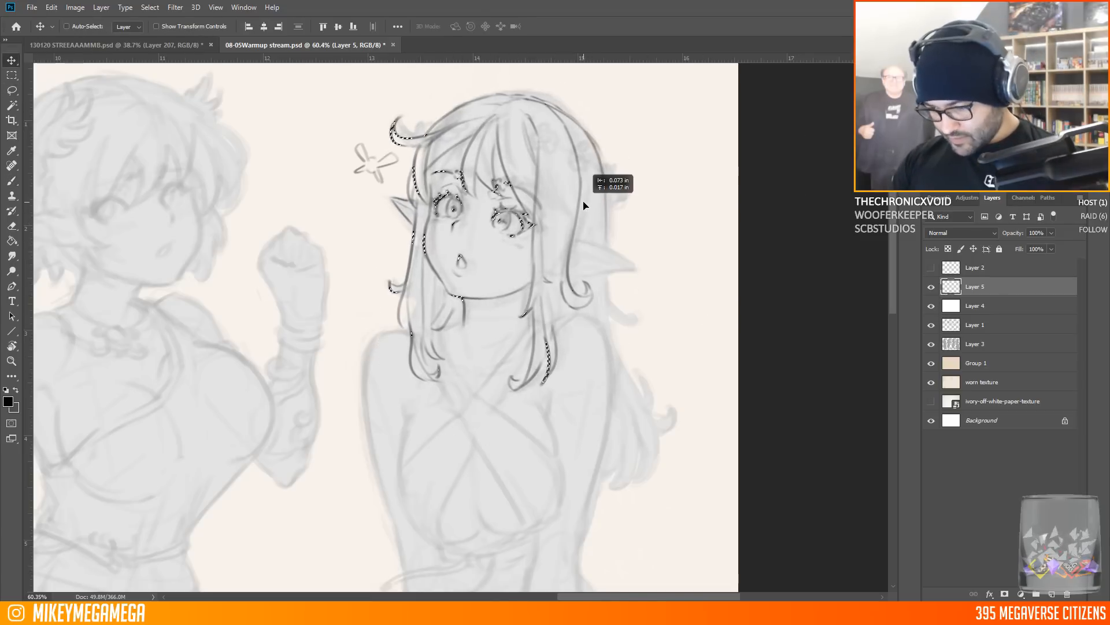
# Lasso the first figure's grey head fill on Layer 3, shift it to match the moved line art and deselect
pyautogui.click(13, 91)
pyautogui.moveTo(453, 85)
pyautogui.mouseDown()
pyautogui.moveTo(379, 215)
pyautogui.moveTo(495, 90)
pyautogui.moveTo(461, 86)
pyautogui.mouseUp()
pyautogui.click(975, 344)
pyautogui.press('v')
pyautogui.moveTo(615, 204); pyautogui.dragTo(607, 208)
pyautogui.press('l')
pyautogui.click(580, 224)
pyautogui.click(14, 184)
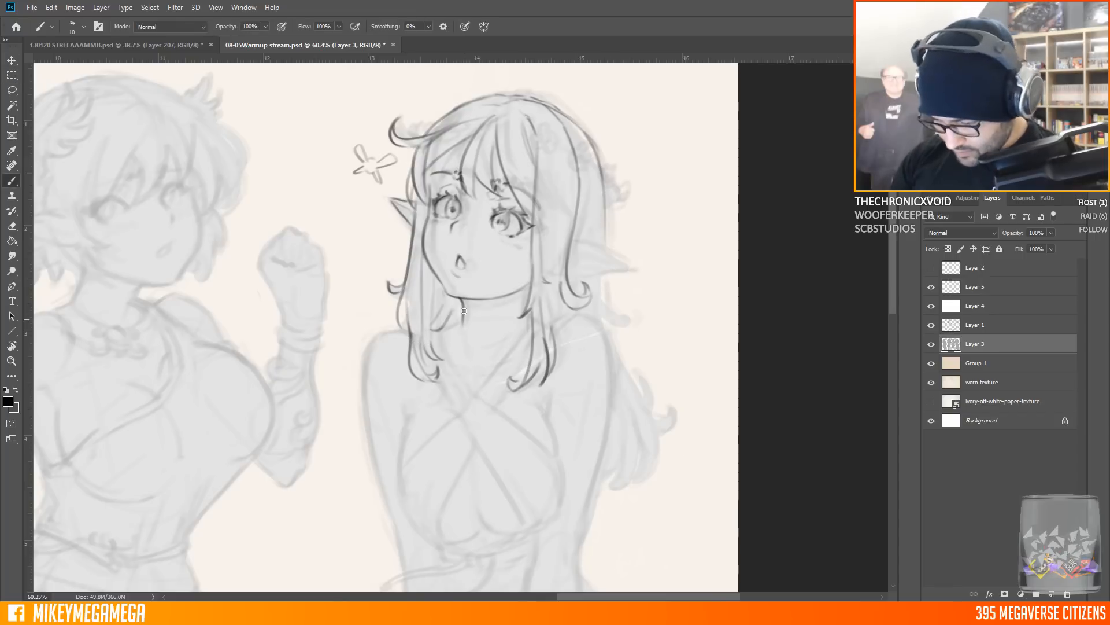
# Ink the first figure's neck, one side of her wrapped chest, and the adjacent shoulder and upper arm on Layer 5
pyautogui.click(975, 287)
pyautogui.moveTo(462, 299)
pyautogui.mouseDown()
pyautogui.moveTo(475, 339)
pyautogui.moveTo(442, 349)
pyautogui.mouseUp()
pyautogui.scroll(-3, 405, 375)
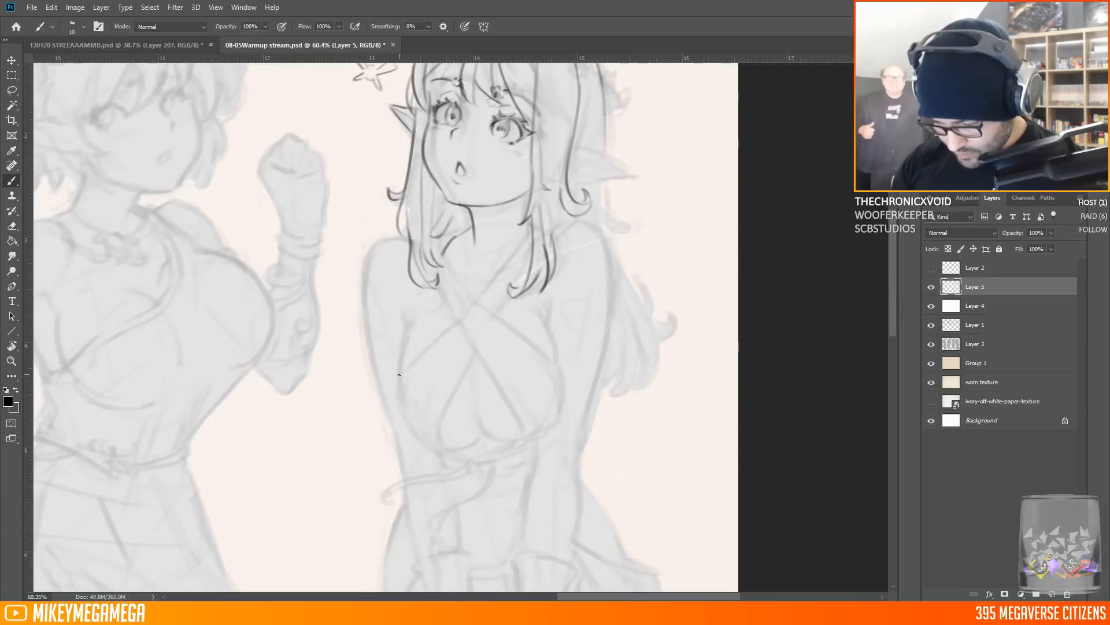
pyautogui.moveTo(398, 378)
pyautogui.mouseDown()
pyautogui.moveTo(446, 325)
pyautogui.moveTo(447, 457)
pyautogui.mouseUp()
pyautogui.moveTo(402, 417)
pyautogui.mouseDown()
pyautogui.moveTo(407, 377)
pyautogui.moveTo(410, 428)
pyautogui.moveTo(444, 456)
pyautogui.mouseUp()
pyautogui.moveTo(398, 374); pyautogui.dragTo(411, 325)
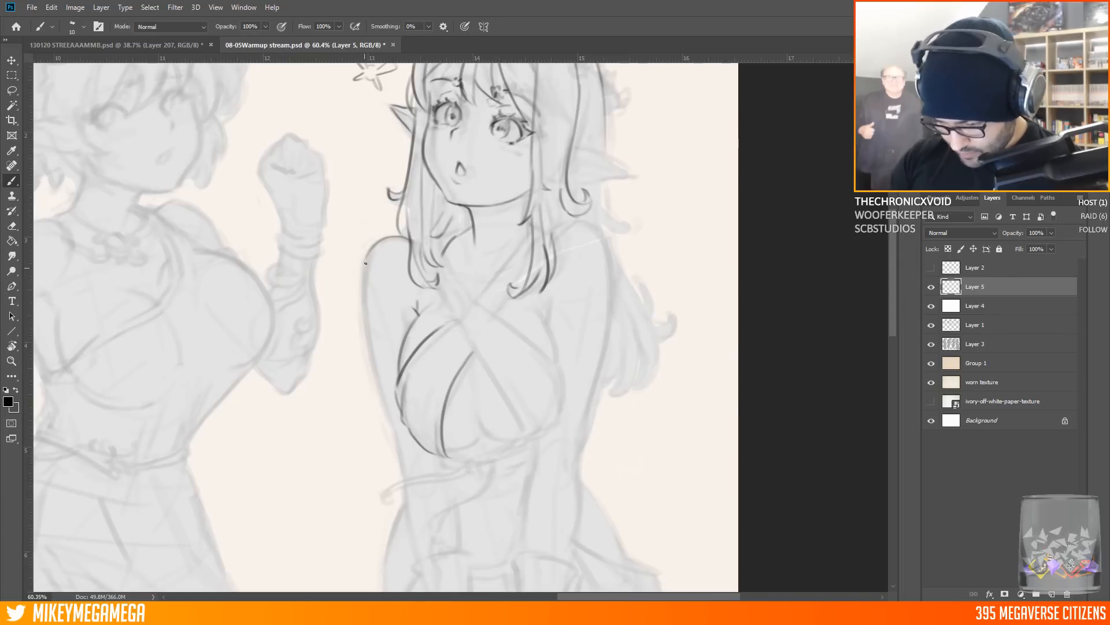
pyautogui.moveTo(367, 253); pyautogui.dragTo(382, 422)
# Flip the canvas horizontally back to its original orientation
pyautogui.scroll(-3, 387, 171)
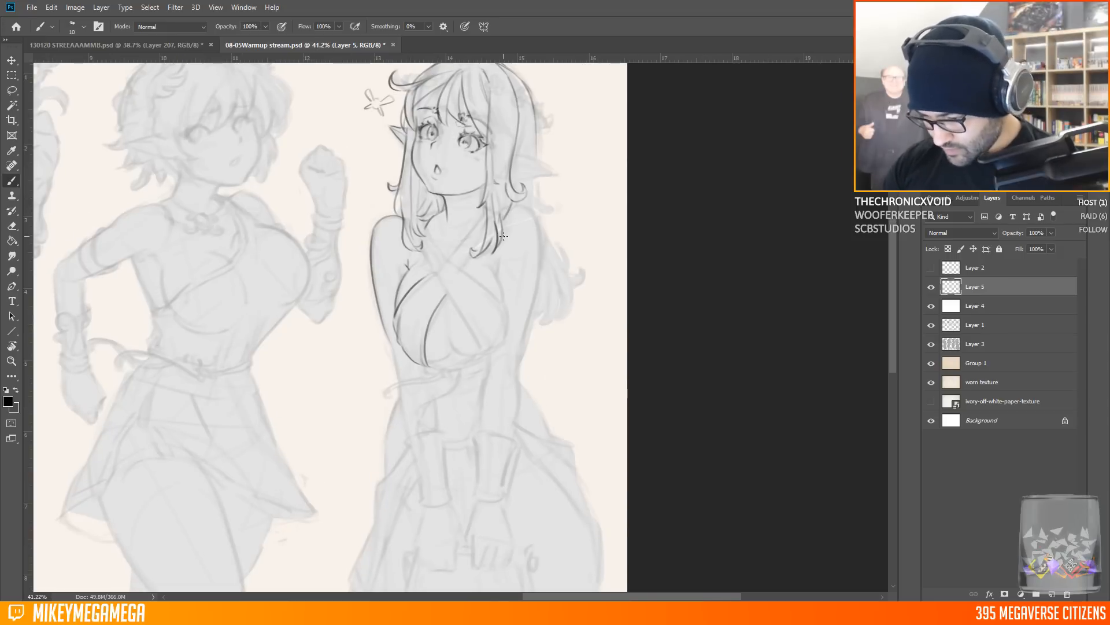
pyautogui.click(75, 7)
pyautogui.moveTo(124, 114)
pyautogui.click(220, 172)
pyautogui.scroll(-2, 220, 171)
pyautogui.scroll(2, 417, 231)
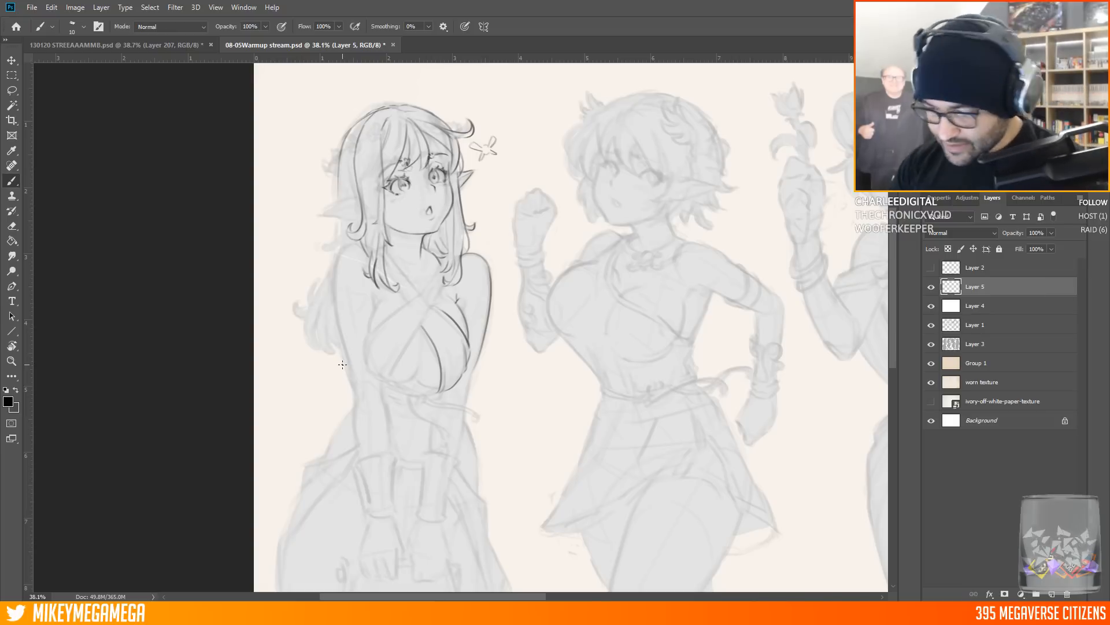
# Ink the first figure's nearer pointed ear, the hair beside it and her collarbones
pyautogui.moveTo(357, 198)
pyautogui.mouseDown()
pyautogui.moveTo(320, 215)
pyautogui.moveTo(359, 222)
pyautogui.mouseUp()
pyautogui.moveTo(361, 203)
pyautogui.mouseDown()
pyautogui.moveTo(333, 212)
pyautogui.moveTo(359, 214)
pyautogui.moveTo(322, 247)
pyautogui.mouseUp()
pyautogui.moveTo(347, 148); pyautogui.dragTo(341, 205)
pyautogui.moveTo(395, 259); pyautogui.dragTo(405, 268)
pyautogui.moveTo(427, 274); pyautogui.dragTo(439, 267)
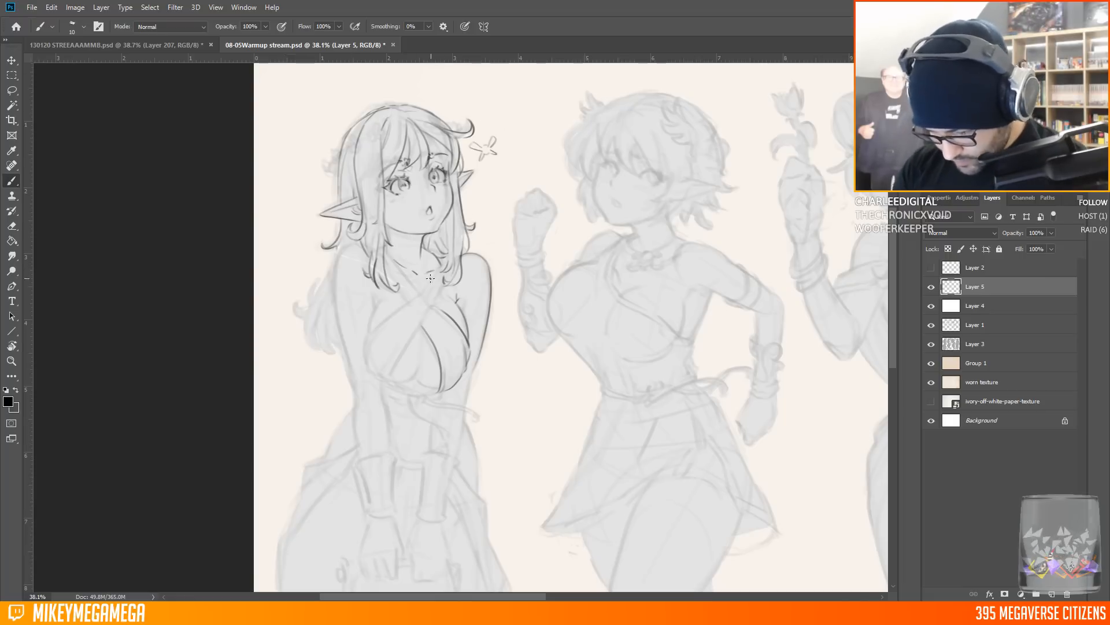
# Ink the remaining side of the first figure's wrapped top and the band crossing up to her neck on Layer 5
pyautogui.scroll(-3, 440, 267)
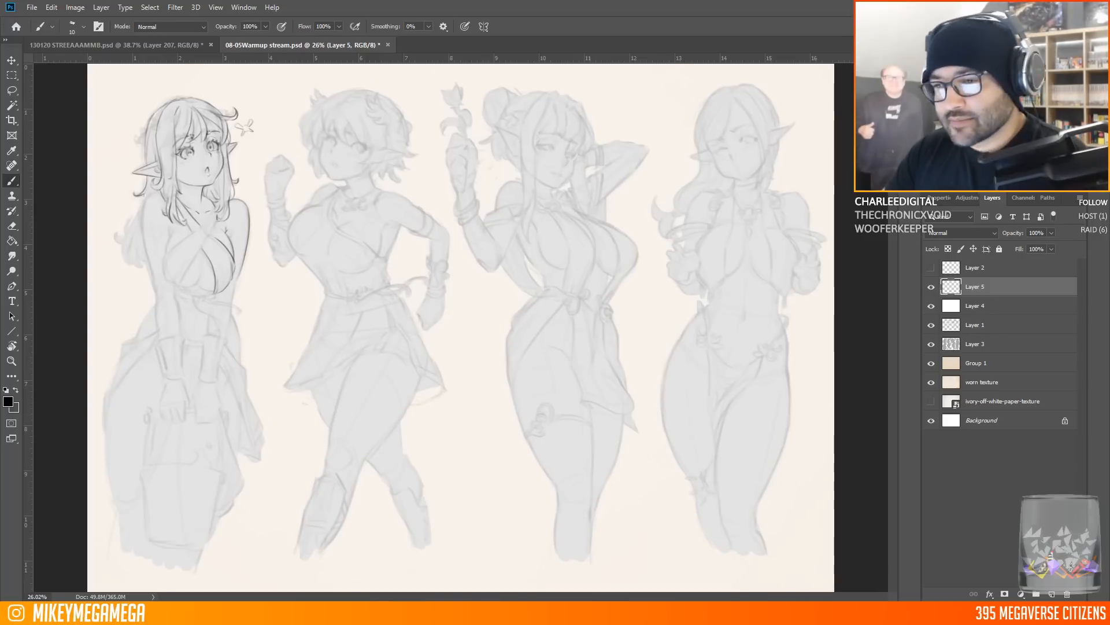
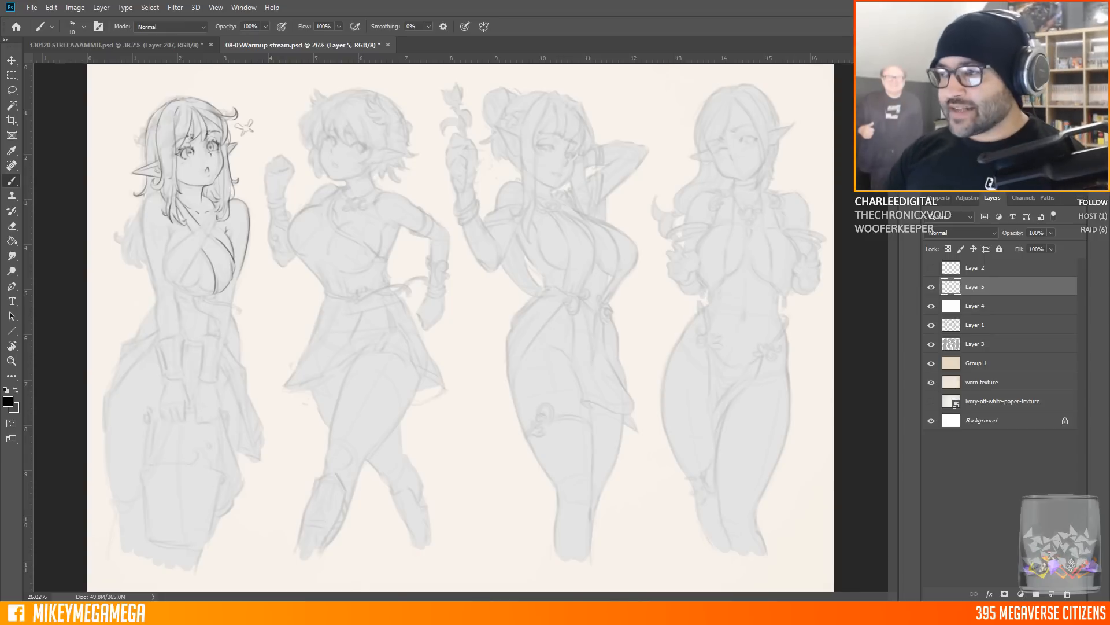
pyautogui.scroll(3, 234, 276)
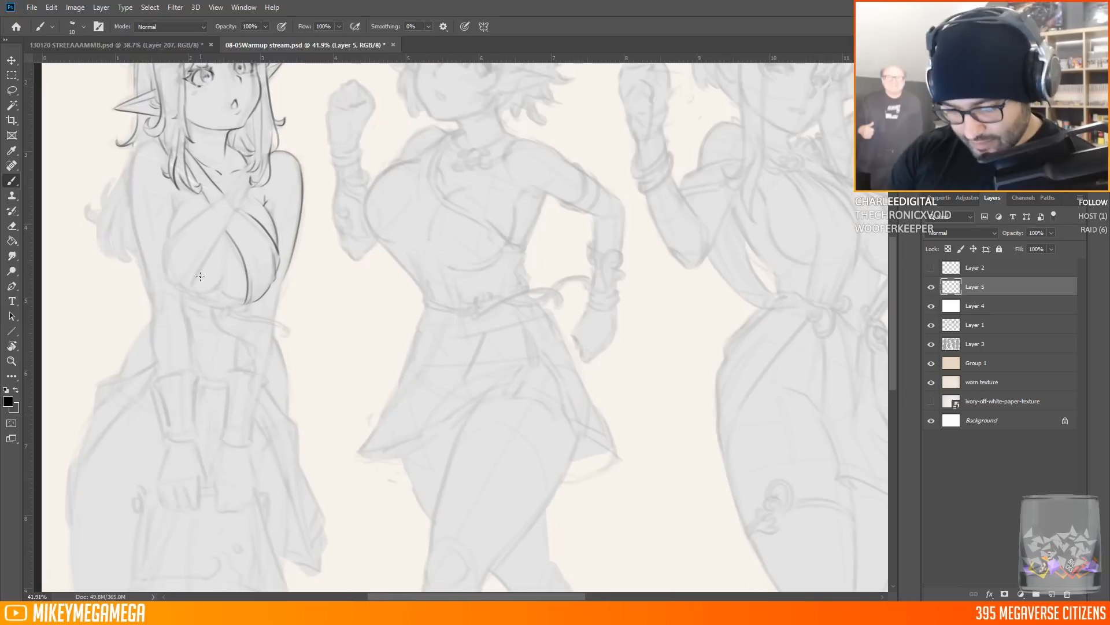
pyautogui.moveTo(224, 234); pyautogui.dragTo(188, 291)
pyautogui.moveTo(188, 234)
pyautogui.mouseDown()
pyautogui.moveTo(166, 240)
pyautogui.moveTo(245, 161)
pyautogui.mouseUp()
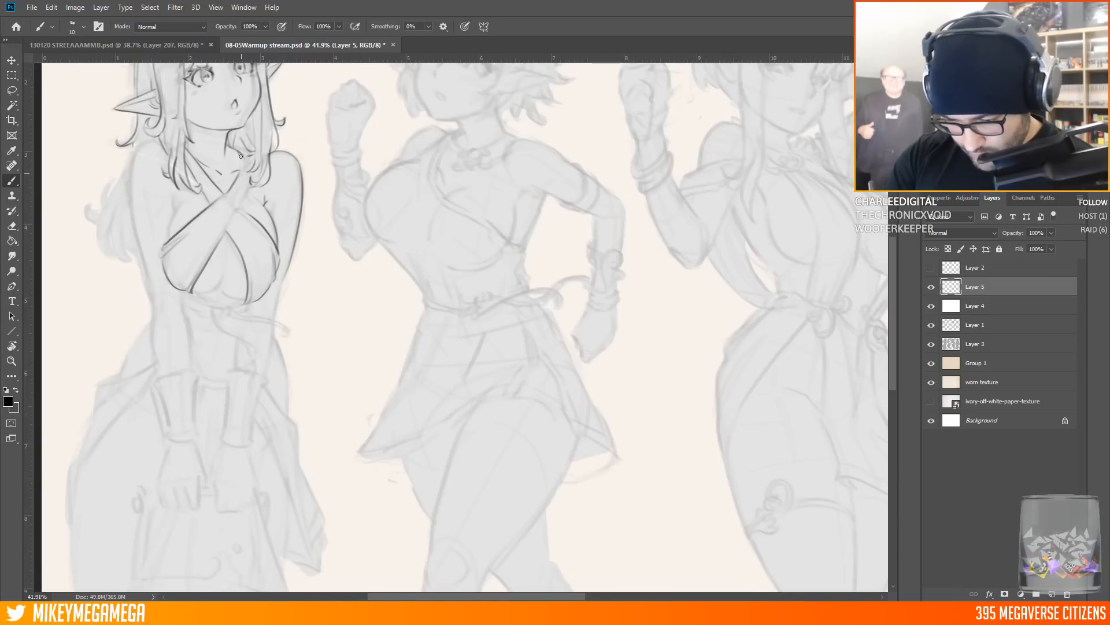
pyautogui.moveTo(226, 230); pyautogui.dragTo(249, 184)
pyautogui.moveTo(191, 225); pyautogui.dragTo(215, 204)
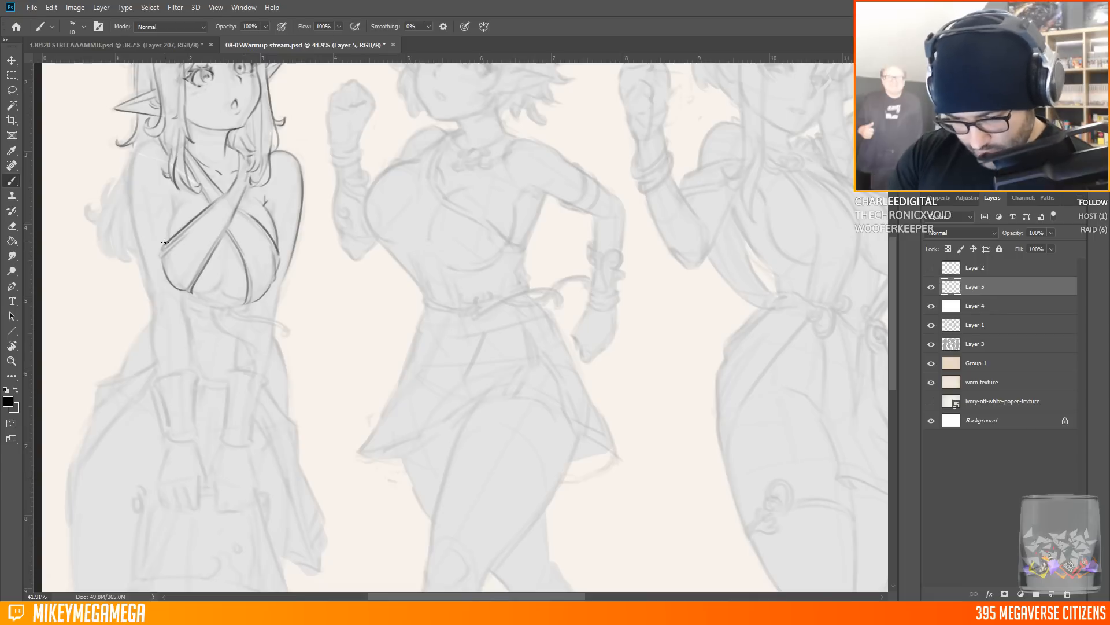
# Ink the first figure's other shoulder and both edges of that arm down to the wrist guard
pyautogui.moveTo(144, 144); pyautogui.dragTo(154, 300)
pyautogui.moveTo(161, 293); pyautogui.dragTo(158, 370)
pyautogui.moveTo(185, 292); pyautogui.dragTo(190, 362)
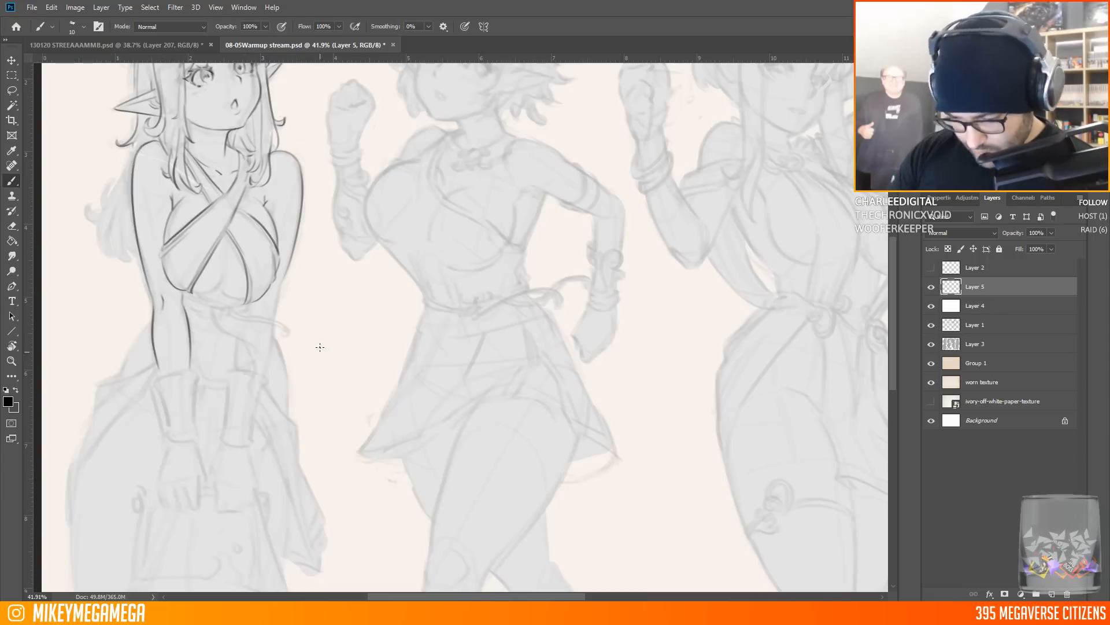
# Ink the knotted tie with its two trailing cords below the first figure's top, plus the adjacent inner forearm line
pyautogui.moveTo(225, 307)
pyautogui.mouseDown()
pyautogui.moveTo(213, 336)
pyautogui.moveTo(264, 358)
pyautogui.mouseUp()
pyautogui.moveTo(221, 329); pyautogui.dragTo(269, 366)
pyautogui.moveTo(232, 309)
pyautogui.mouseDown()
pyautogui.moveTo(291, 329)
pyautogui.moveTo(183, 297)
pyautogui.moveTo(209, 307)
pyautogui.mouseUp()
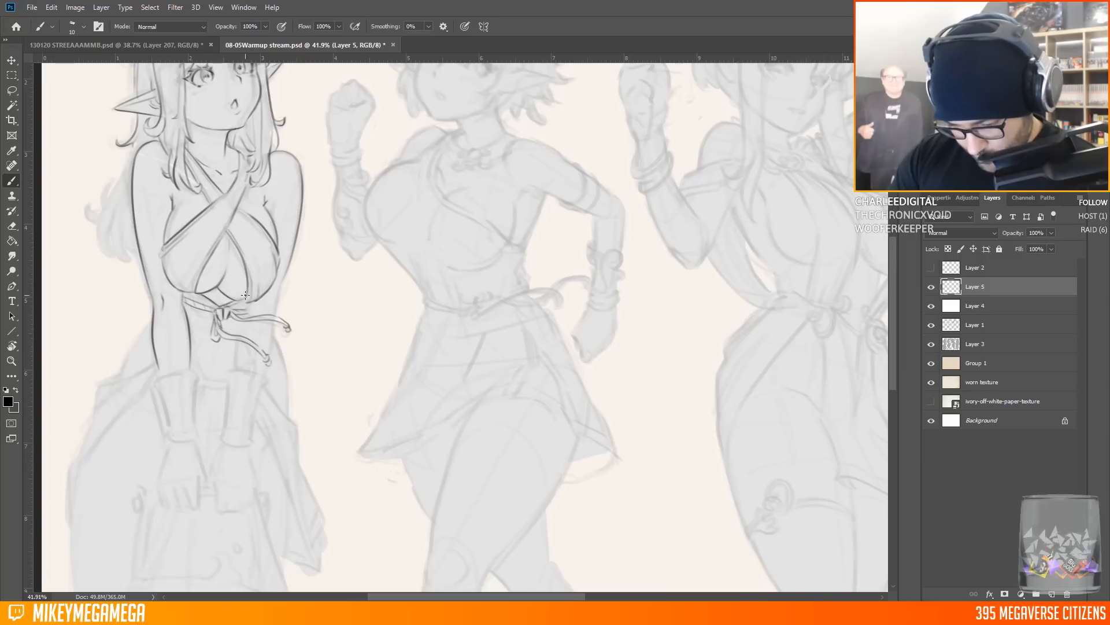
pyautogui.moveTo(240, 338); pyautogui.dragTo(238, 368)
pyautogui.moveTo(214, 202); pyautogui.dragTo(266, 333)
pyautogui.moveTo(205, 150)
pyautogui.mouseDown()
pyautogui.moveTo(159, 119)
pyautogui.moveTo(300, 231)
pyautogui.mouseUp()
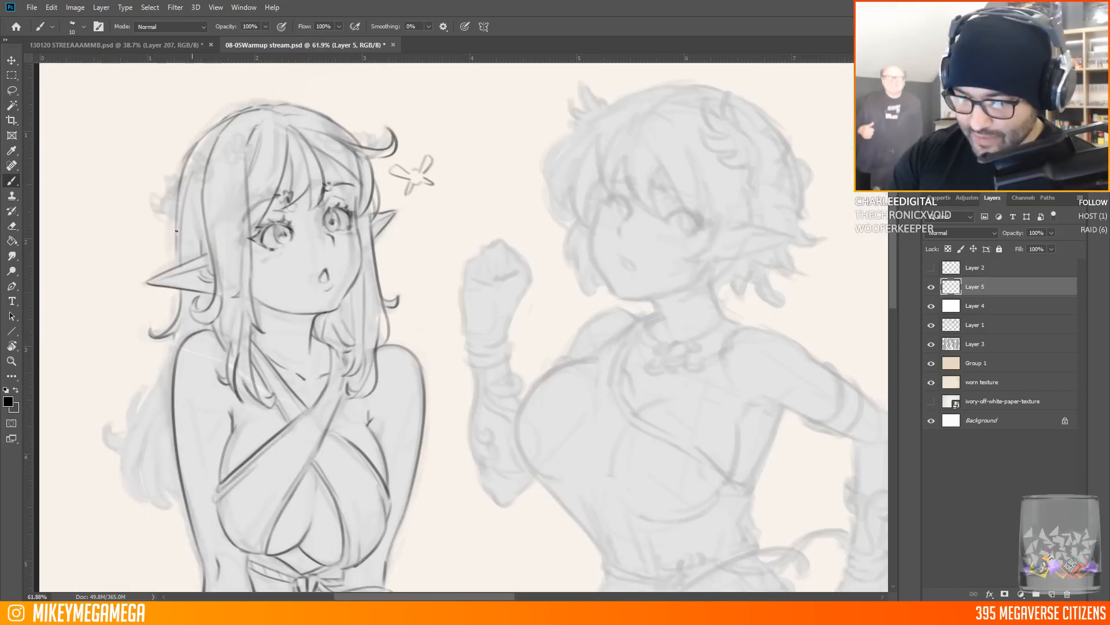
# Ink the small flowers of the first figure's floral crown across both sides of her hair
pyautogui.moveTo(236, 137)
pyautogui.mouseDown()
pyautogui.moveTo(199, 177)
pyautogui.moveTo(173, 175)
pyautogui.moveTo(165, 220)
pyautogui.mouseUp()
pyautogui.moveTo(185, 176); pyautogui.dragTo(219, 156)
pyautogui.moveTo(171, 226); pyautogui.dragTo(173, 234)
pyautogui.moveTo(339, 127); pyautogui.dragTo(351, 145)
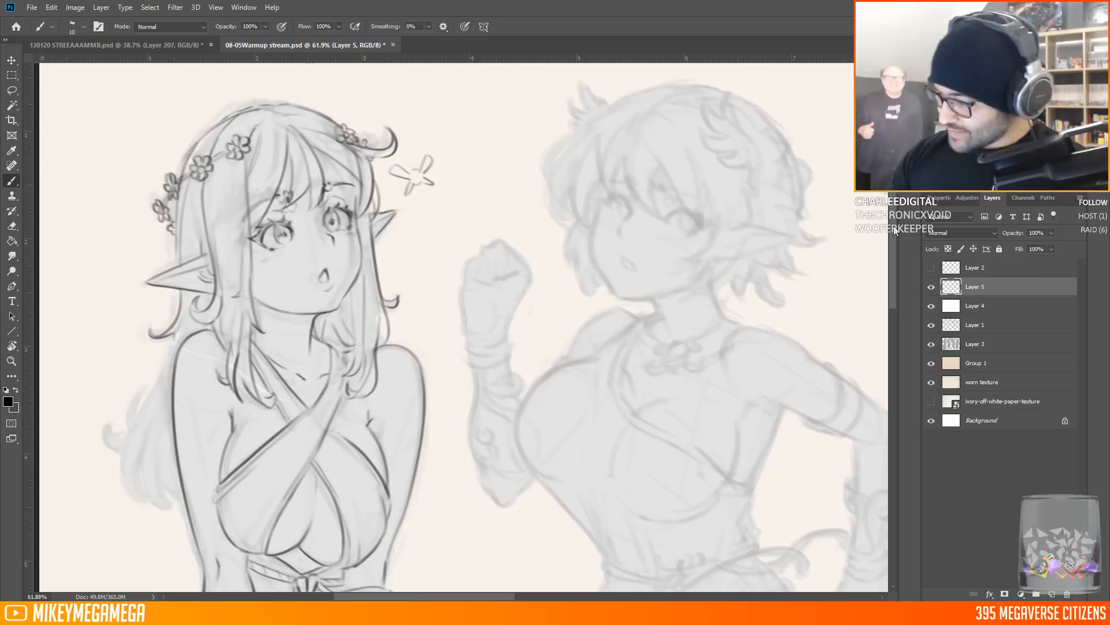
# Ink the first figure's hip outlines on both sides and the folded upper edge of her skirt
pyautogui.scroll(-3, 372, 161)
pyautogui.scroll(-4, 867, 269)
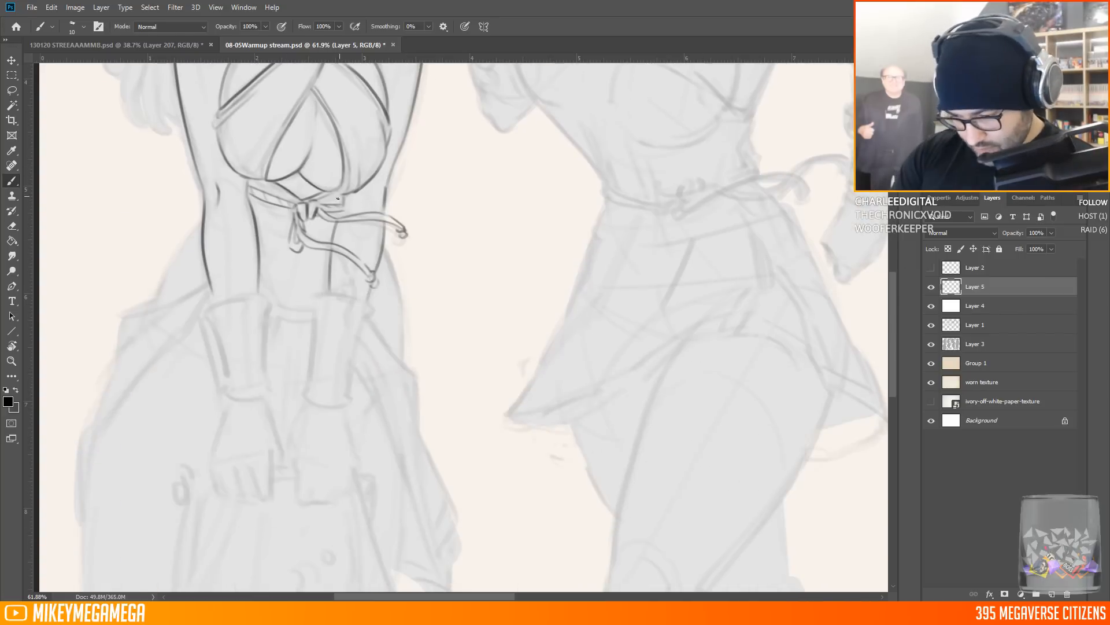
pyautogui.moveTo(209, 283)
pyautogui.mouseDown()
pyautogui.moveTo(137, 318)
pyautogui.moveTo(191, 236)
pyautogui.mouseUp()
pyautogui.moveTo(383, 257); pyautogui.dragTo(403, 353)
# Ink the flared wrist guards on both of the first figure's forearms and the skirt fold beside them
pyautogui.scroll(-2, 231, 190)
pyautogui.moveTo(205, 191)
pyautogui.mouseDown()
pyautogui.moveTo(261, 175)
pyautogui.moveTo(271, 187)
pyautogui.moveTo(224, 277)
pyautogui.moveTo(269, 269)
pyautogui.moveTo(263, 191)
pyautogui.mouseUp()
pyautogui.moveTo(314, 180)
pyautogui.mouseDown()
pyautogui.moveTo(370, 199)
pyautogui.moveTo(347, 289)
pyautogui.mouseUp()
pyautogui.moveTo(347, 289); pyautogui.dragTo(305, 283)
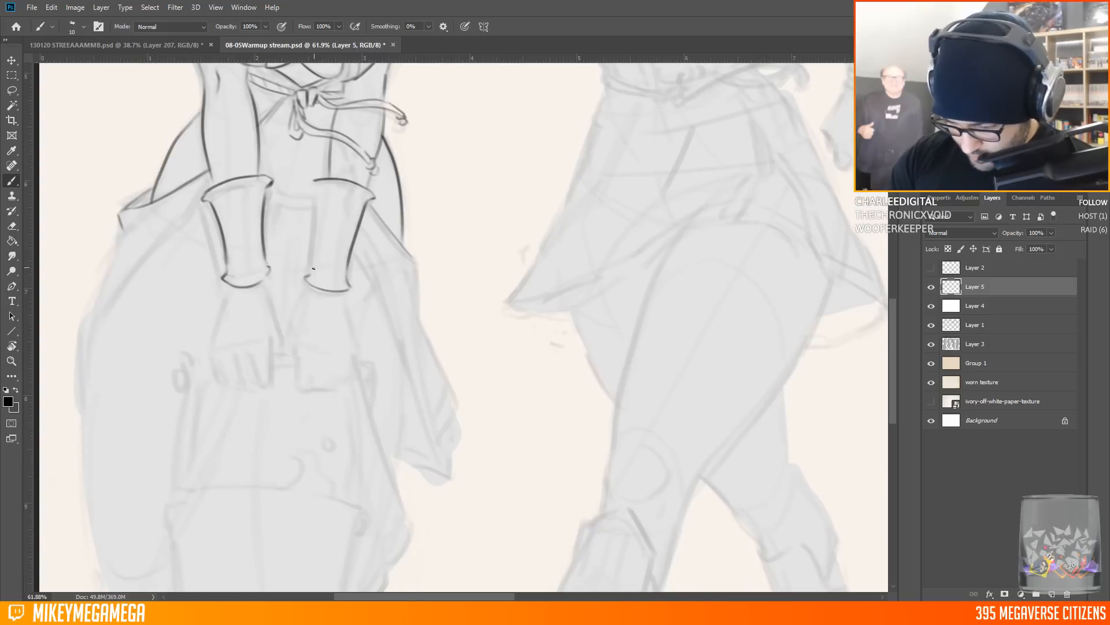
pyautogui.moveTo(315, 182); pyautogui.dragTo(307, 276)
pyautogui.moveTo(147, 216); pyautogui.dragTo(112, 254)
pyautogui.moveTo(196, 209)
pyautogui.mouseDown()
pyautogui.moveTo(165, 236)
pyautogui.moveTo(222, 269)
pyautogui.mouseUp()
pyautogui.moveTo(193, 214)
pyautogui.mouseDown()
pyautogui.moveTo(76, 416)
pyautogui.moveTo(137, 250)
pyautogui.mouseUp()
pyautogui.moveTo(72, 351); pyautogui.dragTo(133, 228)
pyautogui.scroll(-6, 157, 422)
pyautogui.scroll(2, 141, 397)
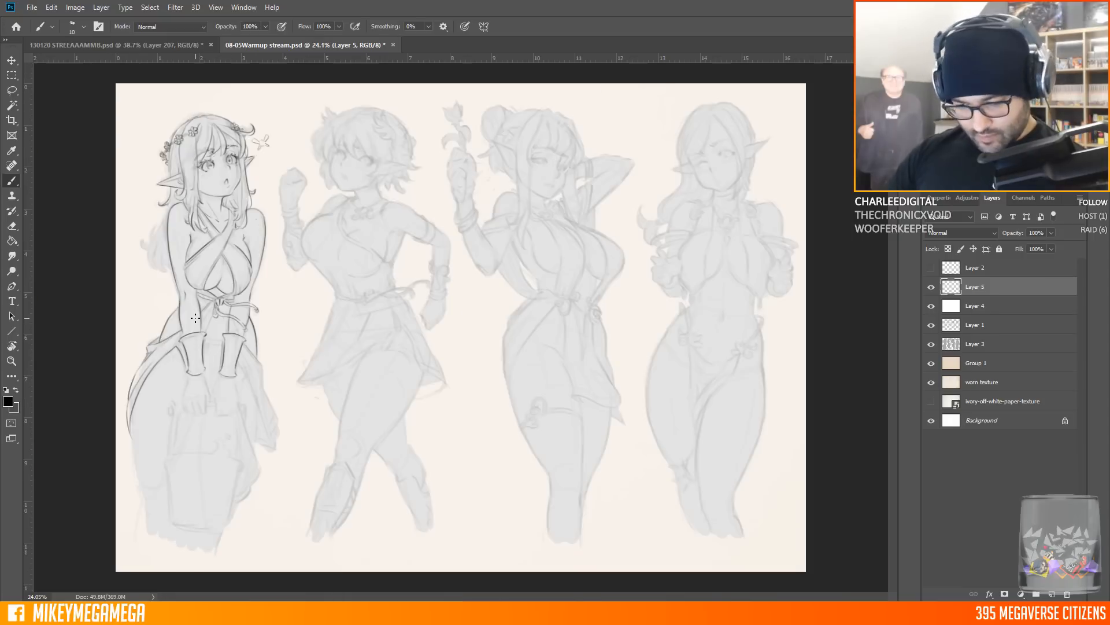
pyautogui.scroll(3, 141, 397)
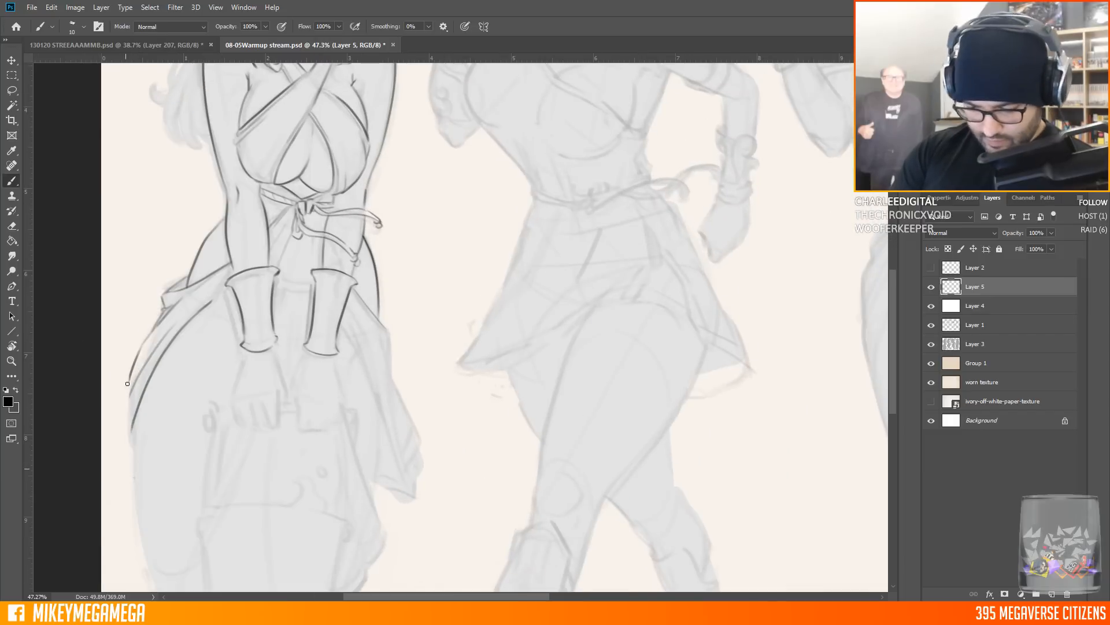
pyautogui.hotkey('ctrl', 'z')
pyautogui.hotkey('ctrl', 'z')
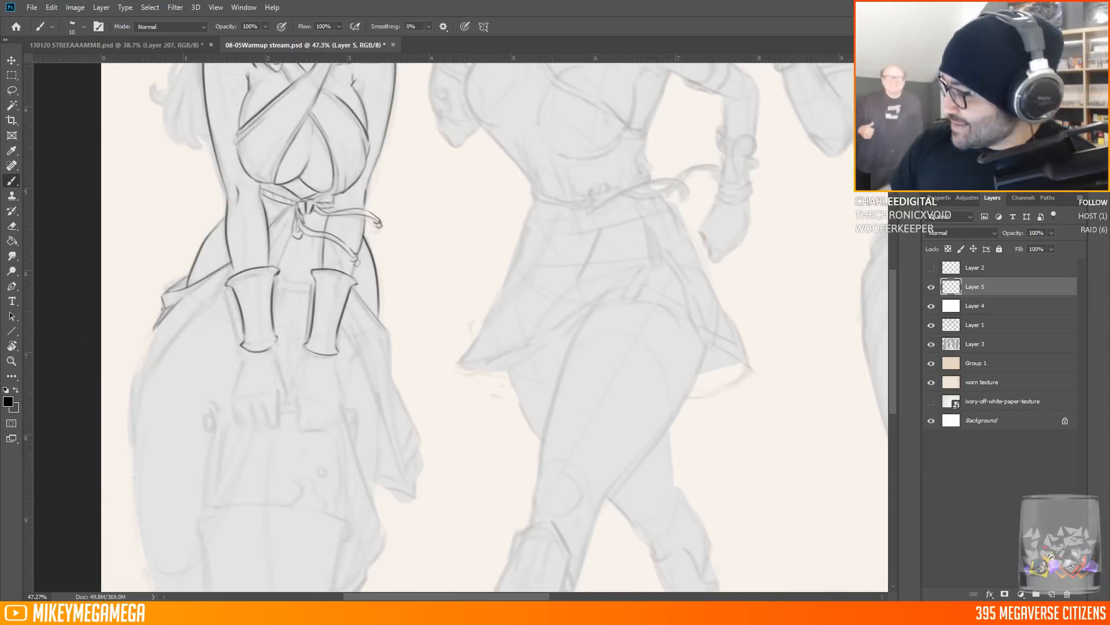
# Ink the long draped edges and folds of the first figure's open skirt on both sides of her hips
pyautogui.scroll(-2, 76, 453)
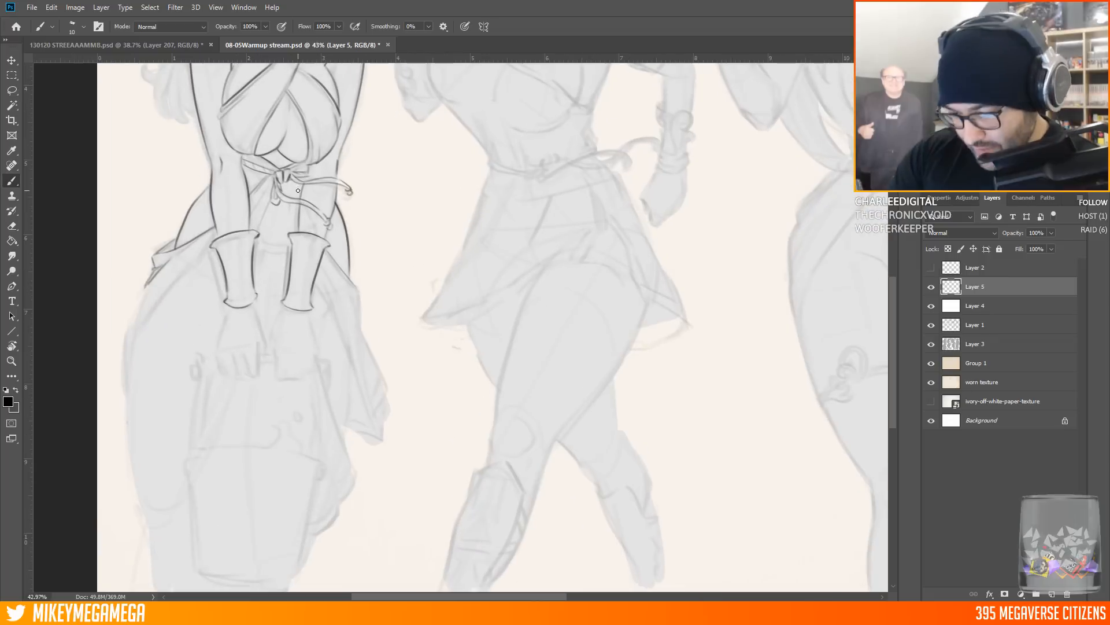
pyautogui.moveTo(361, 324); pyautogui.dragTo(360, 284)
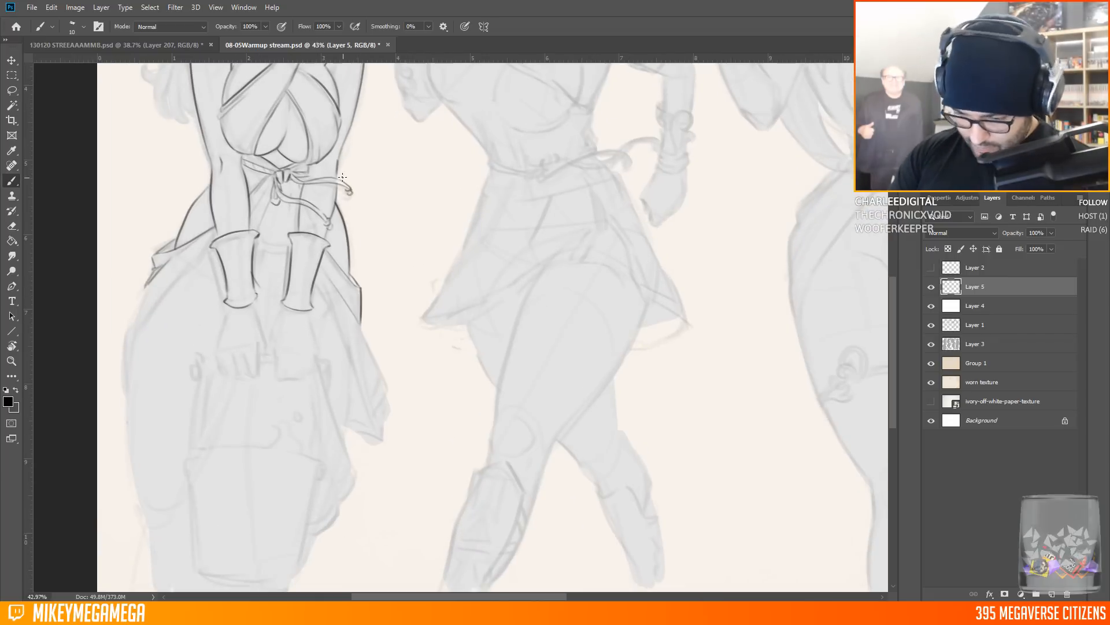
pyautogui.moveTo(227, 314); pyautogui.dragTo(118, 428)
pyautogui.moveTo(124, 364); pyautogui.dragTo(126, 446)
pyautogui.moveTo(197, 262); pyautogui.dragTo(126, 355)
pyautogui.moveTo(148, 284); pyautogui.dragTo(127, 347)
pyautogui.moveTo(318, 346); pyautogui.dragTo(362, 434)
pyautogui.moveTo(364, 434); pyautogui.dragTo(349, 451)
pyautogui.moveTo(361, 324); pyautogui.dragTo(363, 433)
# Ink the first figure's outer leg line and the skirt edge sweeping down over that thigh
pyautogui.scroll(-10, 273, 204)
pyautogui.scroll(9, 303, 384)
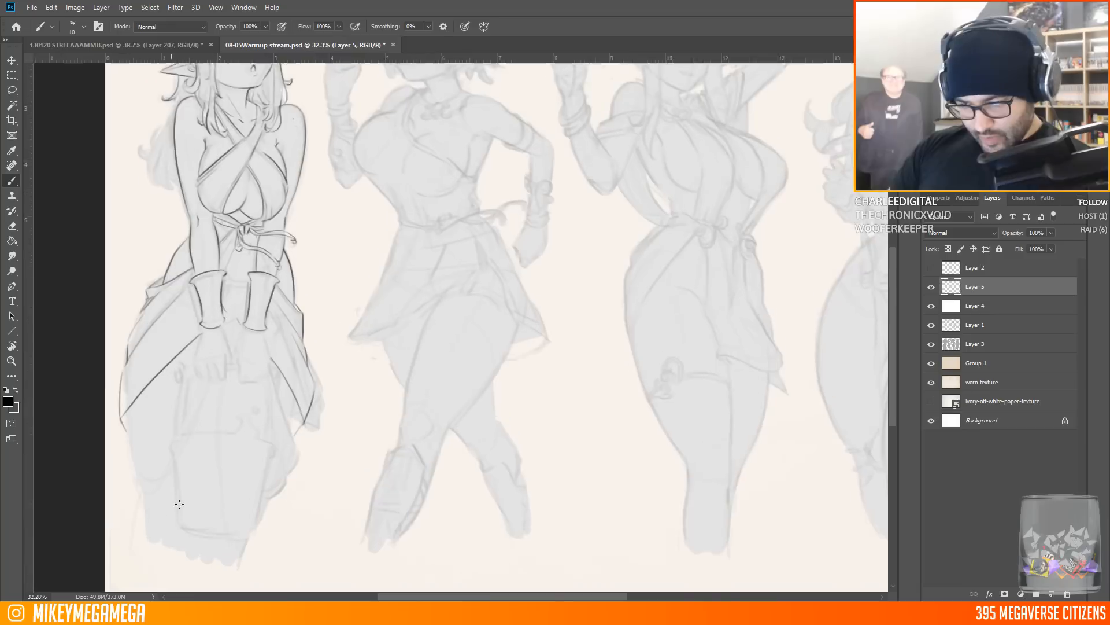
pyautogui.moveTo(329, 388); pyautogui.dragTo(317, 520)
pyautogui.moveTo(322, 354); pyautogui.dragTo(335, 426)
pyautogui.moveTo(282, 335); pyautogui.dragTo(331, 430)
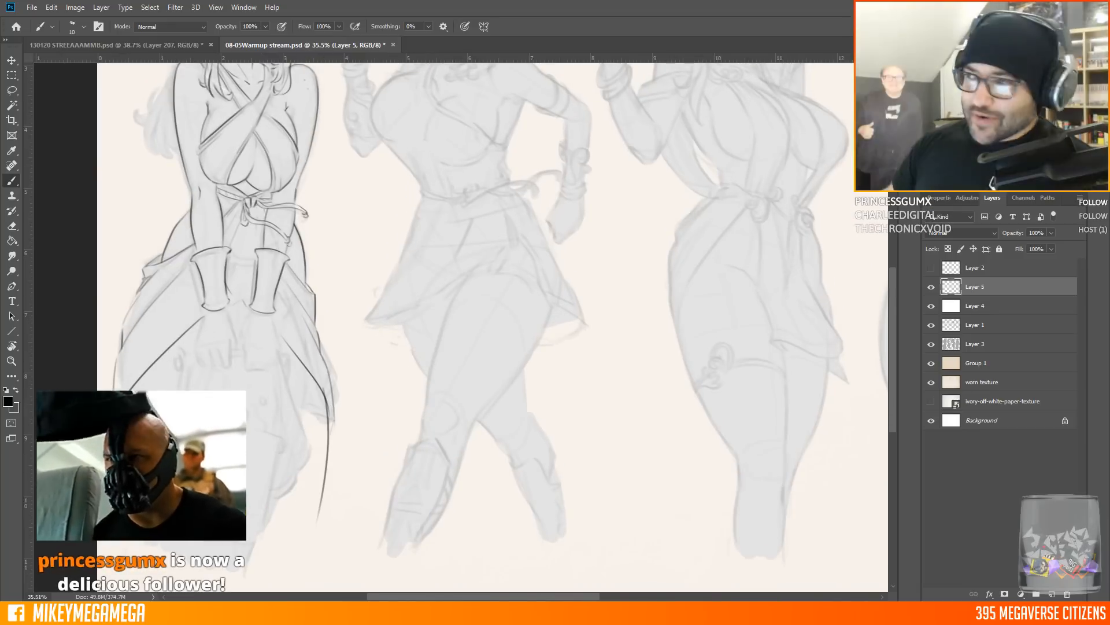
# Ink the first figure's two hands gripping the bucket handle, the handle's ends and its side supports
pyautogui.moveTo(205, 314)
pyautogui.mouseDown()
pyautogui.moveTo(201, 363)
pyautogui.moveTo(236, 328)
pyautogui.mouseUp()
pyautogui.moveTo(201, 363); pyautogui.dragTo(232, 367)
pyautogui.moveTo(239, 308); pyautogui.dragTo(241, 340)
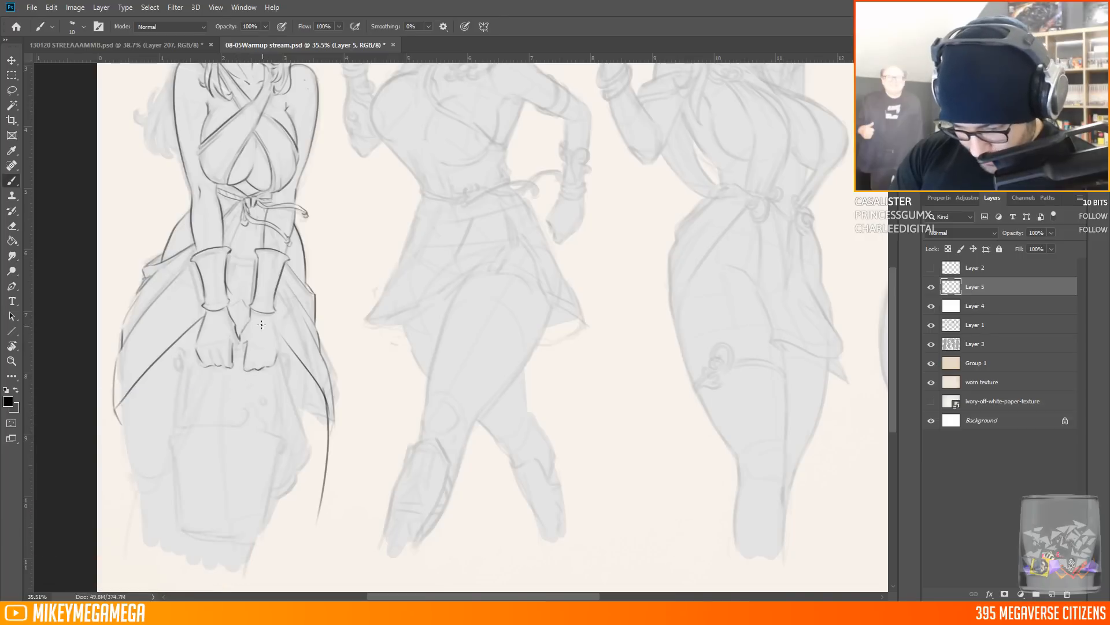
pyautogui.moveTo(191, 355)
pyautogui.mouseDown()
pyautogui.moveTo(178, 368)
pyautogui.moveTo(176, 429)
pyautogui.mouseUp()
pyautogui.moveTo(282, 353); pyautogui.dragTo(291, 367)
pyautogui.moveTo(280, 368); pyautogui.dragTo(294, 434)
# Ink the first figure's long wavy hair hanging behind her shoulders and arms
pyautogui.scroll(-5, 231, 359)
pyautogui.scroll(6, 159, 174)
pyautogui.moveTo(156, 217); pyautogui.dragTo(124, 312)
pyautogui.moveTo(138, 262)
pyautogui.mouseDown()
pyautogui.moveTo(152, 327)
pyautogui.moveTo(110, 277)
pyautogui.mouseUp()
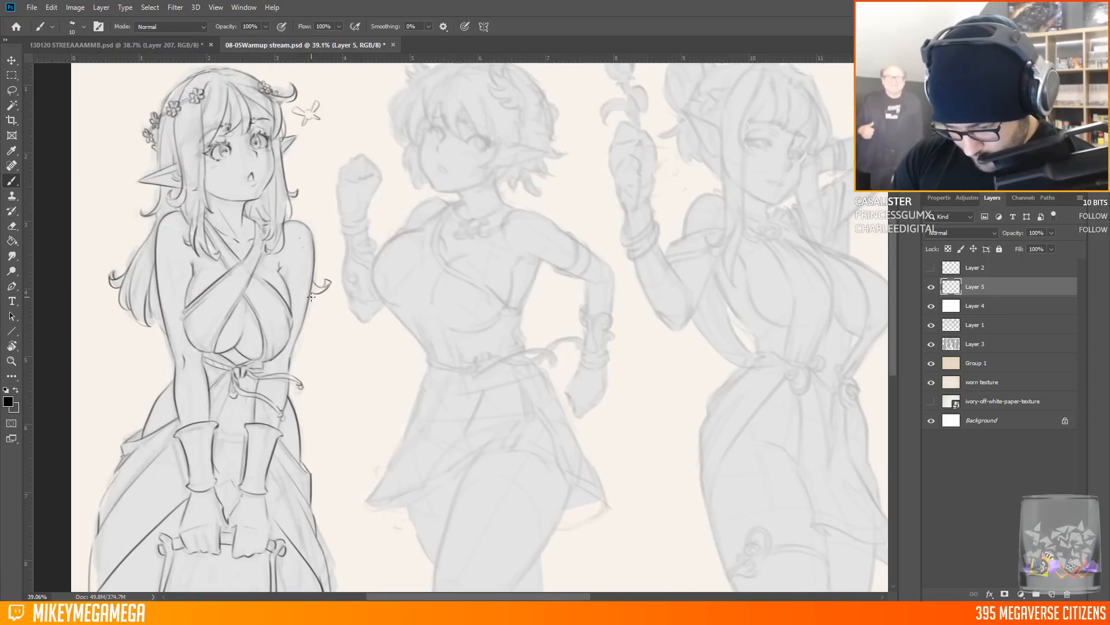
# Ink the bucket's rim, sides and curved base below the first figure's hands, plus the outer leg line beside it
pyautogui.scroll(-2, 322, 297)
pyautogui.scroll(-4, 232, 347)
pyautogui.scroll(4, 117, 386)
pyautogui.scroll(3, 117, 386)
pyautogui.moveTo(186, 347)
pyautogui.mouseDown()
pyautogui.moveTo(176, 370)
pyautogui.moveTo(341, 362)
pyautogui.mouseUp()
pyautogui.moveTo(178, 372); pyautogui.dragTo(193, 478)
pyautogui.moveTo(335, 370); pyautogui.dragTo(317, 480)
pyautogui.moveTo(194, 483); pyautogui.dragTo(291, 499)
pyautogui.moveTo(106, 307); pyautogui.dragTo(151, 460)
pyautogui.scroll(-3, 328, 301)
pyautogui.scroll(3, 263, 311)
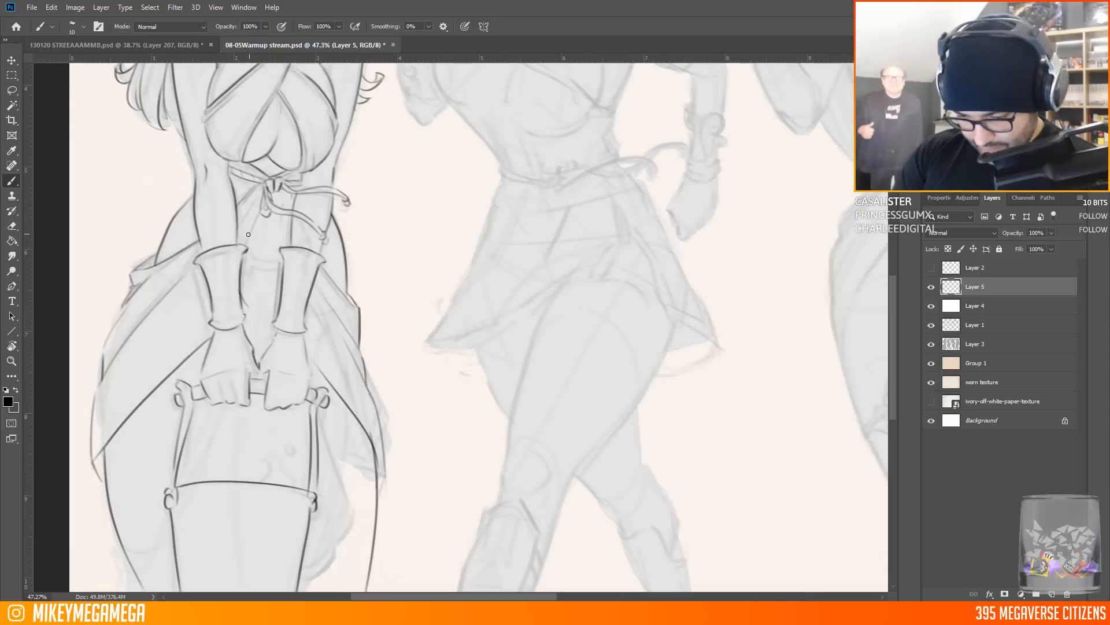
# Undo the first figure's outer leg lines and re-ink both legs down toward the lower edge of the page
pyautogui.scroll(-2, 210, 338)
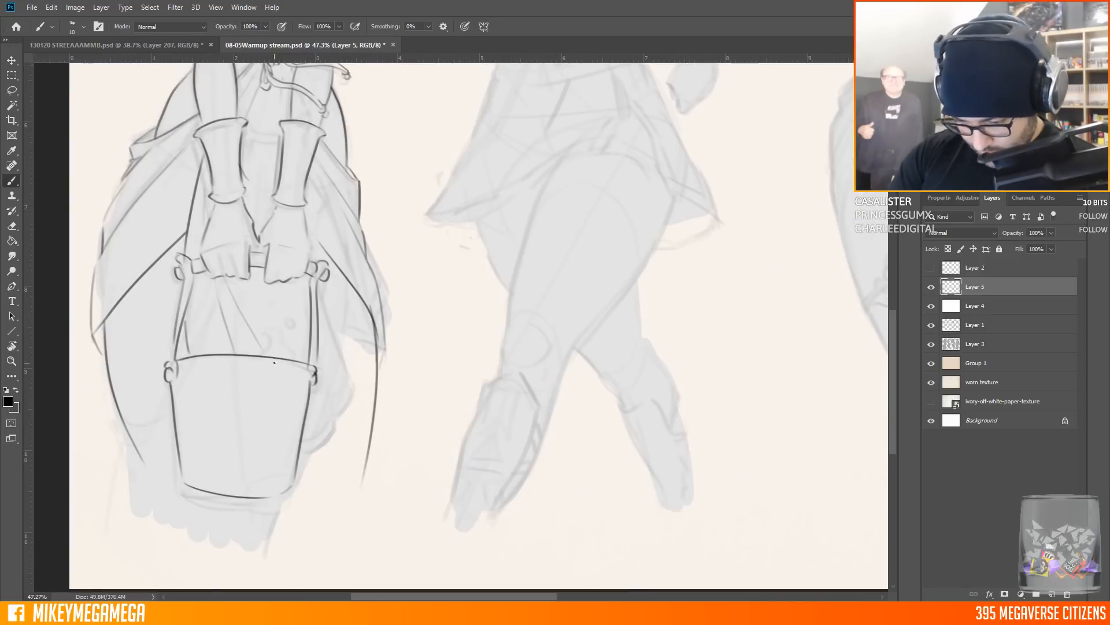
pyautogui.scroll(-3, 231, 347)
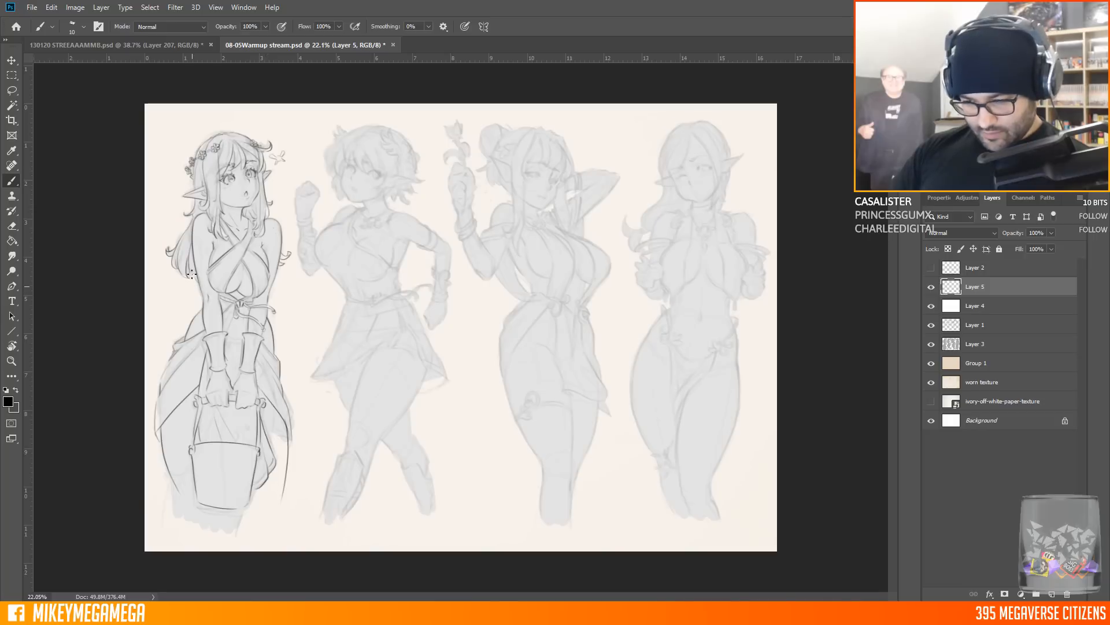
pyautogui.hotkey('ctrl', 'z')
pyautogui.hotkey('ctrl', 'z')
pyautogui.hotkey('ctrl', 'z')
pyautogui.moveTo(165, 422); pyautogui.dragTo(170, 463)
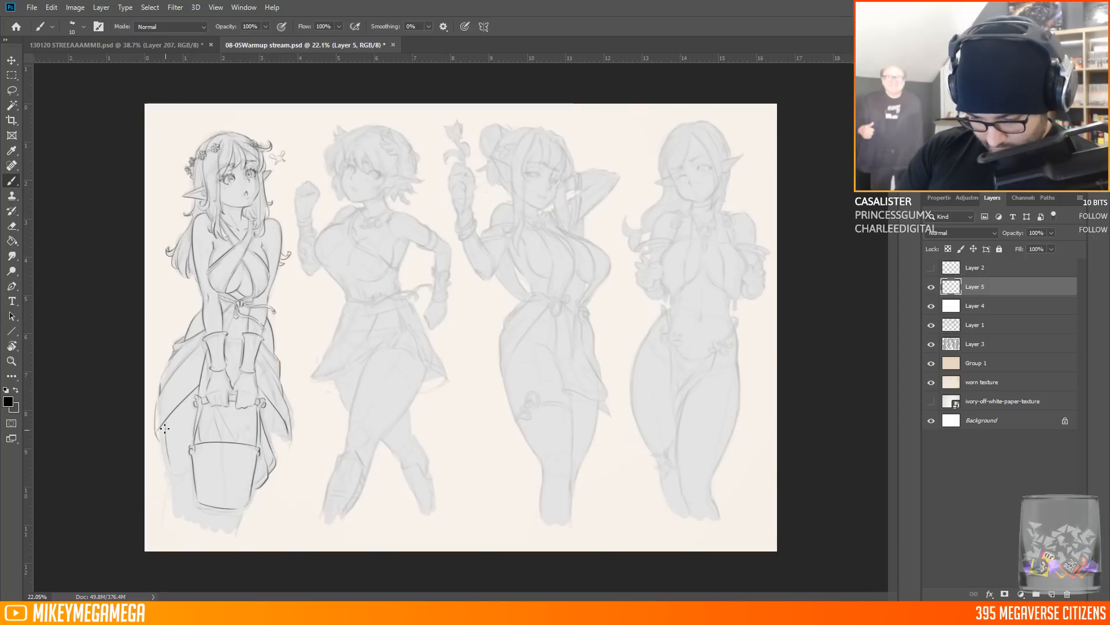
pyautogui.moveTo(283, 421); pyautogui.dragTo(288, 533)
pyautogui.moveTo(170, 454); pyautogui.dragTo(187, 540)
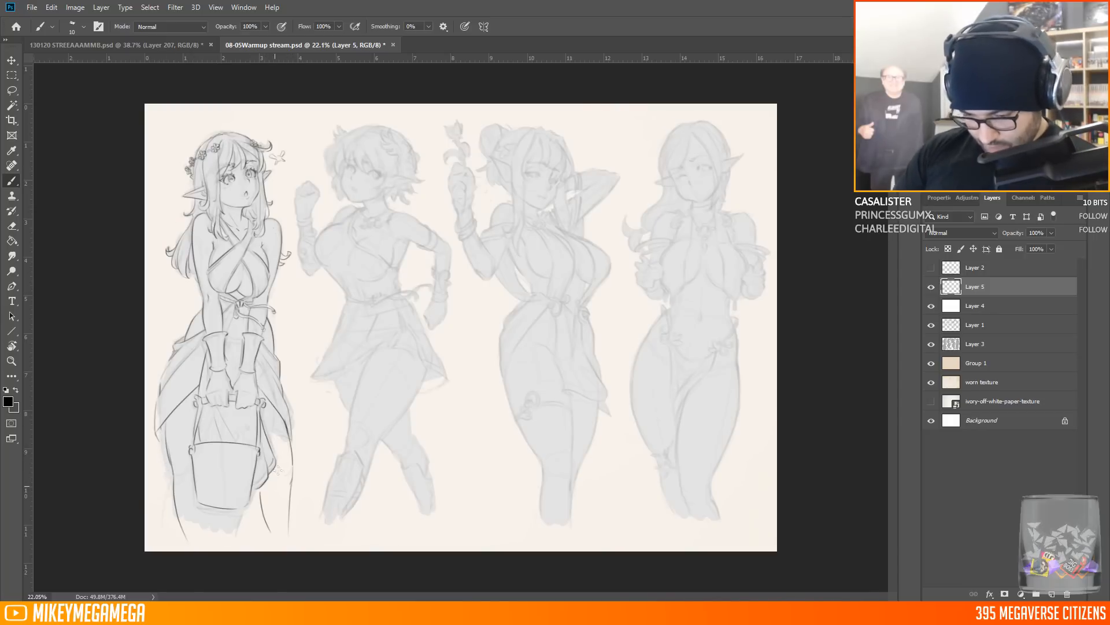
# Ink the second figure's eyes, lashes, frowning eyebrows and nose on Layer 5
pyautogui.scroll(4, 320, 152)
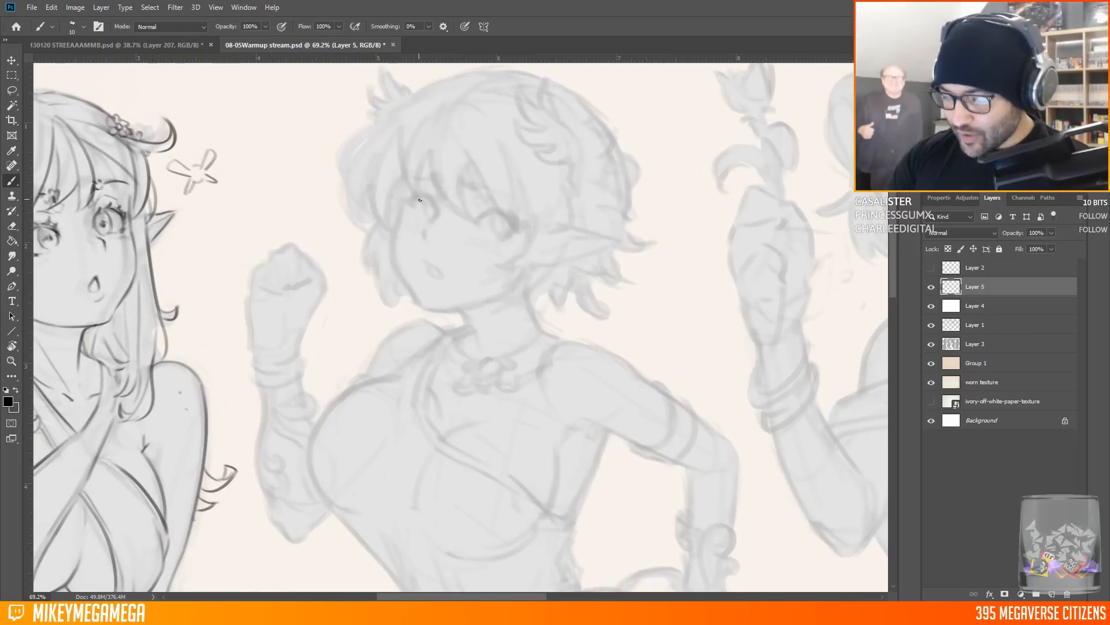
pyautogui.moveTo(428, 191)
pyautogui.mouseDown()
pyautogui.moveTo(435, 214)
pyautogui.moveTo(428, 189)
pyautogui.moveTo(413, 191)
pyautogui.moveTo(425, 181)
pyautogui.mouseUp()
pyautogui.moveTo(410, 193); pyautogui.dragTo(428, 217)
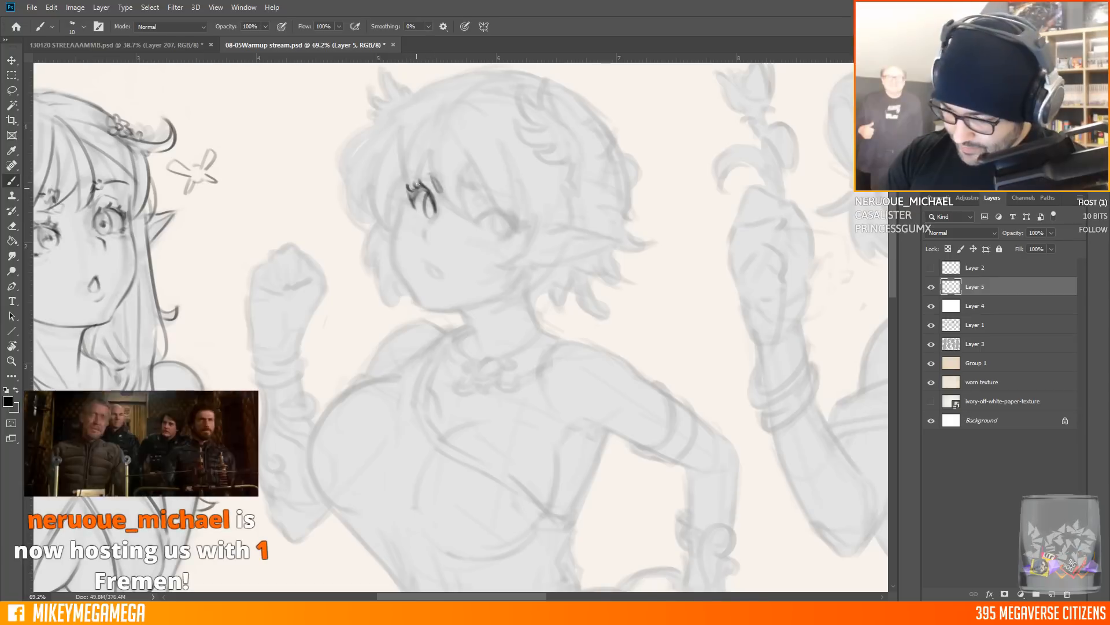
pyautogui.moveTo(424, 230); pyautogui.dragTo(425, 242)
pyautogui.moveTo(431, 198); pyautogui.dragTo(437, 220)
pyautogui.moveTo(436, 173)
pyautogui.mouseDown()
pyautogui.moveTo(414, 163)
pyautogui.moveTo(520, 196)
pyautogui.moveTo(514, 228)
pyautogui.mouseUp()
pyautogui.moveTo(498, 235); pyautogui.dragTo(495, 197)
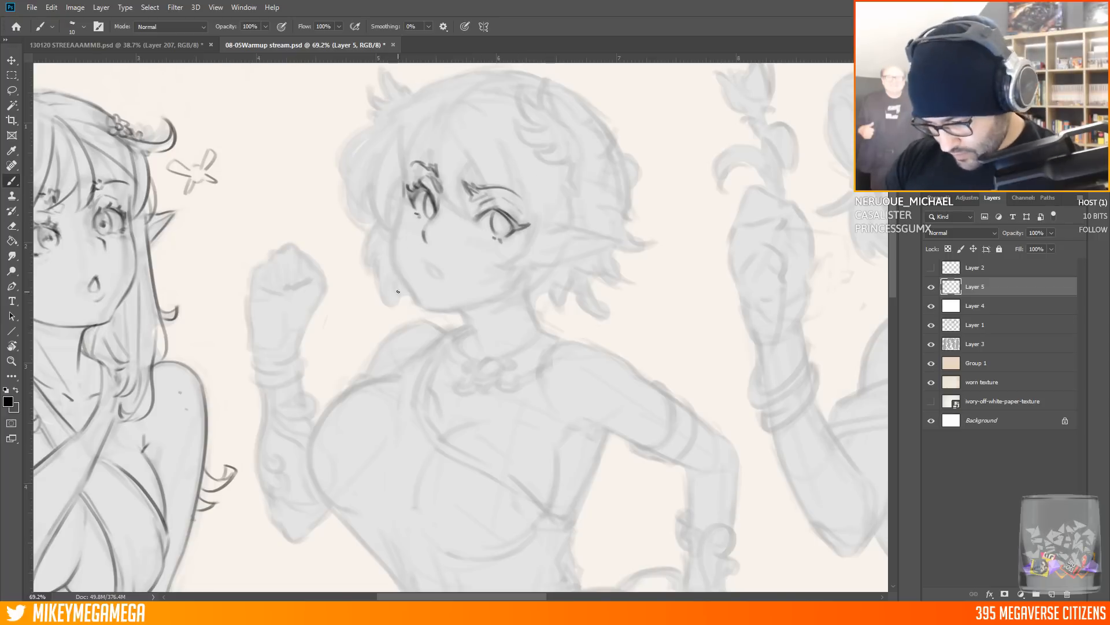
# Ink the second figure's mouth, cheek and jawline, and refine her eyes and eyebrow
pyautogui.moveTo(403, 203); pyautogui.dragTo(403, 272)
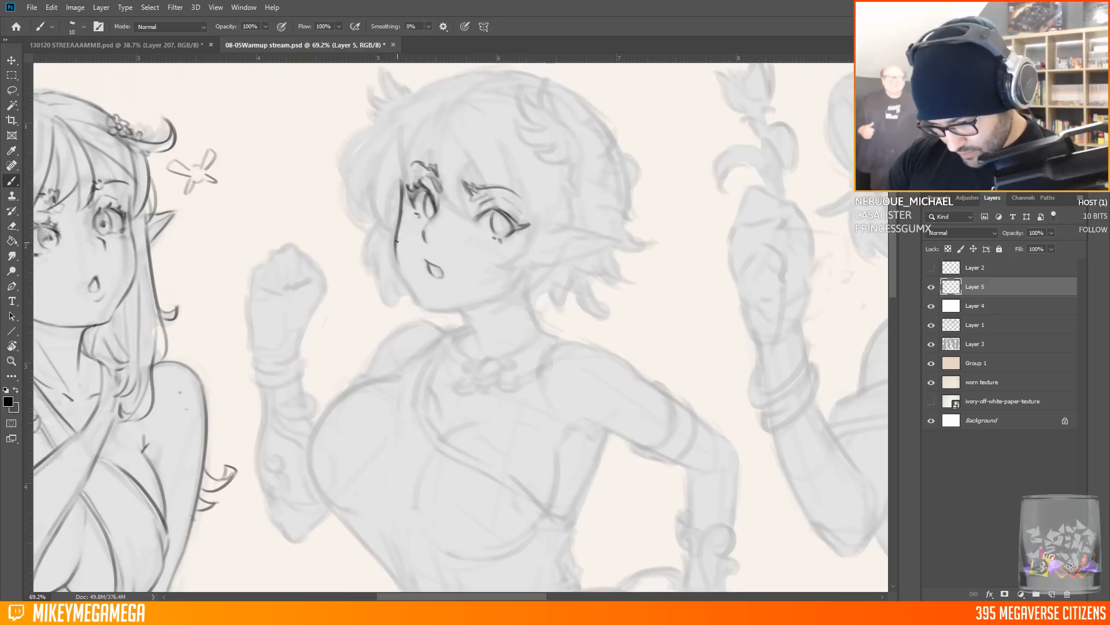
pyautogui.moveTo(425, 307)
pyautogui.mouseDown()
pyautogui.moveTo(516, 290)
pyautogui.moveTo(529, 276)
pyautogui.mouseUp()
pyautogui.hotkey('ctrl', 'z')
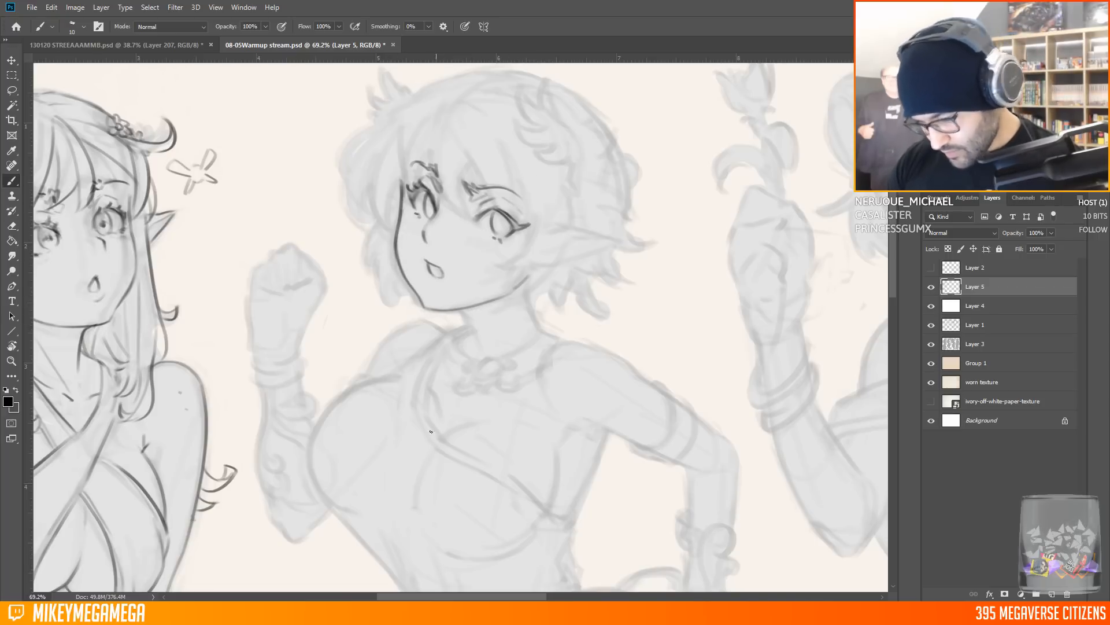
pyautogui.moveTo(398, 181); pyautogui.dragTo(401, 187)
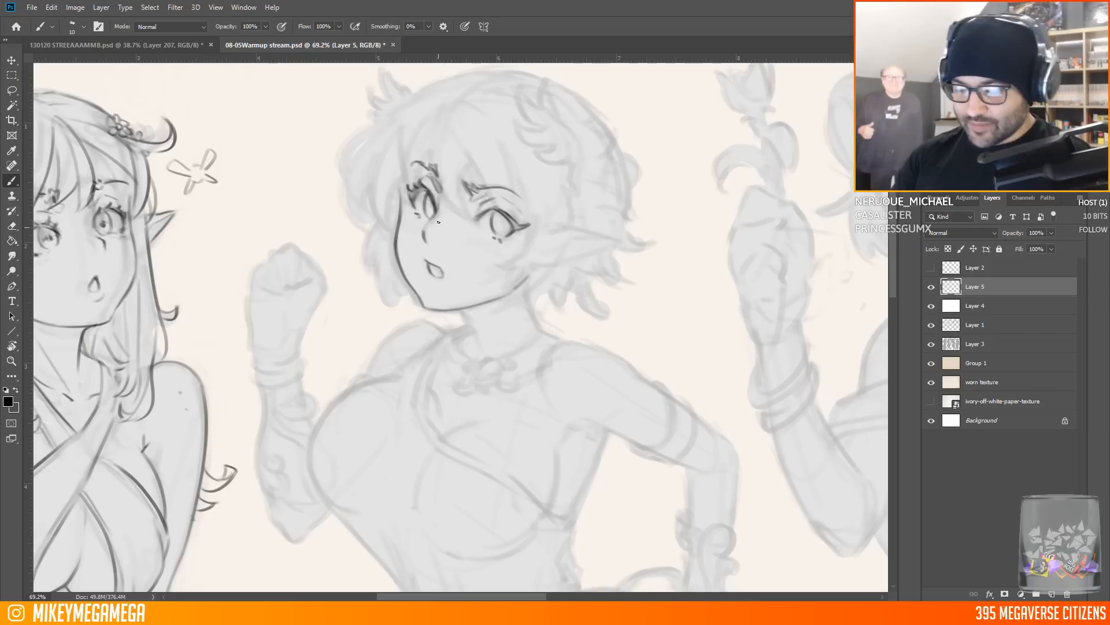
pyautogui.moveTo(440, 178); pyautogui.dragTo(428, 169)
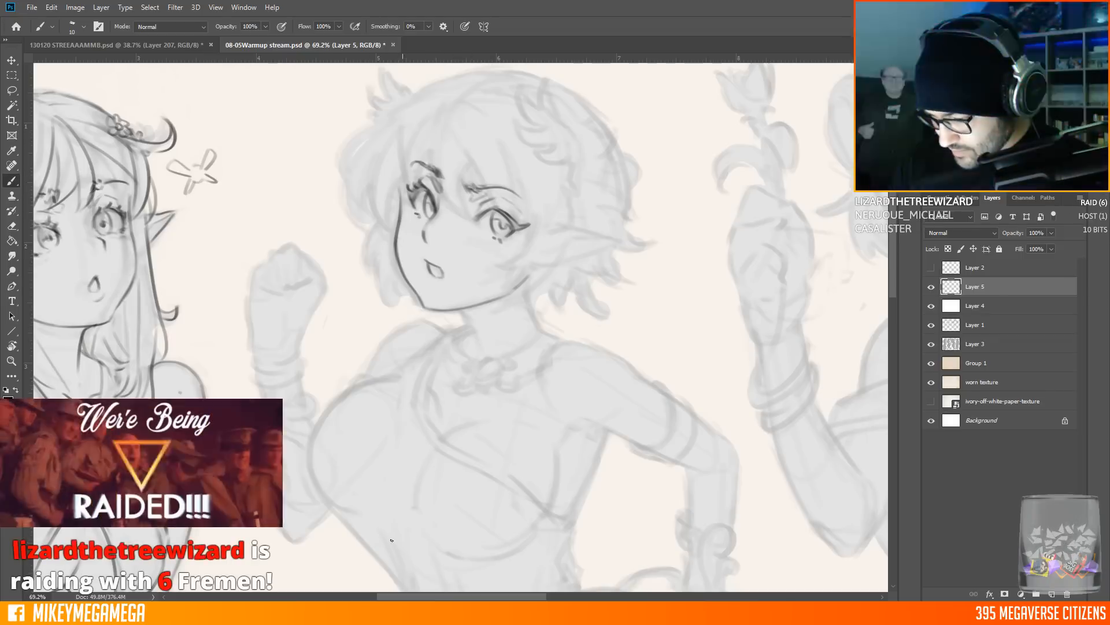
# Ink the second figure's fringe strands over her forehead and the short locks beside her face
pyautogui.moveTo(449, 105)
pyautogui.mouseDown()
pyautogui.moveTo(434, 171)
pyautogui.moveTo(480, 223)
pyautogui.mouseUp()
pyautogui.moveTo(457, 126); pyautogui.dragTo(493, 203)
pyautogui.moveTo(491, 115); pyautogui.dragTo(516, 228)
pyautogui.moveTo(452, 100); pyautogui.dragTo(398, 207)
pyautogui.moveTo(416, 114); pyautogui.dragTo(370, 227)
pyautogui.moveTo(401, 161); pyautogui.dragTo(384, 230)
pyautogui.moveTo(376, 166)
pyautogui.mouseDown()
pyautogui.moveTo(360, 221)
pyautogui.moveTo(347, 223)
pyautogui.mouseUp()
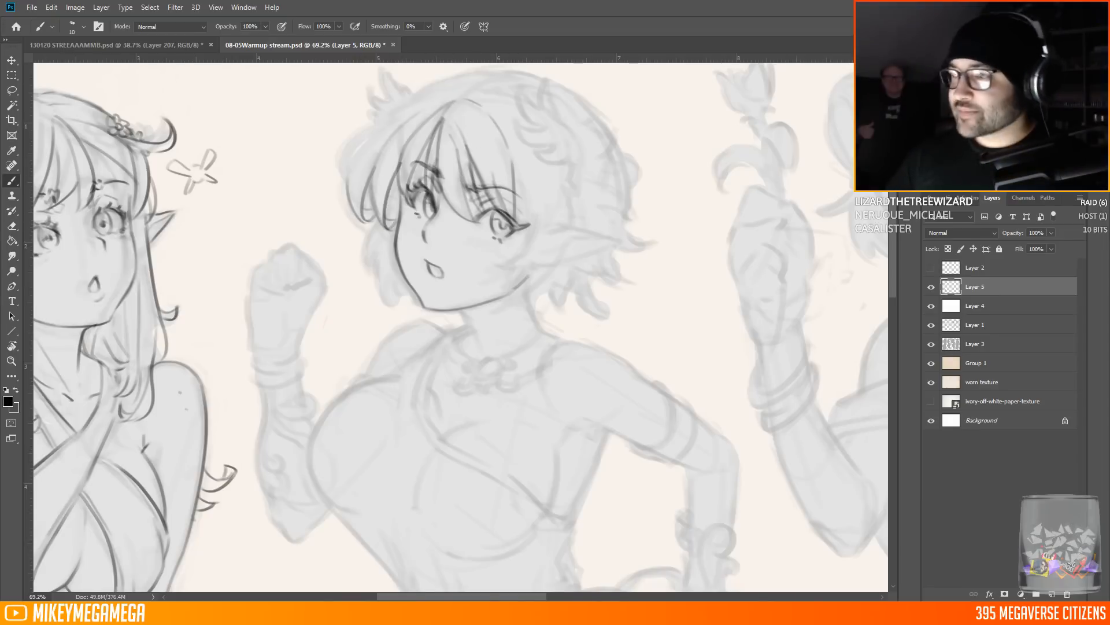
# Ink the top contour of the second figure's hair and the side locks in front of her ear
pyautogui.moveTo(387, 126)
pyautogui.mouseDown()
pyautogui.moveTo(341, 175)
pyautogui.moveTo(437, 99)
pyautogui.mouseUp()
pyautogui.moveTo(376, 124)
pyautogui.mouseDown()
pyautogui.moveTo(421, 96)
pyautogui.moveTo(499, 73)
pyautogui.mouseUp()
pyautogui.moveTo(515, 168)
pyautogui.mouseDown()
pyautogui.moveTo(505, 261)
pyautogui.moveTo(535, 260)
pyautogui.mouseUp()
pyautogui.moveTo(562, 218)
pyautogui.mouseDown()
pyautogui.moveTo(538, 266)
pyautogui.moveTo(555, 244)
pyautogui.mouseUp()
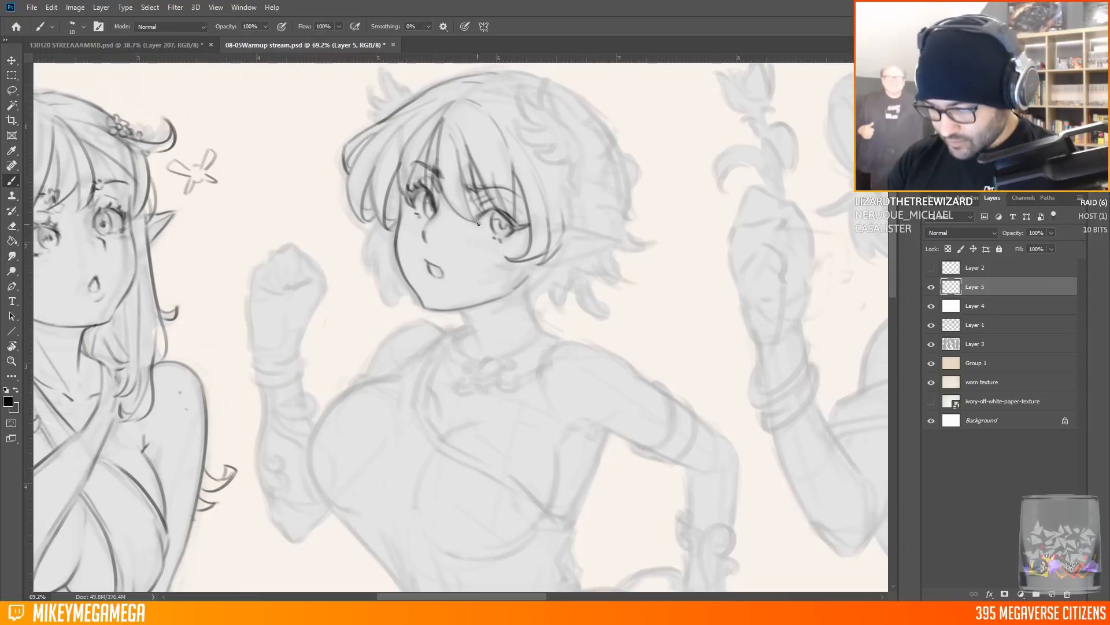
# Ink the second figure's lower hair tips on both sides of her jaw and below her ear
pyautogui.moveTo(376, 226); pyautogui.dragTo(362, 272)
pyautogui.moveTo(379, 231); pyautogui.dragTo(403, 293)
pyautogui.moveTo(532, 261); pyautogui.dragTo(502, 276)
pyautogui.moveTo(524, 277)
pyautogui.mouseDown()
pyautogui.moveTo(509, 317)
pyautogui.moveTo(555, 306)
pyautogui.mouseUp()
pyautogui.moveTo(573, 246)
pyautogui.mouseDown()
pyautogui.moveTo(555, 283)
pyautogui.moveTo(568, 227)
pyautogui.moveTo(547, 312)
pyautogui.mouseUp()
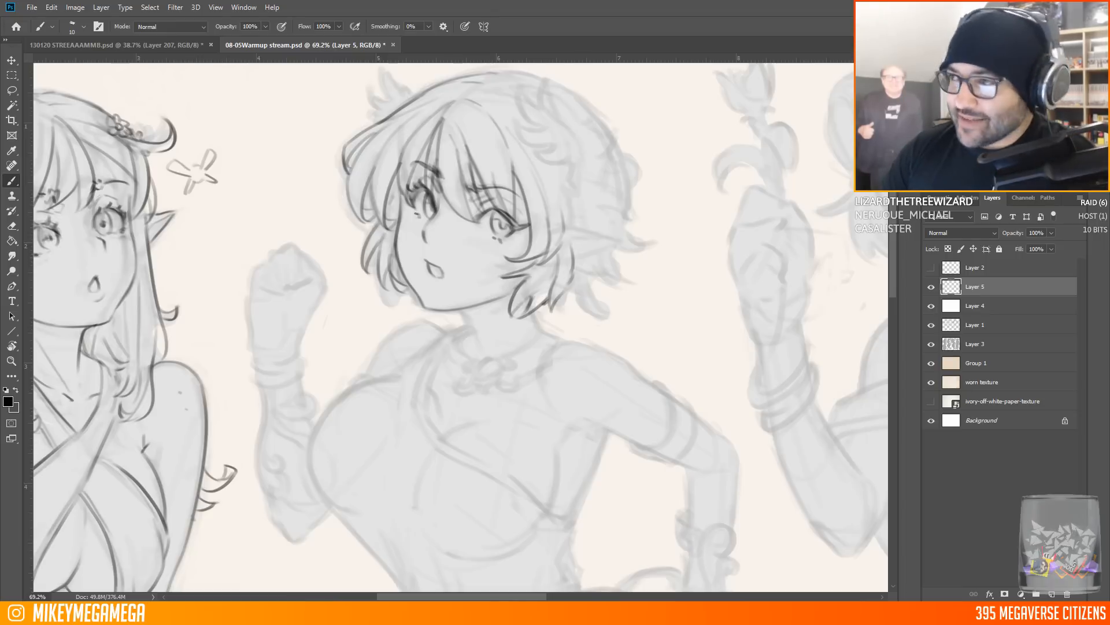
# Ink the feather-shaped ornaments on both sides of the second figure's hair, plus her pointed ear and neck line
pyautogui.scroll(-5, 613, 217)
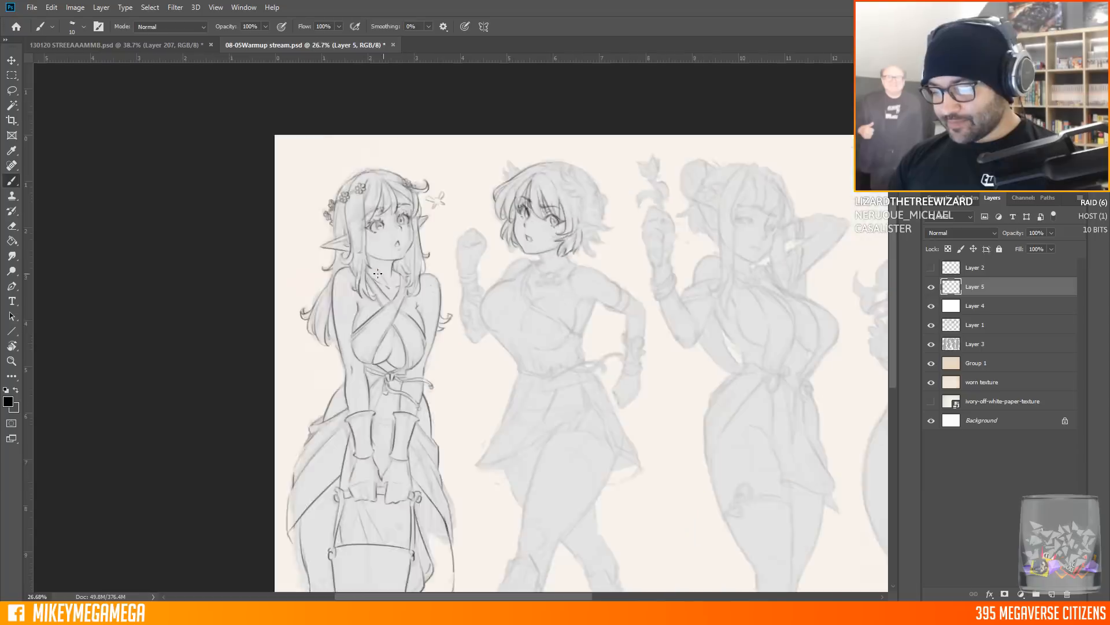
pyautogui.scroll(5, 461, 327)
pyautogui.click(170, 47)
pyautogui.click(304, 45)
pyautogui.moveTo(542, 122)
pyautogui.mouseDown()
pyautogui.moveTo(536, 152)
pyautogui.moveTo(562, 166)
pyautogui.moveTo(569, 193)
pyautogui.mouseUp()
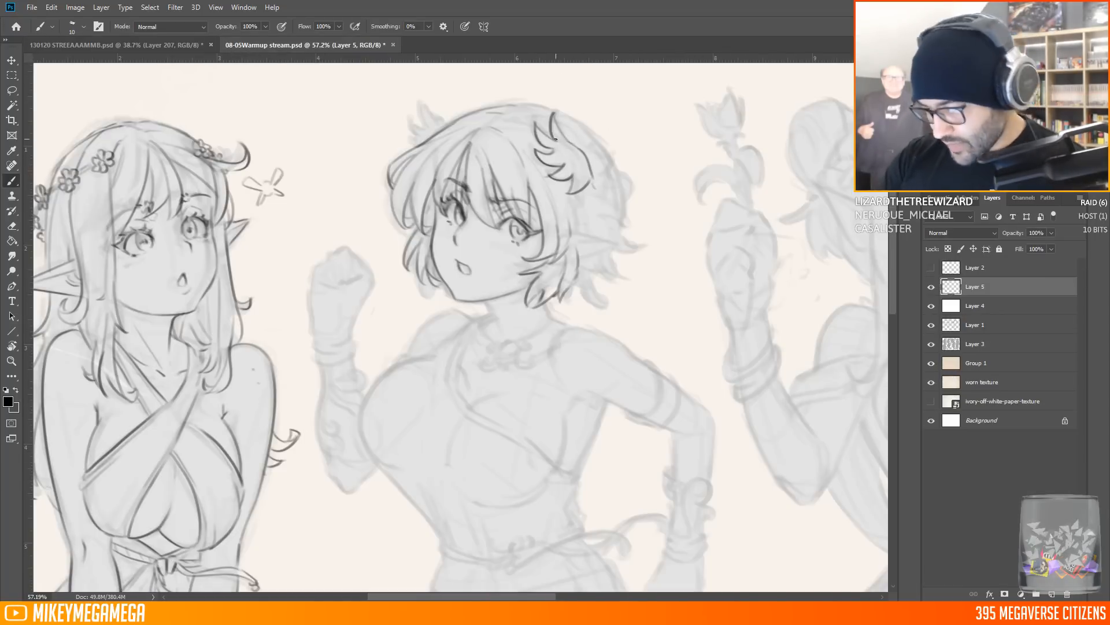
pyautogui.moveTo(562, 146); pyautogui.dragTo(587, 185)
pyautogui.moveTo(428, 101)
pyautogui.mouseDown()
pyautogui.moveTo(438, 124)
pyautogui.moveTo(415, 140)
pyautogui.mouseUp()
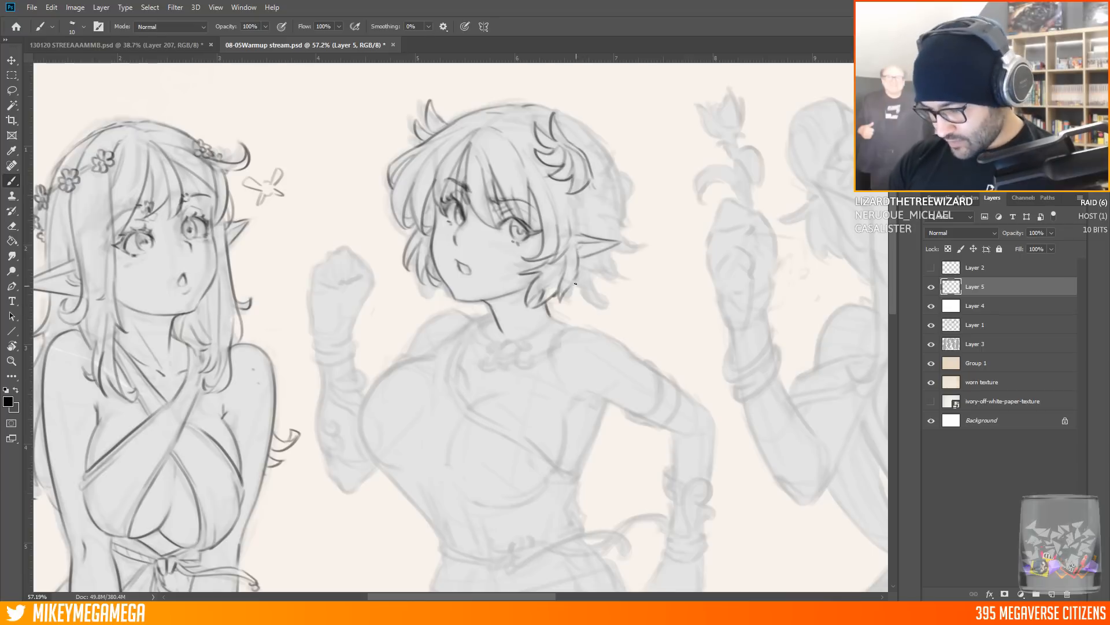
# Ink the flicked hair tips behind the second figure's ear and along the back of her head
pyautogui.moveTo(601, 273); pyautogui.dragTo(625, 255)
pyautogui.moveTo(616, 255); pyautogui.dragTo(643, 237)
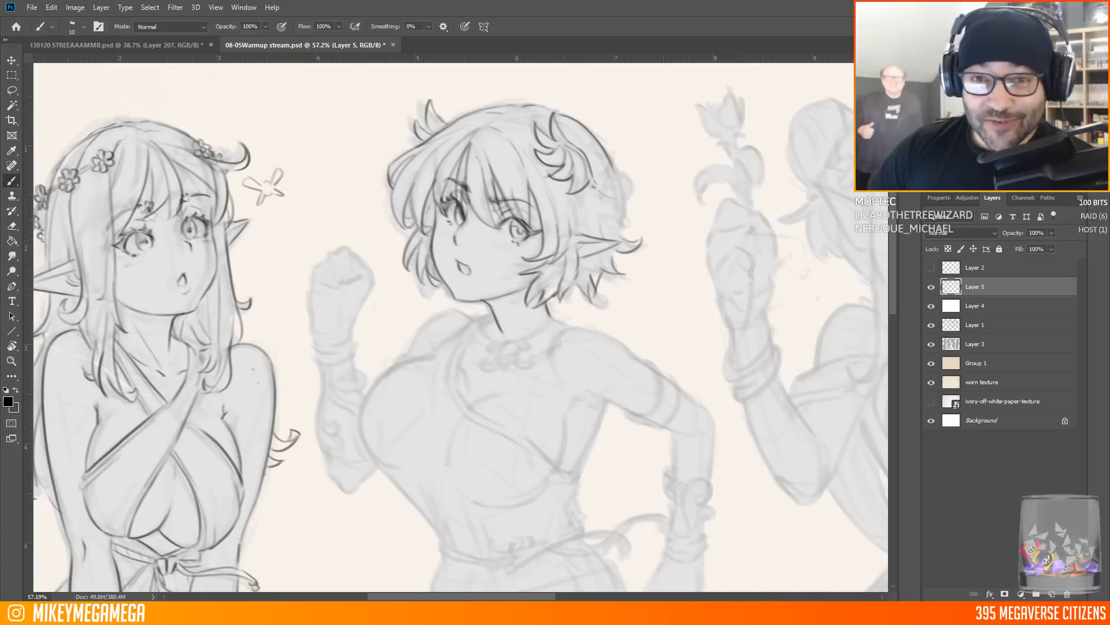
pyautogui.moveTo(627, 172)
pyautogui.mouseDown()
pyautogui.moveTo(611, 198)
pyautogui.moveTo(615, 225)
pyautogui.mouseUp()
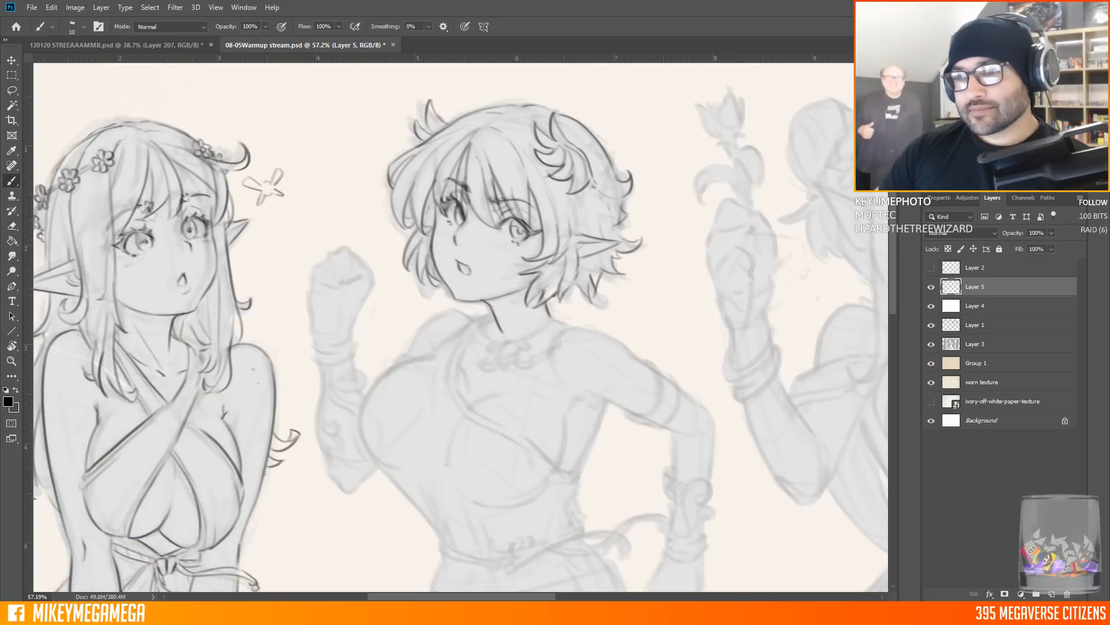
# Switch to the browser and view the jigsaw puzzle and two-dogs posts on the open Instagram profile
pyautogui.moveTo(1107, 185); pyautogui.dragTo(694, 1)
pyautogui.scroll(-3, 345, 122)
pyautogui.click(509, 150)
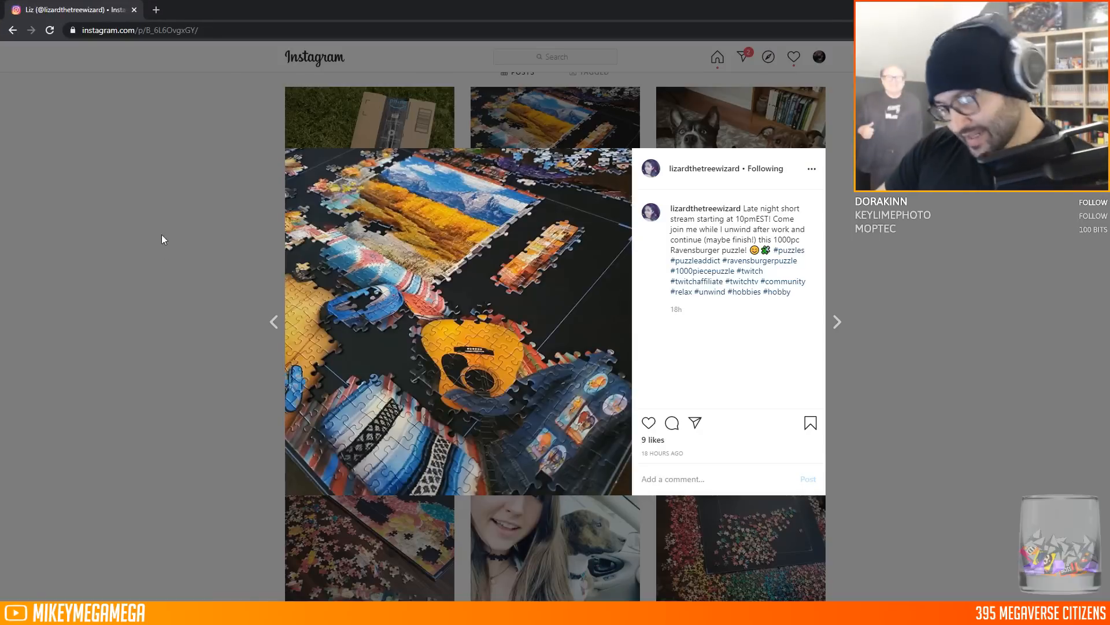
pyautogui.click(148, 259)
pyautogui.click(741, 113)
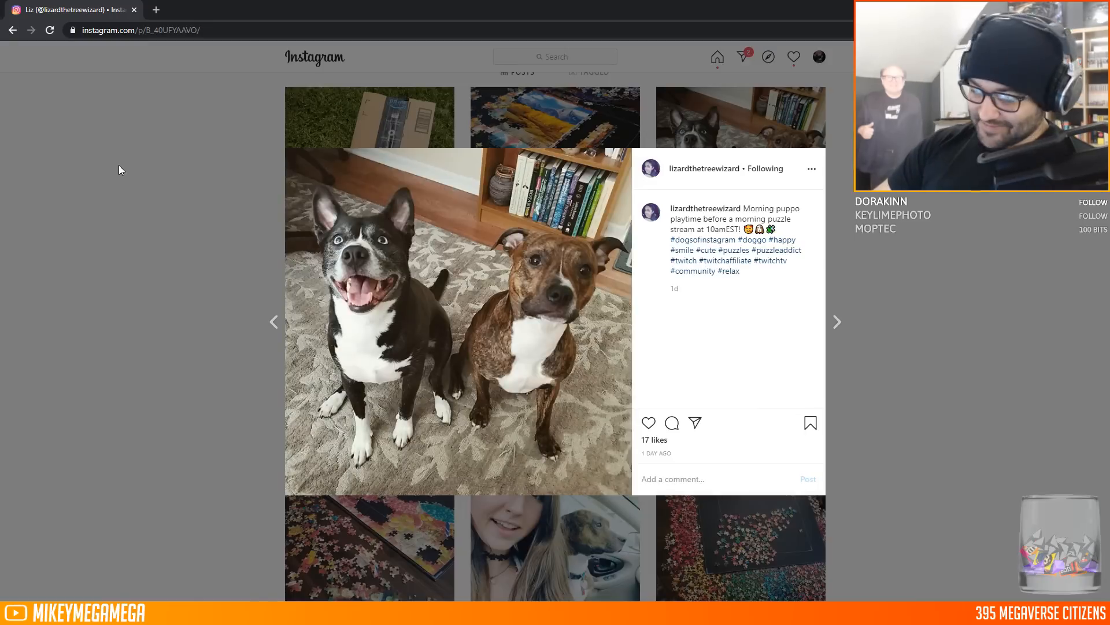
pyautogui.click(108, 219)
pyautogui.click(137, 10)
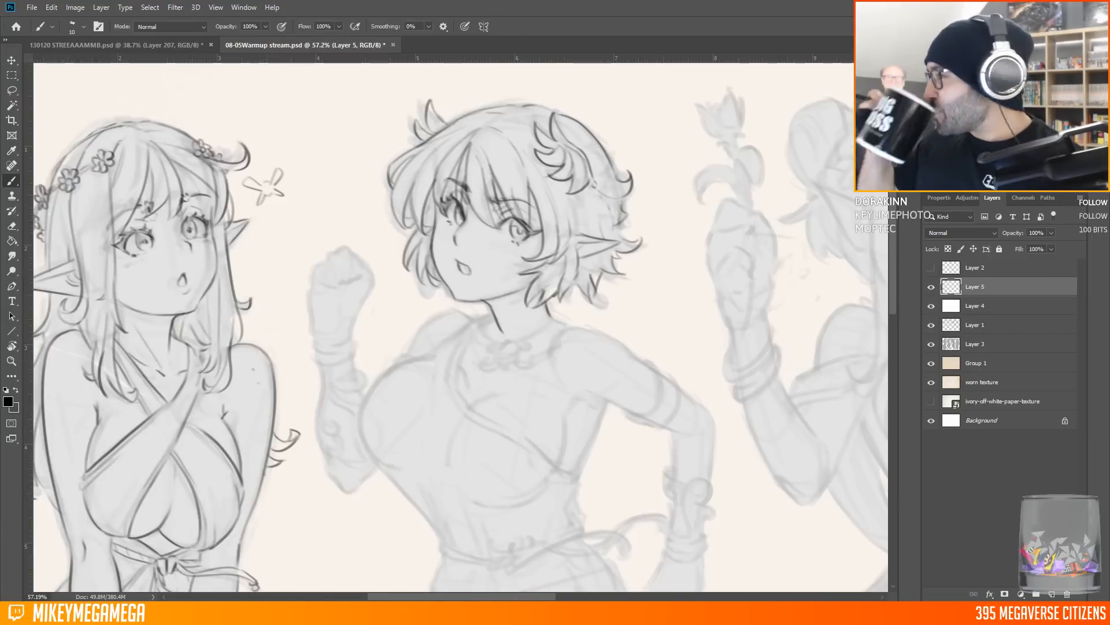
# Ink the second figure's choker and the outer contour of her chest down to the waist
pyautogui.scroll(-3, 515, 159)
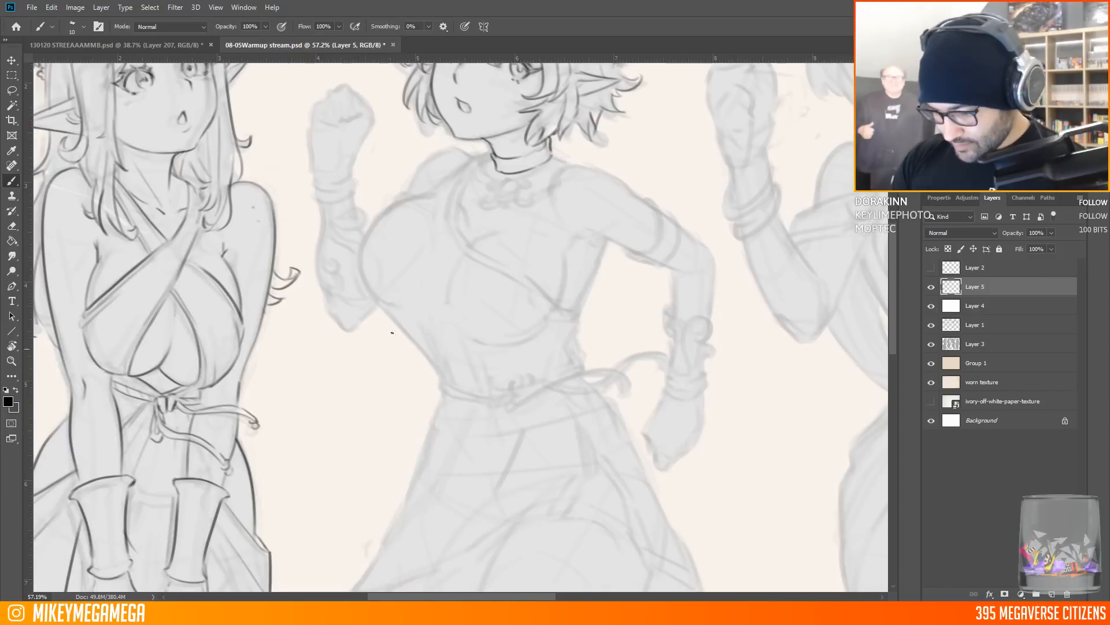
pyautogui.moveTo(490, 161)
pyautogui.mouseDown()
pyautogui.moveTo(420, 233)
pyautogui.moveTo(546, 307)
pyautogui.moveTo(419, 196)
pyautogui.mouseUp()
pyautogui.moveTo(423, 196)
pyautogui.mouseDown()
pyautogui.moveTo(361, 286)
pyautogui.moveTo(378, 307)
pyautogui.moveTo(369, 231)
pyautogui.moveTo(377, 308)
pyautogui.moveTo(468, 393)
pyautogui.mouseUp()
pyautogui.hotkey('ctrl', 'z')
pyautogui.hotkey('ctrl', 'z')
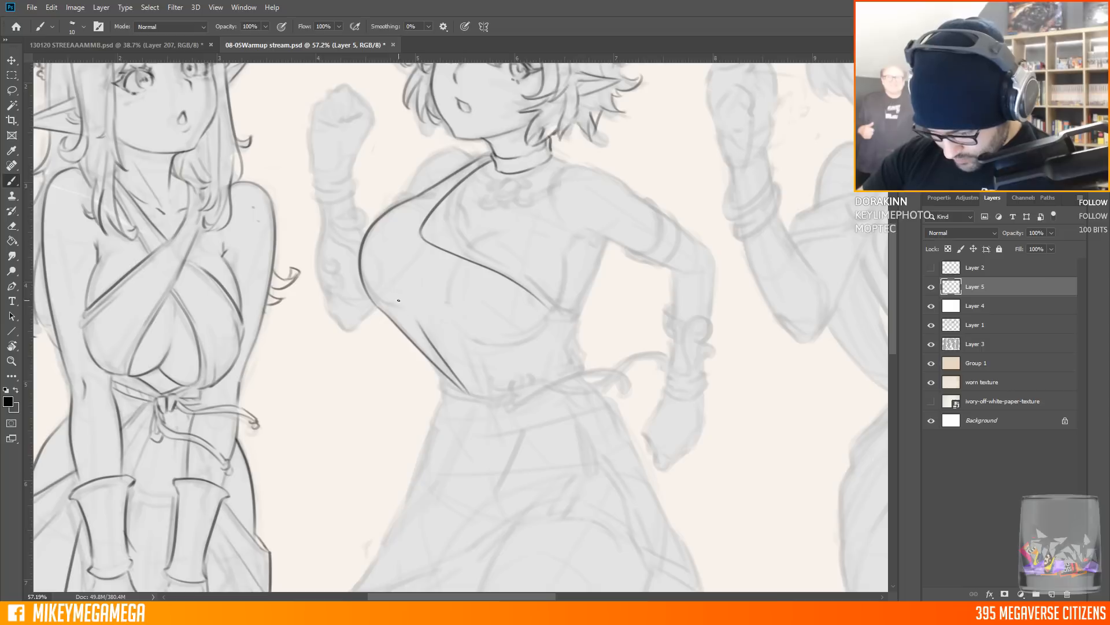
# Ink the fabric folds above the second figure's waist and the far side contour of her top
pyautogui.moveTo(404, 317); pyautogui.dragTo(415, 330)
pyautogui.moveTo(455, 325); pyautogui.dragTo(477, 384)
pyautogui.moveTo(486, 350); pyautogui.dragTo(486, 374)
pyautogui.moveTo(552, 317); pyautogui.dragTo(521, 345)
pyautogui.moveTo(533, 352); pyautogui.dragTo(528, 380)
pyautogui.hotkey('ctrl', 'z')
pyautogui.moveTo(558, 314); pyautogui.dragTo(585, 298)
pyautogui.moveTo(583, 303); pyautogui.dragTo(570, 341)
pyautogui.moveTo(572, 343)
pyautogui.mouseDown()
pyautogui.moveTo(580, 369)
pyautogui.moveTo(543, 380)
pyautogui.mouseUp()
pyautogui.moveTo(465, 172)
pyautogui.mouseDown()
pyautogui.moveTo(416, 238)
pyautogui.moveTo(531, 298)
pyautogui.mouseUp()
pyautogui.hotkey('ctrl', 'z')
pyautogui.moveTo(424, 247); pyautogui.dragTo(553, 316)
pyautogui.scroll(-4, 272, 240)
pyautogui.scroll(4, 301, 212)
pyautogui.moveTo(454, 191); pyautogui.dragTo(387, 258)
pyautogui.moveTo(423, 205); pyautogui.dragTo(340, 253)
pyautogui.moveTo(415, 295); pyautogui.dragTo(545, 337)
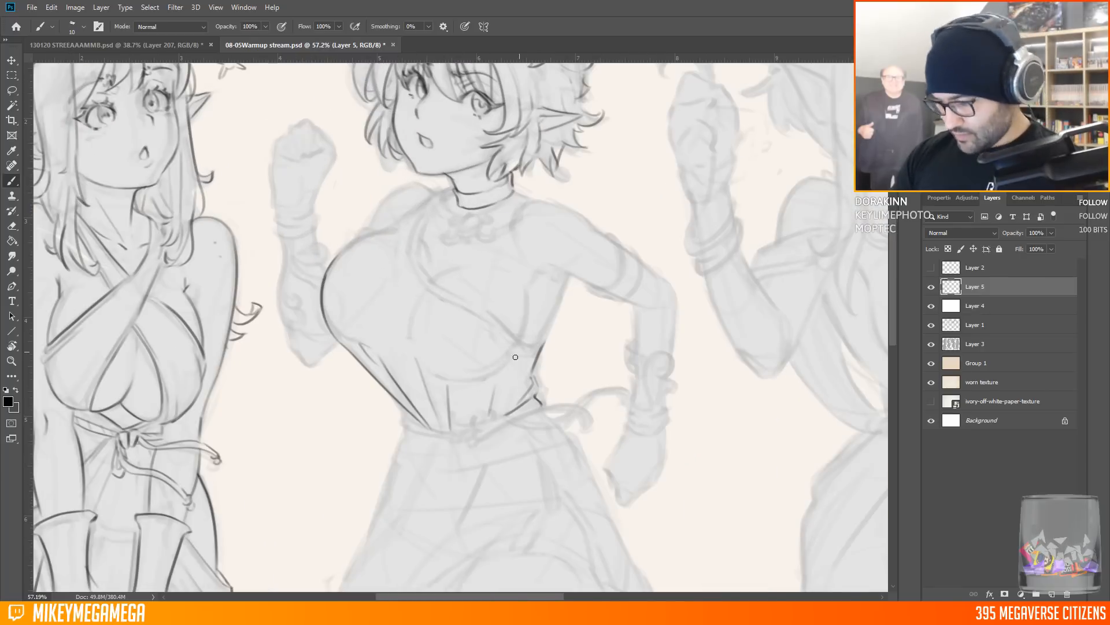
# Ink the second figure's diagonal chest strap, the upper and lower contours of her top, the armpit line and the collar brooch
pyautogui.moveTo(455, 194); pyautogui.dragTo(506, 332)
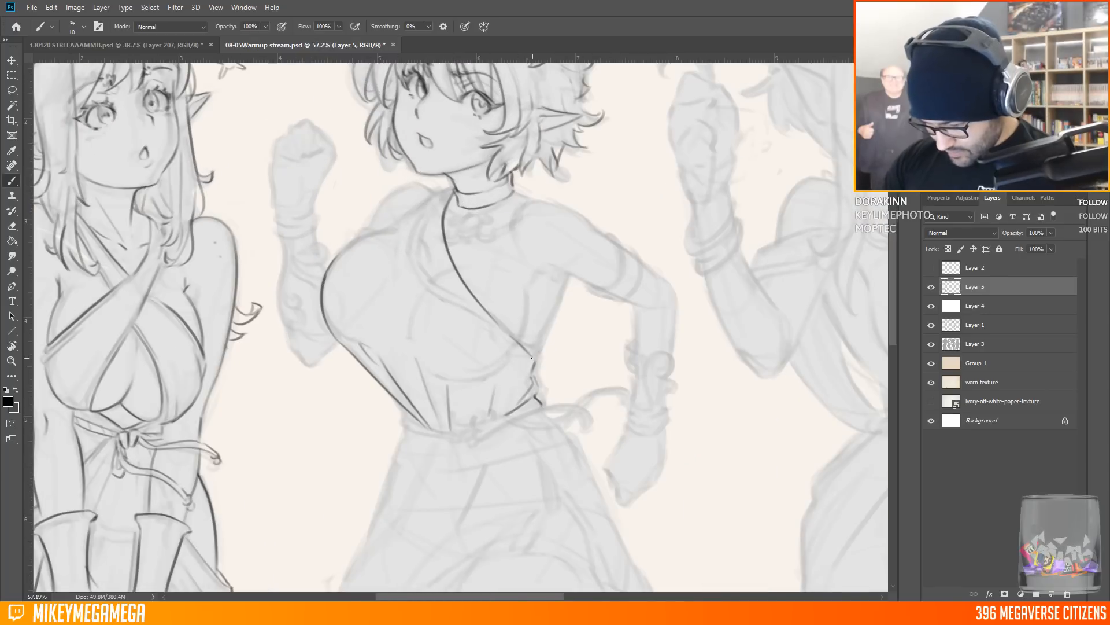
pyautogui.moveTo(334, 260)
pyautogui.mouseDown()
pyautogui.moveTo(396, 233)
pyautogui.moveTo(455, 189)
pyautogui.mouseUp()
pyautogui.moveTo(412, 351)
pyautogui.mouseDown()
pyautogui.moveTo(475, 384)
pyautogui.moveTo(429, 399)
pyautogui.moveTo(513, 359)
pyautogui.mouseUp()
pyautogui.moveTo(530, 283); pyautogui.dragTo(522, 342)
pyautogui.moveTo(468, 214); pyautogui.dragTo(444, 241)
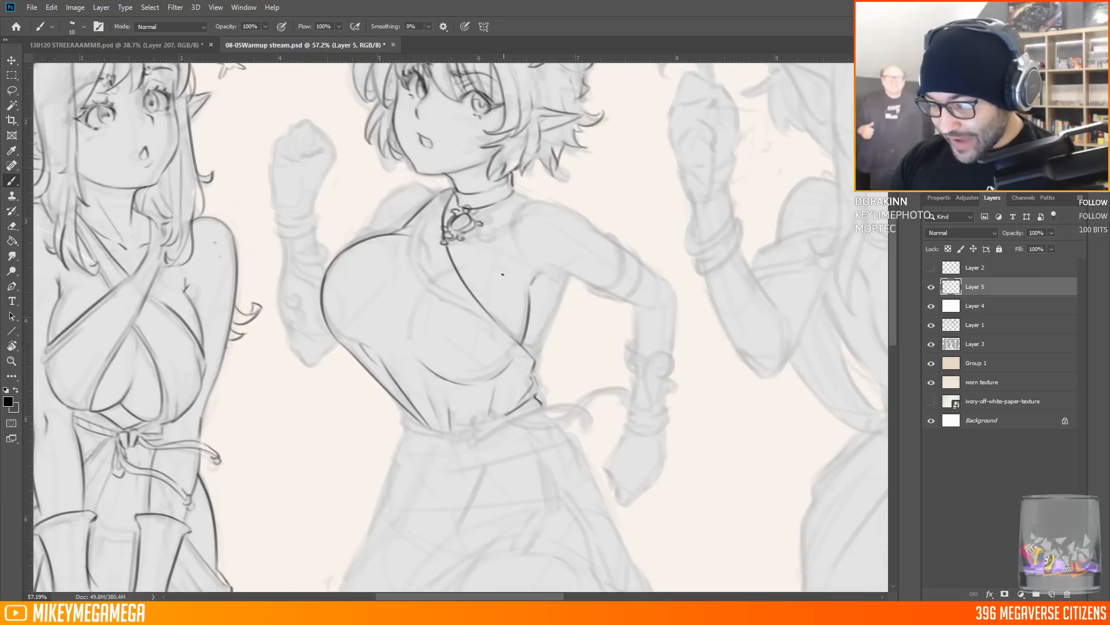
pyautogui.moveTo(447, 190)
pyautogui.mouseDown()
pyautogui.moveTo(432, 230)
pyautogui.moveTo(451, 284)
pyautogui.moveTo(533, 372)
pyautogui.mouseUp()
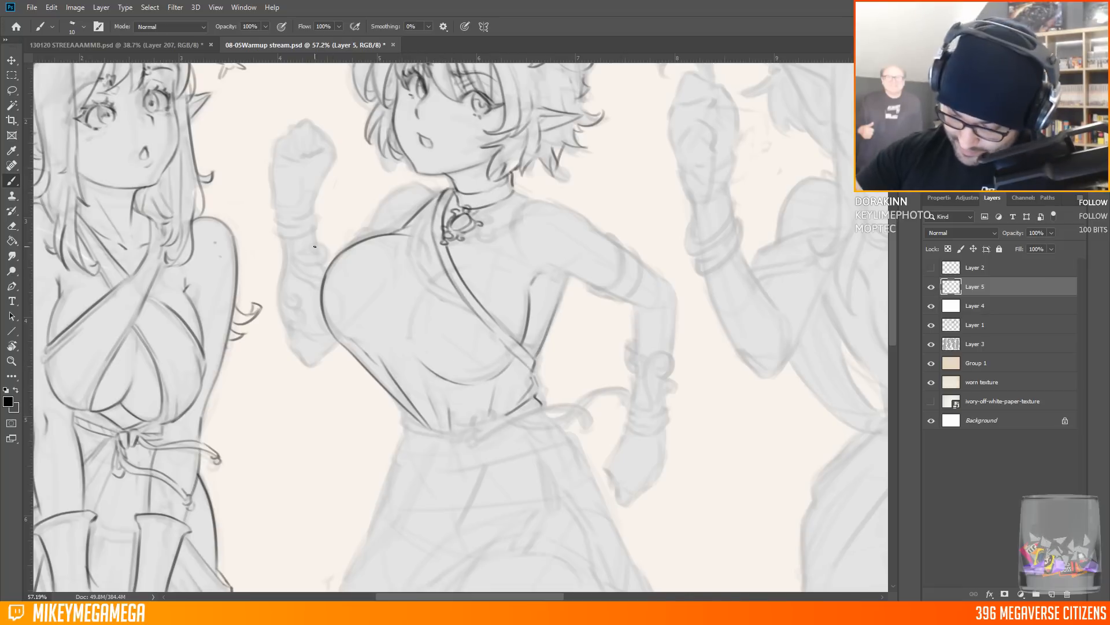
# Ink the second figure's raised arm from the shoulder to the elbow, with its armlet, wrist cuff and swirled bracer
pyautogui.scroll(-2, 365, 289)
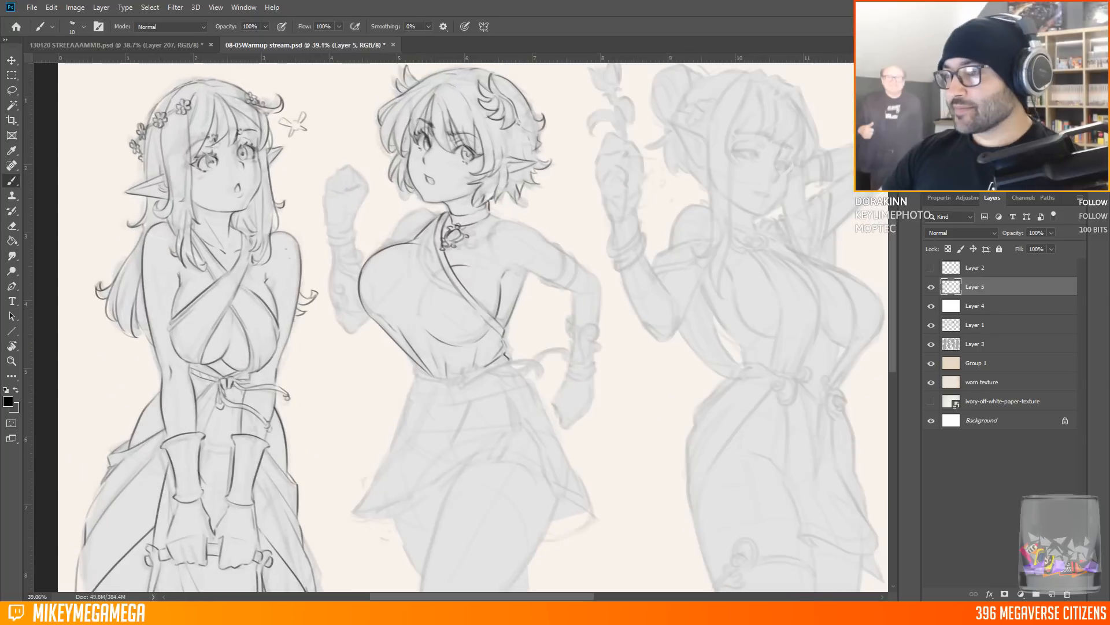
pyautogui.scroll(2, 269, 289)
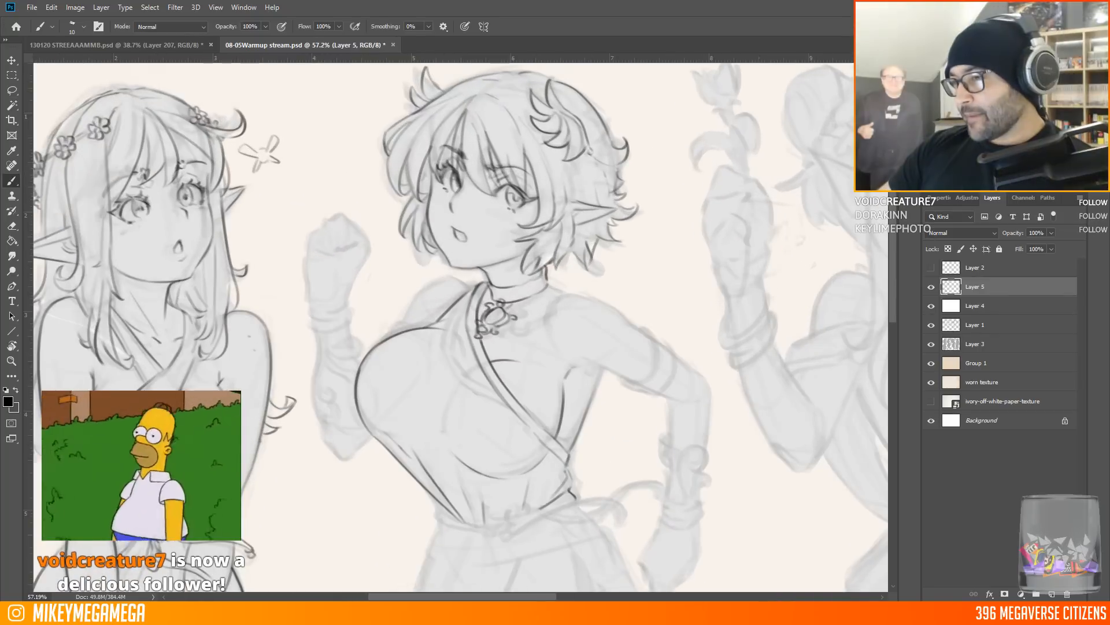
pyautogui.moveTo(466, 282); pyautogui.dragTo(393, 332)
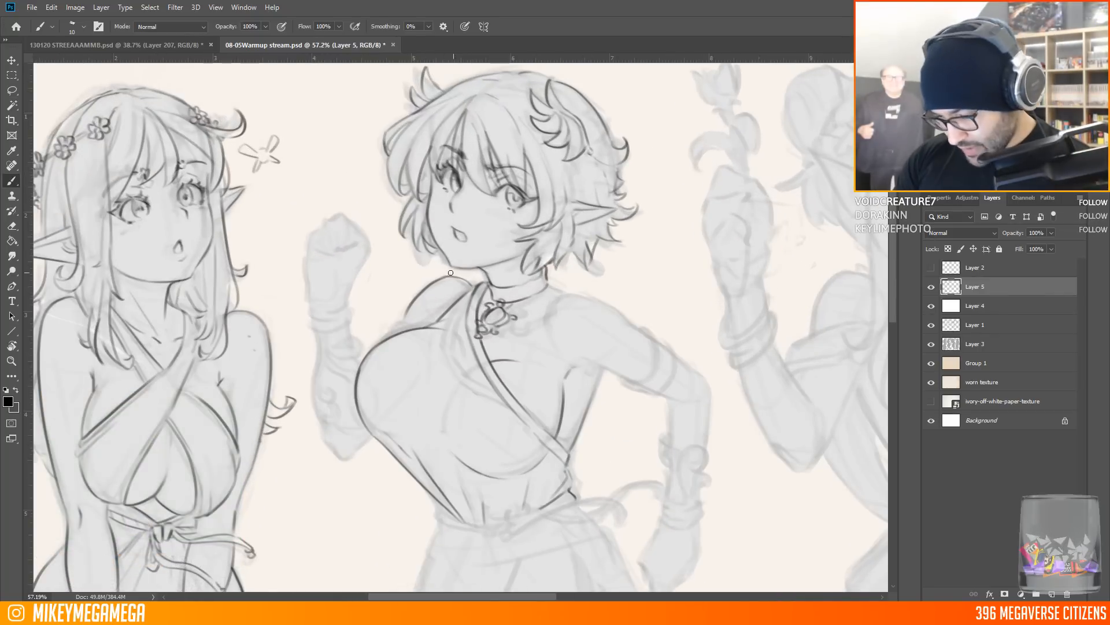
pyautogui.moveTo(309, 311)
pyautogui.mouseDown()
pyautogui.moveTo(351, 304)
pyautogui.moveTo(333, 303)
pyautogui.moveTo(313, 333)
pyautogui.moveTo(353, 324)
pyautogui.mouseUp()
pyautogui.moveTo(349, 301); pyautogui.dragTo(348, 351)
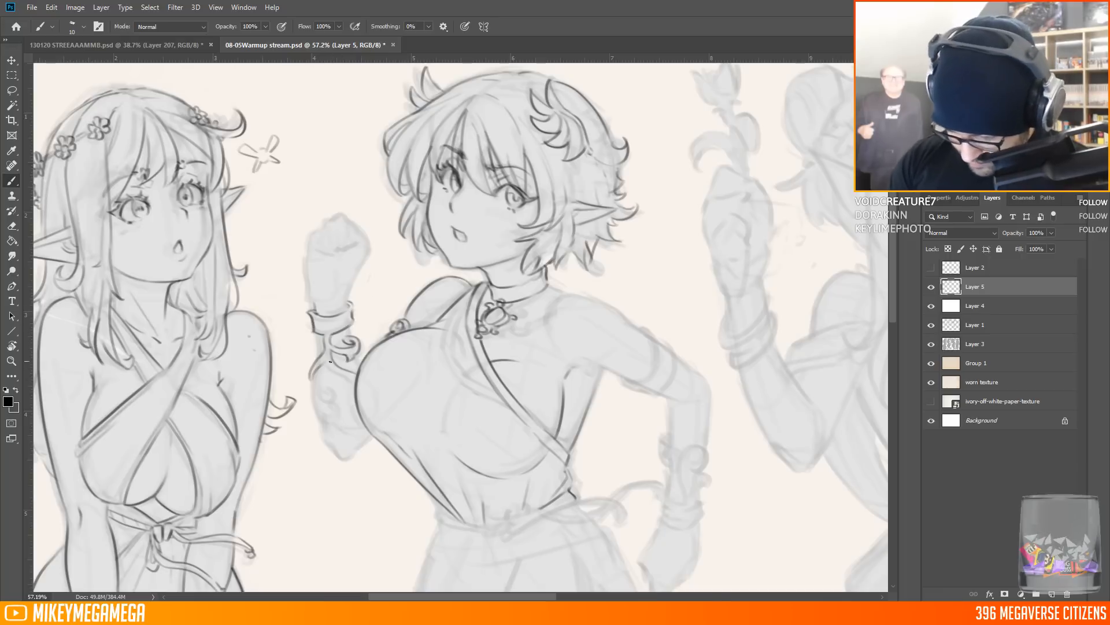
pyautogui.moveTo(318, 398); pyautogui.dragTo(337, 418)
pyautogui.moveTo(310, 377)
pyautogui.mouseDown()
pyautogui.moveTo(342, 459)
pyautogui.moveTo(369, 440)
pyautogui.mouseUp()
pyautogui.moveTo(360, 412)
pyautogui.mouseDown()
pyautogui.moveTo(337, 419)
pyautogui.moveTo(349, 393)
pyautogui.mouseUp()
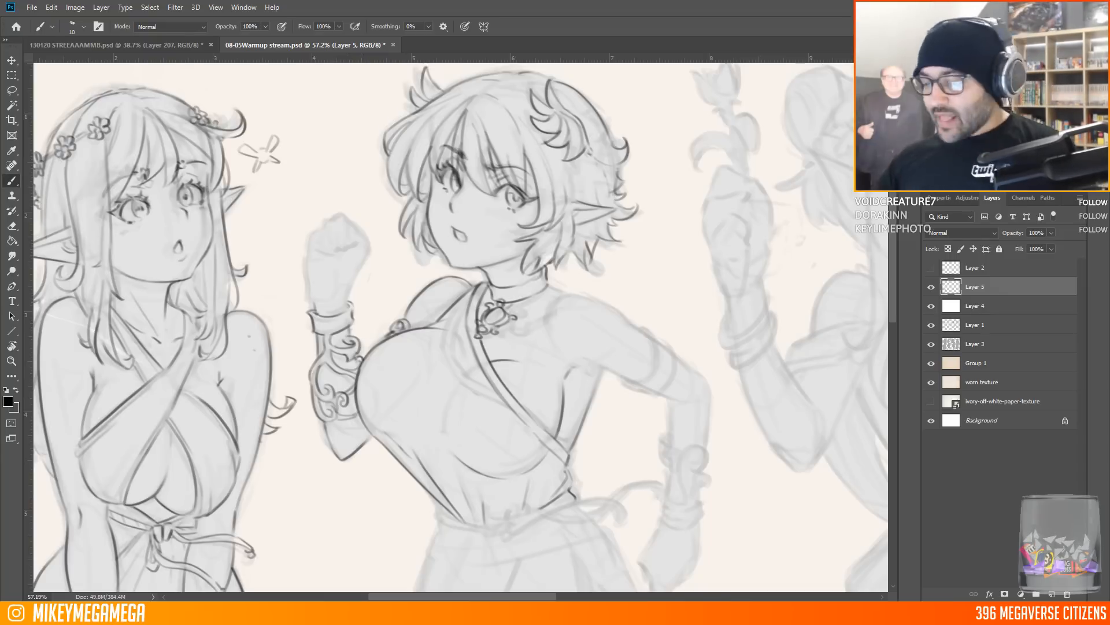
# Ink the wrist, clenched fingers and thumb of the second figure's raised fist
pyautogui.scroll(-5, 473, 198)
pyautogui.scroll(5, 454, 241)
pyautogui.moveTo(380, 242); pyautogui.dragTo(389, 209)
pyautogui.moveTo(368, 240)
pyautogui.mouseDown()
pyautogui.moveTo(364, 218)
pyautogui.moveTo(341, 205)
pyautogui.mouseUp()
pyautogui.moveTo(350, 186); pyautogui.dragTo(384, 179)
pyautogui.moveTo(386, 173); pyautogui.dragTo(395, 194)
# Ink the second figure's bent arm with its shoulder, armband, swirled bracer and lowered fist
pyautogui.moveTo(559, 273)
pyautogui.mouseDown()
pyautogui.moveTo(583, 244)
pyautogui.moveTo(631, 270)
pyautogui.moveTo(630, 324)
pyautogui.mouseUp()
pyautogui.moveTo(668, 294); pyautogui.dragTo(630, 331)
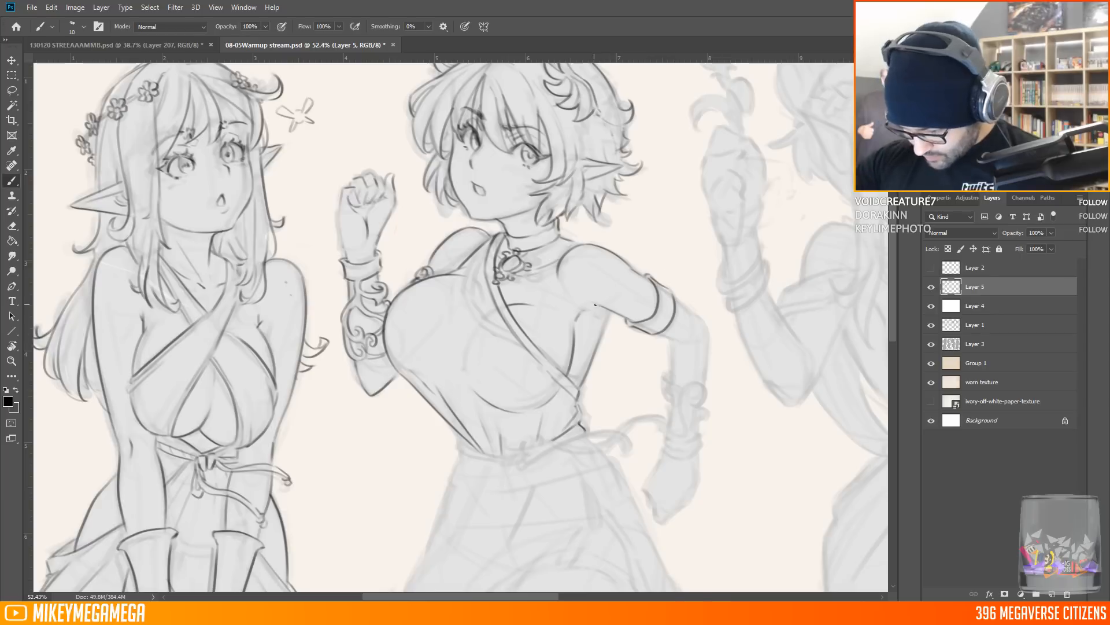
pyautogui.moveTo(694, 312); pyautogui.dragTo(705, 383)
pyautogui.moveTo(665, 434); pyautogui.dragTo(685, 385)
pyautogui.moveTo(697, 386)
pyautogui.mouseDown()
pyautogui.moveTo(703, 404)
pyautogui.moveTo(663, 409)
pyautogui.moveTo(673, 396)
pyautogui.mouseUp()
pyautogui.moveTo(664, 454)
pyautogui.mouseDown()
pyautogui.moveTo(651, 507)
pyautogui.moveTo(672, 517)
pyautogui.moveTo(697, 458)
pyautogui.mouseUp()
# Ink the second figure's waist sash with its knot, twisted cords and loose ends
pyautogui.moveTo(358, 324); pyautogui.dragTo(202, 312)
pyautogui.scroll(10, 204, 311)
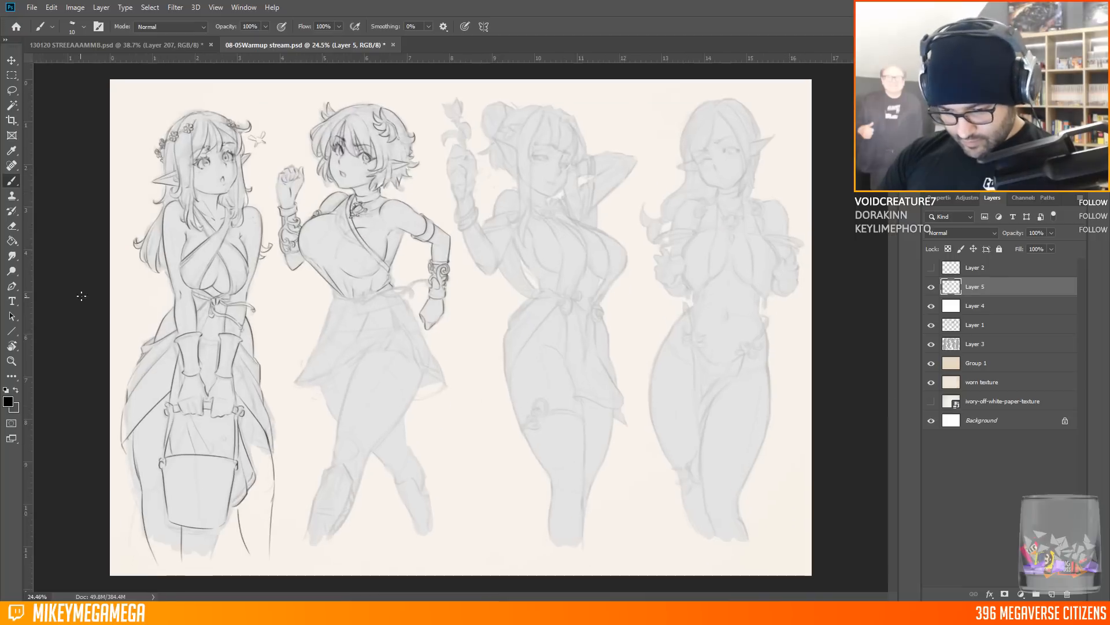
pyautogui.moveTo(443, 277); pyautogui.dragTo(433, 295)
pyautogui.moveTo(435, 292); pyautogui.dragTo(454, 282)
pyautogui.moveTo(426, 294)
pyautogui.mouseDown()
pyautogui.moveTo(435, 296)
pyautogui.moveTo(419, 302)
pyautogui.moveTo(520, 270)
pyautogui.moveTo(548, 277)
pyautogui.moveTo(532, 271)
pyautogui.mouseUp()
pyautogui.moveTo(543, 258); pyautogui.dragTo(571, 250)
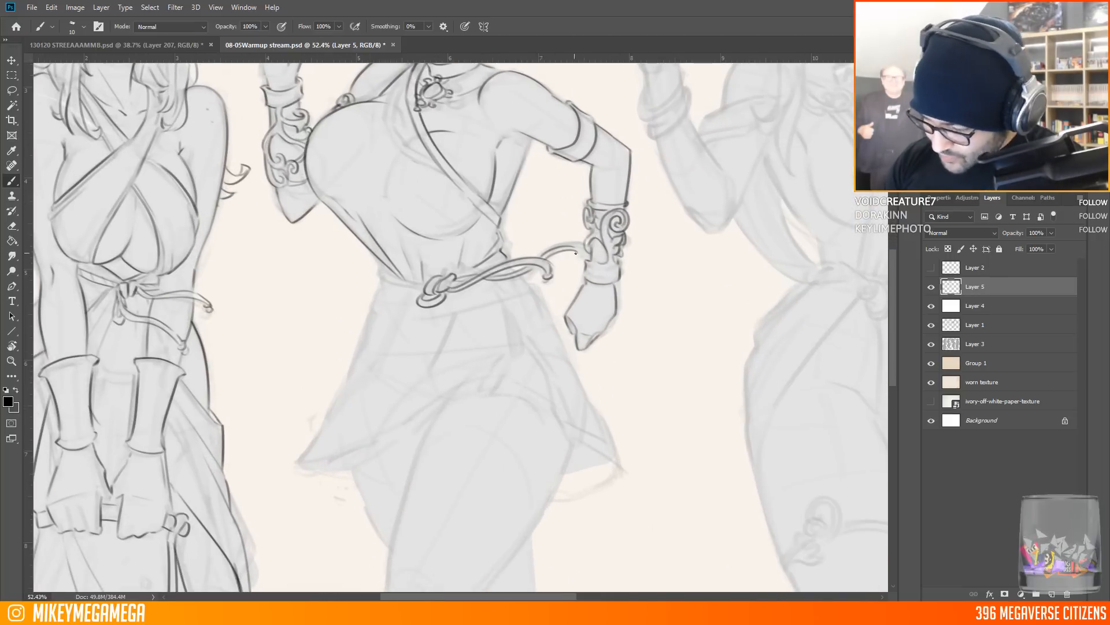
pyautogui.moveTo(420, 284); pyautogui.dragTo(379, 271)
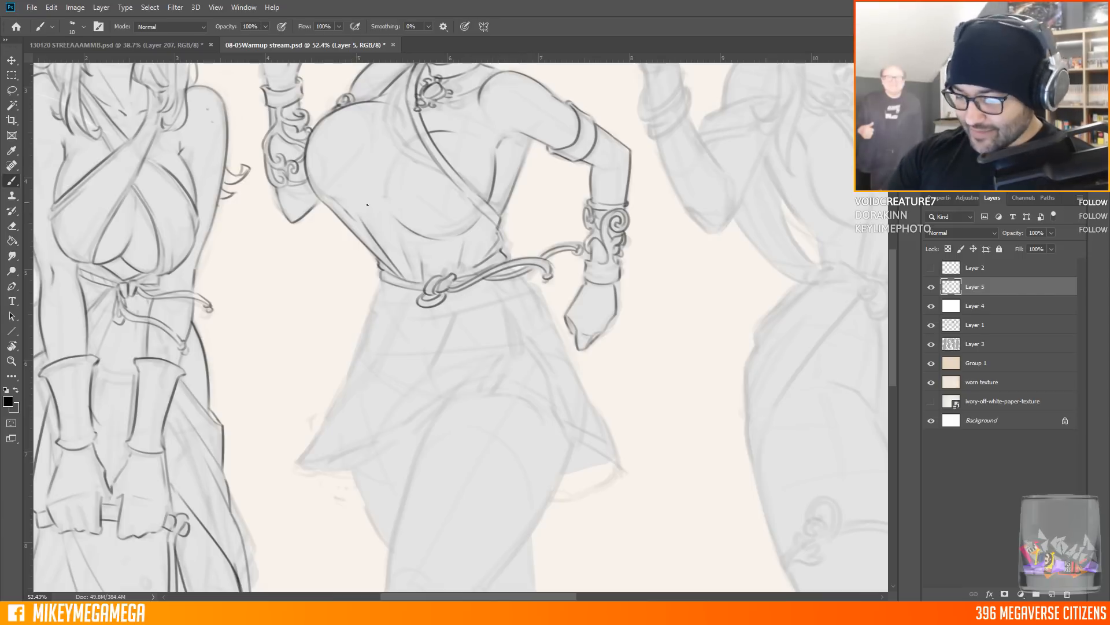
# Try to ink the second figure's short wrap skirt with diagonal folds and a banded hem
pyautogui.moveTo(594, 410); pyautogui.dragTo(662, 566)
pyautogui.scroll(-1, 415, 82)
pyautogui.moveTo(512, 514); pyautogui.dragTo(498, 355)
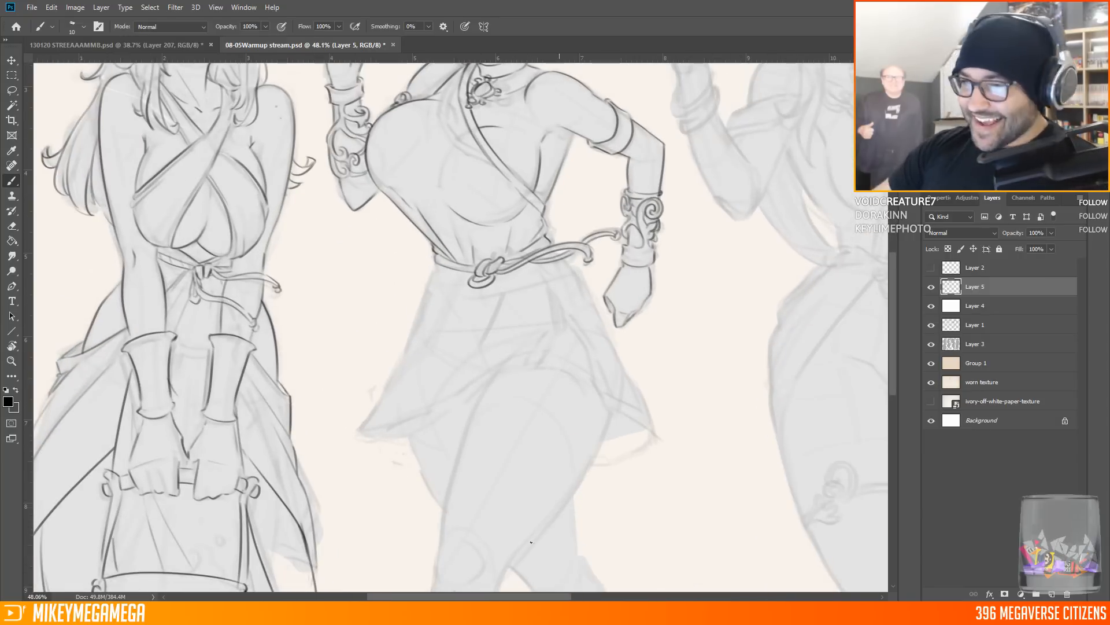
pyautogui.moveTo(433, 266); pyautogui.dragTo(419, 305)
pyautogui.moveTo(463, 280); pyautogui.dragTo(417, 318)
pyautogui.moveTo(421, 314); pyautogui.dragTo(403, 347)
pyautogui.moveTo(485, 296); pyautogui.dragTo(429, 335)
pyautogui.moveTo(518, 288); pyautogui.dragTo(410, 361)
pyautogui.moveTo(505, 331); pyautogui.dragTo(359, 437)
pyautogui.moveTo(359, 437)
pyautogui.mouseDown()
pyautogui.moveTo(534, 343)
pyautogui.moveTo(552, 289)
pyautogui.moveTo(544, 311)
pyautogui.mouseUp()
pyautogui.moveTo(544, 308); pyautogui.dragTo(474, 366)
pyautogui.moveTo(571, 314); pyautogui.dragTo(636, 400)
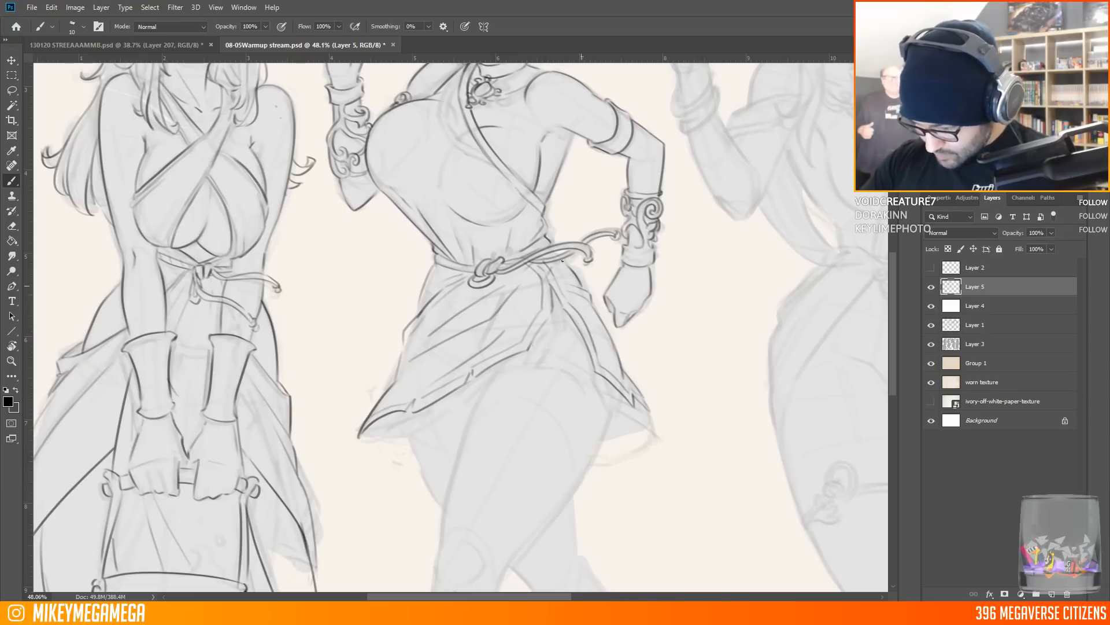
pyautogui.scroll(-6, 347, 266)
pyautogui.scroll(1, 424, 464)
pyautogui.scroll(2, 412, 304)
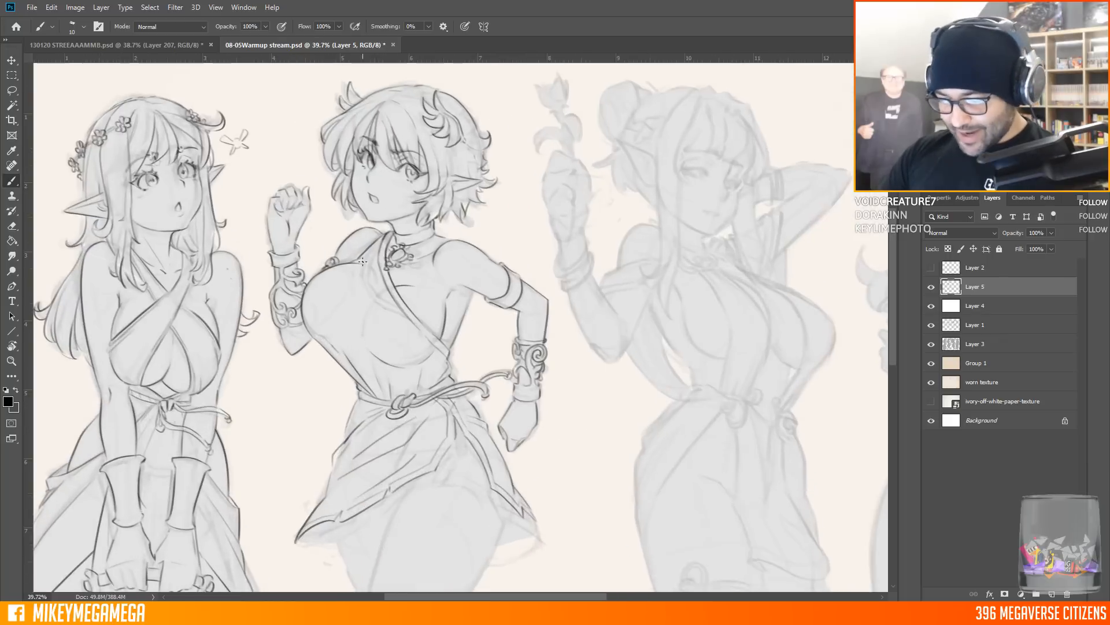
# Select the inked skirt below the second figure's sash, delete its lines and clear the selection
pyautogui.press('l')
pyautogui.moveTo(483, 307); pyautogui.dragTo(570, 400)
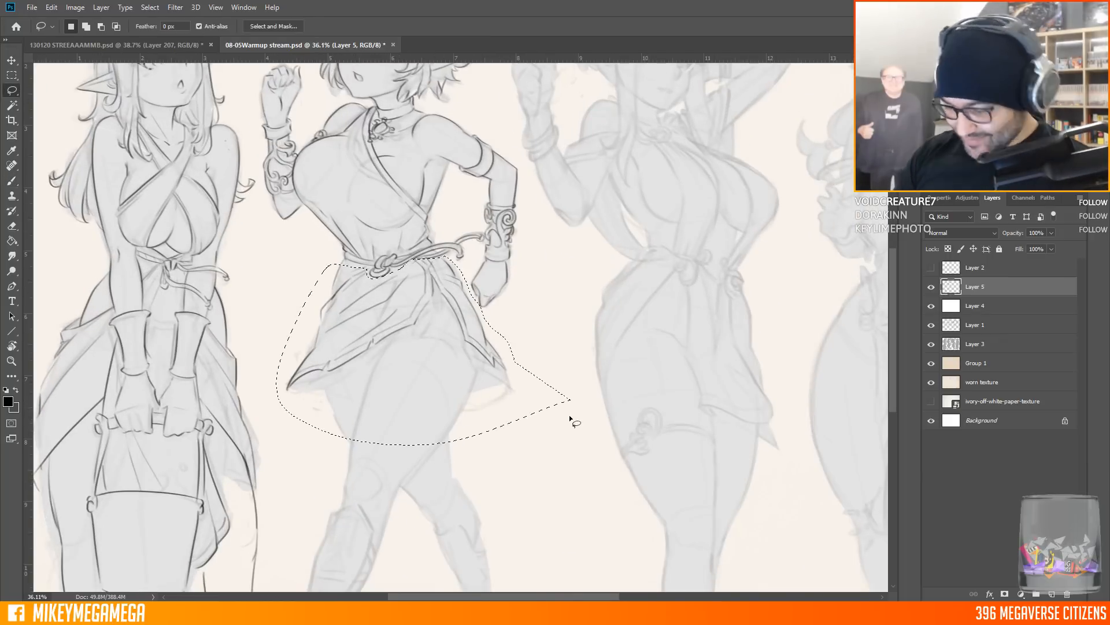
pyautogui.press('Delete')
pyautogui.press('m')
pyautogui.hotkey('ctrl', 'd')
# Ink the second figure's skirt anew with plain side contours, long folds, a front slit and a hem
pyautogui.press('b')
pyautogui.moveTo(345, 262)
pyautogui.mouseDown()
pyautogui.moveTo(291, 376)
pyautogui.moveTo(407, 377)
pyautogui.moveTo(445, 308)
pyautogui.mouseUp()
pyautogui.moveTo(445, 309); pyautogui.dragTo(444, 374)
pyautogui.moveTo(443, 380); pyautogui.dragTo(484, 392)
pyautogui.moveTo(469, 302); pyautogui.dragTo(504, 365)
pyautogui.moveTo(403, 265); pyautogui.dragTo(340, 336)
pyautogui.moveTo(375, 275)
pyautogui.mouseDown()
pyautogui.moveTo(329, 296)
pyautogui.moveTo(351, 357)
pyautogui.moveTo(380, 373)
pyautogui.mouseUp()
pyautogui.moveTo(480, 377); pyautogui.dragTo(497, 360)
# Ink the contours of the second figure's thighs and lower legs below the skirt
pyautogui.moveTo(368, 383); pyautogui.dragTo(350, 470)
pyautogui.moveTo(469, 390); pyautogui.dragTo(399, 488)
pyautogui.moveTo(326, 386)
pyautogui.mouseDown()
pyautogui.moveTo(352, 448)
pyautogui.moveTo(399, 475)
pyautogui.mouseUp()
pyautogui.hotkey('ctrl', '0')
pyautogui.scroll(2, 339, 465)
pyautogui.moveTo(413, 404); pyautogui.dragTo(445, 492)
pyautogui.moveTo(335, 547); pyautogui.dragTo(376, 450)
pyautogui.moveTo(331, 431)
pyautogui.mouseDown()
pyautogui.moveTo(335, 456)
pyautogui.moveTo(309, 527)
pyautogui.mouseUp()
# Ink the third figure's half-closed eyes, eyebrows, nose and mouth
pyautogui.scroll(-6, 467, 149)
pyautogui.scroll(6, 494, 235)
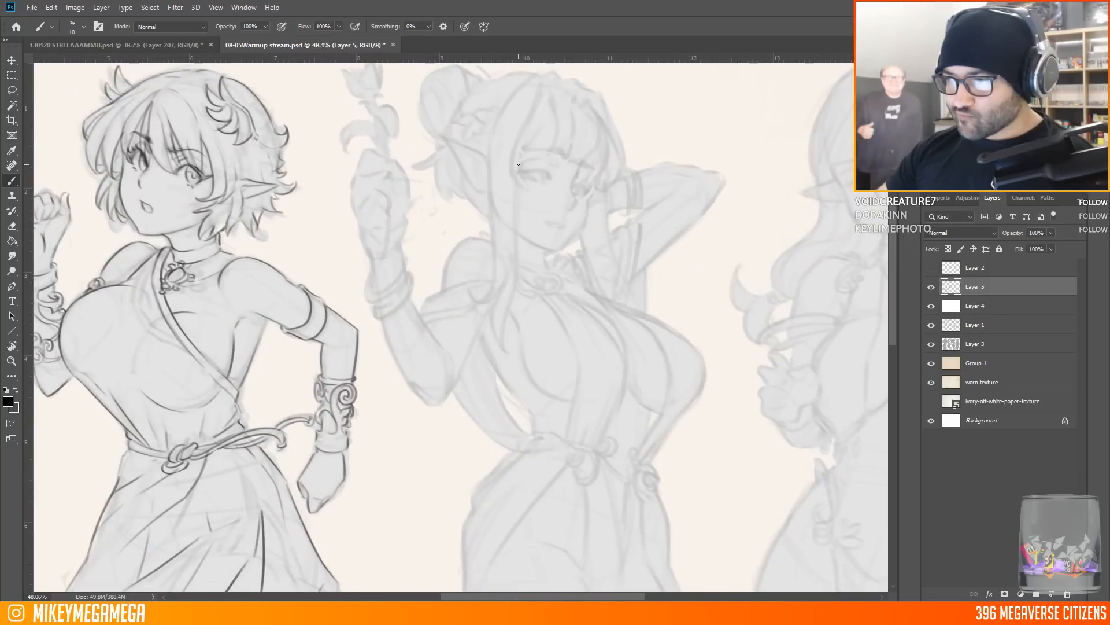
pyautogui.moveTo(545, 170); pyautogui.dragTo(558, 170)
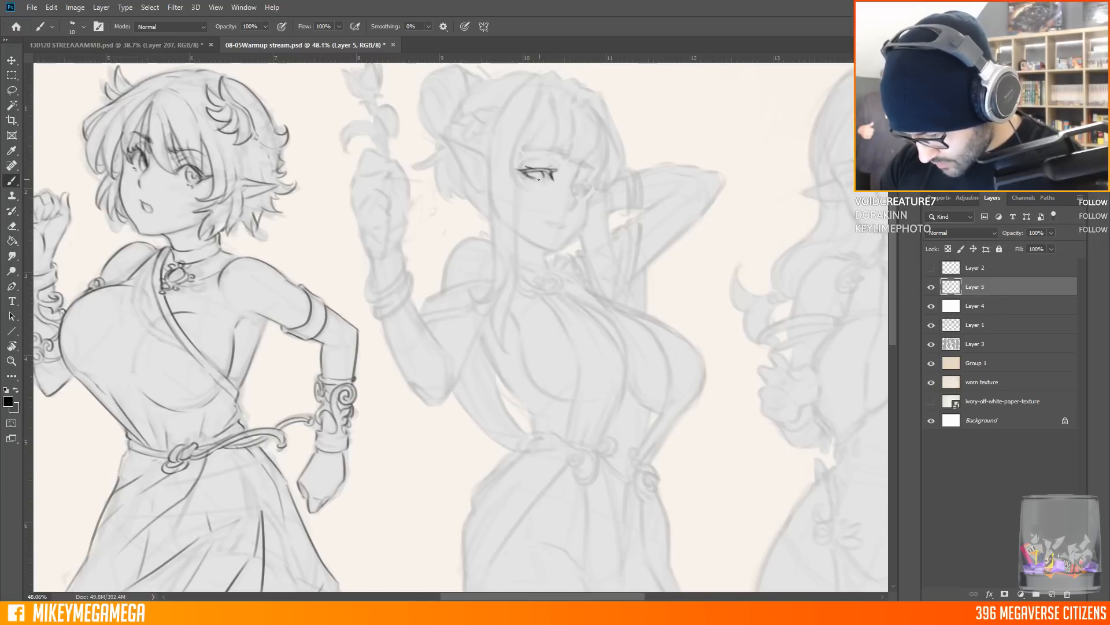
pyautogui.moveTo(521, 152); pyautogui.dragTo(572, 152)
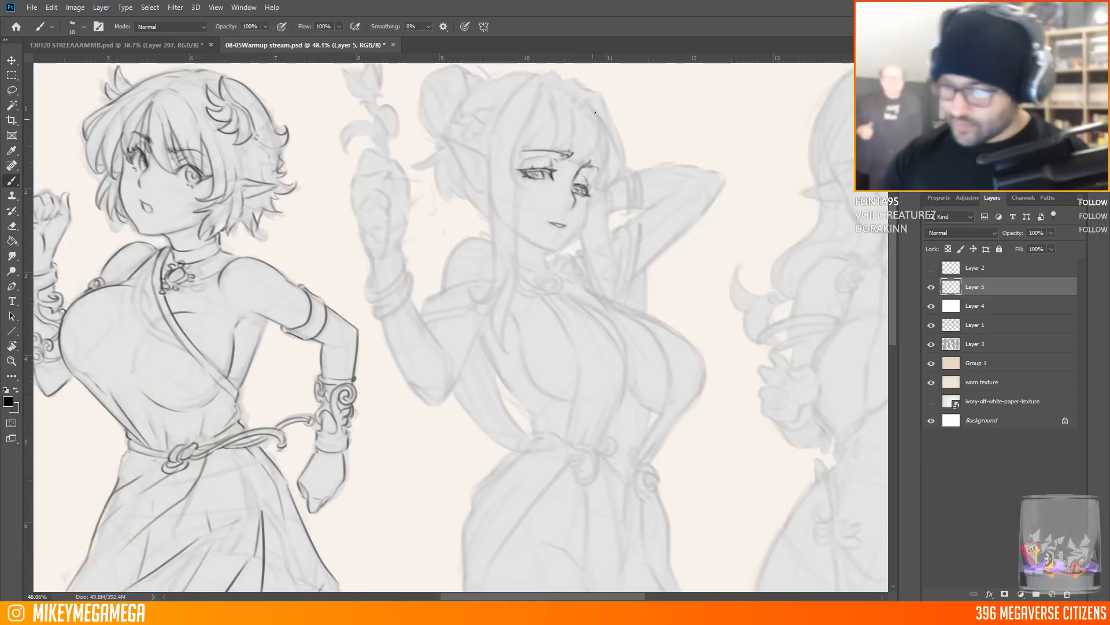
# Flip the canvas horizontally and ink the third figure's fringe strands across her forehead
pyautogui.click(75, 8)
pyautogui.moveTo(95, 116)
pyautogui.click(222, 170)
pyautogui.moveTo(158, 107); pyautogui.dragTo(133, 184)
pyautogui.moveTo(134, 158); pyautogui.dragTo(146, 189)
pyautogui.moveTo(153, 122)
pyautogui.mouseDown()
pyautogui.moveTo(155, 190)
pyautogui.moveTo(173, 171)
pyautogui.mouseUp()
pyautogui.moveTo(182, 96)
pyautogui.mouseDown()
pyautogui.moveTo(204, 157)
pyautogui.moveTo(172, 191)
pyautogui.mouseUp()
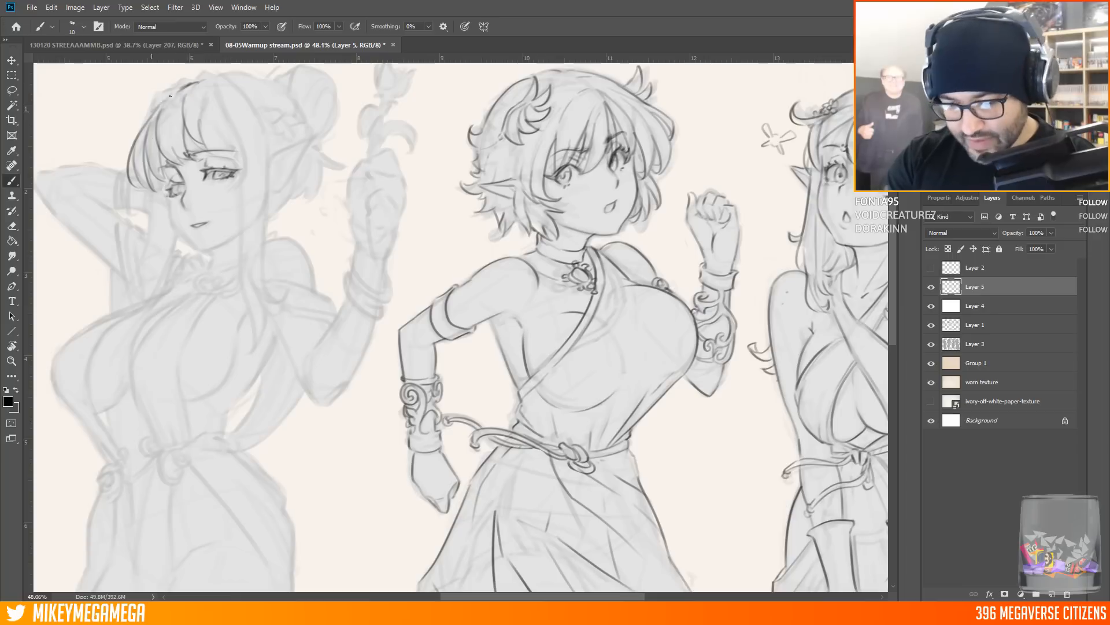
pyautogui.moveTo(201, 111); pyautogui.dragTo(232, 154)
# Ink the third figure's cheek and jawline, and the hair strands framing her face
pyautogui.moveTo(169, 182)
pyautogui.mouseDown()
pyautogui.moveTo(156, 202)
pyautogui.moveTo(203, 252)
pyautogui.mouseUp()
pyautogui.moveTo(203, 253); pyautogui.dragTo(240, 230)
pyautogui.moveTo(228, 131); pyautogui.dragTo(249, 190)
pyautogui.moveTo(225, 97); pyautogui.dragTo(250, 162)
pyautogui.moveTo(157, 183); pyautogui.dragTo(154, 207)
# Ink the third figure's long near-side lock with curled tips and the top contour of her hair
pyautogui.scroll(-10, 160, 231)
pyautogui.scroll(13, 394, 157)
pyautogui.moveTo(280, 238); pyautogui.dragTo(300, 267)
pyautogui.moveTo(399, 212)
pyautogui.mouseDown()
pyautogui.moveTo(399, 359)
pyautogui.moveTo(370, 373)
pyautogui.mouseUp()
pyautogui.moveTo(399, 347)
pyautogui.mouseDown()
pyautogui.moveTo(371, 373)
pyautogui.moveTo(407, 452)
pyautogui.mouseUp()
pyautogui.moveTo(409, 214); pyautogui.dragTo(410, 328)
pyautogui.moveTo(426, 375); pyautogui.dragTo(462, 363)
pyautogui.moveTo(428, 330); pyautogui.dragTo(461, 362)
pyautogui.moveTo(432, 258); pyautogui.dragTo(446, 348)
pyautogui.moveTo(384, 84); pyautogui.dragTo(433, 324)
pyautogui.moveTo(381, 82); pyautogui.dragTo(321, 103)
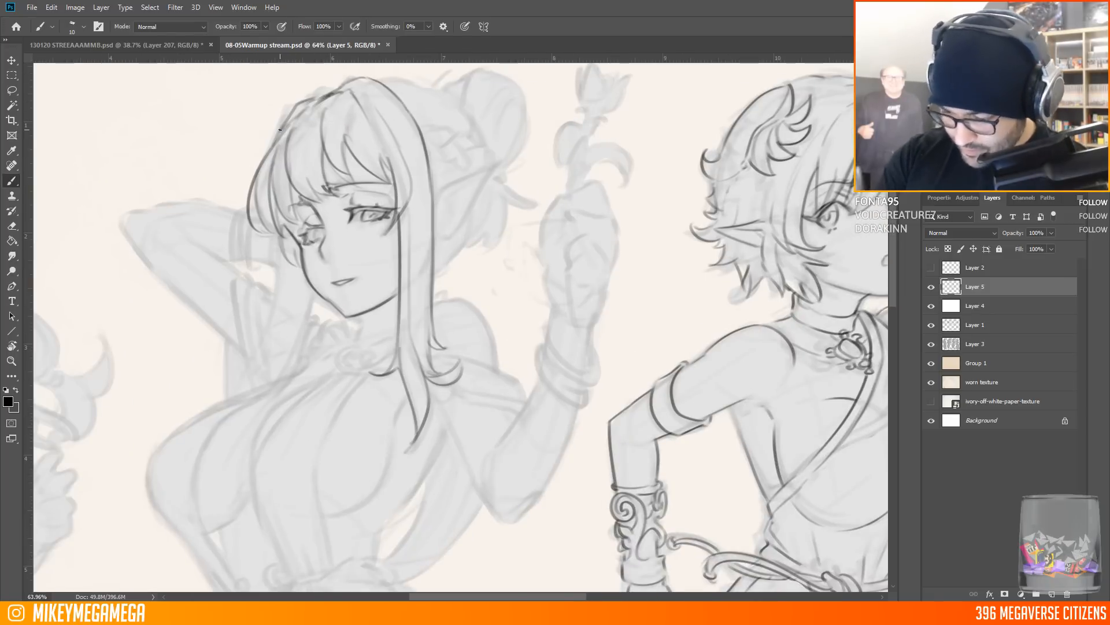
# Ink the third figure's pointed ear and the long locks hanging on the far side of her face
pyautogui.moveTo(440, 192); pyautogui.dragTo(493, 167)
pyautogui.moveTo(492, 168)
pyautogui.mouseDown()
pyautogui.moveTo(449, 237)
pyautogui.moveTo(475, 179)
pyautogui.mouseUp()
pyautogui.moveTo(438, 215); pyautogui.dragTo(449, 226)
pyautogui.moveTo(282, 243); pyautogui.dragTo(246, 369)
pyautogui.moveTo(309, 286); pyautogui.dragTo(293, 372)
pyautogui.moveTo(320, 294); pyautogui.dragTo(313, 342)
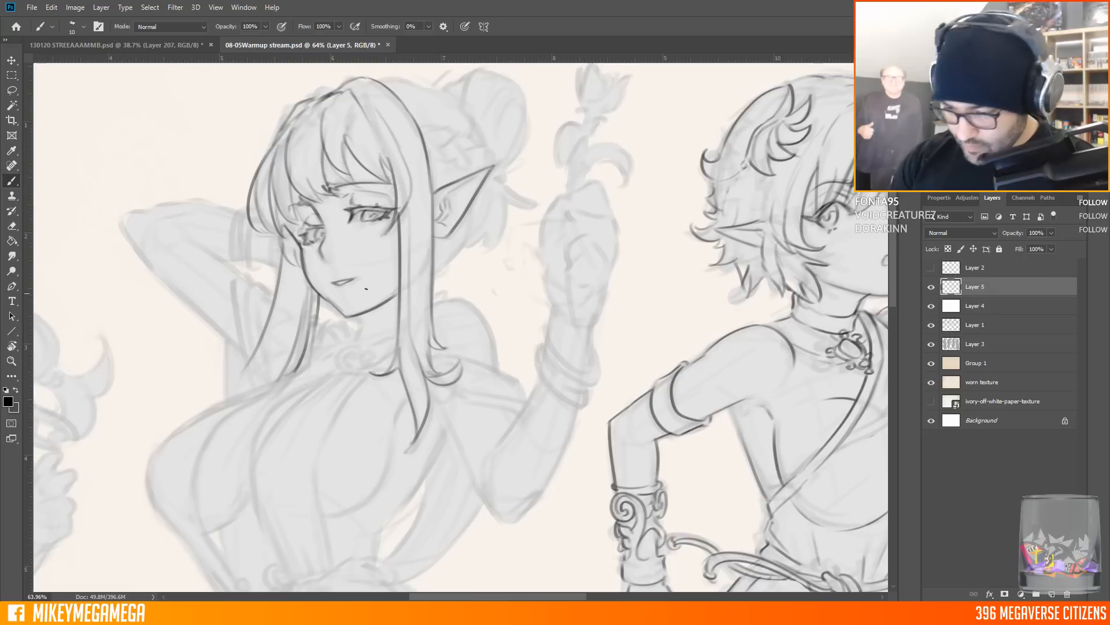
# Ink the third figure's braid, hair bun and the swept-back hair above her ear
pyautogui.moveTo(431, 133); pyautogui.dragTo(504, 174)
pyautogui.moveTo(468, 113); pyautogui.dragTo(379, 77)
pyautogui.moveTo(463, 168); pyautogui.dragTo(437, 273)
pyautogui.moveTo(500, 163); pyautogui.dragTo(466, 237)
pyautogui.moveTo(521, 101); pyautogui.dragTo(490, 148)
pyautogui.moveTo(463, 79)
pyautogui.mouseDown()
pyautogui.moveTo(523, 131)
pyautogui.moveTo(501, 159)
pyautogui.mouseUp()
pyautogui.moveTo(467, 82); pyautogui.dragTo(444, 89)
# Ink the loose strands below the third figure's bun, the hair at her nape and her neck line
pyautogui.moveTo(498, 179)
pyautogui.mouseDown()
pyautogui.moveTo(532, 193)
pyautogui.moveTo(515, 203)
pyautogui.mouseUp()
pyautogui.moveTo(505, 192); pyautogui.dragTo(484, 247)
pyautogui.moveTo(490, 210); pyautogui.dragTo(463, 250)
pyautogui.moveTo(363, 315); pyautogui.dragTo(367, 332)
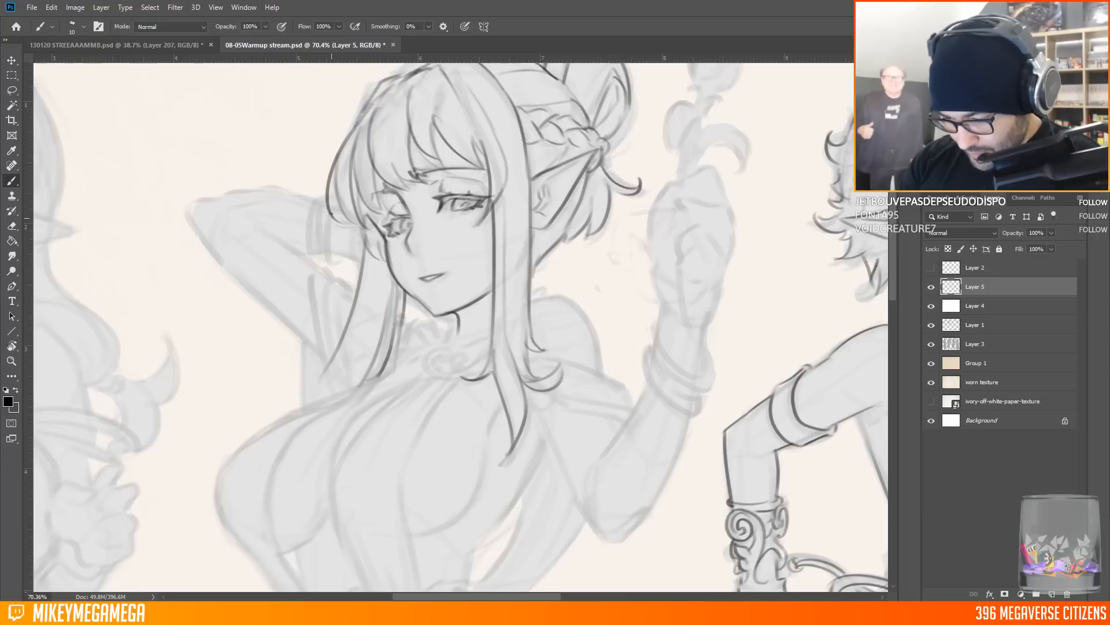
# Ink the short hair strands hanging beside the third figure's face, next to her raised arm
pyautogui.moveTo(340, 212); pyautogui.dragTo(334, 270)
pyautogui.moveTo(333, 208); pyautogui.dragTo(325, 264)
pyautogui.moveTo(325, 200)
pyautogui.mouseDown()
pyautogui.moveTo(309, 226)
pyautogui.moveTo(320, 266)
pyautogui.mouseUp()
pyautogui.moveTo(345, 225); pyautogui.dragTo(357, 272)
pyautogui.moveTo(354, 227); pyautogui.dragTo(360, 266)
# Ink the contours of the third figure's raised bent arm and the cloth folds below it
pyautogui.moveTo(219, 194)
pyautogui.mouseDown()
pyautogui.moveTo(320, 204)
pyautogui.moveTo(197, 232)
pyautogui.moveTo(321, 350)
pyautogui.mouseUp()
pyautogui.moveTo(250, 222)
pyautogui.mouseDown()
pyautogui.moveTo(317, 273)
pyautogui.moveTo(321, 361)
pyautogui.mouseUp()
pyautogui.moveTo(318, 267); pyautogui.dragTo(337, 281)
pyautogui.moveTo(323, 289); pyautogui.dragTo(328, 337)
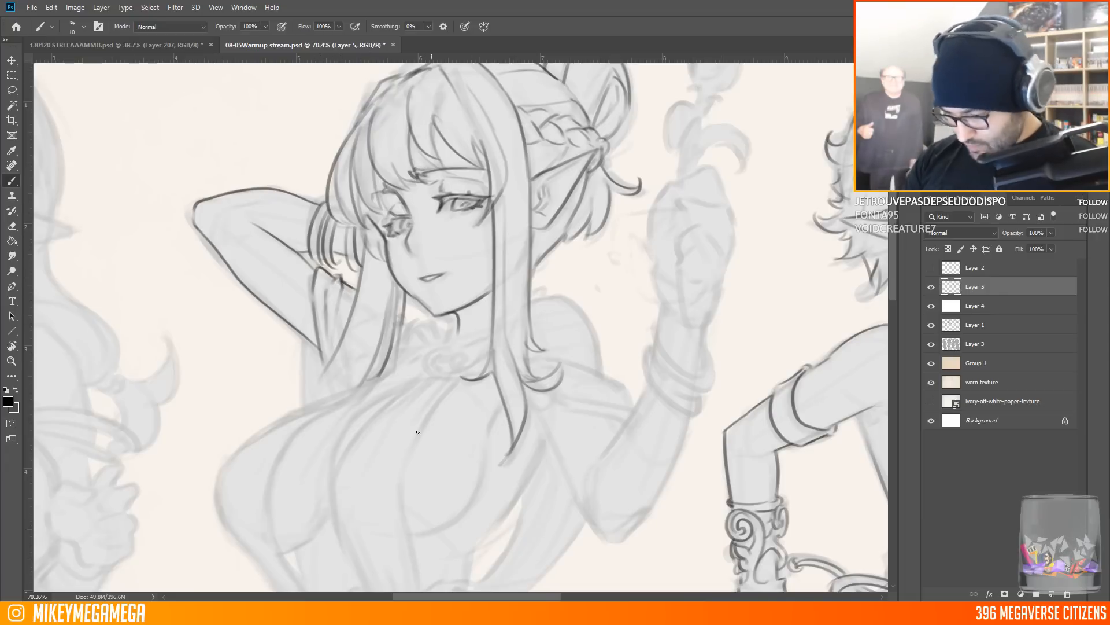
# Ink the third figure's collar with its curled brooch and the shoulder contour behind her long lock
pyautogui.moveTo(462, 359)
pyautogui.mouseDown()
pyautogui.moveTo(440, 366)
pyautogui.moveTo(486, 370)
pyautogui.mouseUp()
pyautogui.moveTo(551, 288); pyautogui.dragTo(529, 312)
pyautogui.moveTo(400, 363)
pyautogui.mouseDown()
pyautogui.moveTo(376, 385)
pyautogui.moveTo(396, 373)
pyautogui.mouseUp()
pyautogui.moveTo(399, 350)
pyautogui.mouseDown()
pyautogui.moveTo(435, 323)
pyautogui.moveTo(397, 346)
pyautogui.mouseUp()
pyautogui.moveTo(446, 350); pyautogui.dragTo(491, 333)
pyautogui.moveTo(561, 298); pyautogui.dragTo(604, 380)
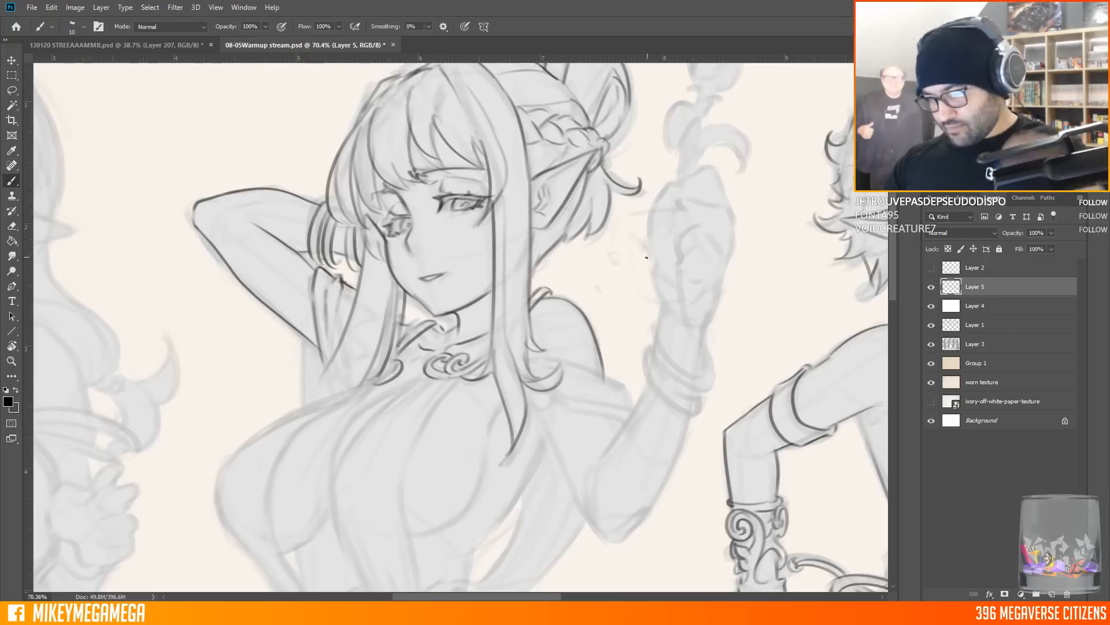
# Ink the edges of the third figure's bodice drapes, running from the collar over the chest to the waist
pyautogui.scroll(-1, 578, 405)
pyautogui.moveTo(501, 483); pyautogui.dragTo(605, 249)
pyautogui.moveTo(578, 145)
pyautogui.mouseDown()
pyautogui.moveTo(538, 314)
pyautogui.moveTo(543, 335)
pyautogui.mouseUp()
pyautogui.moveTo(502, 347)
pyautogui.mouseDown()
pyautogui.moveTo(459, 253)
pyautogui.moveTo(538, 144)
pyautogui.mouseUp()
pyautogui.moveTo(461, 236)
pyautogui.mouseDown()
pyautogui.moveTo(466, 205)
pyautogui.moveTo(515, 154)
pyautogui.mouseUp()
pyautogui.moveTo(529, 285)
pyautogui.mouseDown()
pyautogui.moveTo(600, 220)
pyautogui.moveTo(612, 172)
pyautogui.mouseUp()
# Ink the inner bust line, the outer bust contour and the tapering torso edge down to the third figure's waist
pyautogui.moveTo(414, 302)
pyautogui.mouseDown()
pyautogui.moveTo(457, 274)
pyautogui.moveTo(408, 227)
pyautogui.mouseUp()
pyautogui.moveTo(444, 341); pyautogui.dragTo(410, 296)
pyautogui.moveTo(406, 240); pyautogui.dragTo(424, 202)
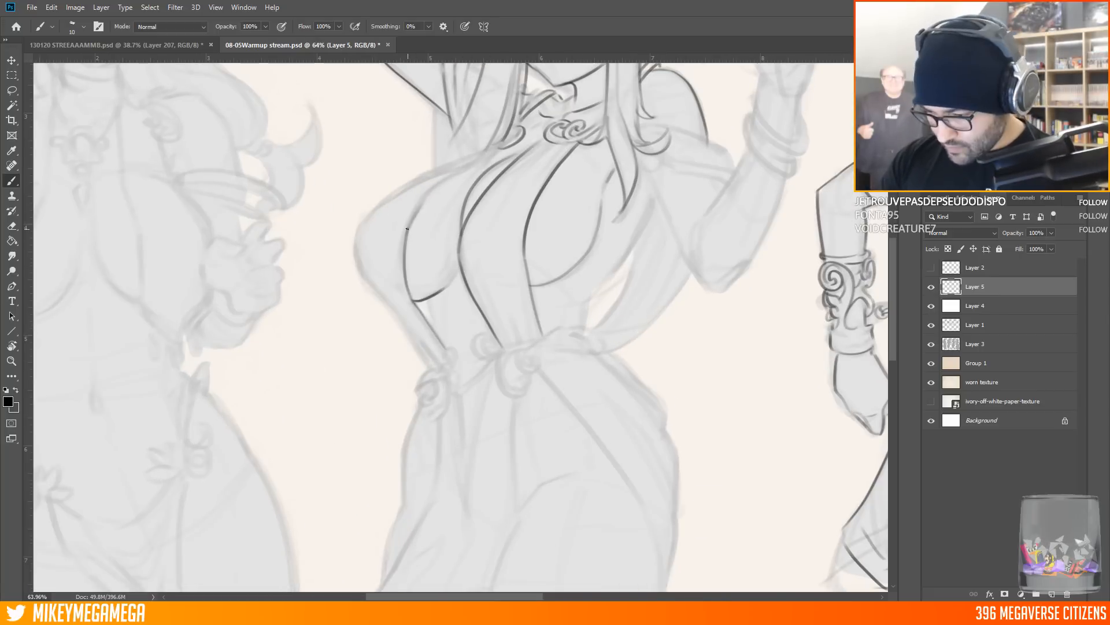
pyautogui.moveTo(467, 168)
pyautogui.mouseDown()
pyautogui.moveTo(360, 232)
pyautogui.moveTo(434, 332)
pyautogui.mouseUp()
pyautogui.moveTo(581, 325); pyautogui.dragTo(596, 284)
pyautogui.hotkey('ctrl', 'z')
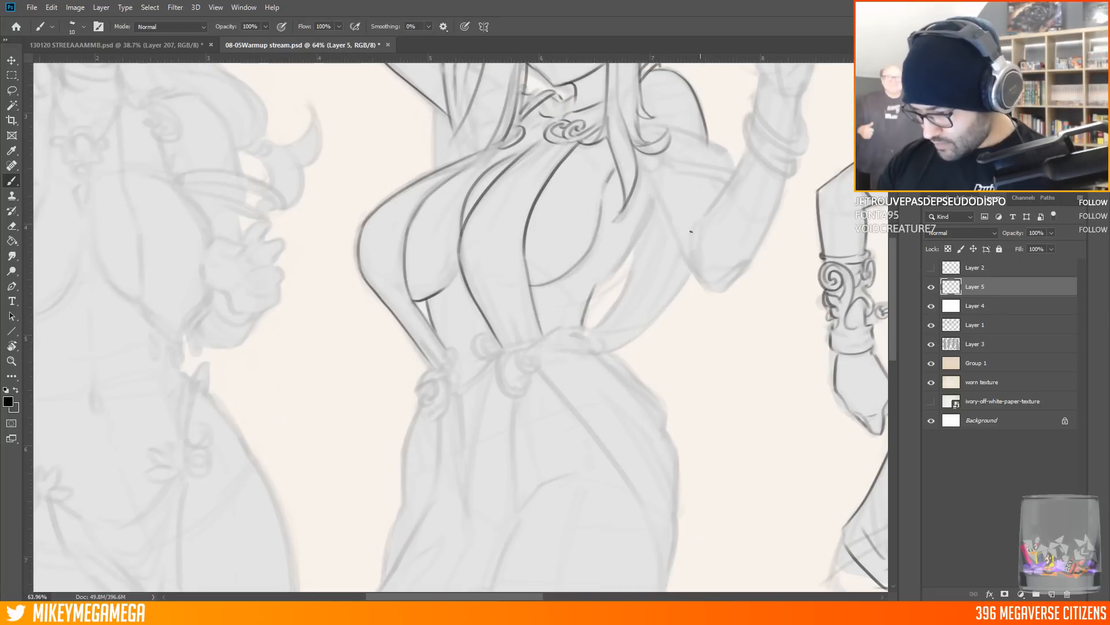
# Ink the curled tip of the third figure's long lock and the torso edge under her raised arm
pyautogui.scroll(3, 731, 94)
pyautogui.moveTo(462, 284); pyautogui.dragTo(418, 318)
pyautogui.moveTo(435, 268); pyautogui.dragTo(442, 307)
pyautogui.moveTo(418, 318); pyautogui.dragTo(437, 322)
# Ink the draped shoulder cloth and the contours of the third figure's bent arm holding the flower
pyautogui.moveTo(639, 286)
pyautogui.mouseDown()
pyautogui.moveTo(722, 301)
pyautogui.moveTo(738, 322)
pyautogui.moveTo(658, 350)
pyautogui.mouseUp()
pyautogui.hotkey('ctrl', 'z')
pyautogui.moveTo(714, 310)
pyautogui.mouseDown()
pyautogui.moveTo(636, 344)
pyautogui.moveTo(718, 461)
pyautogui.mouseUp()
pyautogui.moveTo(702, 377); pyautogui.dragTo(712, 442)
pyautogui.moveTo(785, 340); pyautogui.dragTo(736, 439)
pyautogui.moveTo(750, 309); pyautogui.dragTo(702, 375)
# Flip the canvas horizontally and ink the third figure's waist contour below the bust
pyautogui.hotkey('alt', 'i')
pyautogui.press('g')
pyautogui.press('h')
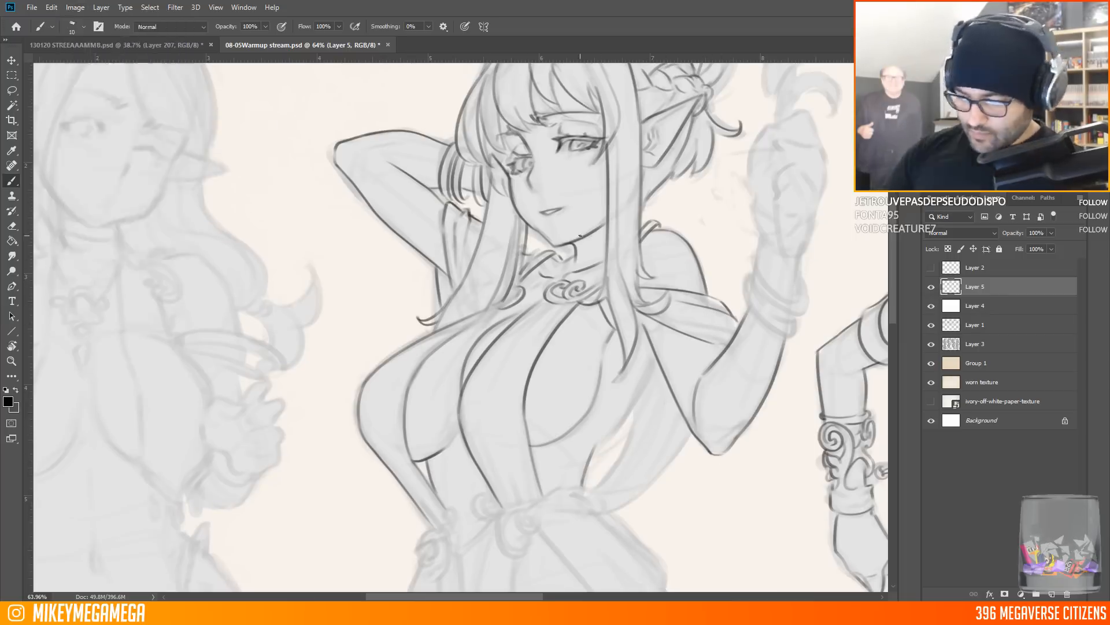
pyautogui.scroll(-14, 341, 188)
pyautogui.scroll(7, 444, 278)
pyautogui.scroll(6, 538, 257)
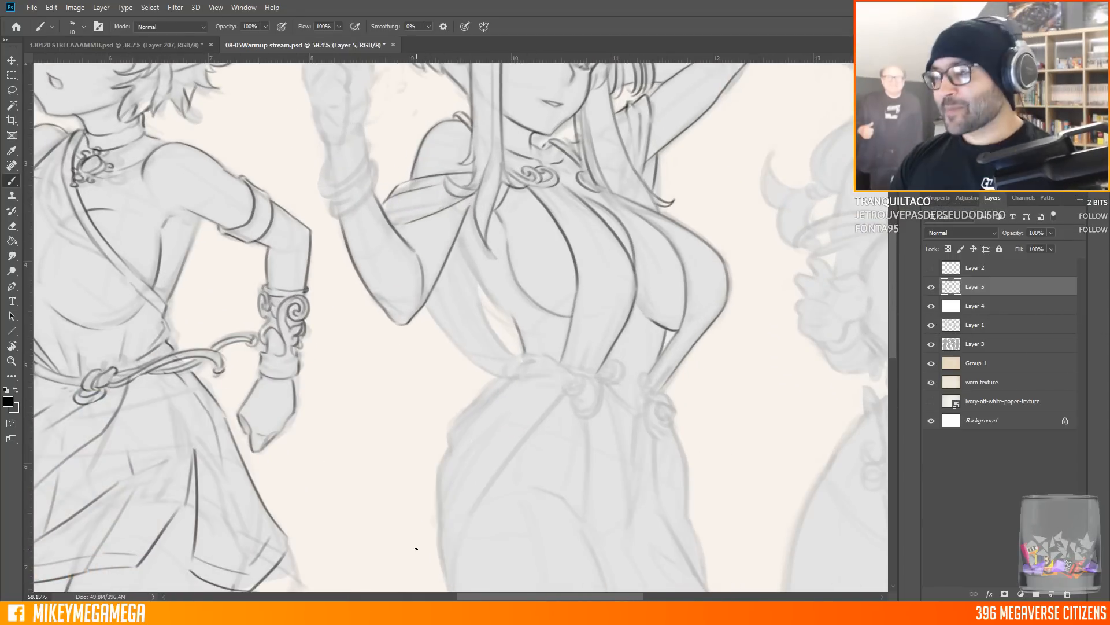
pyautogui.moveTo(469, 267); pyautogui.dragTo(515, 326)
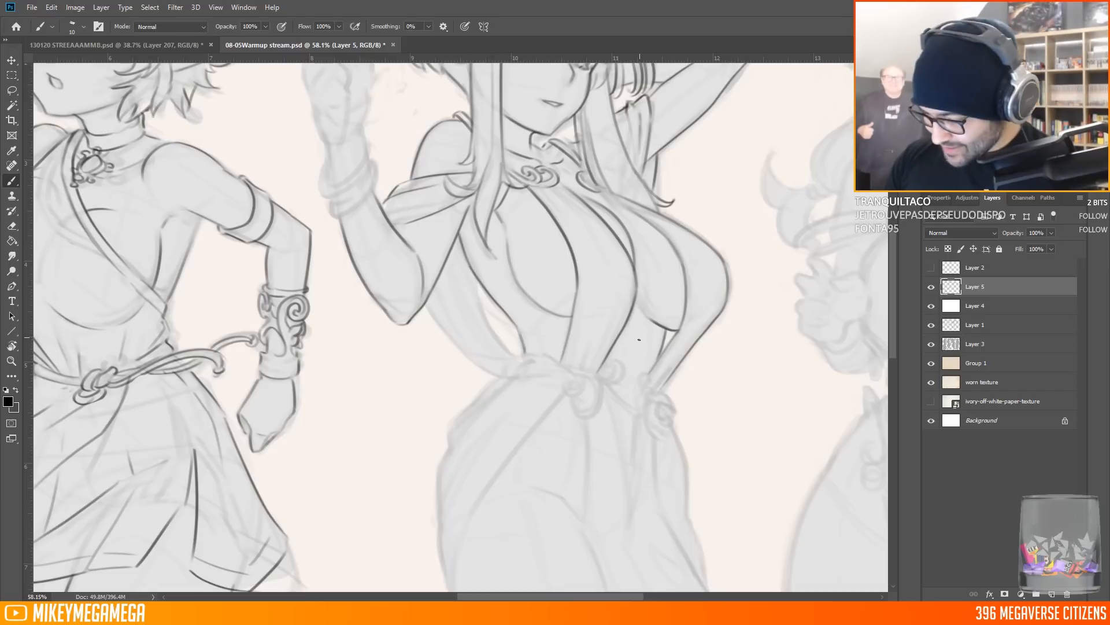
# Ink the fingers and outline of the third figure's hand gripping the flower stem
pyautogui.scroll(3, 413, 421)
pyautogui.moveTo(324, 157); pyautogui.dragTo(347, 184)
pyautogui.moveTo(302, 222)
pyautogui.mouseDown()
pyautogui.moveTo(350, 215)
pyautogui.moveTo(350, 245)
pyautogui.moveTo(331, 252)
pyautogui.mouseUp()
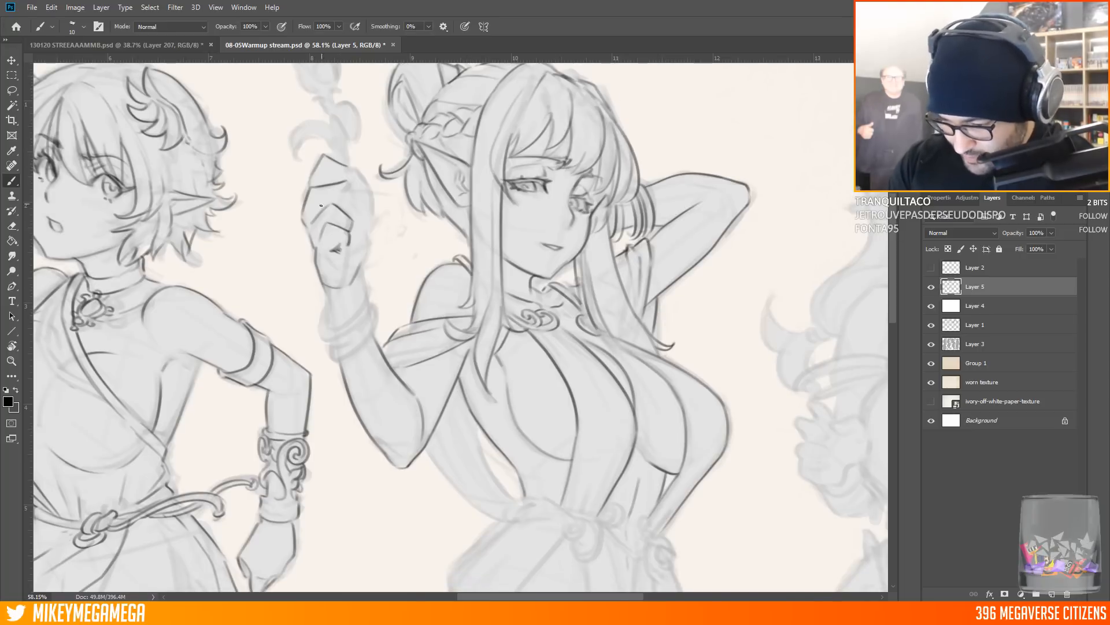
pyautogui.moveTo(351, 162); pyautogui.dragTo(366, 230)
pyautogui.moveTo(363, 229); pyautogui.dragTo(357, 255)
# Ink the flower in the third figure's hand, with its stem, curled leaves and petals
pyautogui.moveTo(339, 159); pyautogui.dragTo(335, 138)
pyautogui.moveTo(334, 123)
pyautogui.mouseDown()
pyautogui.moveTo(293, 157)
pyautogui.moveTo(341, 126)
pyautogui.mouseUp()
pyautogui.moveTo(349, 145); pyautogui.dragTo(358, 104)
pyautogui.moveTo(342, 128); pyautogui.dragTo(332, 100)
pyautogui.moveTo(892, 286); pyautogui.dragTo(892, 254)
pyautogui.moveTo(287, 186)
pyautogui.mouseDown()
pyautogui.moveTo(319, 206)
pyautogui.moveTo(334, 168)
pyautogui.mouseUp()
pyautogui.moveTo(301, 205); pyautogui.dragTo(314, 224)
pyautogui.moveTo(340, 179); pyautogui.dragTo(333, 212)
# Ink the cloth drape that hangs behind the third figure's bent arm down to her waist
pyautogui.scroll(-7, 409, 174)
pyautogui.scroll(8, 431, 481)
pyautogui.moveTo(458, 238); pyautogui.dragTo(504, 318)
pyautogui.moveTo(403, 258); pyautogui.dragTo(491, 334)
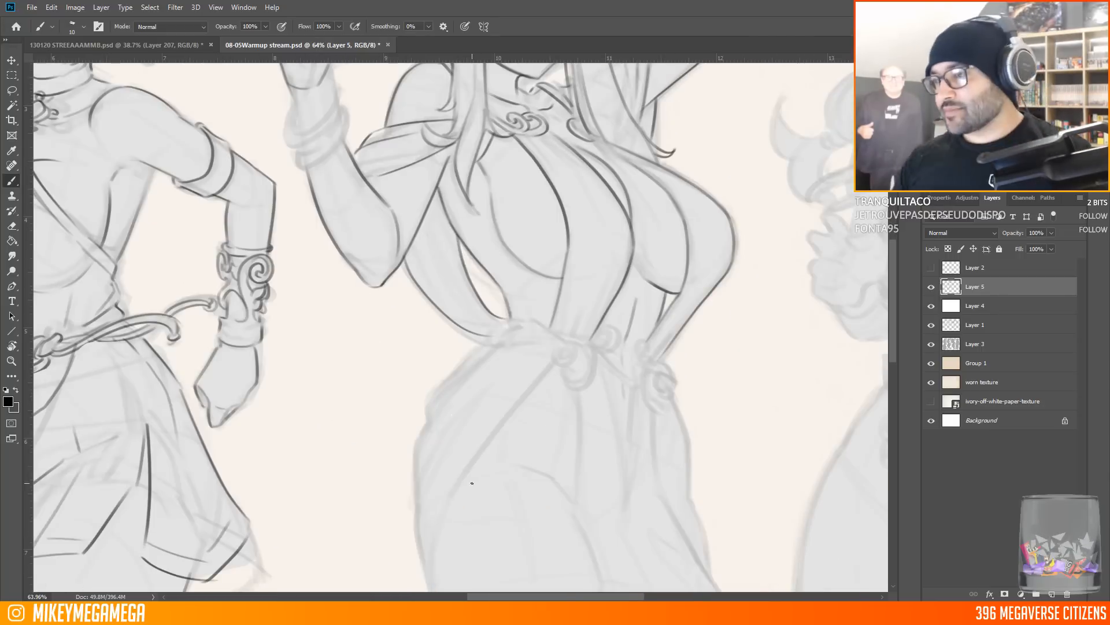
pyautogui.moveTo(362, 166); pyautogui.dragTo(381, 128)
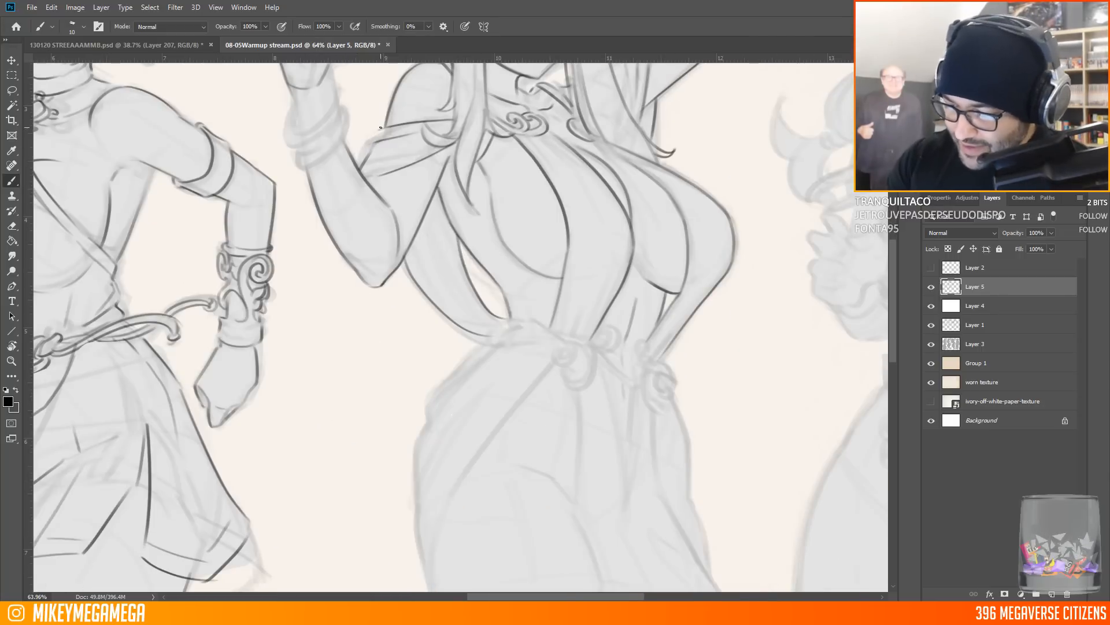
pyautogui.moveTo(419, 232)
pyautogui.mouseDown()
pyautogui.moveTo(466, 319)
pyautogui.moveTo(491, 332)
pyautogui.mouseUp()
pyautogui.moveTo(454, 257); pyautogui.dragTo(487, 329)
# Ink the third figure's belt with its two curled clasps and the hanging cord between them
pyautogui.scroll(-7, 610, 538)
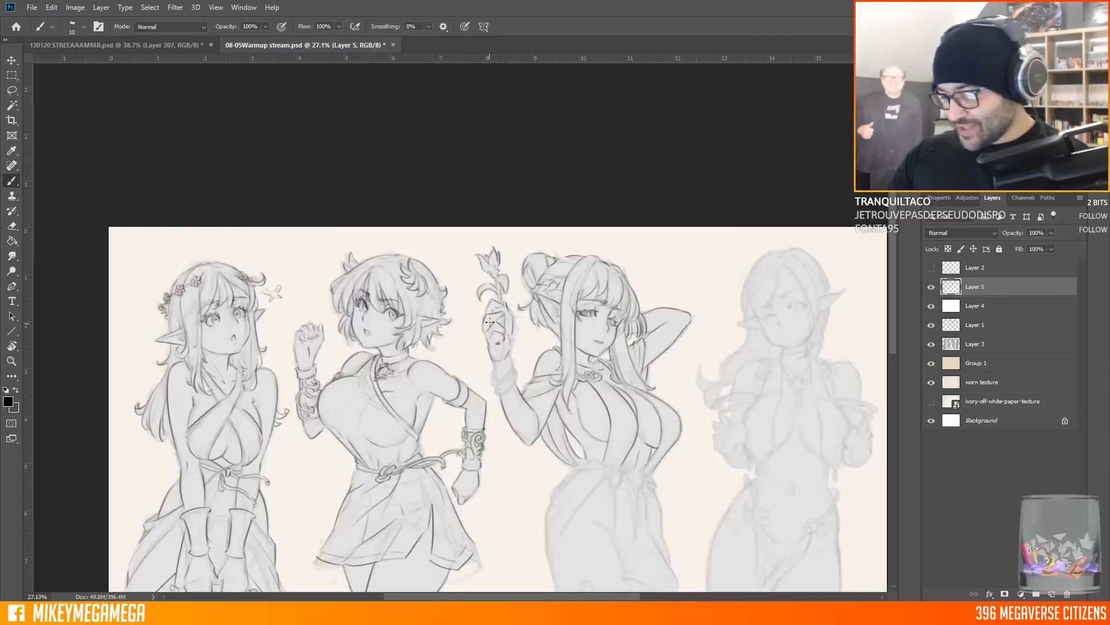
pyautogui.scroll(7, 640, 540)
pyautogui.scroll(2, 580, 458)
pyautogui.moveTo(524, 221); pyautogui.dragTo(499, 293)
pyautogui.moveTo(567, 222); pyautogui.dragTo(528, 304)
pyautogui.moveTo(648, 273); pyautogui.dragTo(609, 322)
pyautogui.moveTo(526, 303); pyautogui.dragTo(511, 350)
pyautogui.moveTo(506, 338); pyautogui.dragTo(431, 300)
pyautogui.moveTo(434, 296)
pyautogui.mouseDown()
pyautogui.moveTo(561, 293)
pyautogui.moveTo(631, 371)
pyautogui.moveTo(611, 329)
pyautogui.mouseUp()
pyautogui.moveTo(547, 321); pyautogui.dragTo(593, 366)
# Ink the diagonal wrap edge of the third figure's skirt and the hip contour beside it
pyautogui.scroll(-3, 369, 407)
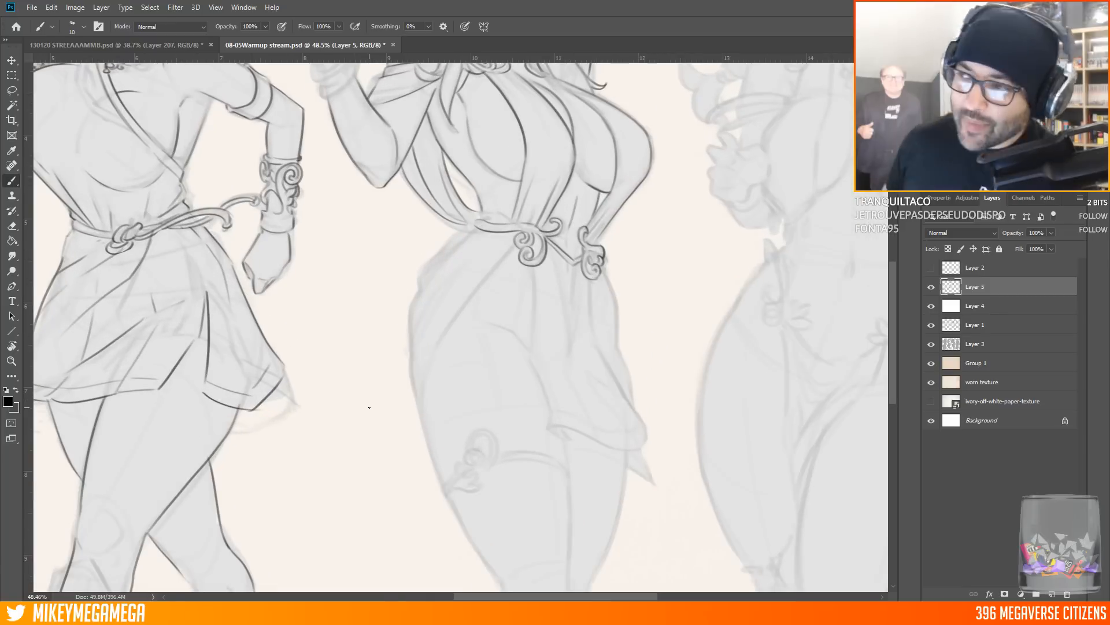
pyautogui.moveTo(514, 252)
pyautogui.mouseDown()
pyautogui.moveTo(420, 428)
pyautogui.moveTo(406, 349)
pyautogui.mouseUp()
pyautogui.moveTo(406, 354); pyautogui.dragTo(421, 283)
pyautogui.moveTo(421, 283); pyautogui.dragTo(478, 226)
# Ink the third figure's front skirt panel with its double edges, pointed hem and folds below the belt
pyautogui.moveTo(535, 266)
pyautogui.mouseDown()
pyautogui.moveTo(536, 363)
pyautogui.moveTo(628, 446)
pyautogui.moveTo(653, 439)
pyautogui.mouseUp()
pyautogui.moveTo(590, 278); pyautogui.dragTo(643, 427)
pyautogui.moveTo(414, 411)
pyautogui.mouseDown()
pyautogui.moveTo(515, 236)
pyautogui.moveTo(552, 415)
pyautogui.mouseUp()
pyautogui.moveTo(590, 276); pyautogui.dragTo(639, 429)
pyautogui.moveTo(545, 260)
pyautogui.mouseDown()
pyautogui.moveTo(562, 293)
pyautogui.moveTo(587, 297)
pyautogui.mouseUp()
pyautogui.moveTo(545, 257); pyautogui.dragTo(561, 276)
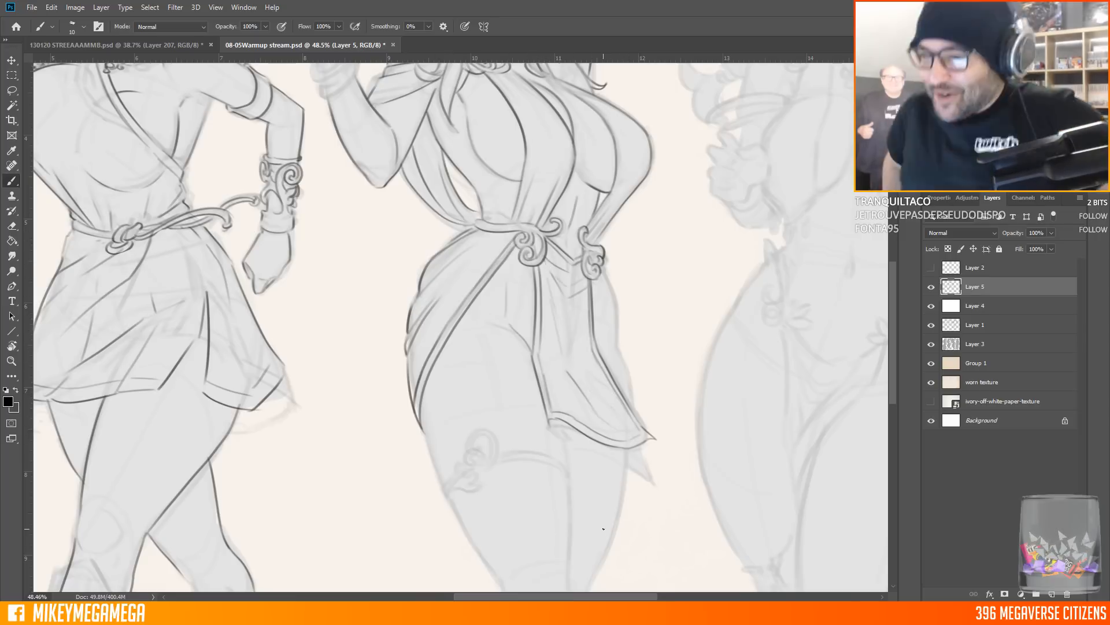
# Ink the third figure's skirt side and outer thigh contour, and the thigh garter with its leaf and curl ornament
pyautogui.scroll(-3, 853, 301)
pyautogui.moveTo(604, 159); pyautogui.dragTo(632, 302)
pyautogui.moveTo(423, 320); pyautogui.dragTo(442, 374)
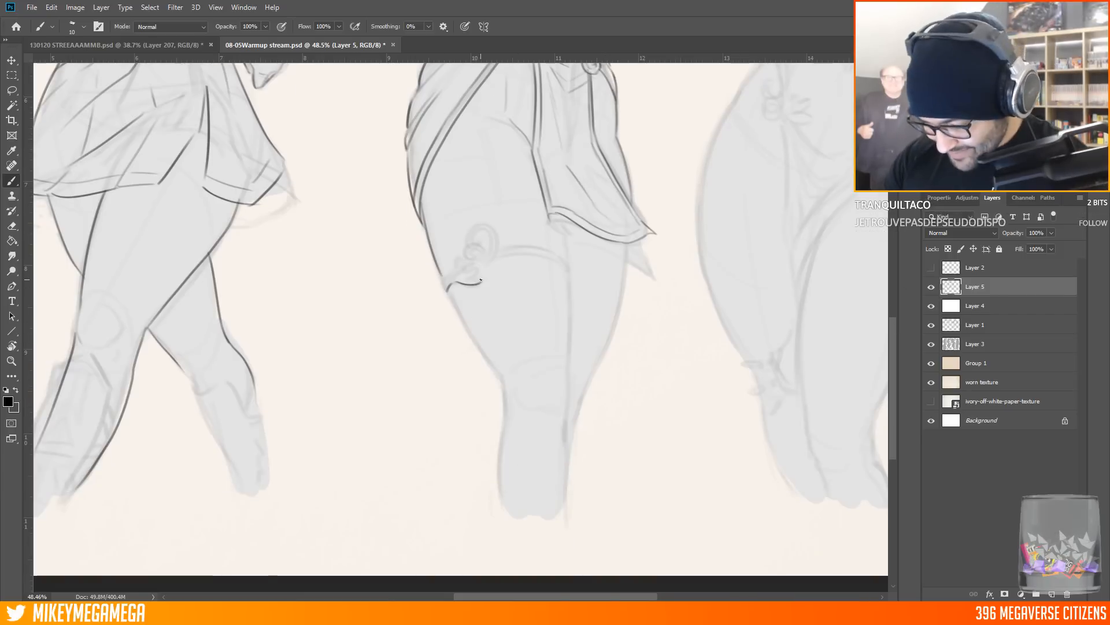
pyautogui.moveTo(454, 282)
pyautogui.mouseDown()
pyautogui.moveTo(445, 290)
pyautogui.moveTo(463, 264)
pyautogui.moveTo(483, 261)
pyautogui.mouseUp()
pyautogui.moveTo(473, 238); pyautogui.dragTo(563, 265)
pyautogui.moveTo(568, 269)
pyautogui.mouseDown()
pyautogui.moveTo(528, 249)
pyautogui.moveTo(491, 254)
pyautogui.mouseUp()
# Ink the contours of both of the third figure's legs below the skirt and garter
pyautogui.moveTo(558, 216); pyautogui.dragTo(564, 377)
pyautogui.moveTo(447, 291)
pyautogui.mouseDown()
pyautogui.moveTo(507, 379)
pyautogui.moveTo(502, 506)
pyautogui.mouseUp()
pyautogui.moveTo(566, 362); pyautogui.dragTo(565, 477)
pyautogui.moveTo(628, 241); pyautogui.dragTo(566, 461)
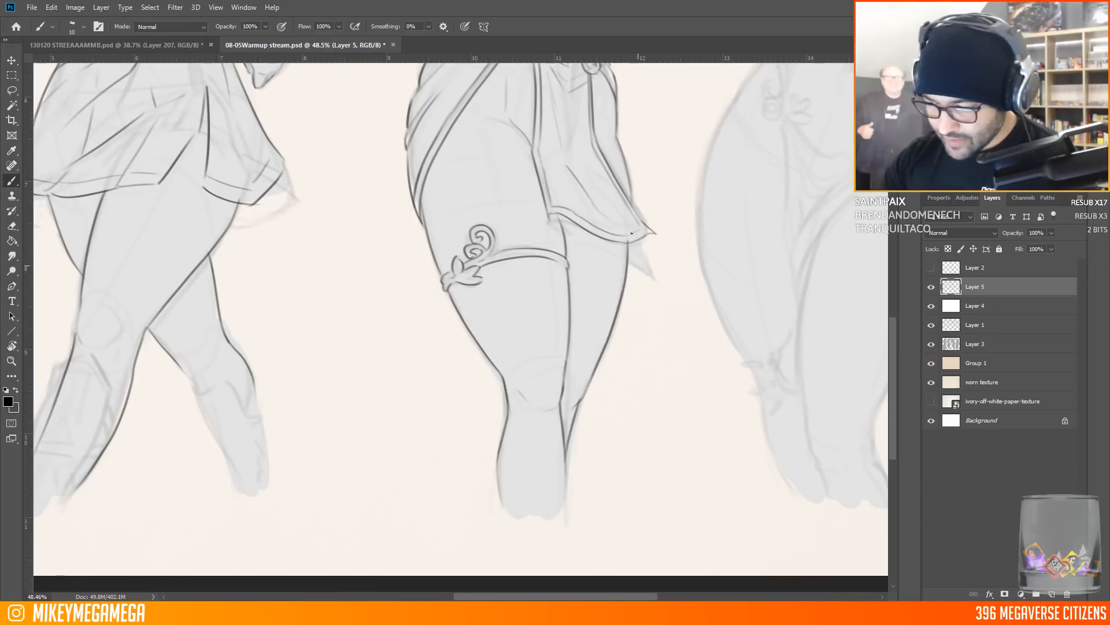
# Examine the inked line art of the second and third figures beside the uninked fourth figure
pyautogui.scroll(-7, 632, 234)
pyautogui.scroll(4, 578, 405)
pyautogui.scroll(-2, 579, 405)
pyautogui.scroll(6, 699, 104)
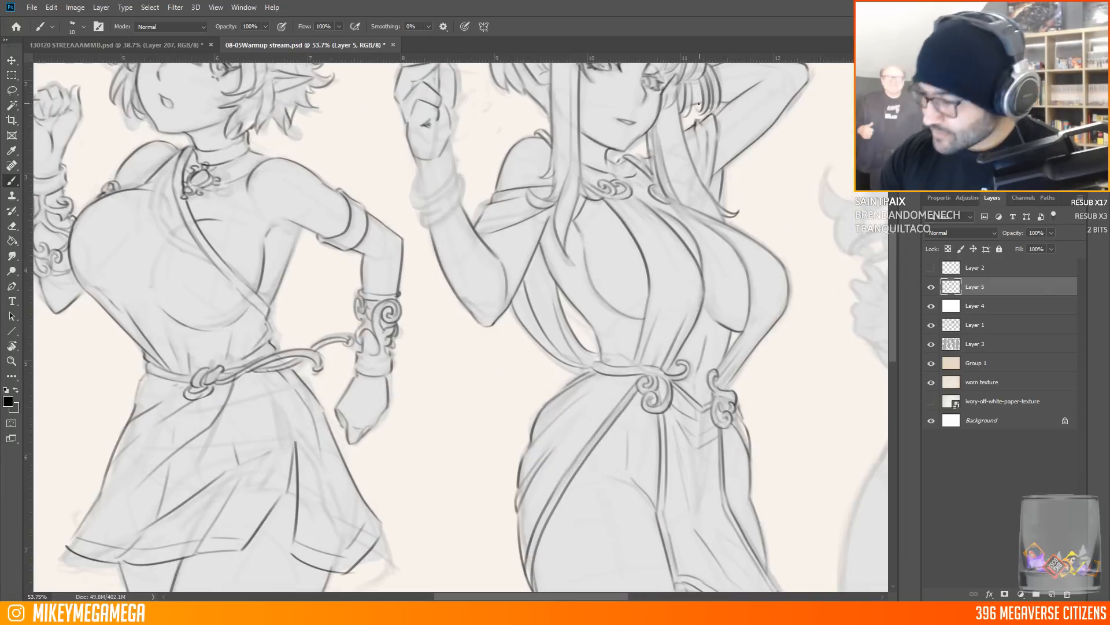
pyautogui.scroll(-5, 699, 104)
pyautogui.scroll(3, 642, 110)
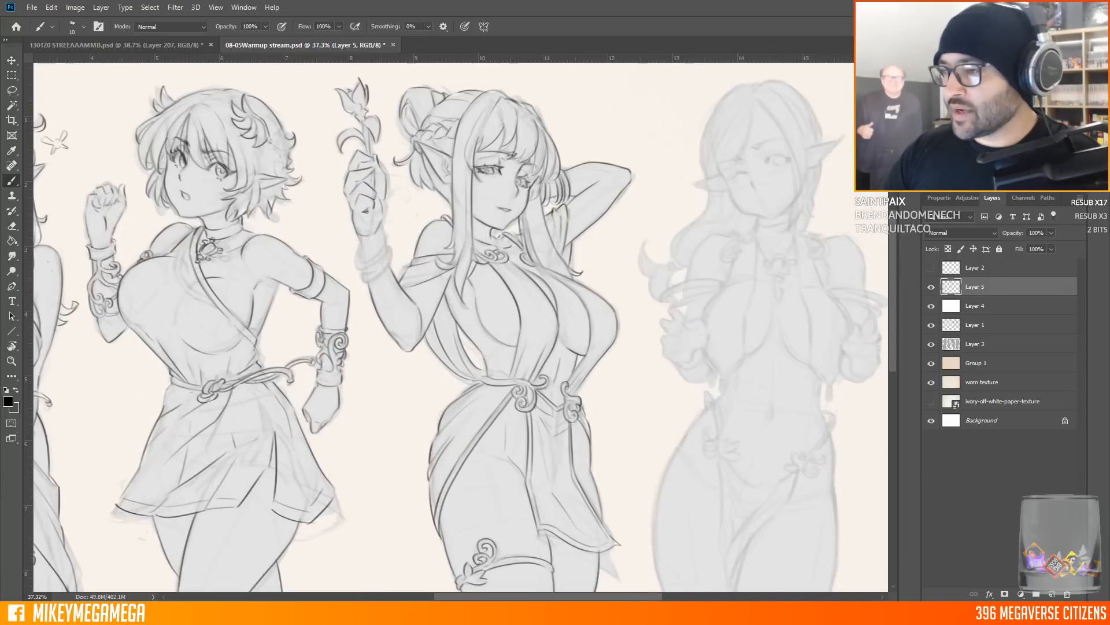
pyautogui.scroll(-2, 309, 149)
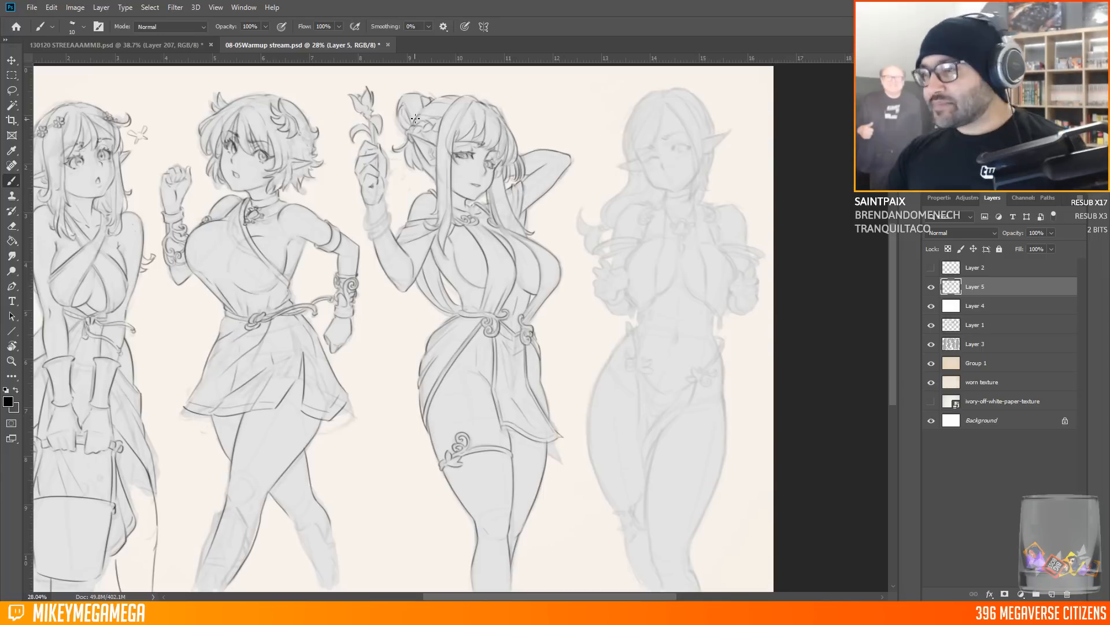
pyautogui.scroll(3, 704, 122)
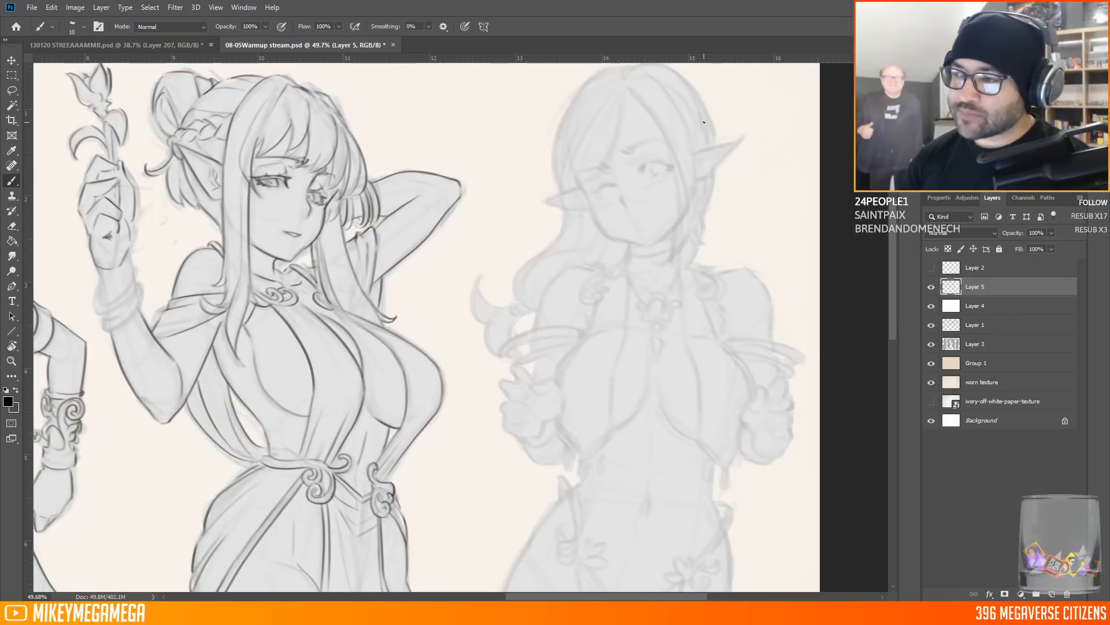
# Ink the fourth figure's furrowed eyebrows and the crease above her winking eye
pyautogui.scroll(5, 704, 122)
pyautogui.moveTo(504, 175); pyautogui.dragTo(587, 166)
pyautogui.moveTo(484, 186); pyautogui.dragTo(507, 180)
pyautogui.moveTo(442, 217); pyautogui.dragTo(461, 214)
pyautogui.moveTo(382, 224); pyautogui.dragTo(432, 214)
# Ink the fourth figure's winking eye, her open eye with its iris, the nose and the small open mouth
pyautogui.moveTo(416, 269)
pyautogui.mouseDown()
pyautogui.moveTo(470, 254)
pyautogui.moveTo(466, 225)
pyautogui.moveTo(519, 212)
pyautogui.mouseUp()
pyautogui.moveTo(531, 212)
pyautogui.mouseDown()
pyautogui.moveTo(583, 207)
pyautogui.moveTo(520, 211)
pyautogui.mouseUp()
pyautogui.hotkey('ctrl', 'z')
pyautogui.hotkey('ctrl', 'z')
pyautogui.moveTo(513, 330); pyautogui.dragTo(515, 328)
pyautogui.moveTo(508, 318); pyautogui.dragTo(523, 327)
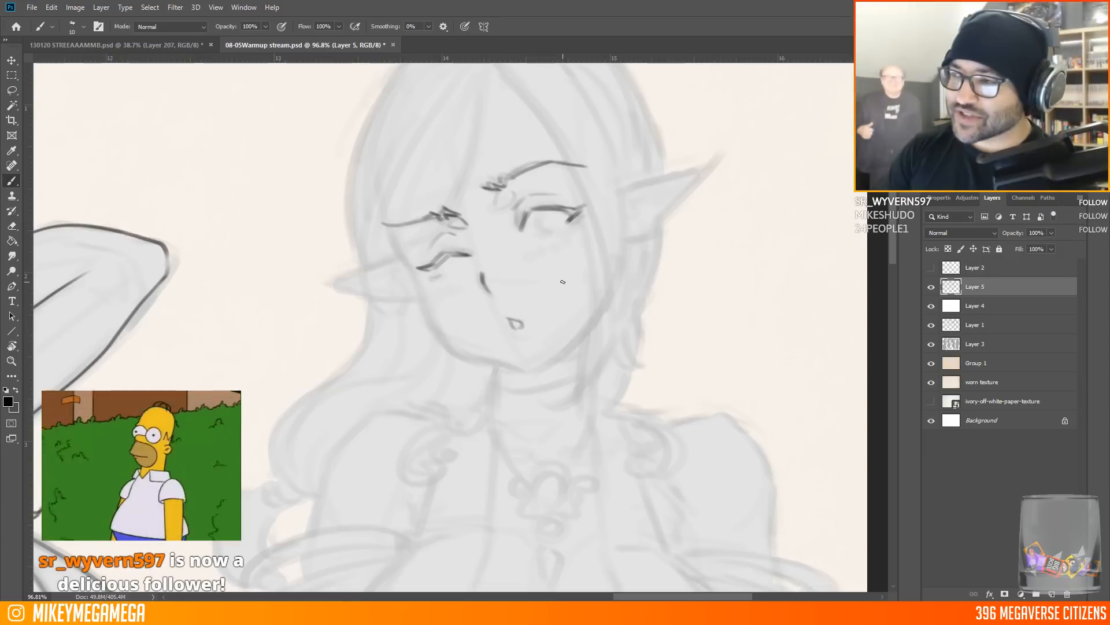
pyautogui.moveTo(542, 210); pyautogui.dragTo(540, 234)
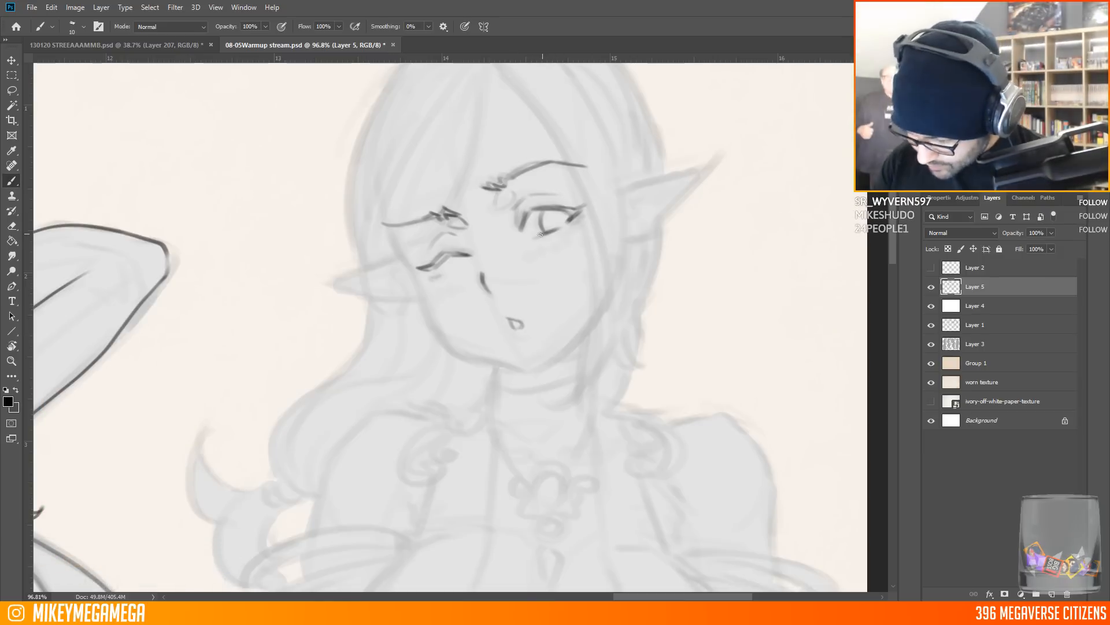
# Flip the canvas horizontally and bring the fourth figure's head into view
pyautogui.scroll(-3, 390, 75)
pyautogui.click(75, 7)
pyautogui.moveTo(141, 119)
pyautogui.click(227, 163)
pyautogui.scroll(-5, 578, 293)
pyautogui.moveTo(260, 324); pyautogui.dragTo(596, 278)
pyautogui.scroll(6, 282, 214)
# Ink the fourth figure's parted fringe strands sweeping down over her winking eye
pyautogui.moveTo(306, 87)
pyautogui.mouseDown()
pyautogui.moveTo(356, 230)
pyautogui.moveTo(375, 233)
pyautogui.mouseUp()
pyautogui.moveTo(315, 89); pyautogui.dragTo(382, 185)
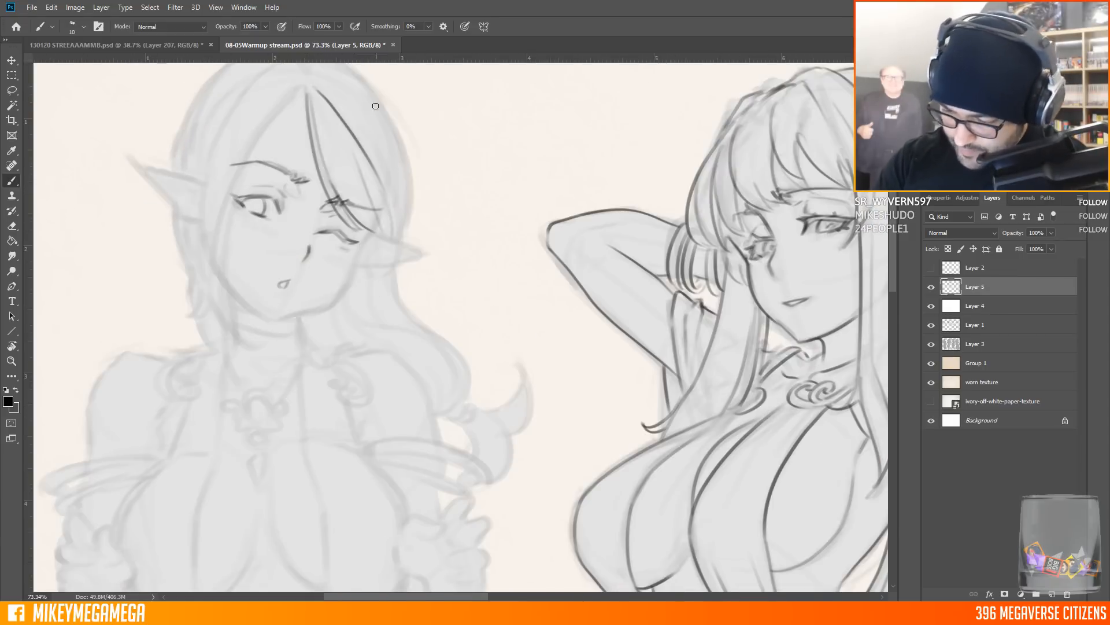
pyautogui.moveTo(381, 133); pyautogui.dragTo(384, 263)
pyautogui.moveTo(312, 71); pyautogui.dragTo(382, 127)
# Ink the long lock framing the fourth figure's open-eye side, with its inner strands and flicked tips
pyautogui.moveTo(308, 84)
pyautogui.mouseDown()
pyautogui.moveTo(229, 252)
pyautogui.moveTo(251, 338)
pyautogui.mouseUp()
pyautogui.moveTo(235, 198); pyautogui.dragTo(191, 314)
pyautogui.moveTo(209, 292)
pyautogui.mouseDown()
pyautogui.moveTo(231, 183)
pyautogui.moveTo(277, 103)
pyautogui.mouseUp()
pyautogui.moveTo(208, 255); pyautogui.dragTo(271, 78)
pyautogui.moveTo(237, 339); pyautogui.dragTo(217, 371)
pyautogui.moveTo(220, 327); pyautogui.dragTo(218, 365)
# Ink the fourth figure's pointed ear on the open-eye side and the top contour of her hair
pyautogui.scroll(3, 219, 347)
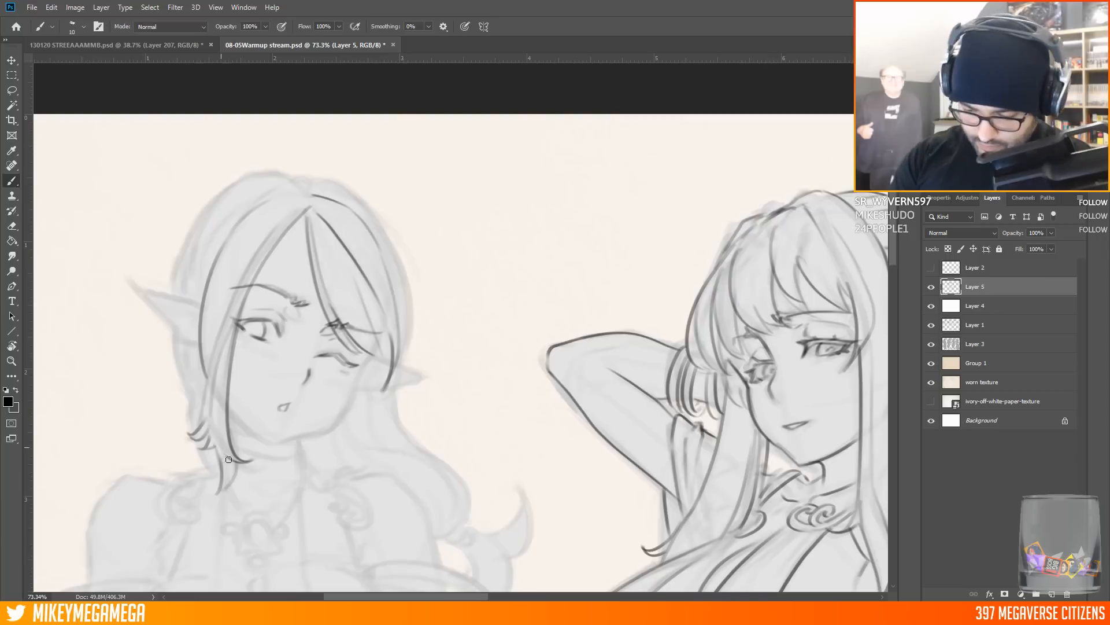
pyautogui.moveTo(137, 290); pyautogui.dragTo(176, 331)
pyautogui.moveTo(196, 300)
pyautogui.mouseDown()
pyautogui.moveTo(154, 296)
pyautogui.moveTo(198, 233)
pyautogui.mouseUp()
pyautogui.moveTo(204, 220)
pyautogui.mouseDown()
pyautogui.moveTo(253, 176)
pyautogui.moveTo(304, 189)
pyautogui.mouseUp()
pyautogui.moveTo(282, 175); pyautogui.dragTo(374, 211)
# Ink the fourth figure's inner ear detail, her cheek and jaw line, and the pointed ear on the winking side
pyautogui.scroll(-3, 669, 352)
pyautogui.moveTo(172, 297)
pyautogui.mouseDown()
pyautogui.moveTo(209, 209)
pyautogui.moveTo(194, 275)
pyautogui.mouseUp()
pyautogui.moveTo(228, 280)
pyautogui.mouseDown()
pyautogui.moveTo(258, 309)
pyautogui.moveTo(372, 222)
pyautogui.moveTo(420, 249)
pyautogui.mouseUp()
pyautogui.moveTo(355, 262); pyautogui.dragTo(419, 249)
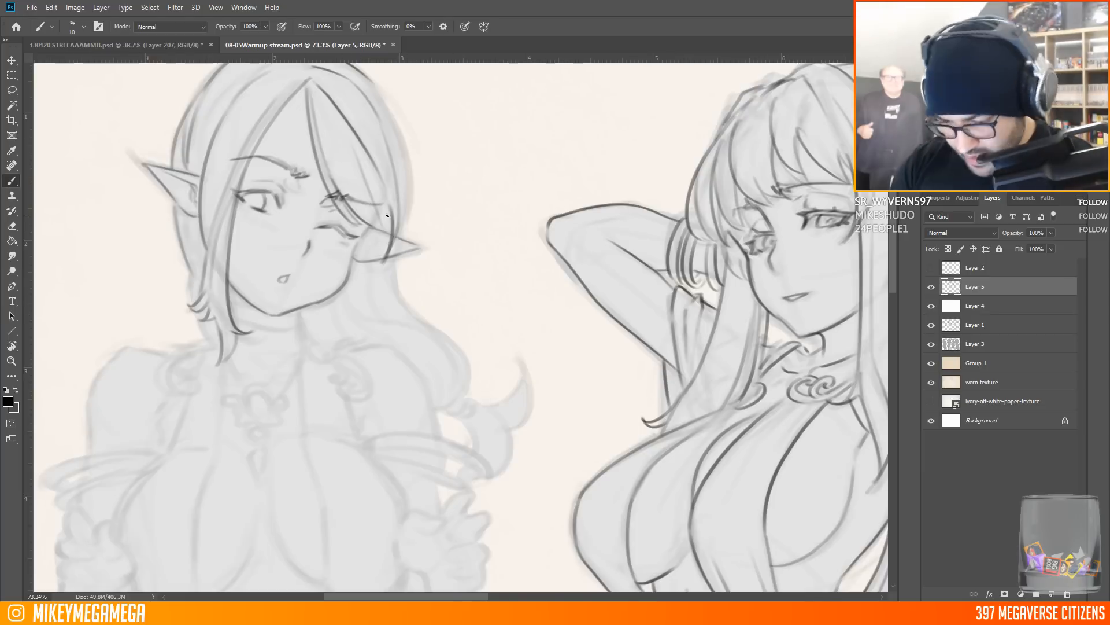
# Ink the fourth figure's choker and neck line, and the hair contour below her ear on the open-eye side
pyautogui.moveTo(234, 330); pyautogui.dragTo(294, 323)
pyautogui.moveTo(301, 305); pyautogui.dragTo(300, 325)
pyautogui.moveTo(200, 224); pyautogui.dragTo(174, 283)
pyautogui.moveTo(191, 206); pyautogui.dragTo(172, 297)
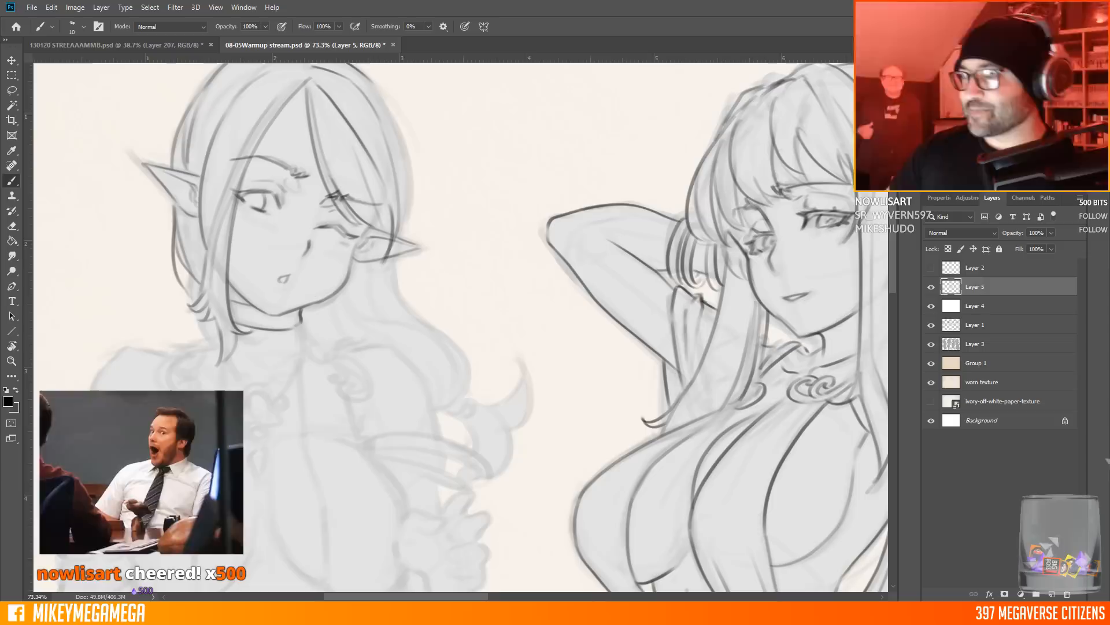
# Ink the fourth figure's ornate pendant with curls and a pointed drop, and the cords up to her neck
pyautogui.scroll(3, 208, 232)
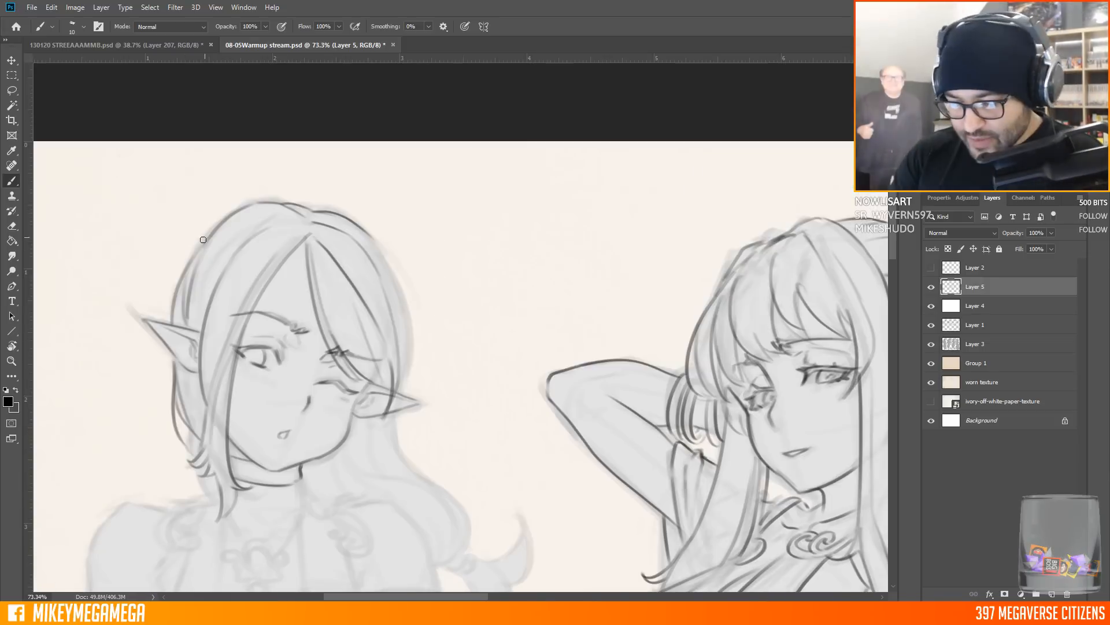
pyautogui.scroll(-3, 300, 217)
pyautogui.scroll(4, 347, 174)
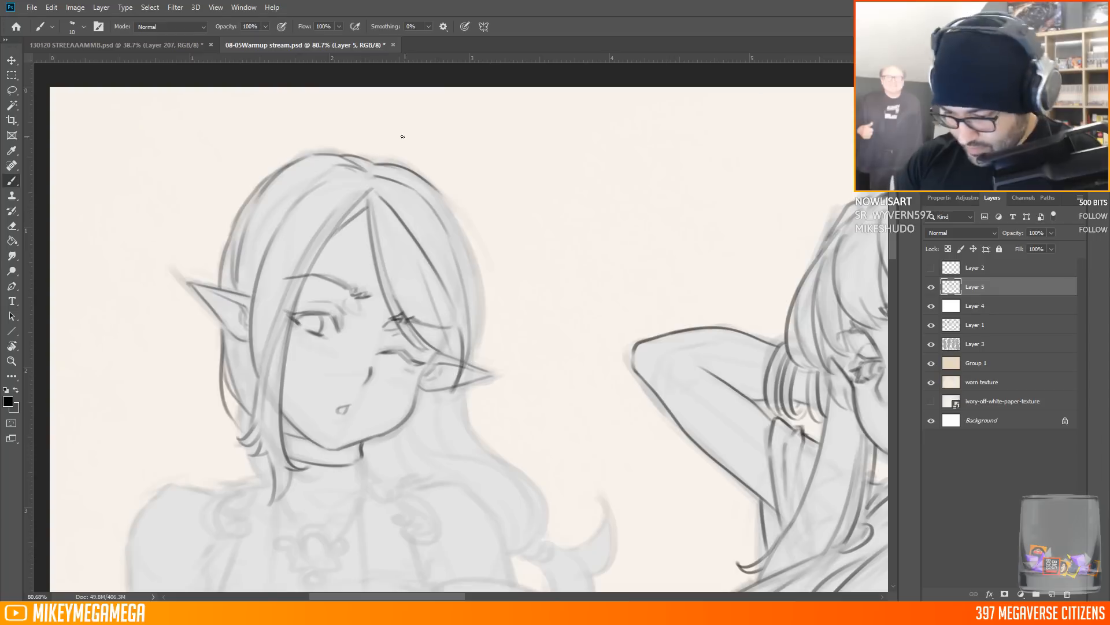
pyautogui.scroll(-6, 446, 208)
pyautogui.scroll(5, 365, 416)
pyautogui.moveTo(387, 343); pyautogui.dragTo(384, 368)
pyautogui.moveTo(387, 342); pyautogui.dragTo(393, 374)
pyautogui.moveTo(377, 347)
pyautogui.mouseDown()
pyautogui.moveTo(362, 358)
pyautogui.moveTo(375, 361)
pyautogui.mouseUp()
pyautogui.moveTo(404, 347)
pyautogui.mouseDown()
pyautogui.moveTo(414, 358)
pyautogui.moveTo(400, 405)
pyautogui.mouseUp()
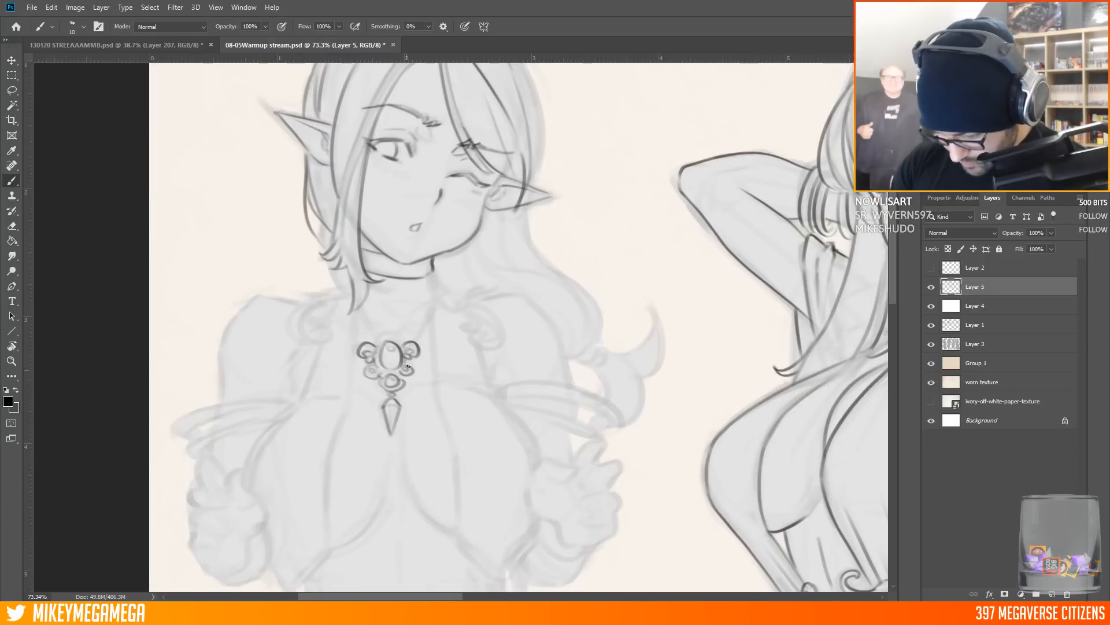
pyautogui.moveTo(391, 335); pyautogui.dragTo(359, 307)
pyautogui.moveTo(394, 336); pyautogui.dragTo(434, 276)
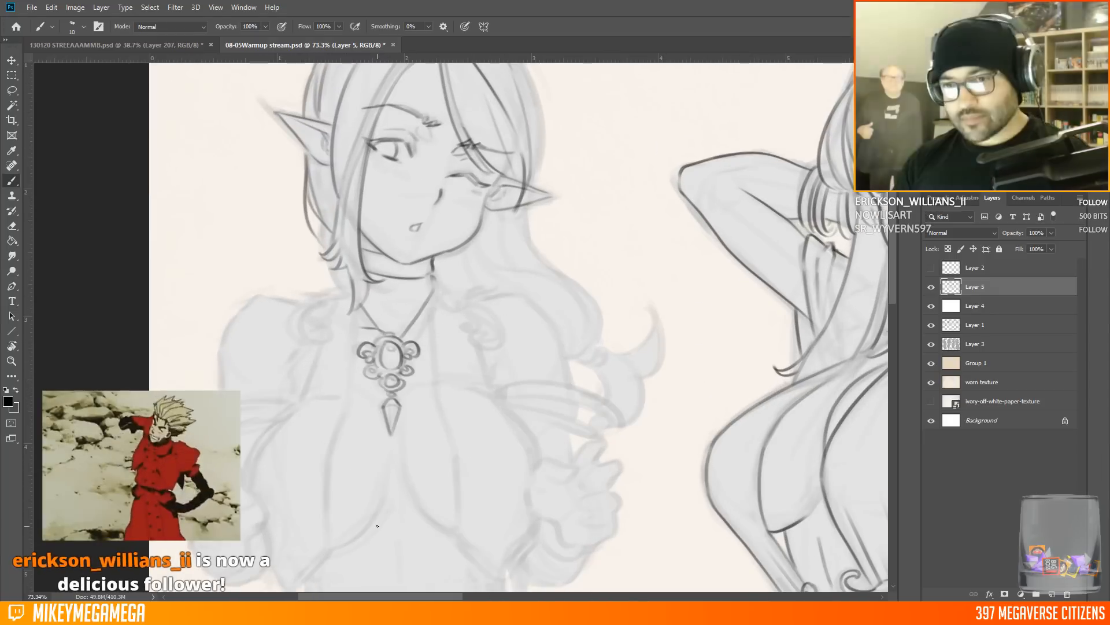
# Ink the curled clasps at both of the fourth figure's shoulders and the straps joining them to her neck
pyautogui.moveTo(350, 293); pyautogui.dragTo(302, 340)
pyautogui.moveTo(475, 309)
pyautogui.mouseDown()
pyautogui.moveTo(485, 312)
pyautogui.moveTo(482, 295)
pyautogui.mouseUp()
pyautogui.moveTo(306, 302); pyautogui.dragTo(342, 290)
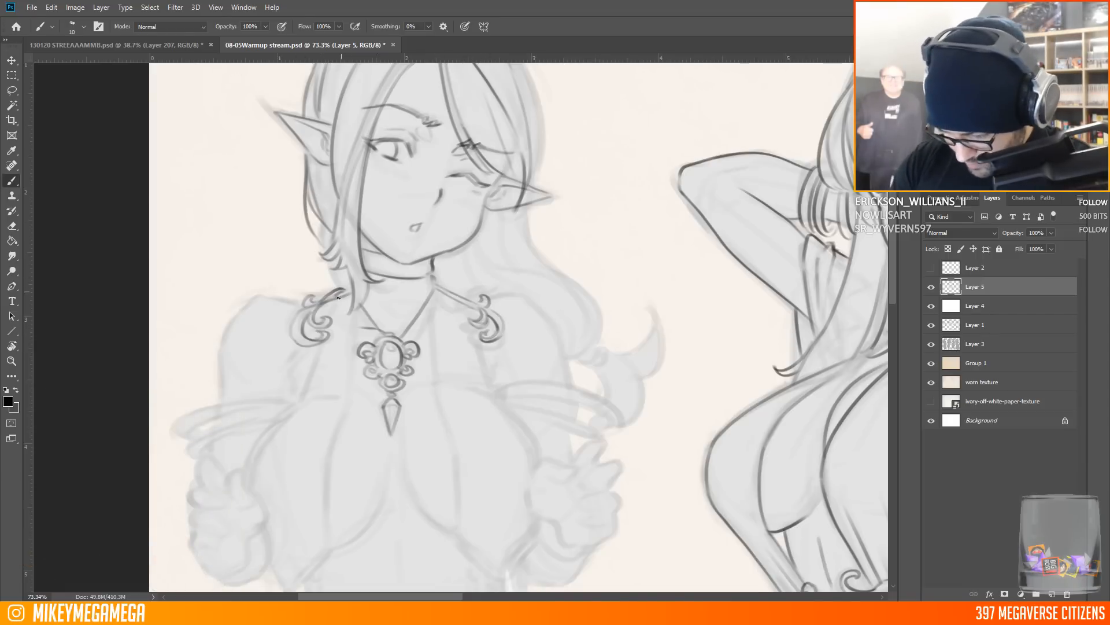
# Ink the fourth figure's rounded shoulders and upper-arm contours on both sides, down to the armpit lines
pyautogui.scroll(-3, 376, 555)
pyautogui.moveTo(291, 242); pyautogui.dragTo(299, 276)
pyautogui.moveTo(255, 177); pyautogui.dragTo(221, 269)
pyautogui.moveTo(488, 171); pyautogui.dragTo(565, 257)
# Ink the fourth figure's halter-top panel on the open-eye side, with its strap, gathered folds and pointed hem
pyautogui.moveTo(337, 173); pyautogui.dragTo(326, 192)
pyautogui.moveTo(320, 223)
pyautogui.mouseDown()
pyautogui.moveTo(296, 275)
pyautogui.moveTo(347, 270)
pyautogui.mouseUp()
pyautogui.moveTo(317, 258); pyautogui.dragTo(347, 265)
pyautogui.moveTo(350, 262); pyautogui.dragTo(359, 178)
pyautogui.moveTo(307, 270); pyautogui.dragTo(262, 418)
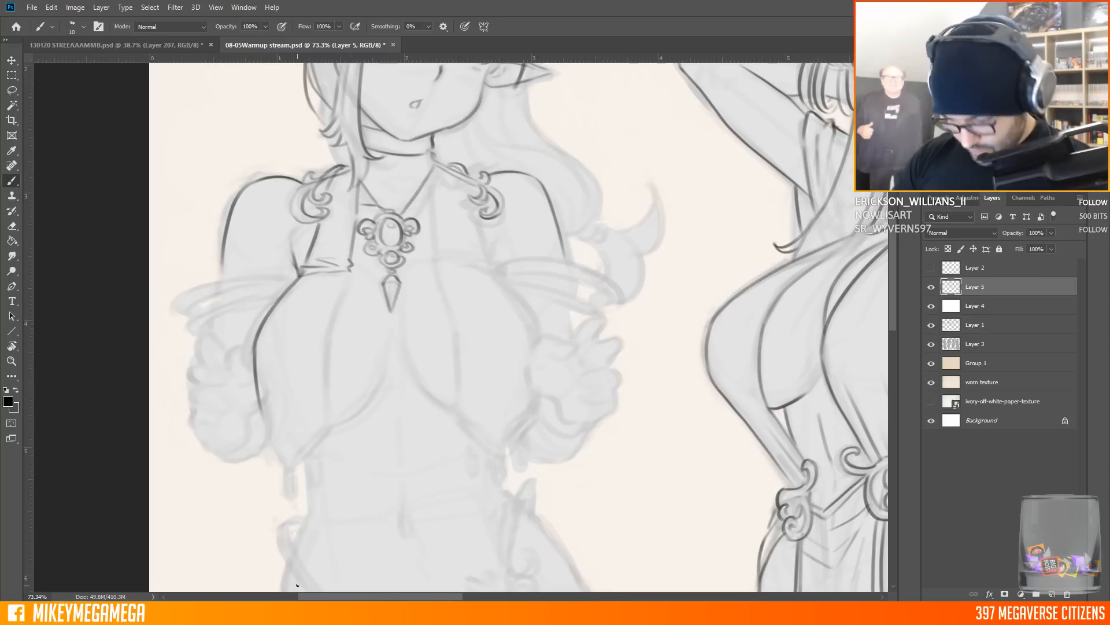
pyautogui.moveTo(351, 271); pyautogui.dragTo(302, 468)
pyautogui.moveTo(260, 418); pyautogui.dragTo(301, 468)
# Ink the matching halter-top panel on the fourth figure's winking side, including strap edges, gathers, pointed hem and outer curve
pyautogui.moveTo(429, 176)
pyautogui.mouseDown()
pyautogui.moveTo(439, 247)
pyautogui.moveTo(486, 261)
pyautogui.mouseUp()
pyautogui.moveTo(469, 186); pyautogui.dragTo(480, 249)
pyautogui.hotkey('ctrl', 'z')
pyautogui.moveTo(431, 168); pyautogui.dragTo(437, 243)
pyautogui.moveTo(437, 261); pyautogui.dragTo(460, 416)
pyautogui.moveTo(459, 417); pyautogui.dragTo(503, 457)
pyautogui.moveTo(503, 457); pyautogui.dragTo(538, 411)
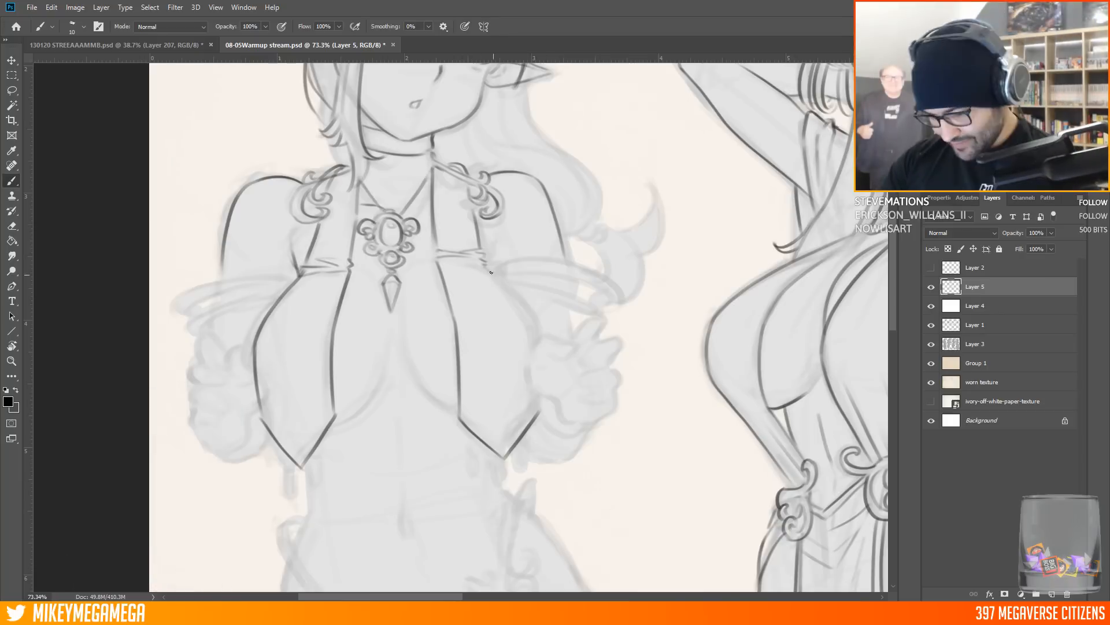
pyautogui.moveTo(482, 264); pyautogui.dragTo(537, 340)
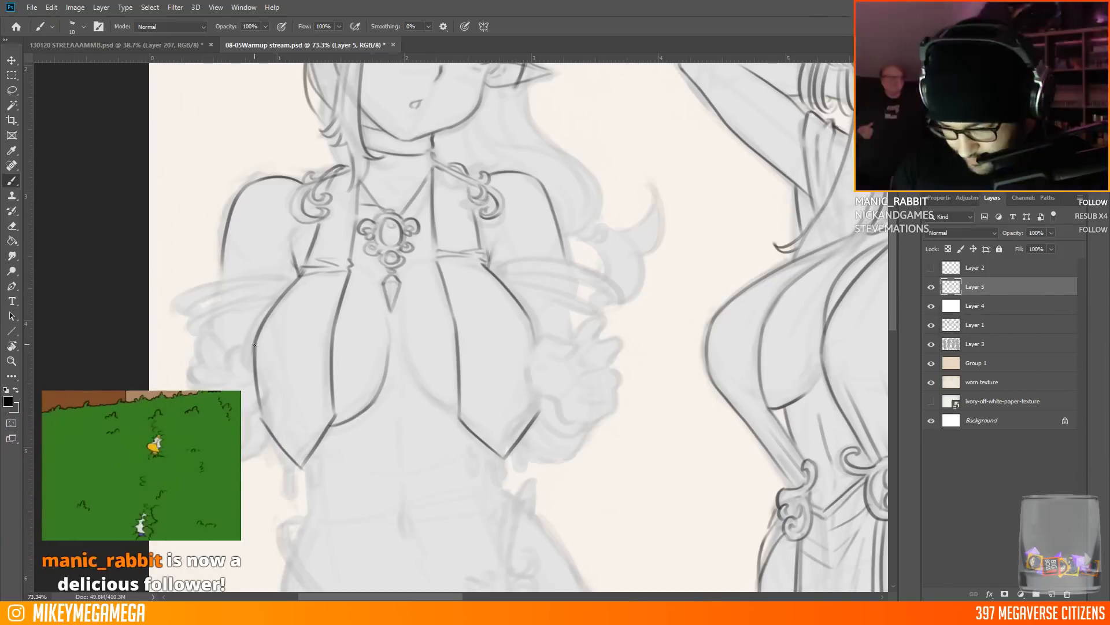
# Ink the fourth figure's bust curves beside the halter panels and add a parallel trim line along the pointed hems
pyautogui.moveTo(292, 283); pyautogui.dragTo(246, 360)
pyautogui.moveTo(405, 324)
pyautogui.mouseDown()
pyautogui.moveTo(417, 371)
pyautogui.moveTo(460, 414)
pyautogui.mouseUp()
pyautogui.moveTo(496, 276); pyautogui.dragTo(541, 341)
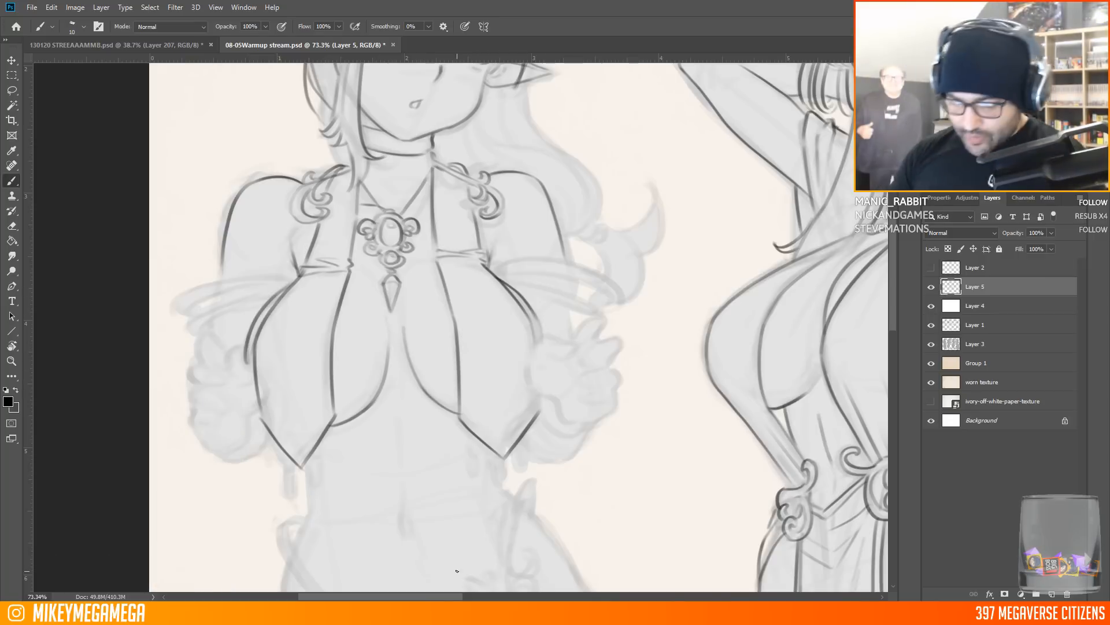
pyautogui.moveTo(260, 412)
pyautogui.mouseDown()
pyautogui.moveTo(318, 430)
pyautogui.moveTo(334, 413)
pyautogui.mouseUp()
pyautogui.moveTo(259, 415); pyautogui.dragTo(265, 415)
# Ink the fourth figure's curled hand on the open-eye side and the draped sleeve bands across that arm
pyautogui.moveTo(241, 359); pyautogui.dragTo(218, 341)
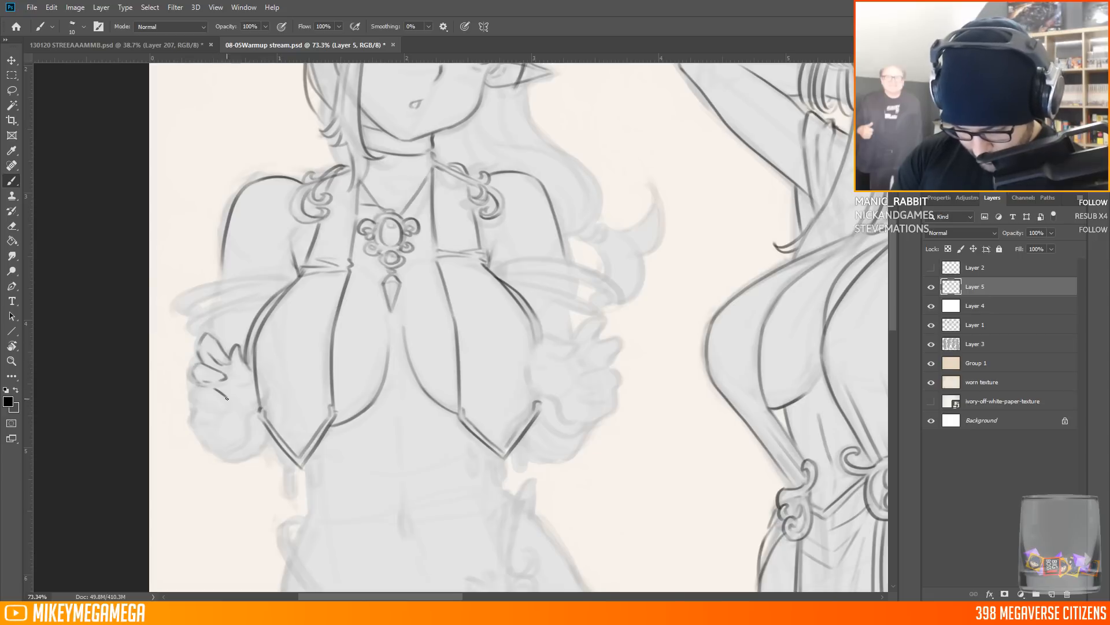
pyautogui.moveTo(206, 442); pyautogui.dragTo(251, 412)
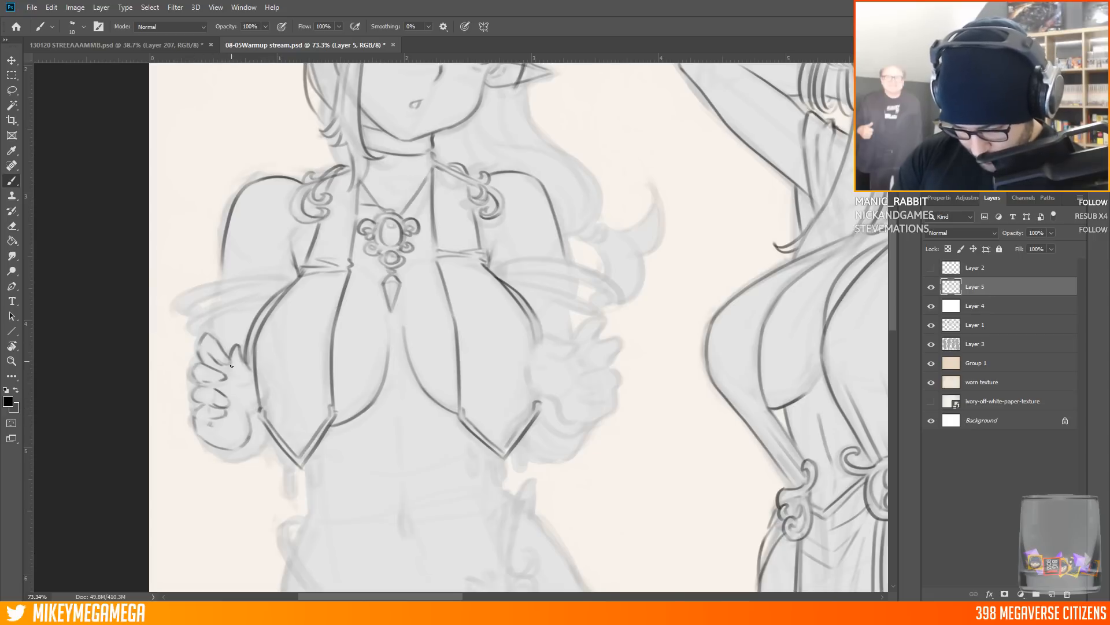
pyautogui.moveTo(213, 334); pyautogui.dragTo(286, 286)
pyautogui.moveTo(202, 313); pyautogui.dragTo(294, 274)
# Ink the small drop ornaments hanging from the fourth figure's halter-top hems and the navel line on her stomach
pyautogui.scroll(3, 435, 138)
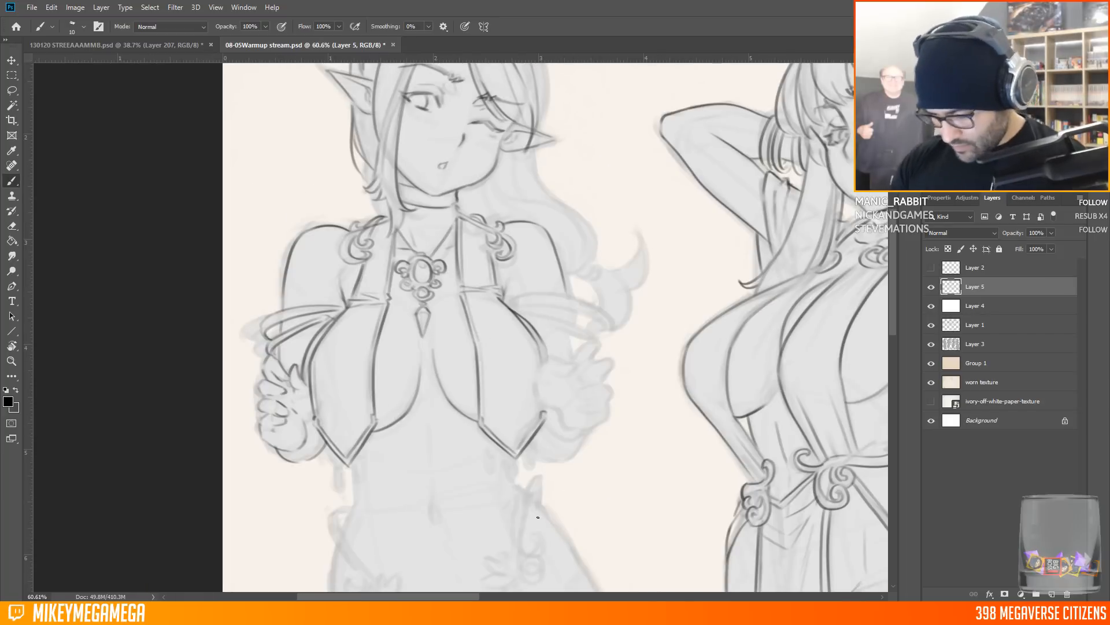
pyautogui.scroll(-4, 351, 239)
pyautogui.moveTo(321, 215); pyautogui.dragTo(329, 219)
pyautogui.moveTo(367, 208); pyautogui.dragTo(372, 217)
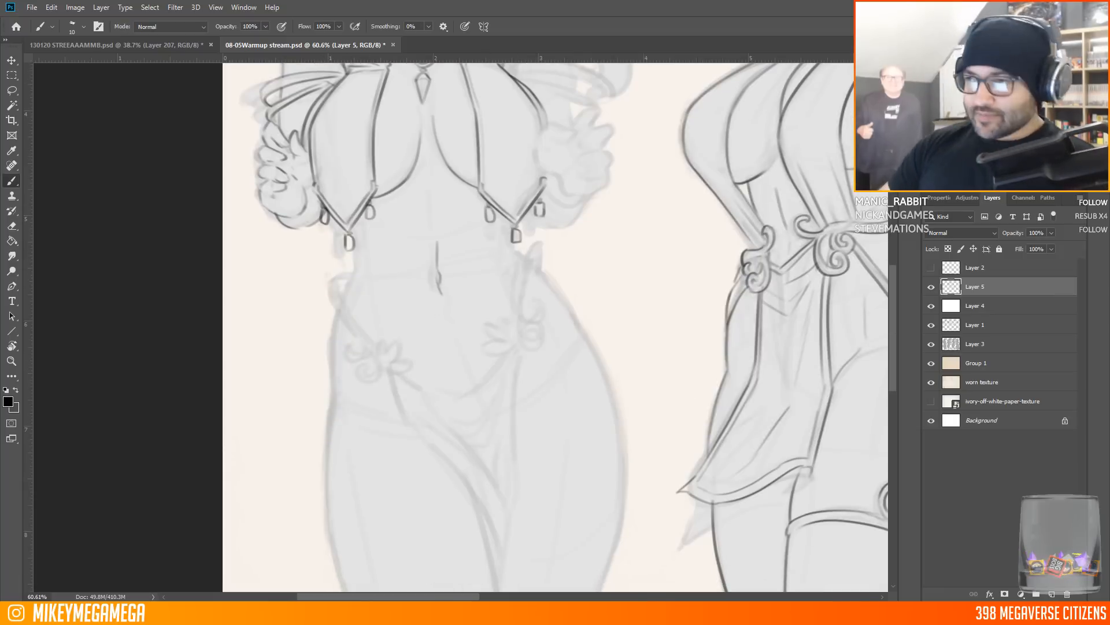
# Ink the winking elf's shoulder, loose hair and head outline over the sketch on Layer 5
pyautogui.scroll(5, 273, 94)
pyautogui.moveTo(144, 133); pyautogui.dragTo(168, 217)
pyautogui.moveTo(418, 217); pyautogui.dragTo(486, 303)
pyautogui.moveTo(502, 254); pyautogui.dragTo(484, 301)
pyautogui.moveTo(340, 154)
pyautogui.mouseDown()
pyautogui.moveTo(460, 211)
pyautogui.moveTo(308, 200)
pyautogui.mouseUp()
pyautogui.scroll(3, 446, 263)
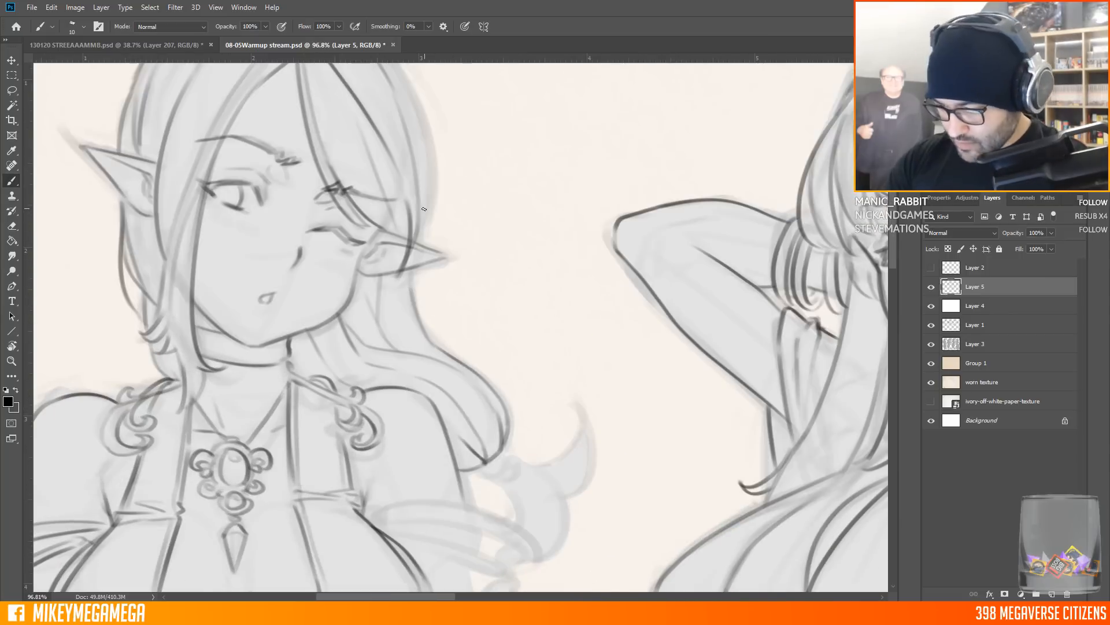
pyautogui.scroll(3, 610, 503)
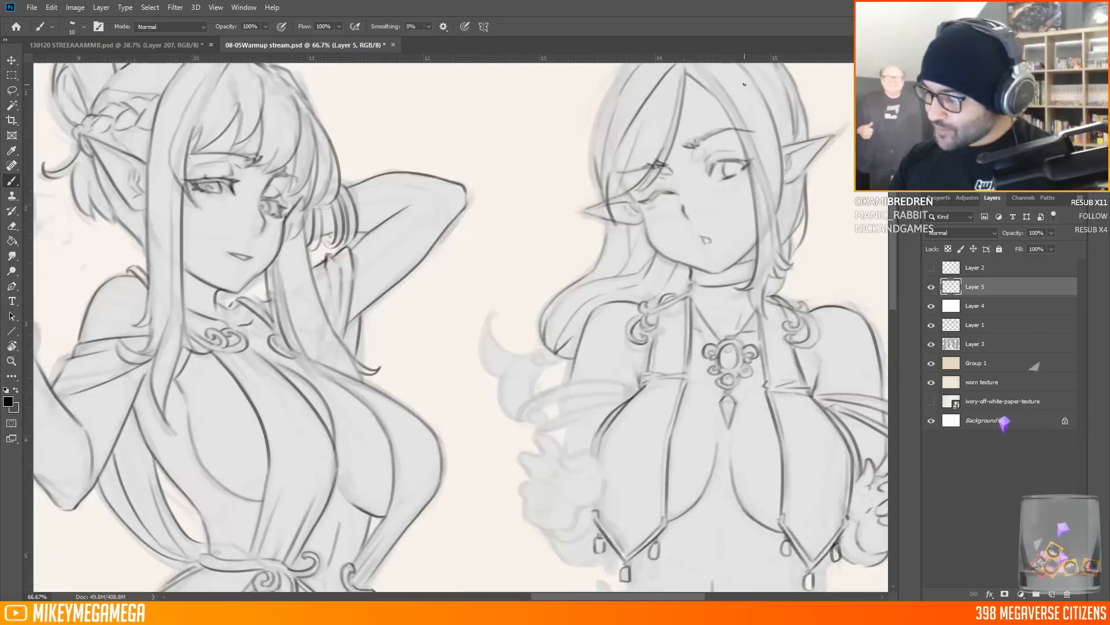
pyautogui.scroll(2, 598, 252)
pyautogui.scroll(-1, 597, 252)
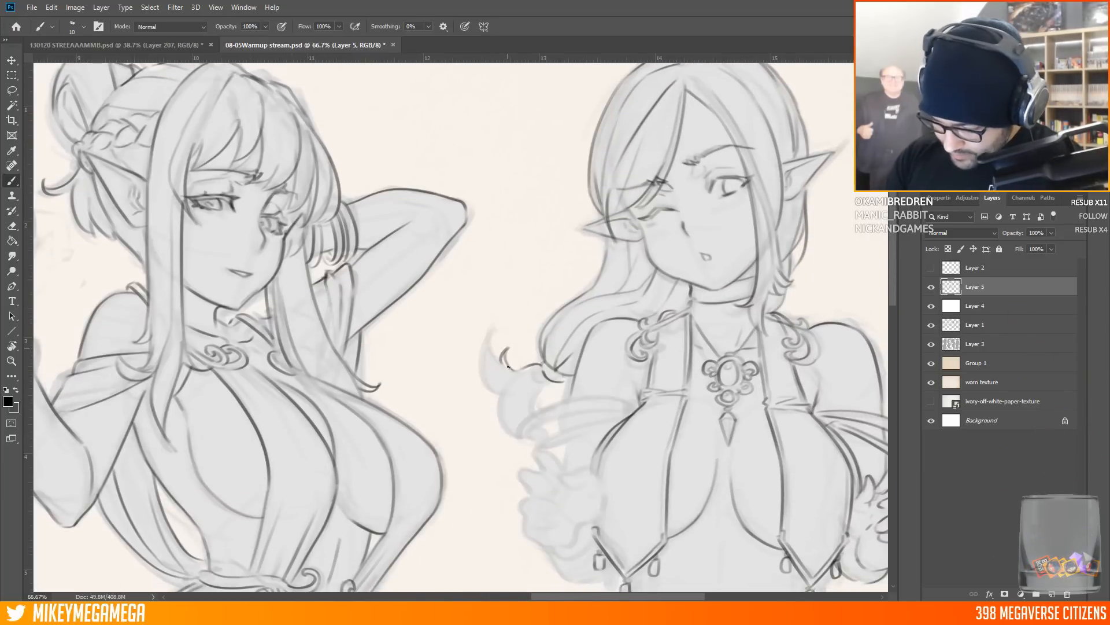
# Ink the winking elf's curled hair tip, the unfinished hand and forearm, and the draped bands around that arm
pyautogui.moveTo(490, 331); pyautogui.dragTo(505, 393)
pyautogui.moveTo(645, 584); pyautogui.dragTo(560, 453)
pyautogui.scroll(2, 560, 453)
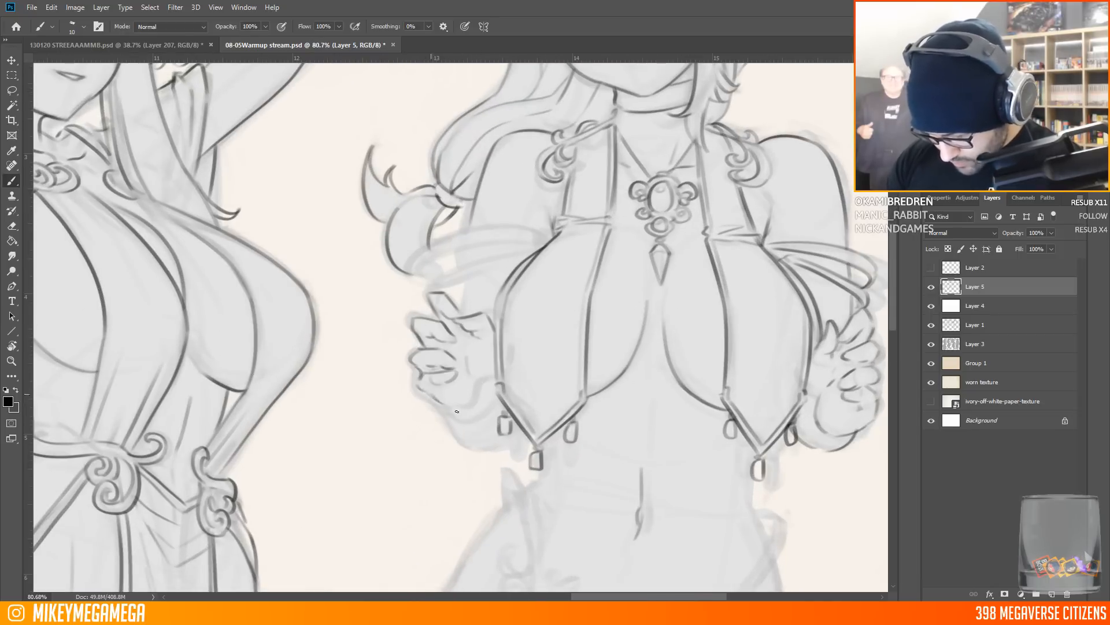
pyautogui.moveTo(479, 388); pyautogui.dragTo(492, 375)
pyautogui.moveTo(447, 409)
pyautogui.mouseDown()
pyautogui.moveTo(499, 448)
pyautogui.moveTo(517, 433)
pyautogui.mouseUp()
pyautogui.moveTo(439, 288); pyautogui.dragTo(533, 249)
pyautogui.moveTo(427, 273); pyautogui.dragTo(537, 243)
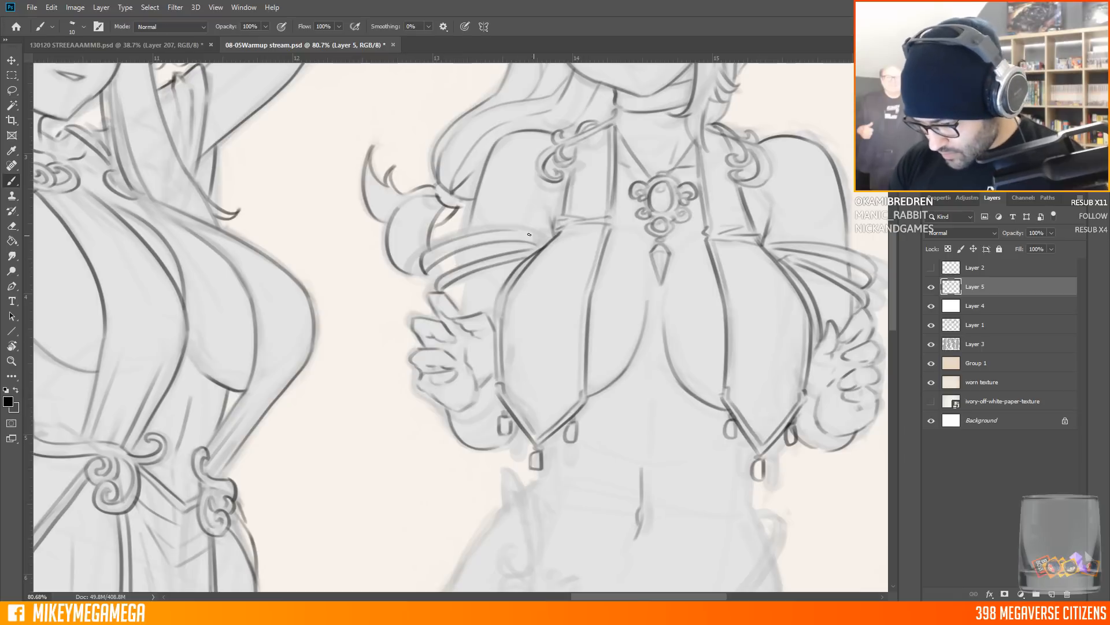
# Ink the winking elf's waist contours and both hip straps with their scroll-and-leaf ornaments
pyautogui.scroll(-5, 463, 301)
pyautogui.hscroll(3, 475, 310)
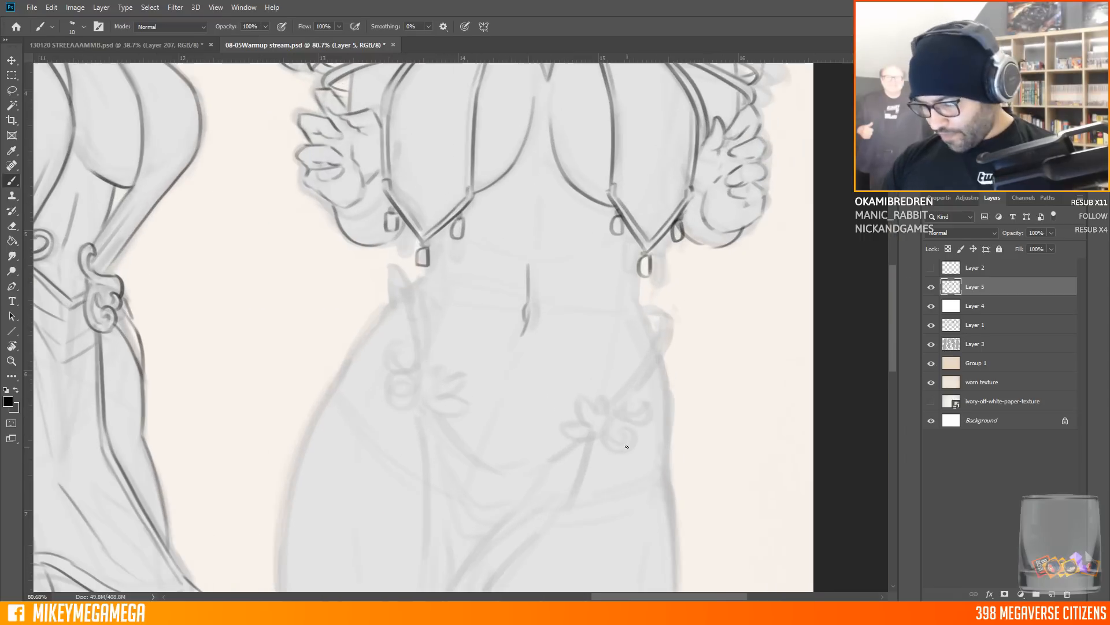
pyautogui.scroll(-3, 458, 274)
pyautogui.moveTo(393, 153)
pyautogui.mouseDown()
pyautogui.moveTo(416, 245)
pyautogui.moveTo(386, 253)
pyautogui.moveTo(424, 289)
pyautogui.mouseUp()
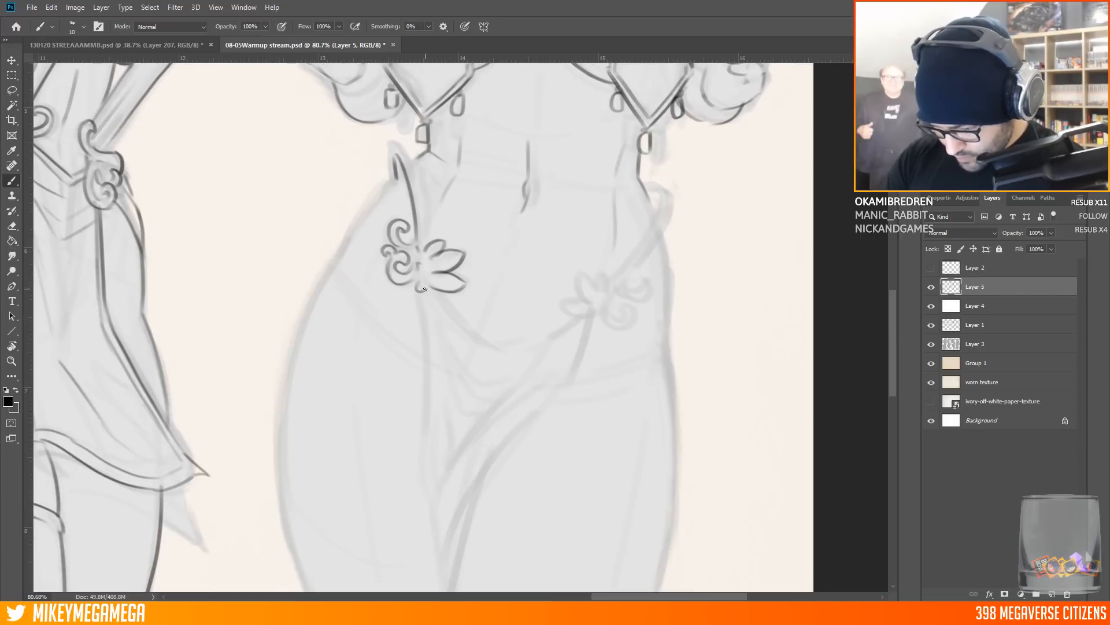
pyautogui.moveTo(659, 191)
pyautogui.mouseDown()
pyautogui.moveTo(609, 281)
pyautogui.moveTo(628, 275)
pyautogui.moveTo(626, 297)
pyautogui.mouseUp()
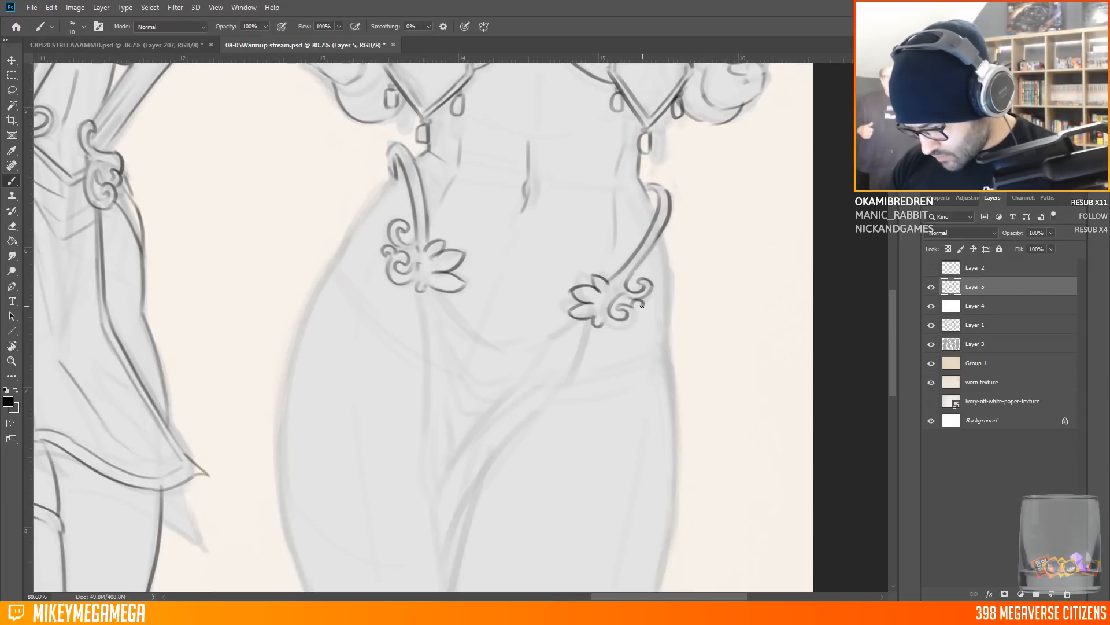
# Ink the winking elf's upper hip lines and the folds of the loincloth hanging between the two ornaments
pyautogui.scroll(-5, 740, 462)
pyautogui.scroll(3, 601, 347)
pyautogui.moveTo(730, 321); pyautogui.dragTo(737, 421)
pyautogui.moveTo(516, 273); pyautogui.dragTo(461, 350)
pyautogui.scroll(-6, 394, 260)
pyautogui.scroll(3, 584, 463)
pyautogui.moveTo(429, 255)
pyautogui.mouseDown()
pyautogui.moveTo(467, 288)
pyautogui.moveTo(466, 333)
pyautogui.mouseUp()
pyautogui.moveTo(512, 280); pyautogui.dragTo(443, 352)
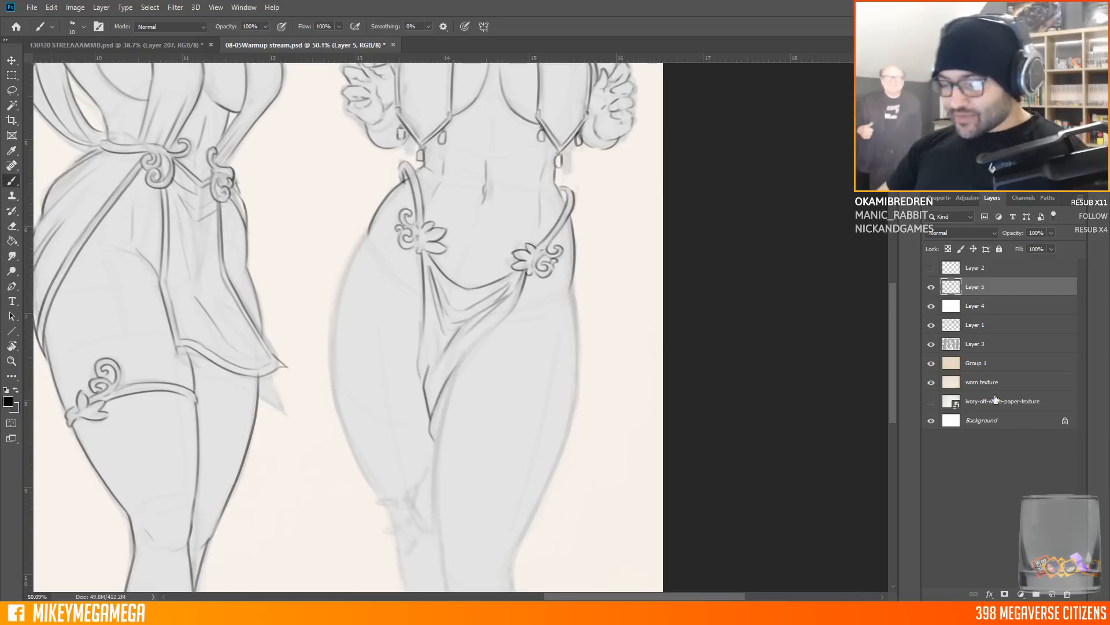
# Ink the winking elf's inner thigh line and the small tied ribbon with beads above the rear knee
pyautogui.scroll(2, 426, 347)
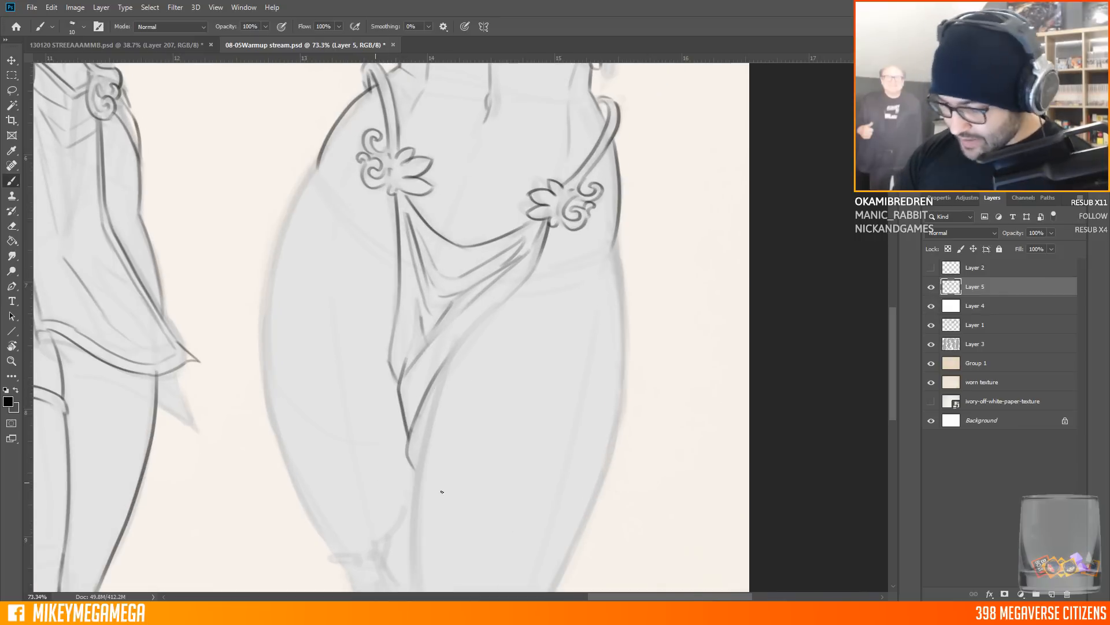
pyautogui.moveTo(417, 477); pyautogui.dragTo(519, 294)
pyautogui.scroll(-1, 513, 335)
pyautogui.moveTo(376, 480); pyautogui.dragTo(432, 276)
pyautogui.moveTo(415, 299); pyautogui.dragTo(378, 342)
pyautogui.moveTo(403, 386); pyautogui.dragTo(402, 394)
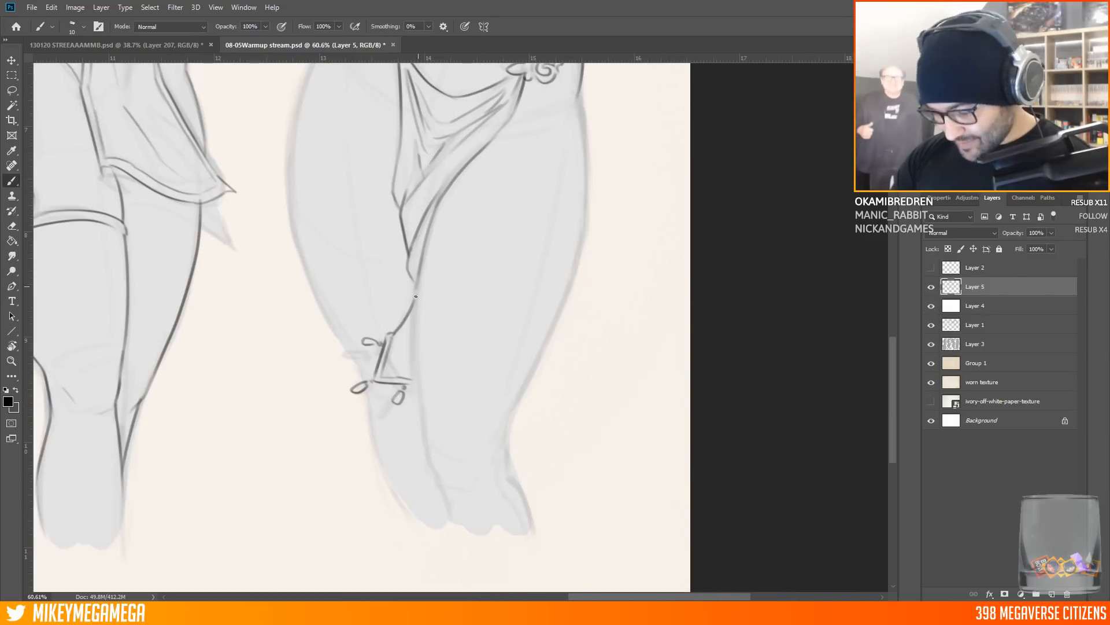
# Ink the winking elf's front leg edge, rear outer thigh and lower leg contours down past the knees
pyautogui.moveTo(415, 284); pyautogui.dragTo(425, 429)
pyautogui.scroll(3, 370, 232)
pyautogui.hotkey('ctrl', 'z')
pyautogui.moveTo(334, 116)
pyautogui.mouseDown()
pyautogui.moveTo(344, 433)
pyautogui.moveTo(354, 442)
pyautogui.mouseUp()
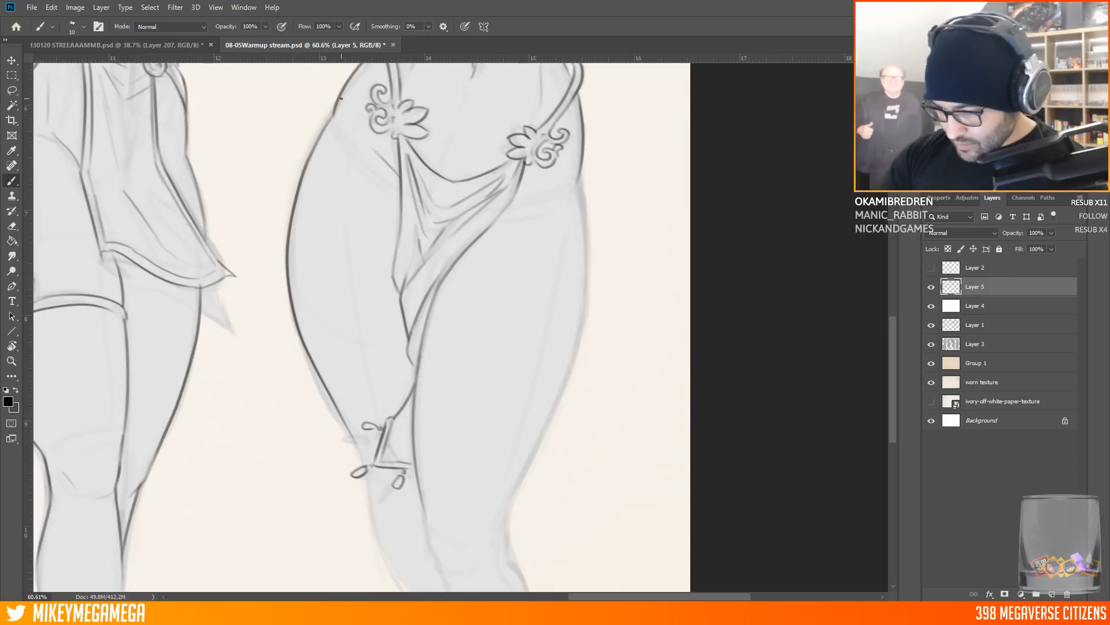
pyautogui.scroll(-6, 442, 377)
pyautogui.moveTo(440, 391); pyautogui.dragTo(450, 437)
pyautogui.moveTo(532, 443); pyautogui.dragTo(502, 337)
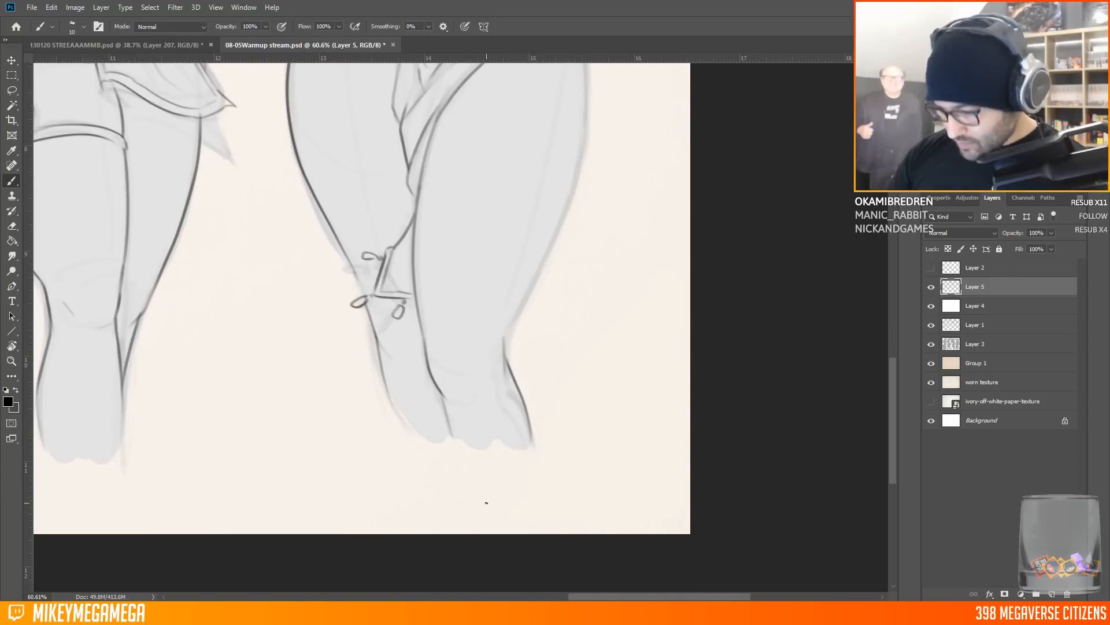
# Flip the canvas horizontally and ink the remaining outer thigh contour of the winking elf
pyautogui.scroll(-4, 487, 515)
pyautogui.click(54, 7)
pyautogui.moveTo(115, 116)
pyautogui.click(242, 166)
pyautogui.hotkey('ctrl', 'z')
pyautogui.click(75, 8)
pyautogui.click(249, 167)
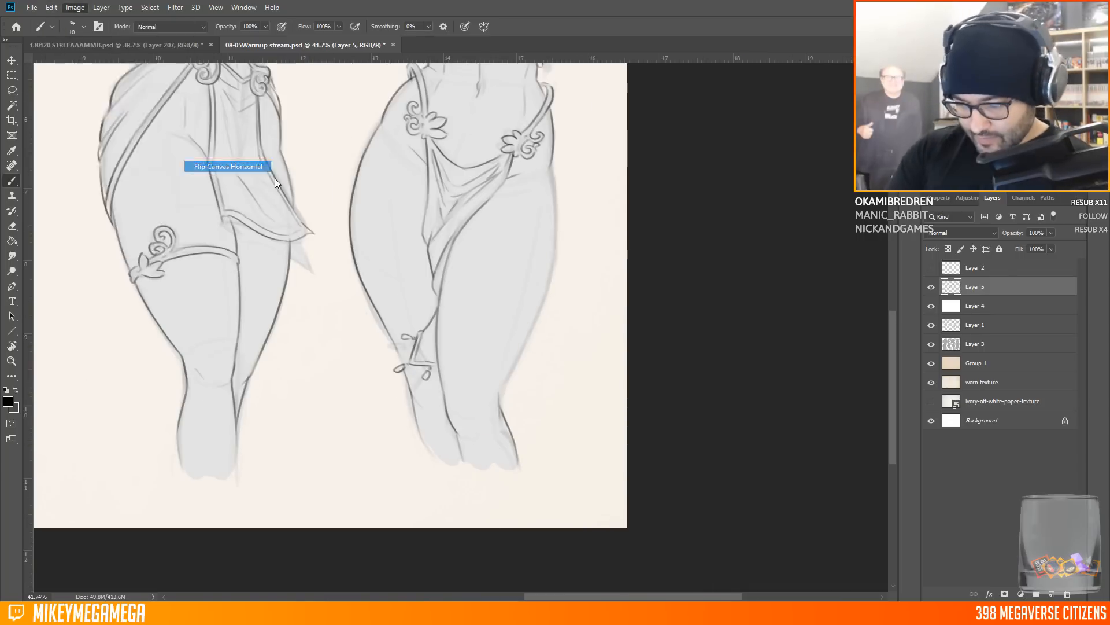
pyautogui.moveTo(281, 171)
pyautogui.mouseDown()
pyautogui.moveTo(294, 149)
pyautogui.moveTo(342, 396)
pyautogui.mouseUp()
pyautogui.hotkey('ctrl', '0')
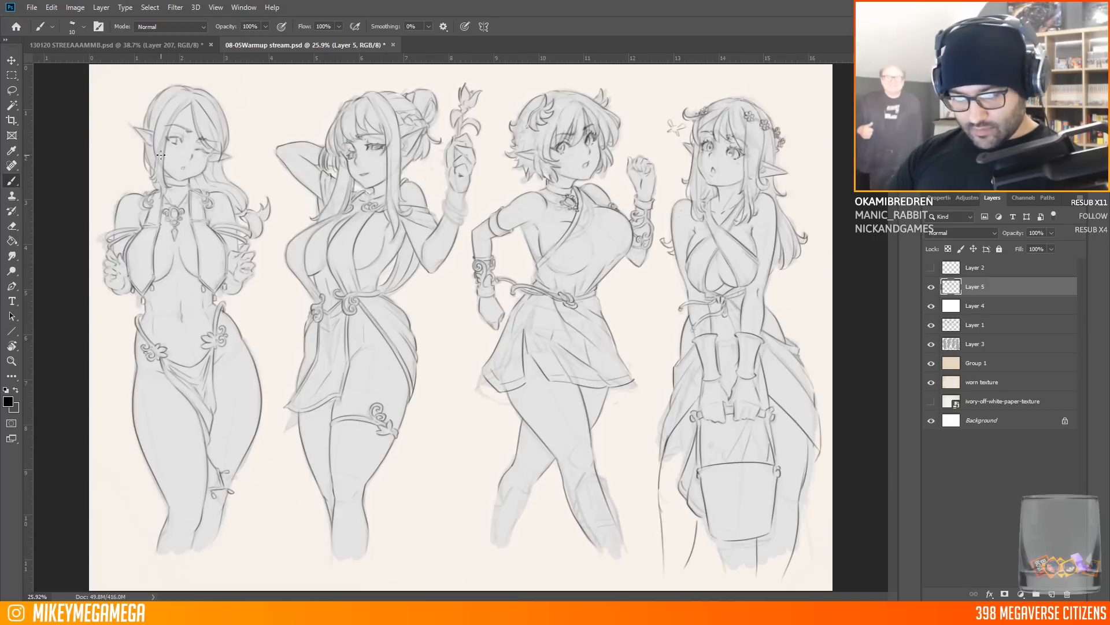
# Lower the opacity of Layer 4 to 63% and compare the linework with the underlying sketch
pyautogui.scroll(1, 492, 80)
pyautogui.scroll(-2, 463, 77)
pyautogui.click(981, 306)
pyautogui.click(1051, 233)
pyautogui.moveTo(1053, 246); pyautogui.dragTo(1049, 247)
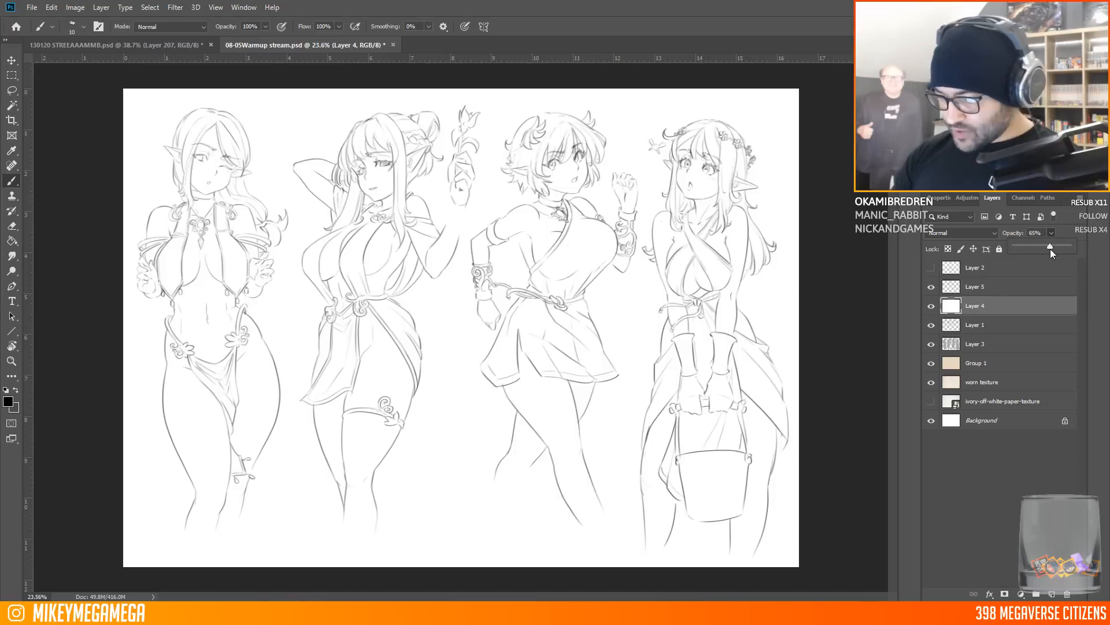
pyautogui.scroll(7, 414, 162)
pyautogui.hotkey('alt', ']')
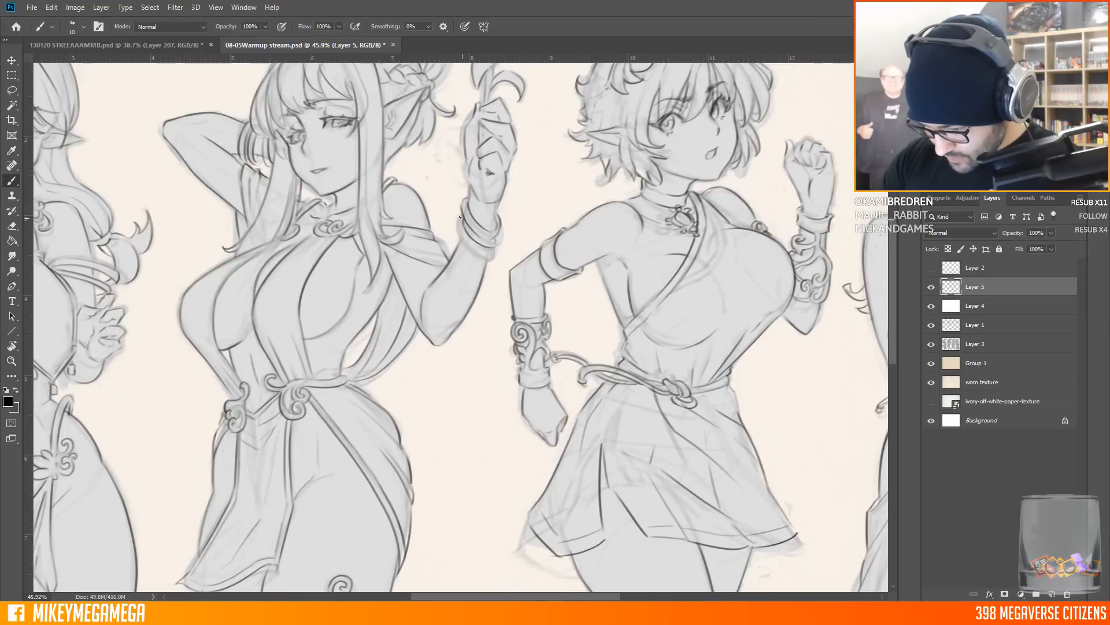
pyautogui.hotkey('ctrl', '0')
pyautogui.hotkey('alt', '[')
pyautogui.scroll(-2, 439, 323)
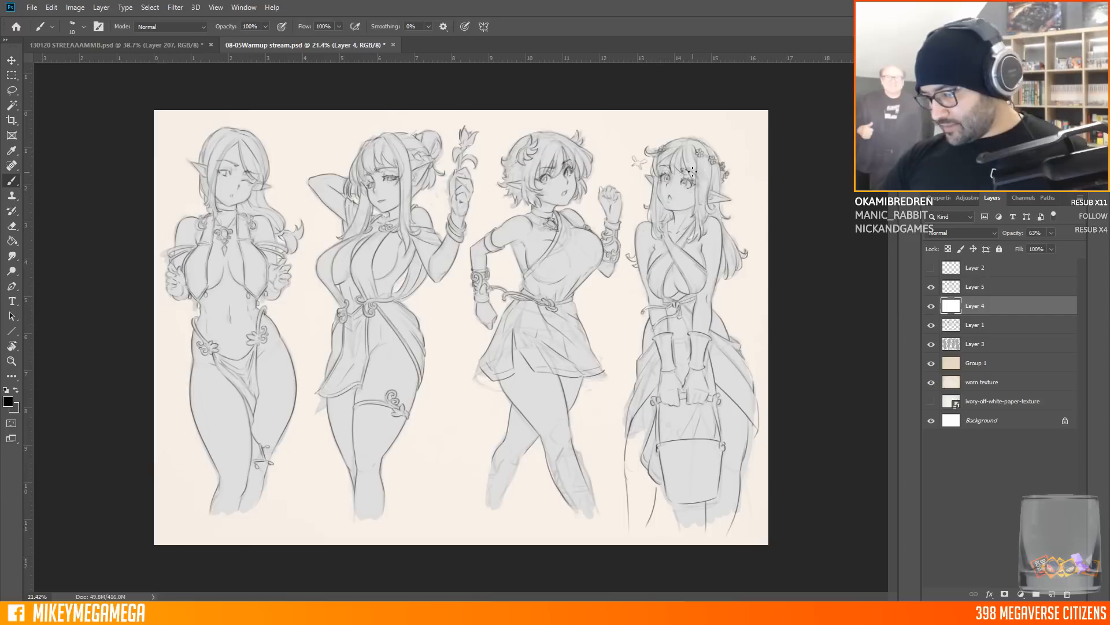
# Save the document and set Layer 4's opacity to 100% so that only the clean linework shows
pyautogui.click(32, 7)
pyautogui.click(60, 126)
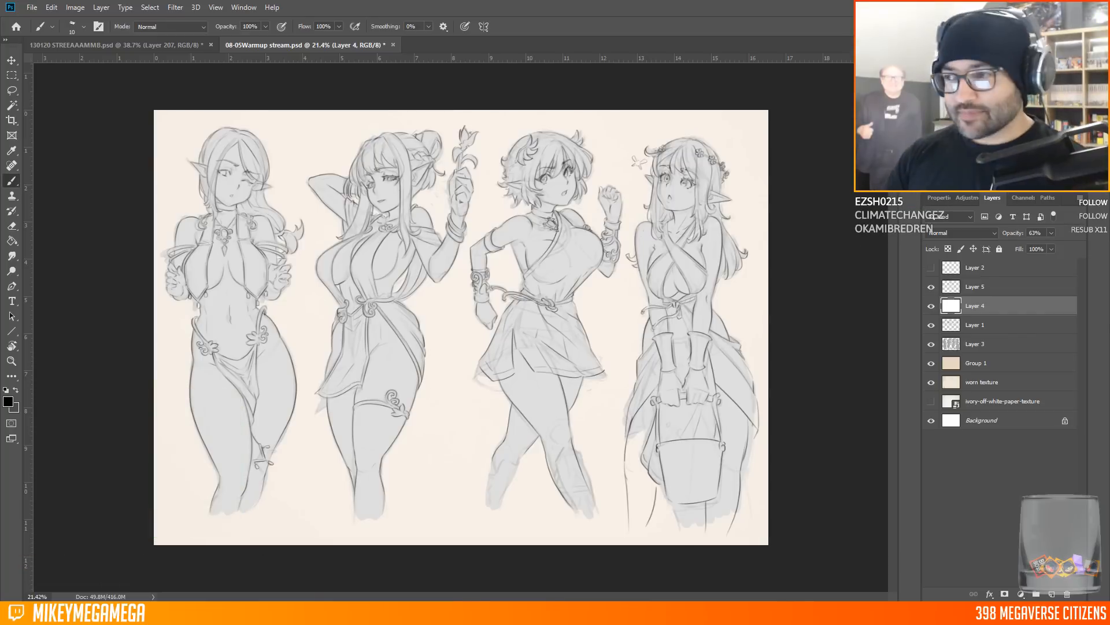
pyautogui.click(1051, 233)
pyautogui.moveTo(1051, 246); pyautogui.dragTo(1073, 247)
pyautogui.scroll(-3, 461, 144)
pyautogui.scroll(3, 461, 144)
pyautogui.scroll(-1, 405, 142)
pyautogui.scroll(1, 347, 135)
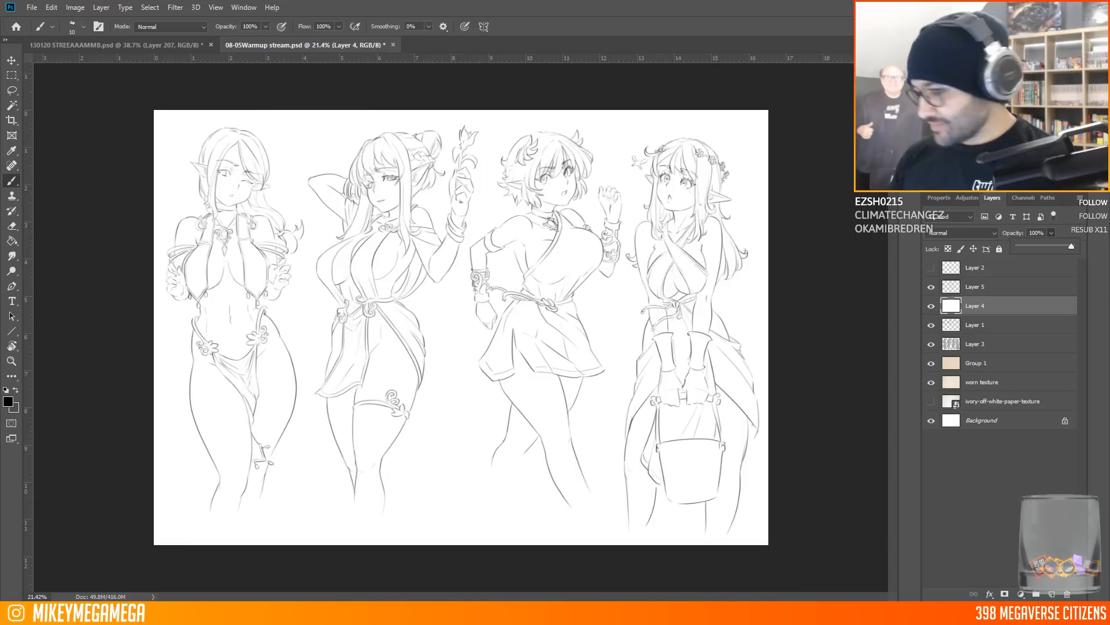
# Fill a new layer above Layer 4 with mid-grey and add another empty layer above it
pyautogui.click(8, 402)
pyautogui.press('g')
pyautogui.click(1052, 595)
pyautogui.click(563, 516)
pyautogui.click(1052, 594)
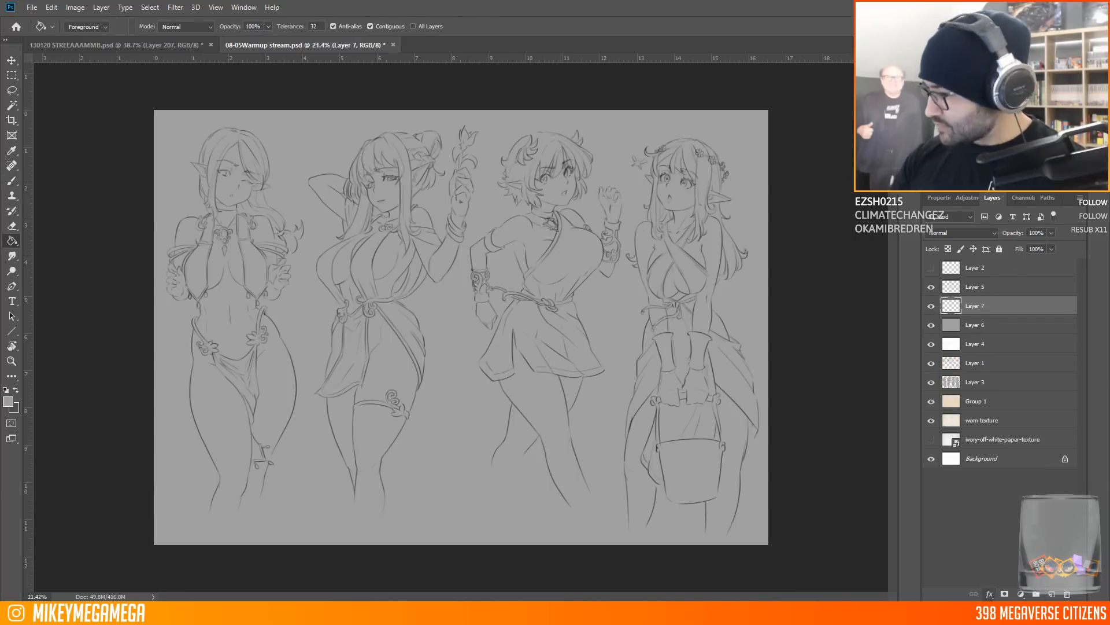
# Choose a pale peach foreground colour and set up a solid round brush at size 72
pyautogui.click(8, 401)
pyautogui.click(712, 253)
pyautogui.moveTo(713, 254); pyautogui.dragTo(703, 253)
pyautogui.click(941, 247)
pyautogui.press('b')
pyautogui.scroll(5, 233, 186)
pyautogui.click(84, 26)
pyautogui.click(92, 301)
pyautogui.rightClick(244, 109)
# Paint the winking elf's face, ears, neck, chest, arms and hands in flat pale peach on Layer 7
pyautogui.moveTo(156, 143)
pyautogui.mouseDown()
pyautogui.moveTo(203, 175)
pyautogui.moveTo(221, 228)
pyautogui.moveTo(254, 218)
pyautogui.moveTo(235, 209)
pyautogui.moveTo(221, 113)
pyautogui.moveTo(246, 90)
pyautogui.moveTo(267, 205)
pyautogui.moveTo(289, 179)
pyautogui.moveTo(321, 186)
pyautogui.mouseUp()
pyautogui.moveTo(197, 216)
pyautogui.mouseDown()
pyautogui.moveTo(222, 232)
pyautogui.moveTo(203, 275)
pyautogui.mouseUp()
pyautogui.scroll(-3, 203, 274)
pyautogui.moveTo(199, 191)
pyautogui.mouseDown()
pyautogui.moveTo(232, 246)
pyautogui.moveTo(180, 310)
pyautogui.moveTo(187, 358)
pyautogui.mouseUp()
pyautogui.moveTo(97, 283)
pyautogui.mouseDown()
pyautogui.moveTo(84, 342)
pyautogui.moveTo(100, 367)
pyautogui.moveTo(124, 347)
pyautogui.moveTo(106, 302)
pyautogui.moveTo(123, 215)
pyautogui.moveTo(147, 206)
pyautogui.moveTo(108, 208)
pyautogui.moveTo(127, 177)
pyautogui.mouseUp()
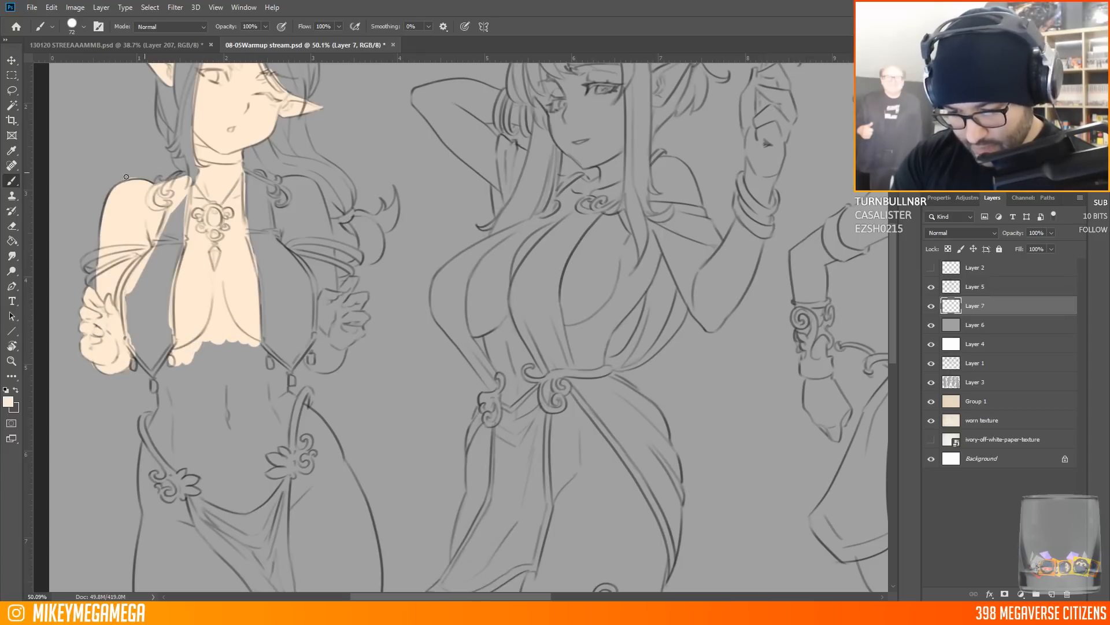
pyautogui.moveTo(290, 169)
pyautogui.mouseDown()
pyautogui.moveTo(272, 212)
pyautogui.moveTo(295, 183)
pyautogui.moveTo(320, 263)
pyautogui.moveTo(328, 259)
pyautogui.moveTo(314, 355)
pyautogui.moveTo(324, 358)
pyautogui.moveTo(346, 283)
pyautogui.moveTo(343, 300)
pyautogui.moveTo(370, 301)
pyautogui.mouseUp()
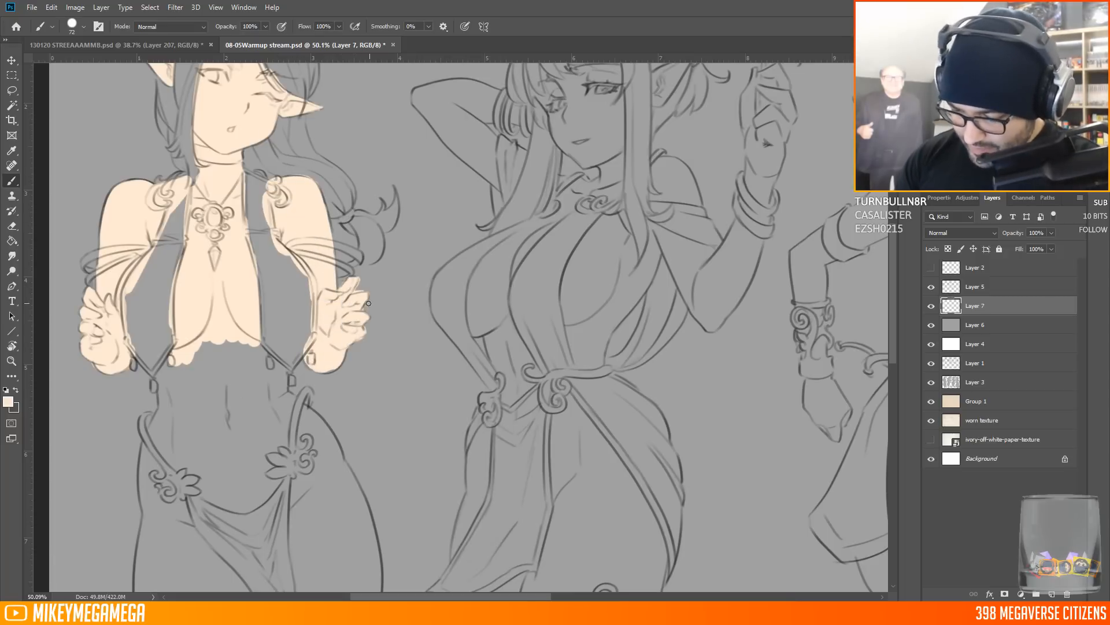
# Paint the winking elf's belly, hips and both legs in the same flat pale peach
pyautogui.moveTo(340, 363)
pyautogui.mouseDown()
pyautogui.moveTo(263, 416)
pyautogui.moveTo(174, 376)
pyautogui.moveTo(153, 445)
pyautogui.mouseUp()
pyautogui.scroll(-3, 153, 446)
pyautogui.moveTo(162, 272)
pyautogui.mouseDown()
pyautogui.moveTo(259, 278)
pyautogui.moveTo(150, 249)
pyautogui.moveTo(185, 358)
pyautogui.moveTo(313, 298)
pyautogui.moveTo(333, 321)
pyautogui.mouseUp()
pyautogui.scroll(-3, 332, 321)
pyautogui.moveTo(144, 161)
pyautogui.mouseDown()
pyautogui.moveTo(153, 232)
pyautogui.moveTo(208, 399)
pyautogui.moveTo(243, 428)
pyautogui.moveTo(318, 284)
pyautogui.moveTo(174, 190)
pyautogui.moveTo(289, 127)
pyautogui.moveTo(365, 141)
pyautogui.moveTo(317, 272)
pyautogui.moveTo(315, 225)
pyautogui.mouseUp()
pyautogui.moveTo(369, 113); pyautogui.dragTo(382, 255)
pyautogui.moveTo(353, 307); pyautogui.dragTo(336, 337)
# Paint the short-haired elf's face, ear, neck, shoulders and arms in flat pale peach
pyautogui.scroll(-6, 374, 438)
pyautogui.scroll(5, 638, 147)
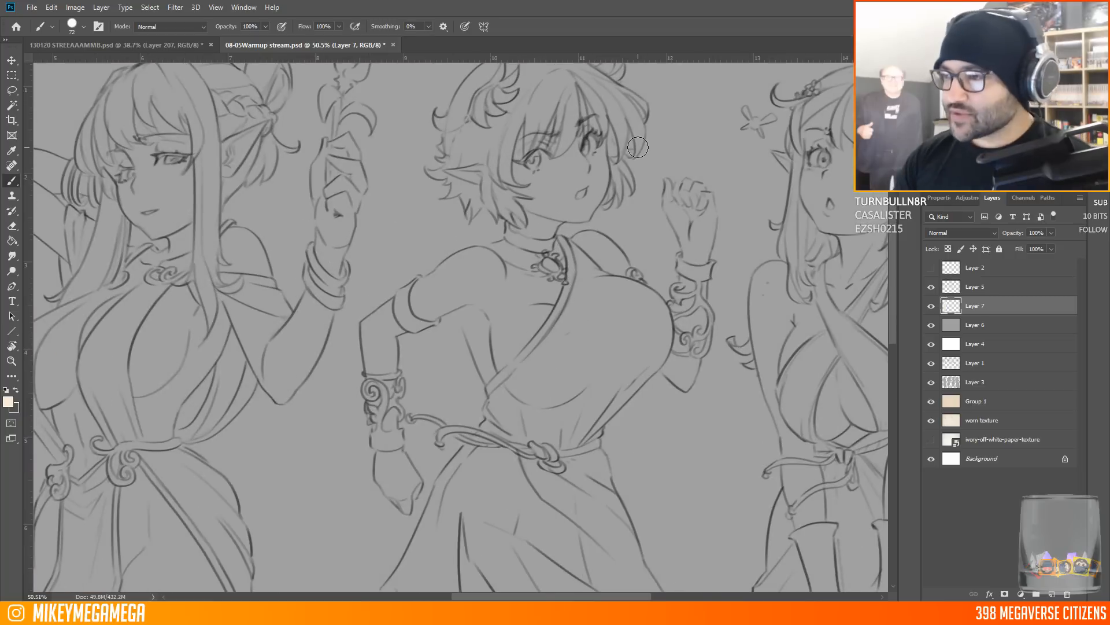
pyautogui.moveTo(467, 174); pyautogui.dragTo(483, 175)
pyautogui.scroll(-6, 475, 185)
pyautogui.scroll(6, 512, 555)
pyautogui.click(117, 45)
pyautogui.click(322, 46)
pyautogui.scroll(-1, 630, 127)
pyautogui.moveTo(494, 138); pyautogui.dragTo(504, 205)
pyautogui.moveTo(509, 199)
pyautogui.mouseDown()
pyautogui.moveTo(525, 124)
pyautogui.moveTo(568, 185)
pyautogui.moveTo(520, 207)
pyautogui.moveTo(555, 213)
pyautogui.moveTo(550, 177)
pyautogui.mouseUp()
pyautogui.moveTo(550, 116); pyautogui.dragTo(546, 100)
pyautogui.moveTo(490, 205)
pyautogui.mouseDown()
pyautogui.moveTo(529, 234)
pyautogui.moveTo(431, 263)
pyautogui.moveTo(399, 283)
pyautogui.moveTo(444, 289)
pyautogui.moveTo(359, 318)
pyautogui.moveTo(368, 432)
pyautogui.moveTo(386, 480)
pyautogui.moveTo(379, 439)
pyautogui.moveTo(395, 469)
pyautogui.mouseUp()
pyautogui.moveTo(456, 353)
pyautogui.mouseDown()
pyautogui.moveTo(545, 228)
pyautogui.moveTo(593, 266)
pyautogui.moveTo(642, 364)
pyautogui.moveTo(654, 291)
pyautogui.moveTo(651, 353)
pyautogui.moveTo(631, 191)
pyautogui.moveTo(657, 243)
pyautogui.moveTo(648, 202)
pyautogui.moveTo(665, 220)
pyautogui.mouseUp()
# Paint the short-haired elf's legs below the skirt and inside its slit in flat pale peach
pyautogui.scroll(-6, 534, 498)
pyautogui.moveTo(443, 122)
pyautogui.mouseDown()
pyautogui.moveTo(440, 254)
pyautogui.moveTo(489, 318)
pyautogui.moveTo(421, 375)
pyautogui.moveTo(458, 364)
pyautogui.moveTo(480, 289)
pyautogui.moveTo(526, 266)
pyautogui.moveTo(572, 263)
pyautogui.moveTo(585, 232)
pyautogui.moveTo(550, 297)
pyautogui.moveTo(564, 405)
pyautogui.moveTo(514, 383)
pyautogui.moveTo(495, 358)
pyautogui.moveTo(538, 347)
pyautogui.moveTo(521, 305)
pyautogui.moveTo(526, 388)
pyautogui.moveTo(569, 467)
pyautogui.mouseUp()
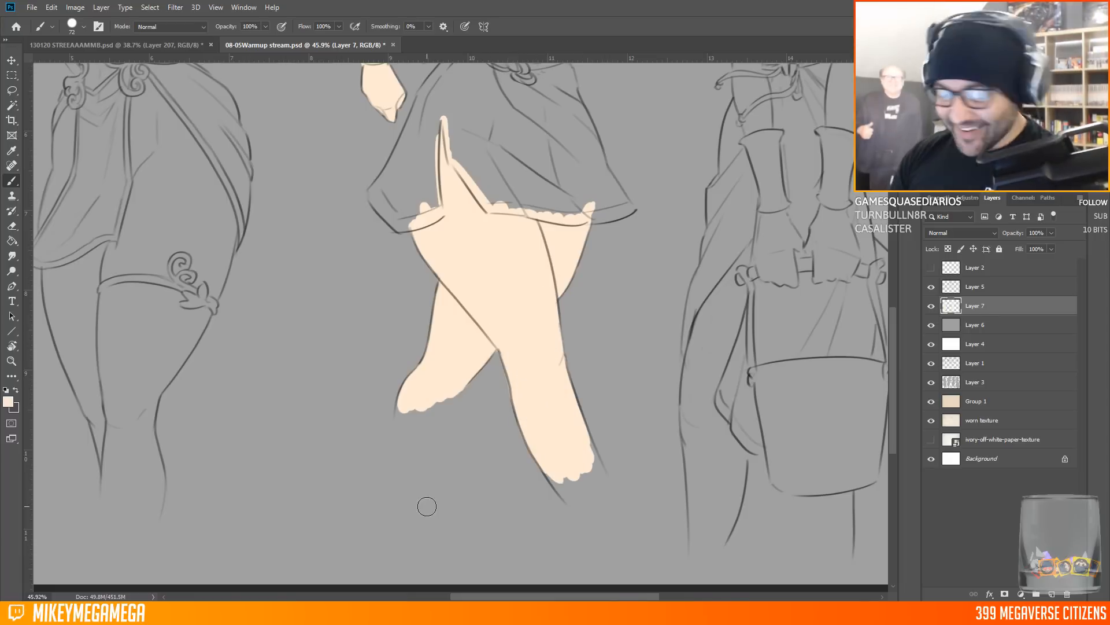
pyautogui.moveTo(505, 411); pyautogui.dragTo(439, 411)
pyautogui.moveTo(439, 180); pyautogui.dragTo(522, 266)
pyautogui.moveTo(221, 214); pyautogui.dragTo(278, 214)
# Choose a reddish-brown skin tone and paint the long-haired second elf's face, neck, bent arm and ear
pyautogui.click(8, 402)
pyautogui.click(839, 392)
pyautogui.click(744, 302)
pyautogui.press('Return')
pyautogui.moveTo(387, 162)
pyautogui.mouseDown()
pyautogui.moveTo(407, 206)
pyautogui.moveTo(456, 152)
pyautogui.moveTo(427, 235)
pyautogui.moveTo(457, 289)
pyautogui.mouseUp()
pyautogui.moveTo(272, 184)
pyautogui.mouseDown()
pyautogui.moveTo(325, 236)
pyautogui.moveTo(295, 197)
pyautogui.moveTo(379, 202)
pyautogui.moveTo(278, 179)
pyautogui.moveTo(330, 172)
pyautogui.mouseUp()
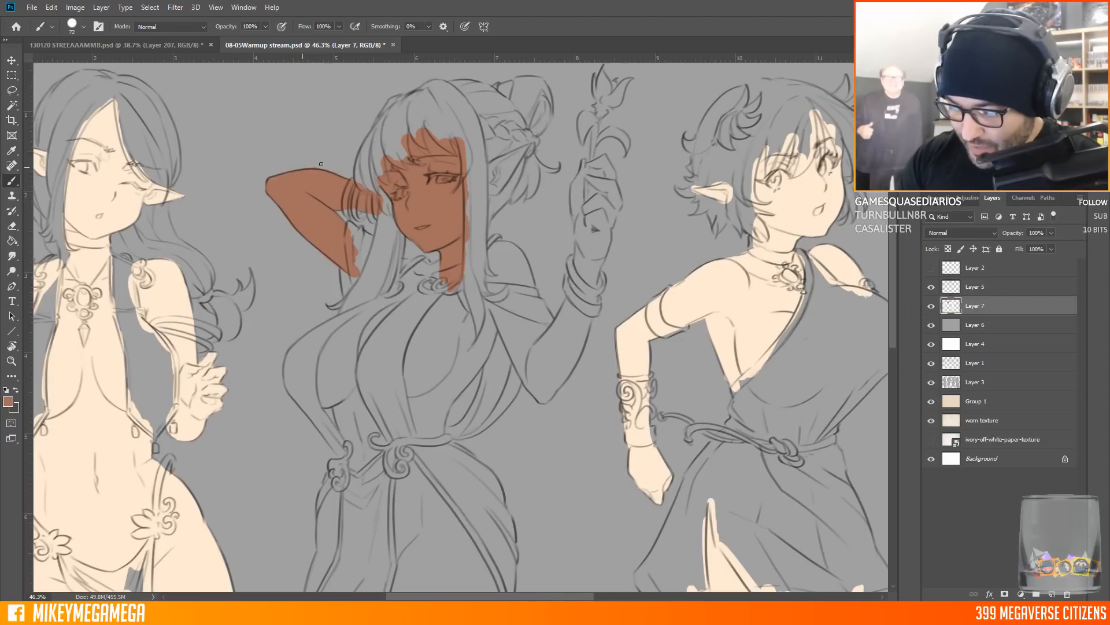
pyautogui.moveTo(489, 188); pyautogui.dragTo(514, 163)
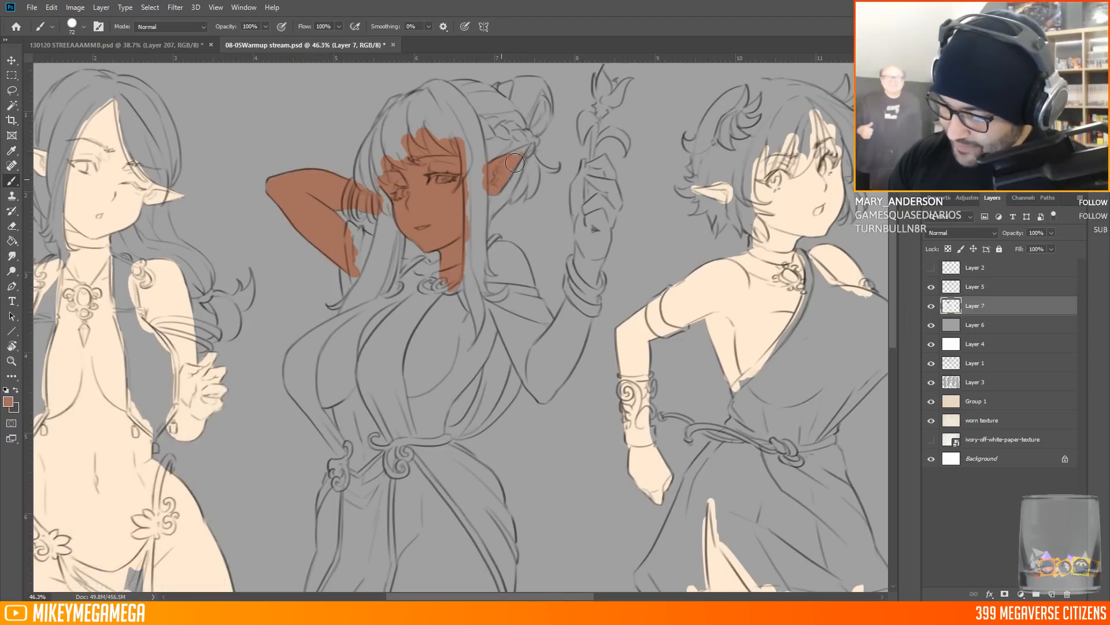
# Paint the second elf's exposed chest and midriff between the dress panels in reddish brown
pyautogui.moveTo(430, 263)
pyautogui.mouseDown()
pyautogui.moveTo(324, 404)
pyautogui.moveTo(450, 288)
pyautogui.moveTo(435, 433)
pyautogui.moveTo(480, 353)
pyautogui.moveTo(457, 289)
pyautogui.moveTo(468, 278)
pyautogui.mouseUp()
pyautogui.scroll(-3, 468, 278)
pyautogui.moveTo(358, 269)
pyautogui.mouseDown()
pyautogui.moveTo(344, 295)
pyautogui.moveTo(356, 344)
pyautogui.mouseUp()
# Paint the second elf's hips, thighs and lower legs around the dress in reddish brown
pyautogui.scroll(-3, 356, 344)
pyautogui.moveTo(347, 211); pyautogui.dragTo(304, 356)
pyautogui.moveTo(403, 177)
pyautogui.mouseDown()
pyautogui.moveTo(422, 277)
pyautogui.moveTo(485, 312)
pyautogui.moveTo(324, 358)
pyautogui.moveTo(355, 399)
pyautogui.moveTo(351, 524)
pyautogui.mouseUp()
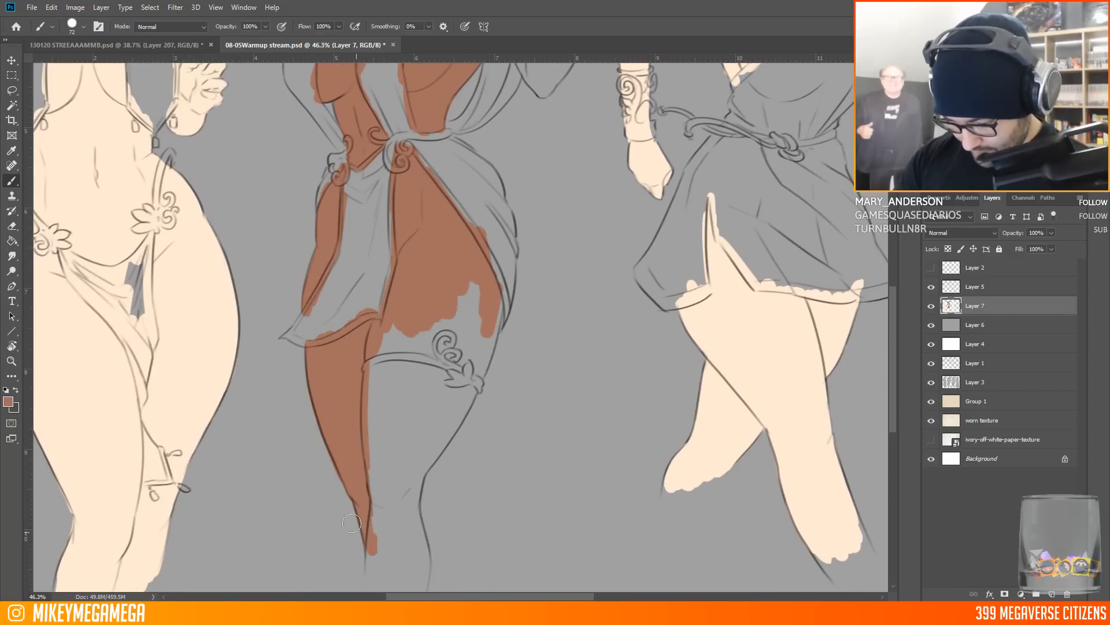
pyautogui.scroll(-3, 593, 553)
pyautogui.moveTo(426, 480)
pyautogui.mouseDown()
pyautogui.moveTo(396, 453)
pyautogui.moveTo(396, 343)
pyautogui.moveTo(466, 289)
pyautogui.moveTo(492, 252)
pyautogui.moveTo(470, 317)
pyautogui.moveTo(485, 318)
pyautogui.moveTo(386, 271)
pyautogui.moveTo(447, 333)
pyautogui.mouseUp()
pyautogui.scroll(-5, 365, 386)
# Paint the second elf's shoulder, raised arm and the hand holding the flower in reddish brown
pyautogui.scroll(7, 363, 206)
pyautogui.moveTo(428, 201)
pyautogui.mouseDown()
pyautogui.moveTo(470, 248)
pyautogui.moveTo(424, 204)
pyautogui.mouseUp()
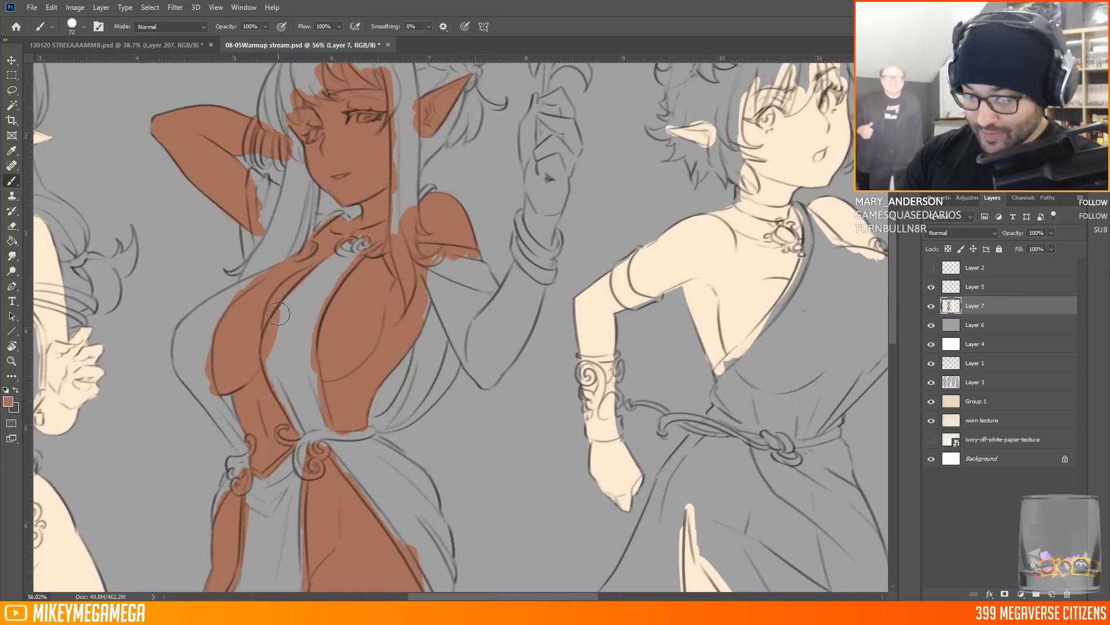
pyautogui.moveTo(427, 263); pyautogui.dragTo(423, 292)
pyautogui.moveTo(505, 347)
pyautogui.mouseDown()
pyautogui.moveTo(477, 272)
pyautogui.moveTo(509, 289)
pyautogui.moveTo(502, 353)
pyautogui.mouseUp()
pyautogui.moveTo(543, 276)
pyautogui.mouseDown()
pyautogui.moveTo(541, 220)
pyautogui.moveTo(529, 284)
pyautogui.mouseUp()
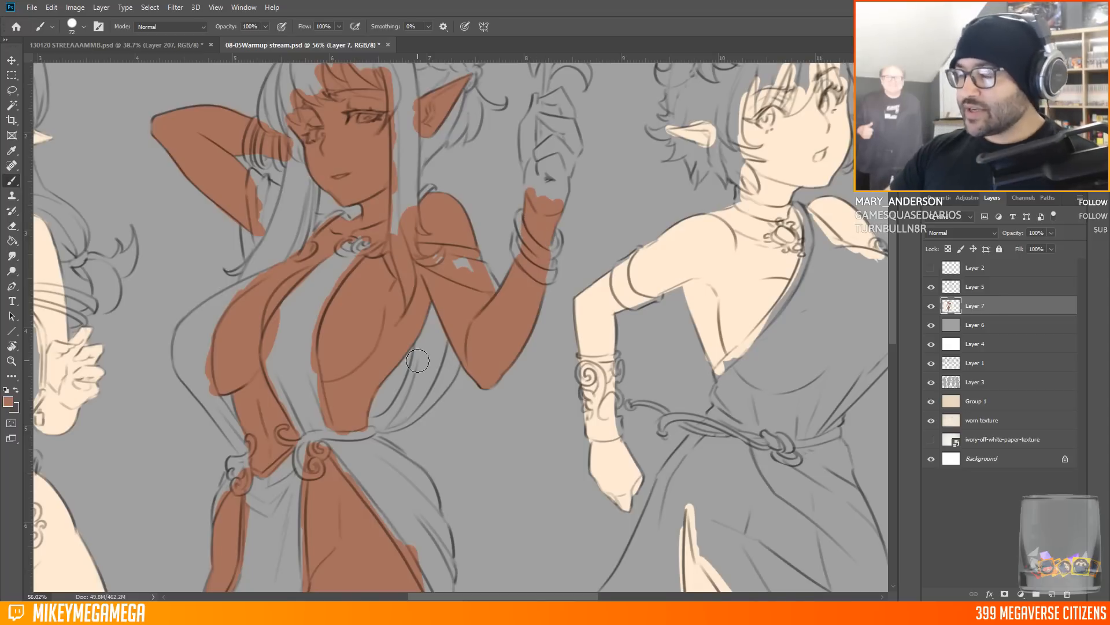
pyautogui.scroll(3, 418, 360)
pyautogui.moveTo(535, 153)
pyautogui.mouseDown()
pyautogui.moveTo(532, 247)
pyautogui.moveTo(560, 251)
pyautogui.mouseUp()
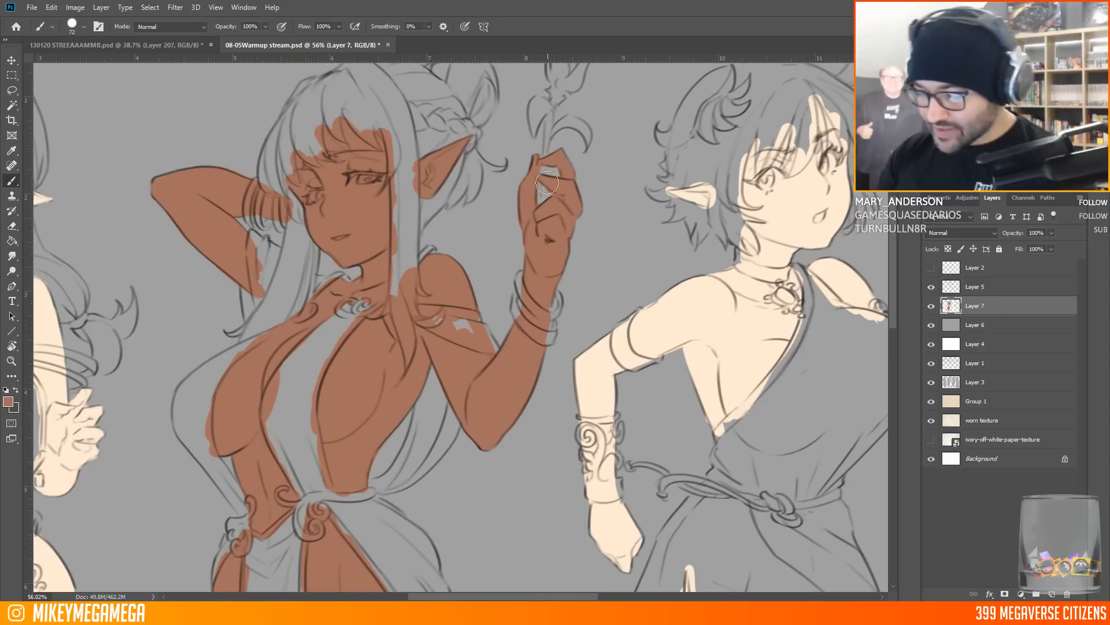
# Choose a light tan skin tone (#e4bb9b) and paint the fourth elf's face, ear and neck
pyautogui.scroll(-13, 497, 151)
pyautogui.scroll(7, 472, 123)
pyautogui.click(8, 401)
pyautogui.click(726, 268)
pyautogui.click(839, 389)
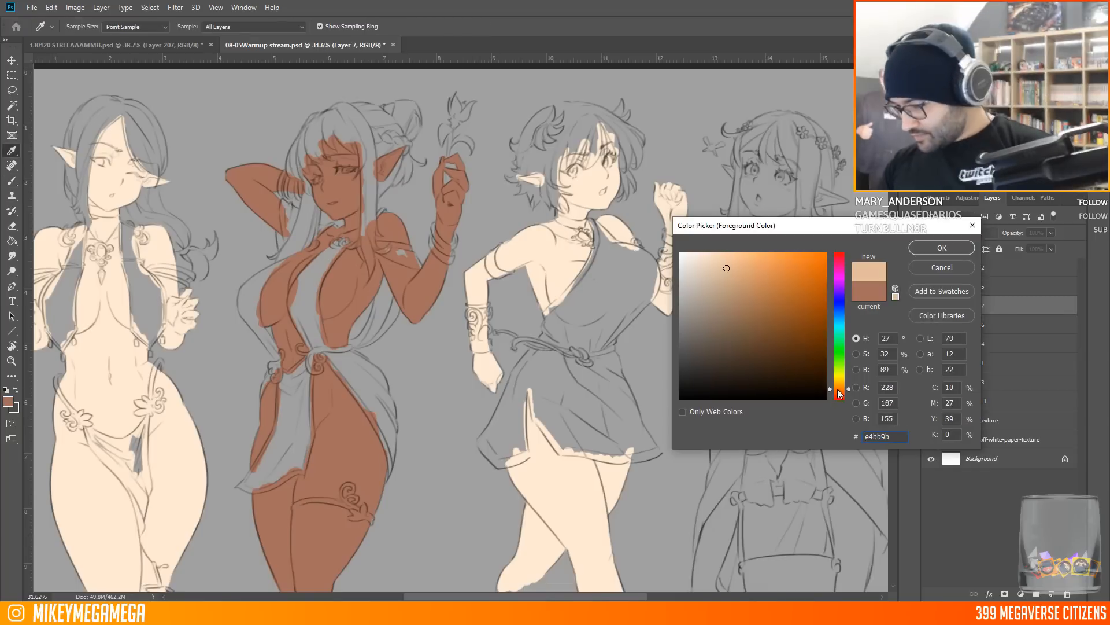
pyautogui.click(941, 247)
pyautogui.moveTo(759, 144); pyautogui.dragTo(750, 202)
pyautogui.scroll(8, 848, 171)
pyautogui.moveTo(585, 164); pyautogui.dragTo(606, 186)
pyautogui.moveTo(662, 220)
pyautogui.mouseDown()
pyautogui.moveTo(667, 152)
pyautogui.moveTo(665, 255)
pyautogui.moveTo(712, 312)
pyautogui.moveTo(651, 270)
pyautogui.moveTo(729, 324)
pyautogui.mouseUp()
pyautogui.moveTo(810, 245)
pyautogui.mouseDown()
pyautogui.moveTo(814, 226)
pyautogui.moveTo(804, 323)
pyautogui.moveTo(728, 439)
pyautogui.moveTo(619, 393)
pyautogui.moveTo(563, 327)
pyautogui.moveTo(579, 425)
pyautogui.mouseUp()
# Paint the fourth elf's shoulders, exposed chest and upper arms in light tan
pyautogui.scroll(-5, 578, 425)
pyautogui.moveTo(569, 191)
pyautogui.mouseDown()
pyautogui.moveTo(559, 212)
pyautogui.moveTo(587, 288)
pyautogui.moveTo(552, 244)
pyautogui.moveTo(624, 426)
pyautogui.moveTo(633, 376)
pyautogui.moveTo(639, 405)
pyautogui.mouseUp()
pyautogui.scroll(-2, 622, 399)
pyautogui.moveTo(598, 341)
pyautogui.mouseDown()
pyautogui.moveTo(589, 373)
pyautogui.moveTo(606, 370)
pyautogui.mouseUp()
pyautogui.moveTo(666, 168); pyautogui.dragTo(684, 181)
pyautogui.scroll(-11, 504, 288)
pyautogui.scroll(9, 811, 340)
pyautogui.moveTo(649, 273)
pyautogui.mouseDown()
pyautogui.moveTo(647, 315)
pyautogui.moveTo(682, 336)
pyautogui.mouseUp()
pyautogui.moveTo(616, 193); pyautogui.dragTo(603, 247)
# Paint the fourth elf's forearms, hands, hips and thighs around the clothing in light tan
pyautogui.moveTo(658, 110)
pyautogui.mouseDown()
pyautogui.moveTo(620, 338)
pyautogui.moveTo(598, 245)
pyautogui.moveTo(595, 264)
pyautogui.mouseUp()
pyautogui.moveTo(513, 434); pyautogui.dragTo(552, 512)
pyautogui.moveTo(584, 439)
pyautogui.mouseDown()
pyautogui.moveTo(604, 497)
pyautogui.moveTo(629, 472)
pyautogui.mouseUp()
pyautogui.scroll(-3, 674, 463)
pyautogui.moveTo(501, 350)
pyautogui.mouseDown()
pyautogui.moveTo(449, 480)
pyautogui.moveTo(443, 529)
pyautogui.mouseUp()
pyautogui.moveTo(653, 318)
pyautogui.mouseDown()
pyautogui.moveTo(718, 439)
pyautogui.moveTo(726, 403)
pyautogui.mouseUp()
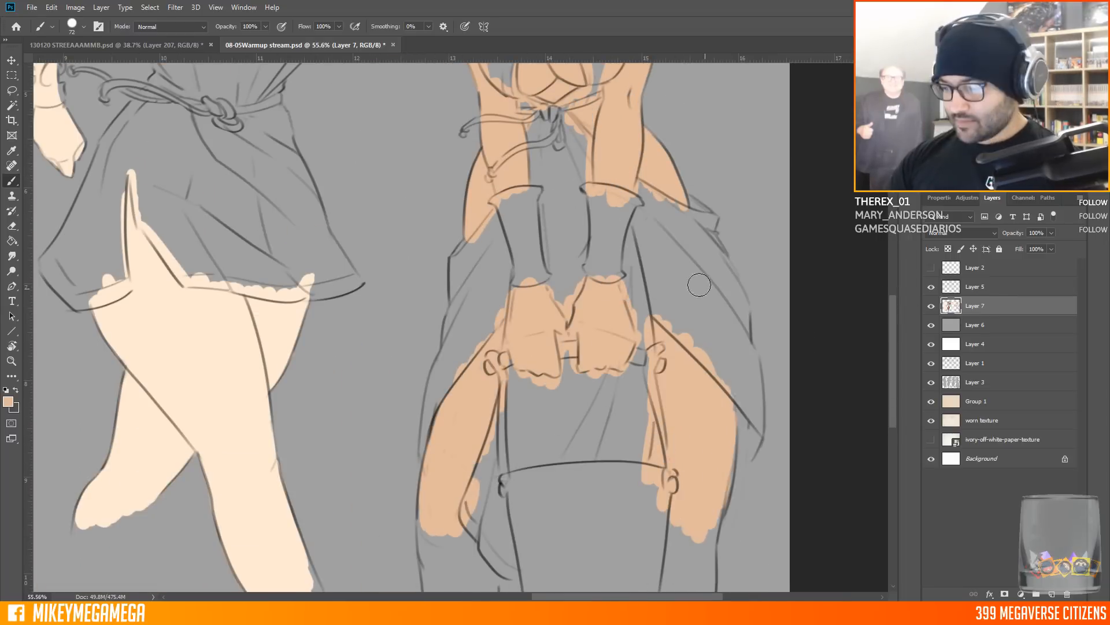
# Add a new layer for clothing, choose a warm grey and paint both panels of the first elf's top
pyautogui.scroll(-9, 726, 403)
pyautogui.scroll(4, 232, 185)
pyautogui.click(1052, 594)
pyautogui.click(8, 401)
pyautogui.click(691, 300)
pyautogui.click(938, 248)
pyautogui.scroll(9, 100, 272)
pyautogui.moveTo(223, 209)
pyautogui.mouseDown()
pyautogui.moveTo(236, 252)
pyautogui.moveTo(245, 212)
pyautogui.moveTo(233, 208)
pyautogui.moveTo(194, 311)
pyautogui.mouseUp()
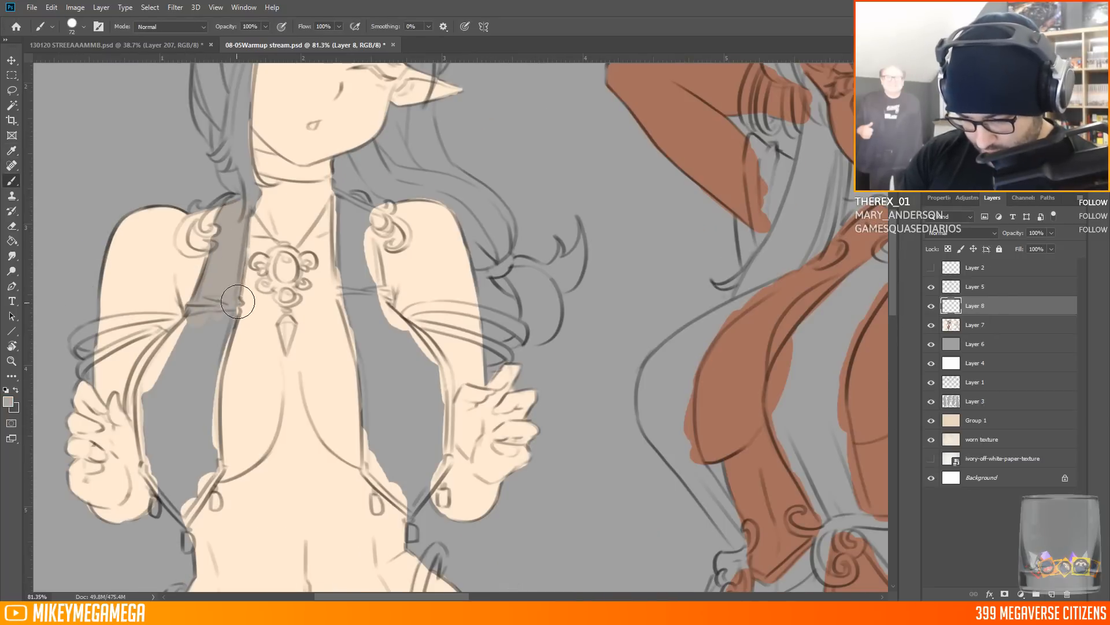
pyautogui.moveTo(165, 386)
pyautogui.mouseDown()
pyautogui.moveTo(142, 399)
pyautogui.moveTo(156, 501)
pyautogui.mouseUp()
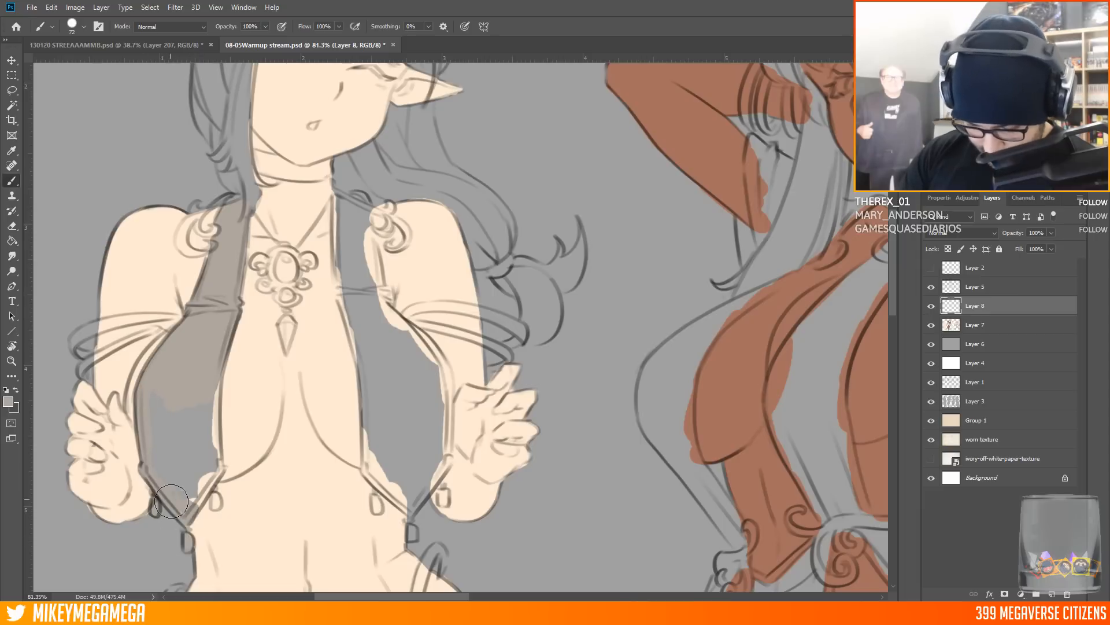
pyautogui.moveTo(218, 466); pyautogui.dragTo(186, 487)
pyautogui.click(217, 502)
pyautogui.moveTo(278, 224); pyautogui.dragTo(227, 204)
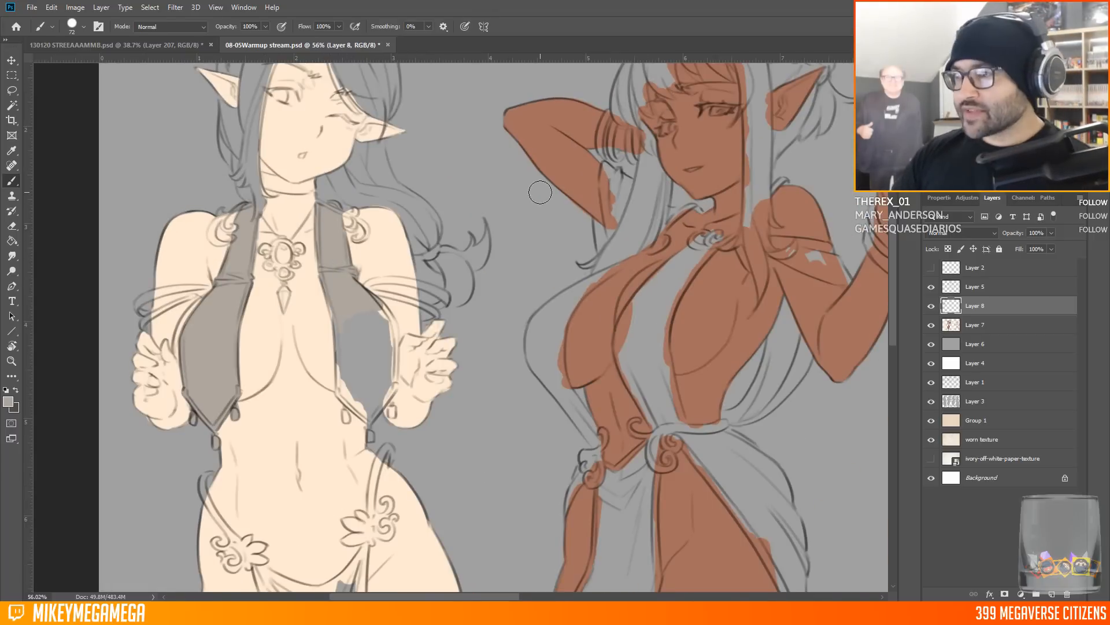
pyautogui.moveTo(333, 303); pyautogui.dragTo(355, 407)
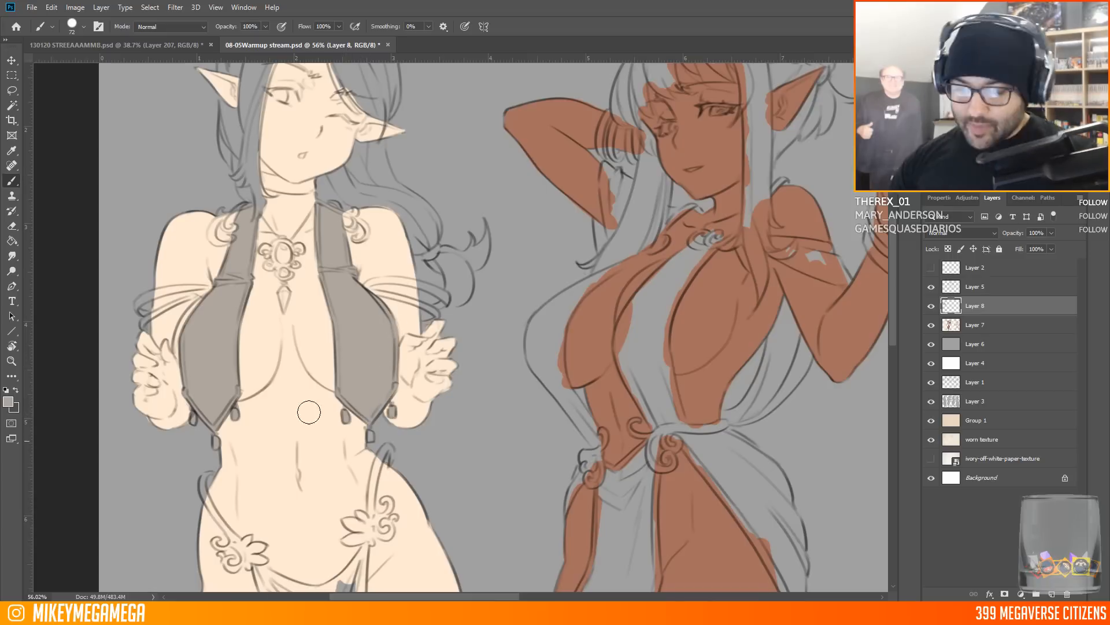
# Paint the first elf's loincloth and its hanging end between the knees in warm grey
pyautogui.scroll(-9, 309, 411)
pyautogui.scroll(10, 243, 405)
pyautogui.moveTo(185, 283)
pyautogui.mouseDown()
pyautogui.moveTo(279, 428)
pyautogui.moveTo(286, 479)
pyautogui.moveTo(282, 430)
pyautogui.moveTo(298, 402)
pyautogui.moveTo(288, 368)
pyautogui.moveTo(305, 380)
pyautogui.moveTo(260, 306)
pyautogui.mouseUp()
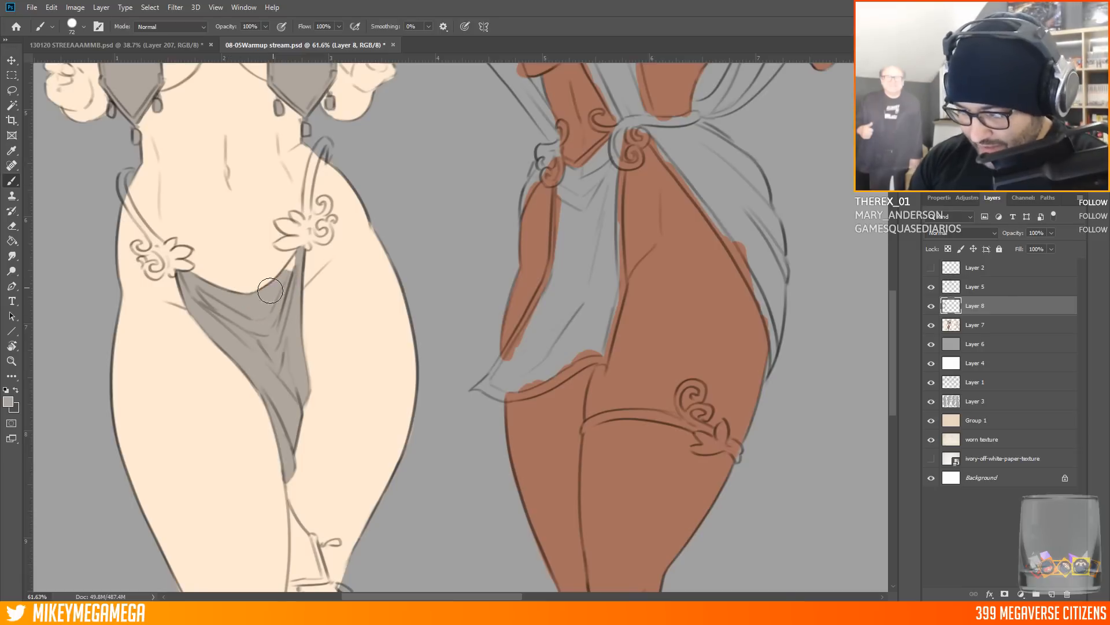
pyautogui.scroll(-8, 312, 357)
pyautogui.scroll(8, 286, 390)
pyautogui.moveTo(288, 388)
pyautogui.mouseDown()
pyautogui.moveTo(319, 387)
pyautogui.moveTo(290, 373)
pyautogui.mouseUp()
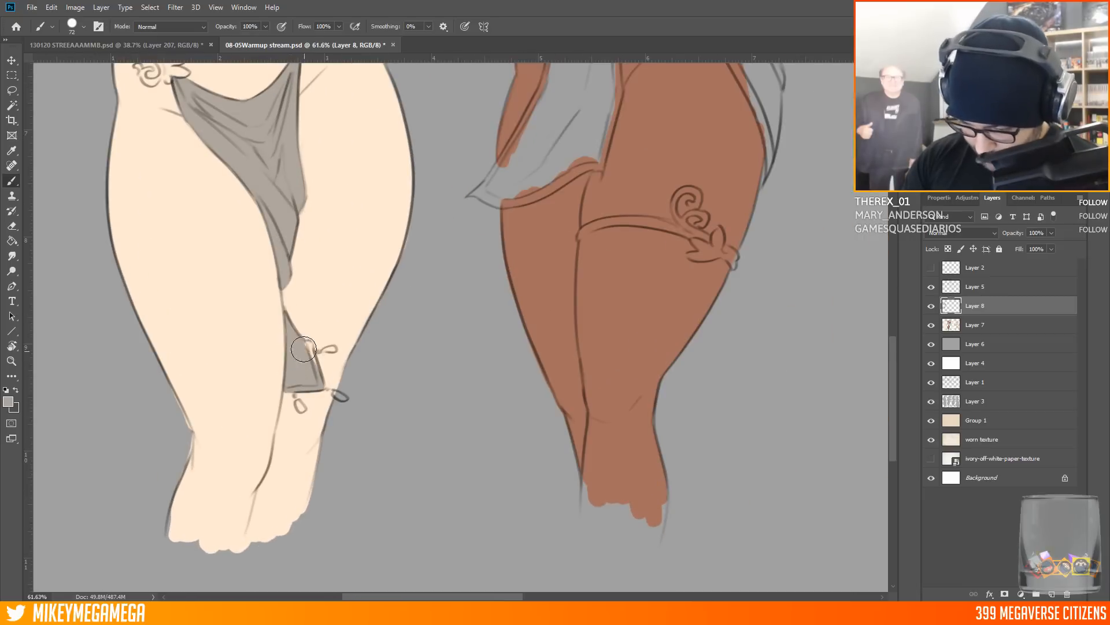
# Hide the grey background layer (Layer 6) and start painting the second elf's sleeve below the bent arm in warm grey
pyautogui.scroll(-8, 328, 350)
pyautogui.scroll(6, 347, 151)
pyautogui.moveTo(356, 144)
pyautogui.mouseDown()
pyautogui.moveTo(357, 163)
pyautogui.moveTo(363, 149)
pyautogui.moveTo(394, 173)
pyautogui.mouseUp()
pyautogui.click(975, 344)
pyautogui.click(931, 344)
pyautogui.click(356, 162)
pyautogui.click(543, 227)
pyautogui.click(975, 325)
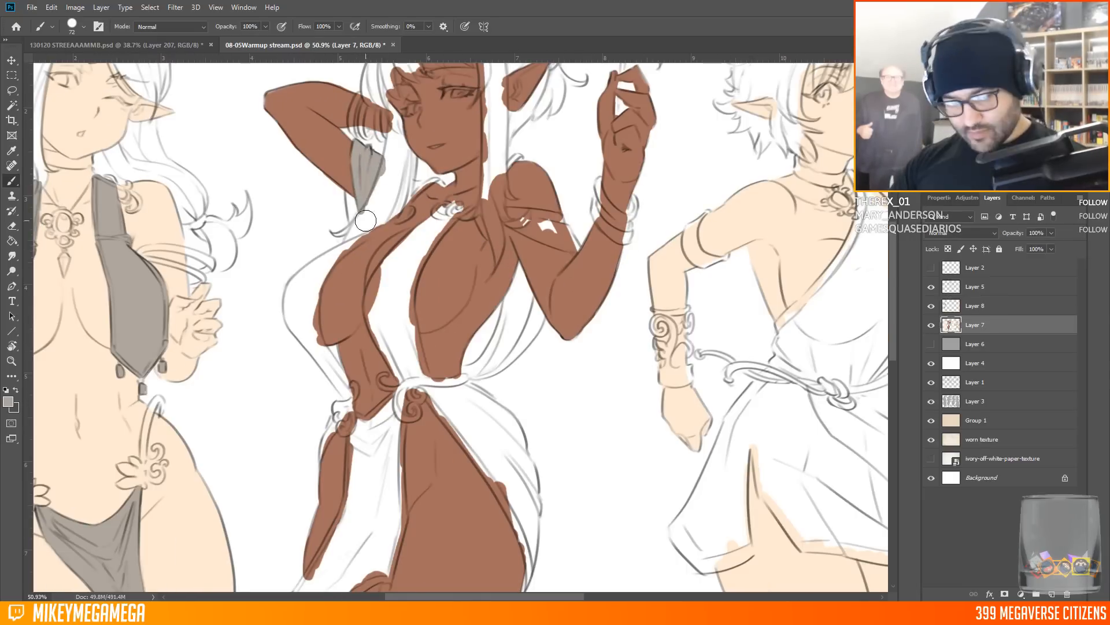
# Reactivate the clothing layer (Layer 8), finish the second elf's sleeve in warm grey and save the document
pyautogui.scroll(-8, 382, 174)
pyautogui.scroll(7, 384, 245)
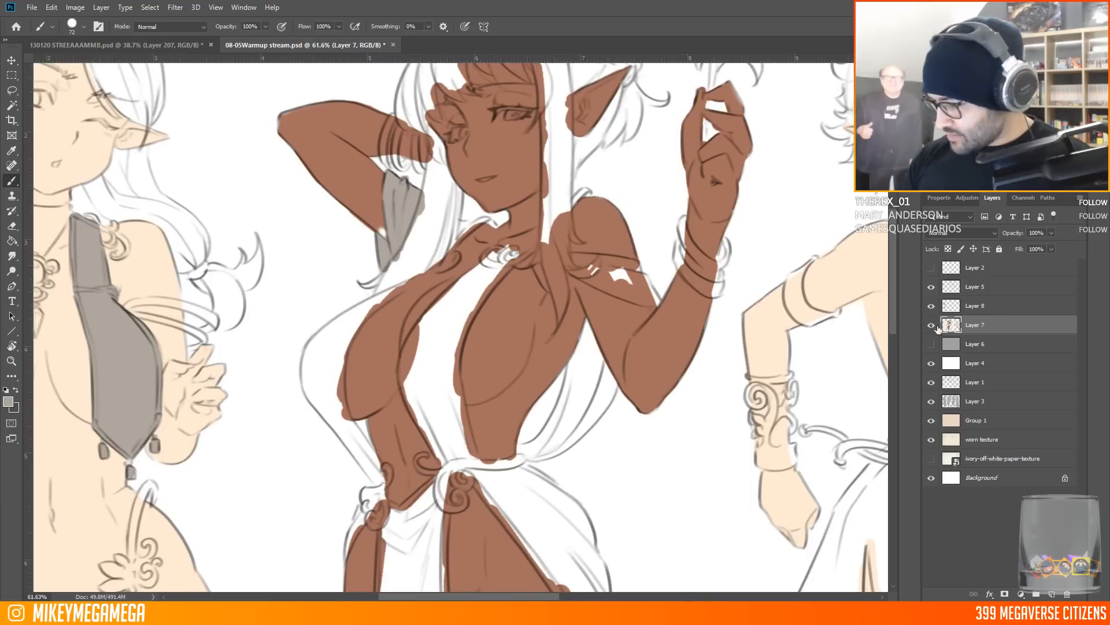
pyautogui.click(931, 345)
pyautogui.click(975, 306)
pyautogui.click(931, 344)
pyautogui.moveTo(382, 173)
pyautogui.mouseDown()
pyautogui.moveTo(397, 247)
pyautogui.moveTo(403, 182)
pyautogui.moveTo(374, 257)
pyautogui.mouseUp()
pyautogui.hotkey('ctrl', 's')
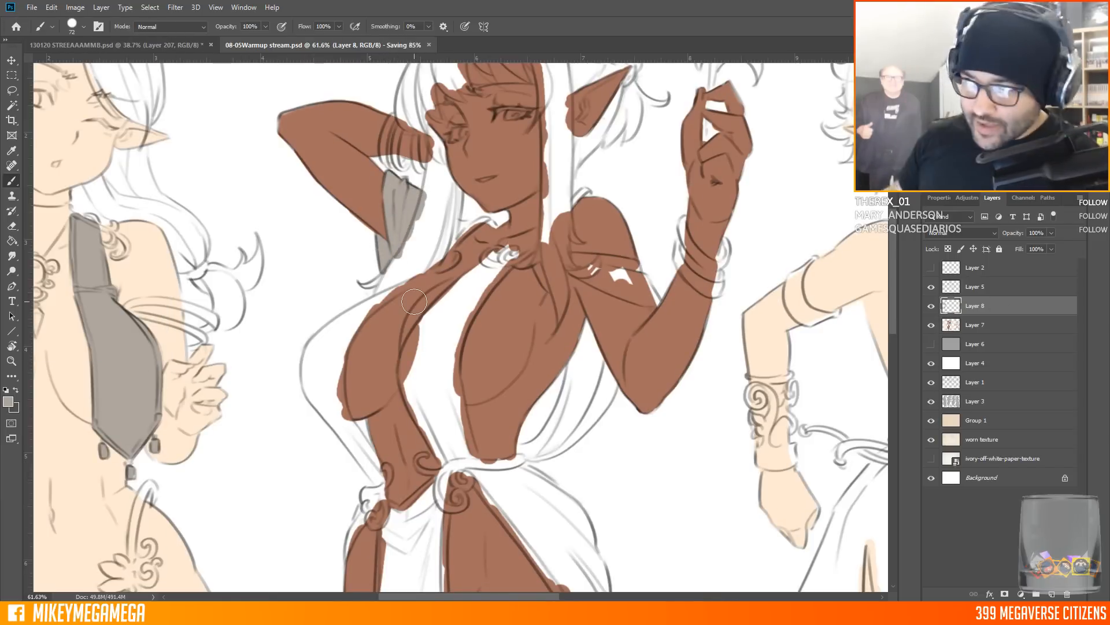
# Paint the two bodice panels of the second elf's dress from the collar to the waist in warm grey
pyautogui.scroll(-3, 476, 137)
pyautogui.moveTo(404, 169)
pyautogui.mouseDown()
pyautogui.moveTo(309, 249)
pyautogui.moveTo(315, 262)
pyautogui.moveTo(340, 261)
pyautogui.moveTo(307, 249)
pyautogui.mouseUp()
pyautogui.moveTo(327, 300); pyautogui.dragTo(373, 345)
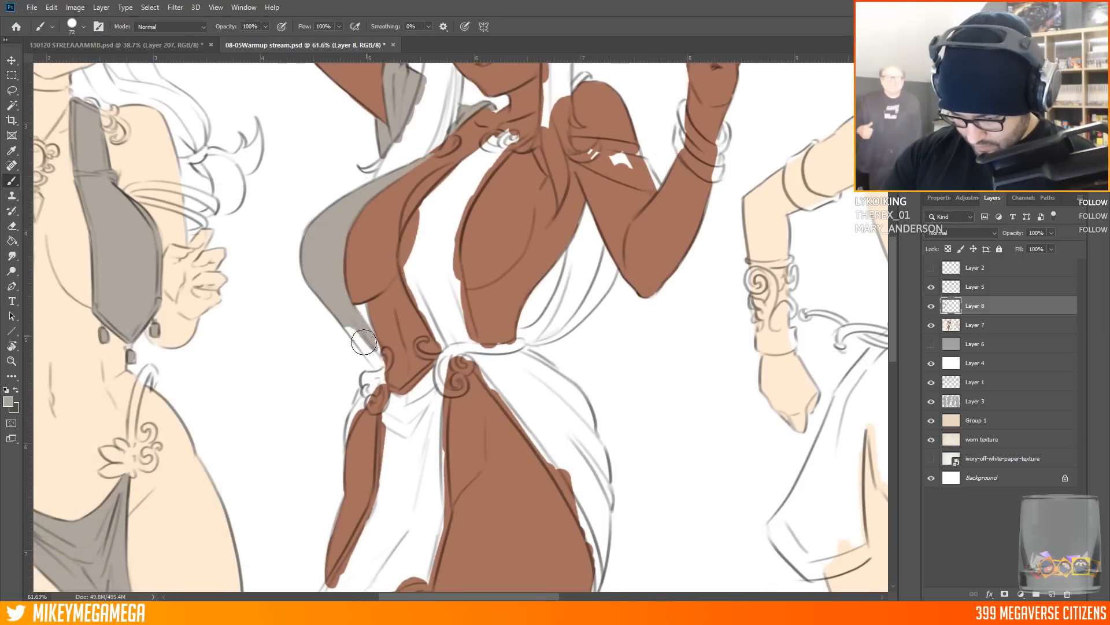
pyautogui.moveTo(415, 207)
pyautogui.mouseDown()
pyautogui.moveTo(425, 263)
pyautogui.moveTo(397, 229)
pyautogui.mouseUp()
pyautogui.moveTo(438, 335)
pyautogui.mouseDown()
pyautogui.moveTo(475, 340)
pyautogui.moveTo(437, 261)
pyautogui.moveTo(454, 252)
pyautogui.moveTo(438, 199)
pyautogui.moveTo(479, 166)
pyautogui.moveTo(485, 134)
pyautogui.mouseUp()
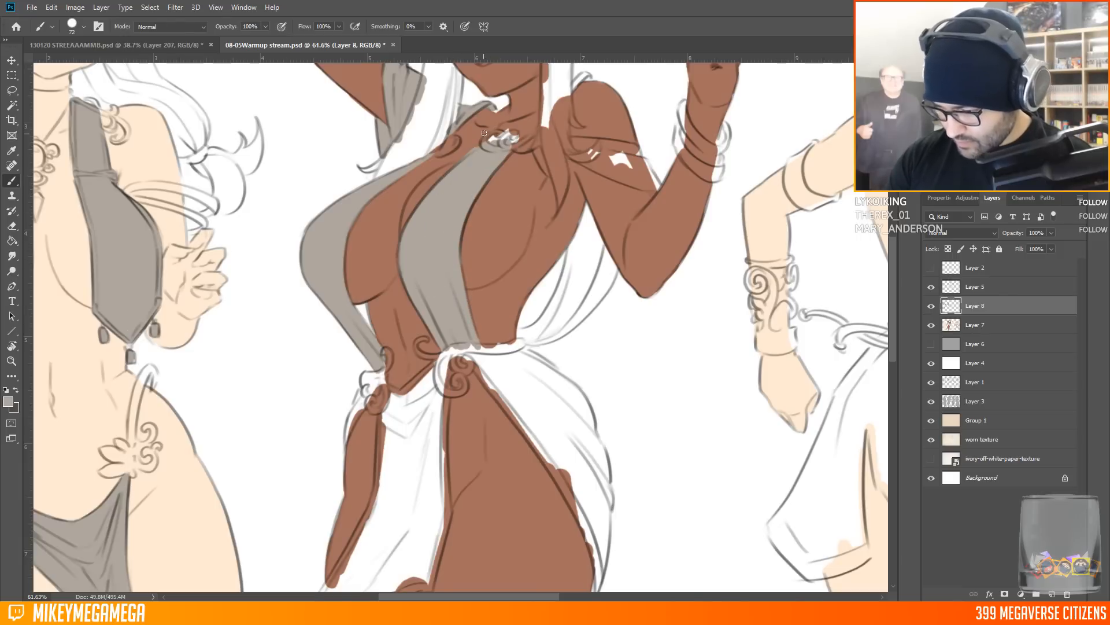
# Paint the second elf's cloth draped behind the waist and the band around her upper arm in warm grey
pyautogui.moveTo(509, 341)
pyautogui.mouseDown()
pyautogui.moveTo(532, 339)
pyautogui.moveTo(565, 284)
pyautogui.mouseUp()
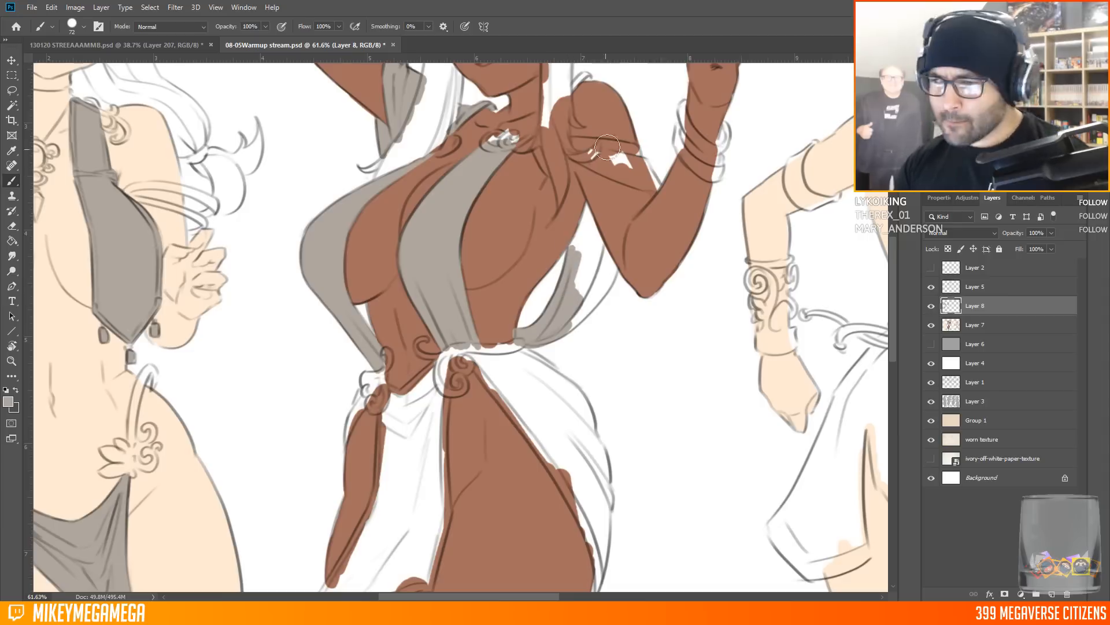
pyautogui.moveTo(567, 327)
pyautogui.mouseDown()
pyautogui.moveTo(612, 269)
pyautogui.moveTo(580, 255)
pyautogui.moveTo(615, 148)
pyautogui.moveTo(587, 162)
pyautogui.moveTo(626, 174)
pyautogui.mouseUp()
pyautogui.moveTo(694, 175)
pyautogui.mouseDown()
pyautogui.moveTo(456, 137)
pyautogui.moveTo(672, 127)
pyautogui.mouseUp()
# Paint the front panel and the side drape of the second elf's skirt in warm grey
pyautogui.scroll(-4, 452, 214)
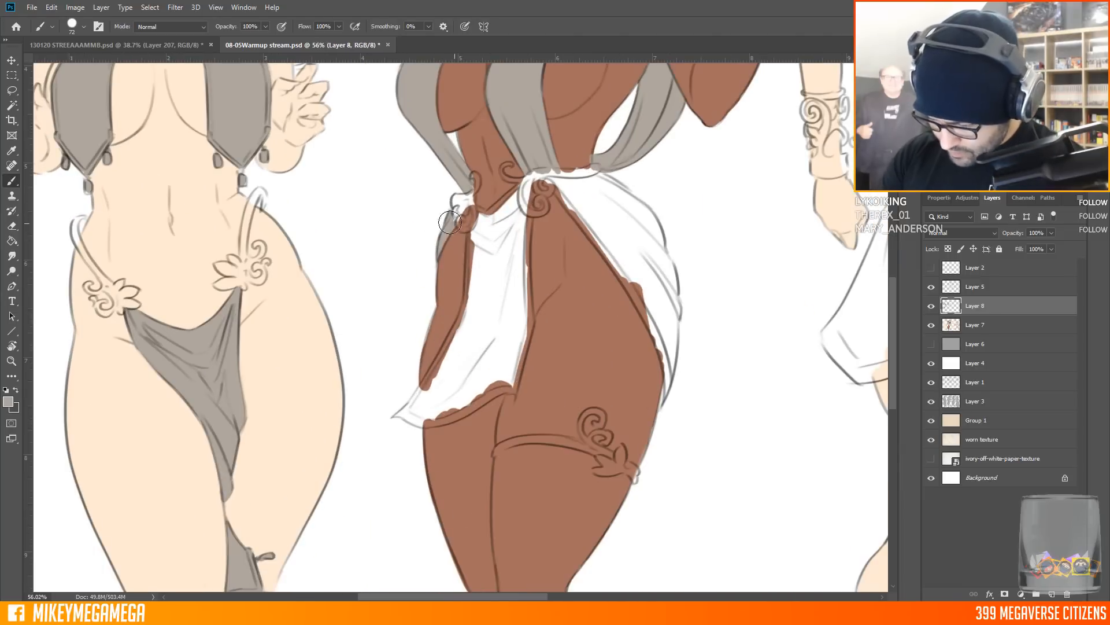
pyautogui.moveTo(503, 202)
pyautogui.mouseDown()
pyautogui.moveTo(511, 254)
pyautogui.moveTo(486, 283)
pyautogui.moveTo(509, 324)
pyautogui.moveTo(457, 341)
pyautogui.mouseUp()
pyautogui.moveTo(578, 283)
pyautogui.mouseDown()
pyautogui.moveTo(324, 289)
pyautogui.moveTo(561, 295)
pyautogui.mouseUp()
pyautogui.moveTo(473, 333); pyautogui.dragTo(448, 366)
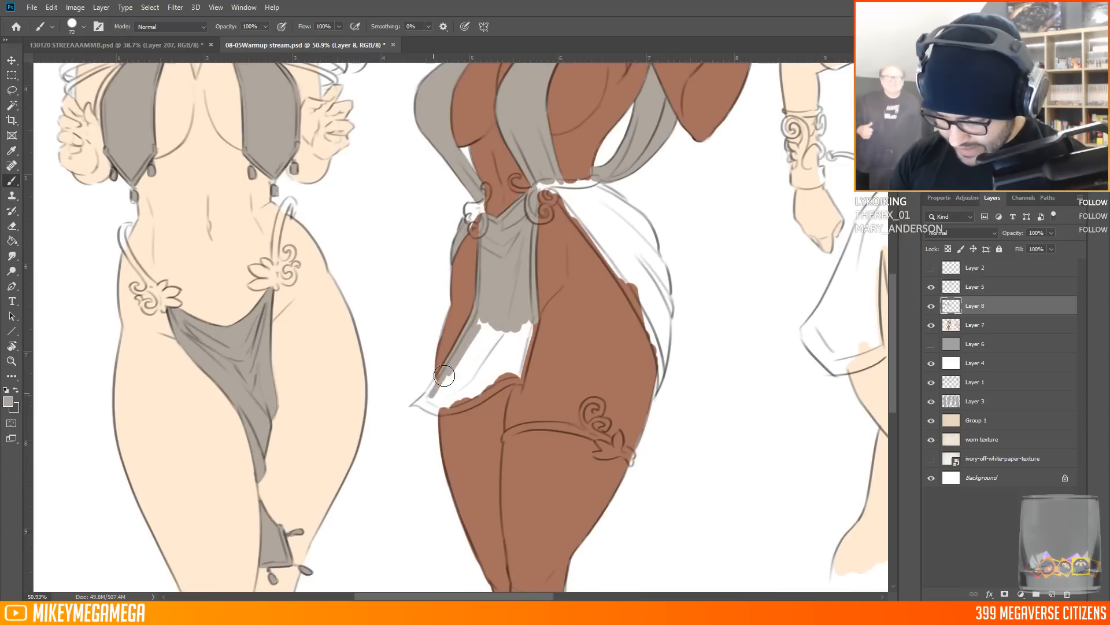
pyautogui.moveTo(430, 405)
pyautogui.mouseDown()
pyautogui.moveTo(479, 386)
pyautogui.moveTo(481, 328)
pyautogui.moveTo(471, 401)
pyautogui.moveTo(482, 360)
pyautogui.moveTo(532, 325)
pyautogui.mouseUp()
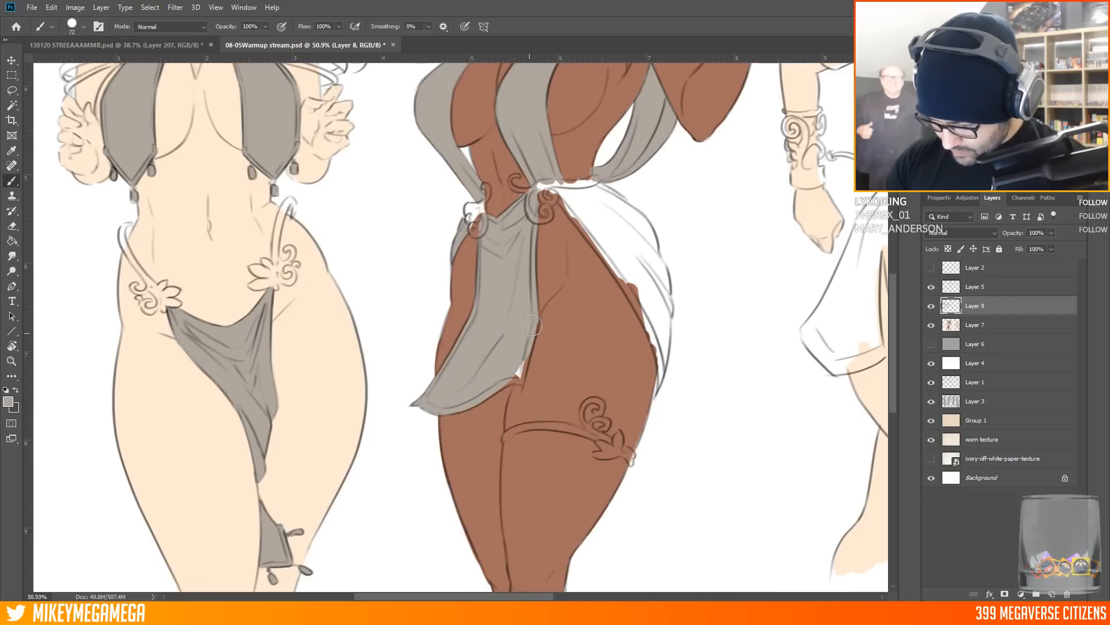
pyautogui.moveTo(564, 194)
pyautogui.mouseDown()
pyautogui.moveTo(607, 243)
pyautogui.moveTo(636, 231)
pyautogui.moveTo(665, 306)
pyautogui.moveTo(648, 323)
pyautogui.moveTo(662, 396)
pyautogui.moveTo(652, 293)
pyautogui.moveTo(667, 302)
pyautogui.mouseUp()
pyautogui.scroll(-3, 264, 277)
pyautogui.scroll(3, 783, 164)
# Paint the third elf's one-shoulder bodice and short skirt in warm grey
pyautogui.moveTo(784, 163); pyautogui.dragTo(648, 181)
pyautogui.scroll(1, 653, 260)
pyautogui.moveTo(590, 144)
pyautogui.mouseDown()
pyautogui.moveTo(639, 198)
pyautogui.moveTo(588, 232)
pyautogui.moveTo(502, 355)
pyautogui.moveTo(504, 376)
pyautogui.moveTo(546, 396)
pyautogui.moveTo(601, 298)
pyautogui.moveTo(632, 203)
pyautogui.moveTo(694, 241)
pyautogui.moveTo(632, 385)
pyautogui.moveTo(693, 312)
pyautogui.mouseUp()
pyautogui.scroll(-5, 710, 229)
pyautogui.moveTo(392, 315); pyautogui.dragTo(407, 374)
pyautogui.moveTo(369, 333)
pyautogui.mouseDown()
pyautogui.moveTo(404, 368)
pyautogui.moveTo(457, 243)
pyautogui.moveTo(405, 289)
pyautogui.moveTo(442, 200)
pyautogui.moveTo(509, 336)
pyautogui.moveTo(650, 365)
pyautogui.moveTo(703, 358)
pyautogui.mouseUp()
pyautogui.moveTo(630, 159)
pyautogui.mouseDown()
pyautogui.moveTo(642, 208)
pyautogui.moveTo(718, 329)
pyautogui.moveTo(665, 243)
pyautogui.moveTo(549, 173)
pyautogui.moveTo(521, 318)
pyautogui.moveTo(647, 344)
pyautogui.mouseUp()
# Paint the fourth elf's crossed top and the pointed cloth hanging between her forearms in warm grey
pyautogui.press('h')
pyautogui.moveTo(712, 299); pyautogui.dragTo(769, 262)
pyautogui.moveTo(567, 138)
pyautogui.mouseDown()
pyautogui.moveTo(625, 272)
pyautogui.moveTo(654, 315)
pyautogui.moveTo(632, 260)
pyautogui.moveTo(672, 319)
pyautogui.moveTo(652, 345)
pyautogui.moveTo(611, 215)
pyautogui.moveTo(576, 260)
pyautogui.moveTo(554, 257)
pyautogui.moveTo(565, 288)
pyautogui.mouseUp()
pyautogui.moveTo(580, 370)
pyautogui.mouseDown()
pyautogui.moveTo(615, 393)
pyautogui.moveTo(656, 354)
pyautogui.moveTo(613, 477)
pyautogui.moveTo(618, 543)
pyautogui.mouseUp()
pyautogui.scroll(-4, 619, 315)
pyautogui.moveTo(618, 316); pyautogui.dragTo(630, 332)
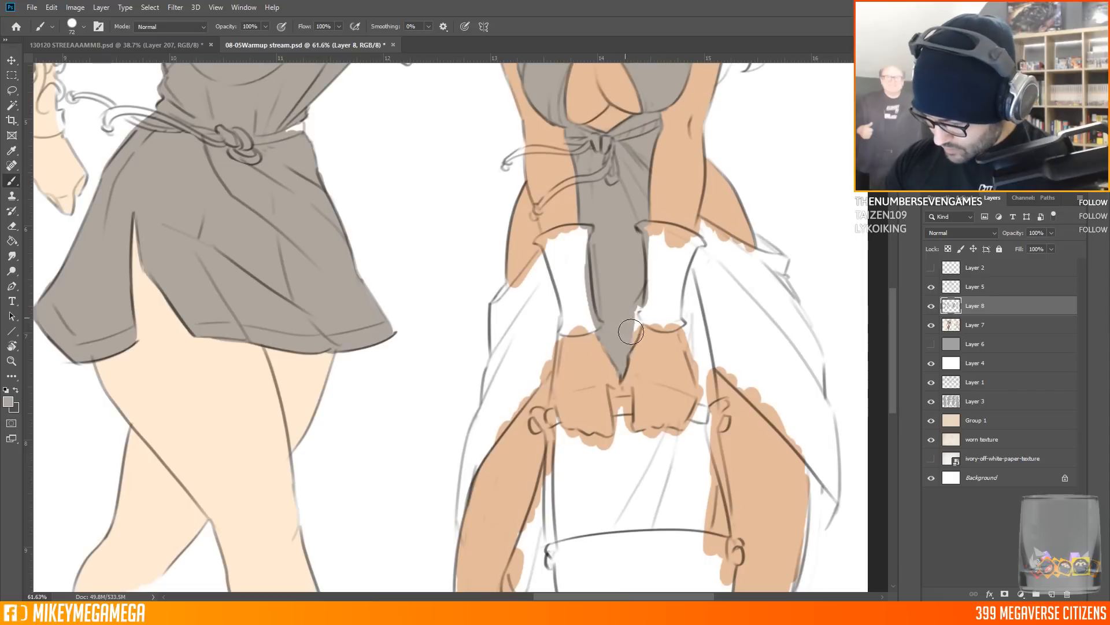
# Paint the fourth elf's side skirt drapes and the cloth edges below her hands in warm grey
pyautogui.moveTo(505, 294); pyautogui.dragTo(477, 435)
pyautogui.scroll(-4, 817, 311)
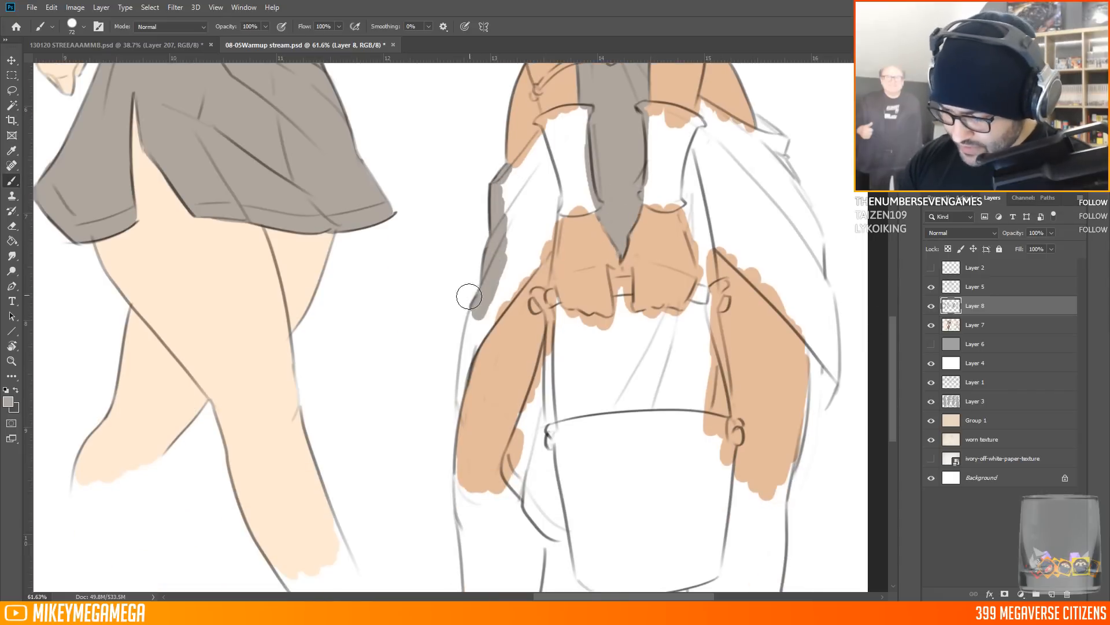
pyautogui.moveTo(459, 395)
pyautogui.mouseDown()
pyautogui.moveTo(547, 185)
pyautogui.moveTo(541, 136)
pyautogui.moveTo(555, 150)
pyautogui.mouseUp()
pyautogui.moveTo(702, 163)
pyautogui.mouseDown()
pyautogui.moveTo(716, 122)
pyautogui.moveTo(777, 141)
pyautogui.moveTo(824, 243)
pyautogui.moveTo(822, 405)
pyautogui.moveTo(751, 191)
pyautogui.moveTo(717, 162)
pyautogui.moveTo(646, 241)
pyautogui.mouseUp()
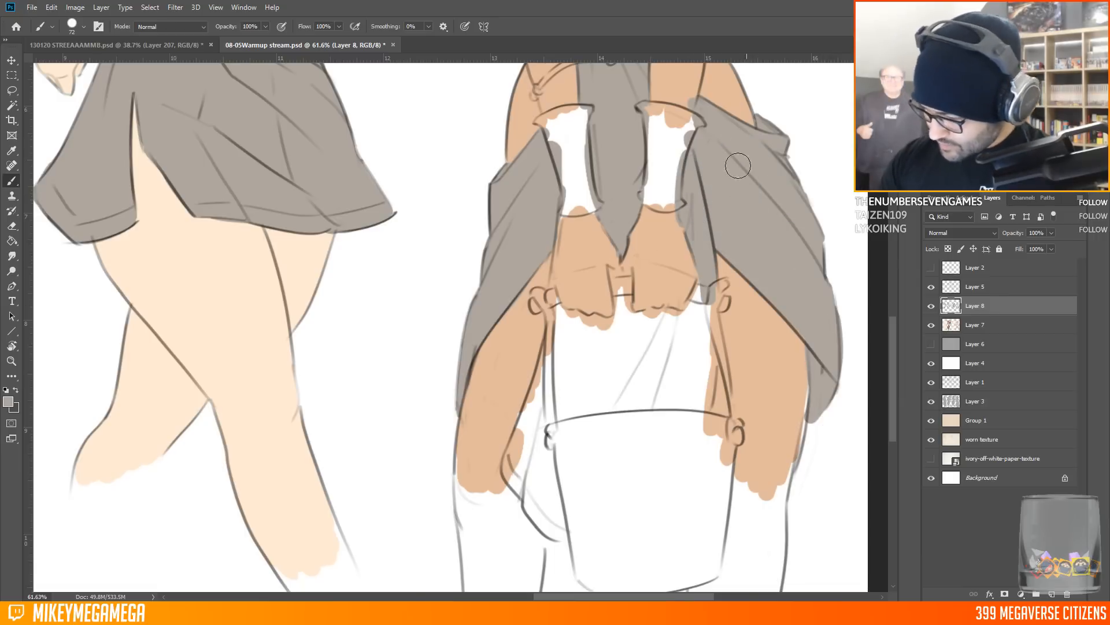
pyautogui.moveTo(556, 311)
pyautogui.mouseDown()
pyautogui.moveTo(527, 442)
pyautogui.moveTo(552, 492)
pyautogui.mouseUp()
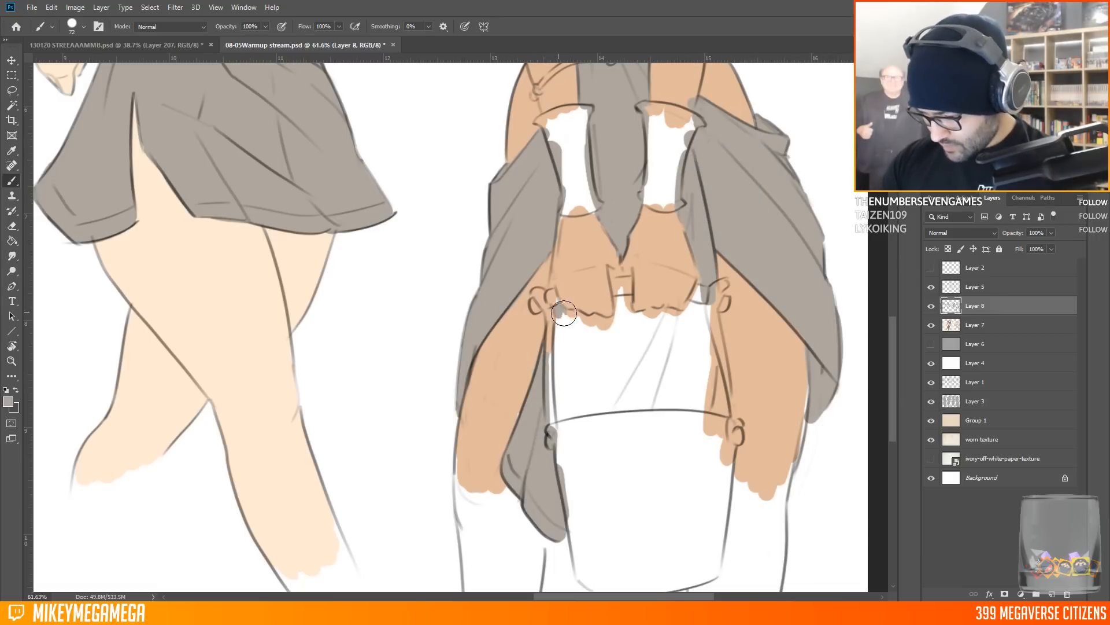
pyautogui.moveTo(556, 311); pyautogui.dragTo(624, 321)
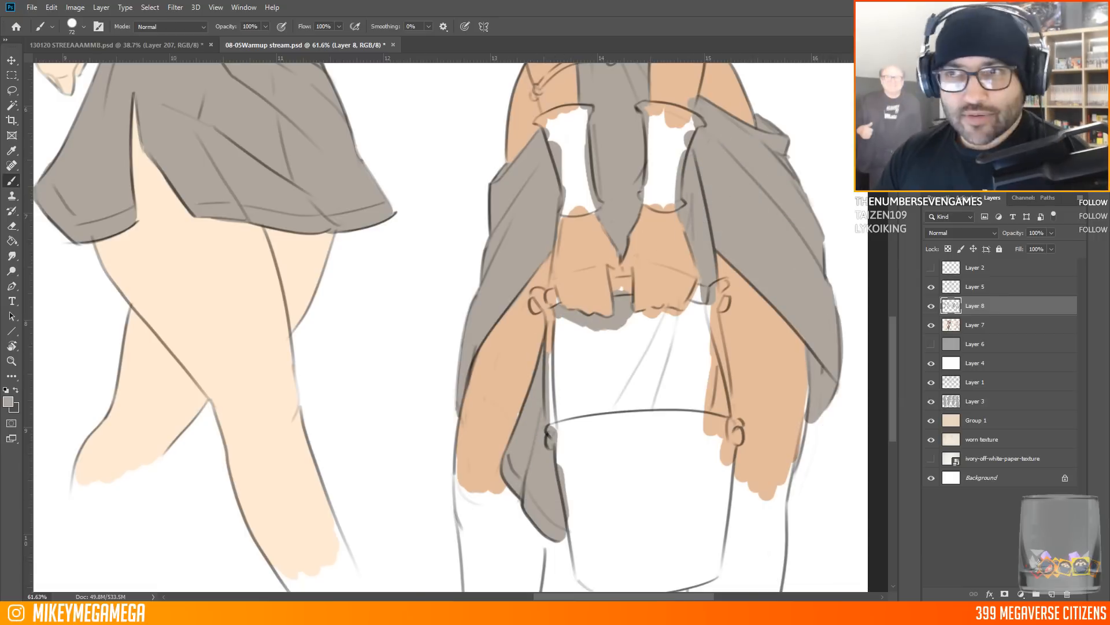
# Switch to the browser to look through both images of the Instagram post, and return to the painting
pyautogui.hotkey('alt', 'Tab')
pyautogui.click(612, 268)
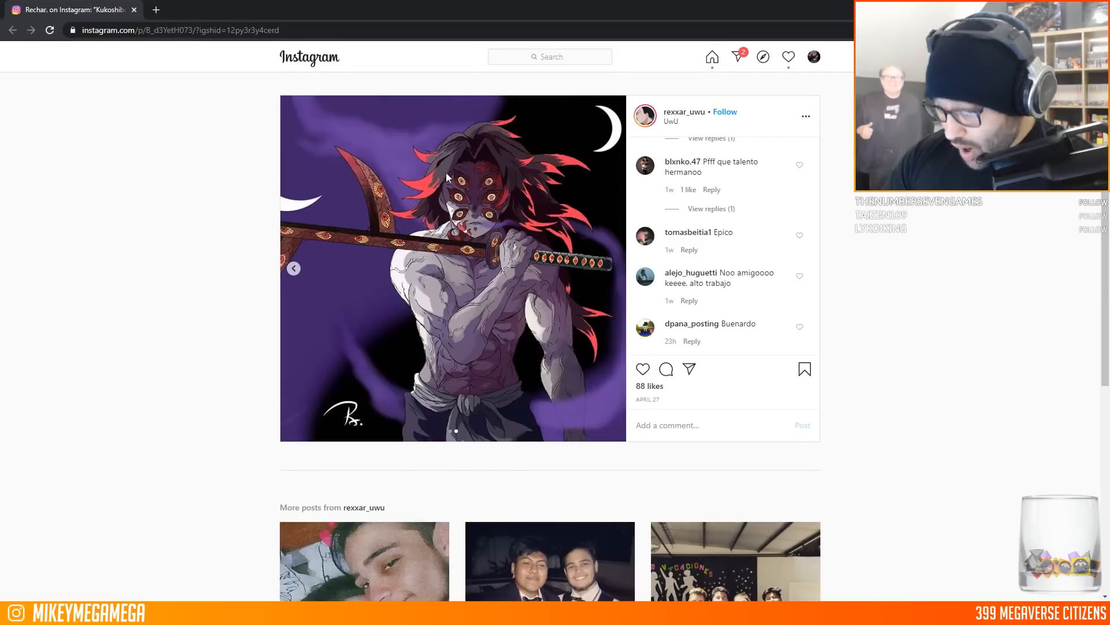
pyautogui.click(294, 269)
pyautogui.click(613, 267)
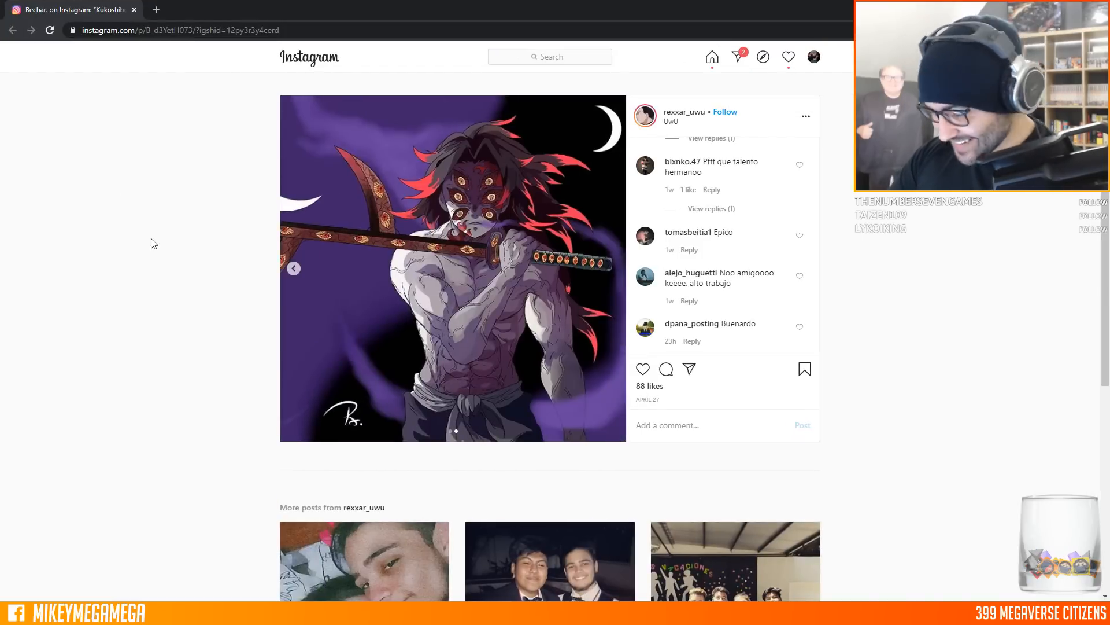
pyautogui.hotkey('alt', 'Tab')
# Fill the fourth elf's front skirt panel below her hands with warm grey
pyautogui.moveTo(638, 319)
pyautogui.mouseDown()
pyautogui.moveTo(673, 314)
pyautogui.moveTo(701, 376)
pyautogui.moveTo(618, 352)
pyautogui.moveTo(689, 413)
pyautogui.mouseUp()
pyautogui.scroll(-12, 686, 437)
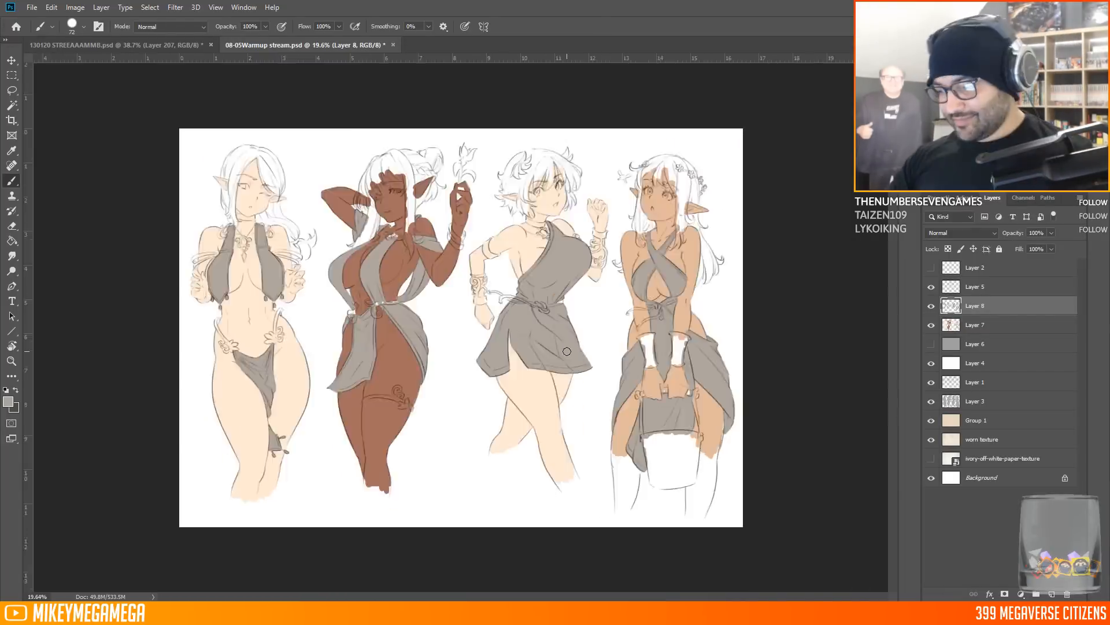
pyautogui.scroll(9, 247, 192)
# Add a hair layer, show the grey background again, choose a dark slate blue and paint the hair beside the first elf's face
pyautogui.click(1052, 594)
pyautogui.click(931, 362)
pyautogui.click(8, 402)
pyautogui.click(840, 301)
pyautogui.click(696, 335)
pyautogui.press('Return')
pyautogui.scroll(4, 108, 150)
pyautogui.moveTo(290, 151); pyautogui.dragTo(348, 87)
pyautogui.moveTo(284, 163)
pyautogui.mouseDown()
pyautogui.moveTo(283, 313)
pyautogui.moveTo(236, 255)
pyautogui.moveTo(225, 195)
pyautogui.moveTo(259, 173)
pyautogui.moveTo(292, 104)
pyautogui.mouseUp()
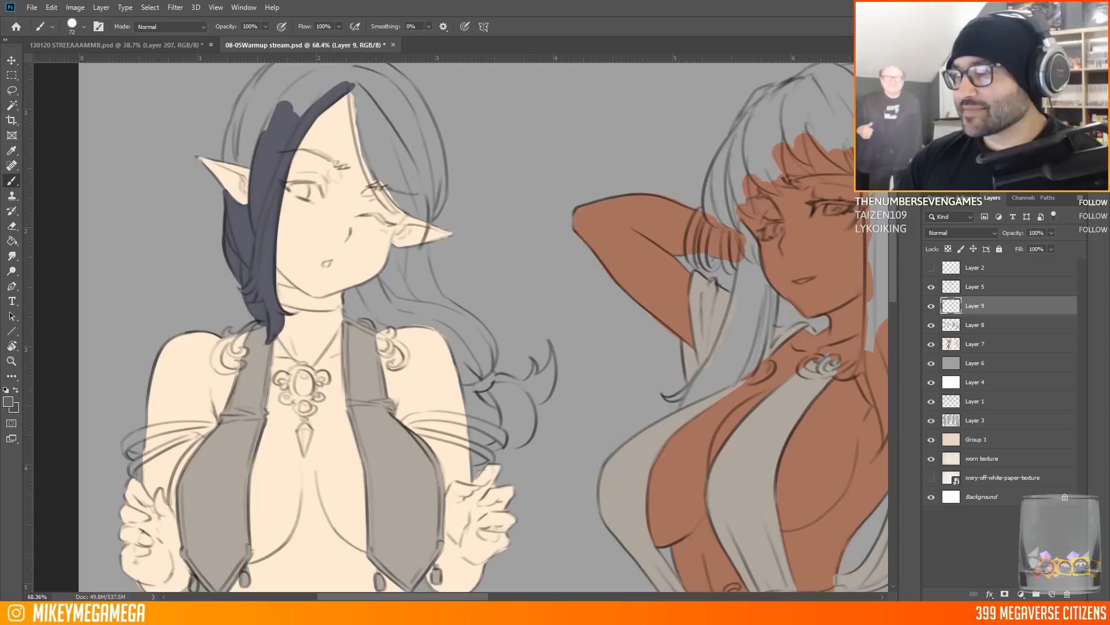
# Paint the crown and side-swept fringe of the first elf's hair in dark slate blue
pyautogui.moveTo(225, 158)
pyautogui.mouseDown()
pyautogui.moveTo(239, 155)
pyautogui.moveTo(258, 110)
pyautogui.moveTo(267, 119)
pyautogui.mouseUp()
pyautogui.scroll(3, 272, 125)
pyautogui.moveTo(277, 181)
pyautogui.mouseDown()
pyautogui.moveTo(301, 125)
pyautogui.moveTo(362, 162)
pyautogui.moveTo(393, 271)
pyautogui.moveTo(368, 147)
pyautogui.moveTo(416, 236)
pyautogui.mouseUp()
pyautogui.moveTo(431, 275); pyautogui.dragTo(438, 176)
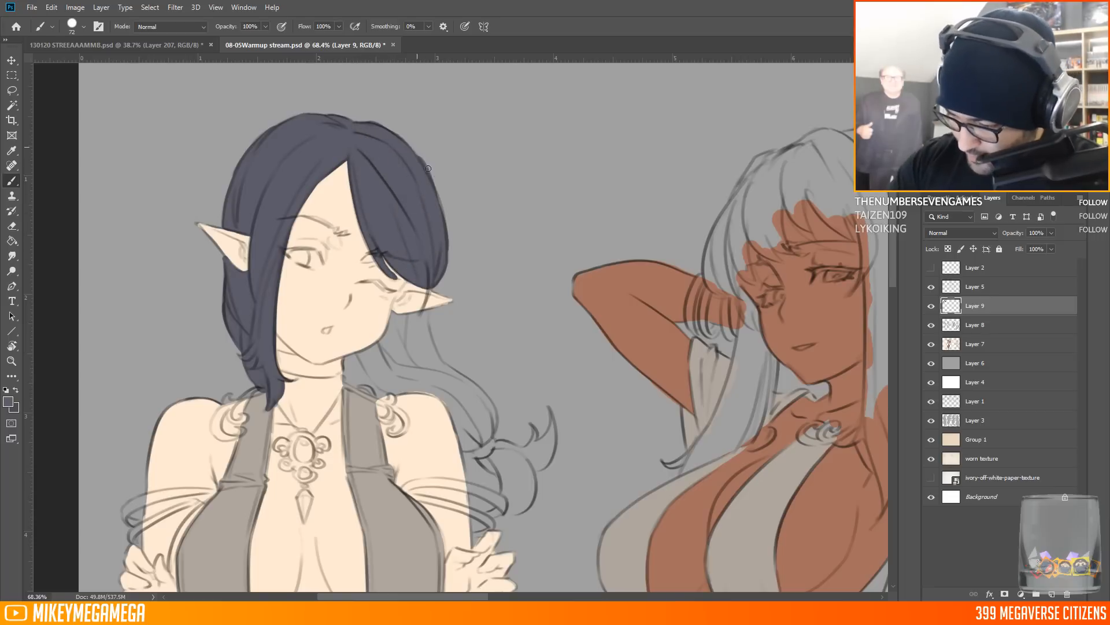
# Paint the first elf's long tied ponytail and its curled tip in dark slate blue
pyautogui.moveTo(354, 361)
pyautogui.mouseDown()
pyautogui.moveTo(382, 345)
pyautogui.moveTo(391, 323)
pyautogui.moveTo(425, 315)
pyautogui.moveTo(442, 373)
pyautogui.mouseUp()
pyautogui.moveTo(393, 347)
pyautogui.mouseDown()
pyautogui.moveTo(381, 393)
pyautogui.moveTo(410, 327)
pyautogui.moveTo(451, 399)
pyautogui.moveTo(489, 413)
pyautogui.moveTo(446, 395)
pyautogui.mouseUp()
pyautogui.scroll(-5, 446, 394)
pyautogui.moveTo(481, 253)
pyautogui.mouseDown()
pyautogui.moveTo(502, 278)
pyautogui.moveTo(507, 268)
pyautogui.mouseUp()
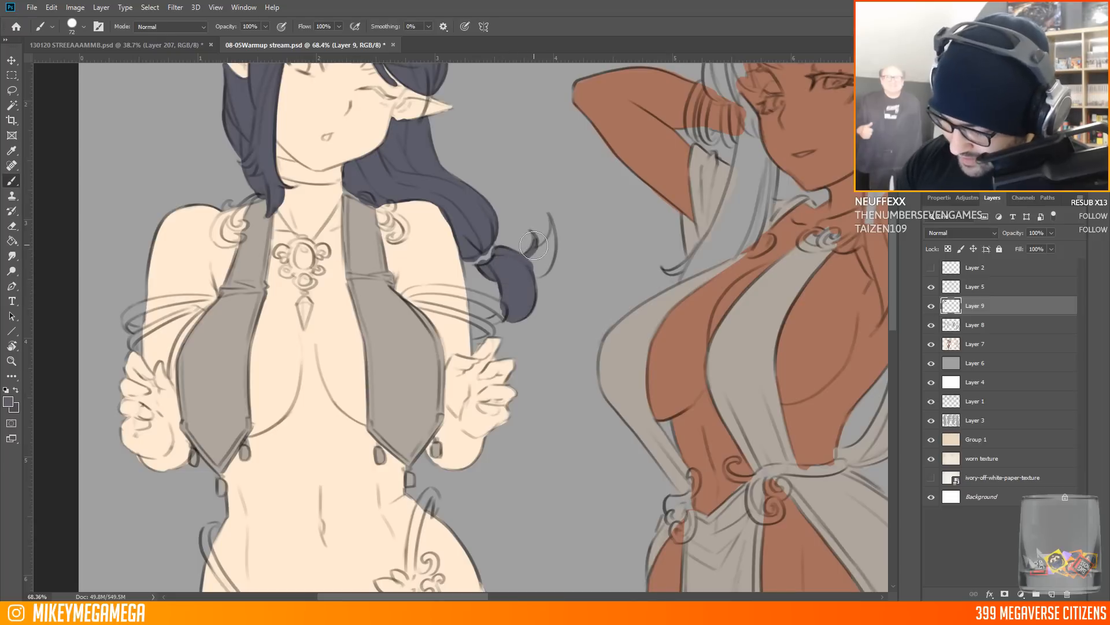
# Choose a very dark brown for the second elf's hair and paint the first strand above her bent arm
pyautogui.scroll(-15, 547, 190)
pyautogui.scroll(5, 235, 119)
pyautogui.keyDown('alt'); pyautogui.click(232, 122); pyautogui.keyUp('alt')
pyautogui.click(8, 401)
pyautogui.click(694, 370)
pyautogui.press('Return')
pyautogui.scroll(5, 356, 130)
pyautogui.moveTo(365, 135); pyautogui.dragTo(346, 181)
pyautogui.click(8, 401)
pyautogui.press('Return')
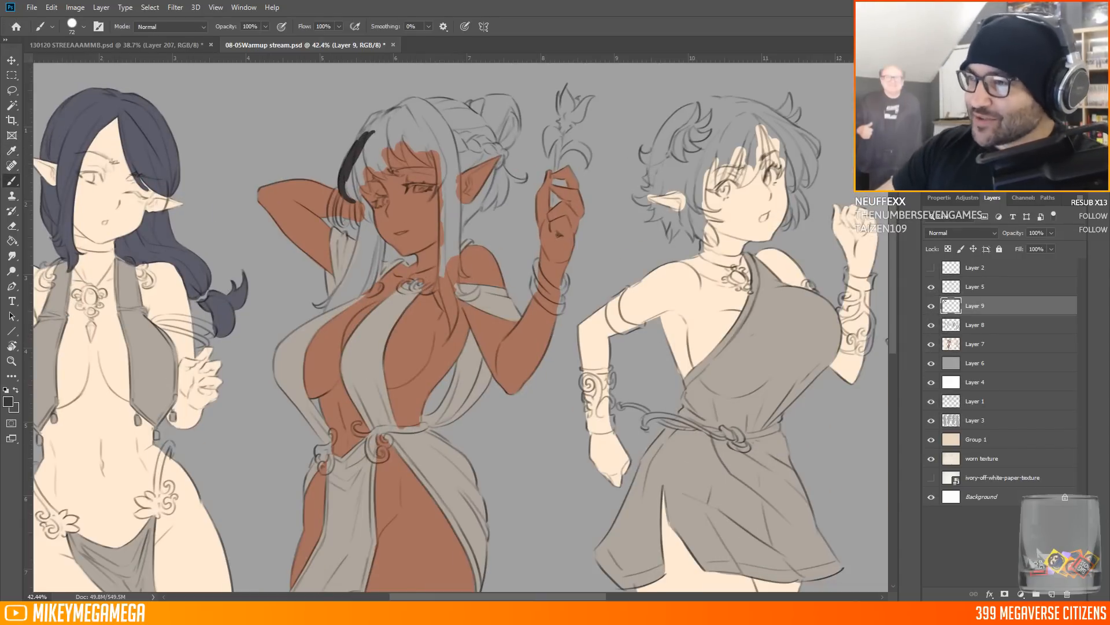
# Paint the second elf's fringe strands on the bent-arm side of her face in dark brown
pyautogui.scroll(5, 333, 129)
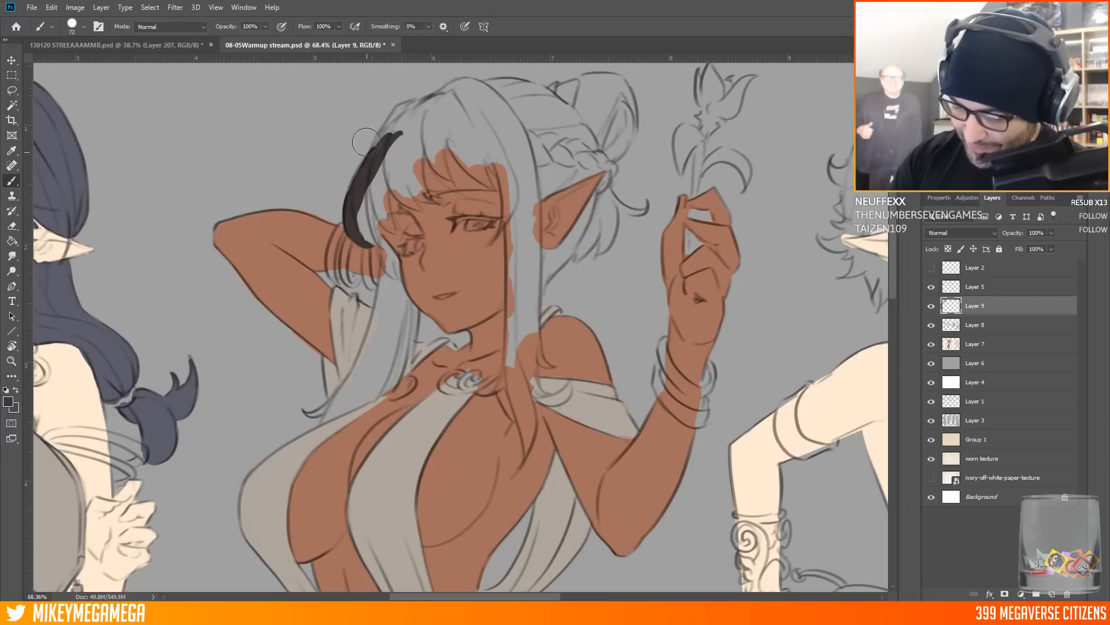
pyautogui.moveTo(392, 225); pyautogui.dragTo(400, 137)
pyautogui.moveTo(417, 206)
pyautogui.mouseDown()
pyautogui.moveTo(393, 125)
pyautogui.moveTo(401, 117)
pyautogui.moveTo(404, 136)
pyautogui.mouseUp()
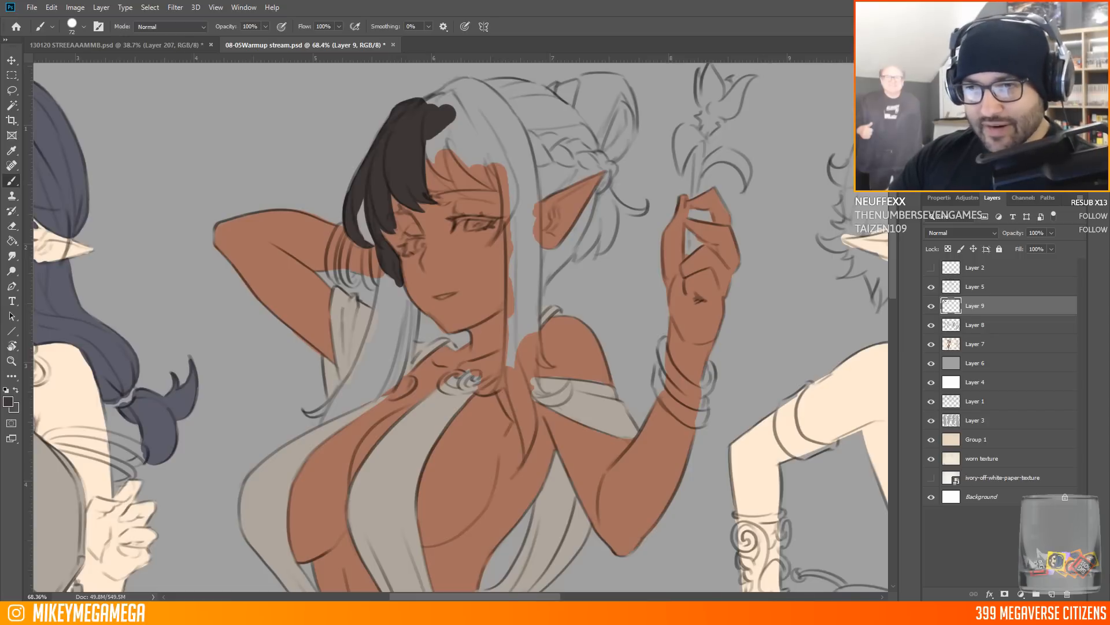
# Switch to the browser to view the YouTube video "Phase Cover System test 1", and return to the painting
pyautogui.moveTo(420, 1); pyautogui.dragTo(451, 1)
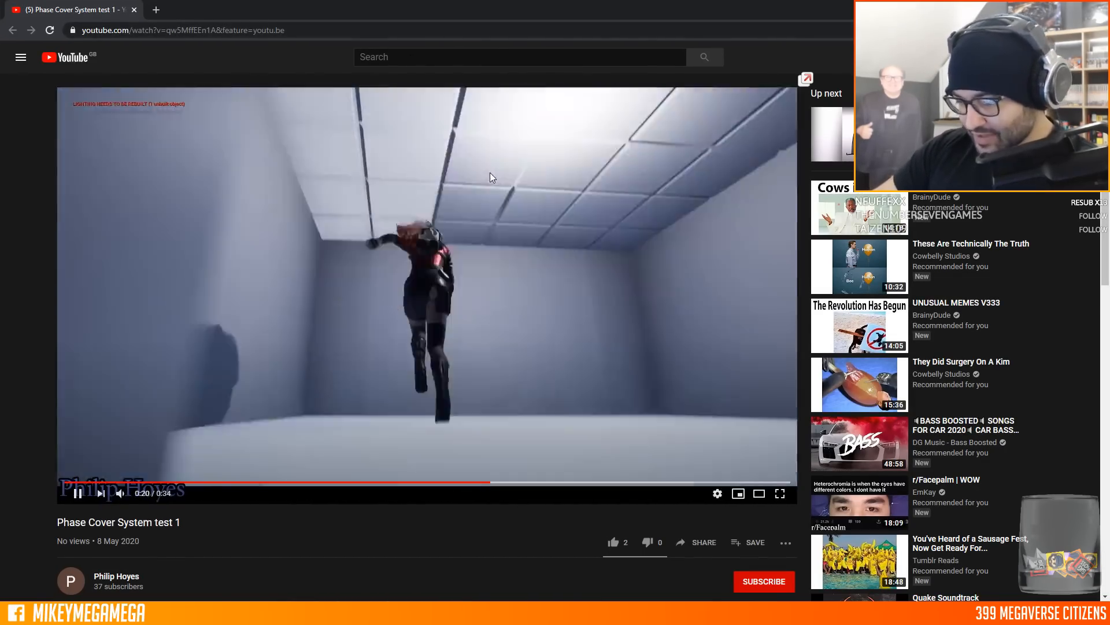
pyautogui.hotkey('alt', 'Tab')
# Paint the second elf's remaining fringe, crown, long front lock, braid and bun in dark brown
pyautogui.moveTo(425, 139)
pyautogui.mouseDown()
pyautogui.moveTo(458, 191)
pyautogui.moveTo(440, 177)
pyautogui.moveTo(492, 191)
pyautogui.moveTo(462, 121)
pyautogui.moveTo(503, 179)
pyautogui.moveTo(482, 72)
pyautogui.moveTo(547, 104)
pyautogui.moveTo(512, 170)
pyautogui.mouseUp()
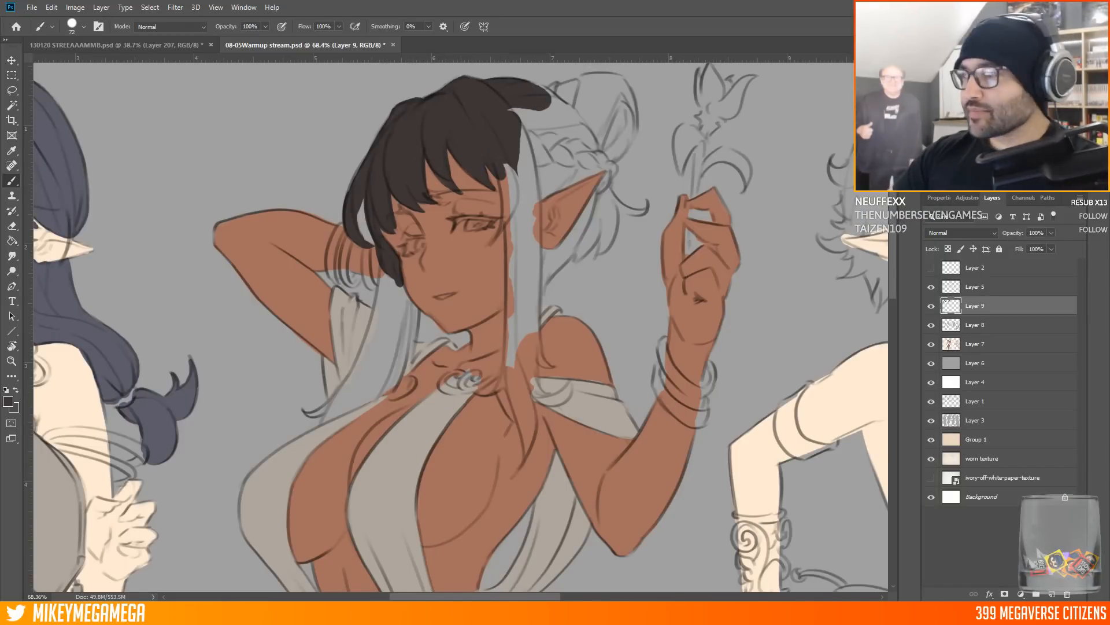
pyautogui.moveTo(513, 151)
pyautogui.mouseDown()
pyautogui.moveTo(505, 200)
pyautogui.moveTo(509, 371)
pyautogui.moveTo(497, 391)
pyautogui.moveTo(526, 409)
pyautogui.moveTo(519, 445)
pyautogui.mouseUp()
pyautogui.moveTo(523, 369)
pyautogui.mouseDown()
pyautogui.moveTo(552, 404)
pyautogui.moveTo(575, 391)
pyautogui.moveTo(570, 358)
pyautogui.moveTo(533, 361)
pyautogui.moveTo(543, 366)
pyautogui.moveTo(545, 350)
pyautogui.moveTo(524, 266)
pyautogui.moveTo(522, 283)
pyautogui.moveTo(536, 234)
pyautogui.moveTo(616, 110)
pyautogui.moveTo(569, 158)
pyautogui.moveTo(557, 86)
pyautogui.moveTo(615, 63)
pyautogui.moveTo(583, 82)
pyautogui.moveTo(605, 111)
pyautogui.moveTo(618, 83)
pyautogui.moveTo(623, 136)
pyautogui.moveTo(588, 150)
pyautogui.moveTo(610, 174)
pyautogui.mouseUp()
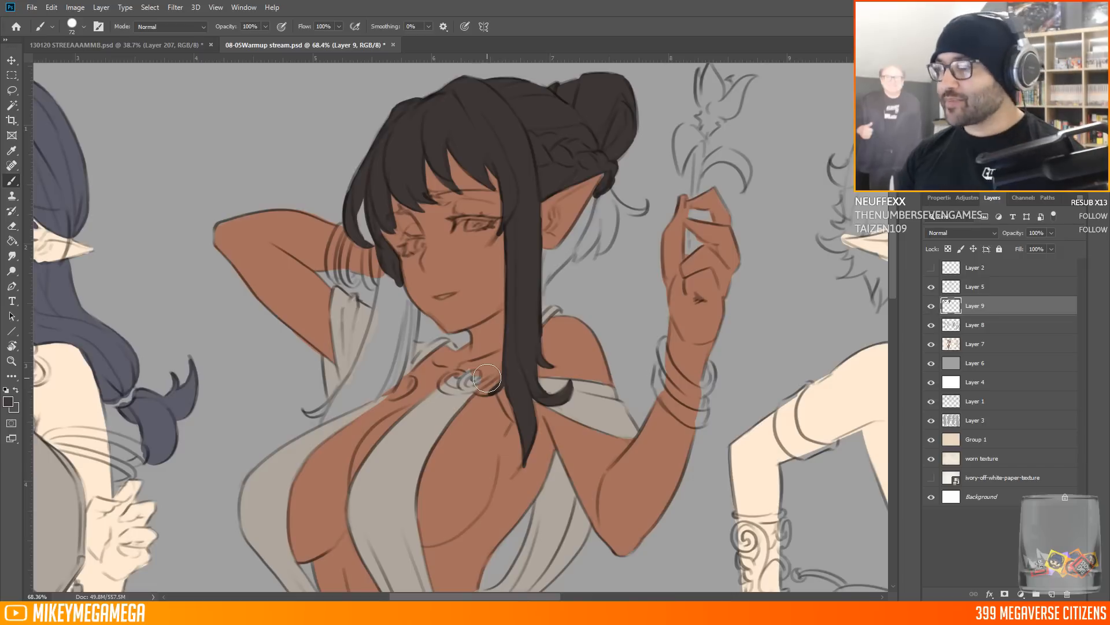
# Paint the second elf's loose hair at the nape and the long lock beside her bent arm in dark brown
pyautogui.moveTo(549, 278)
pyautogui.mouseDown()
pyautogui.moveTo(572, 228)
pyautogui.moveTo(586, 242)
pyautogui.moveTo(605, 236)
pyautogui.moveTo(628, 208)
pyautogui.mouseUp()
pyautogui.moveTo(379, 279); pyautogui.dragTo(380, 296)
pyautogui.moveTo(380, 296)
pyautogui.mouseDown()
pyautogui.moveTo(375, 338)
pyautogui.moveTo(369, 270)
pyautogui.moveTo(335, 318)
pyautogui.moveTo(393, 269)
pyautogui.moveTo(401, 232)
pyautogui.moveTo(415, 227)
pyautogui.mouseUp()
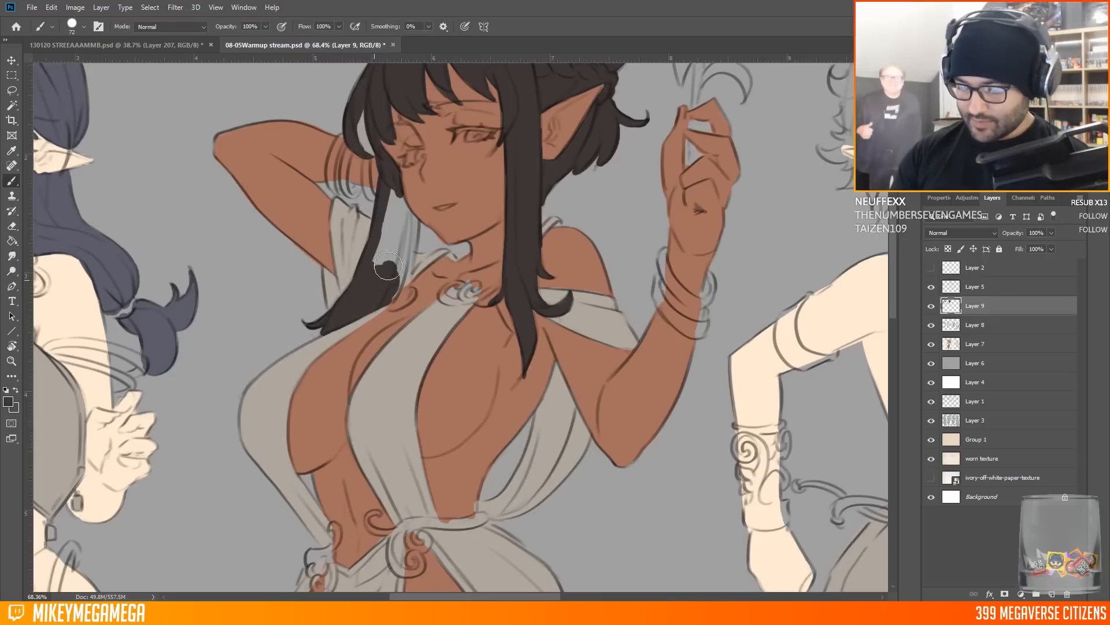
pyautogui.scroll(-5, 461, 328)
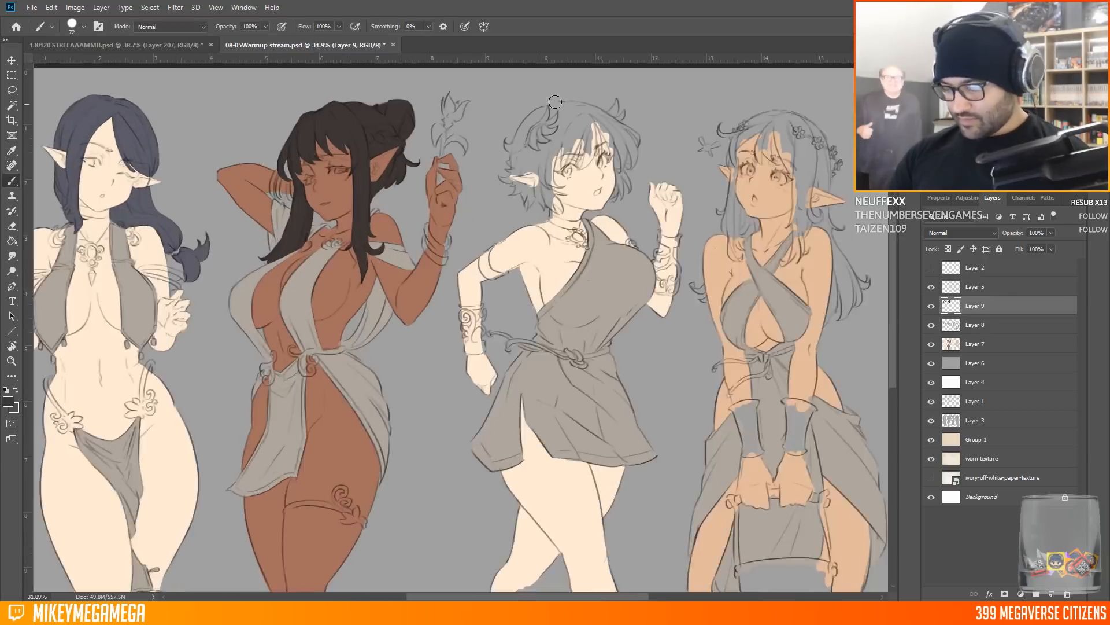
# Choose a muted light blue and paint the third elf's hair above and around her pointed ear
pyautogui.scroll(1, 595, 122)
pyautogui.scroll(2, 596, 122)
pyautogui.click(8, 401)
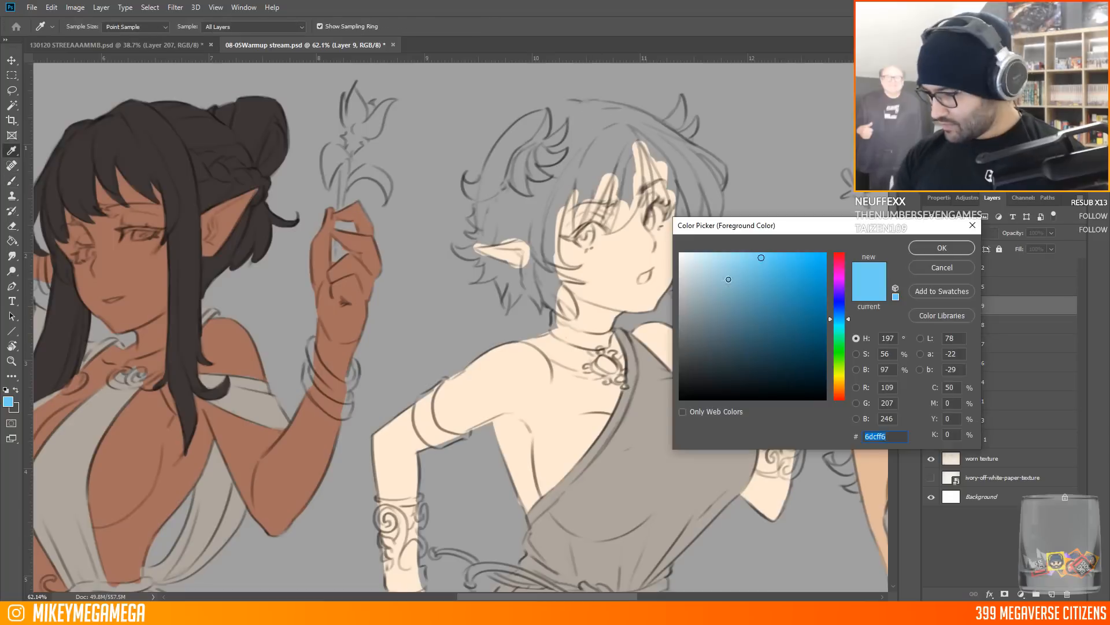
pyautogui.click(922, 245)
pyautogui.moveTo(529, 134)
pyautogui.mouseDown()
pyautogui.moveTo(498, 184)
pyautogui.moveTo(513, 149)
pyautogui.moveTo(475, 194)
pyautogui.moveTo(471, 226)
pyautogui.moveTo(527, 235)
pyautogui.moveTo(530, 270)
pyautogui.moveTo(514, 302)
pyautogui.moveTo(524, 282)
pyautogui.moveTo(485, 271)
pyautogui.moveTo(458, 237)
pyautogui.mouseUp()
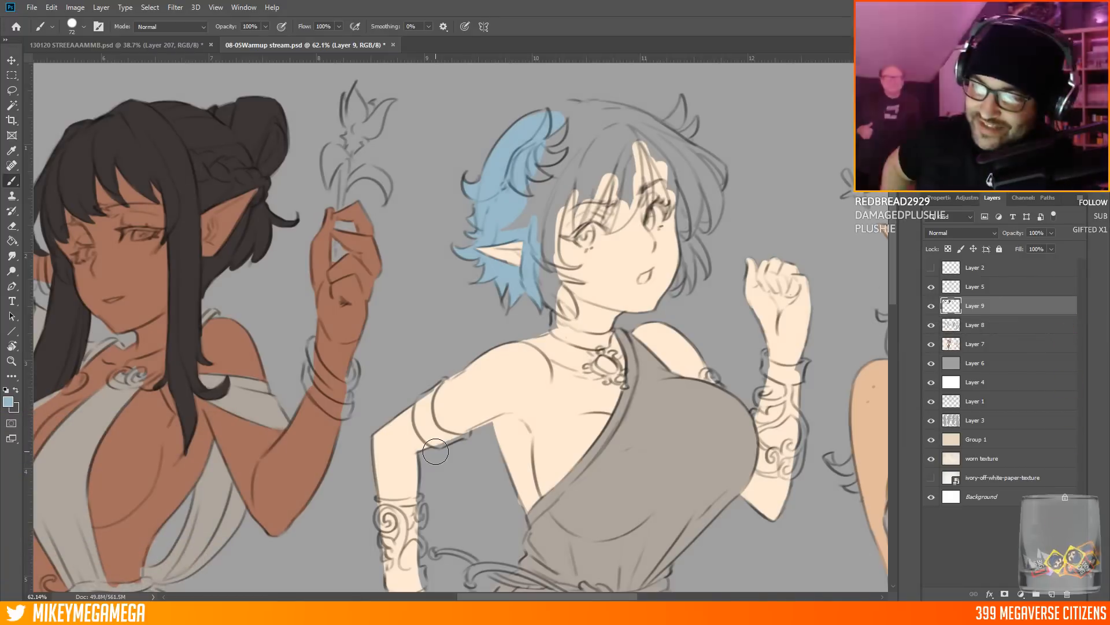
pyautogui.moveTo(514, 222); pyautogui.dragTo(557, 166)
# Paint the third elf's crown, fringe and remaining side strands in light blue
pyautogui.click(141, 45)
pyautogui.click(303, 45)
pyautogui.moveTo(548, 225)
pyautogui.mouseDown()
pyautogui.moveTo(578, 151)
pyautogui.moveTo(630, 115)
pyautogui.moveTo(558, 249)
pyautogui.moveTo(567, 271)
pyautogui.moveTo(552, 278)
pyautogui.moveTo(569, 312)
pyautogui.moveTo(584, 174)
pyautogui.moveTo(609, 214)
pyautogui.moveTo(567, 178)
pyautogui.moveTo(637, 191)
pyautogui.moveTo(613, 225)
pyautogui.moveTo(642, 156)
pyautogui.moveTo(655, 151)
pyautogui.moveTo(659, 168)
pyautogui.mouseUp()
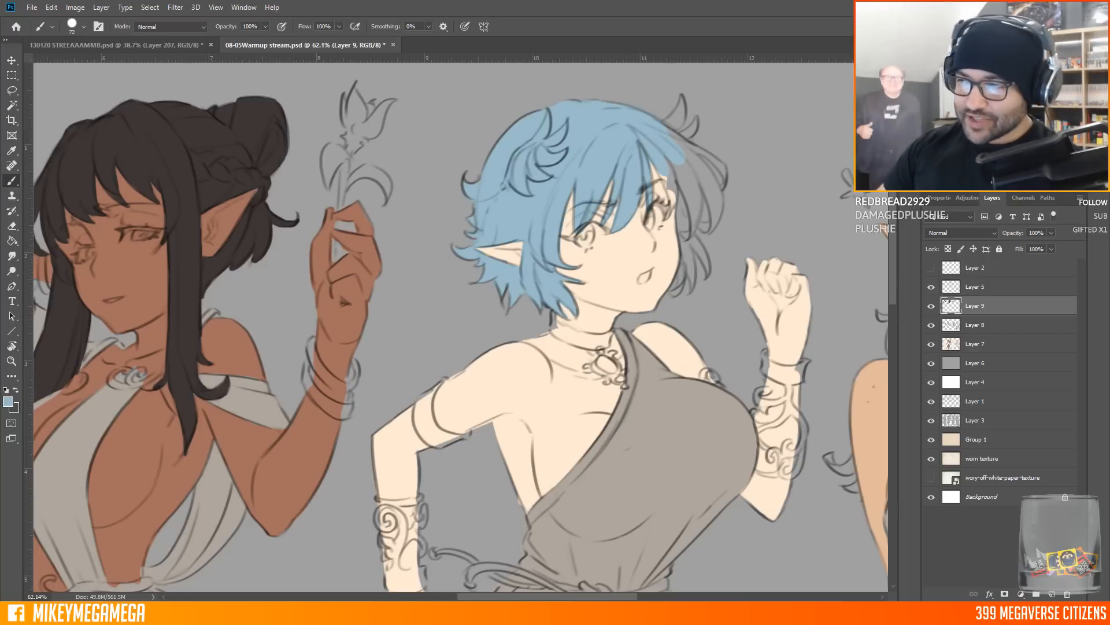
pyautogui.moveTo(662, 130); pyautogui.dragTo(726, 179)
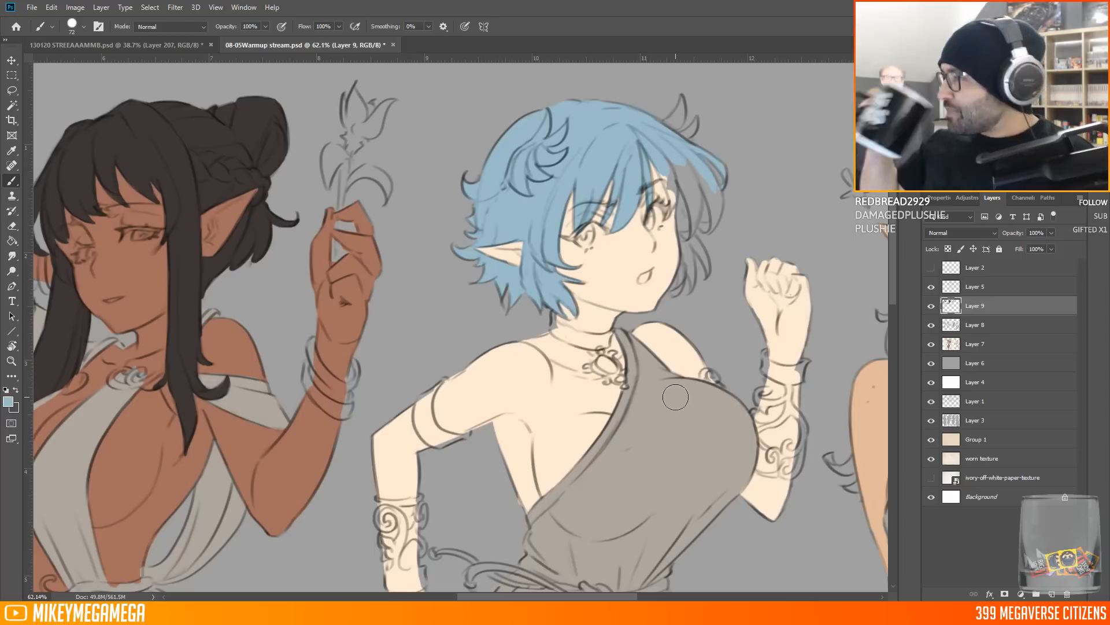
pyautogui.moveTo(656, 155); pyautogui.dragTo(692, 224)
pyautogui.moveTo(701, 167)
pyautogui.mouseDown()
pyautogui.moveTo(717, 207)
pyautogui.moveTo(707, 230)
pyautogui.moveTo(718, 198)
pyautogui.moveTo(686, 204)
pyautogui.moveTo(680, 220)
pyautogui.moveTo(696, 246)
pyautogui.moveTo(691, 268)
pyautogui.moveTo(678, 286)
pyautogui.mouseUp()
pyautogui.moveTo(682, 244); pyautogui.dragTo(694, 271)
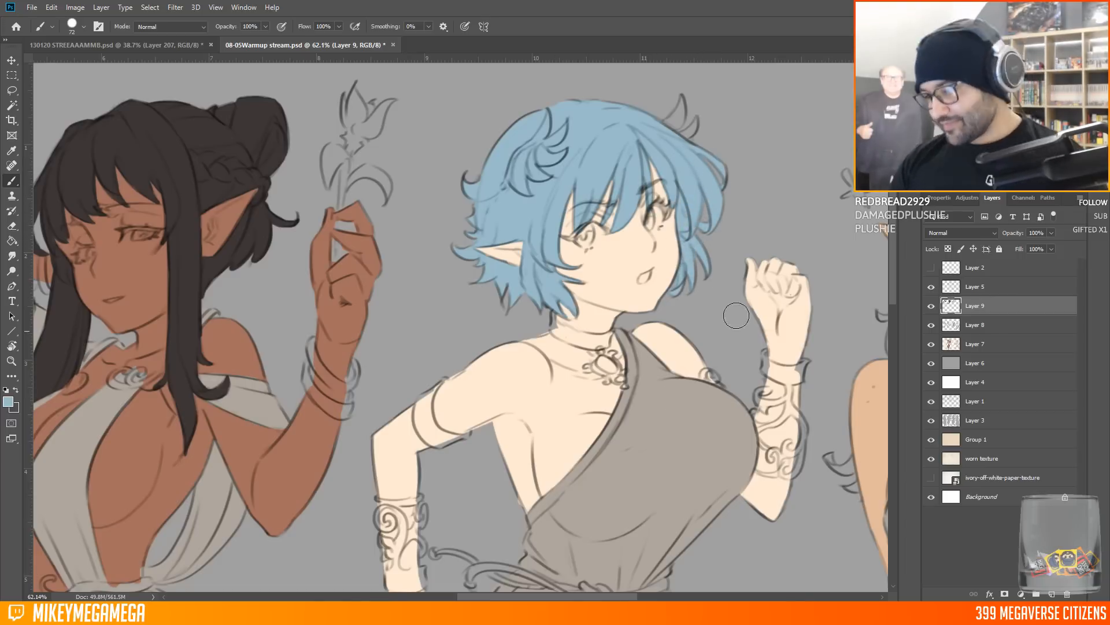
pyautogui.moveTo(736, 316); pyautogui.dragTo(567, 260)
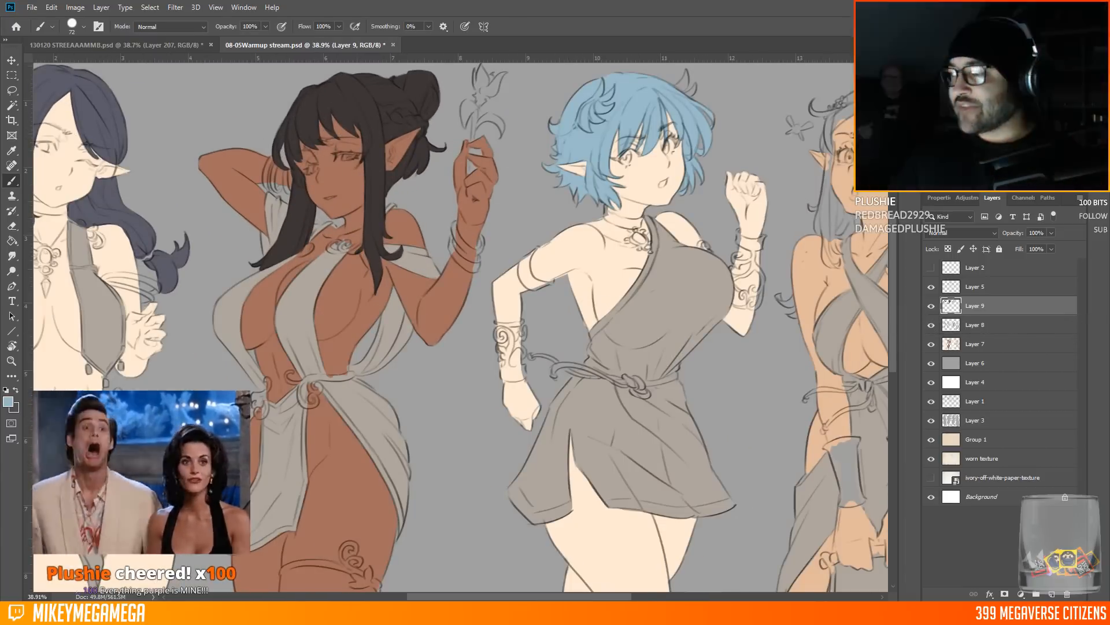
# Choose a soft yellow and paint the first strands of the fourth elf's hair along her parting and temple
pyautogui.scroll(-5, 456, 174)
pyautogui.scroll(8, 696, 103)
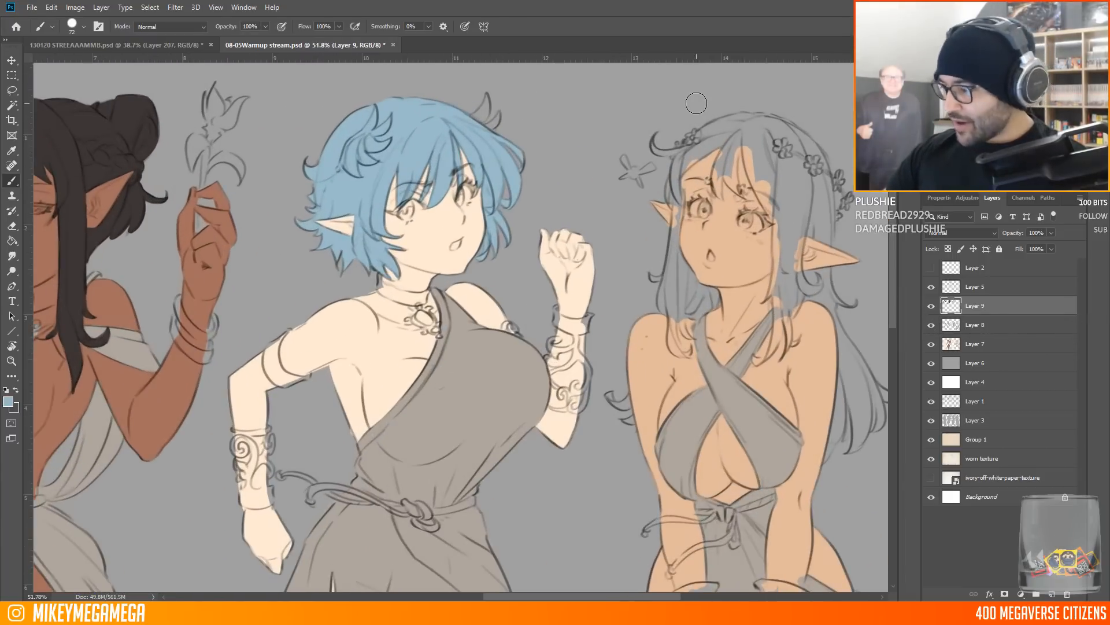
pyautogui.click(8, 403)
pyautogui.click(736, 268)
pyautogui.click(942, 248)
pyautogui.moveTo(701, 145)
pyautogui.mouseDown()
pyautogui.moveTo(733, 131)
pyautogui.moveTo(662, 153)
pyautogui.moveTo(677, 191)
pyautogui.mouseUp()
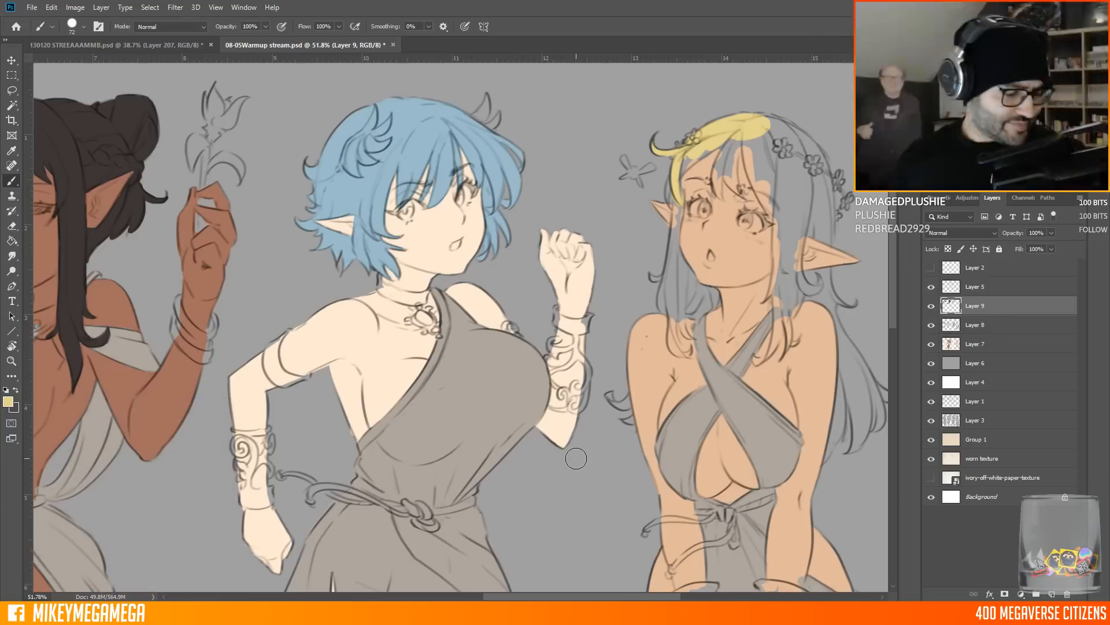
pyautogui.moveTo(669, 190)
pyautogui.mouseDown()
pyautogui.moveTo(675, 227)
pyautogui.moveTo(695, 154)
pyautogui.mouseUp()
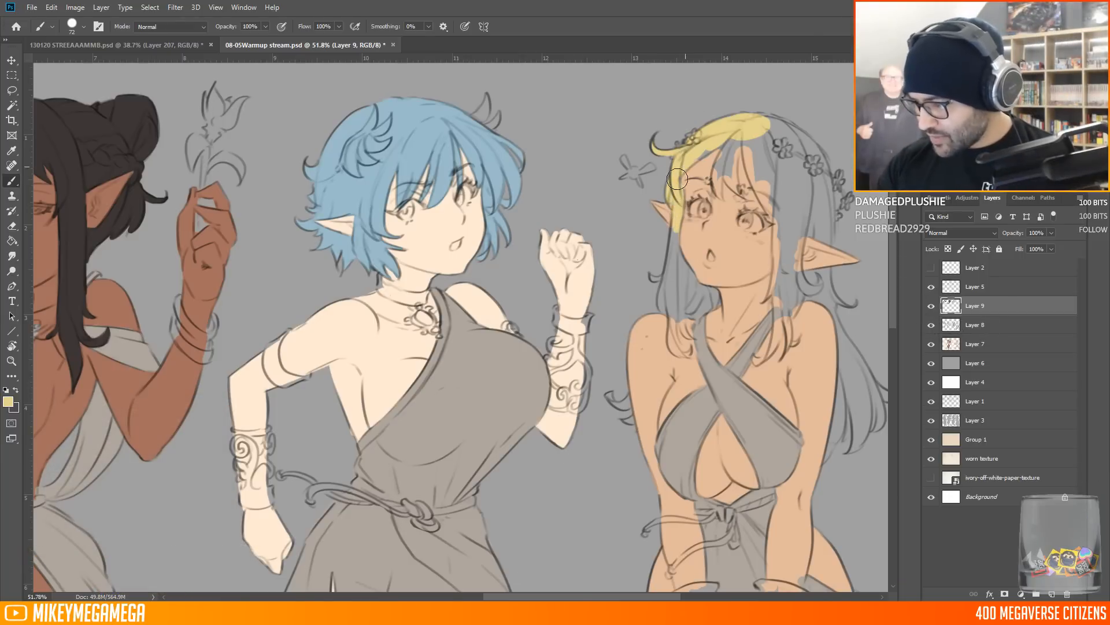
# Reduce the brush size to 34 and add yellow to the fourth elf's fringe on Layer 9
pyautogui.click(975, 286)
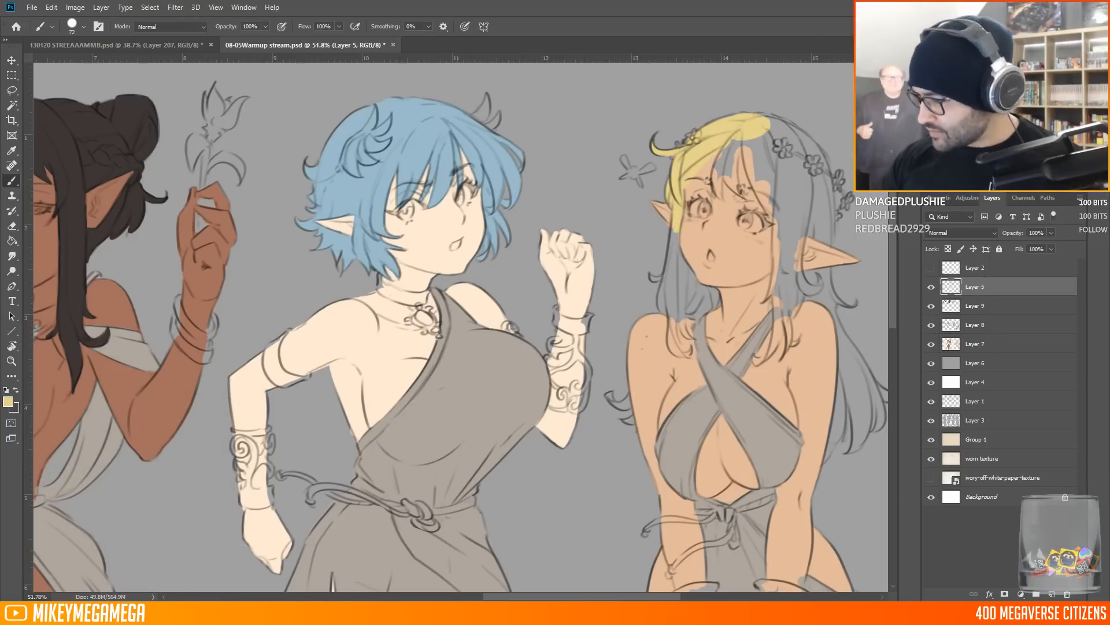
pyautogui.click(84, 27)
pyautogui.click(88, 293)
pyautogui.rightClick(653, 173)
pyautogui.moveTo(683, 191); pyautogui.dragTo(728, 141)
pyautogui.hotkey('alt', '[')
pyautogui.click(84, 26)
pyautogui.click(87, 277)
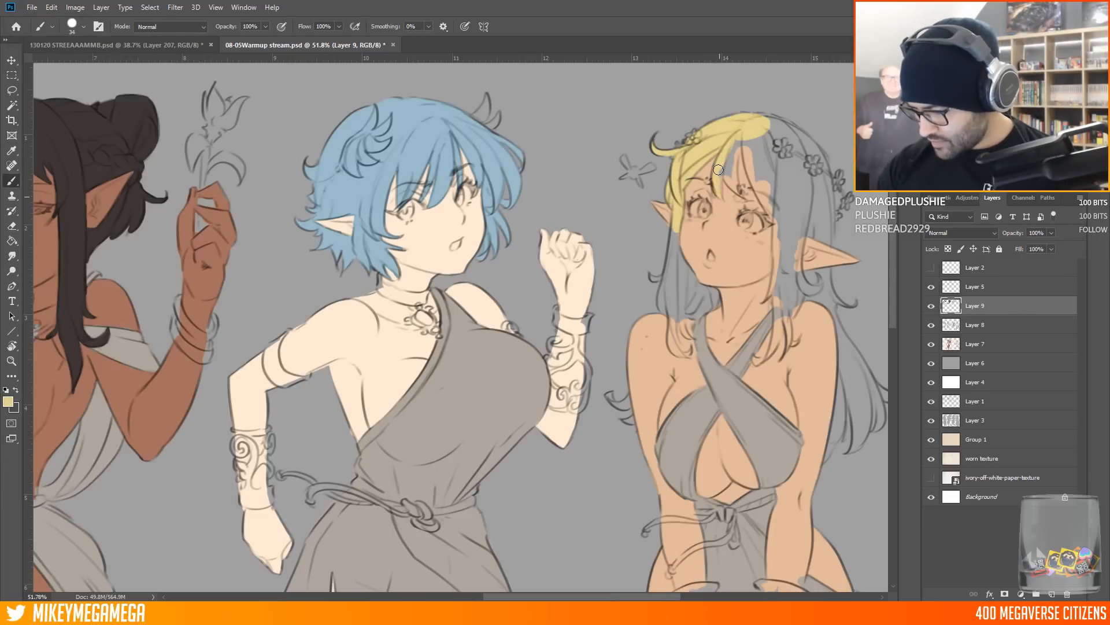
# Paint the fourth elf's remaining crown, fringe, side locks and long back hair in yellow
pyautogui.scroll(-5, 528, 461)
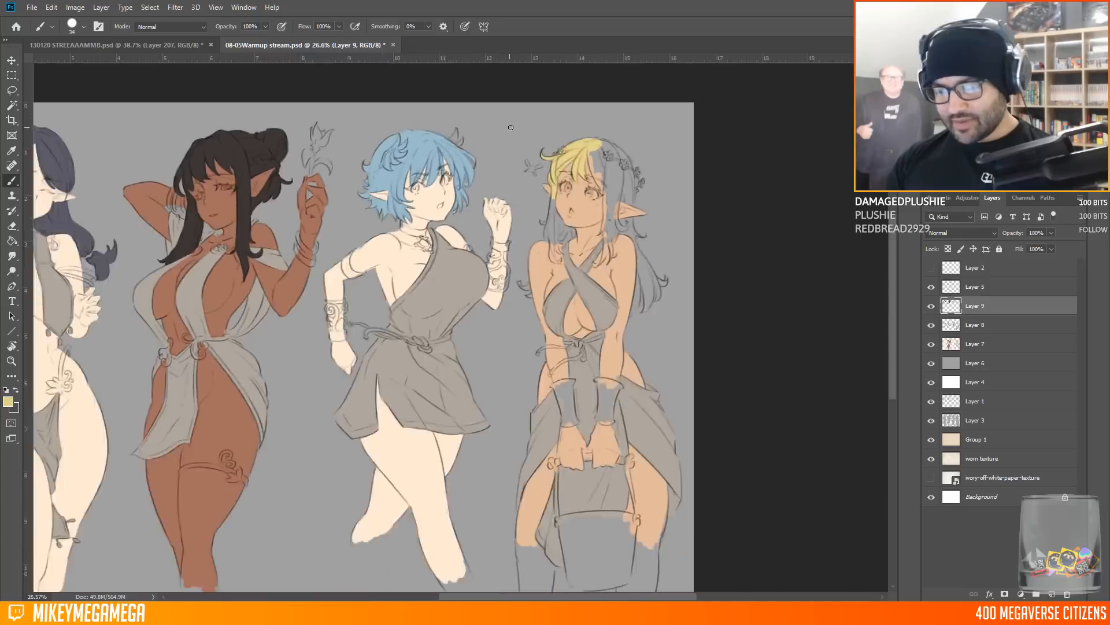
pyautogui.scroll(4, 740, 136)
pyautogui.scroll(-3, 741, 103)
pyautogui.scroll(5, 740, 103)
pyautogui.moveTo(690, 143)
pyautogui.mouseDown()
pyautogui.moveTo(685, 181)
pyautogui.moveTo(717, 139)
pyautogui.moveTo(745, 162)
pyautogui.moveTo(727, 174)
pyautogui.moveTo(703, 249)
pyautogui.mouseUp()
pyautogui.moveTo(604, 231)
pyautogui.mouseDown()
pyautogui.moveTo(620, 277)
pyautogui.moveTo(594, 300)
pyautogui.moveTo(580, 280)
pyautogui.moveTo(605, 314)
pyautogui.moveTo(601, 351)
pyautogui.moveTo(602, 311)
pyautogui.moveTo(616, 338)
pyautogui.moveTo(637, 302)
pyautogui.mouseUp()
pyautogui.moveTo(714, 326)
pyautogui.mouseDown()
pyautogui.moveTo(735, 216)
pyautogui.moveTo(721, 292)
pyautogui.moveTo(749, 275)
pyautogui.moveTo(738, 308)
pyautogui.mouseUp()
pyautogui.moveTo(748, 223); pyautogui.dragTo(760, 236)
pyautogui.moveTo(764, 312)
pyautogui.mouseDown()
pyautogui.moveTo(779, 392)
pyautogui.moveTo(791, 366)
pyautogui.moveTo(772, 413)
pyautogui.mouseUp()
pyautogui.moveTo(756, 466); pyautogui.dragTo(775, 400)
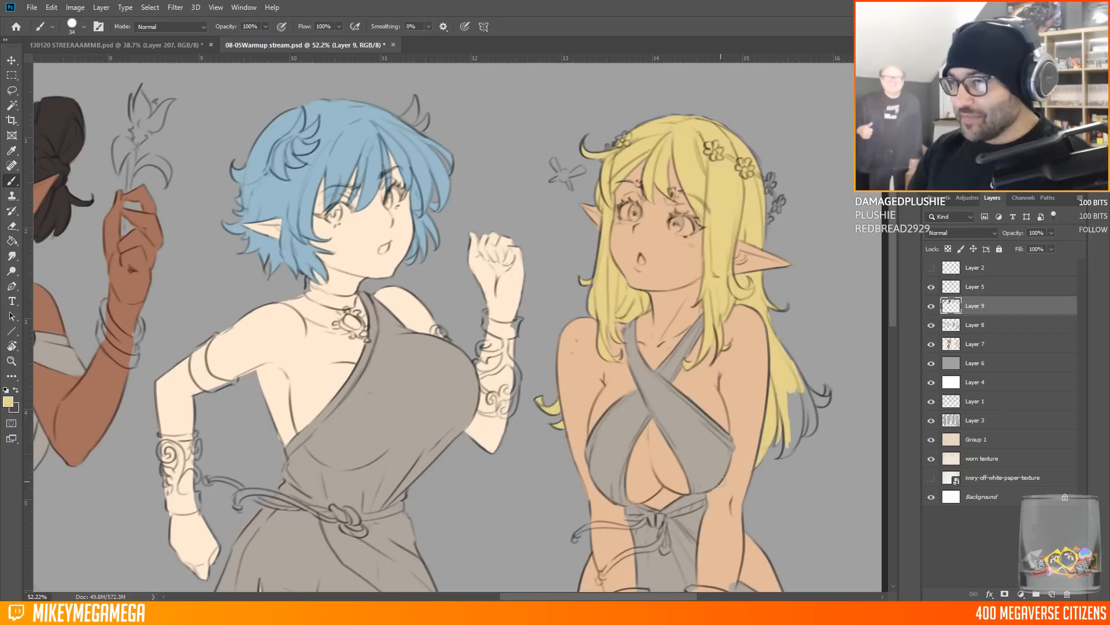
pyautogui.moveTo(786, 445)
pyautogui.mouseDown()
pyautogui.moveTo(786, 403)
pyautogui.moveTo(806, 394)
pyautogui.mouseUp()
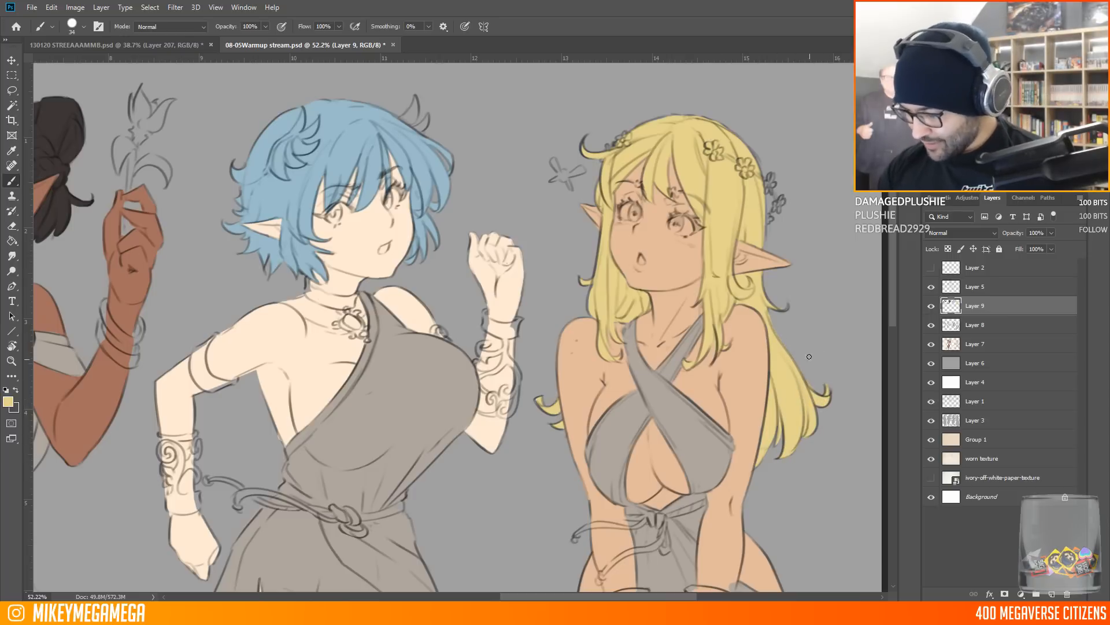
# Create a new layer above Layer 9, choose dark brown (RGB 104, 71, 51), and paint the first elf's scrolled shoulder ornament
pyautogui.scroll(-10, 808, 378)
pyautogui.scroll(6, 382, 245)
pyautogui.click(1052, 594)
pyautogui.click(8, 401)
pyautogui.click(756, 336)
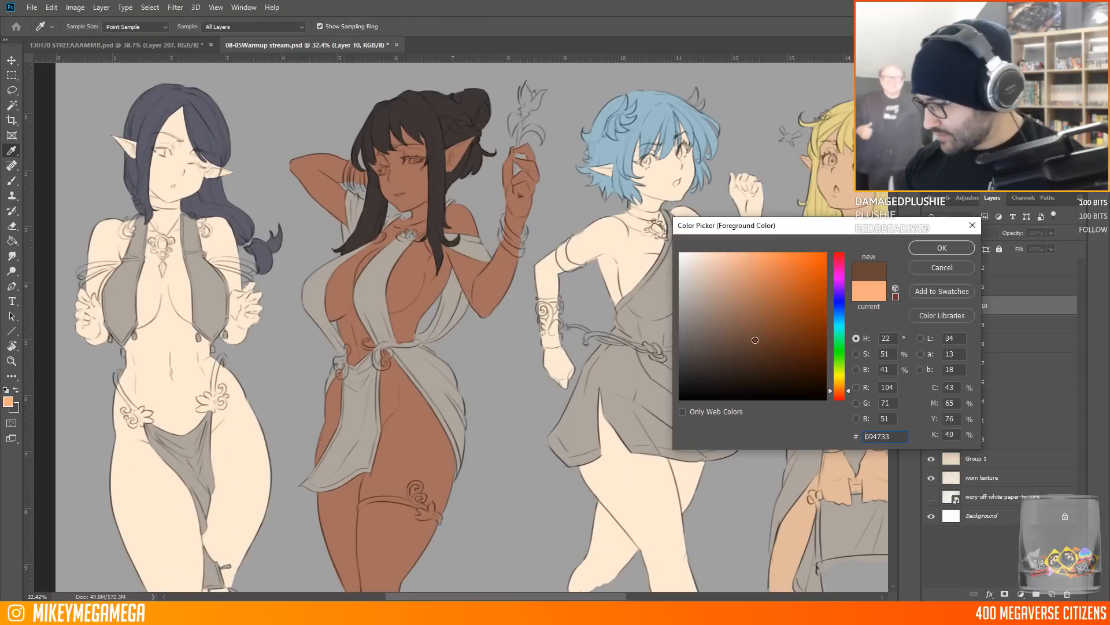
pyautogui.press('Return')
pyautogui.scroll(9, 96, 193)
pyautogui.moveTo(170, 252)
pyautogui.mouseDown()
pyautogui.moveTo(442, 237)
pyautogui.moveTo(439, 258)
pyautogui.mouseUp()
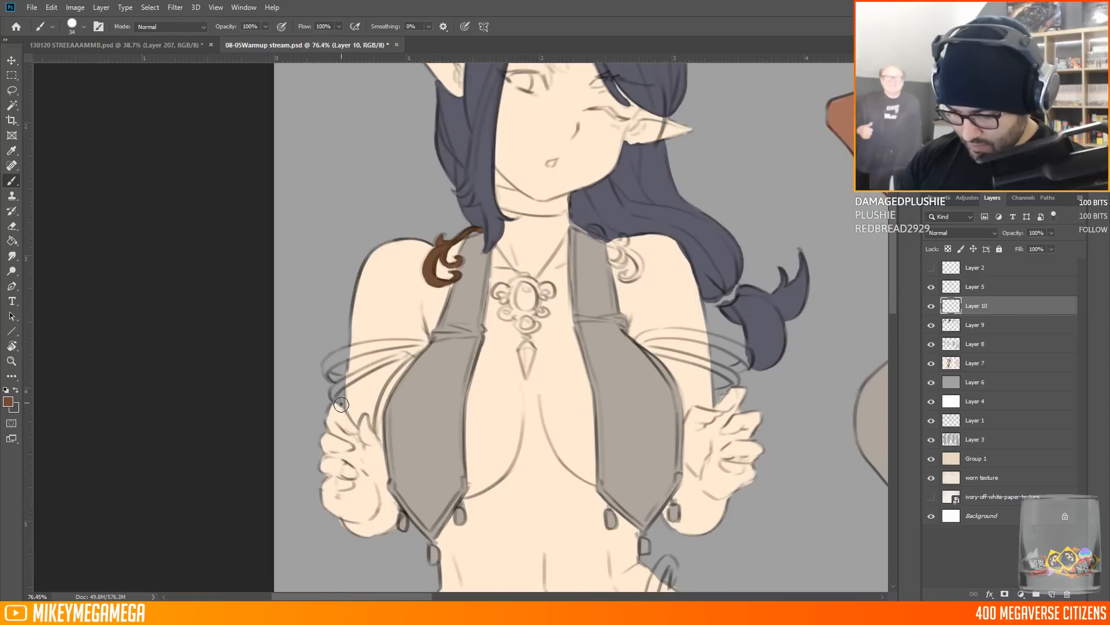
# Paint the first elf's arm bands, chest pendant and the start of her other shoulder ornament in brown
pyautogui.moveTo(334, 398)
pyautogui.mouseDown()
pyautogui.moveTo(408, 353)
pyautogui.moveTo(341, 381)
pyautogui.moveTo(326, 363)
pyautogui.moveTo(338, 350)
pyautogui.moveTo(399, 344)
pyautogui.moveTo(374, 354)
pyautogui.mouseUp()
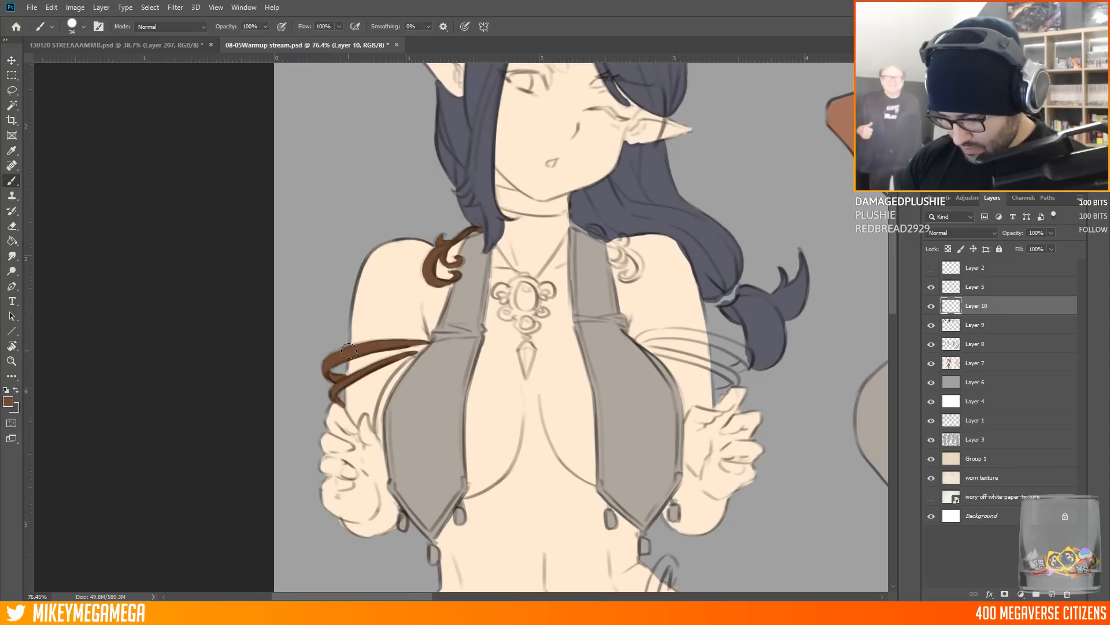
pyautogui.moveTo(506, 298)
pyautogui.mouseDown()
pyautogui.moveTo(535, 305)
pyautogui.moveTo(526, 368)
pyautogui.moveTo(524, 296)
pyautogui.moveTo(527, 321)
pyautogui.mouseUp()
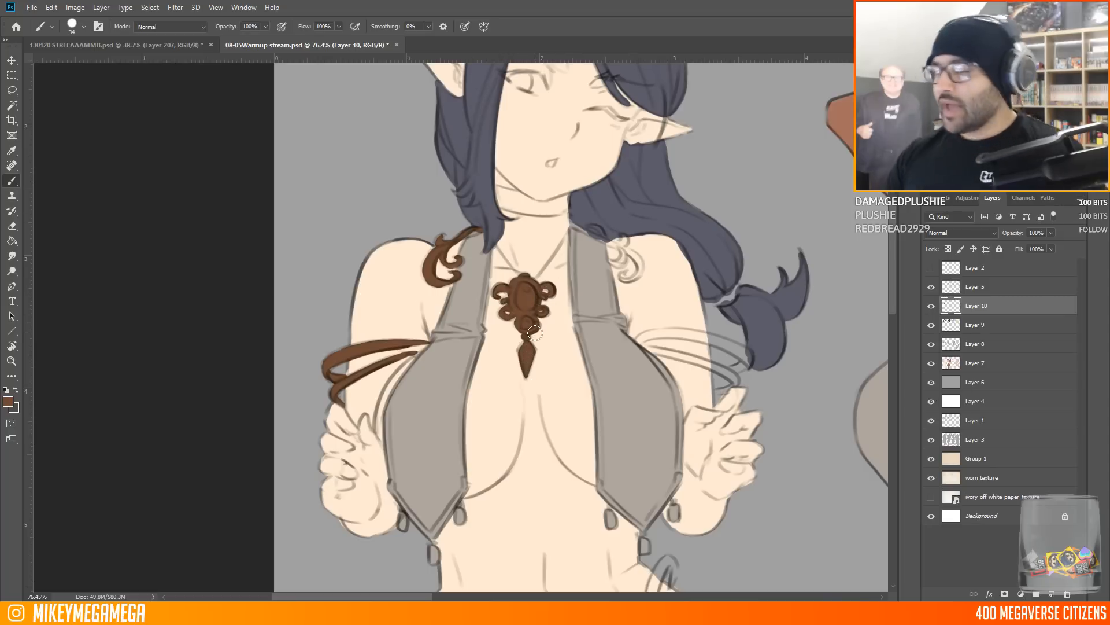
pyautogui.scroll(-10, 536, 333)
pyautogui.scroll(10, 245, 249)
pyautogui.moveTo(300, 163)
pyautogui.mouseDown()
pyautogui.moveTo(292, 168)
pyautogui.moveTo(329, 177)
pyautogui.moveTo(325, 202)
pyautogui.mouseUp()
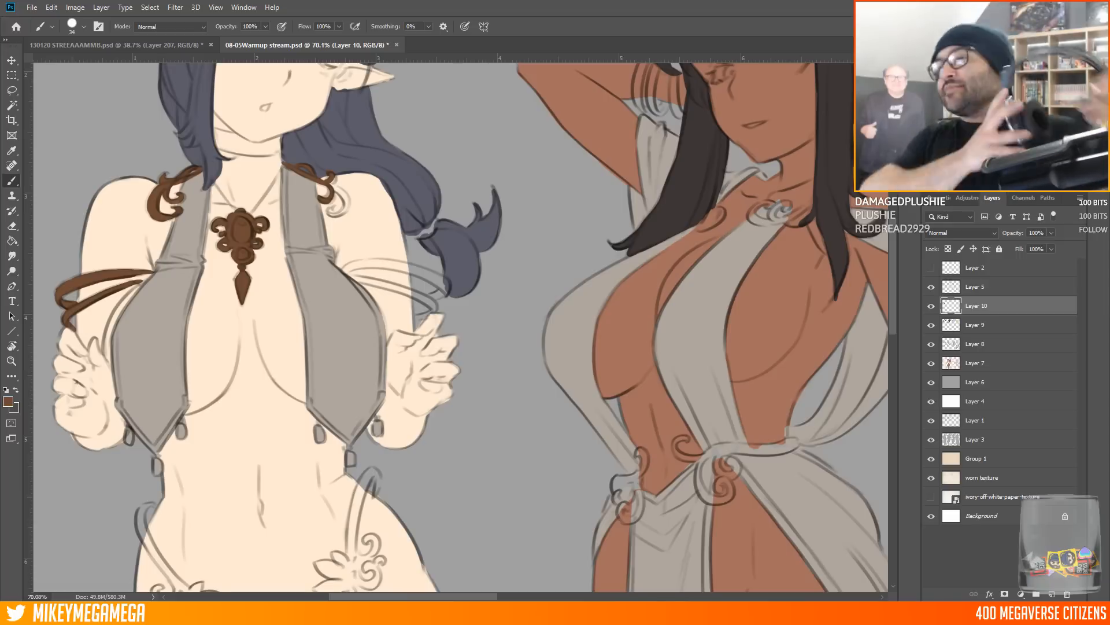
# Paint the bands on the first elf's other arm and her hair tie in brown
pyautogui.scroll(-4, 425, 261)
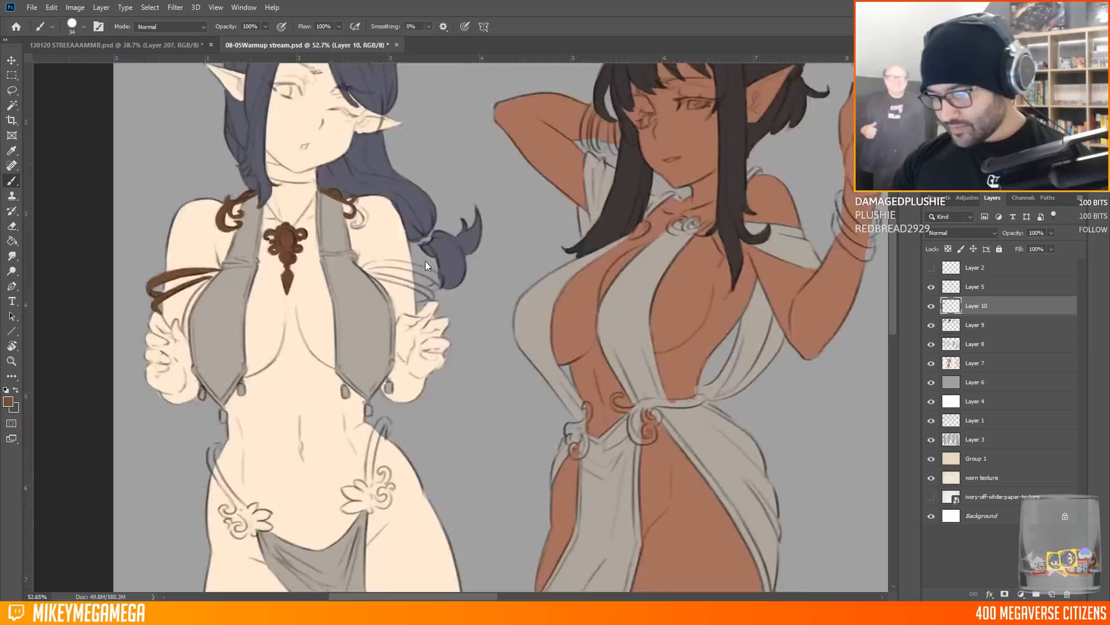
pyautogui.scroll(6, 193, 205)
pyautogui.moveTo(477, 183)
pyautogui.mouseDown()
pyautogui.moveTo(557, 195)
pyautogui.moveTo(559, 226)
pyautogui.moveTo(576, 185)
pyautogui.mouseUp()
pyautogui.moveTo(457, 170)
pyautogui.mouseDown()
pyautogui.moveTo(539, 169)
pyautogui.moveTo(581, 187)
pyautogui.mouseUp()
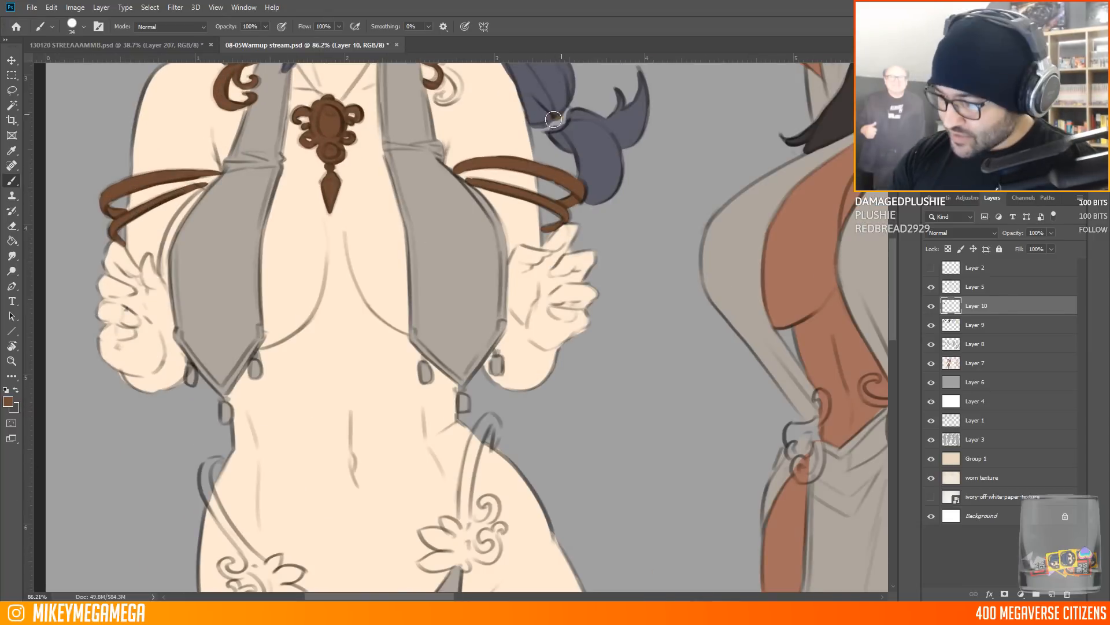
# Paint the pointed lower trim on both halves of the first elf's top in brown
pyautogui.scroll(-3, 654, 123)
pyautogui.scroll(6, 457, 364)
pyautogui.moveTo(163, 218); pyautogui.dragTo(224, 298)
pyautogui.moveTo(224, 298); pyautogui.dragTo(275, 214)
pyautogui.moveTo(479, 219)
pyautogui.mouseDown()
pyautogui.moveTo(513, 266)
pyautogui.moveTo(558, 268)
pyautogui.moveTo(599, 208)
pyautogui.mouseUp()
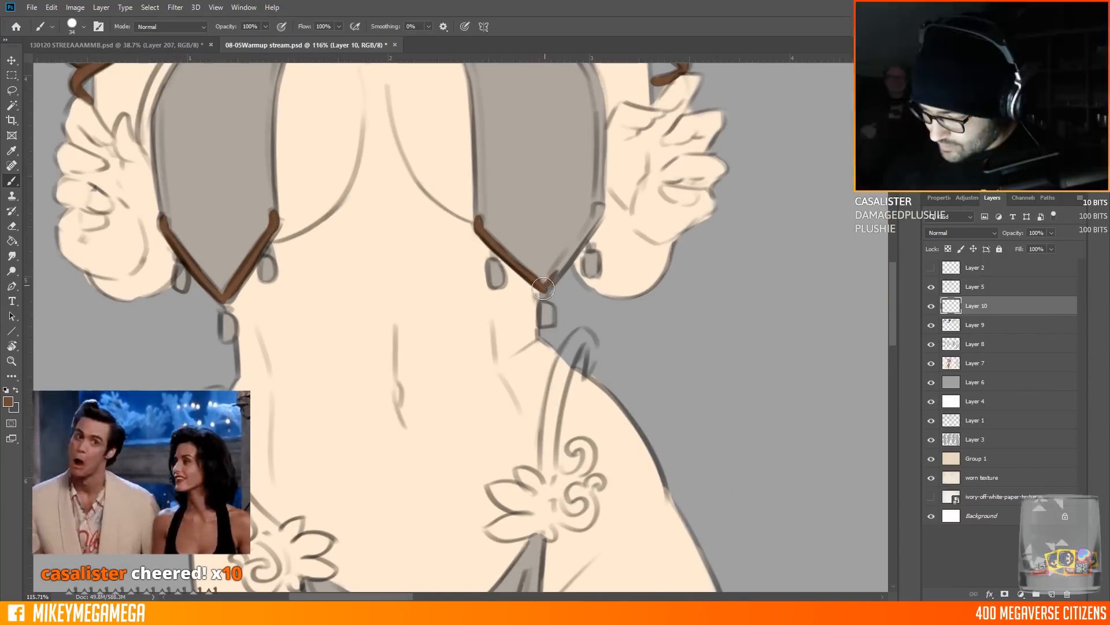
pyautogui.scroll(-2, 548, 344)
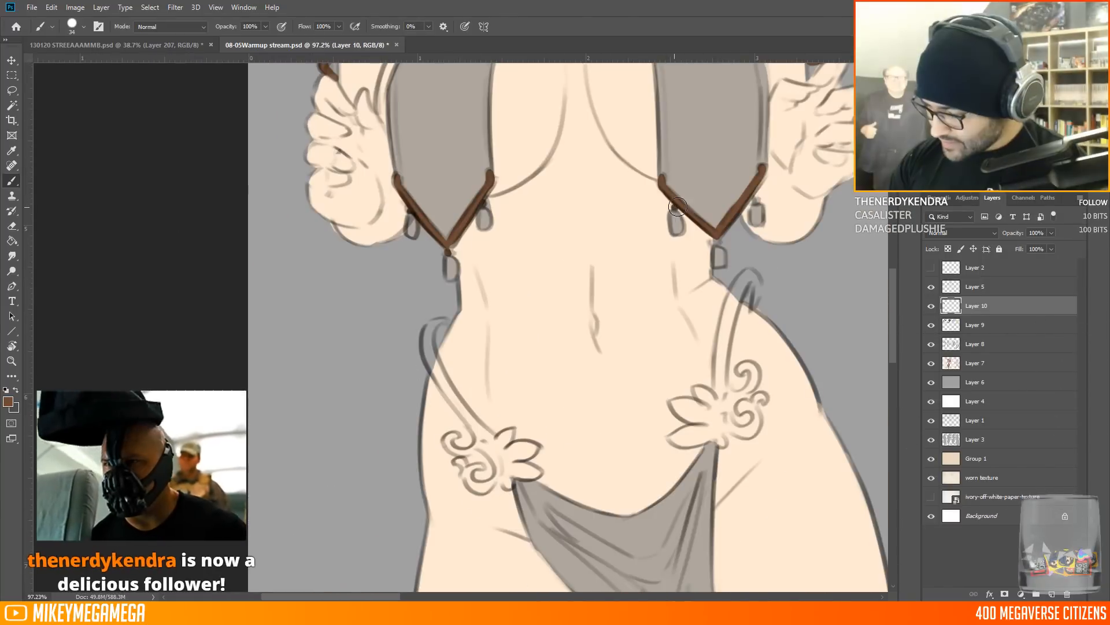
# Paint the straps and floral scroll ornaments on the first elf's hips in brown
pyautogui.moveTo(439, 313)
pyautogui.mouseDown()
pyautogui.moveTo(311, 211)
pyautogui.moveTo(347, 314)
pyautogui.moveTo(335, 373)
pyautogui.moveTo(405, 366)
pyautogui.moveTo(380, 335)
pyautogui.mouseUp()
pyautogui.moveTo(633, 200)
pyautogui.mouseDown()
pyautogui.moveTo(612, 182)
pyautogui.moveTo(589, 301)
pyautogui.moveTo(544, 300)
pyautogui.moveTo(551, 335)
pyautogui.moveTo(608, 263)
pyautogui.moveTo(622, 272)
pyautogui.moveTo(613, 309)
pyautogui.mouseUp()
pyautogui.scroll(-5, 114, 231)
pyautogui.scroll(6, 215, 511)
pyautogui.moveTo(376, 319); pyautogui.dragTo(396, 399)
pyautogui.moveTo(336, 405); pyautogui.dragTo(396, 389)
pyautogui.click(392, 337)
# Paint the bangles on the second elf's bent arm in brown
pyautogui.scroll(-6, 449, 324)
pyautogui.scroll(5, 295, 128)
pyautogui.moveTo(395, 181)
pyautogui.mouseDown()
pyautogui.moveTo(381, 223)
pyautogui.moveTo(394, 247)
pyautogui.mouseUp()
pyautogui.moveTo(396, 196)
pyautogui.mouseDown()
pyautogui.moveTo(402, 247)
pyautogui.moveTo(414, 236)
pyautogui.mouseUp()
pyautogui.moveTo(424, 209); pyautogui.dragTo(431, 252)
# Paint the second elf's scrolled necklace and the bracelets on her raised wrist in brown
pyautogui.moveTo(511, 311); pyautogui.dragTo(454, 371)
pyautogui.moveTo(545, 353)
pyautogui.mouseDown()
pyautogui.moveTo(509, 357)
pyautogui.moveTo(572, 350)
pyautogui.mouseUp()
pyautogui.moveTo(634, 276); pyautogui.dragTo(641, 272)
pyautogui.moveTo(762, 306); pyautogui.dragTo(790, 368)
pyautogui.moveTo(747, 336)
pyautogui.mouseDown()
pyautogui.moveTo(772, 385)
pyautogui.moveTo(801, 377)
pyautogui.mouseUp()
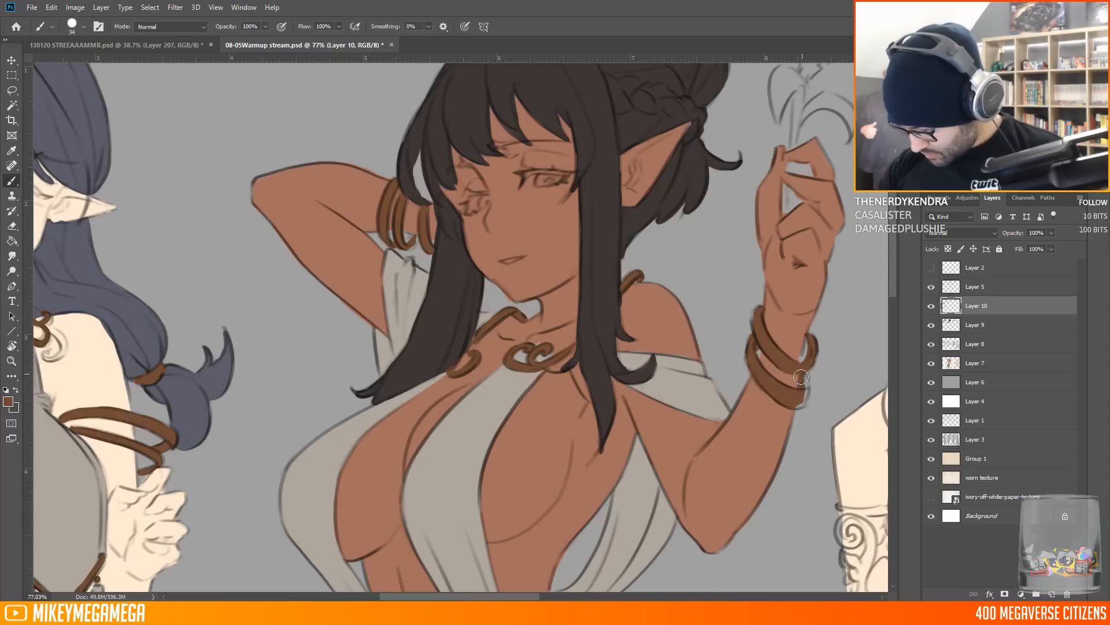
# Paint the flower in the second elf's raised hand in brown
pyautogui.moveTo(894, 255); pyautogui.dragTo(898, 235)
pyautogui.moveTo(790, 251); pyautogui.dragTo(787, 305)
pyautogui.moveTo(795, 237)
pyautogui.mouseDown()
pyautogui.moveTo(799, 191)
pyautogui.moveTo(786, 188)
pyautogui.moveTo(808, 148)
pyautogui.mouseUp()
pyautogui.moveTo(802, 211)
pyautogui.mouseDown()
pyautogui.moveTo(844, 202)
pyautogui.moveTo(800, 114)
pyautogui.moveTo(832, 107)
pyautogui.moveTo(816, 166)
pyautogui.mouseUp()
# Paint the second elf's scrolled waist clasps and belt in brown
pyautogui.hotkey('ctrl', '0')
pyautogui.moveTo(324, 303); pyautogui.dragTo(373, 321)
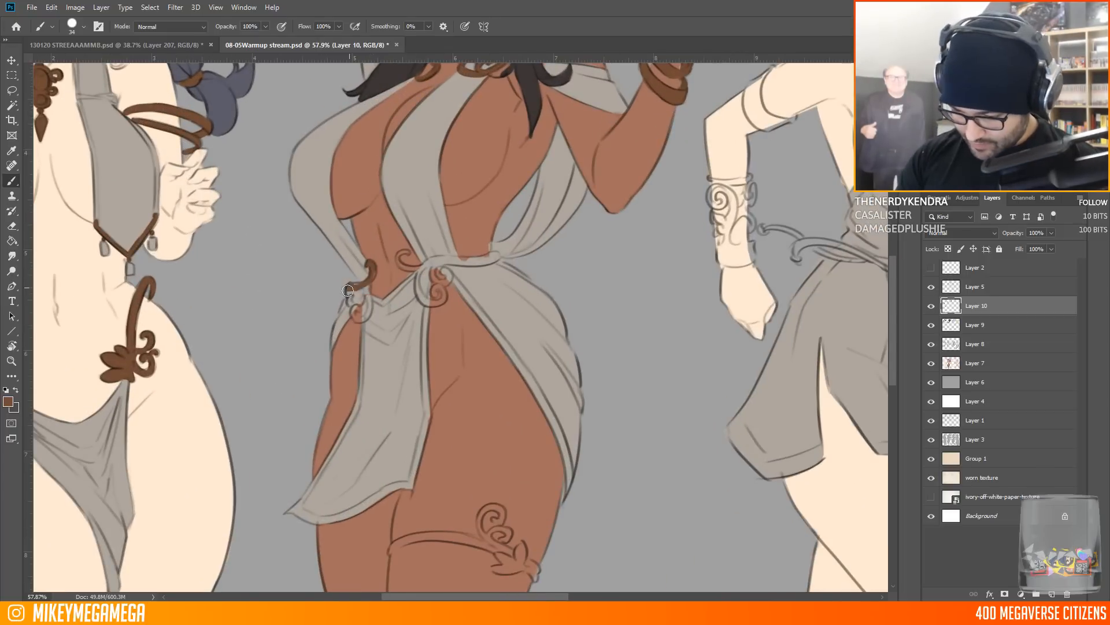
pyautogui.moveTo(358, 302); pyautogui.dragTo(363, 317)
pyautogui.moveTo(417, 267); pyautogui.dragTo(501, 253)
pyautogui.moveTo(416, 262)
pyautogui.mouseDown()
pyautogui.moveTo(425, 286)
pyautogui.moveTo(439, 263)
pyautogui.mouseUp()
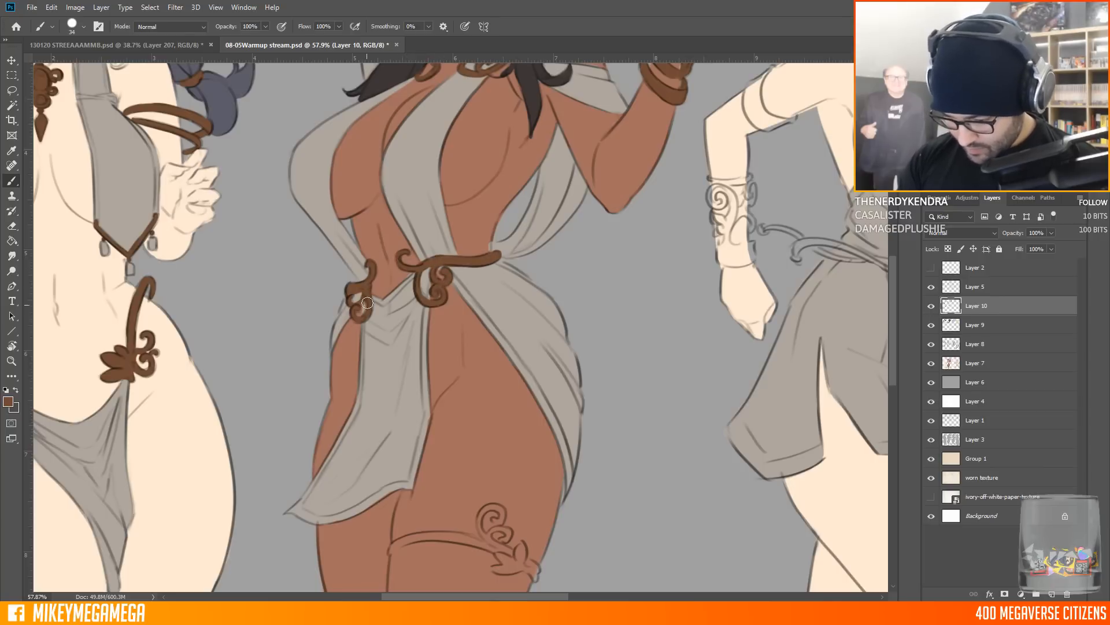
pyautogui.moveTo(368, 303); pyautogui.dragTo(369, 310)
# Paint the second elf's thigh band and its scrolled leaf ornament in brown
pyautogui.moveTo(587, 504); pyautogui.dragTo(590, 304)
pyautogui.press('r')
pyautogui.moveTo(578, 399); pyautogui.dragTo(582, 261)
pyautogui.moveTo(464, 404)
pyautogui.mouseDown()
pyautogui.moveTo(482, 327)
pyautogui.moveTo(539, 278)
pyautogui.mouseUp()
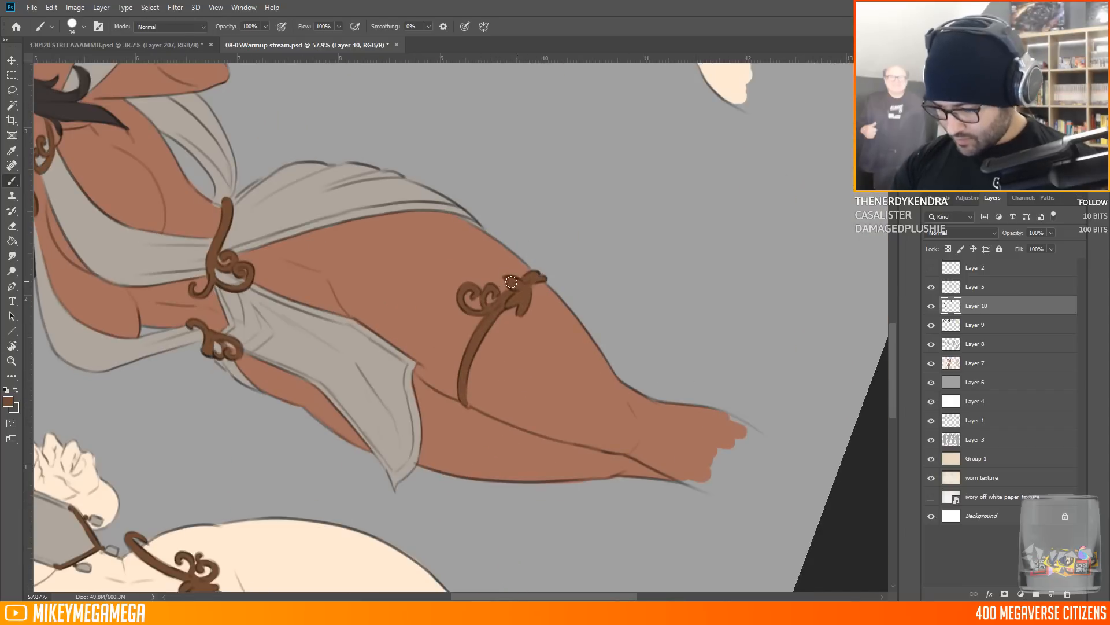
pyautogui.press('r')
pyautogui.moveTo(644, 224); pyautogui.dragTo(625, 451)
# Paint the winged ornaments in the third elf's hair in brown
pyautogui.press('h')
pyautogui.moveTo(602, 347); pyautogui.dragTo(583, 243)
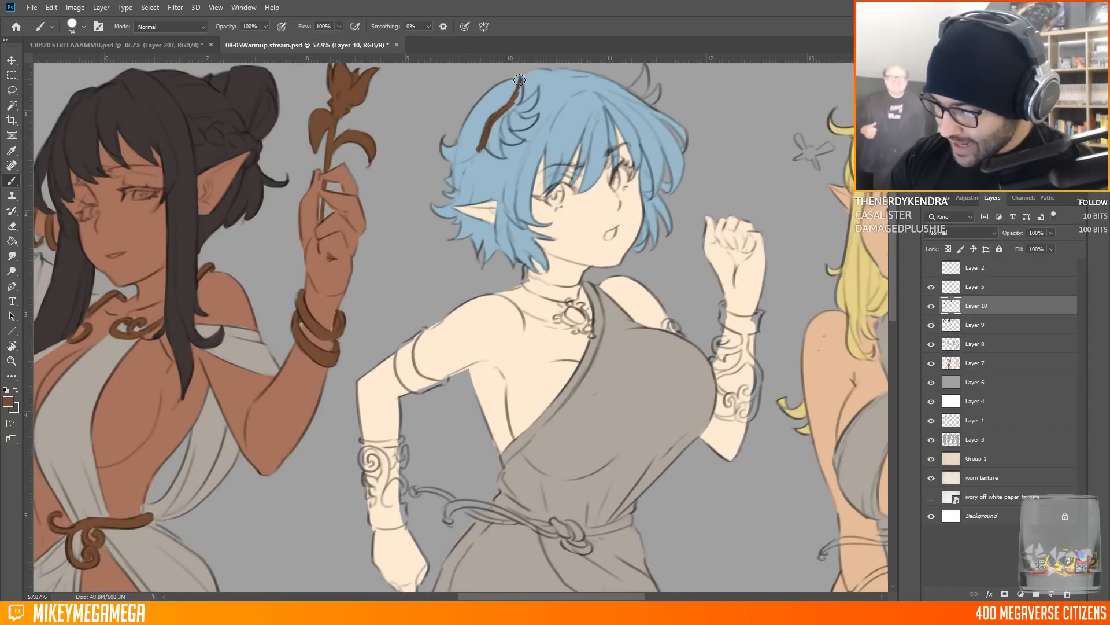
pyautogui.moveTo(534, 94)
pyautogui.mouseDown()
pyautogui.moveTo(512, 124)
pyautogui.moveTo(526, 125)
pyautogui.mouseUp()
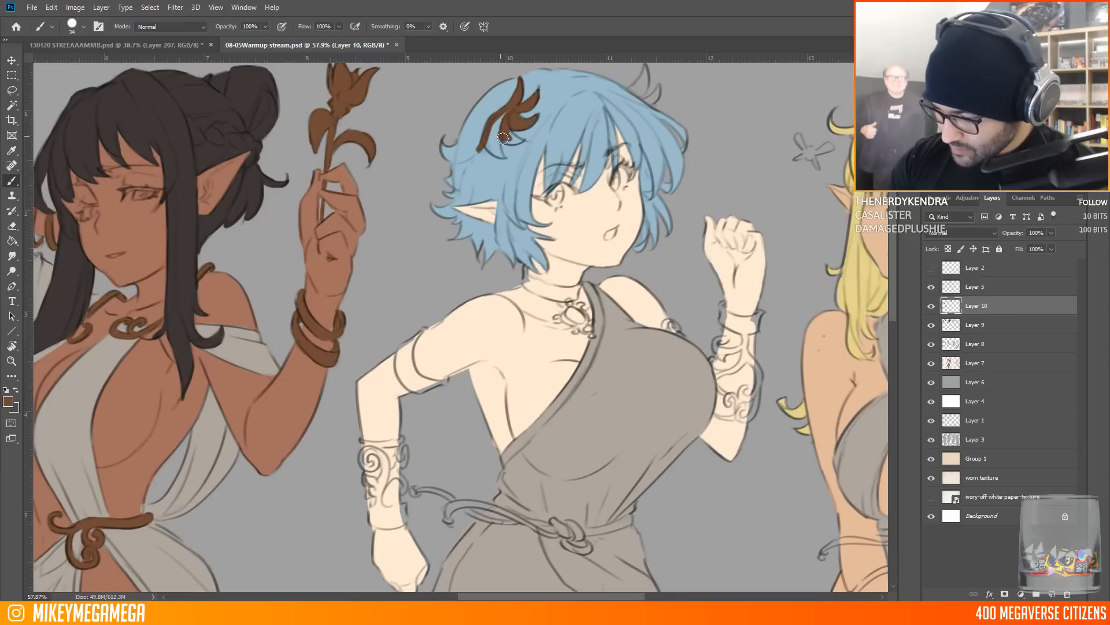
pyautogui.moveTo(632, 90); pyautogui.dragTo(654, 98)
# Paint the third elf's necklace pendant and the wide band on her bent upper arm in brown
pyautogui.scroll(-14, 620, 225)
pyautogui.scroll(5, 619, 225)
pyautogui.scroll(4, 619, 225)
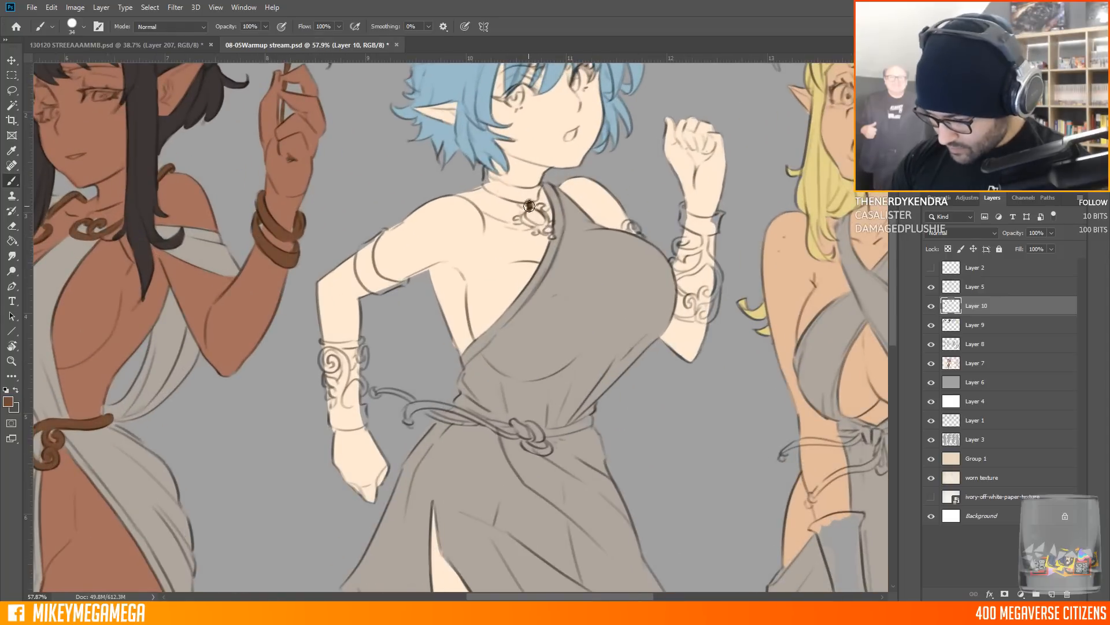
pyautogui.moveTo(359, 247); pyautogui.dragTo(379, 282)
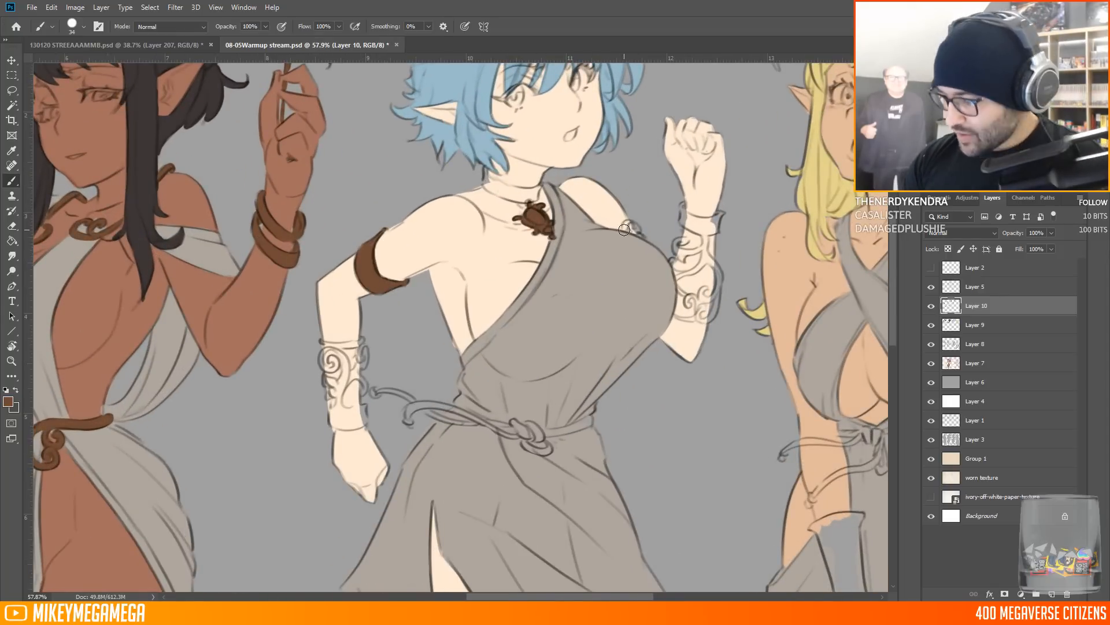
# Paint the third elf's far armband and the scrolled bracers on both her forearms in brown
pyautogui.moveTo(359, 344)
pyautogui.mouseDown()
pyautogui.moveTo(349, 427)
pyautogui.moveTo(354, 415)
pyautogui.moveTo(330, 395)
pyautogui.moveTo(329, 379)
pyautogui.moveTo(342, 376)
pyautogui.moveTo(328, 354)
pyautogui.mouseUp()
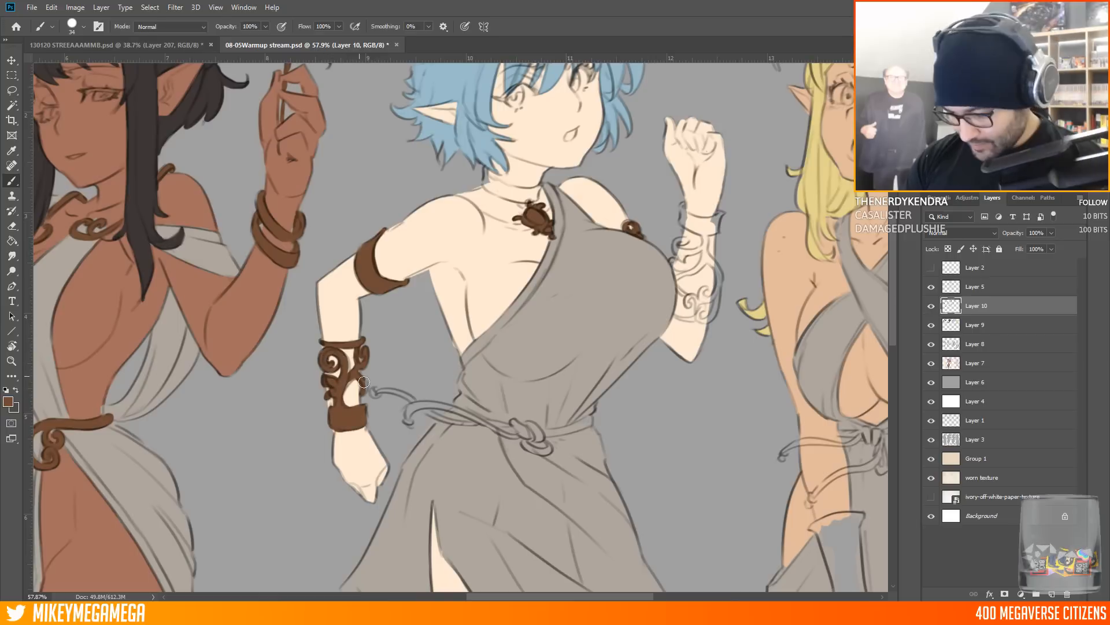
pyautogui.moveTo(681, 206)
pyautogui.mouseDown()
pyautogui.moveTo(700, 227)
pyautogui.moveTo(720, 214)
pyautogui.mouseUp()
pyautogui.moveTo(681, 266)
pyautogui.mouseDown()
pyautogui.moveTo(677, 243)
pyautogui.moveTo(682, 255)
pyautogui.moveTo(711, 229)
pyautogui.moveTo(704, 289)
pyautogui.mouseUp()
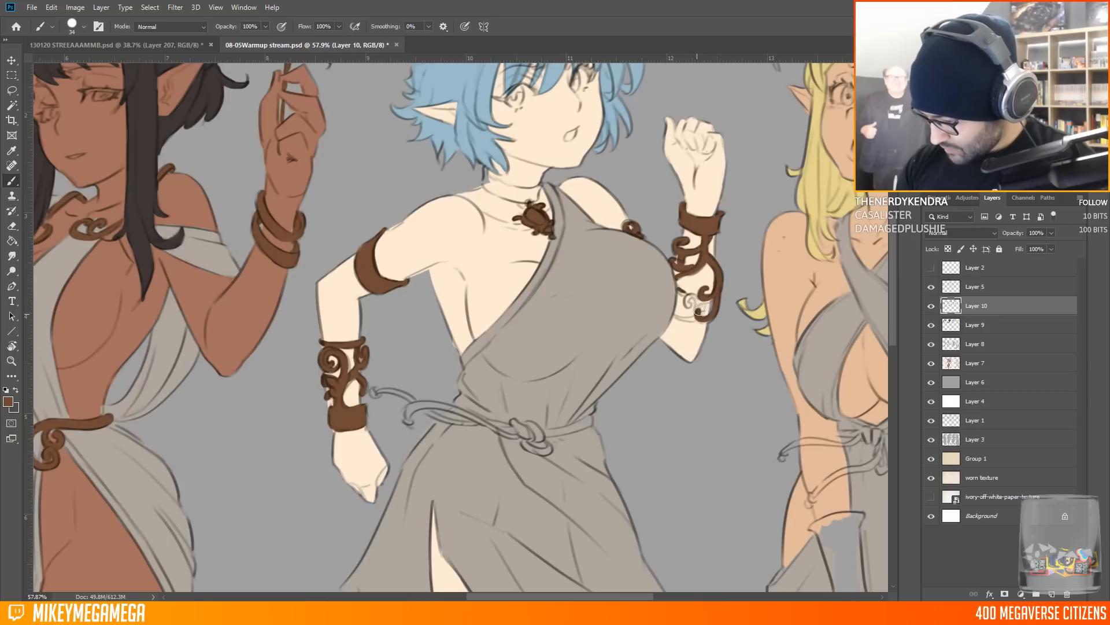
# Paint the trim along the third elf's diagonal neckline in brown
pyautogui.scroll(-2, 609, 251)
pyautogui.scroll(2, 578, 231)
pyautogui.moveTo(434, 312)
pyautogui.mouseDown()
pyautogui.moveTo(498, 239)
pyautogui.moveTo(524, 188)
pyautogui.mouseUp()
pyautogui.moveTo(517, 138); pyautogui.dragTo(527, 194)
# Paint the hem band of the third elf's dress in brown on both sides of the slit
pyautogui.scroll(-3, 528, 165)
pyautogui.moveTo(318, 373)
pyautogui.mouseDown()
pyautogui.moveTo(347, 422)
pyautogui.moveTo(370, 413)
pyautogui.mouseUp()
pyautogui.hotkey('ctrl', '0')
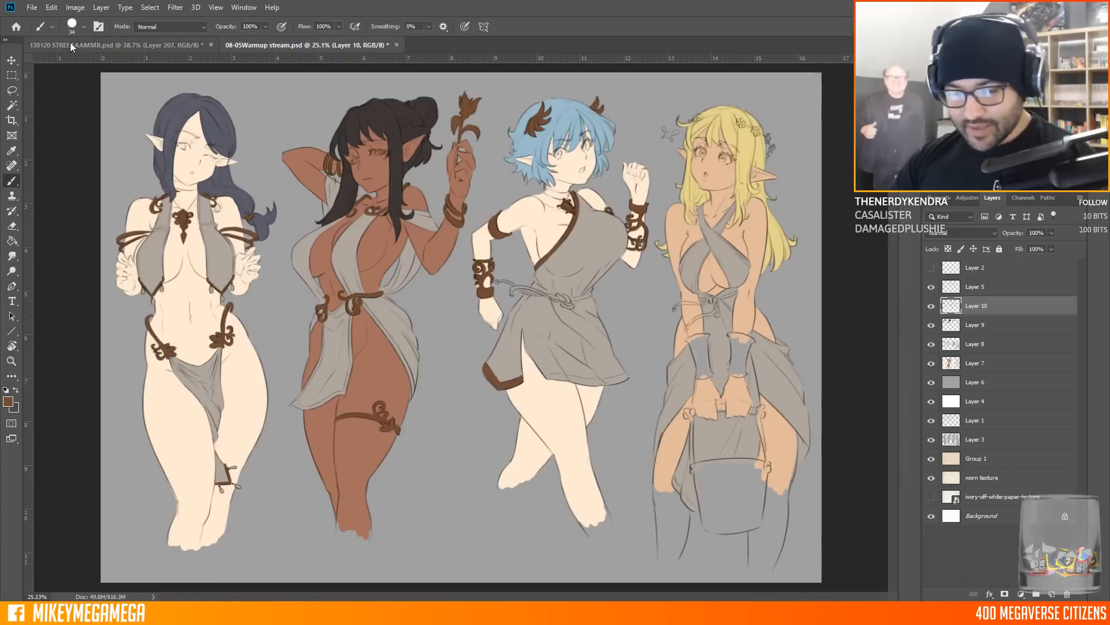
pyautogui.click(145, 45)
pyautogui.click(307, 45)
pyautogui.scroll(5, 590, 407)
pyautogui.moveTo(472, 331); pyautogui.dragTo(619, 337)
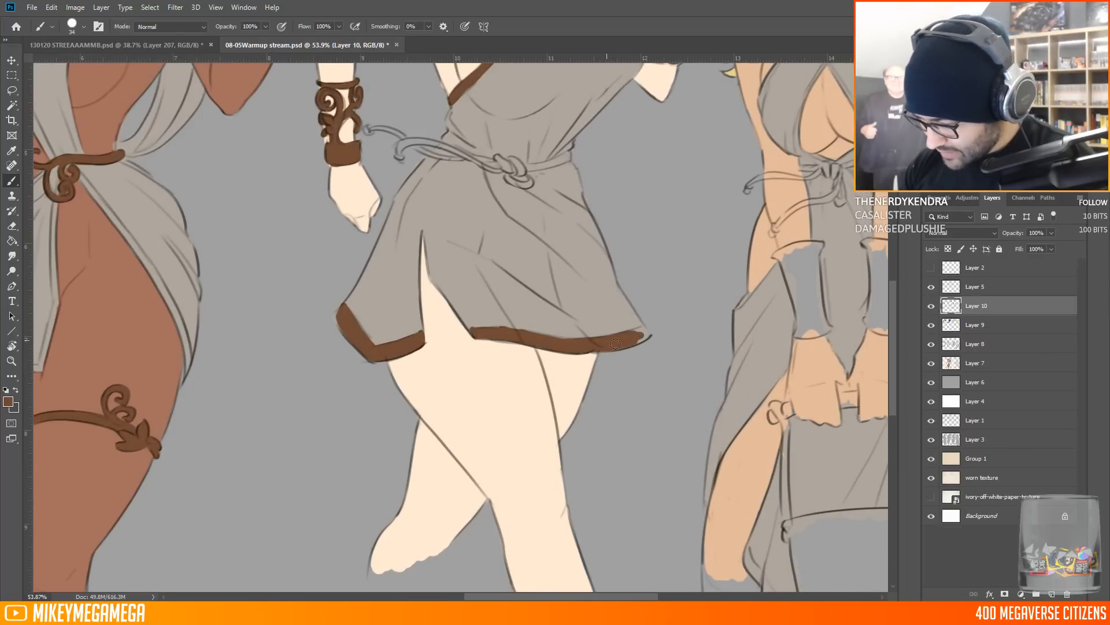
pyautogui.hotkey('ctrl', '0')
# Paint the edge trim of the fourth elf's crossed top in brown
pyautogui.scroll(5, 532, 408)
pyautogui.moveTo(465, 368); pyautogui.dragTo(502, 244)
pyautogui.moveTo(512, 172); pyautogui.dragTo(581, 94)
pyautogui.moveTo(407, 307)
pyautogui.mouseDown()
pyautogui.moveTo(411, 284)
pyautogui.moveTo(483, 203)
pyautogui.mouseUp()
pyautogui.moveTo(465, 108)
pyautogui.mouseDown()
pyautogui.moveTo(504, 236)
pyautogui.moveTo(562, 357)
pyautogui.mouseUp()
pyautogui.moveTo(480, 100)
pyautogui.mouseDown()
pyautogui.moveTo(514, 175)
pyautogui.moveTo(622, 274)
pyautogui.mouseUp()
# Paint the fourth elf's two wide wrist bracers in brown
pyautogui.hotkey('ctrl', '0')
pyautogui.scroll(5, 776, 382)
pyautogui.moveTo(552, 261)
pyautogui.mouseDown()
pyautogui.moveTo(587, 254)
pyautogui.moveTo(616, 365)
pyautogui.moveTo(599, 295)
pyautogui.moveTo(606, 252)
pyautogui.moveTo(734, 260)
pyautogui.moveTo(723, 295)
pyautogui.moveTo(678, 334)
pyautogui.moveTo(700, 364)
pyautogui.moveTo(717, 330)
pyautogui.mouseUp()
pyautogui.hotkey('ctrl', '0')
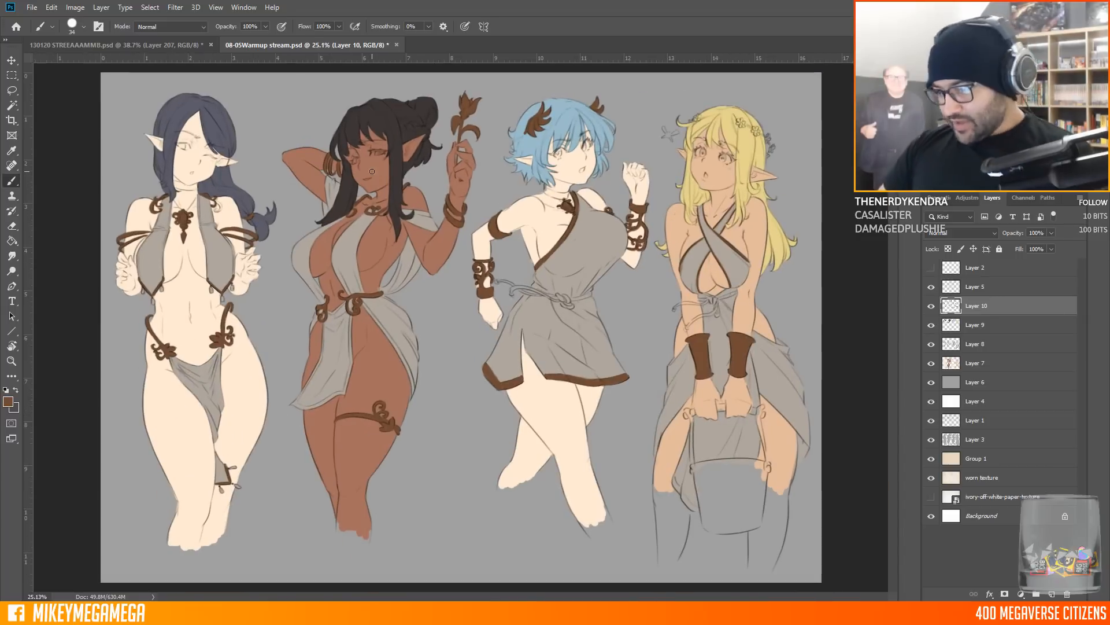
# Flip the whole canvas horizontally
pyautogui.click(75, 7)
pyautogui.moveTo(93, 113)
pyautogui.click(228, 157)
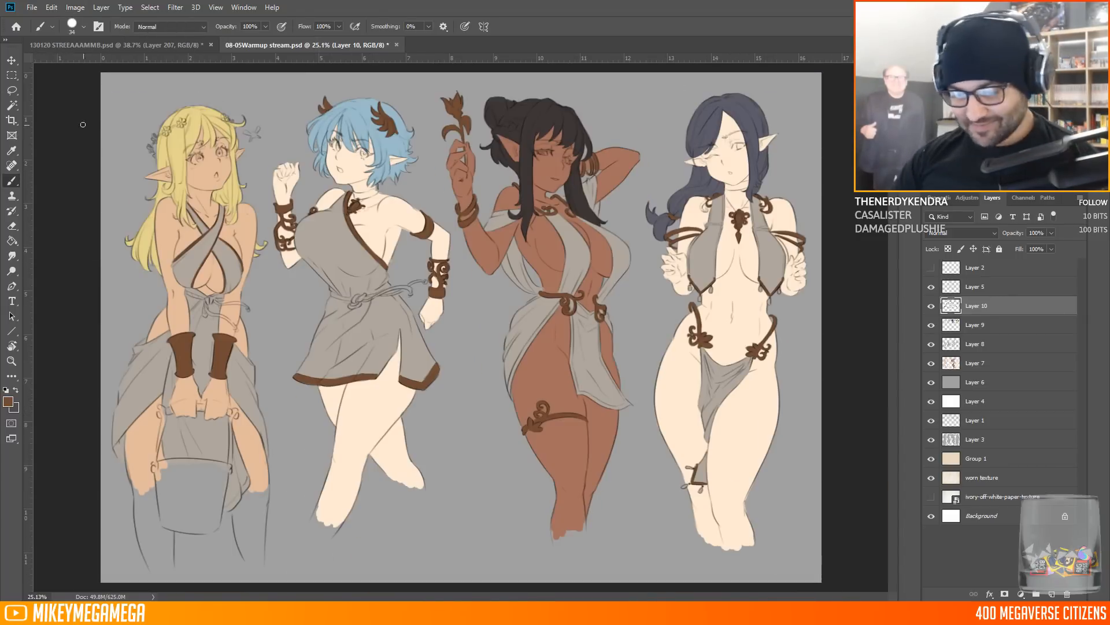
# Add a new layer directly above the skin colour layer, Layer 7, and choose a different brush preset
pyautogui.scroll(3, 151, 183)
pyautogui.click(977, 363)
pyautogui.click(1051, 594)
pyautogui.click(83, 27)
pyautogui.click(62, 522)
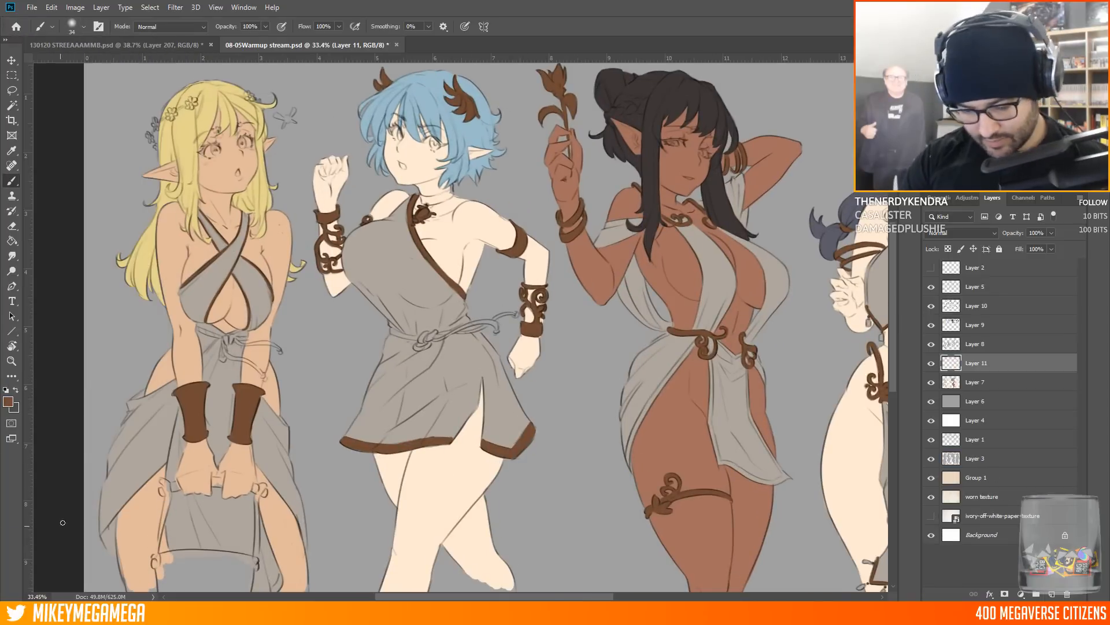
# Paint shadows under the blonde elf's fringe in a darker reddish skin tone with a size 12 brush
pyautogui.scroll(3, 115, 132)
pyautogui.keyDown('alt'); pyautogui.click(266, 232); pyautogui.keyUp('alt')
pyautogui.click(8, 402)
pyautogui.moveTo(840, 391); pyautogui.dragTo(840, 394)
pyautogui.click(735, 278)
pyautogui.click(745, 282)
pyautogui.press('Return')
pyautogui.scroll(4, 348, 211)
pyautogui.moveTo(232, 87)
pyautogui.mouseDown()
pyautogui.moveTo(231, 139)
pyautogui.moveTo(437, 141)
pyautogui.mouseUp()
pyautogui.rightClick(435, 140)
pyautogui.write('12')
pyautogui.press('Return')
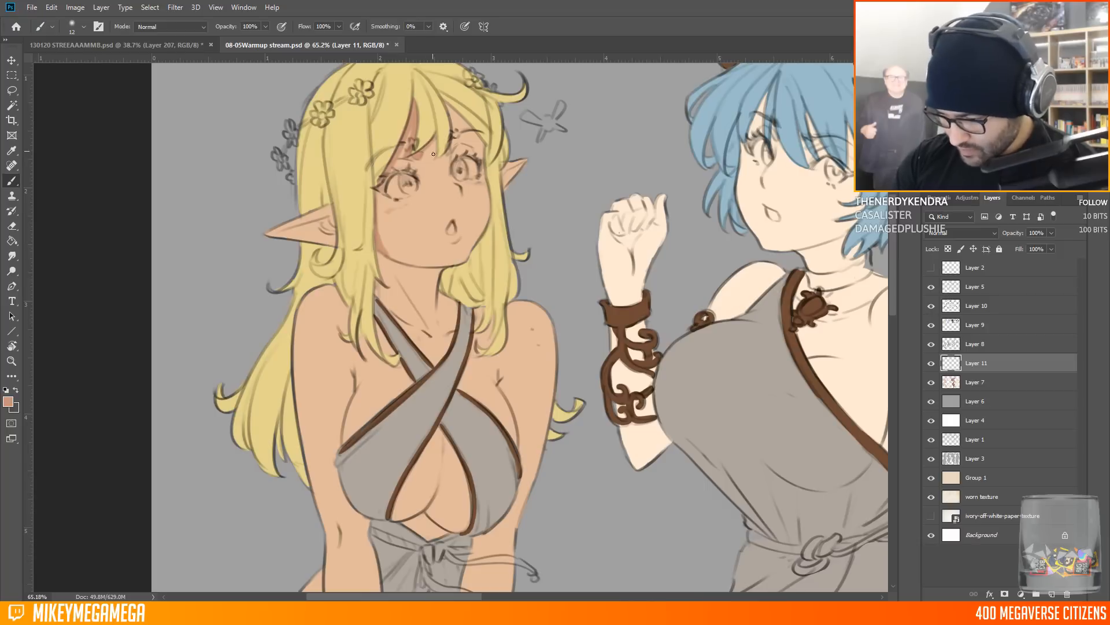
pyautogui.moveTo(434, 154); pyautogui.dragTo(438, 159)
pyautogui.moveTo(450, 105); pyautogui.dragTo(482, 143)
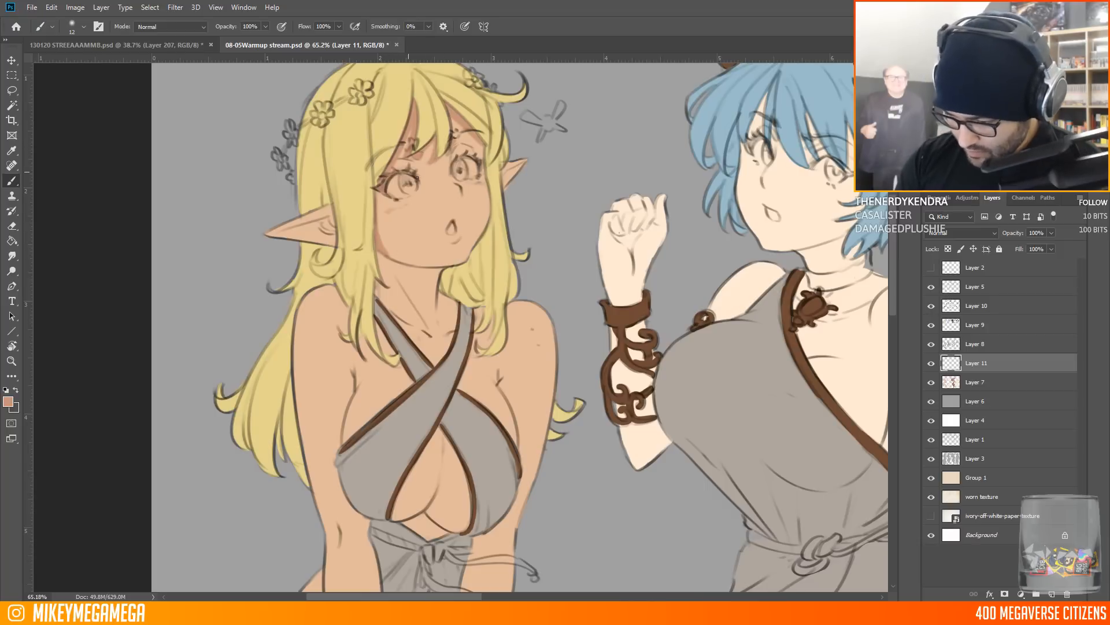
# Paint skin shadows inside the blonde elf's ear and on her neck below the jaw
pyautogui.moveTo(337, 235); pyautogui.dragTo(323, 219)
pyautogui.moveTo(332, 207); pyautogui.dragTo(335, 233)
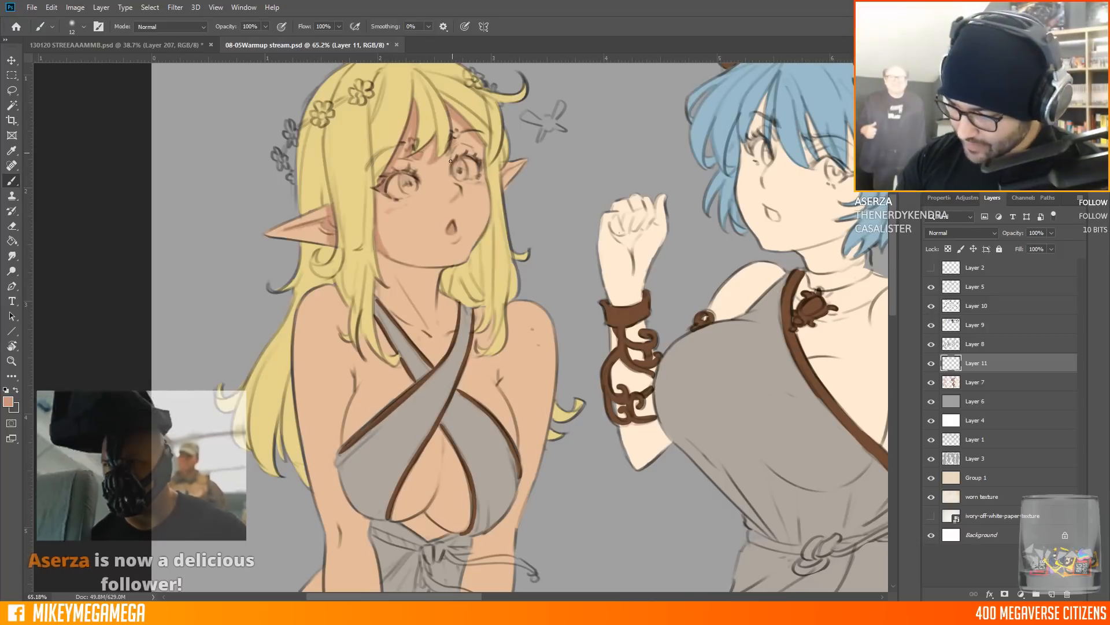
pyautogui.moveTo(381, 260)
pyautogui.mouseDown()
pyautogui.moveTo(425, 302)
pyautogui.moveTo(414, 276)
pyautogui.moveTo(406, 271)
pyautogui.moveTo(428, 304)
pyautogui.moveTo(435, 292)
pyautogui.moveTo(419, 271)
pyautogui.mouseUp()
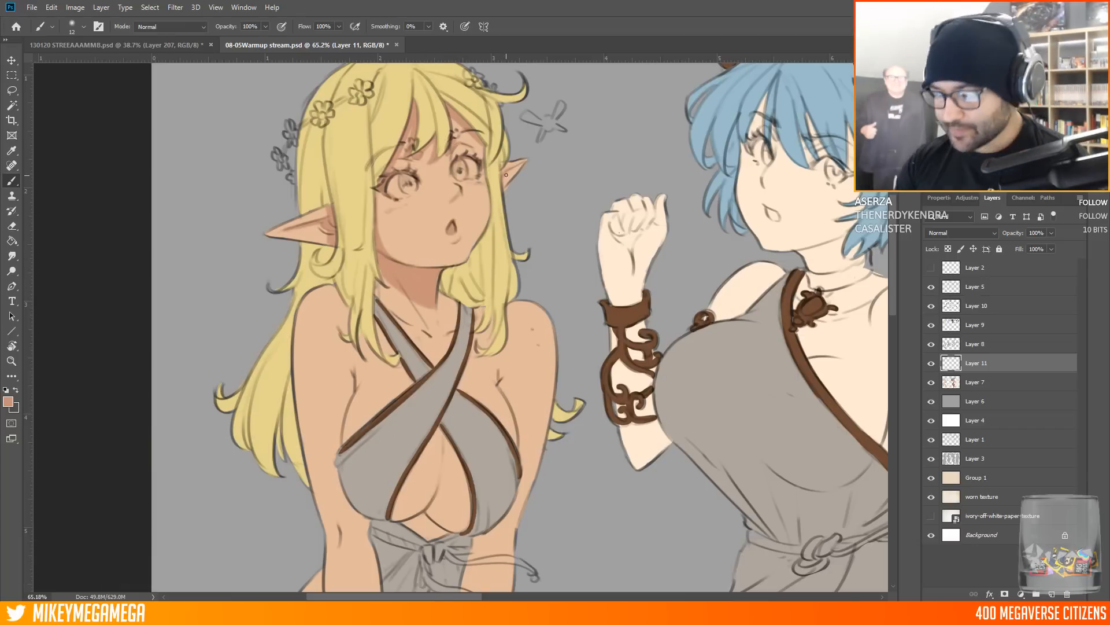
# Paint skin shadows on the blonde elf's shoulder, around her collarbones and beside her top
pyautogui.scroll(-3, 518, 181)
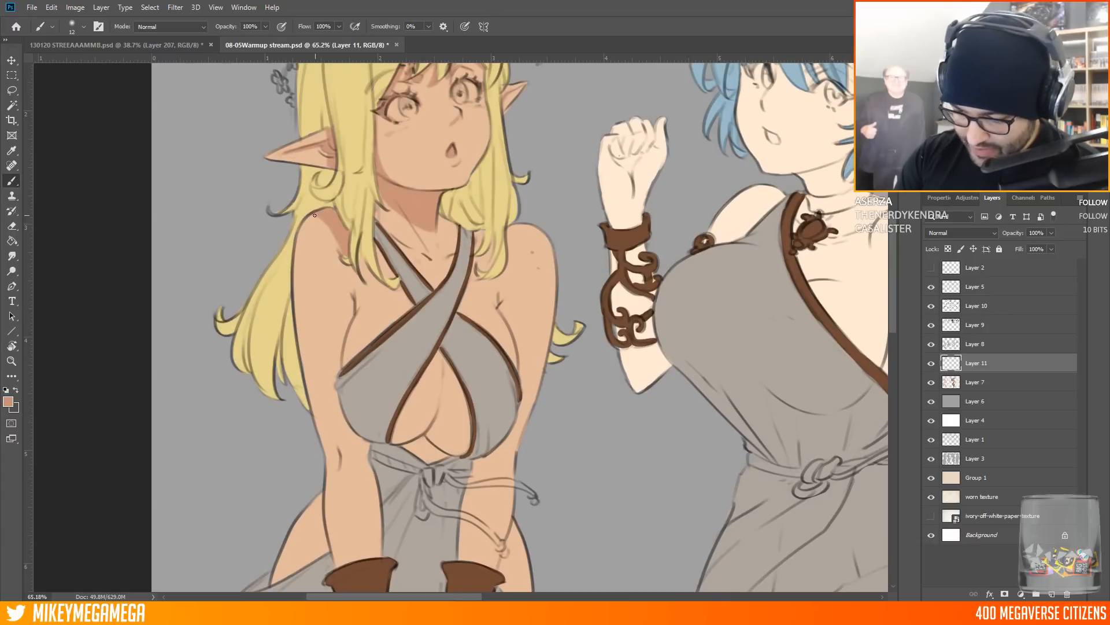
pyautogui.moveTo(366, 271); pyautogui.dragTo(387, 288)
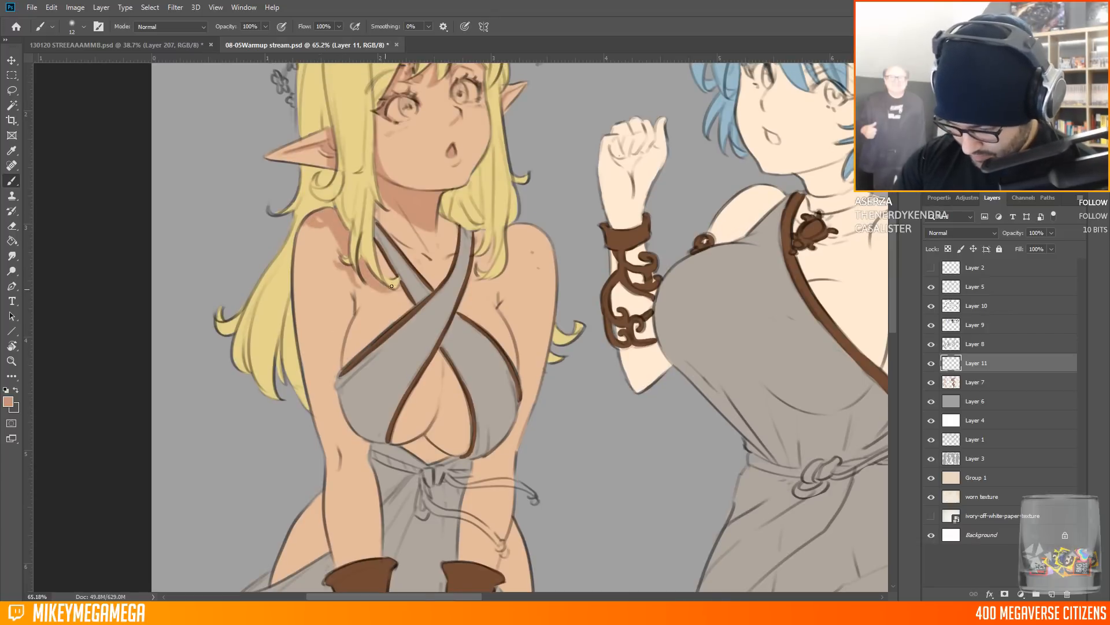
pyautogui.moveTo(377, 244)
pyautogui.mouseDown()
pyautogui.moveTo(415, 306)
pyautogui.moveTo(343, 342)
pyautogui.moveTo(339, 437)
pyautogui.moveTo(368, 457)
pyautogui.mouseUp()
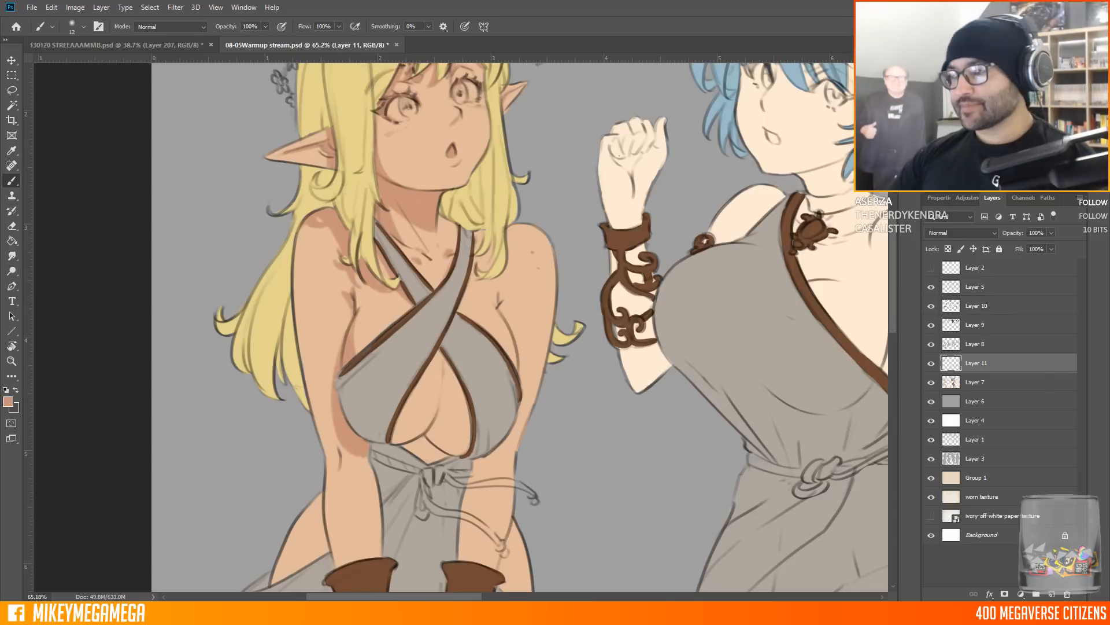
# Paint skin shadows along the blonde elf's outer arm and beneath her bust
pyautogui.scroll(-3, 238, 111)
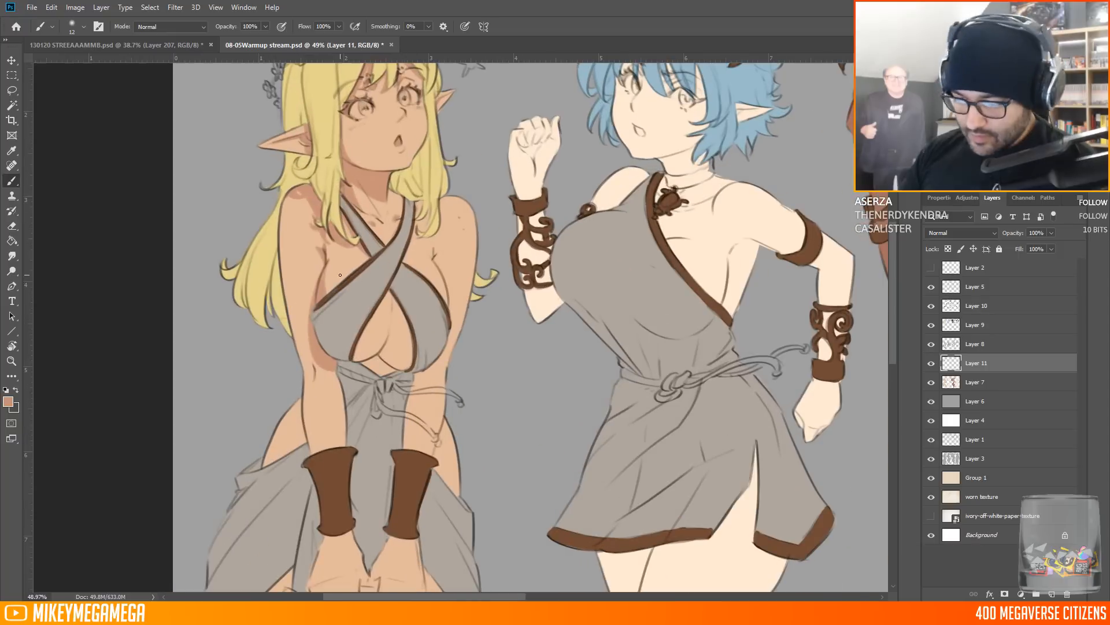
pyautogui.moveTo(283, 245); pyautogui.dragTo(291, 205)
pyautogui.moveTo(294, 331)
pyautogui.mouseDown()
pyautogui.moveTo(282, 271)
pyautogui.moveTo(281, 197)
pyautogui.mouseUp()
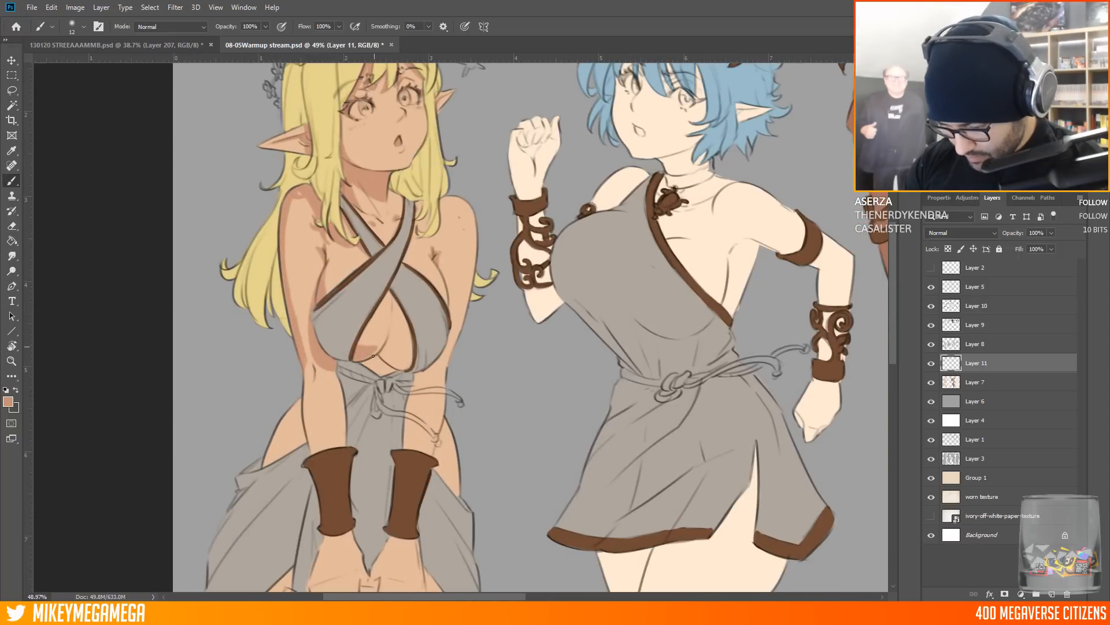
pyautogui.moveTo(366, 354); pyautogui.dragTo(394, 370)
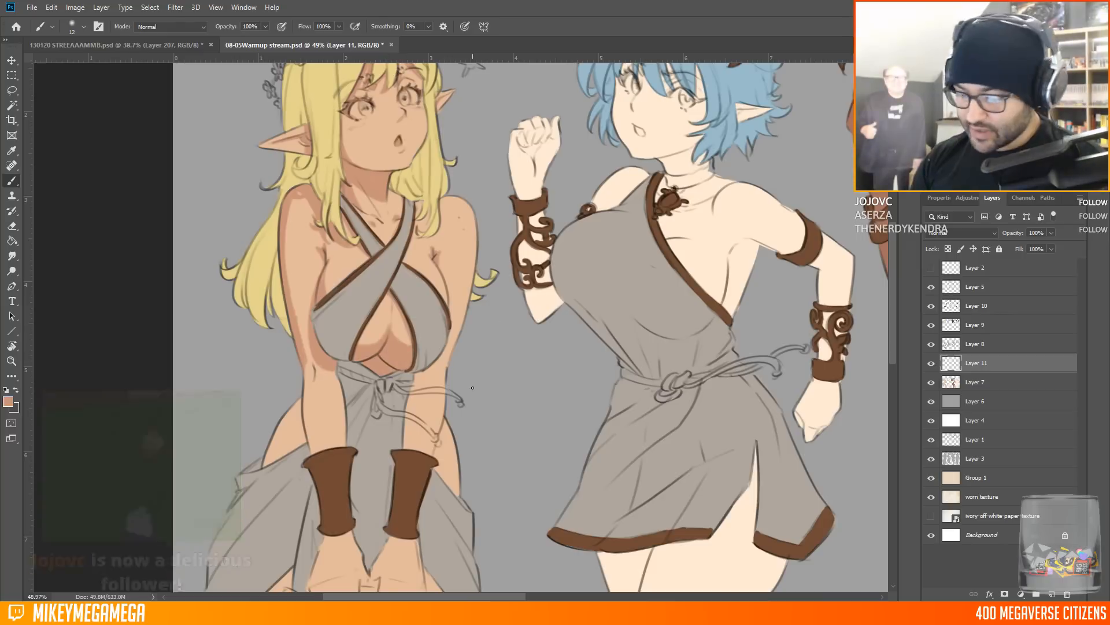
# Paint skin shadows on the blonde elf's hip, elbow and other forearm
pyautogui.moveTo(268, 458)
pyautogui.mouseDown()
pyautogui.moveTo(300, 385)
pyautogui.moveTo(302, 443)
pyautogui.mouseUp()
pyautogui.moveTo(306, 355); pyautogui.dragTo(309, 378)
pyautogui.moveTo(420, 383); pyautogui.dragTo(405, 448)
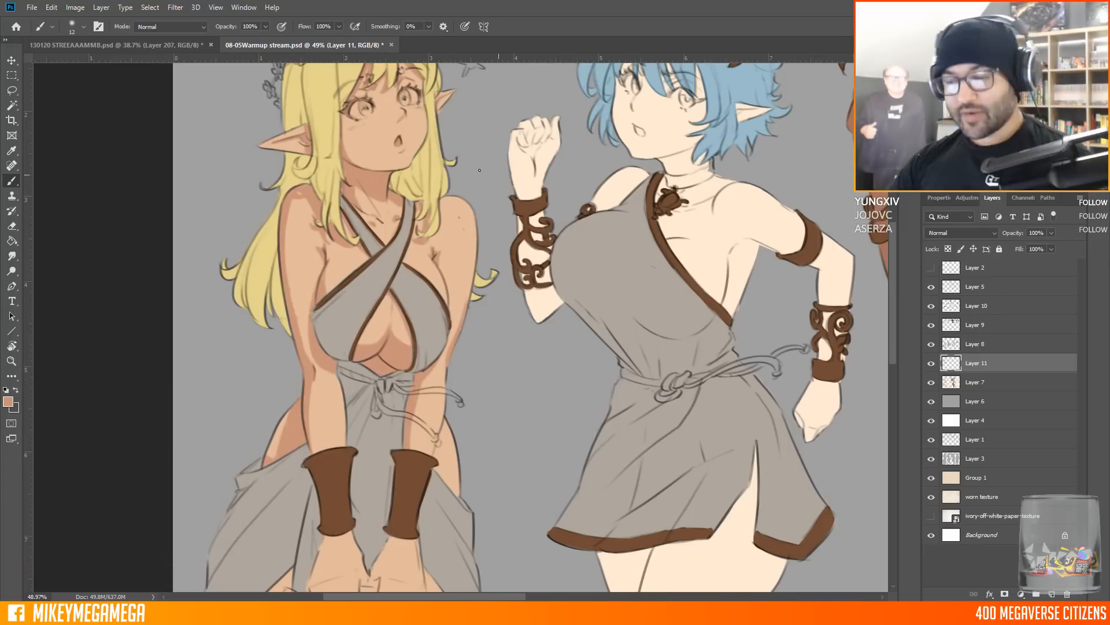
# Paint skin shadows on the blonde elf's thighs along the edges of her skirt
pyautogui.scroll(1, 482, 174)
pyautogui.moveTo(370, 408); pyautogui.dragTo(305, 231)
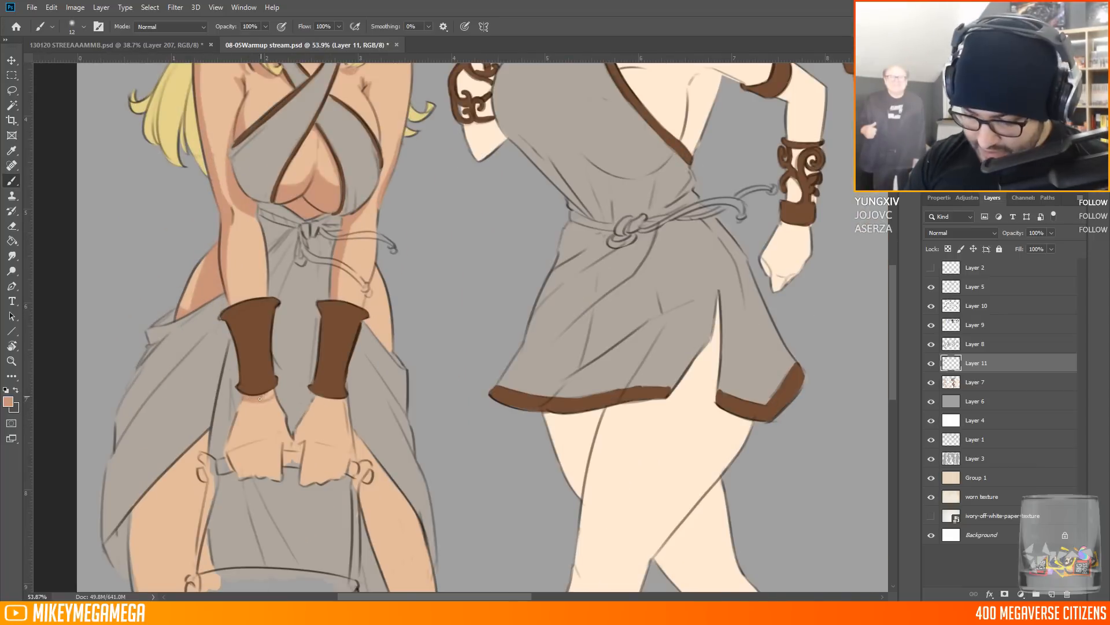
pyautogui.scroll(-3, 369, 325)
pyautogui.moveTo(145, 368)
pyautogui.mouseDown()
pyautogui.moveTo(179, 334)
pyautogui.moveTo(204, 396)
pyautogui.mouseUp()
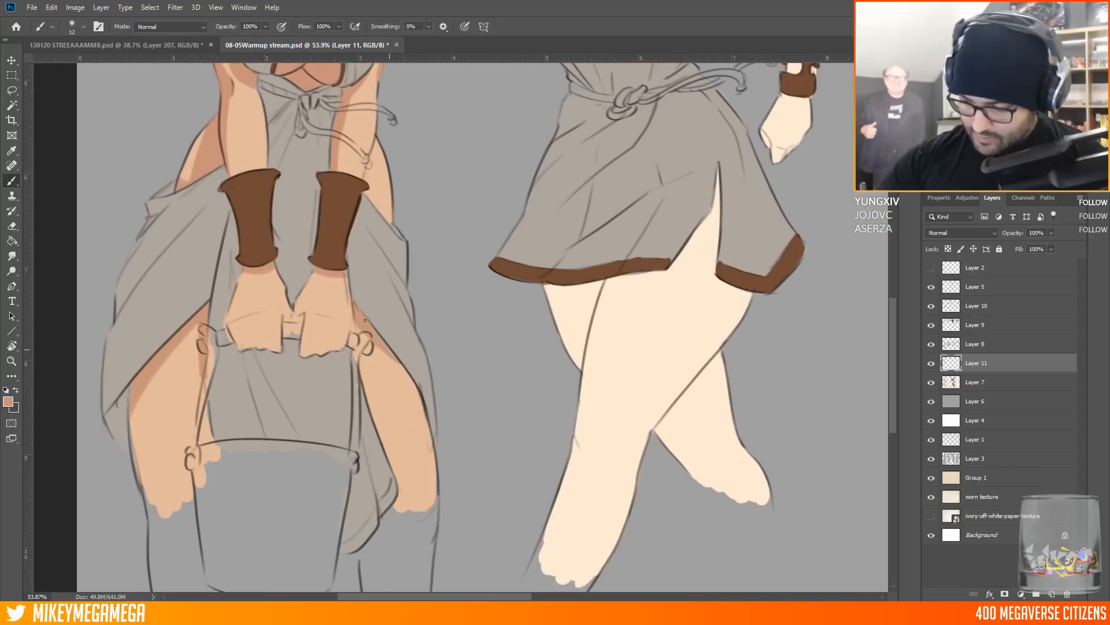
pyautogui.moveTo(362, 318); pyautogui.dragTo(409, 379)
pyautogui.scroll(-2, 371, 370)
pyautogui.moveTo(347, 202); pyautogui.dragTo(376, 491)
# Set the brush opacity to 51% and blend soft shading over the blonde elf's face, ears, arms and legs with a larger brush
pyautogui.scroll(3, 320, 300)
pyautogui.moveTo(265, 26); pyautogui.dragTo(239, 39)
pyautogui.moveTo(175, 314); pyautogui.dragTo(196, 491)
pyautogui.moveTo(263, 280); pyautogui.dragTo(293, 281)
pyautogui.moveTo(370, 151); pyautogui.dragTo(360, 167)
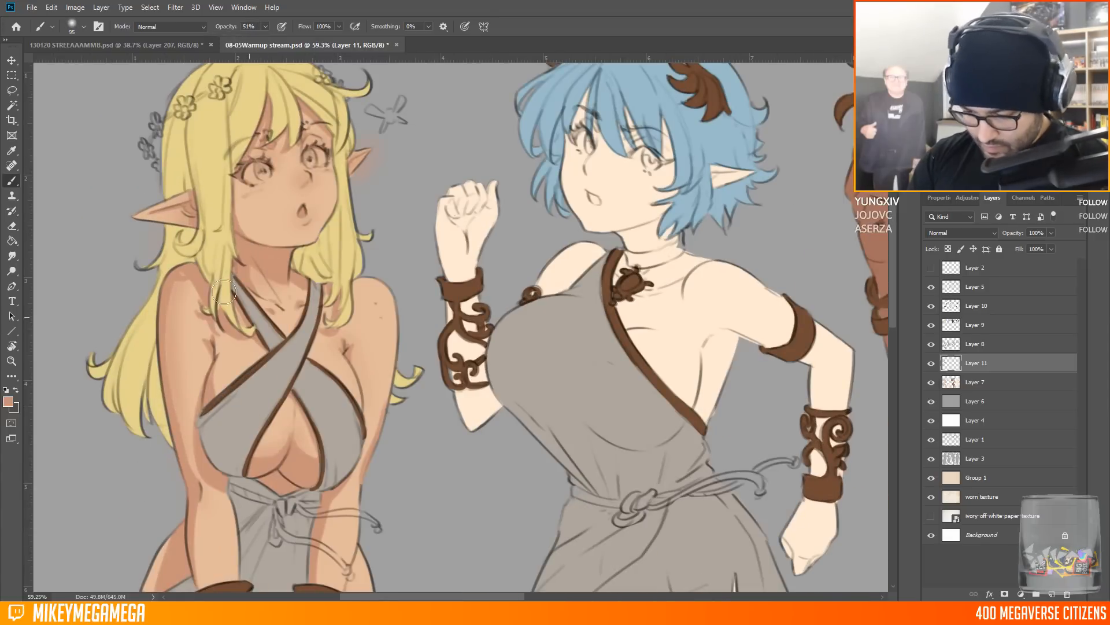
pyautogui.scroll(-4, 331, 293)
pyautogui.scroll(-6, 353, 231)
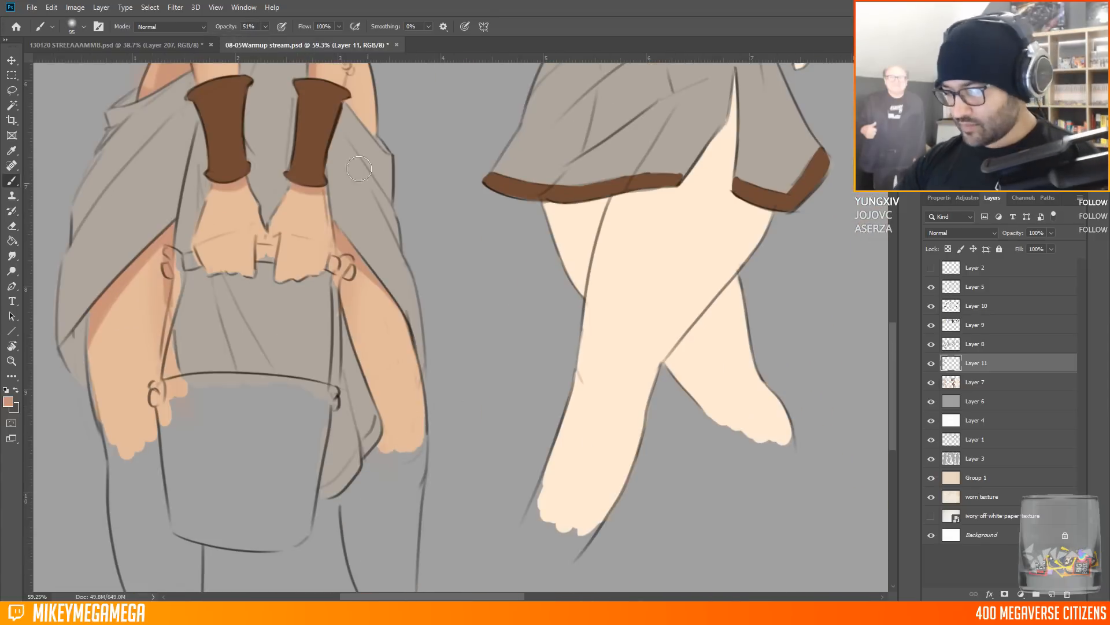
pyautogui.moveTo(360, 169); pyautogui.dragTo(373, 555)
pyautogui.scroll(-4, 324, 277)
pyautogui.scroll(1, 318, 242)
# Brush soft highlights onto the blonde elf's face, arms and hip in a light peach tone
pyautogui.keyDown('alt'); pyautogui.click(316, 215); pyautogui.keyUp('alt')
pyautogui.click(8, 401)
pyautogui.click(838, 389)
pyautogui.click(723, 256)
pyautogui.click(942, 248)
pyautogui.moveTo(280, 186); pyautogui.dragTo(325, 164)
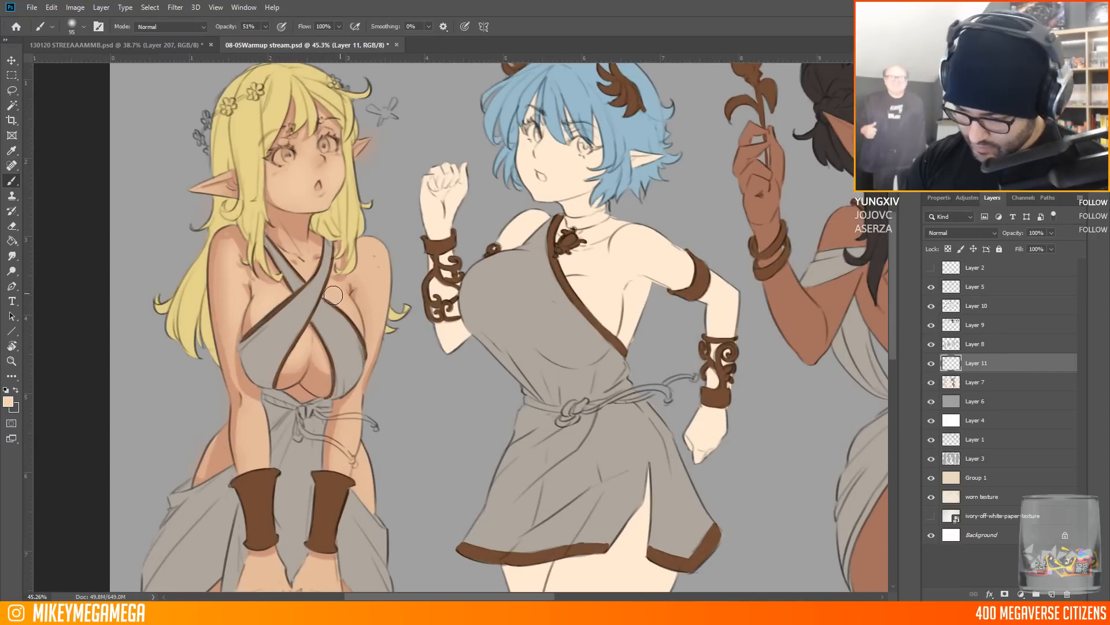
pyautogui.moveTo(245, 420); pyautogui.dragTo(247, 448)
pyautogui.moveTo(362, 475); pyautogui.dragTo(362, 490)
pyautogui.moveTo(216, 141); pyautogui.dragTo(183, 141)
# Paint the whites of the blonde elf's eyes
pyautogui.scroll(1, 183, 142)
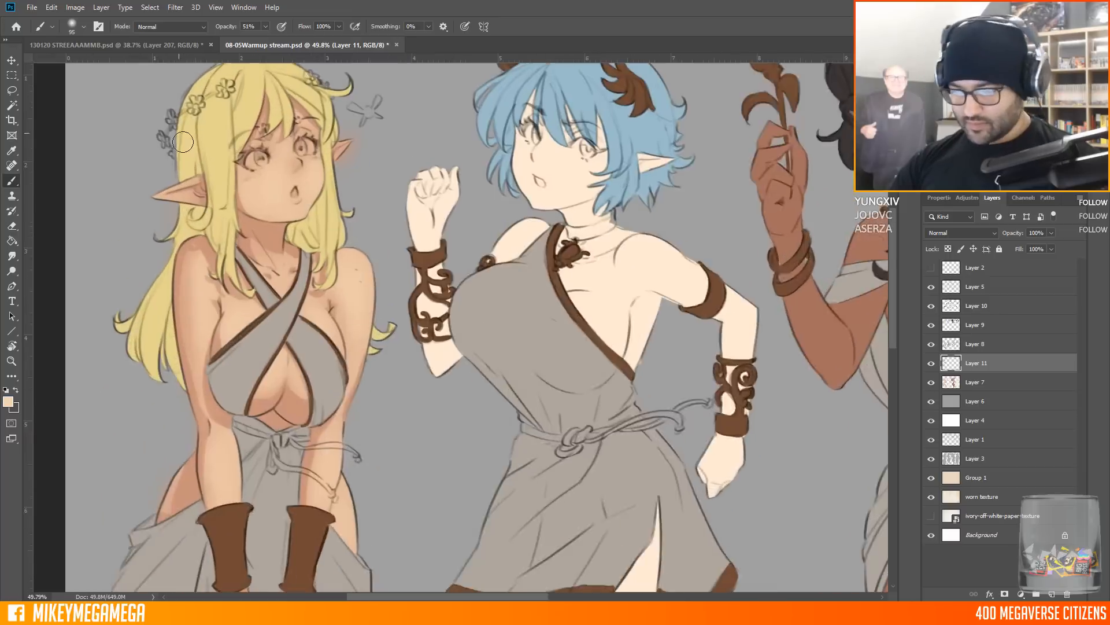
pyautogui.scroll(3, 217, 111)
pyautogui.click(8, 402)
pyautogui.click(703, 255)
pyautogui.click(942, 247)
pyautogui.moveTo(264, 176); pyautogui.dragTo(282, 171)
# Paint the blonde elf's irises in blue with a smaller, size 17 brush
pyautogui.click(8, 401)
pyautogui.click(838, 317)
pyautogui.click(726, 303)
pyautogui.click(942, 248)
pyautogui.rightClick(280, 175)
pyautogui.click(374, 159)
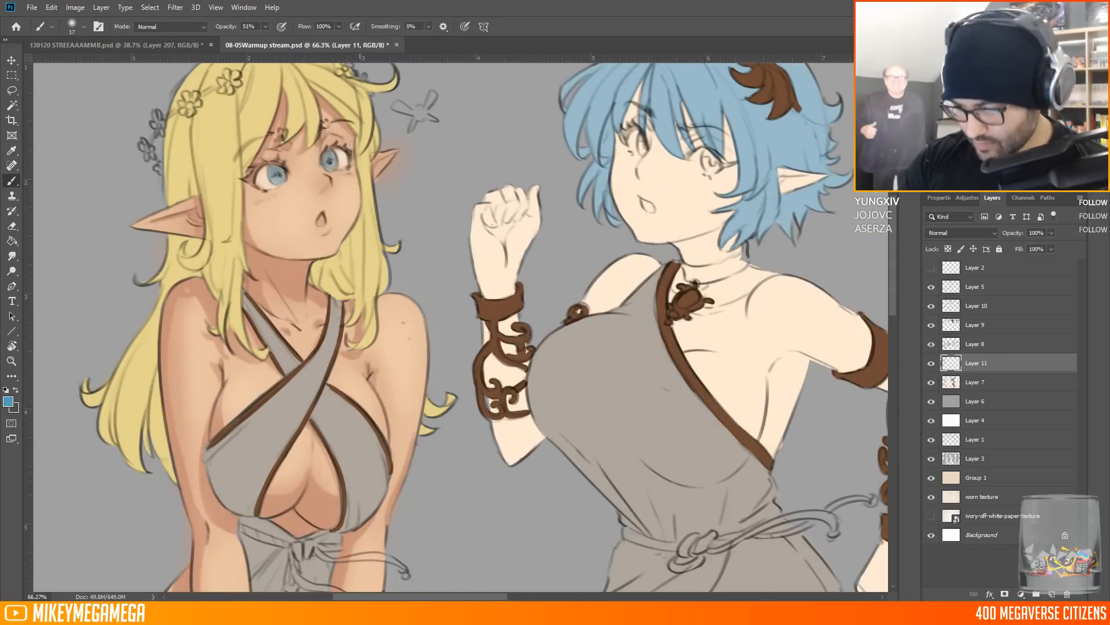
# Add a new layer above the clothing layer, Layer 8, and clip it to that layer
pyautogui.scroll(-10, 349, 145)
pyautogui.scroll(5, 76, 229)
pyautogui.click(995, 345)
pyautogui.click(1052, 594)
pyautogui.press('v')
pyautogui.rightClick(990, 345)
pyautogui.click(925, 344)
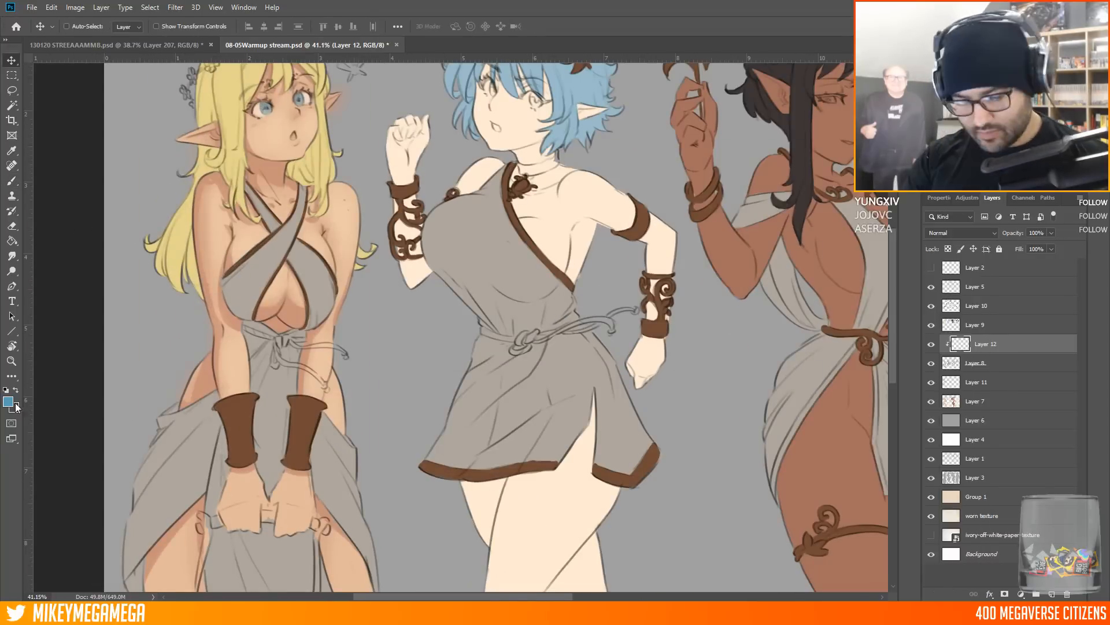
# Paint the blonde elf's crossed top in off-white with a large soft brush
pyautogui.click(8, 401)
pyautogui.click(838, 384)
pyautogui.click(695, 272)
pyautogui.click(943, 247)
pyautogui.press('b')
pyautogui.rightClick(294, 289)
pyautogui.click(410, 158)
pyautogui.moveTo(249, 284)
pyautogui.mouseDown()
pyautogui.moveTo(302, 284)
pyautogui.moveTo(278, 228)
pyautogui.moveTo(318, 268)
pyautogui.mouseUp()
pyautogui.moveTo(894, 253); pyautogui.dragTo(893, 306)
pyautogui.moveTo(341, 277)
pyautogui.mouseDown()
pyautogui.moveTo(356, 306)
pyautogui.moveTo(347, 272)
pyautogui.mouseUp()
# Paint the blonde elf's skirt in the same off-white
pyautogui.moveTo(231, 367); pyautogui.dragTo(281, 390)
pyautogui.moveTo(162, 347)
pyautogui.mouseDown()
pyautogui.moveTo(201, 250)
pyautogui.moveTo(170, 329)
pyautogui.mouseUp()
pyautogui.moveTo(273, 199); pyautogui.dragTo(274, 254)
pyautogui.moveTo(249, 388); pyautogui.dragTo(315, 463)
pyautogui.scroll(-5, 347, 333)
pyautogui.scroll(7, 119, 314)
# Add a new layer above Layer 9 and another one clipped to the brown accessory layer, Layer 10
pyautogui.click(994, 325)
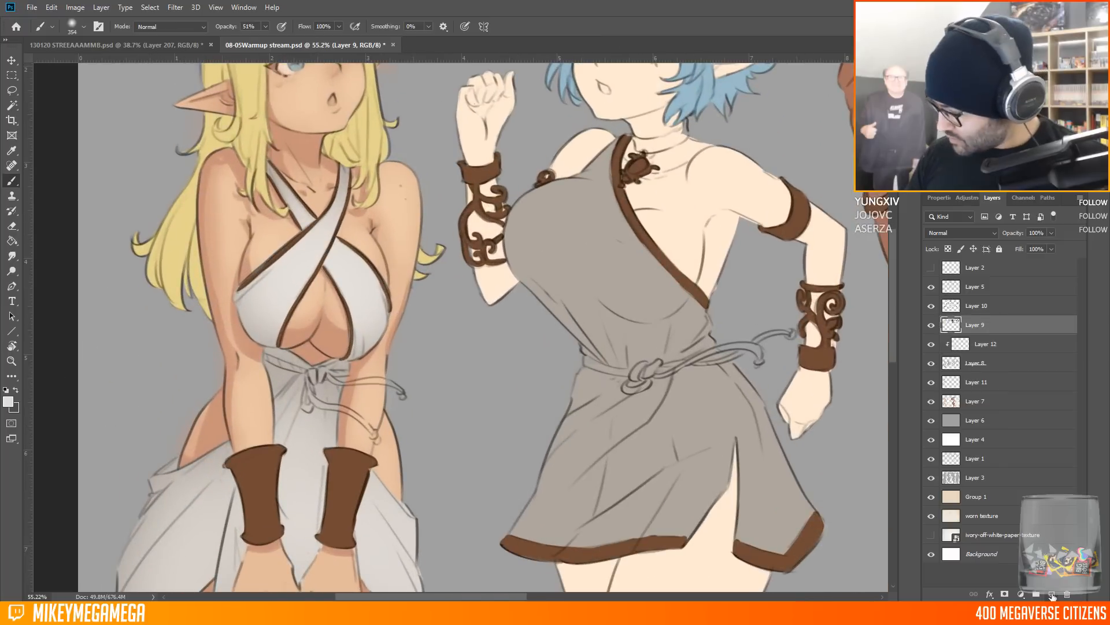
pyautogui.click(1051, 594)
pyautogui.click(999, 306)
pyautogui.click(1052, 594)
pyautogui.rightClick(999, 305)
pyautogui.click(908, 334)
# Recolour the blonde elf's top trim and wrist bracers in golden orange on the clipped layer
pyautogui.click(8, 401)
pyautogui.click(779, 260)
pyautogui.click(942, 247)
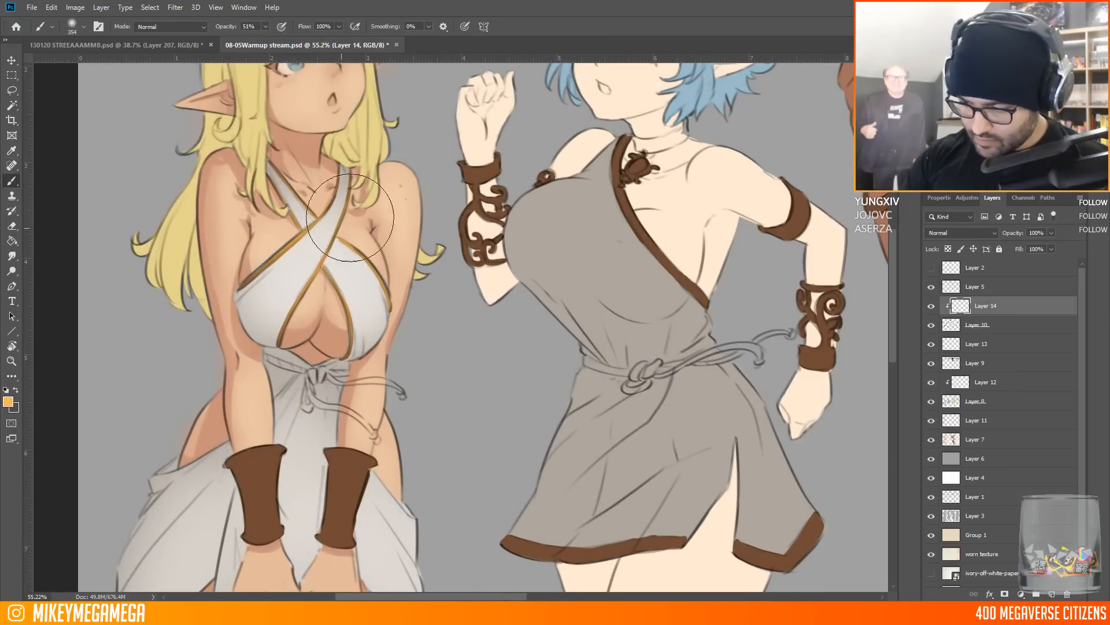
pyautogui.scroll(-5, 332, 208)
pyautogui.moveTo(347, 243); pyautogui.dragTo(347, 330)
pyautogui.moveTo(258, 243); pyautogui.dragTo(260, 330)
pyautogui.moveTo(347, 248); pyautogui.dragTo(255, 323)
# Shade the blonde elf's golden bracers with a reddish brown on the clipped layer
pyautogui.click(14, 405)
pyautogui.click(884, 247)
pyautogui.scroll(-4, 163, 354)
pyautogui.scroll(4, 124, 326)
pyautogui.click(8, 401)
pyautogui.click(838, 389)
pyautogui.click(762, 317)
pyautogui.click(942, 248)
pyautogui.moveTo(229, 340); pyautogui.dragTo(224, 345)
pyautogui.moveTo(286, 376); pyautogui.dragTo(278, 405)
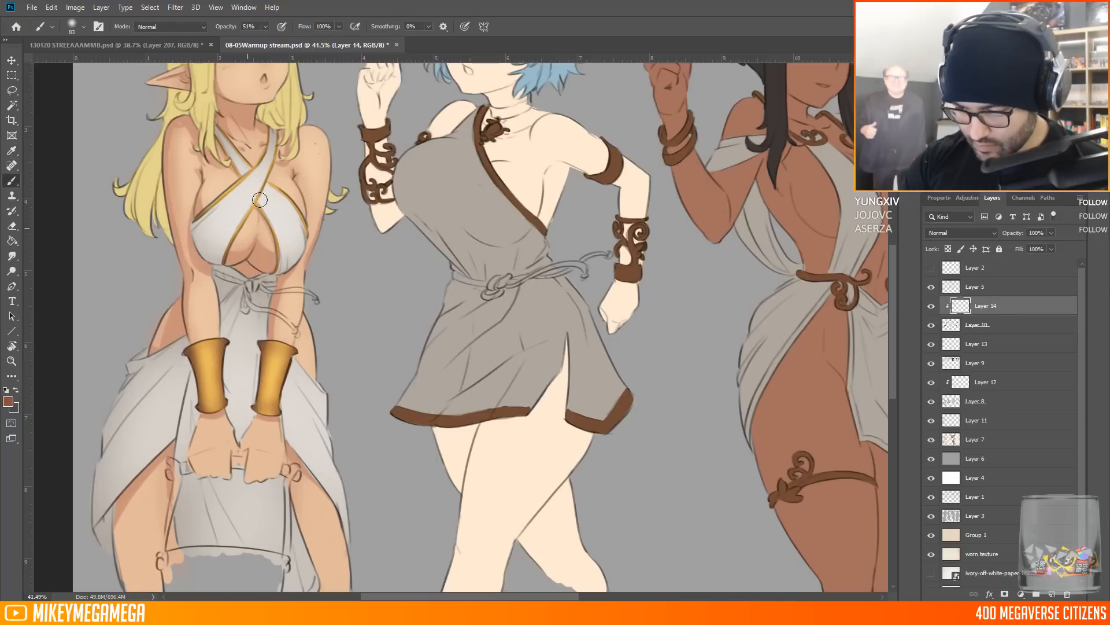
# Add a new layer above the clipped accessory layer and switch to a hard size 34 brush
pyautogui.scroll(-5, 346, 112)
pyautogui.scroll(6, 174, 289)
pyautogui.click(1052, 594)
pyautogui.rightClick(292, 126)
pyautogui.click(84, 27)
pyautogui.click(93, 119)
pyautogui.scroll(-6, 289, 260)
pyautogui.scroll(6, 173, 246)
pyautogui.press('0')
pyautogui.scroll(4, 173, 313)
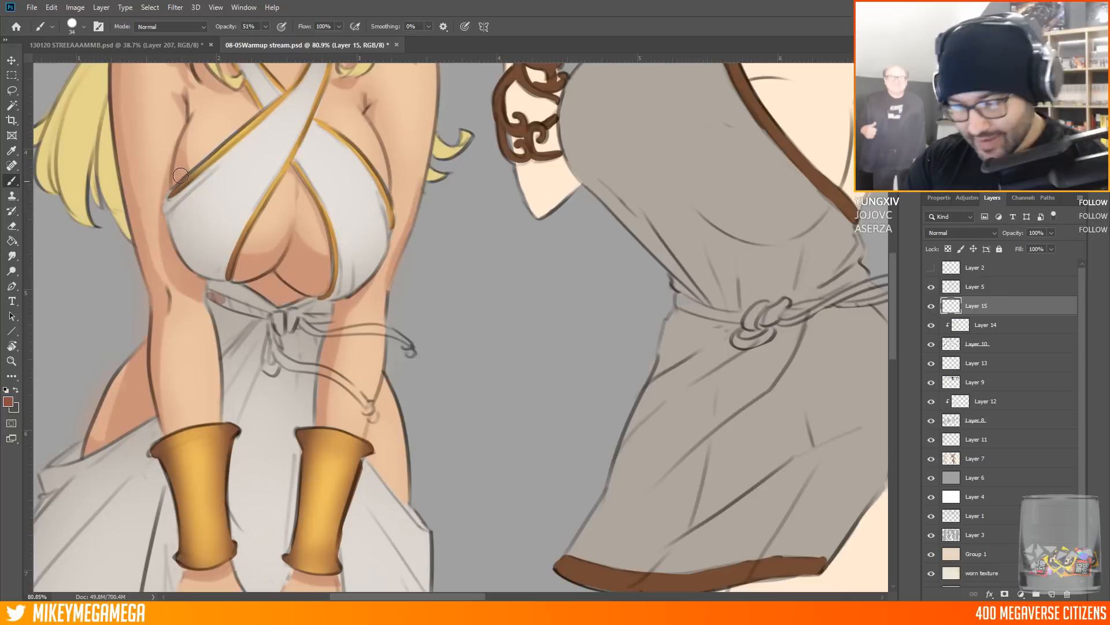
# Paint the blonde elf's waist cord and its hanging ends reddish brown on Layer 15
pyautogui.moveTo(216, 297); pyautogui.dragTo(279, 318)
pyautogui.moveTo(271, 373)
pyautogui.mouseDown()
pyautogui.moveTo(321, 367)
pyautogui.moveTo(372, 416)
pyautogui.mouseUp()
pyautogui.moveTo(297, 317)
pyautogui.mouseDown()
pyautogui.moveTo(375, 328)
pyautogui.moveTo(412, 351)
pyautogui.moveTo(406, 217)
pyautogui.mouseUp()
# Paint the visible parts of the bucket's handle grip around the blonde elf's hands reddish brown
pyautogui.scroll(-4, 463, 255)
pyautogui.scroll(5, 255, 450)
pyautogui.moveTo(224, 332); pyautogui.dragTo(240, 345)
pyautogui.moveTo(194, 348); pyautogui.dragTo(200, 361)
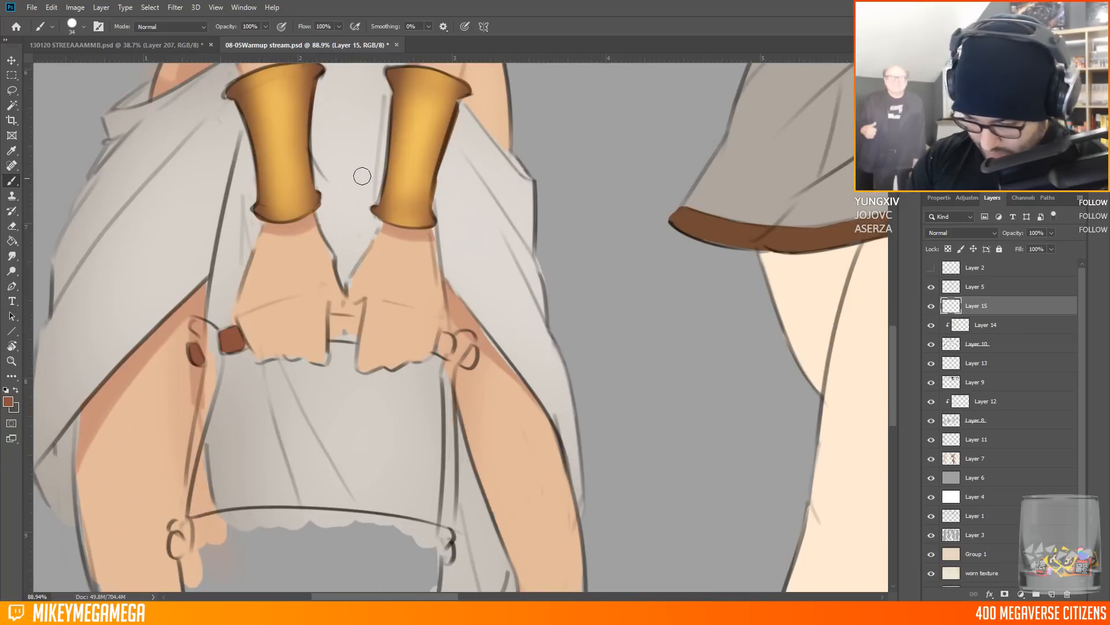
pyautogui.moveTo(330, 315); pyautogui.dragTo(358, 338)
pyautogui.moveTo(437, 329); pyautogui.dragTo(479, 367)
# Paint the bucket's side handles, rim and body dark brown on Layer 15
pyautogui.scroll(-5, 193, 440)
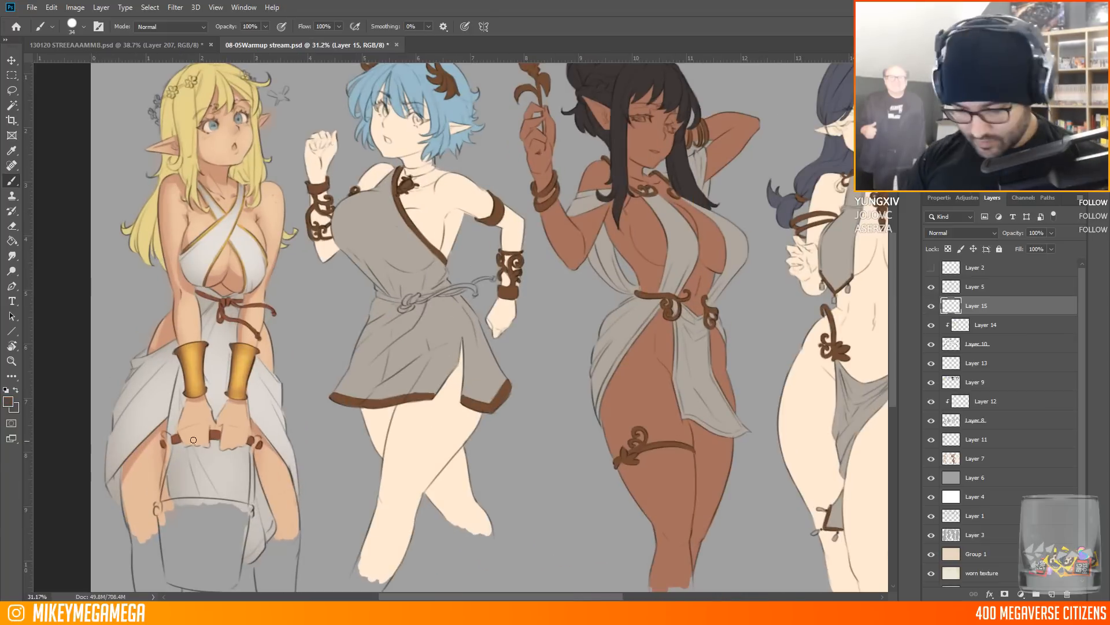
pyautogui.moveTo(257, 439); pyautogui.dragTo(250, 507)
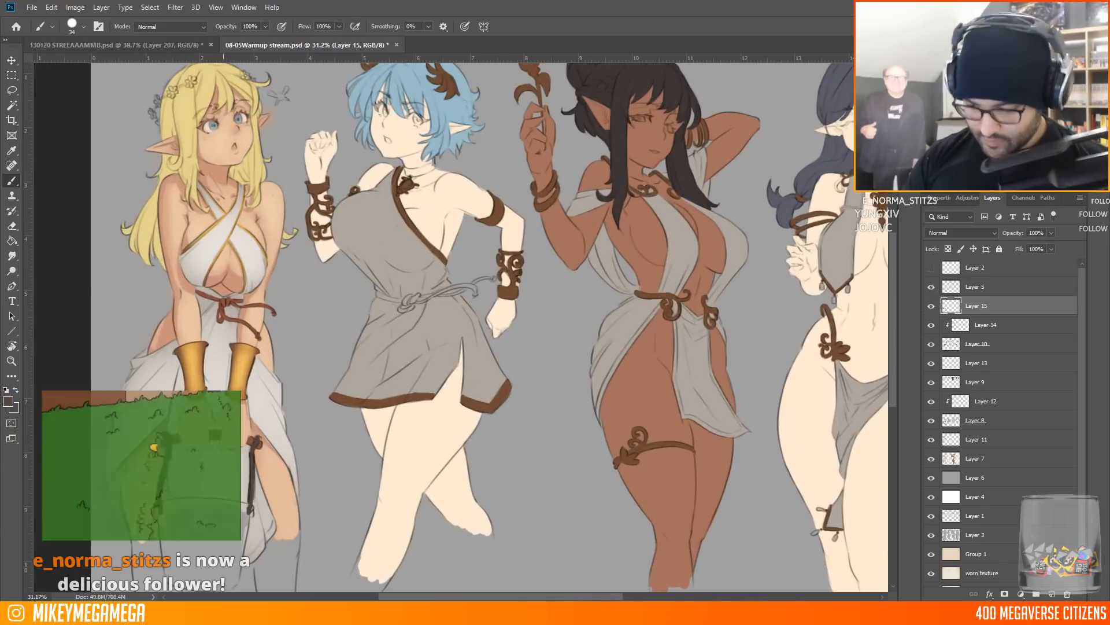
pyautogui.scroll(-3, 690, 382)
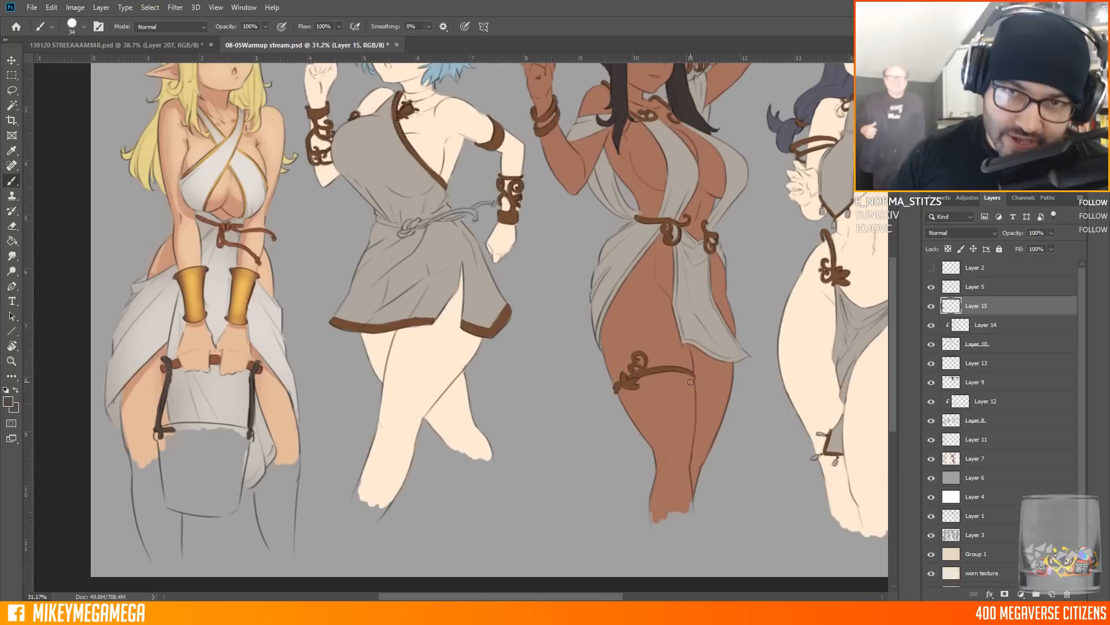
pyautogui.scroll(4, 127, 460)
pyautogui.moveTo(200, 379); pyautogui.dragTo(404, 382)
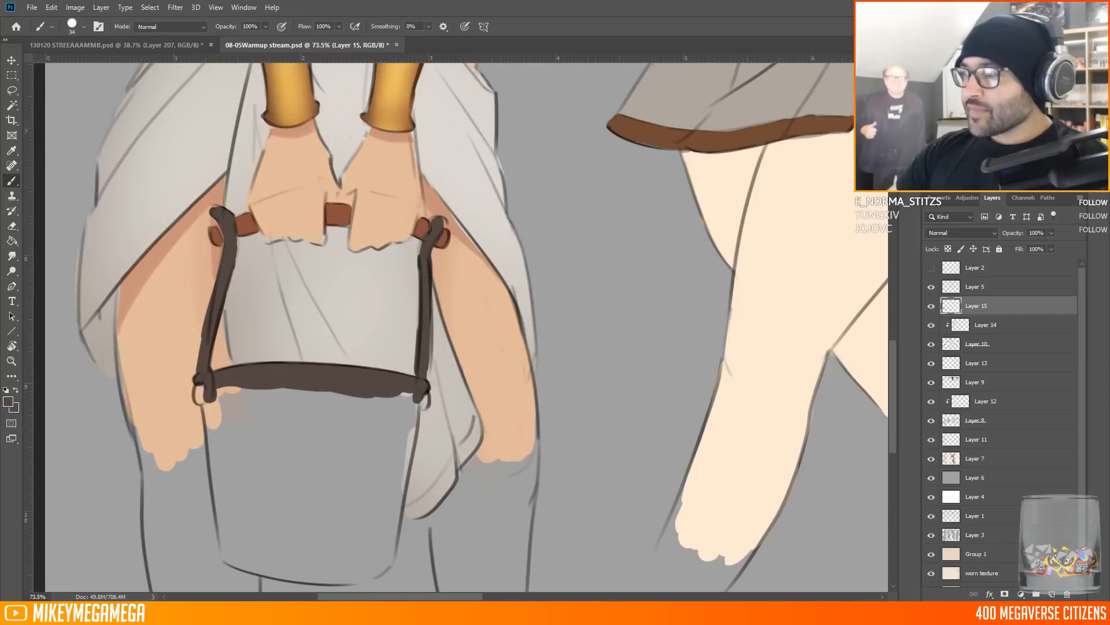
pyautogui.moveTo(393, 515)
pyautogui.mouseDown()
pyautogui.moveTo(403, 408)
pyautogui.moveTo(267, 437)
pyautogui.moveTo(282, 492)
pyautogui.moveTo(357, 498)
pyautogui.mouseUp()
# Clip Layer 13 to the hair layer, Layer 9, and choose a golden orange paint colour
pyautogui.scroll(-12, 381, 443)
pyautogui.scroll(3, 134, 229)
pyautogui.scroll(3, 134, 229)
pyautogui.rightClick(986, 363)
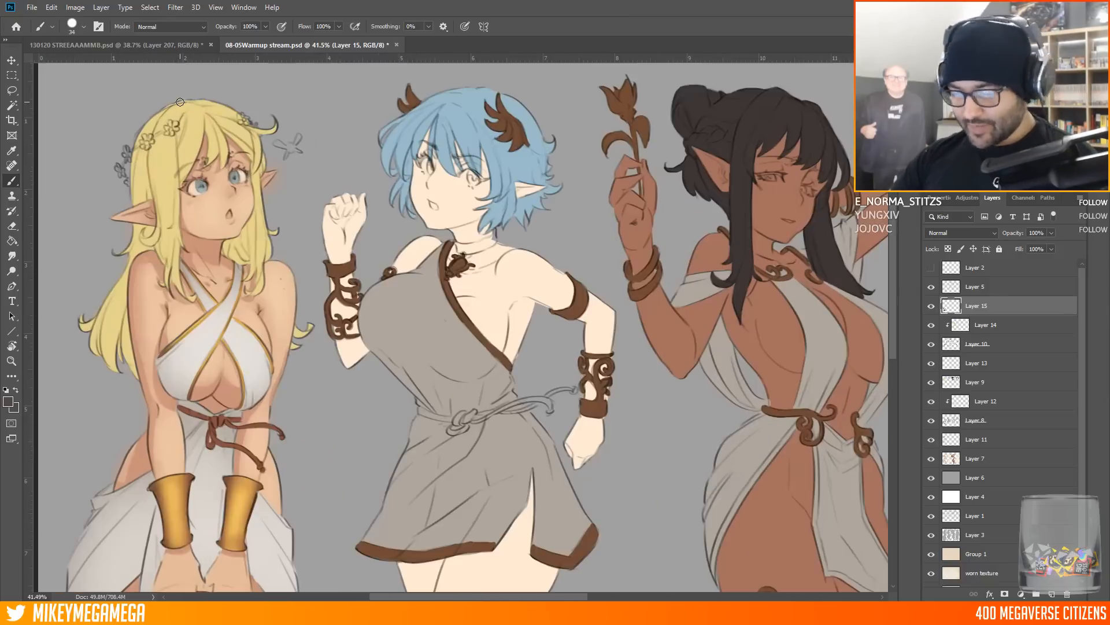
pyautogui.click(870, 329)
pyautogui.click(7, 402)
pyautogui.click(839, 388)
pyautogui.click(760, 266)
pyautogui.click(942, 247)
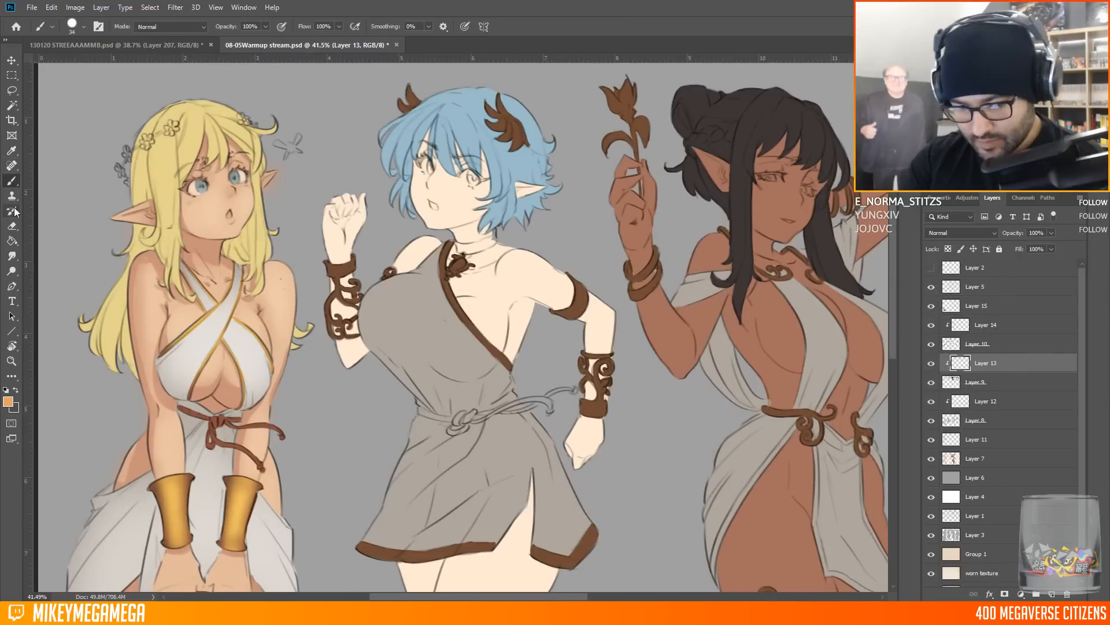
# Refine the orange and shade the blonde elf's fringe, side locks and back hair with it on Layer 13
pyautogui.moveTo(150, 186); pyautogui.dragTo(149, 201)
pyautogui.click(8, 402)
pyautogui.click(839, 387)
pyautogui.click(942, 248)
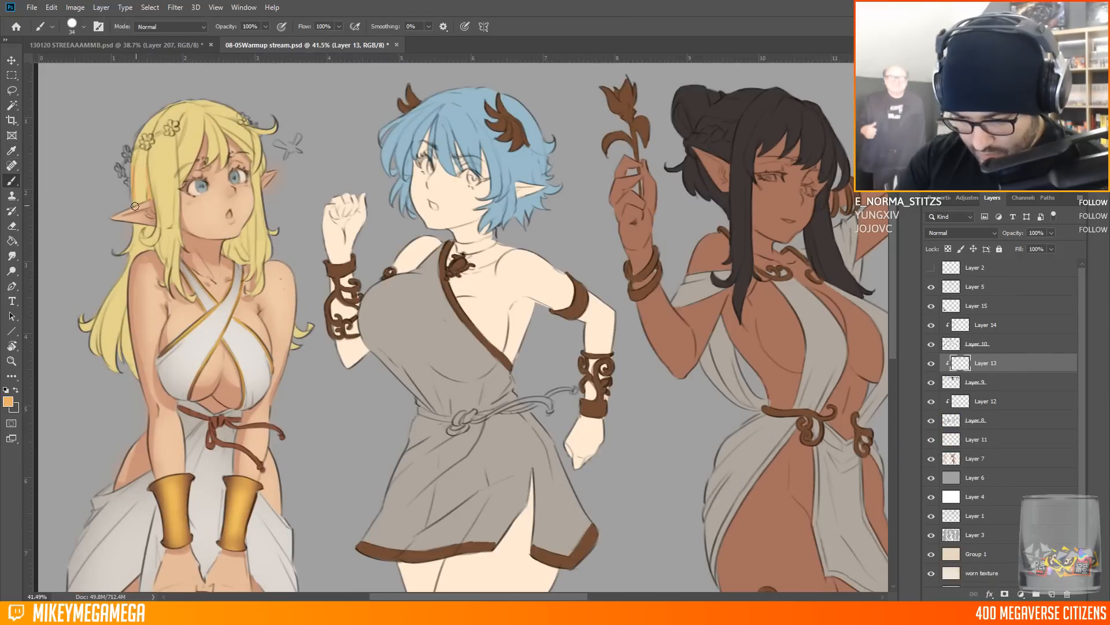
pyautogui.moveTo(180, 125); pyautogui.dragTo(187, 172)
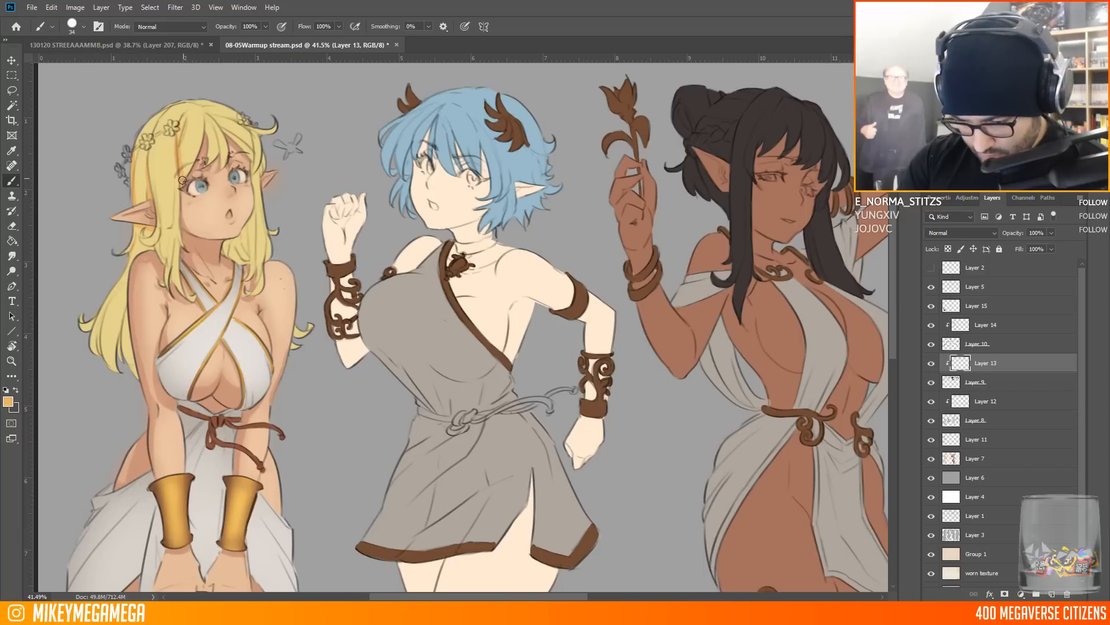
pyautogui.moveTo(216, 132); pyautogui.dragTo(225, 162)
pyautogui.moveTo(247, 224); pyautogui.dragTo(229, 241)
pyautogui.moveTo(142, 248)
pyautogui.mouseDown()
pyautogui.moveTo(120, 347)
pyautogui.moveTo(126, 376)
pyautogui.mouseUp()
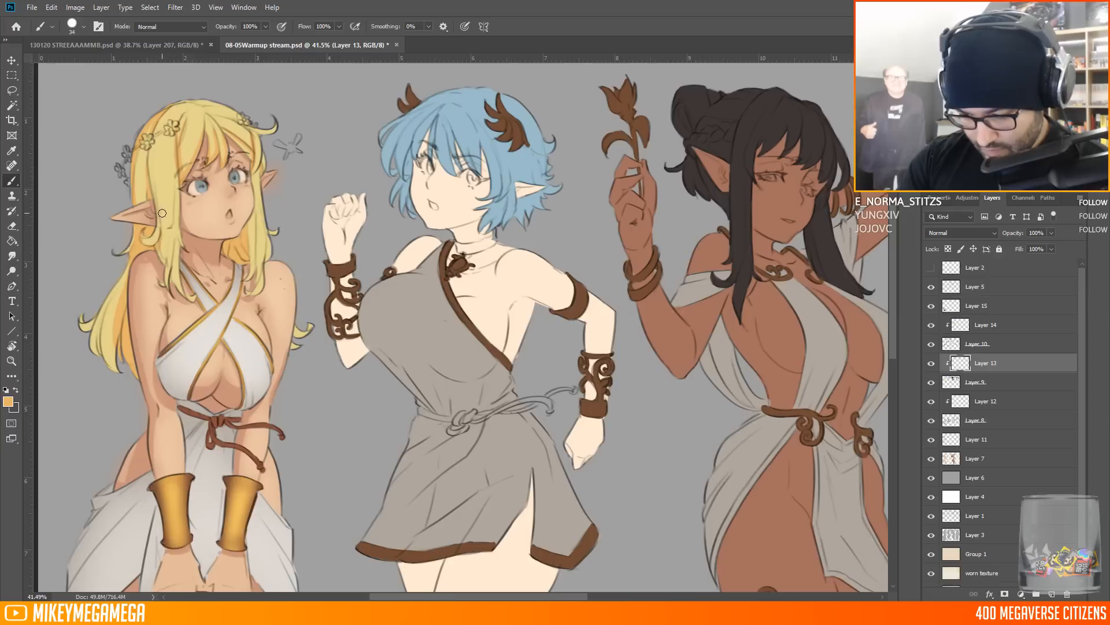
# Brighten the blonde elf's hair with a lighter yellow using a soft brush on Layer 13
pyautogui.click(84, 26)
pyautogui.rightClick(256, 277)
pyautogui.click(265, 26)
pyautogui.click(230, 40)
pyautogui.click(8, 401)
pyautogui.click(840, 378)
pyautogui.click(747, 254)
pyautogui.click(942, 248)
pyautogui.moveTo(182, 130); pyautogui.dragTo(251, 164)
# Add a new layer above Layer 13 and set up the Mikey Hard 34 brush with white
pyautogui.click(8, 402)
pyautogui.click(680, 254)
pyautogui.click(942, 248)
pyautogui.click(1052, 594)
pyautogui.click(84, 27)
pyautogui.click(84, 289)
# Paint the flowers in the blonde elf's hair and the small winged figure beside her white
pyautogui.click(170, 125)
pyautogui.moveTo(281, 40); pyautogui.dragTo(307, 40)
pyautogui.click(167, 131)
pyautogui.scroll(3, 99, 100)
pyautogui.moveTo(167, 129); pyautogui.dragTo(202, 131)
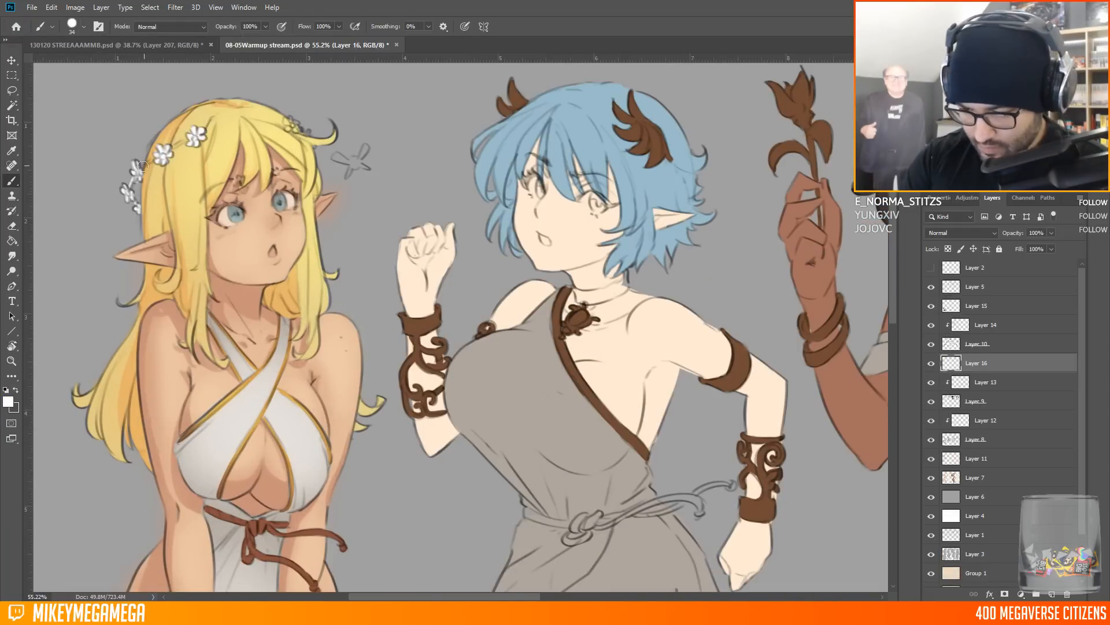
pyautogui.moveTo(363, 166); pyautogui.dragTo(365, 147)
pyautogui.scroll(-8, 347, 169)
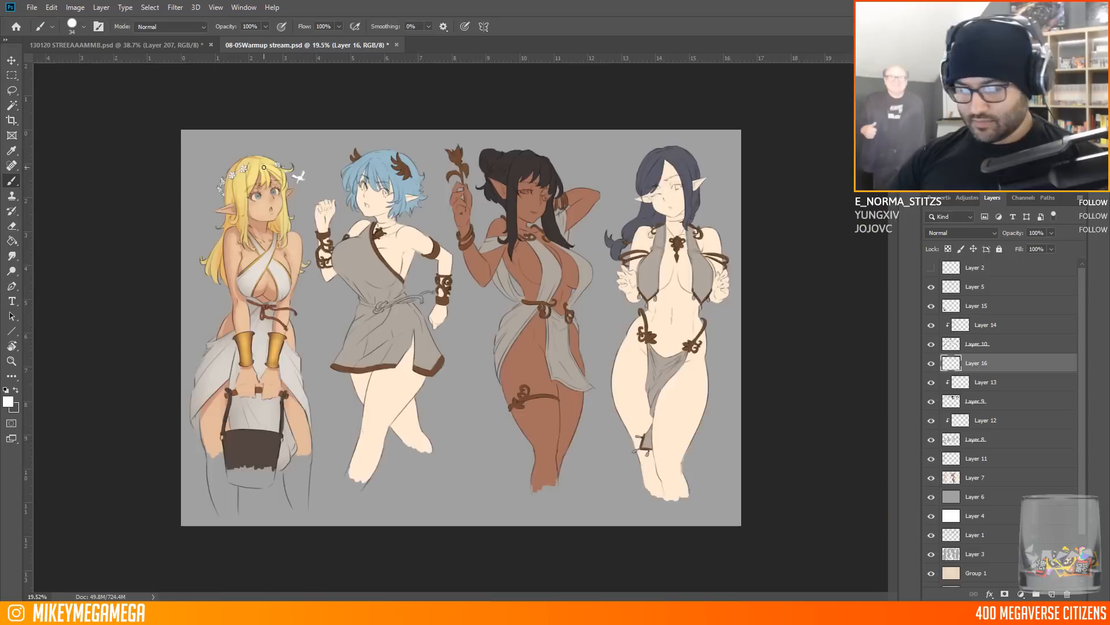
# Brighten the blonde elf's top and skirt with soft white highlights on the clipped Layer 12, using a size 190 brush
pyautogui.scroll(6, 260, 219)
pyautogui.click(1009, 422)
pyautogui.click(83, 27)
pyautogui.click(87, 229)
pyautogui.rightClick(233, 312)
pyautogui.click(122, 317)
pyautogui.moveTo(215, 315)
pyautogui.mouseDown()
pyautogui.moveTo(228, 324)
pyautogui.moveTo(260, 283)
pyautogui.mouseUp()
pyautogui.moveTo(276, 286); pyautogui.dragTo(290, 308)
pyautogui.moveTo(174, 462); pyautogui.dragTo(142, 535)
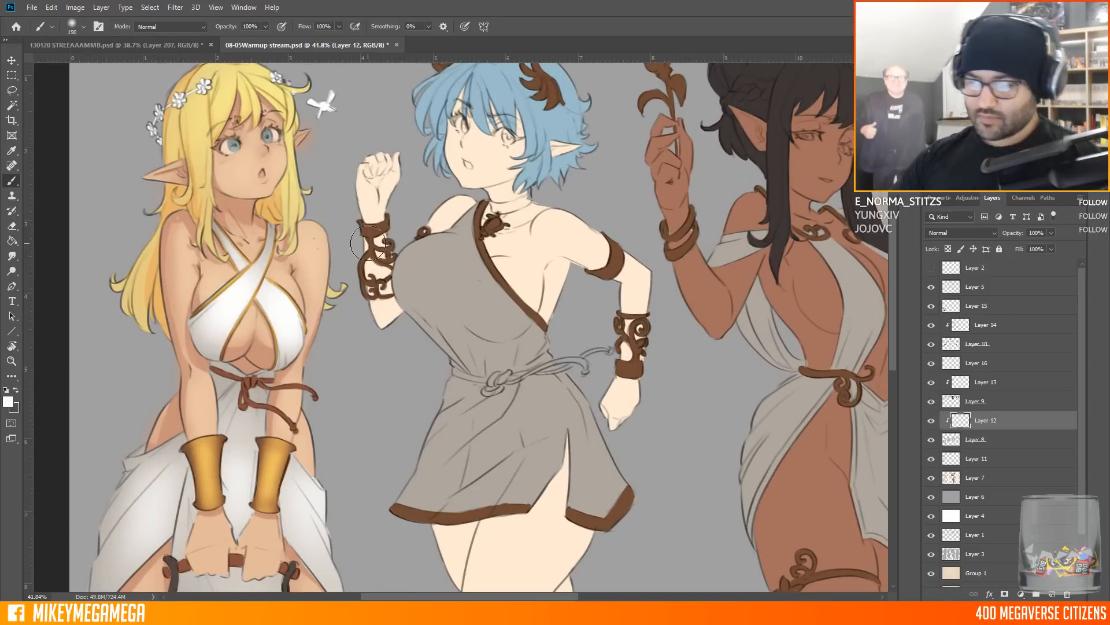
# Paint white shine strokes on the blonde elf's hair on Layer 13 with the Mikey Hard 34 brush
pyautogui.scroll(-2, 173, 278)
pyautogui.scroll(2, 197, 86)
pyautogui.click(995, 380)
pyautogui.rightClick(283, 131)
pyautogui.click(361, 155)
pyautogui.click(75, 29)
pyautogui.doubleClick(82, 288)
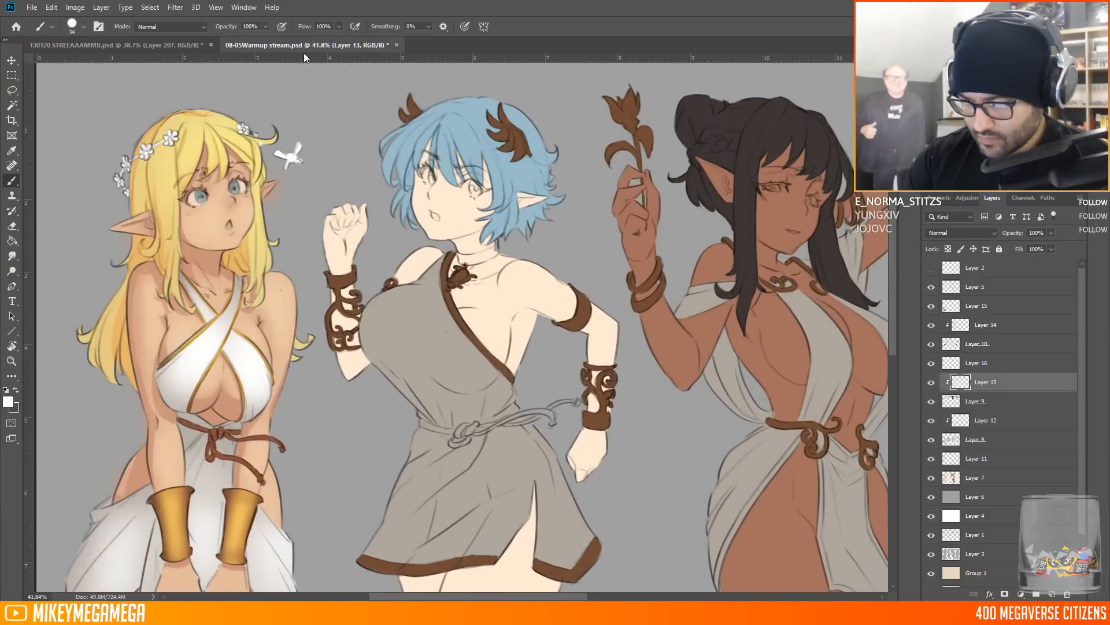
pyautogui.scroll(-6, 195, 319)
pyautogui.scroll(3, 225, 173)
pyautogui.scroll(-3, 231, 151)
pyautogui.scroll(3, 225, 128)
pyautogui.scroll(-2, 236, 159)
pyautogui.scroll(5, 307, 148)
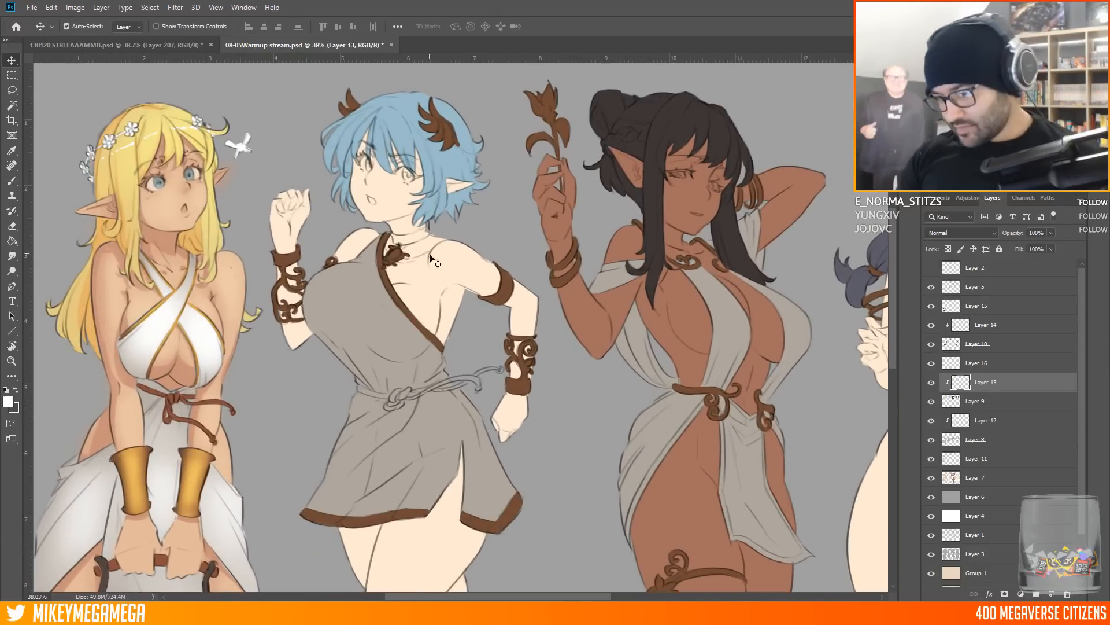
# Sample the blue-haired elf's skin, shift the colour to pink fdd2c1, and clip Layer 11 to the skin layer
pyautogui.keyDown('ctrl'); pyautogui.click(418, 229); pyautogui.keyUp('ctrl')
pyautogui.keyDown('alt'); pyautogui.click(417, 229); pyautogui.keyUp('alt')
pyautogui.press('n')
pyautogui.moveTo(838, 386); pyautogui.dragTo(840, 393)
pyautogui.click(717, 255)
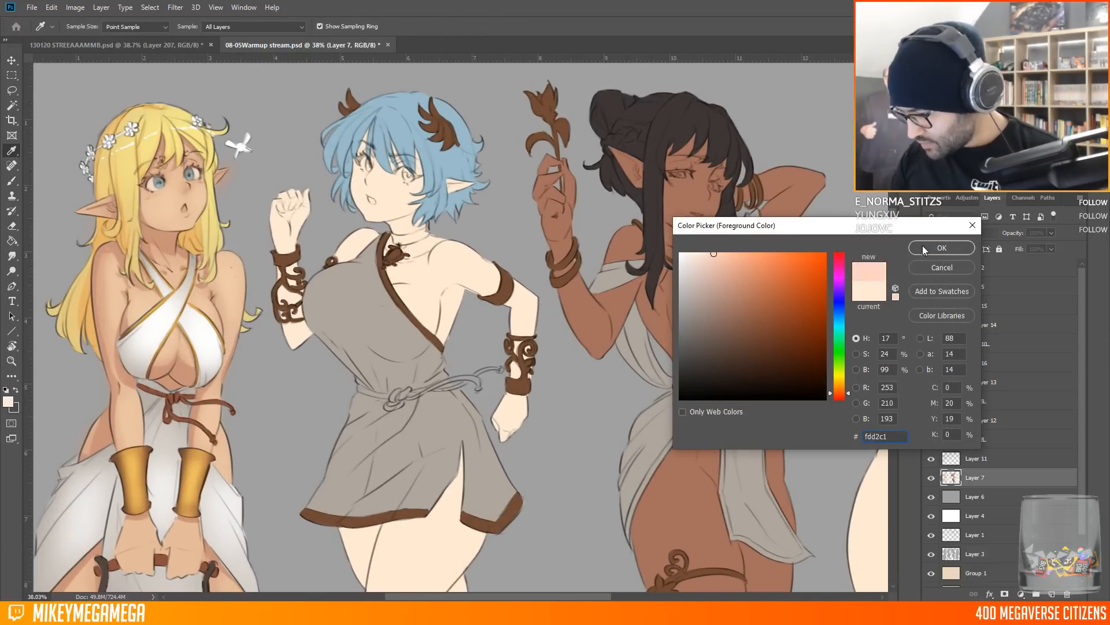
pyautogui.press('Return')
pyautogui.scroll(4, 349, 144)
pyautogui.click(986, 459)
pyautogui.hotkey('ctrl', 'alt', 'g')
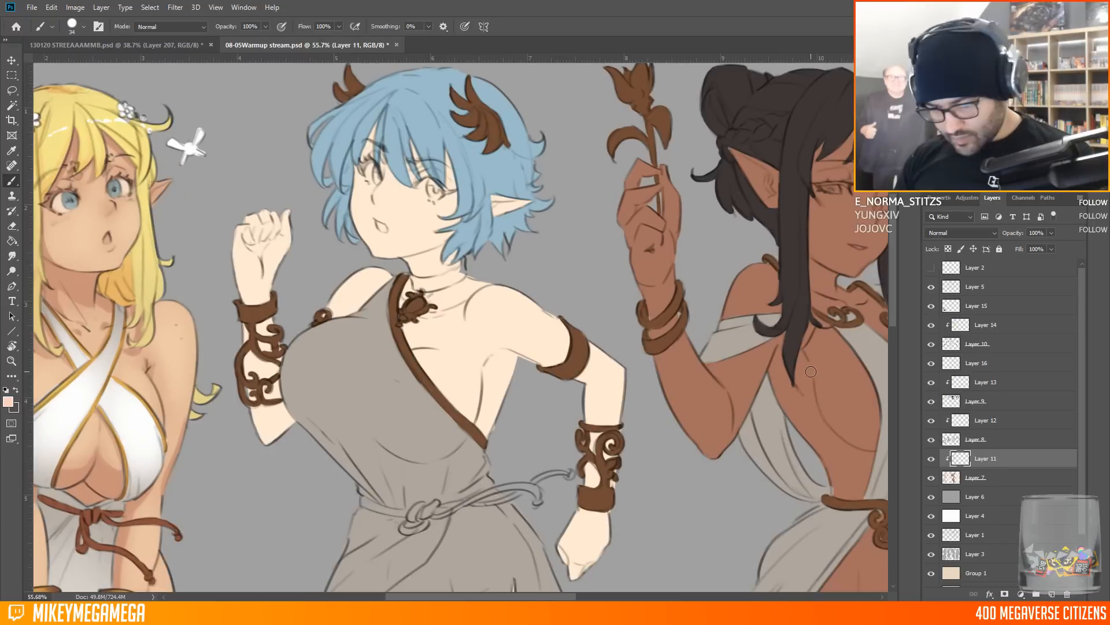
# Shade the blue-haired elf's neck, raised forearm, elbow and underarm with the pink on Layer 11
pyautogui.moveTo(410, 193); pyautogui.dragTo(451, 201)
pyautogui.moveTo(441, 250); pyautogui.dragTo(410, 269)
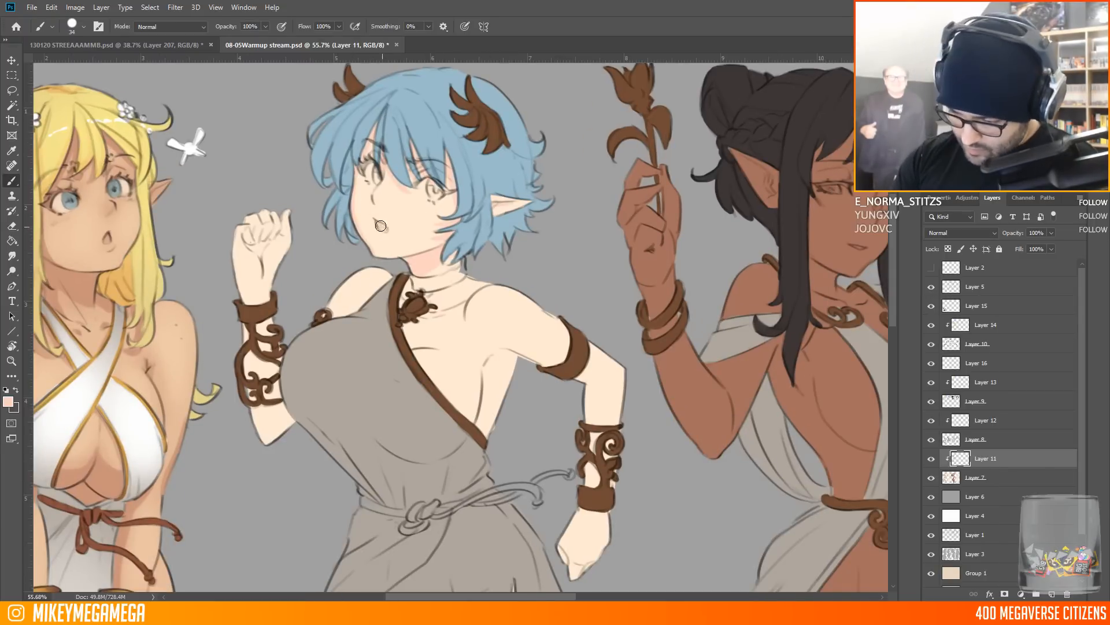
pyautogui.moveTo(241, 289)
pyautogui.mouseDown()
pyautogui.moveTo(243, 238)
pyautogui.moveTo(259, 260)
pyautogui.mouseUp()
pyautogui.moveTo(286, 409); pyautogui.dragTo(273, 434)
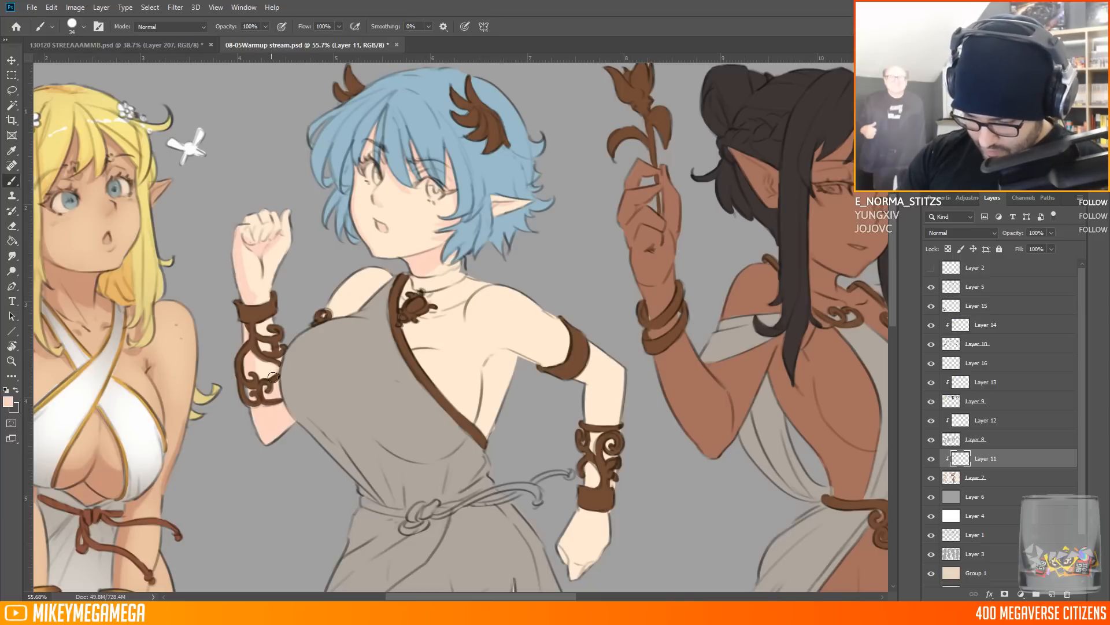
pyautogui.moveTo(508, 354)
pyautogui.mouseDown()
pyautogui.moveTo(528, 383)
pyautogui.moveTo(570, 376)
pyautogui.mouseUp()
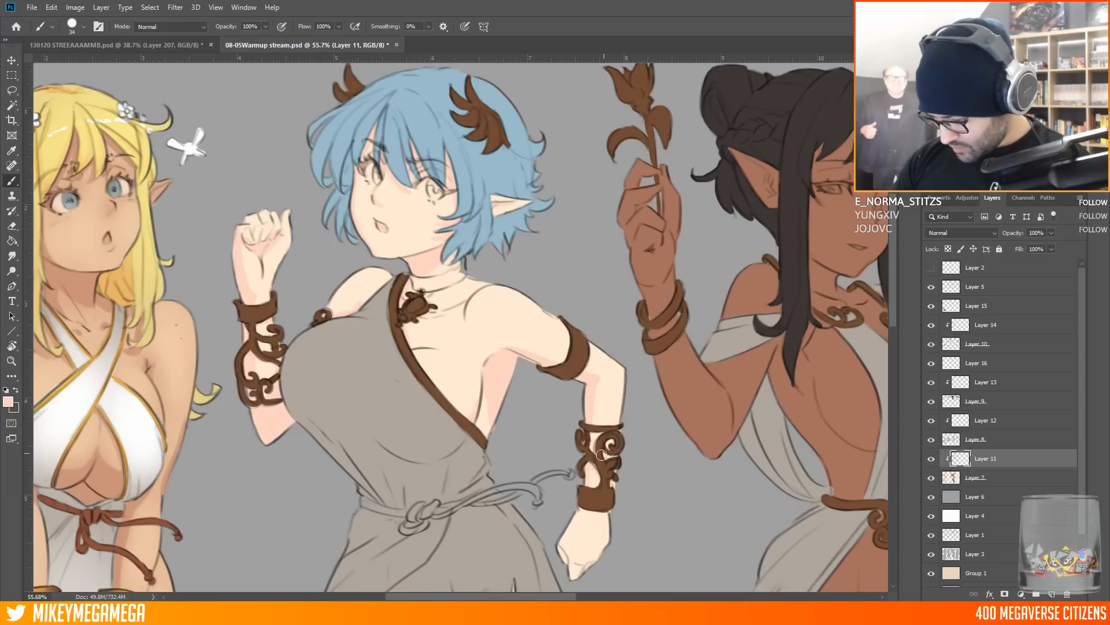
# Shade the blue-haired elf's back leg and the upper thighs below the skirt hem with the same pink
pyautogui.scroll(-5, 441, 351)
pyautogui.moveTo(452, 450)
pyautogui.mouseDown()
pyautogui.moveTo(512, 370)
pyautogui.moveTo(503, 421)
pyautogui.moveTo(528, 513)
pyautogui.moveTo(550, 527)
pyautogui.mouseUp()
pyautogui.moveTo(340, 321)
pyautogui.mouseDown()
pyautogui.moveTo(349, 370)
pyautogui.moveTo(494, 260)
pyautogui.moveTo(405, 327)
pyautogui.moveTo(448, 281)
pyautogui.mouseUp()
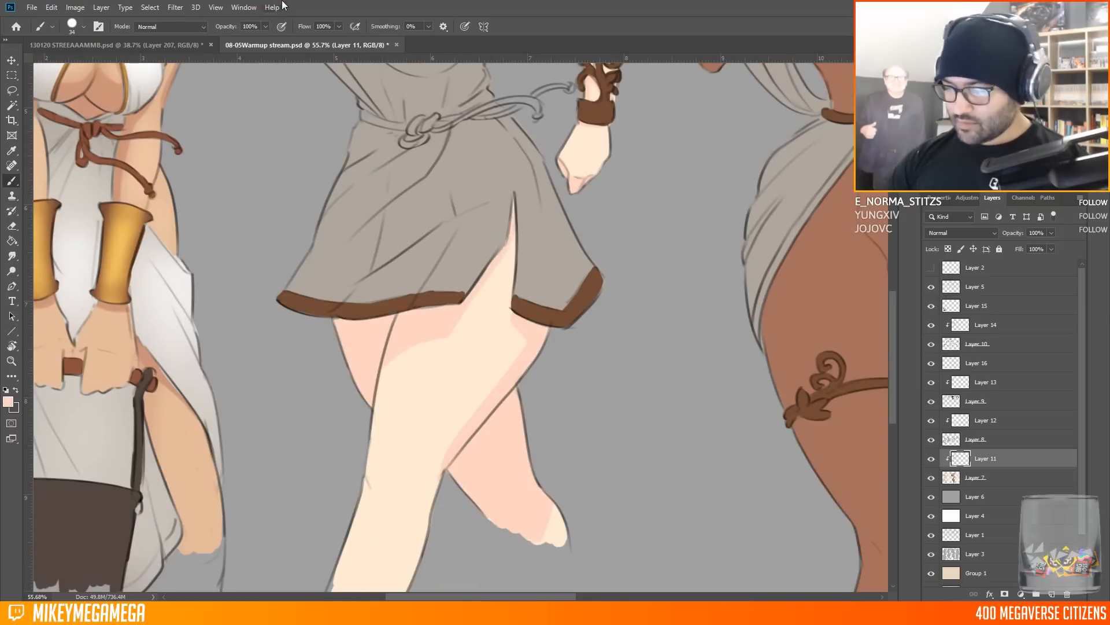
# Softly tint the blue-haired elf's skin and legs pink with the Mikey soft brush, size 196 at 29% opacity
pyautogui.scroll(-5, 249, 440)
pyautogui.scroll(4, 231, 174)
pyautogui.click(83, 27)
pyautogui.click(83, 260)
pyautogui.click(265, 27)
pyautogui.press('Return')
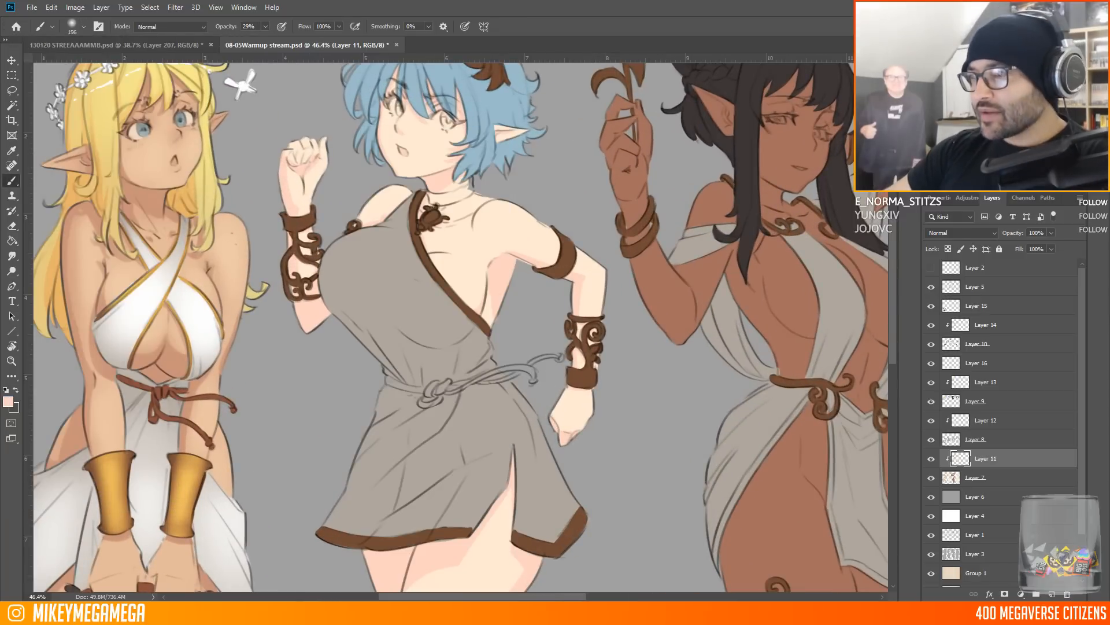
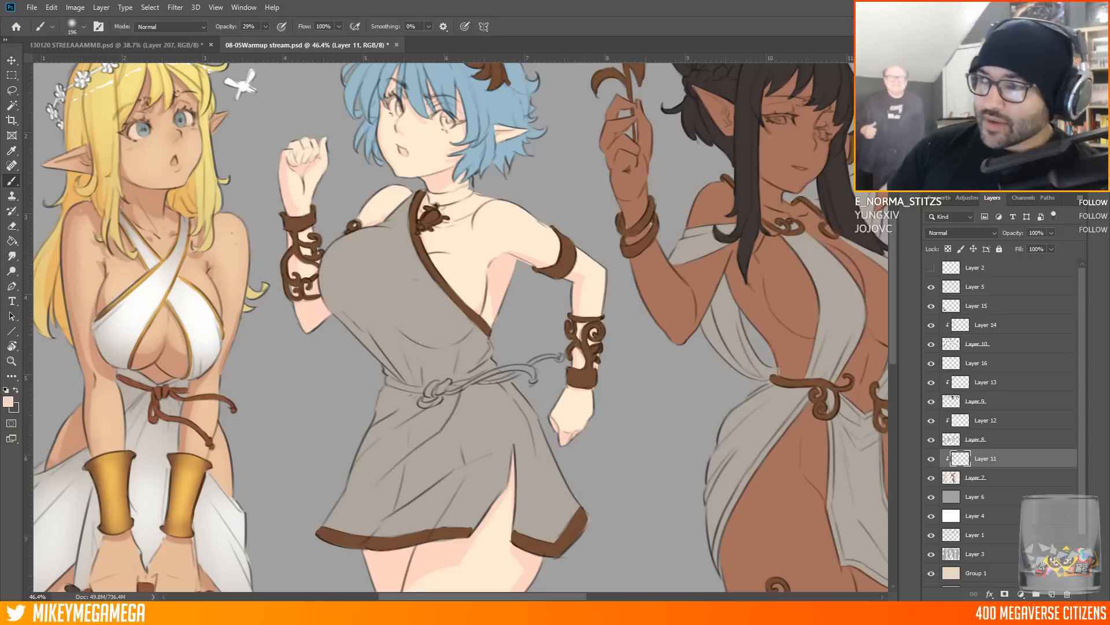
pyautogui.click(84, 27)
pyautogui.click(465, 167)
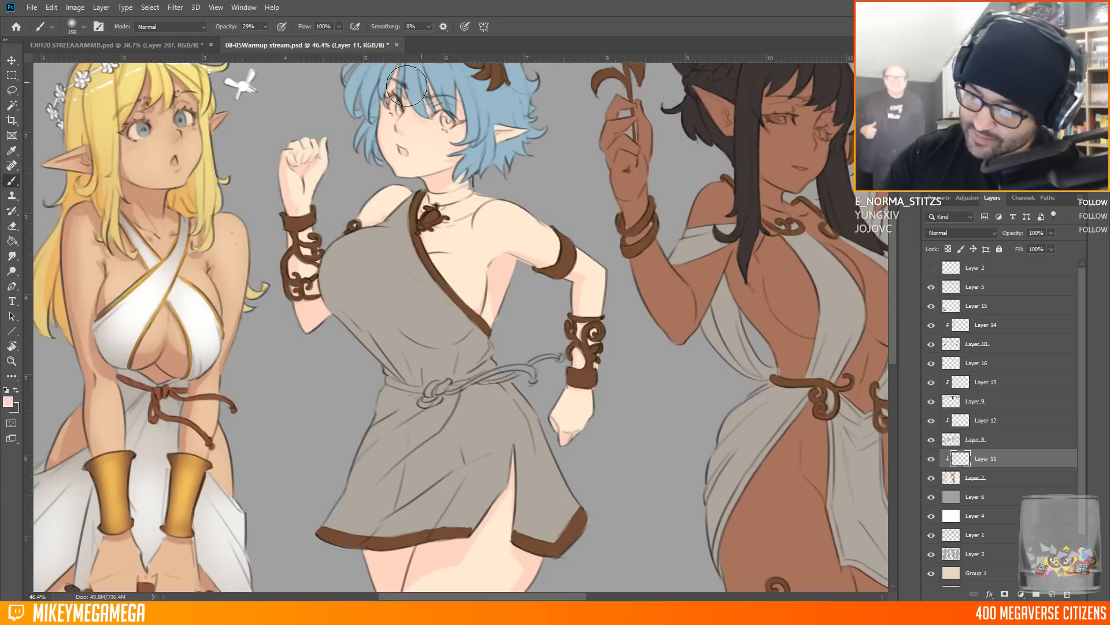
pyautogui.moveTo(567, 417); pyautogui.dragTo(567, 156)
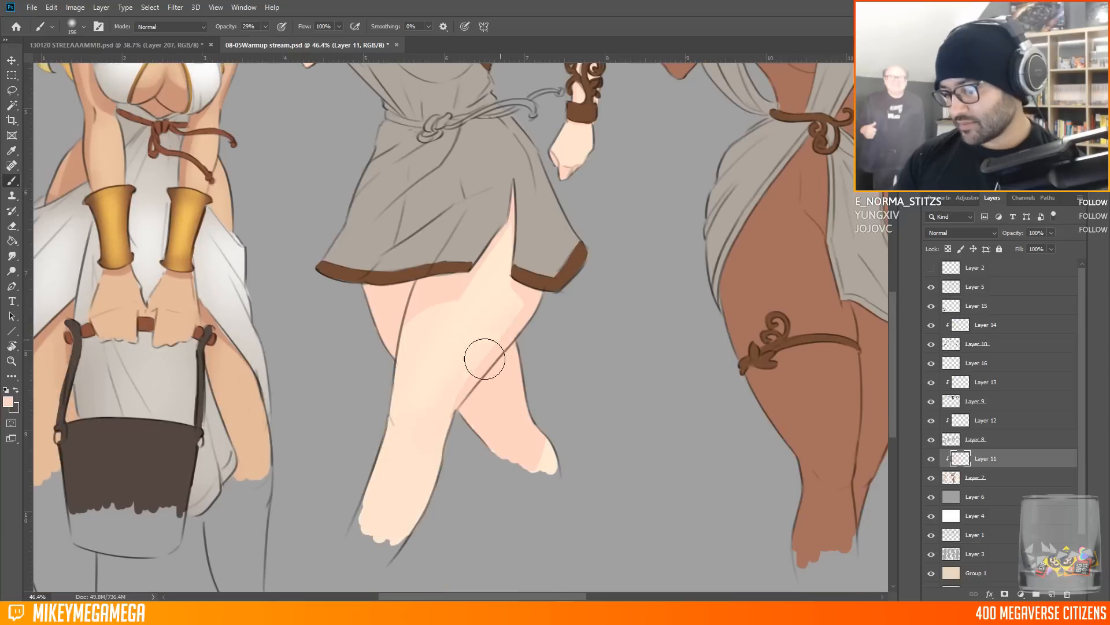
pyautogui.scroll(-1, 376, 435)
pyautogui.moveTo(347, 203); pyautogui.dragTo(380, 434)
# Add soft pink shading to the blue-haired elf's face with a size 39 soft brush
pyautogui.scroll(5, 385, 164)
pyautogui.rightClick(480, 126)
pyautogui.click(535, 152)
pyautogui.click(490, 186)
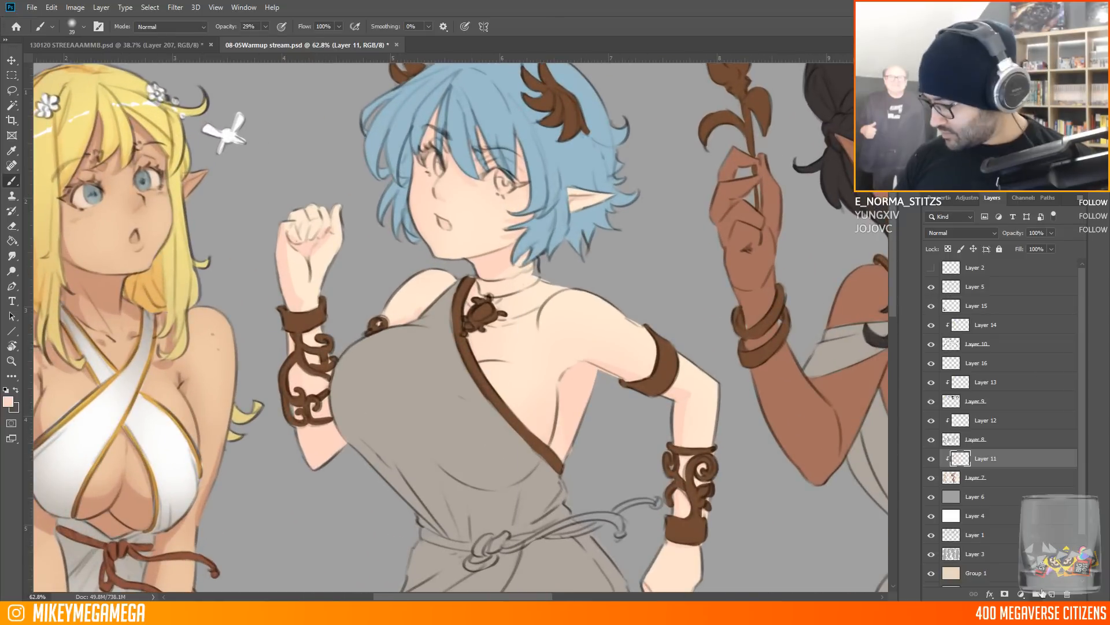
# Sample the blonde elf's eye colour and paint the blue-haired elf's eyes grey with a size 15 soft brush
pyautogui.click(8, 401)
pyautogui.click(703, 254)
pyautogui.press('Return')
pyautogui.keyDown('alt'); pyautogui.click(160, 178); pyautogui.keyUp('alt')
pyautogui.rightClick(489, 176)
pyautogui.click(556, 154)
pyautogui.click(489, 179)
pyautogui.scroll(-10, 319, 170)
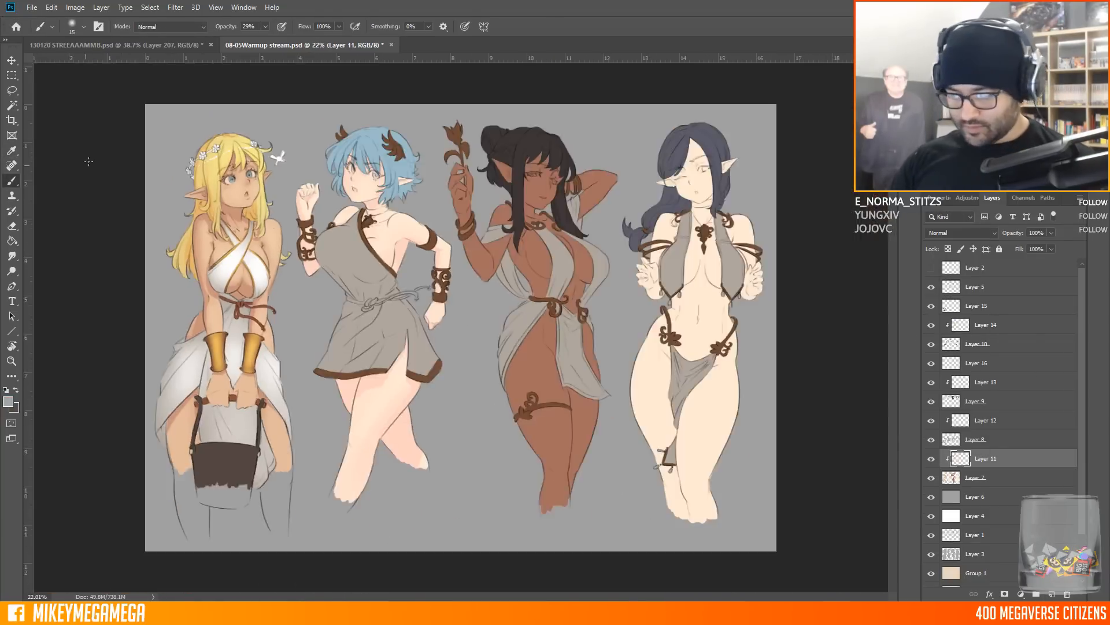
# Select Layer 13, derive a deeper blue from the blue hair, and set the Mikey Hard 34 brush to 100% opacity
pyautogui.scroll(10, 322, 155)
pyautogui.click(993, 383)
pyautogui.keyDown('alt'); pyautogui.click(399, 155); pyautogui.keyUp('alt')
pyautogui.click(8, 401)
pyautogui.click(839, 313)
pyautogui.click(743, 299)
pyautogui.press('Return')
pyautogui.click(84, 27)
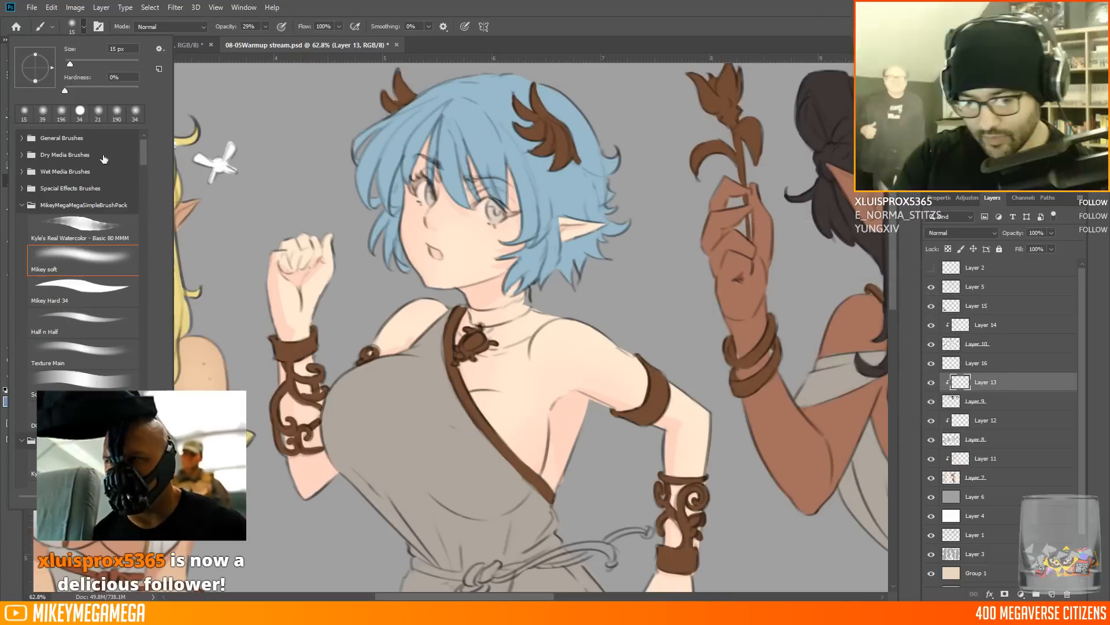
pyautogui.click(81, 291)
pyautogui.click(592, 67)
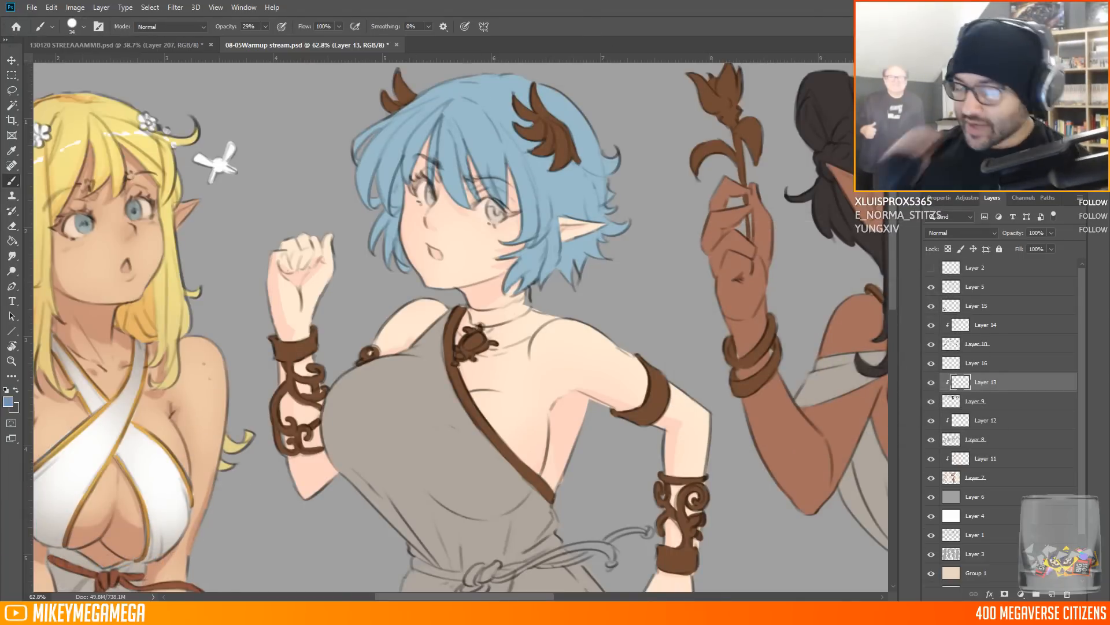
pyautogui.press('0')
# Shade the blue-haired elf's side locks, fringe and the hair behind her ear with the deeper blue
pyautogui.moveTo(404, 162); pyautogui.dragTo(397, 212)
pyautogui.moveTo(399, 260); pyautogui.dragTo(406, 178)
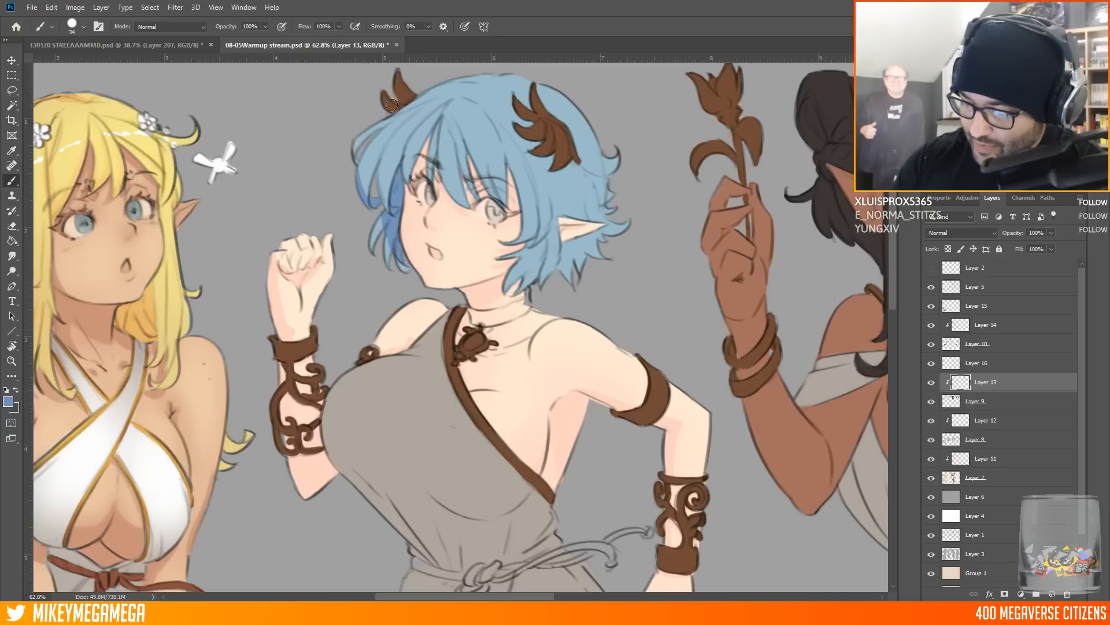
pyautogui.moveTo(381, 194); pyautogui.dragTo(398, 130)
pyautogui.moveTo(502, 299)
pyautogui.mouseDown()
pyautogui.moveTo(543, 256)
pyautogui.moveTo(592, 239)
pyautogui.mouseUp()
pyautogui.moveTo(573, 276); pyautogui.dragTo(605, 231)
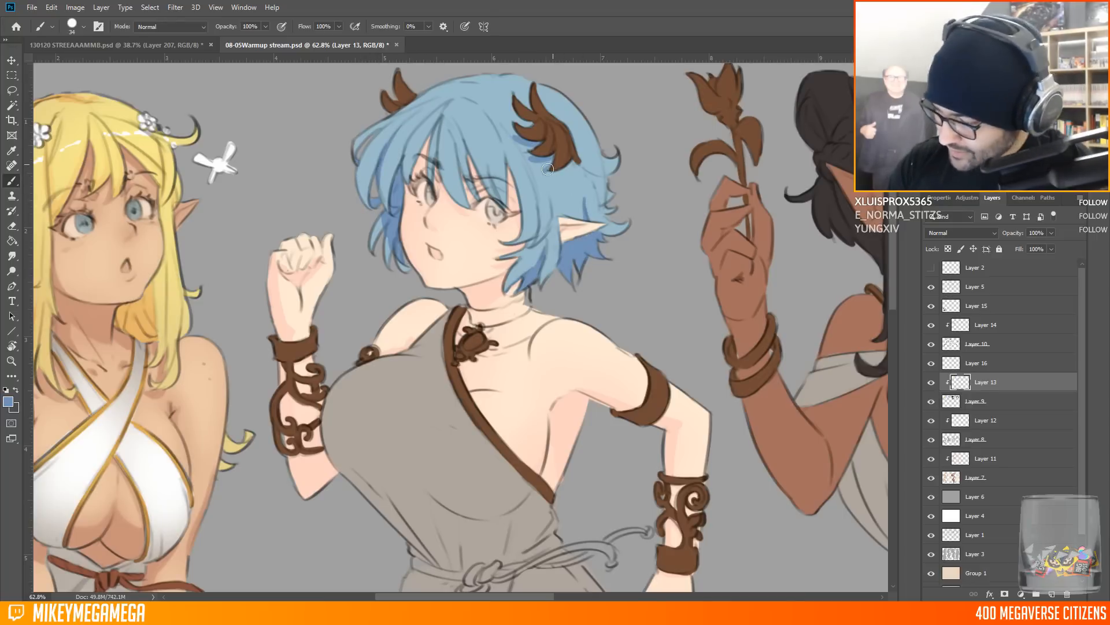
pyautogui.moveTo(540, 196)
pyautogui.mouseDown()
pyautogui.moveTo(533, 238)
pyautogui.moveTo(549, 180)
pyautogui.moveTo(470, 198)
pyautogui.moveTo(467, 209)
pyautogui.moveTo(458, 145)
pyautogui.mouseUp()
pyautogui.moveTo(433, 130); pyautogui.dragTo(408, 180)
pyautogui.moveTo(442, 110)
pyautogui.mouseDown()
pyautogui.moveTo(405, 162)
pyautogui.moveTo(383, 268)
pyautogui.mouseUp()
# Blend the deeper blue softly over the blue-haired elf's hair with the Mikey soft brush at size 165
pyautogui.rightClick(453, 99)
pyautogui.click(84, 26)
pyautogui.click(81, 260)
pyautogui.rightClick(513, 92)
pyautogui.moveTo(393, 191); pyautogui.dragTo(446, 86)
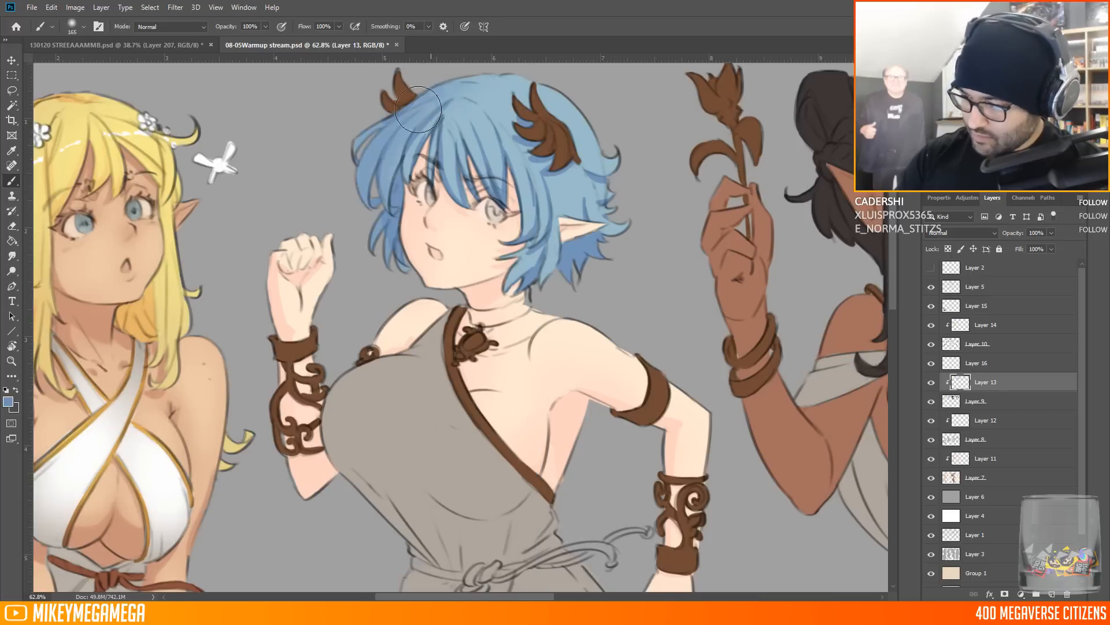
pyautogui.moveTo(524, 263); pyautogui.dragTo(603, 173)
# Highlight the crown and sides of the blue hair with a light sky blue using the soft brush
pyautogui.keyDown('alt'); pyautogui.click(553, 171); pyautogui.keyUp('alt')
pyautogui.click(8, 402)
pyautogui.click(728, 253)
pyautogui.click(839, 320)
pyautogui.click(942, 248)
pyautogui.moveTo(451, 110); pyautogui.dragTo(570, 139)
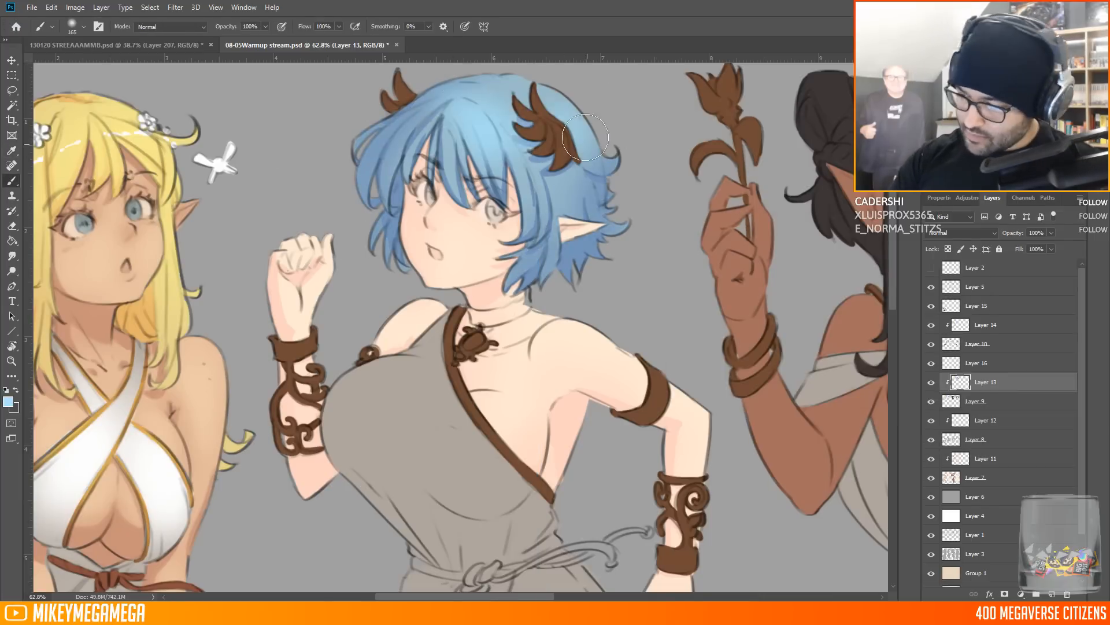
pyautogui.moveTo(570, 98); pyautogui.dragTo(575, 219)
pyautogui.moveTo(405, 136); pyautogui.dragTo(377, 176)
# Add thin light blue strands to the side of the blue hair with a size 20 soft brush
pyautogui.rightClick(446, 112)
pyautogui.moveTo(519, 141); pyautogui.dragTo(511, 142)
pyautogui.moveTo(388, 193); pyautogui.dragTo(405, 135)
pyautogui.moveTo(370, 192); pyautogui.dragTo(394, 128)
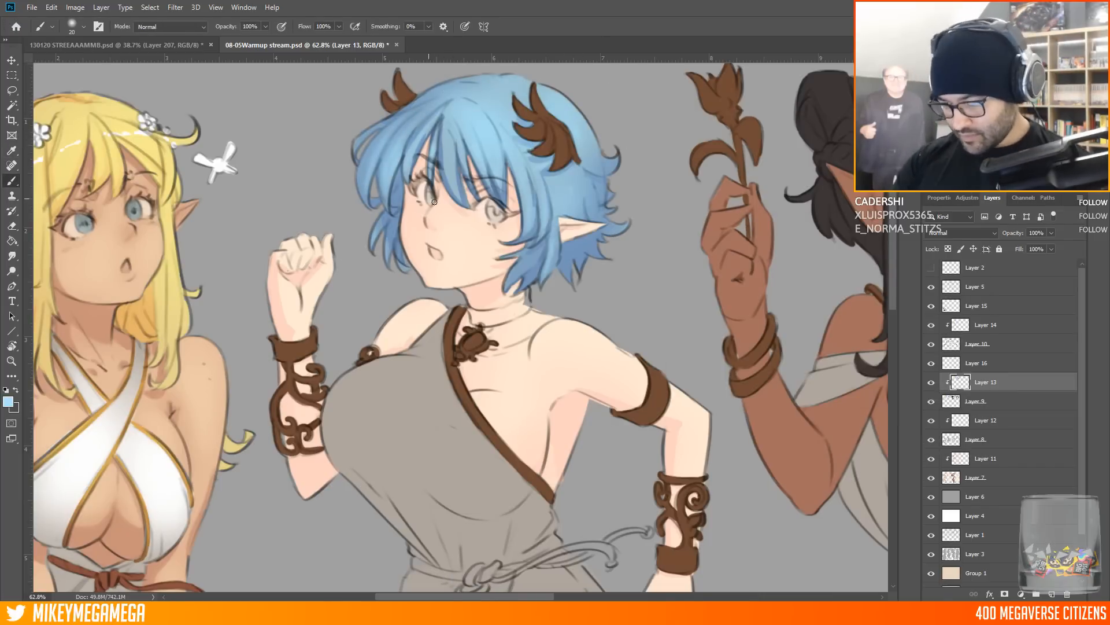
# Colour the blue-haired elf's irises blue on the clipped skin layer, Layer 11
pyautogui.click(985, 419)
pyautogui.click(995, 459)
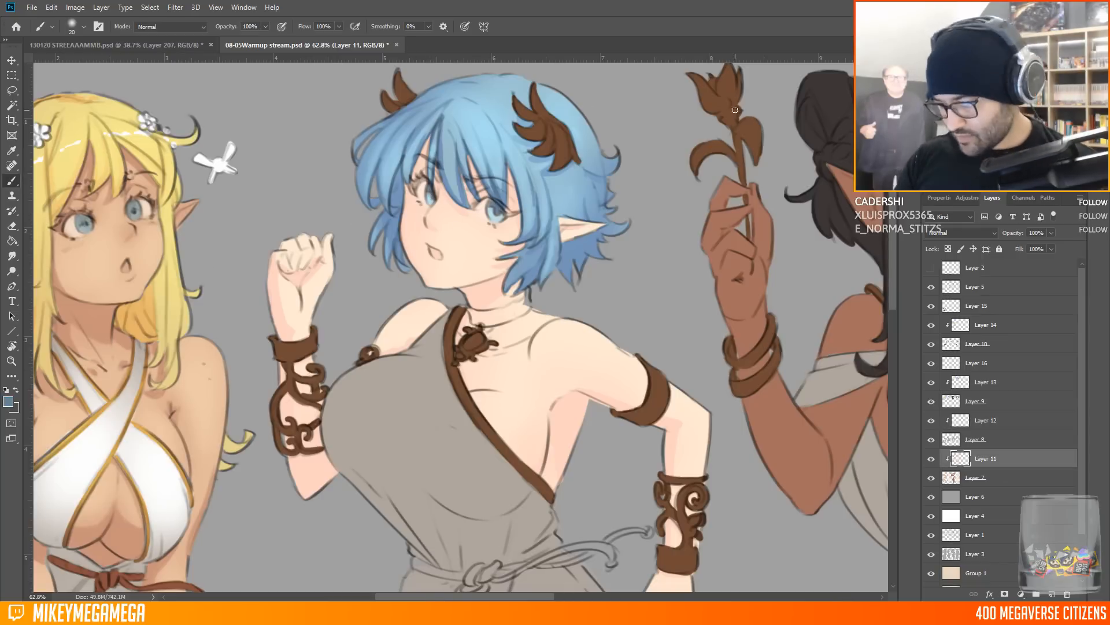
# Paint the blue-haired elf's diagonal neckline trim gold on Layer 14, using the gold of the blonde elf's bracers at brush size 196
pyautogui.moveTo(735, 109); pyautogui.dragTo(120, 188)
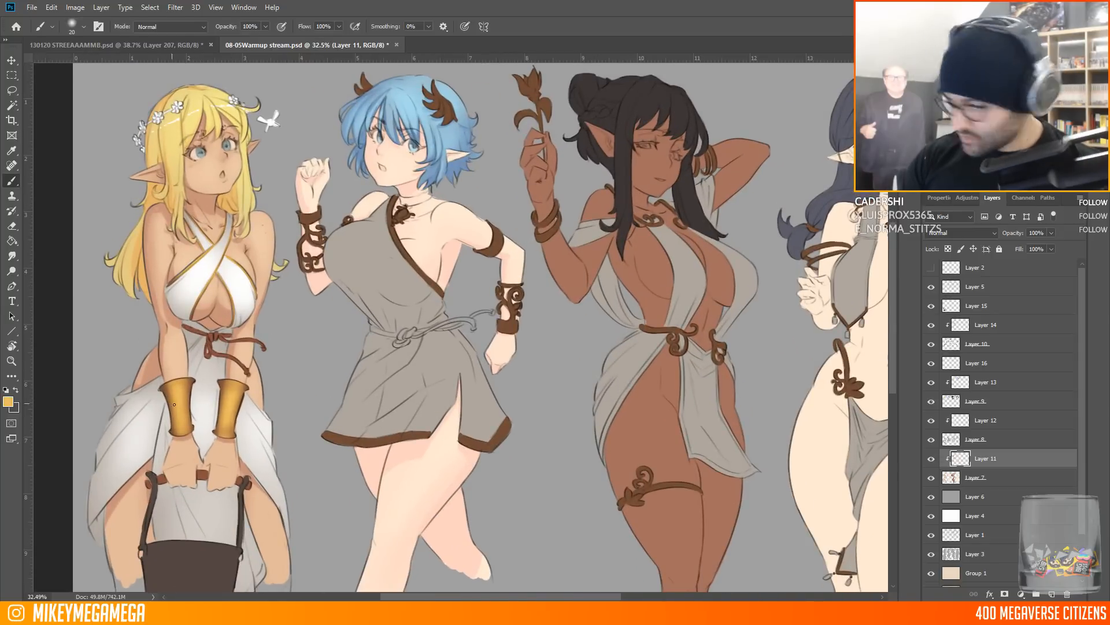
pyautogui.click(986, 382)
pyautogui.click(986, 325)
pyautogui.rightClick(341, 132)
pyautogui.click(404, 154)
pyautogui.moveTo(395, 203)
pyautogui.mouseDown()
pyautogui.moveTo(426, 277)
pyautogui.moveTo(407, 248)
pyautogui.mouseUp()
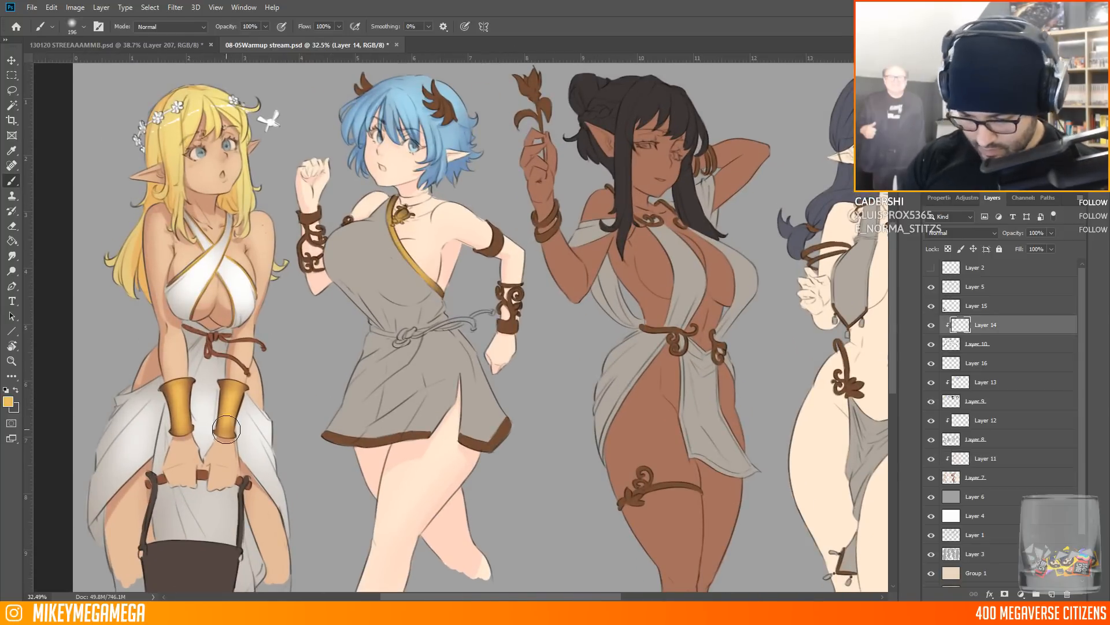
# Colour the blue-haired elf's wrist cuffs, upper armband and skirt hem gold
pyautogui.moveTo(313, 267); pyautogui.dragTo(313, 211)
pyautogui.moveTo(492, 230); pyautogui.dragTo(493, 255)
pyautogui.moveTo(510, 284); pyautogui.dragTo(509, 328)
pyautogui.moveTo(427, 436); pyautogui.dragTo(341, 438)
pyautogui.moveTo(506, 426); pyautogui.dragTo(464, 443)
pyautogui.moveTo(390, 440); pyautogui.dragTo(328, 435)
# Mix a darker orange-gold and shade the blue-haired elf's skirt hem and neckline trim with it
pyautogui.click(9, 401)
pyautogui.click(838, 386)
pyautogui.click(941, 248)
pyautogui.click(8, 401)
pyautogui.click(773, 285)
pyautogui.click(942, 248)
pyautogui.moveTo(325, 433); pyautogui.dragTo(335, 440)
pyautogui.moveTo(476, 250)
pyautogui.mouseDown()
pyautogui.moveTo(485, 264)
pyautogui.moveTo(443, 295)
pyautogui.mouseUp()
# Pick a lighter yellow-gold and highlight the blue-haired elf's pendant and diagonal neckline trim
pyautogui.click(8, 401)
pyautogui.click(839, 383)
pyautogui.click(763, 254)
pyautogui.click(941, 247)
pyautogui.moveTo(395, 210); pyautogui.dragTo(407, 221)
pyautogui.moveTo(399, 248); pyautogui.dragTo(437, 290)
# Add light gold highlights to the blue-haired elf's wrist cuffs, armband and skirt hem with a size 88 soft brush
pyautogui.rightClick(373, 272)
pyautogui.click(399, 152)
pyautogui.moveTo(311, 217); pyautogui.dragTo(310, 269)
pyautogui.moveTo(511, 286); pyautogui.dragTo(510, 330)
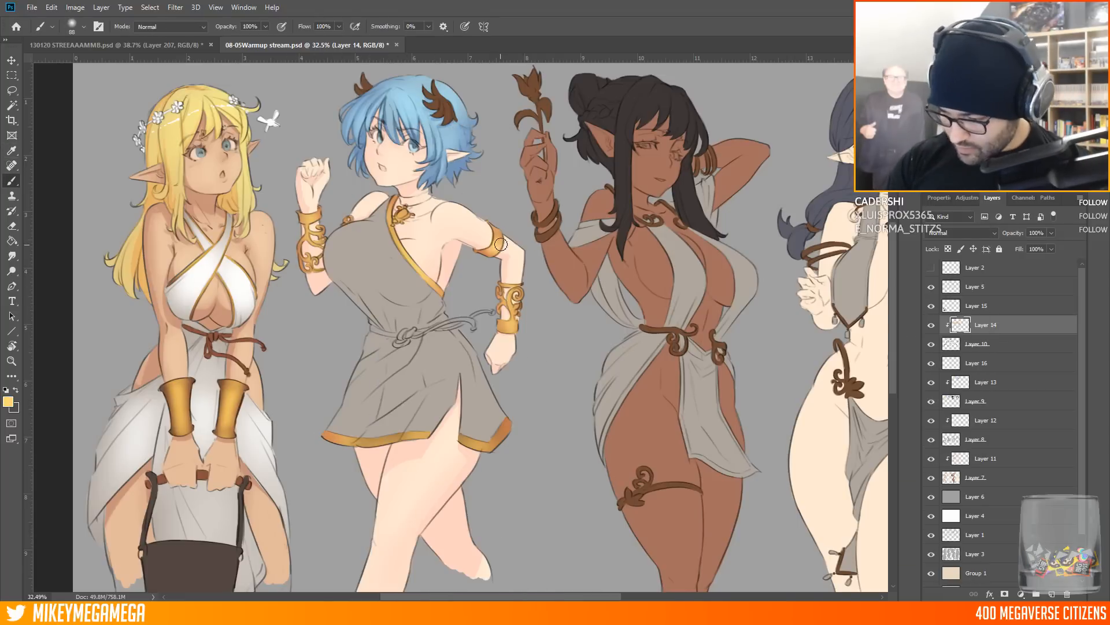
pyautogui.moveTo(496, 232); pyautogui.dragTo(495, 250)
pyautogui.moveTo(470, 445); pyautogui.dragTo(504, 428)
pyautogui.moveTo(423, 435); pyautogui.dragTo(333, 438)
# Recolour the blue-haired elf's dress white with soft shading on Layer 12, using tones sampled from the blonde elf's dress
pyautogui.scroll(2, 170, 226)
pyautogui.click(1018, 419)
pyautogui.keyDown('alt'); pyautogui.click(185, 327); pyautogui.keyUp('alt')
pyautogui.rightClick(419, 174)
pyautogui.click(524, 157)
pyautogui.moveTo(377, 260)
pyautogui.mouseDown()
pyautogui.moveTo(401, 243)
pyautogui.moveTo(399, 434)
pyautogui.moveTo(454, 454)
pyautogui.moveTo(529, 451)
pyautogui.mouseUp()
pyautogui.keyDown('alt'); pyautogui.click(220, 402); pyautogui.keyUp('alt')
pyautogui.moveTo(376, 237)
pyautogui.mouseDown()
pyautogui.moveTo(462, 301)
pyautogui.moveTo(520, 405)
pyautogui.moveTo(471, 476)
pyautogui.moveTo(485, 475)
pyautogui.mouseUp()
# Colour the blue-haired elf's winged hair ornaments gold on Layer 14 with a colour sampled from the golden trim
pyautogui.scroll(-5, 289, 257)
pyautogui.scroll(4, 260, 95)
pyautogui.keyDown('alt'); pyautogui.click(514, 377); pyautogui.keyUp('alt')
pyautogui.click(1014, 326)
pyautogui.moveTo(355, 110); pyautogui.dragTo(437, 124)
pyautogui.scroll(-3, 407, 226)
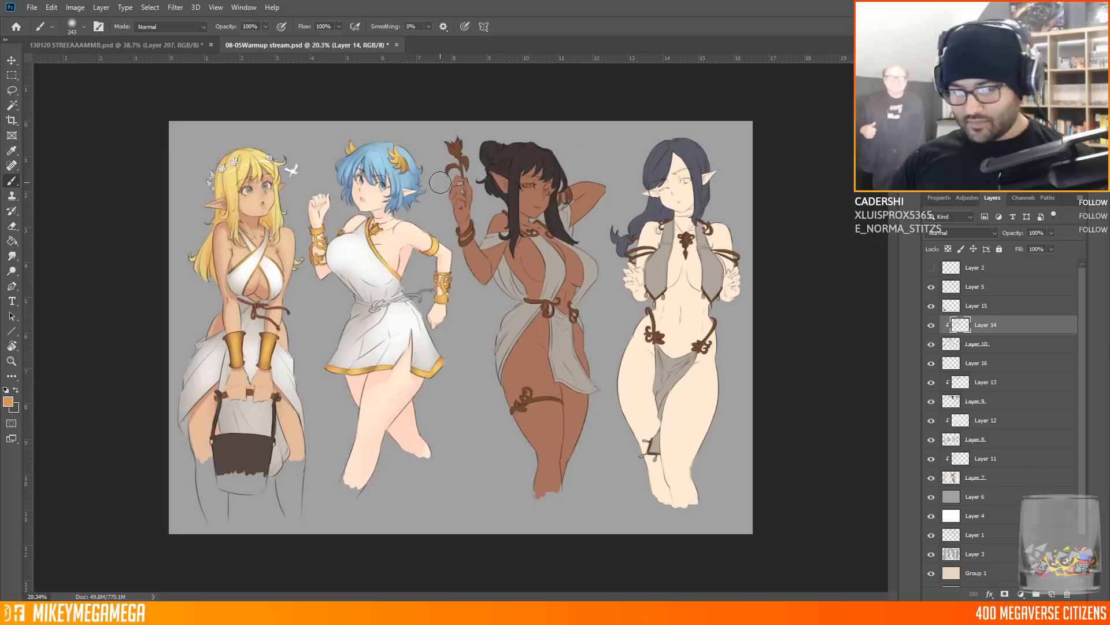
# Mix a reddish brown and paint the blue-haired elf's rope belt and choker with it on Layer 15
pyautogui.scroll(1, 673, 99)
pyautogui.scroll(-1, 673, 98)
pyautogui.scroll(4, 634, 154)
pyautogui.keyDown('alt'); pyautogui.click(599, 169); pyautogui.keyUp('alt')
pyautogui.click(9, 401)
pyautogui.moveTo(764, 322); pyautogui.dragTo(757, 326)
pyautogui.press('Return')
pyautogui.press('b')
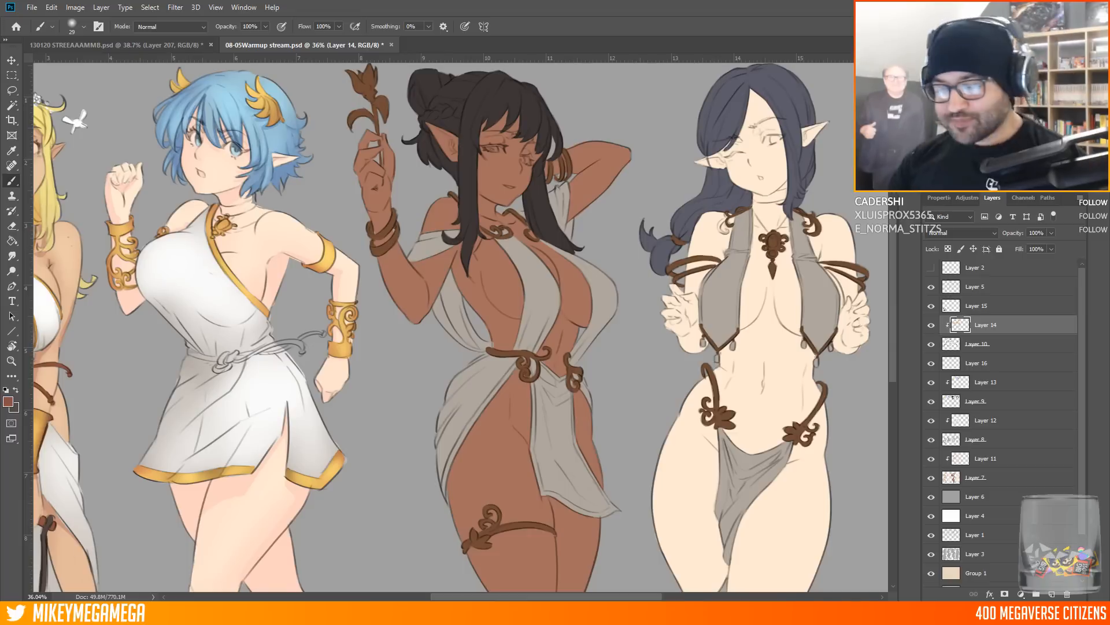
pyautogui.scroll(-5, 603, 200)
pyautogui.scroll(11, 340, 298)
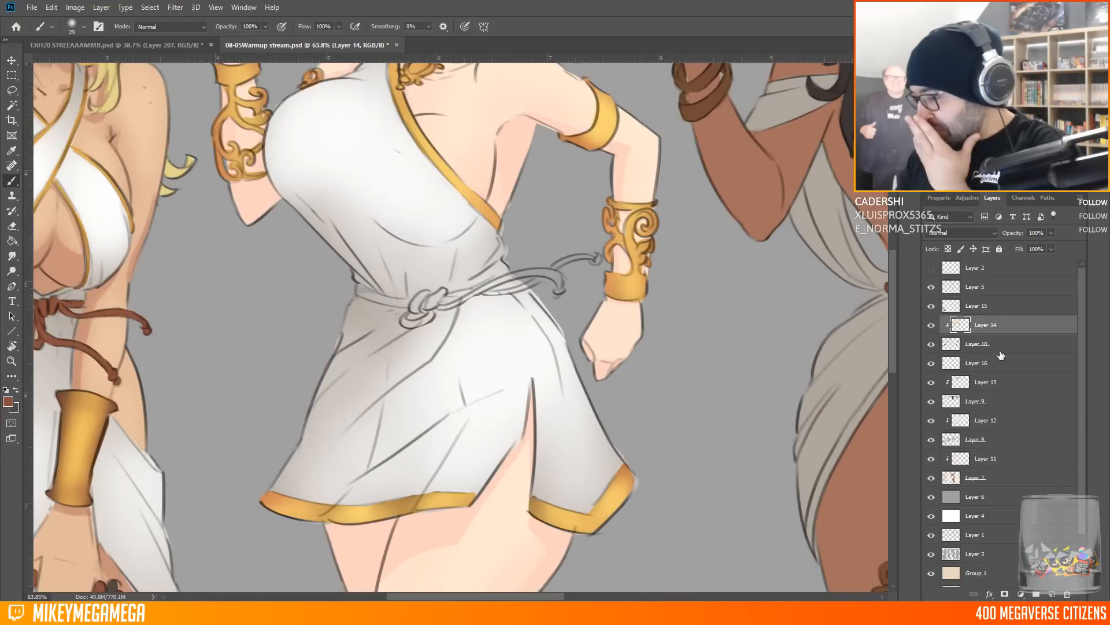
pyautogui.click(998, 306)
pyautogui.moveTo(376, 299)
pyautogui.mouseDown()
pyautogui.moveTo(565, 294)
pyautogui.moveTo(546, 280)
pyautogui.moveTo(602, 256)
pyautogui.mouseUp()
pyautogui.scroll(3, 680, 217)
pyautogui.moveTo(429, 150); pyautogui.dragTo(470, 123)
pyautogui.scroll(-5, 491, 93)
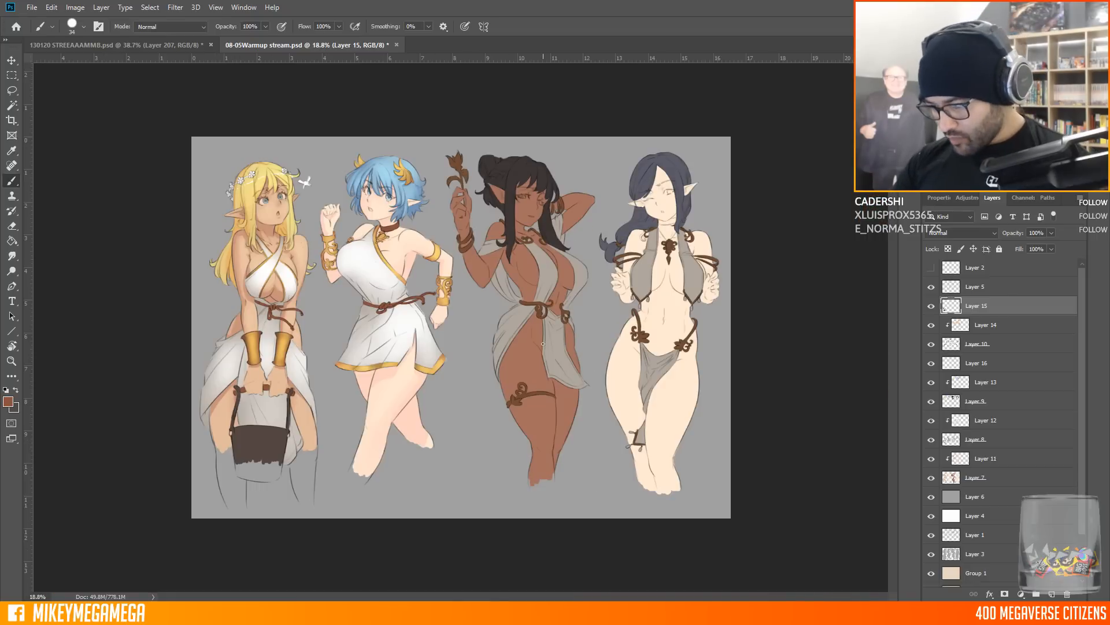
# Paint brown trim along the edges of the dark-skinned elf's garment on Layer 10 with the Mikey Hard 34 brush
pyautogui.scroll(3, 543, 343)
pyautogui.keyDown('ctrl'); pyautogui.click(497, 145); pyautogui.keyUp('ctrl')
pyautogui.click(84, 26)
pyautogui.click(460, 171)
pyautogui.click(84, 27)
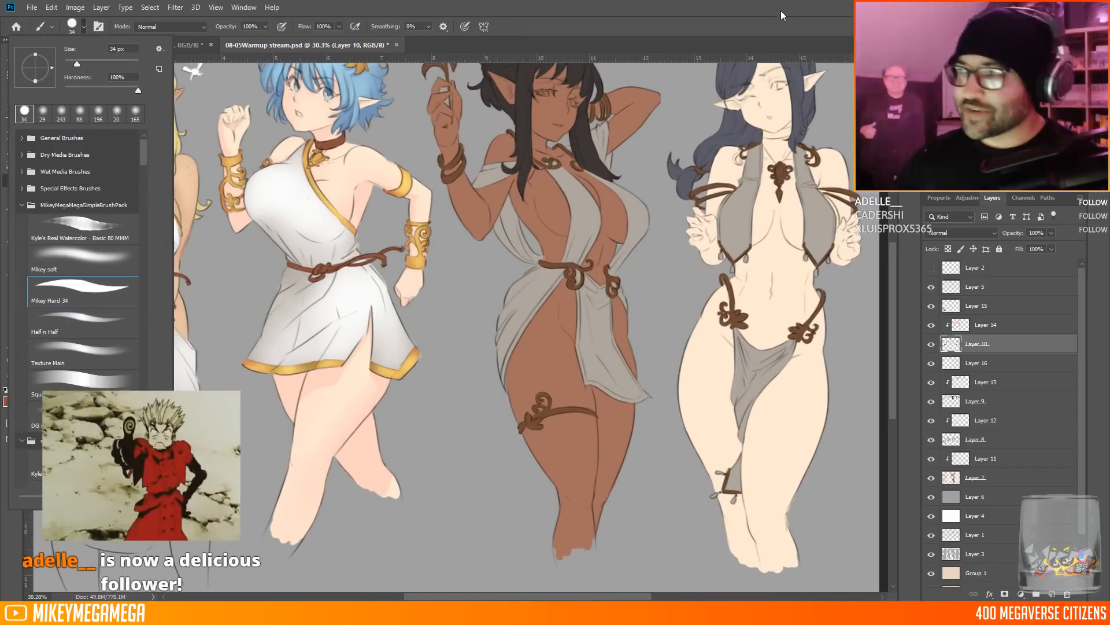
pyautogui.click(640, 407)
pyautogui.scroll(6, 641, 407)
pyautogui.moveTo(397, 348)
pyautogui.mouseDown()
pyautogui.moveTo(403, 375)
pyautogui.moveTo(435, 267)
pyautogui.moveTo(515, 164)
pyautogui.mouseUp()
pyautogui.moveTo(545, 370); pyautogui.dragTo(527, 176)
pyautogui.moveTo(589, 212)
pyautogui.mouseDown()
pyautogui.moveTo(591, 287)
pyautogui.moveTo(654, 386)
pyautogui.mouseUp()
pyautogui.moveTo(547, 363); pyautogui.dragTo(610, 395)
pyautogui.moveTo(542, 168)
pyautogui.mouseDown()
pyautogui.moveTo(567, 191)
pyautogui.moveTo(580, 187)
pyautogui.mouseUp()
pyautogui.scroll(-8, 624, 136)
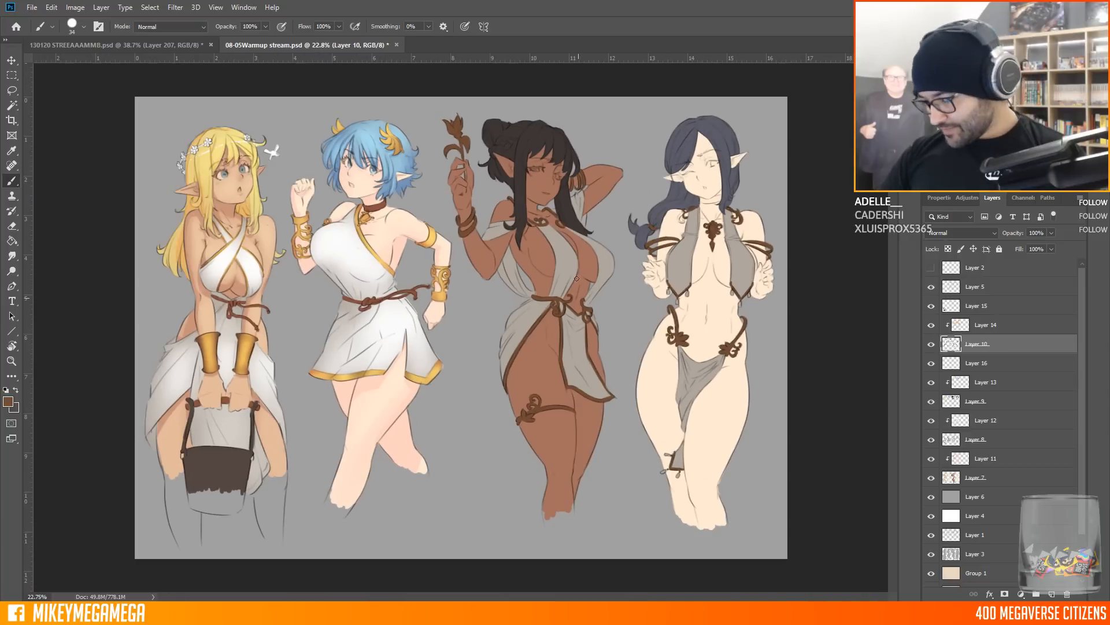
# Shade the dark-skinned elf's ear with a darker skin tone on Layer 11, switching to the Mikey soft brush
pyautogui.scroll(5, 629, 183)
pyautogui.scroll(1, 630, 184)
pyautogui.click(986, 458)
pyautogui.keyDown('alt'); pyautogui.click(570, 185); pyautogui.keyUp('alt')
pyautogui.click(8, 401)
pyautogui.click(842, 256)
pyautogui.click(942, 248)
pyautogui.rightClick(544, 168)
pyautogui.click(579, 147)
pyautogui.scroll(2, 556, 133)
pyautogui.moveTo(495, 145); pyautogui.dragTo(495, 178)
pyautogui.click(83, 27)
pyautogui.click(81, 280)
pyautogui.rightClick(546, 92)
# Mix a reddish-brown skin shadow colour and undo the last two strokes on the dark-skinned elf
pyautogui.click(8, 402)
pyautogui.click(840, 395)
pyautogui.click(748, 318)
pyautogui.click(943, 248)
pyautogui.hotkey('ctrl', 'z')
pyautogui.hotkey('ctrl', 'z')
pyautogui.rightClick(575, 145)
pyautogui.click(562, 118)
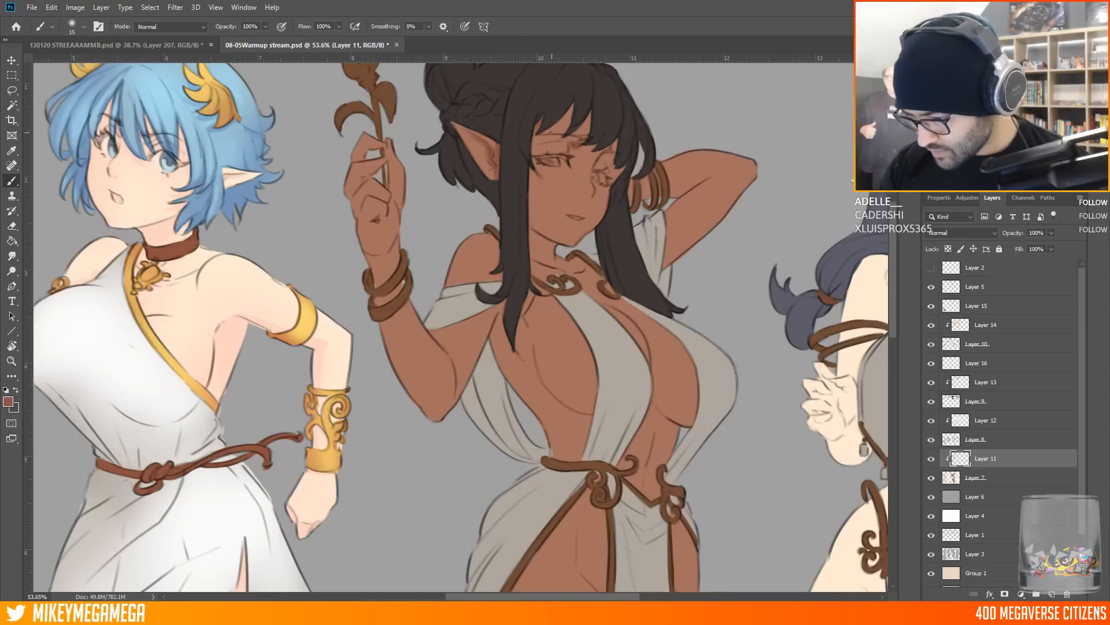
# Shade the dark-skinned elf's nose and lips with a size 9 soft brush
pyautogui.rightClick(596, 148)
pyautogui.moveTo(587, 149); pyautogui.dragTo(614, 154)
pyautogui.click(700, 148)
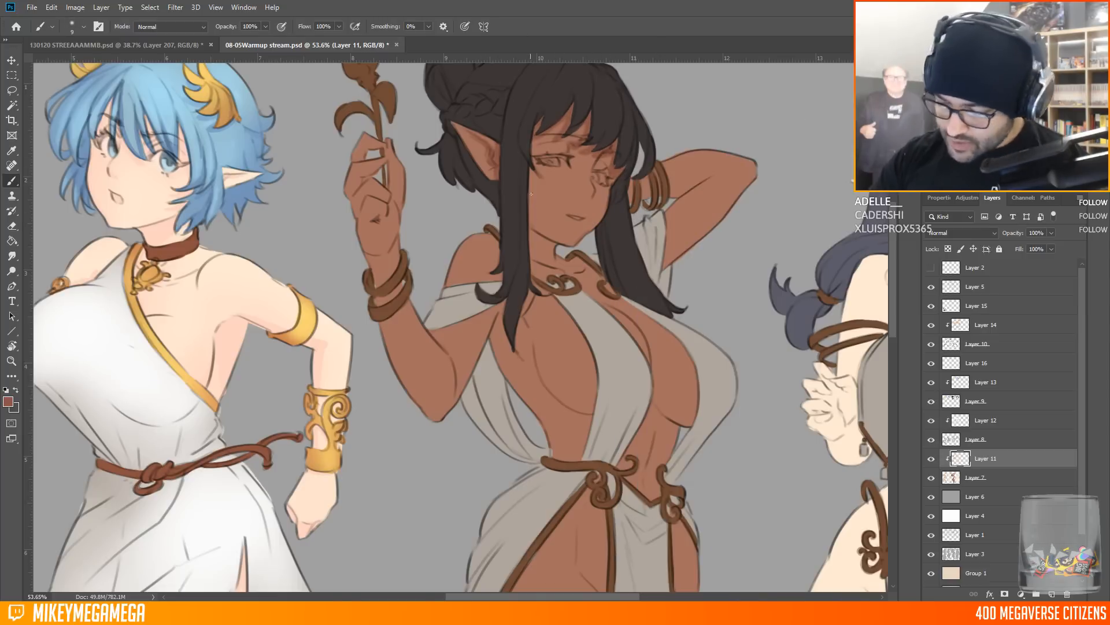
# Shade the dark-skinned elf's neck, shoulder and arm in reddish brown, starting at brush size 17
pyautogui.rightClick(593, 189)
pyautogui.click(616, 148)
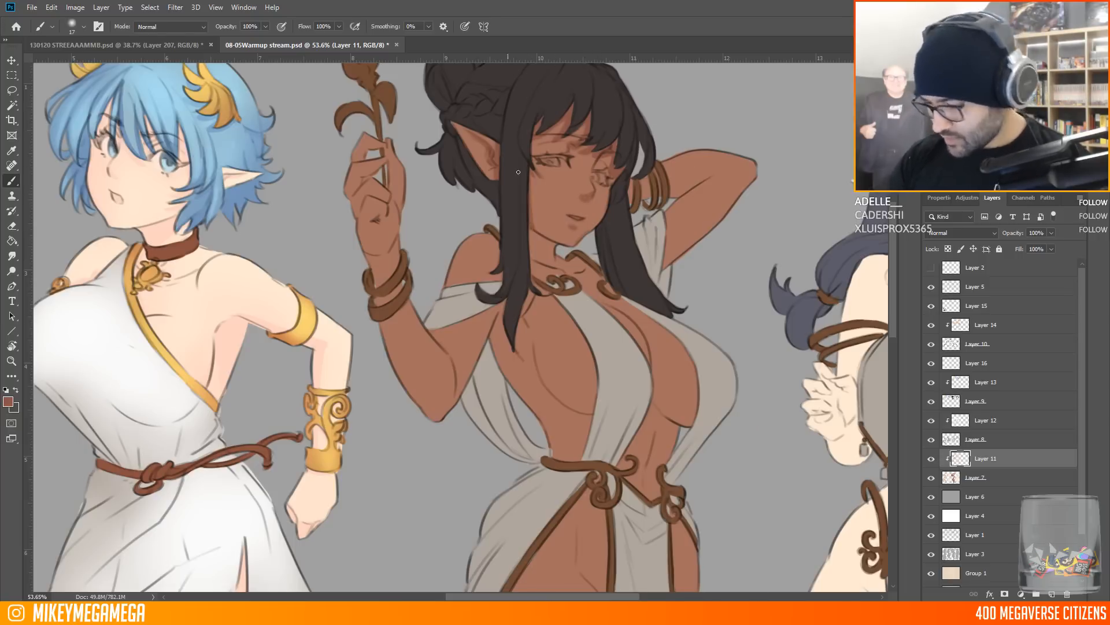
pyautogui.moveTo(528, 247)
pyautogui.mouseDown()
pyautogui.moveTo(550, 249)
pyautogui.moveTo(462, 252)
pyautogui.moveTo(476, 281)
pyautogui.moveTo(582, 263)
pyautogui.mouseUp()
pyautogui.rightClick(506, 255)
pyautogui.click(539, 148)
pyautogui.rightClick(599, 263)
pyautogui.click(622, 148)
# Shade the fingers and palm of the dark-skinned elf's raised hand with a size 14 soft brush
pyautogui.rightClick(676, 194)
pyautogui.click(790, 150)
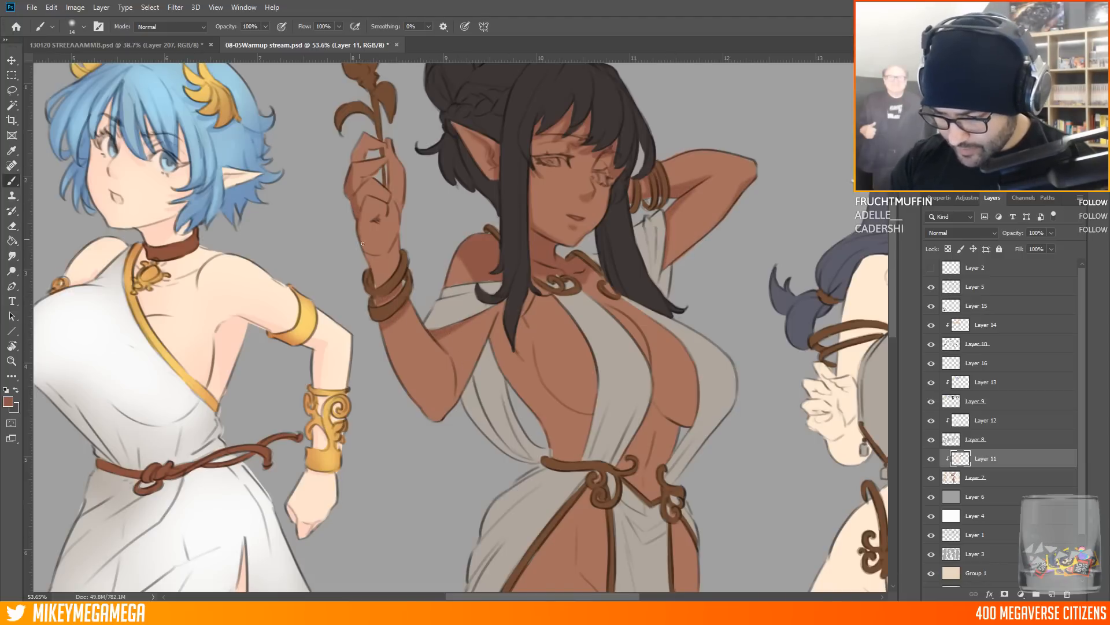
pyautogui.moveTo(363, 146)
pyautogui.mouseDown()
pyautogui.moveTo(355, 160)
pyautogui.moveTo(389, 177)
pyautogui.mouseUp()
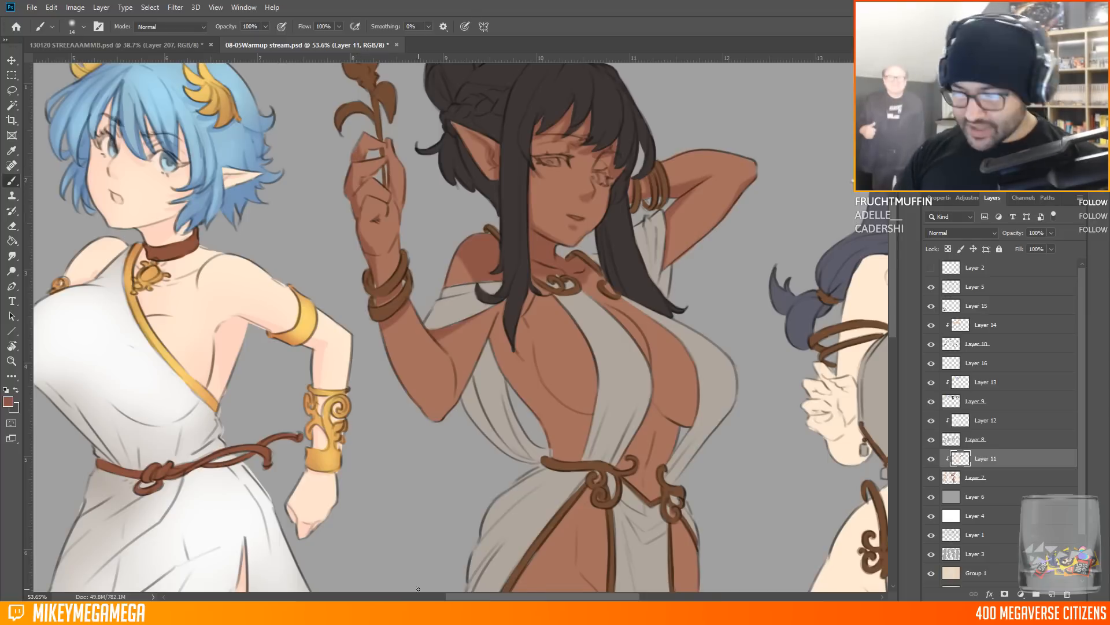
pyautogui.hotkey('alt', '[')
pyautogui.hotkey('alt', ']')
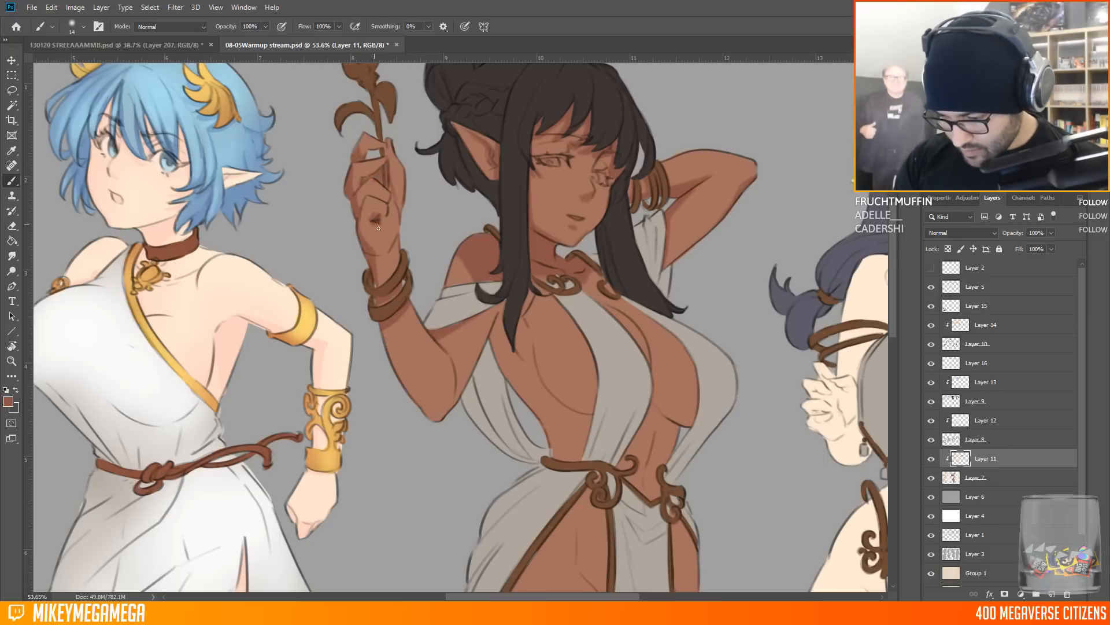
# Shade the dark-skinned elf's chest, side and stomach around the garment with a size 20 soft brush
pyautogui.press(']')
pyautogui.press(']')
pyautogui.moveTo(496, 317); pyautogui.dragTo(520, 371)
pyautogui.moveTo(528, 327)
pyautogui.mouseDown()
pyautogui.moveTo(587, 416)
pyautogui.moveTo(552, 454)
pyautogui.mouseUp()
pyautogui.rightClick(688, 399)
pyautogui.moveTo(648, 418); pyautogui.dragTo(677, 449)
pyautogui.moveTo(537, 341); pyautogui.dragTo(569, 397)
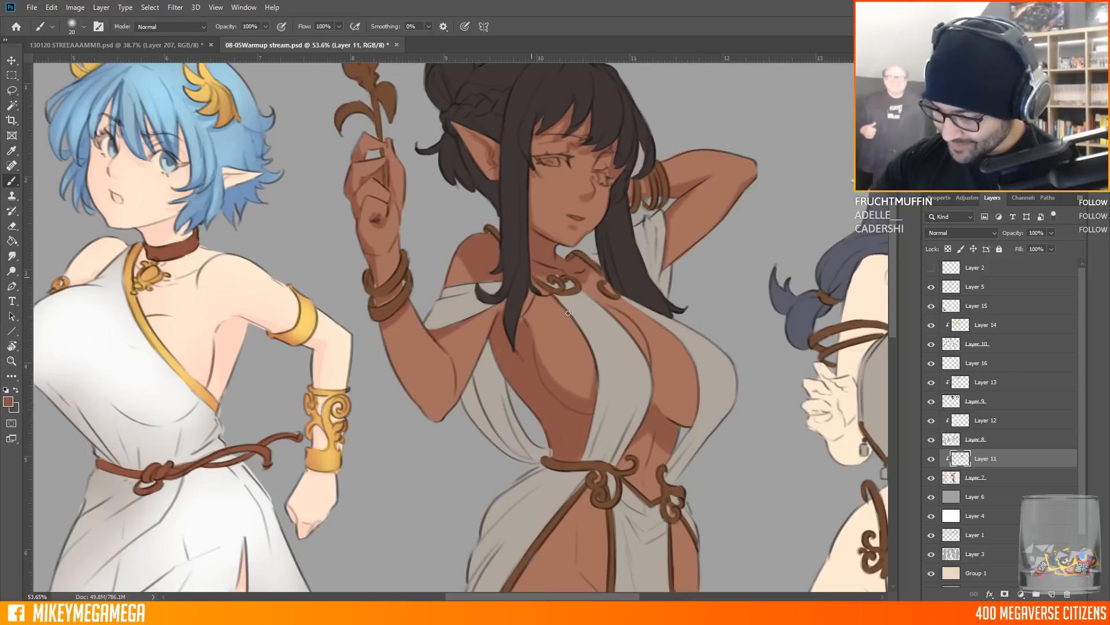
pyautogui.moveTo(655, 409); pyautogui.dragTo(690, 414)
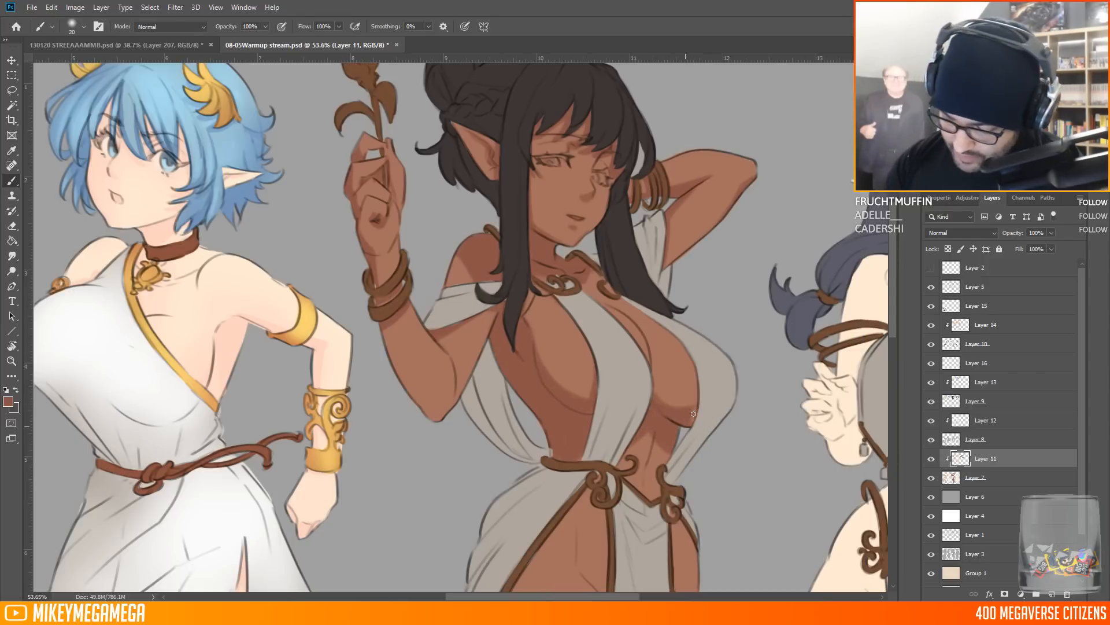
# Shade the dark-skinned elf's legs beneath the waist ornament, skirt hem and thigh band
pyautogui.scroll(-3, 619, 526)
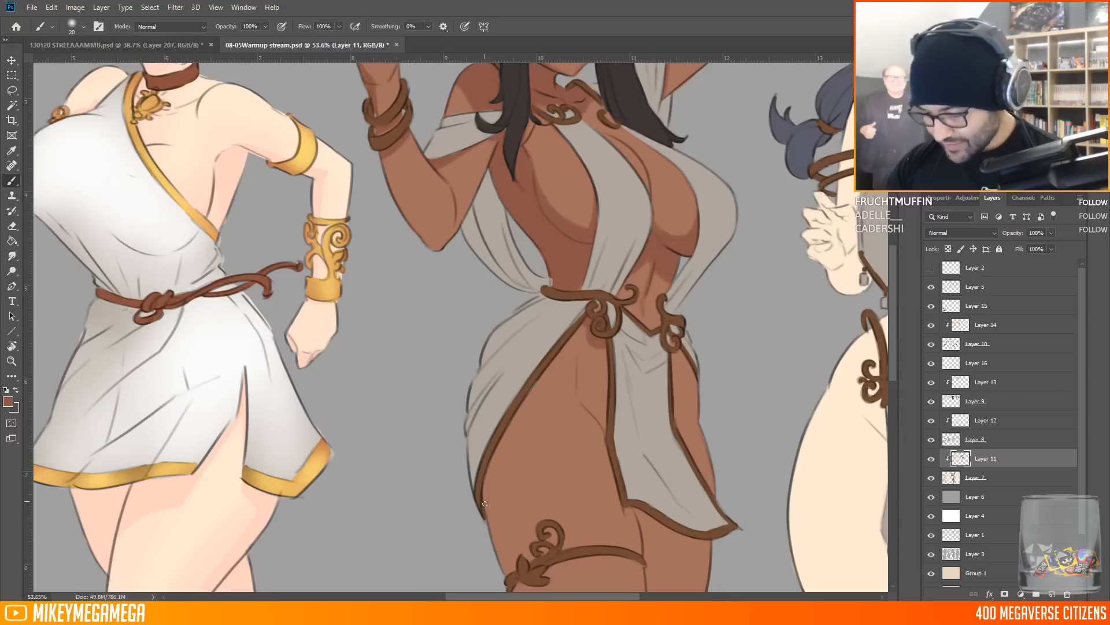
pyautogui.scroll(-3, 493, 457)
pyautogui.rightClick(524, 251)
pyautogui.press('Escape')
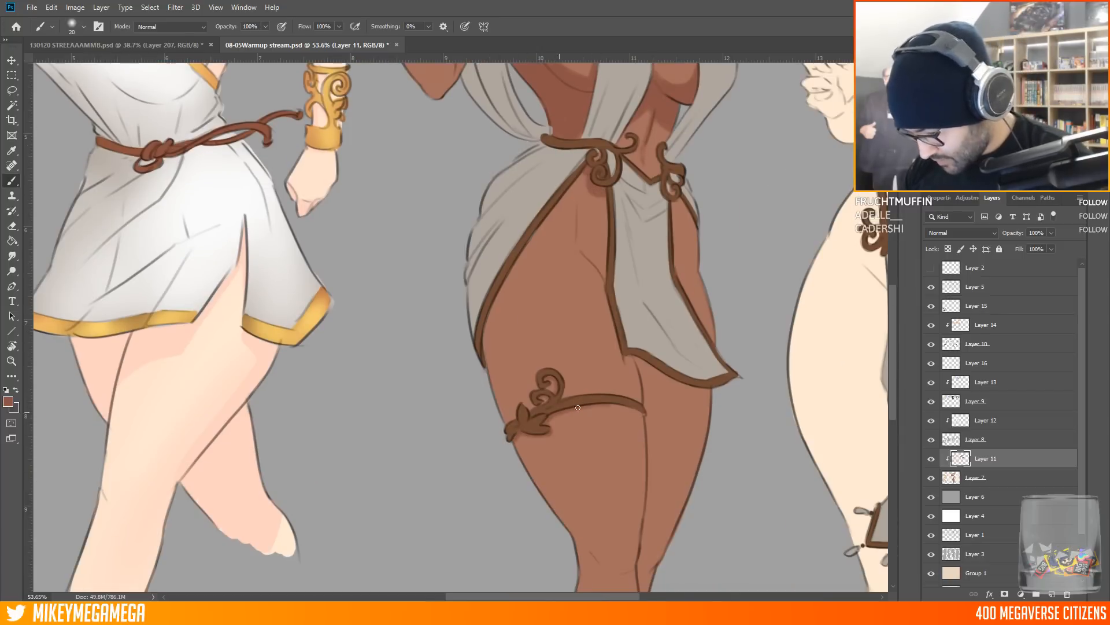
pyautogui.moveTo(593, 407); pyautogui.dragTo(643, 413)
pyautogui.moveTo(600, 197); pyautogui.dragTo(607, 248)
pyautogui.moveTo(633, 360)
pyautogui.mouseDown()
pyautogui.moveTo(643, 376)
pyautogui.moveTo(680, 384)
pyautogui.mouseUp()
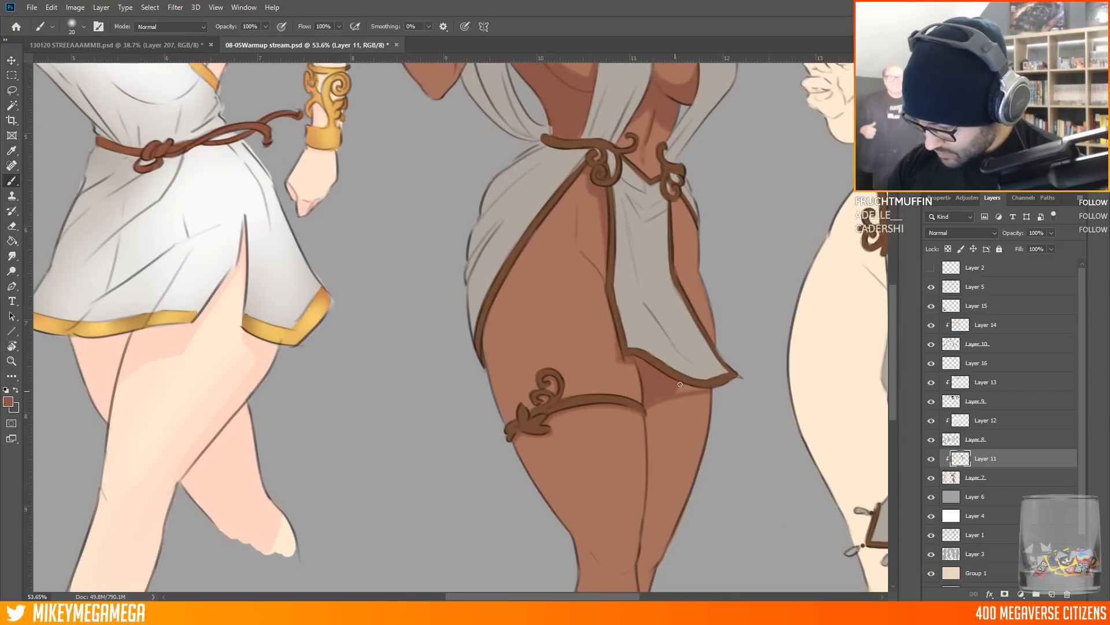
pyautogui.scroll(-2, 578, 243)
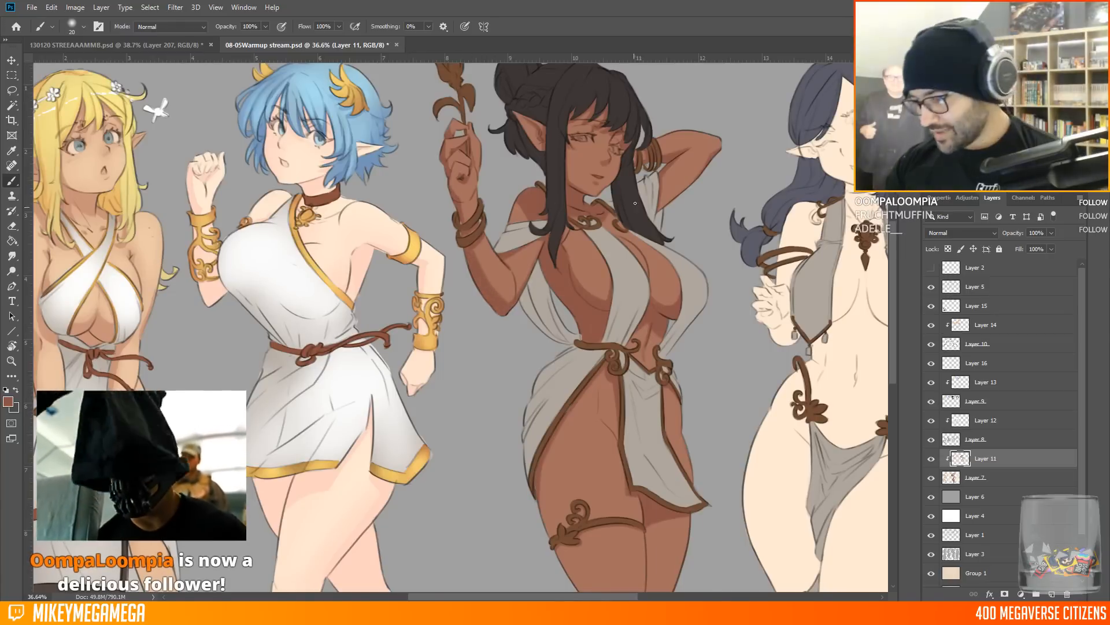
# Blend the reddish-brown shadow softly over the dark-skinned elf's skin with a size 190 brush at 24% opacity
pyautogui.rightClick(653, 183)
pyautogui.click(266, 27)
pyautogui.click(226, 39)
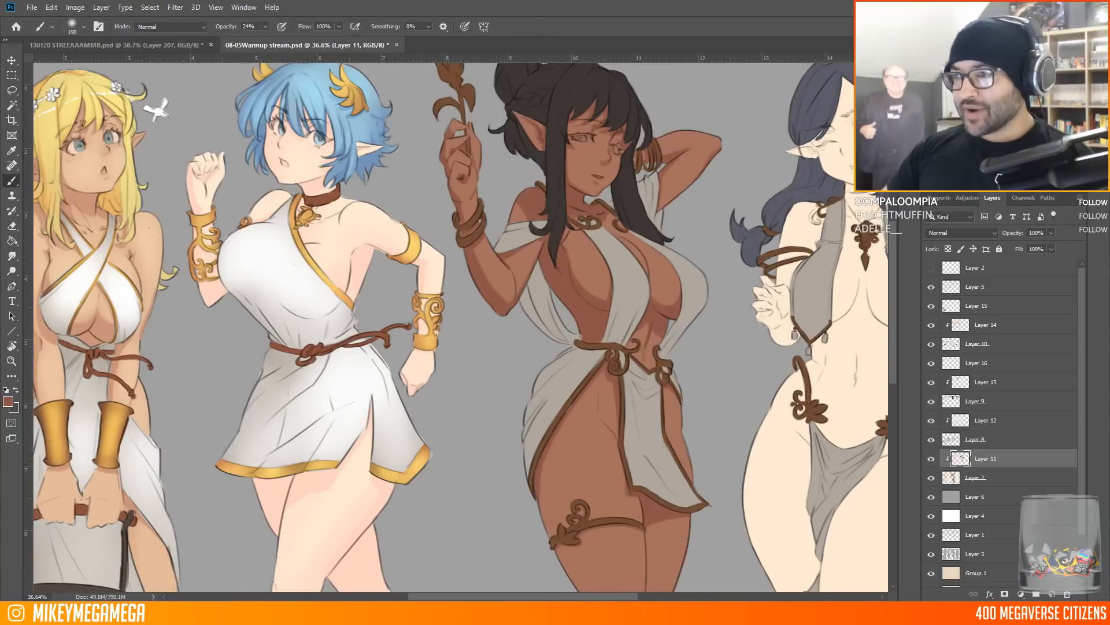
pyautogui.scroll(1, 646, 299)
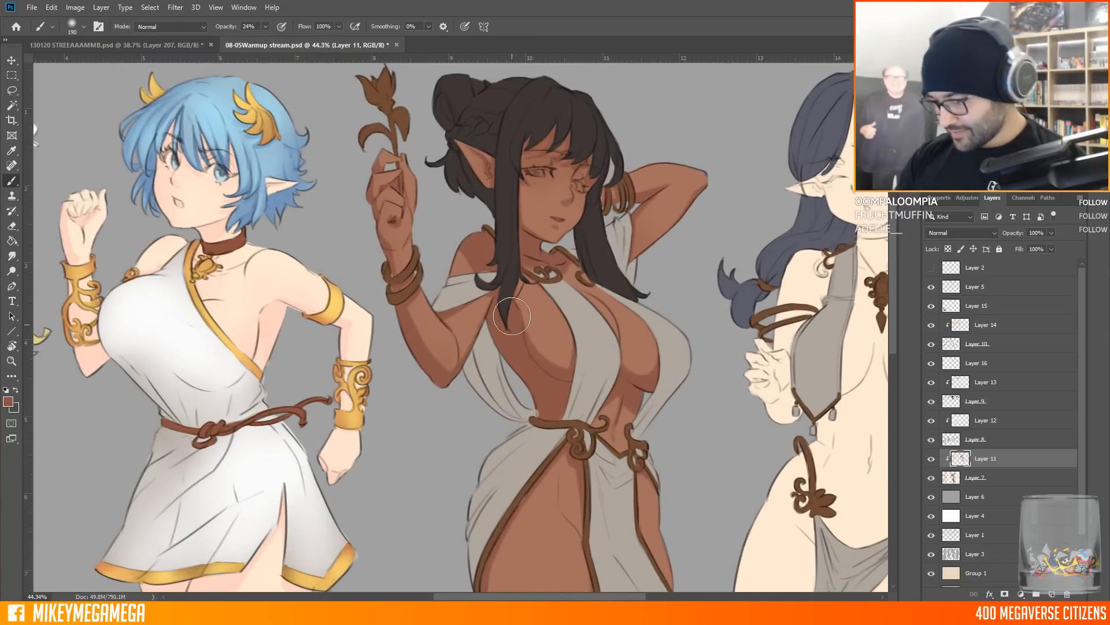
pyautogui.scroll(-5, 549, 449)
pyautogui.moveTo(550, 450); pyautogui.dragTo(554, 498)
pyautogui.press('l')
pyautogui.moveTo(609, 313); pyautogui.dragTo(672, 273)
pyautogui.press('b')
# Pick a light orange and add soft highlights to the dark-skinned elf's face and upper body
pyautogui.scroll(7, 574, 156)
pyautogui.press('n')
pyautogui.click(749, 261)
pyautogui.press('Return')
pyautogui.press('b')
pyautogui.moveTo(542, 205); pyautogui.dragTo(561, 152)
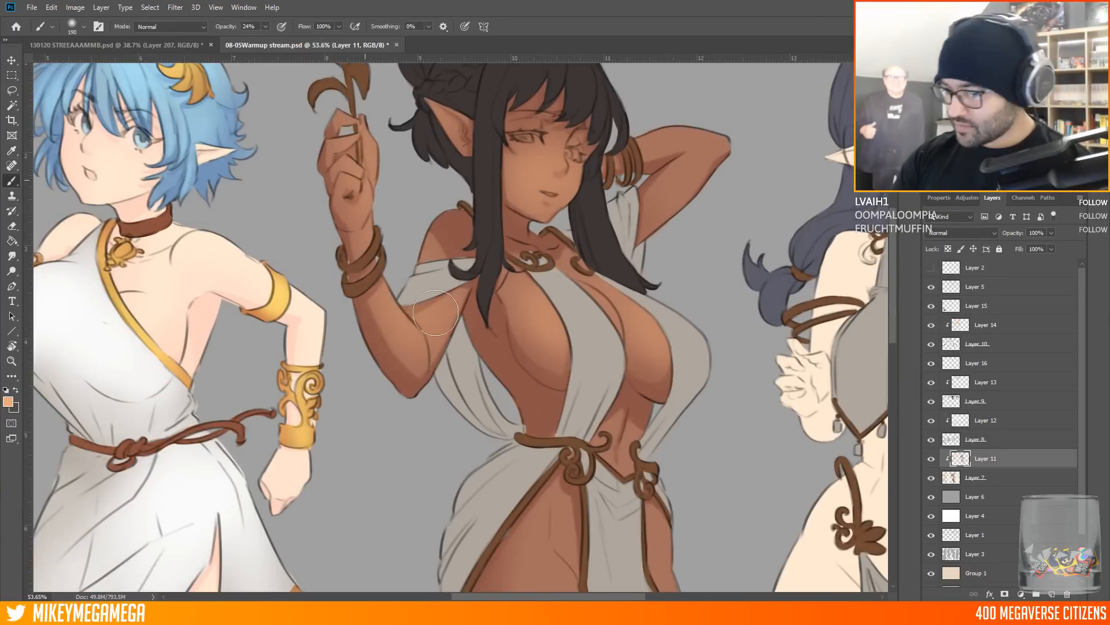
# Add soft light orange highlights to the dark-skinned elf's thighs and hip
pyautogui.scroll(-5, 563, 443)
pyautogui.moveTo(583, 413); pyautogui.dragTo(591, 473)
pyautogui.moveTo(643, 418); pyautogui.dragTo(654, 496)
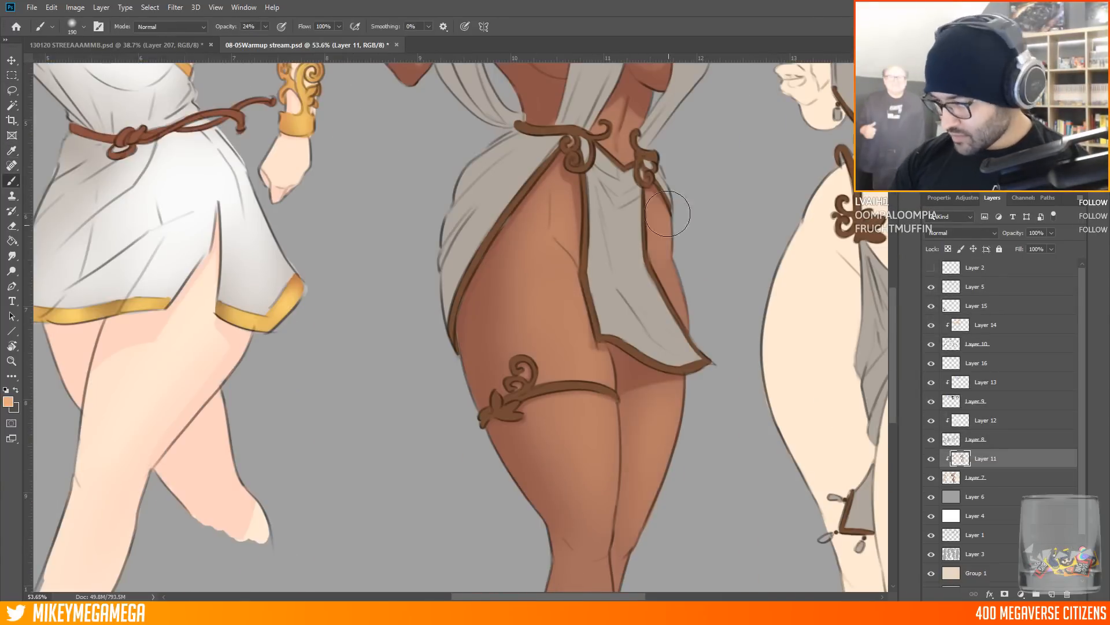
pyautogui.moveTo(658, 223); pyautogui.dragTo(663, 275)
pyautogui.scroll(-12, 653, 272)
# Deepen the dark-skinned elf's facial shading with a sampled reddish brown and a size 59 soft brush
pyautogui.scroll(10, 538, 174)
pyautogui.keyDown('alt'); pyautogui.click(524, 245); pyautogui.keyUp('alt')
pyautogui.rightClick(528, 170)
pyautogui.click(567, 153)
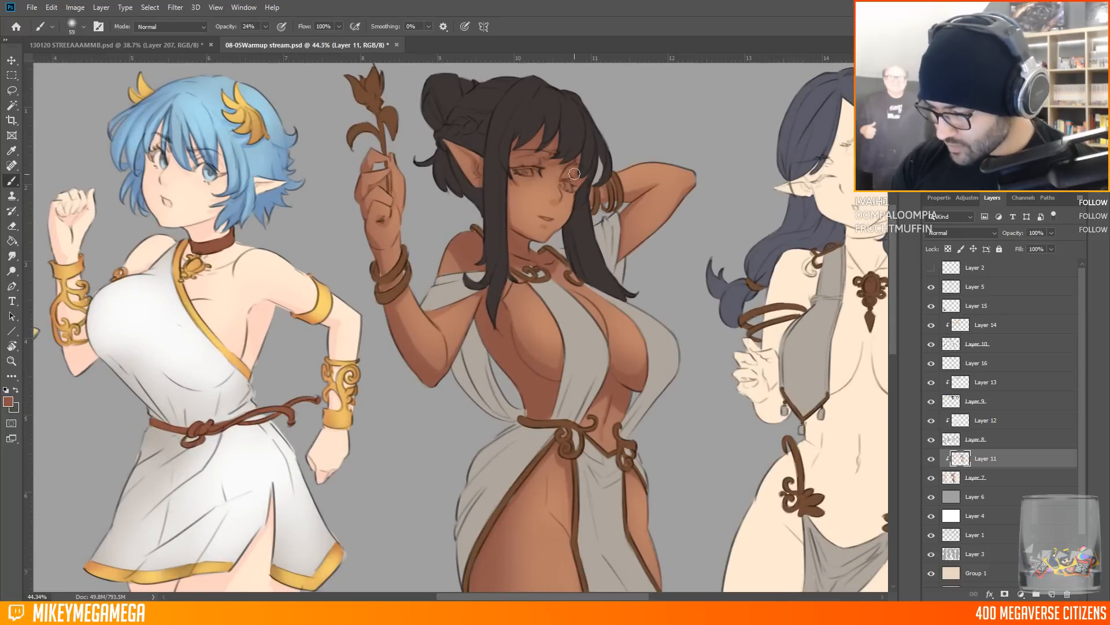
pyautogui.scroll(-5, 573, 181)
pyautogui.scroll(3, 408, 292)
# Switch to the Move tool and select Layer 10, which holds the blue-haired elf's wrist cuff
pyautogui.press('v')
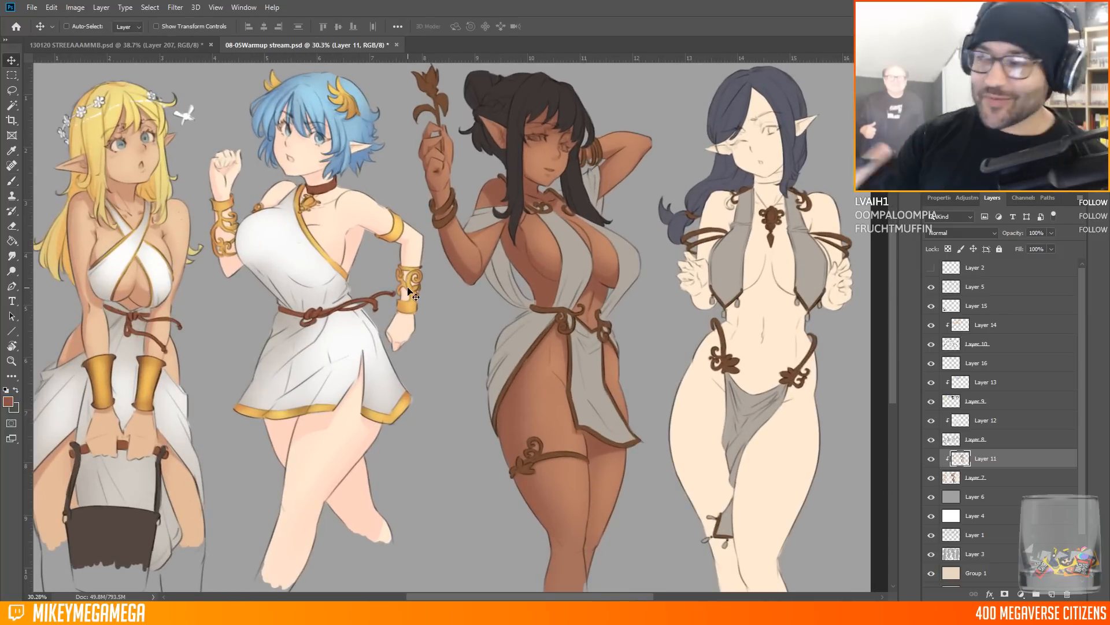
pyautogui.keyDown('ctrl'); pyautogui.click(414, 266); pyautogui.keyUp('ctrl')
pyautogui.scroll(-5, 417, 249)
pyautogui.scroll(6, 362, 234)
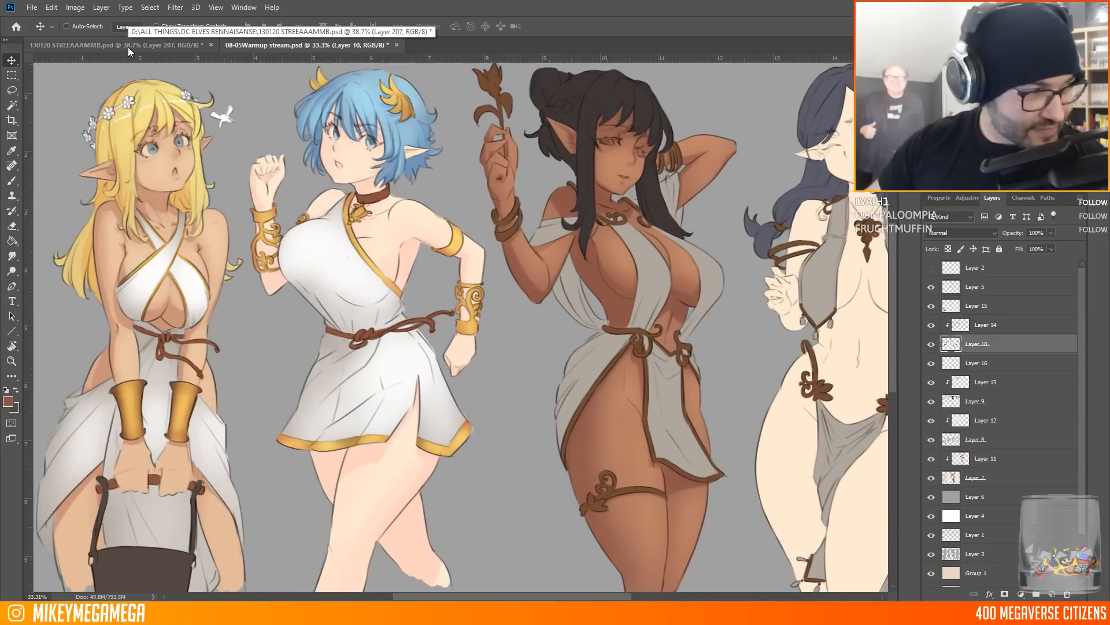
# Look over the 130120 STREEAAAMMB.psd document and return to 08-05Warmup stream.psd for comparison
pyautogui.click(127, 48)
pyautogui.scroll(-3, 491, 196)
pyautogui.scroll(2, 492, 185)
pyautogui.scroll(-2, 463, 185)
pyautogui.click(348, 47)
pyautogui.scroll(-4, 379, 218)
pyautogui.scroll(2, 411, 223)
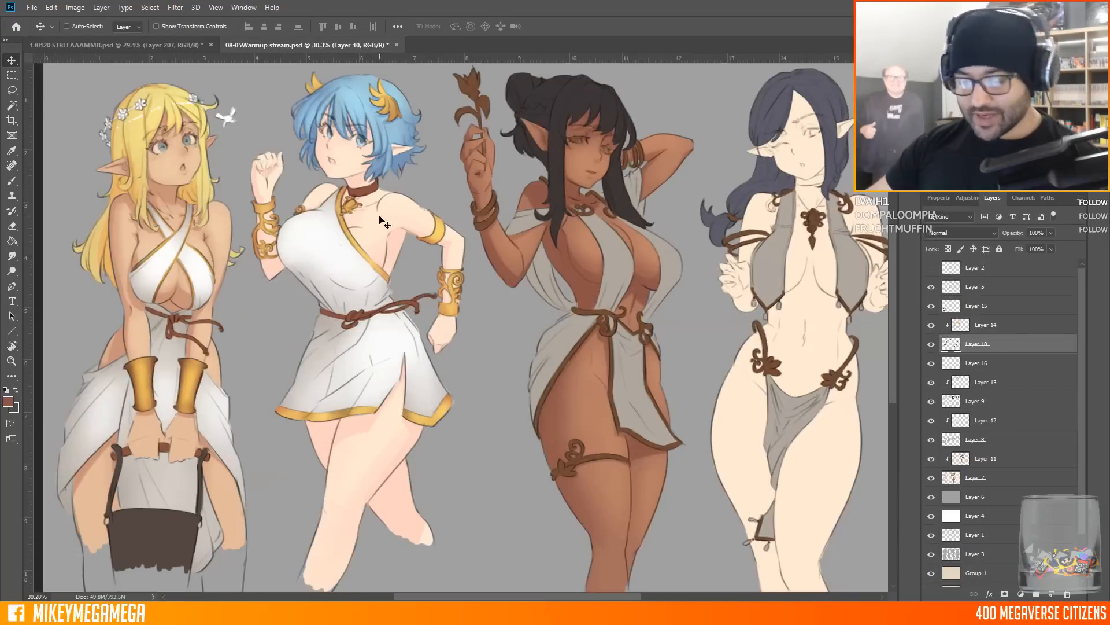
# Brush an orange gold base over the dark-skinned elf's flower, bracelets, belt, dress trim and thigh band on Layer 14, using 24% opacity
pyautogui.press('b')
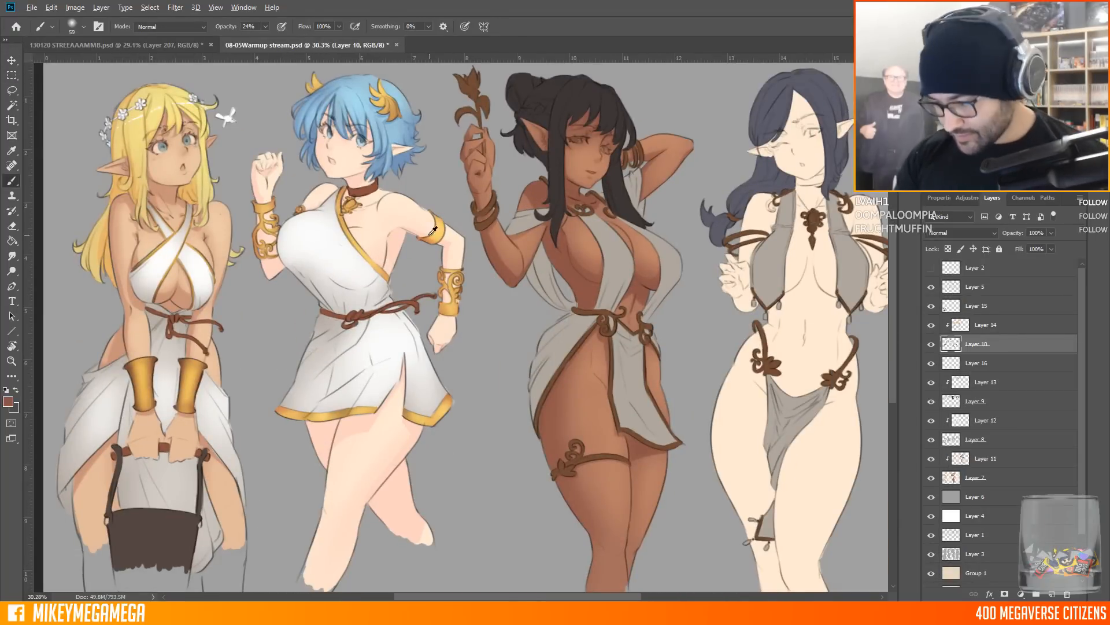
pyautogui.click(1007, 324)
pyautogui.rightClick(563, 190)
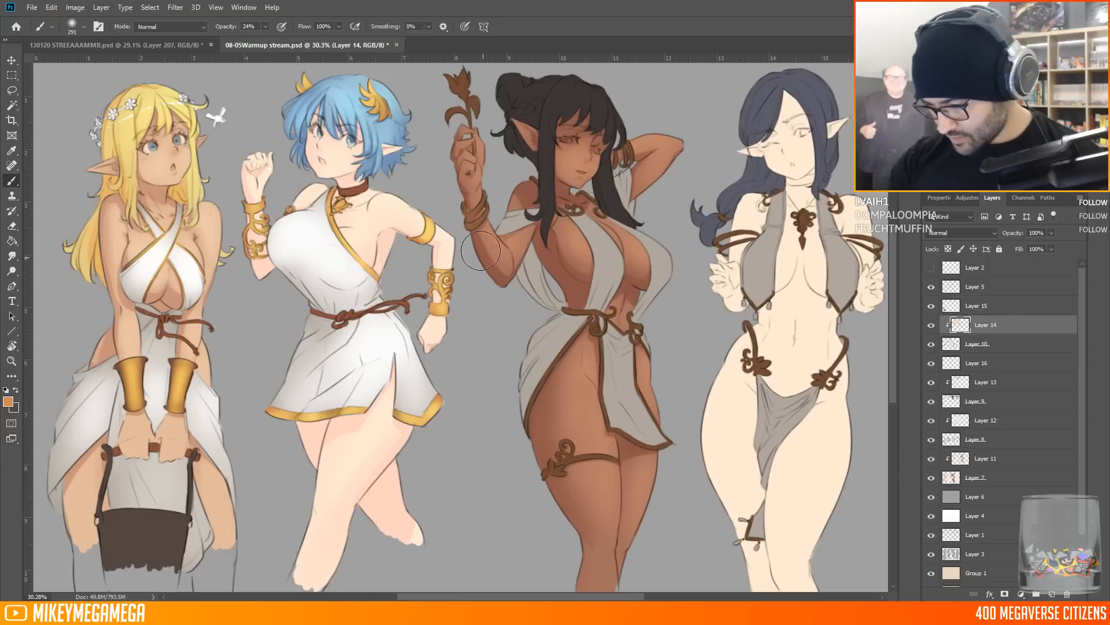
pyautogui.moveTo(461, 83); pyautogui.dragTo(477, 220)
pyautogui.moveTo(623, 149); pyautogui.dragTo(623, 165)
pyautogui.moveTo(595, 318); pyautogui.dragTo(529, 425)
pyautogui.moveTo(670, 430); pyautogui.dragTo(613, 428)
pyautogui.moveTo(613, 459); pyautogui.dragTo(554, 467)
pyautogui.moveTo(629, 312); pyautogui.dragTo(640, 347)
# Sample light gold from the blue-haired elf's hem and brighten the dark-skinned elf's flower, bracelets, belt, trim and thigh band
pyautogui.keyDown('alt'); pyautogui.click(342, 412); pyautogui.keyUp('alt')
pyautogui.rightClick(493, 264)
pyautogui.click(556, 149)
pyautogui.moveTo(468, 199); pyautogui.dragTo(483, 223)
pyautogui.moveTo(459, 75)
pyautogui.mouseDown()
pyautogui.moveTo(457, 112)
pyautogui.moveTo(477, 113)
pyautogui.mouseUp()
pyautogui.moveTo(572, 312); pyautogui.dragTo(599, 329)
pyautogui.moveTo(634, 324); pyautogui.dragTo(637, 340)
pyautogui.moveTo(565, 337); pyautogui.dragTo(531, 408)
pyautogui.moveTo(562, 445)
pyautogui.mouseDown()
pyautogui.moveTo(555, 469)
pyautogui.moveTo(613, 458)
pyautogui.mouseUp()
pyautogui.moveTo(625, 141); pyautogui.dragTo(628, 163)
pyautogui.moveTo(476, 108); pyautogui.dragTo(461, 78)
# Adjust the brush opacity and add further light yellow highlights to the dark-skinned elf's flower, jewellery, necklace, belt and trim
pyautogui.moveTo(266, 26); pyautogui.dragTo(282, 43)
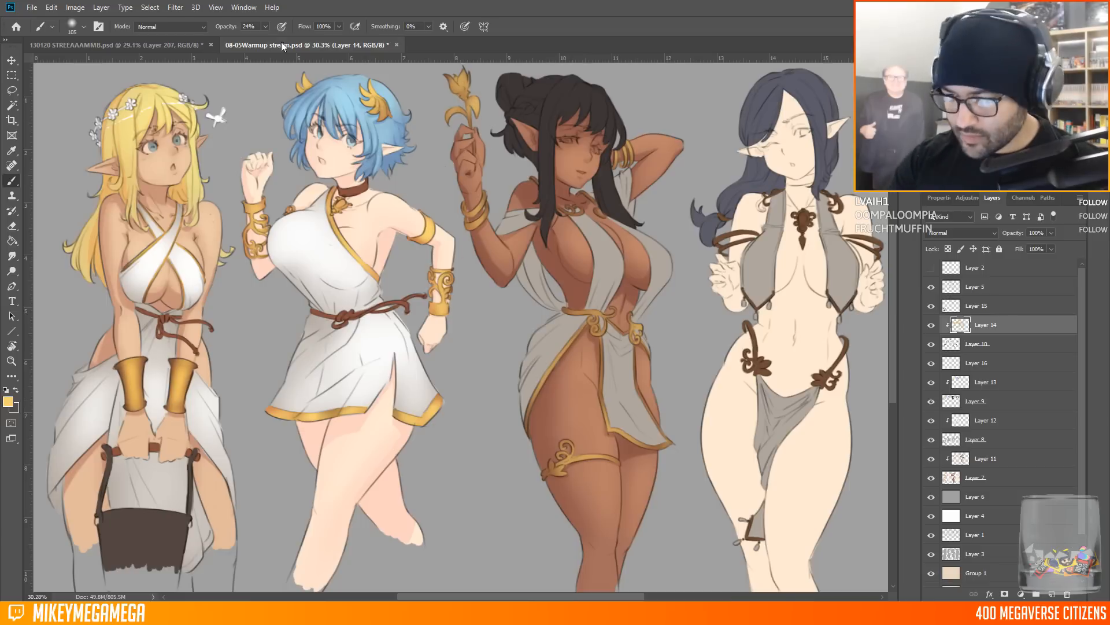
pyautogui.moveTo(459, 79); pyautogui.dragTo(457, 97)
pyautogui.moveTo(469, 197); pyautogui.dragTo(485, 222)
pyautogui.moveTo(575, 312); pyautogui.dragTo(602, 331)
pyautogui.moveTo(572, 339); pyautogui.dragTo(535, 395)
pyautogui.moveTo(601, 458); pyautogui.dragTo(556, 472)
pyautogui.moveTo(627, 144); pyautogui.dragTo(630, 162)
pyautogui.moveTo(566, 211); pyautogui.dragTo(600, 203)
pyautogui.moveTo(527, 184); pyautogui.dragTo(535, 179)
# Whiten the dark-skinned elf's dress on Layer 12 with white sampled from the blue-haired elf's skirt, using a large soft brush at 71% opacity
pyautogui.keyDown('ctrl'); pyautogui.click(359, 370); pyautogui.keyUp('ctrl')
pyautogui.keyDown('alt'); pyautogui.click(360, 370); pyautogui.keyUp('alt')
pyautogui.keyDown('alt'); pyautogui.rightClick(660, 110); pyautogui.keyUp('alt')
pyautogui.moveTo(266, 27); pyautogui.dragTo(263, 41)
pyautogui.moveTo(601, 266)
pyautogui.mouseDown()
pyautogui.moveTo(589, 229)
pyautogui.moveTo(606, 275)
pyautogui.mouseUp()
pyautogui.hotkey('ctrl', 'z')
pyautogui.hotkey('ctrl', 'z')
pyautogui.hotkey('alt', ']')
pyautogui.moveTo(660, 268)
pyautogui.mouseDown()
pyautogui.moveTo(635, 236)
pyautogui.moveTo(627, 177)
pyautogui.mouseUp()
pyautogui.moveTo(535, 215); pyautogui.dragTo(512, 226)
pyautogui.moveTo(520, 267); pyautogui.dragTo(552, 304)
pyautogui.moveTo(619, 399)
pyautogui.mouseDown()
pyautogui.moveTo(676, 439)
pyautogui.moveTo(618, 353)
pyautogui.mouseUp()
pyautogui.moveTo(564, 326); pyautogui.dragTo(505, 401)
pyautogui.moveTo(602, 237); pyautogui.dragTo(654, 278)
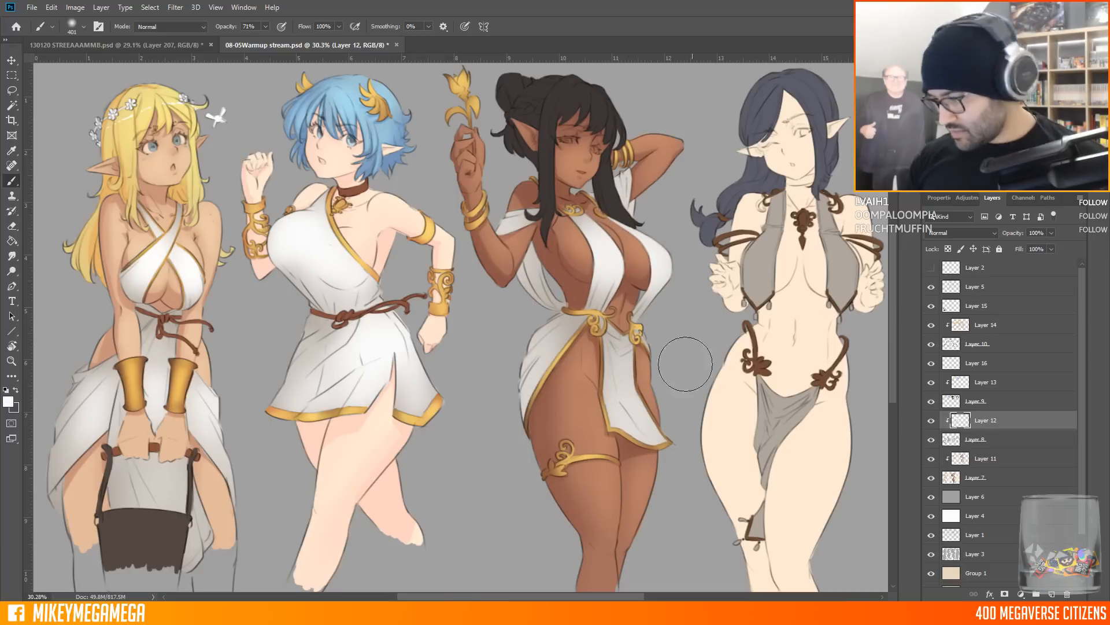
pyautogui.moveTo(622, 387); pyautogui.dragTo(632, 367)
# Prepare a black size 34 brush at 89% opacity and select Layer 13, clipped over the dark-skinned elf's hair layer
pyautogui.scroll(-1, 498, 328)
pyautogui.scroll(4, 613, 98)
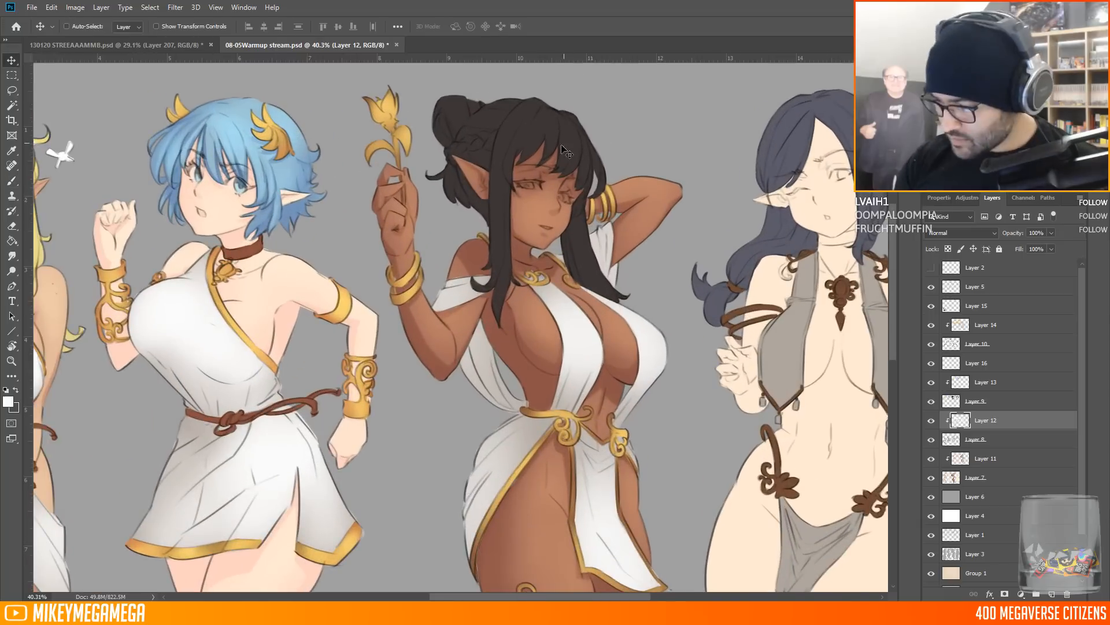
pyautogui.keyDown('ctrl'); pyautogui.click(567, 152); pyautogui.keyUp('ctrl')
pyautogui.click(16, 389)
pyautogui.click(8, 402)
pyautogui.press('Escape')
pyautogui.click(83, 27)
pyautogui.click(58, 127)
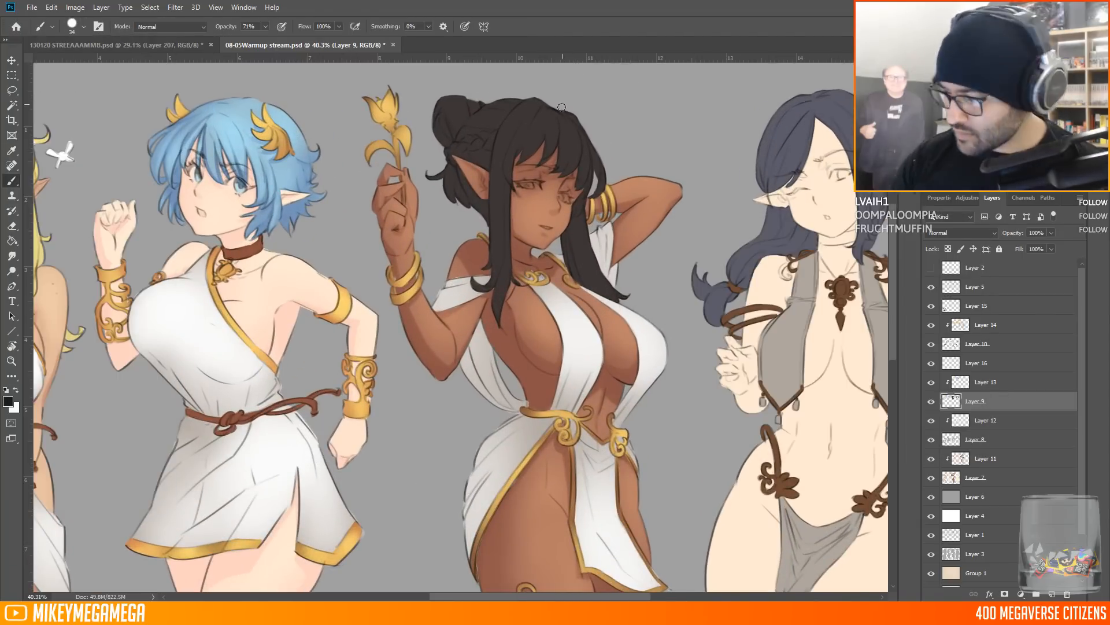
pyautogui.scroll(-7, 597, 121)
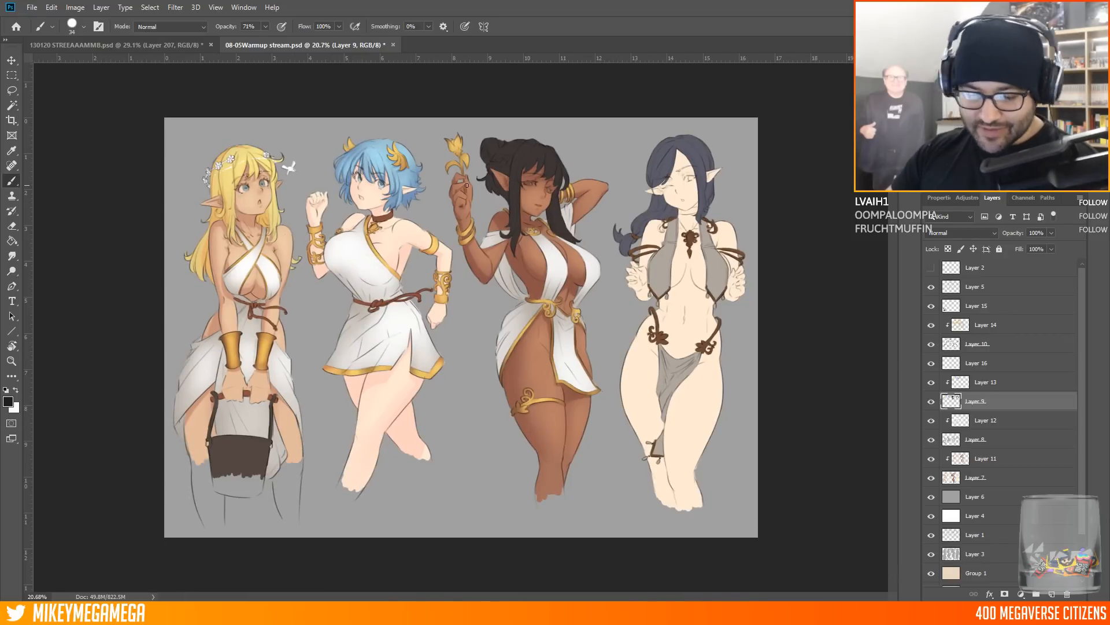
pyautogui.scroll(7, 392, 109)
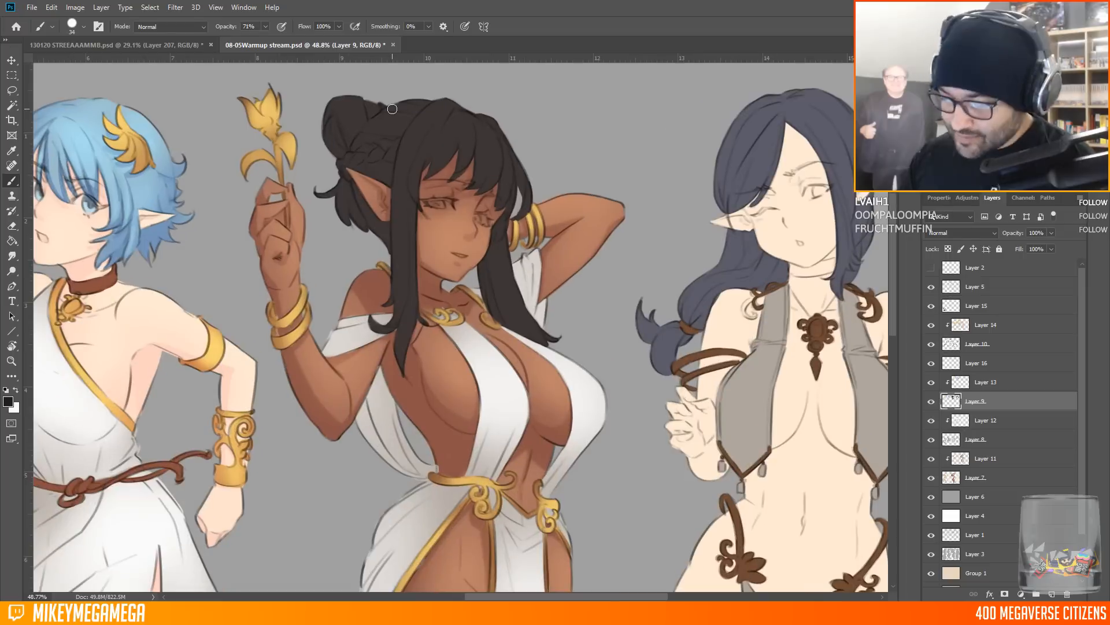
pyautogui.click(265, 26)
pyautogui.hotkey('ctrl', 'z')
pyautogui.click(985, 382)
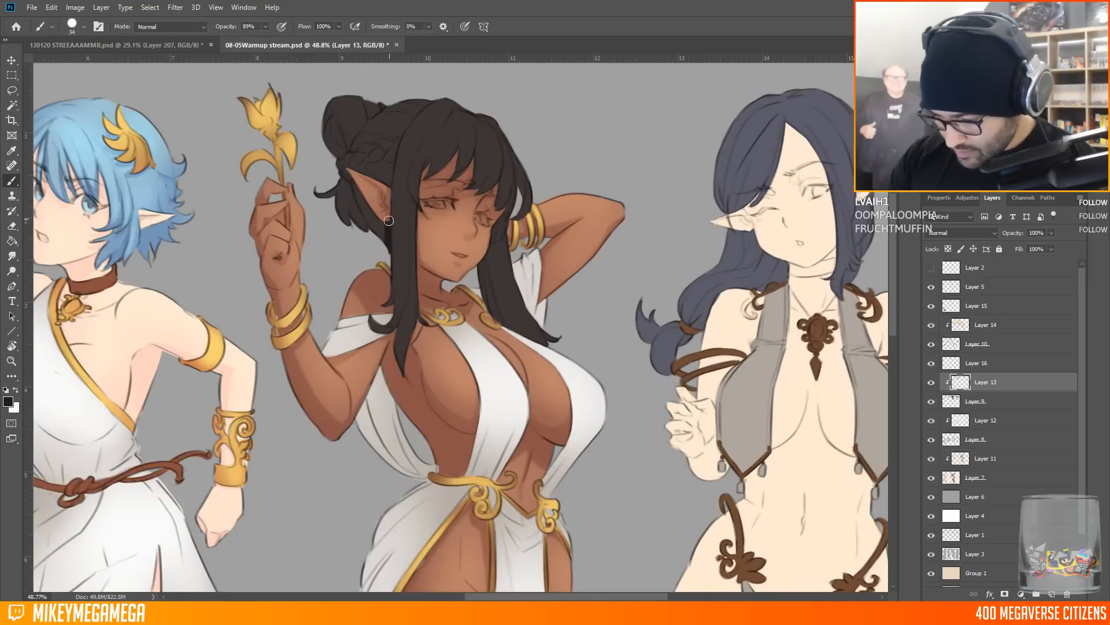
# Try black shading strokes on the dark-skinned elf's bun and back hair, and lasso that area to clear them
pyautogui.moveTo(355, 188); pyautogui.dragTo(383, 241)
pyautogui.moveTo(402, 136)
pyautogui.mouseDown()
pyautogui.moveTo(389, 186)
pyautogui.moveTo(382, 178)
pyautogui.mouseUp()
pyautogui.moveTo(347, 176)
pyautogui.mouseDown()
pyautogui.moveTo(340, 220)
pyautogui.moveTo(362, 229)
pyautogui.mouseUp()
pyautogui.moveTo(329, 119)
pyautogui.mouseDown()
pyautogui.moveTo(342, 156)
pyautogui.moveTo(392, 109)
pyautogui.mouseUp()
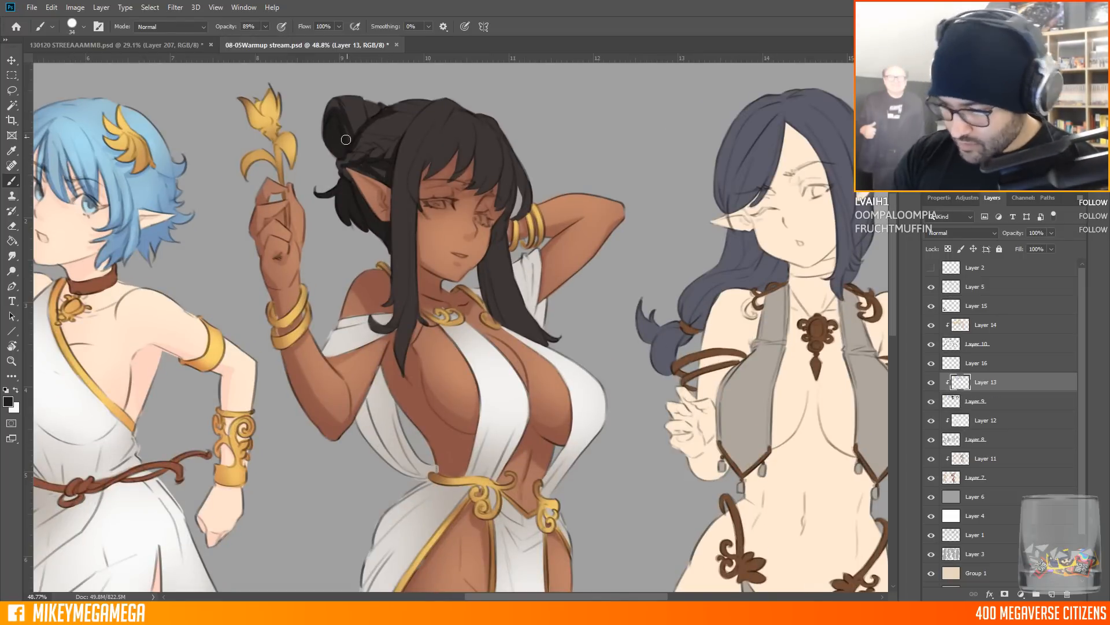
pyautogui.press('l')
pyautogui.moveTo(342, 77)
pyautogui.mouseDown()
pyautogui.moveTo(419, 185)
pyautogui.moveTo(383, 259)
pyautogui.moveTo(321, 93)
pyautogui.mouseUp()
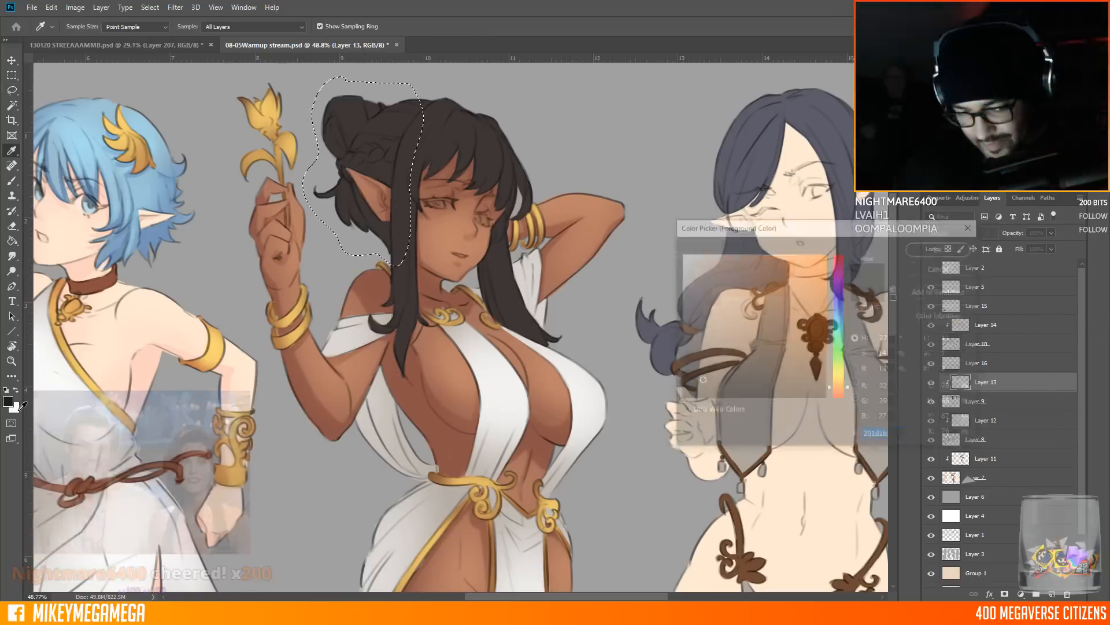
# Pick a new near-black and paint shadows along the dark-skinned elf's bun, back hair, fringe and long side locks
pyautogui.click(8, 402)
pyautogui.press('Return')
pyautogui.press('b')
pyautogui.hotkey('ctrl', 'd')
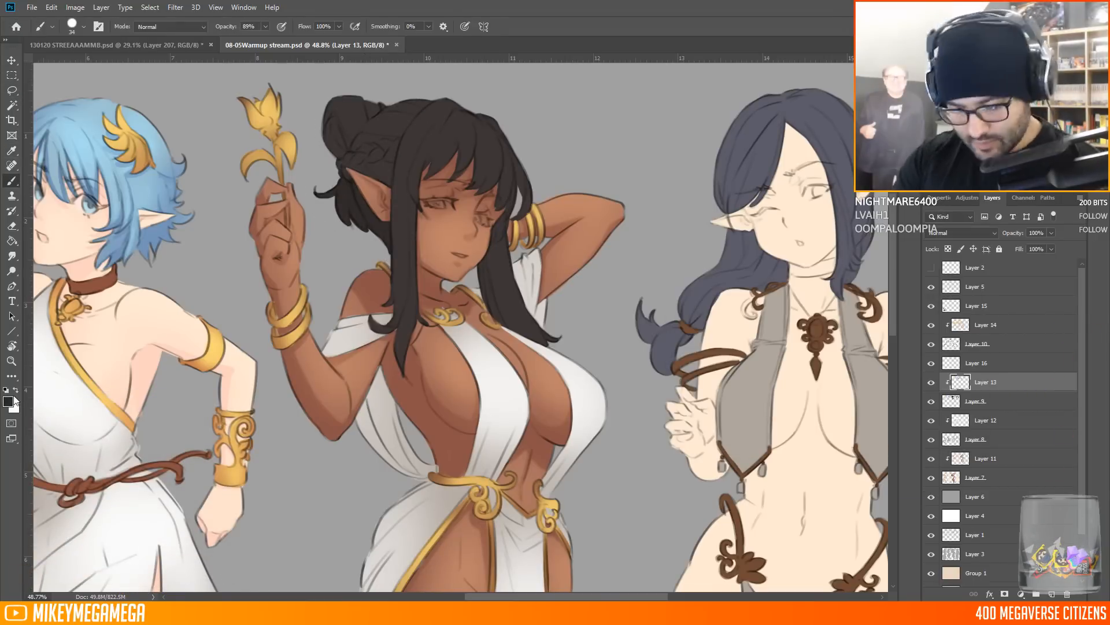
pyautogui.moveTo(334, 106)
pyautogui.mouseDown()
pyautogui.moveTo(329, 148)
pyautogui.moveTo(342, 151)
pyautogui.mouseUp()
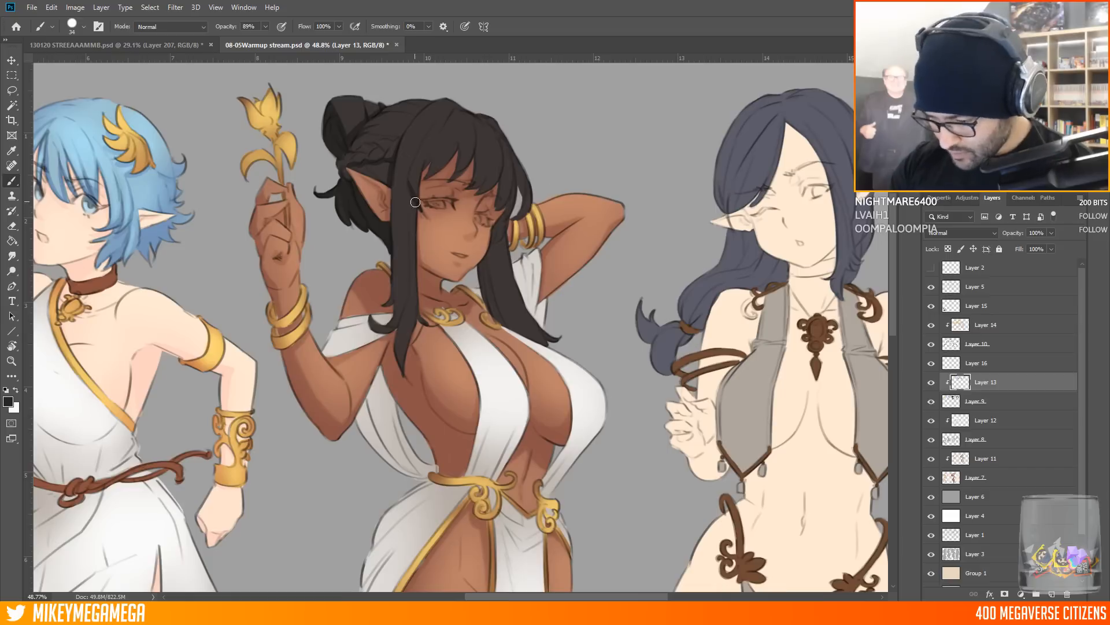
pyautogui.moveTo(409, 188); pyautogui.dragTo(436, 138)
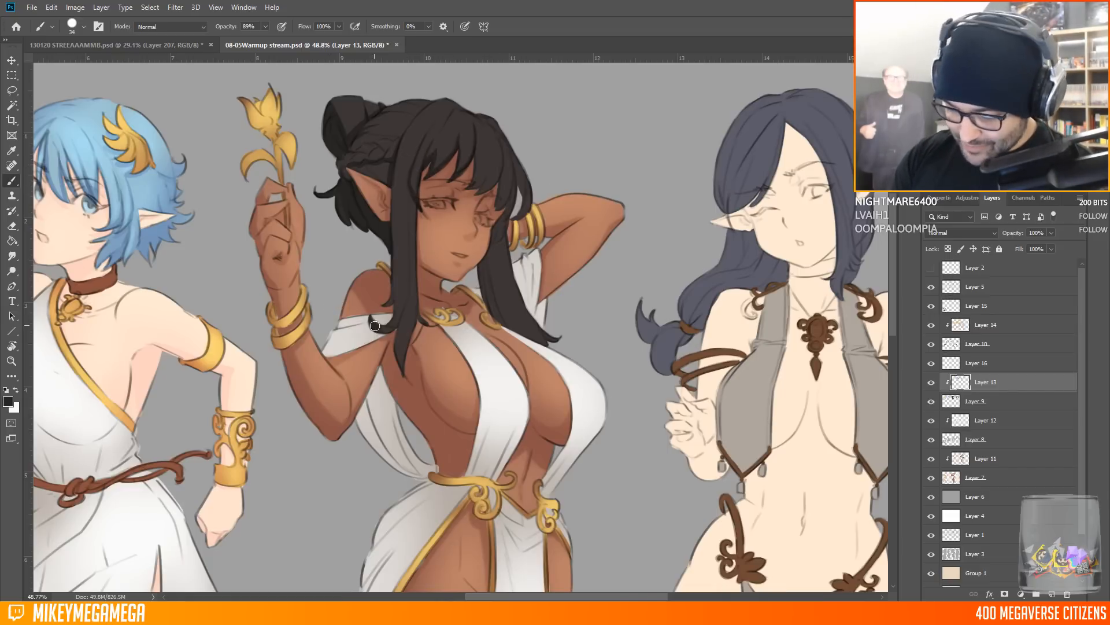
pyautogui.moveTo(401, 375); pyautogui.dragTo(415, 309)
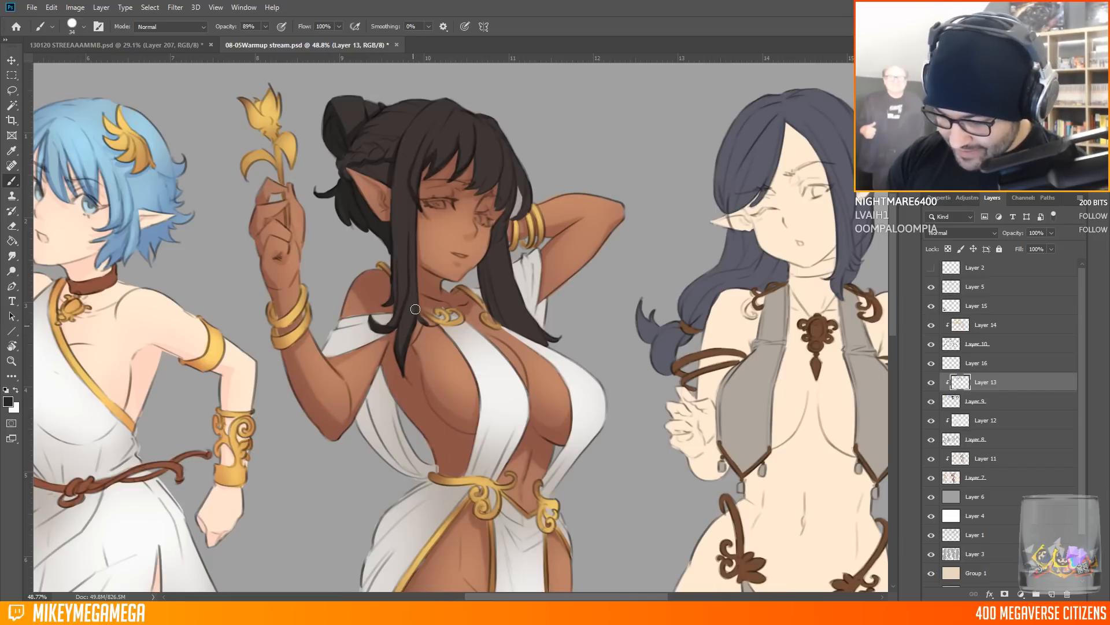
pyautogui.moveTo(472, 191); pyautogui.dragTo(467, 157)
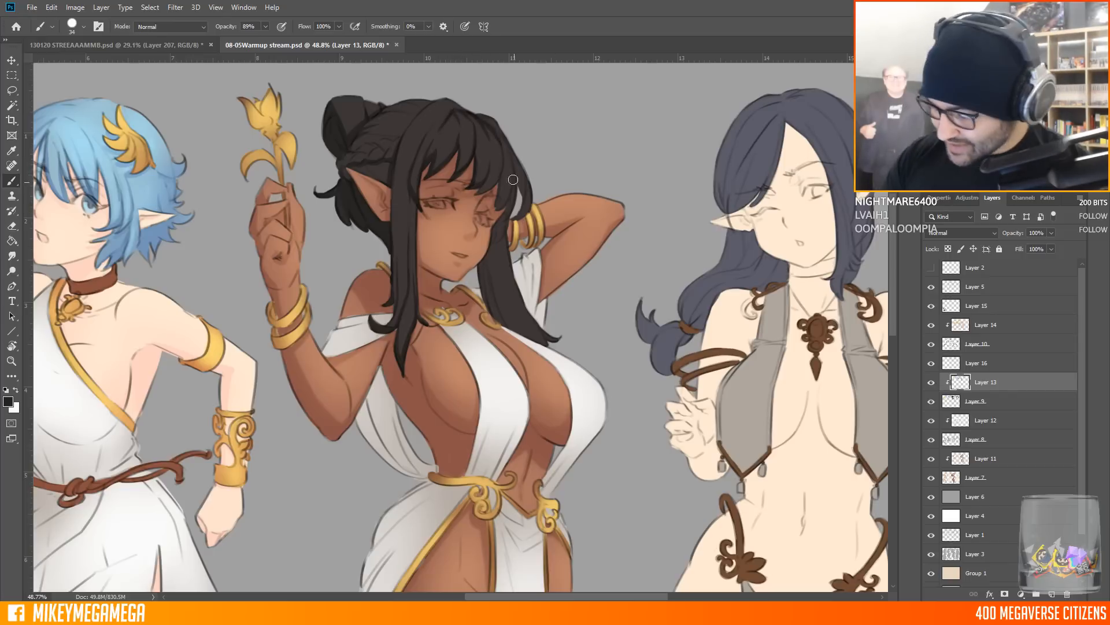
pyautogui.moveTo(482, 273); pyautogui.dragTo(496, 326)
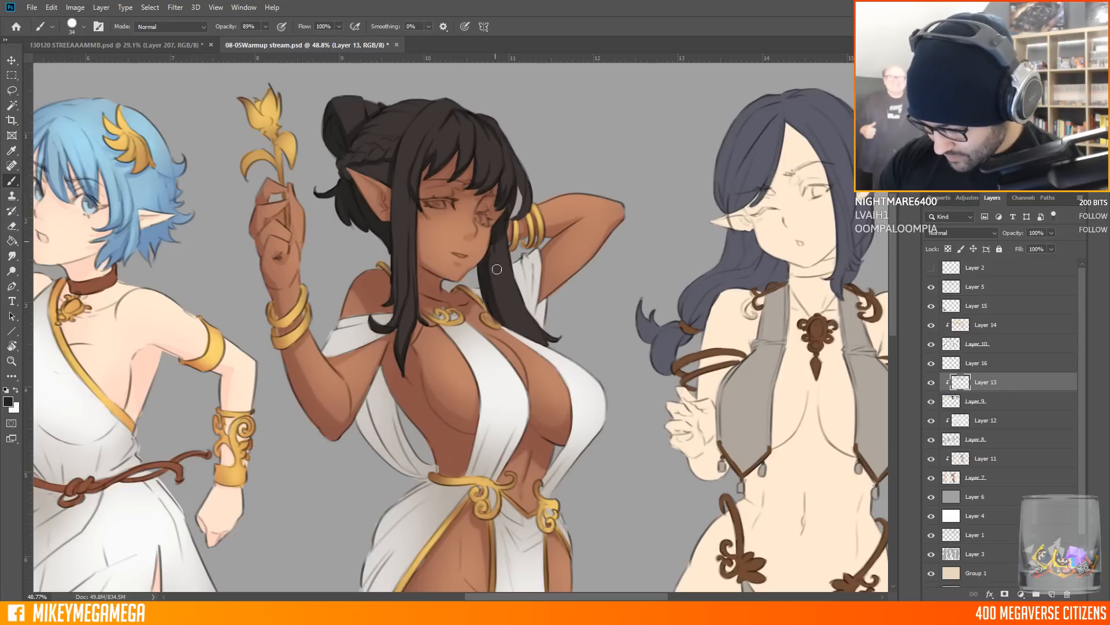
# Pick a lighter greyish brown and add soft highlights to the crown of the dark-skinned elf's hair with a soft brush enlarged to size 117
pyautogui.scroll(-3, 545, 195)
pyautogui.scroll(3, 370, 220)
pyautogui.click(7, 402)
pyautogui.click(714, 346)
pyautogui.click(943, 247)
pyautogui.click(83, 26)
pyautogui.click(676, 33)
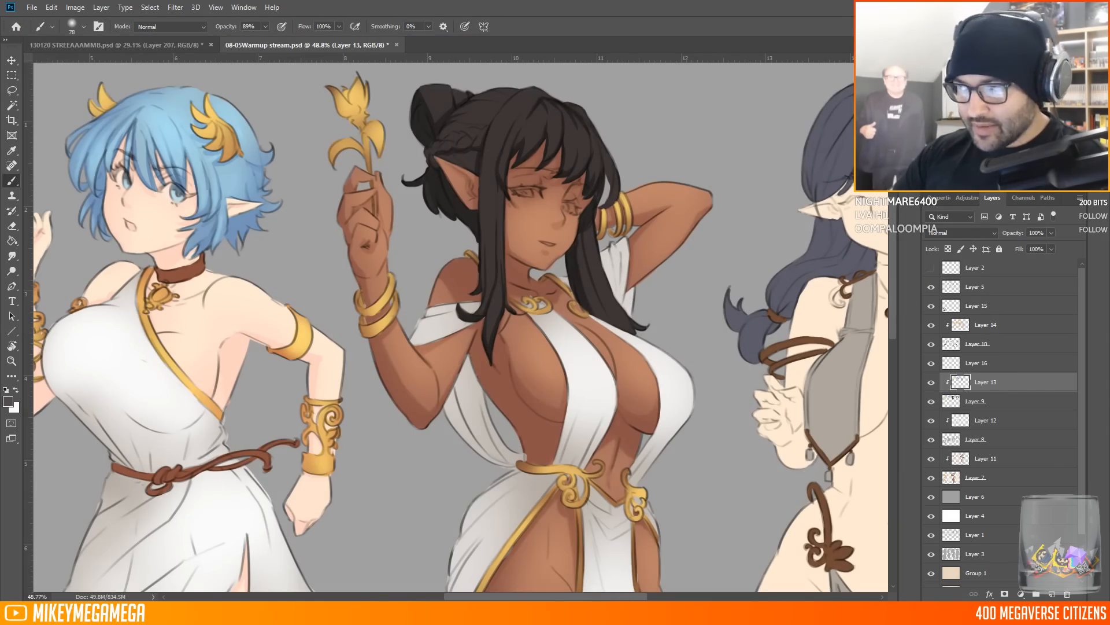
pyautogui.scroll(-4, 717, 126)
pyautogui.scroll(4, 657, 106)
pyautogui.press(']')
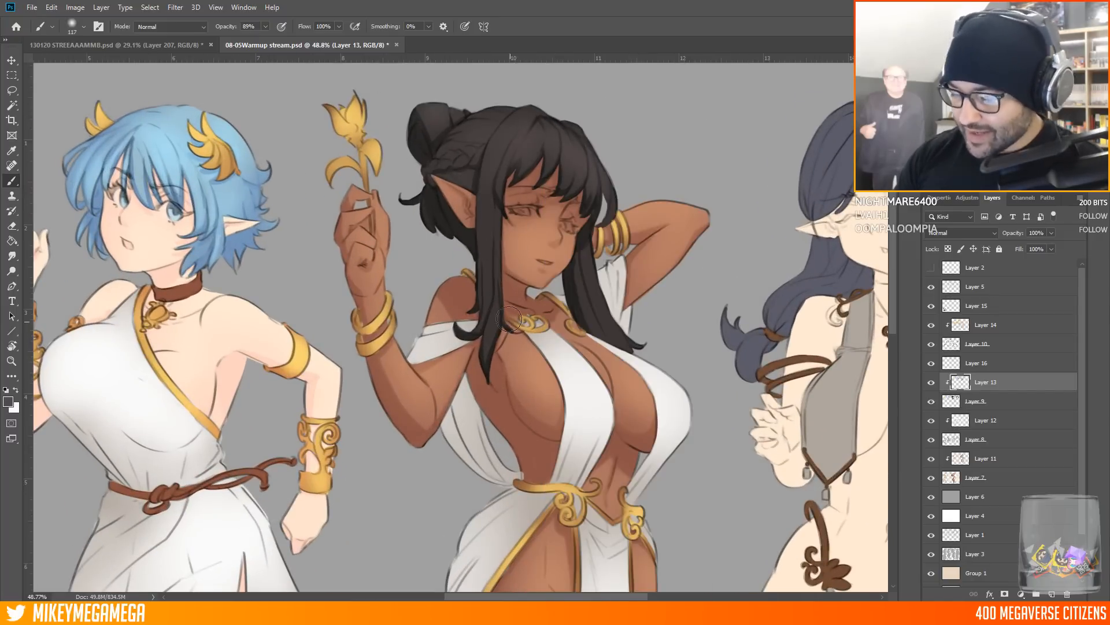
pyautogui.scroll(-4, 590, 124)
pyautogui.scroll(4, 602, 124)
pyautogui.rightClick(615, 127)
pyautogui.click(590, 137)
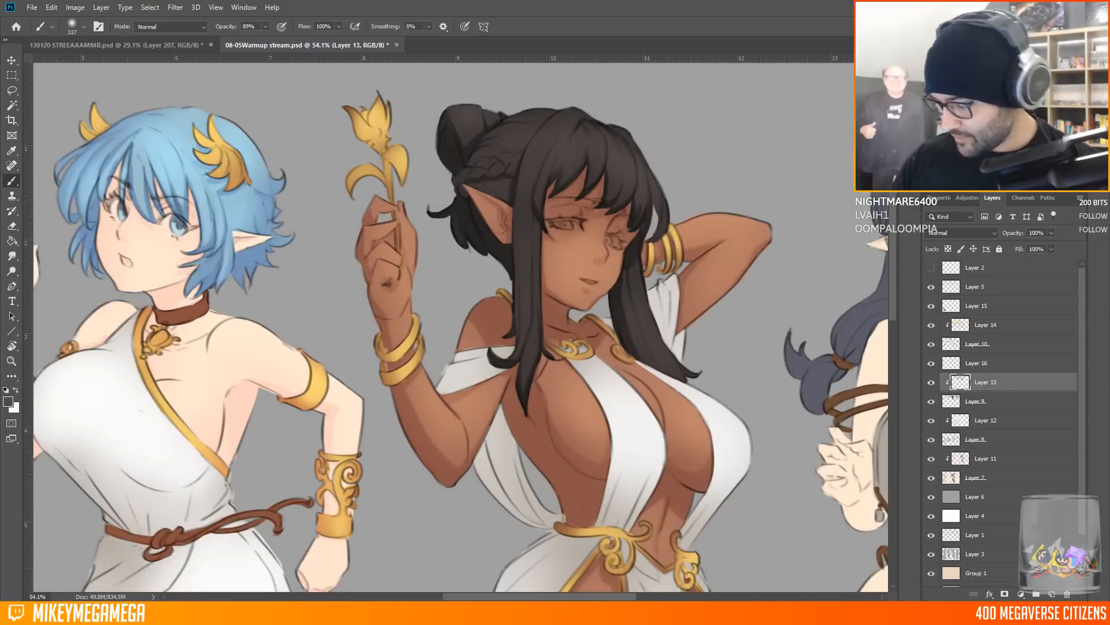
pyautogui.scroll(-5, 577, 142)
pyautogui.scroll(5, 577, 142)
# Select Layer 11 and paint the dark-skinned elf's eye whites in a pale pinkish white with a size 23 brush
pyautogui.keyDown('ctrl'); pyautogui.click(543, 173); pyautogui.keyUp('ctrl')
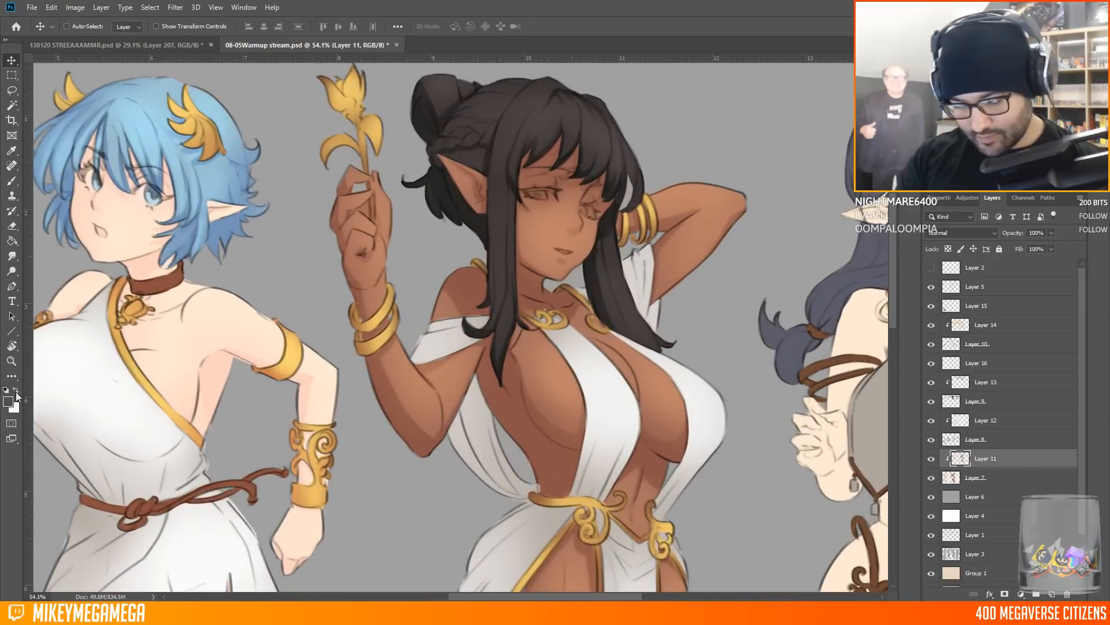
pyautogui.rightClick(544, 172)
pyautogui.click(566, 152)
pyautogui.keyDown('alt'); pyautogui.click(552, 179); pyautogui.keyUp('alt')
pyautogui.click(8, 401)
pyautogui.click(693, 255)
pyautogui.click(942, 247)
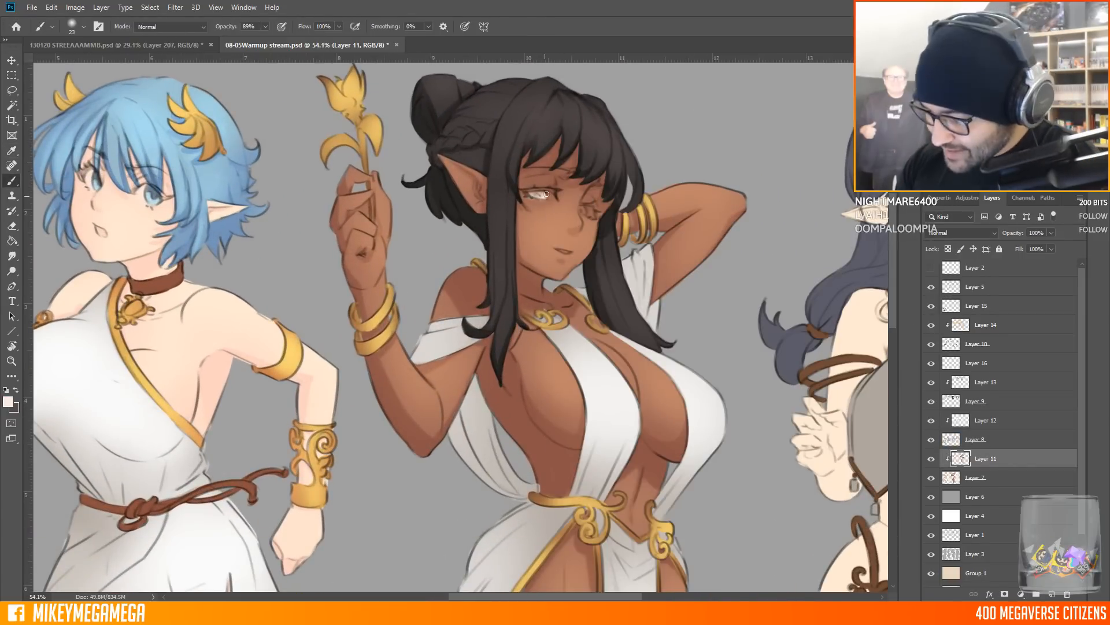
# Define the dark-skinned elf's irises and lash lines with a sampled dark brown, using a size 9 brush at 89% opacity
pyautogui.press('3')
pyautogui.press('9')
pyautogui.keyDown('alt'); pyautogui.click(559, 166); pyautogui.keyUp('alt')
pyautogui.rightClick(559, 166)
pyautogui.click(641, 155)
pyautogui.moveTo(265, 27); pyautogui.dragTo(296, 39)
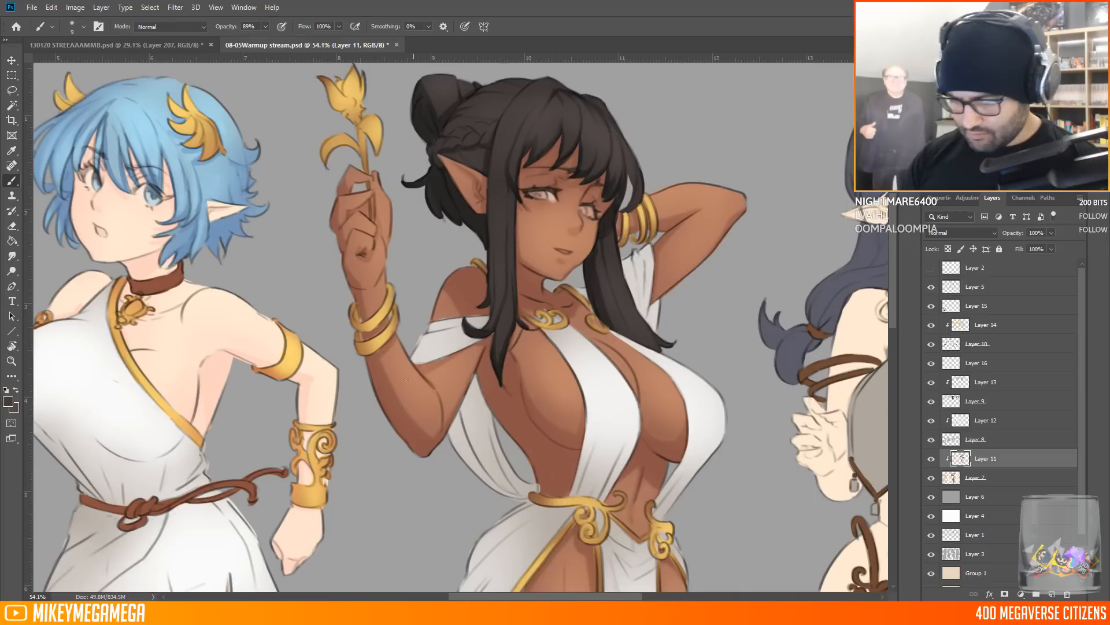
# Paint pure white shine marks on the blue-haired and dark-skinned elves' hair on Layer 13 with a size 34 brush
pyautogui.hscroll(-4, 293, 167)
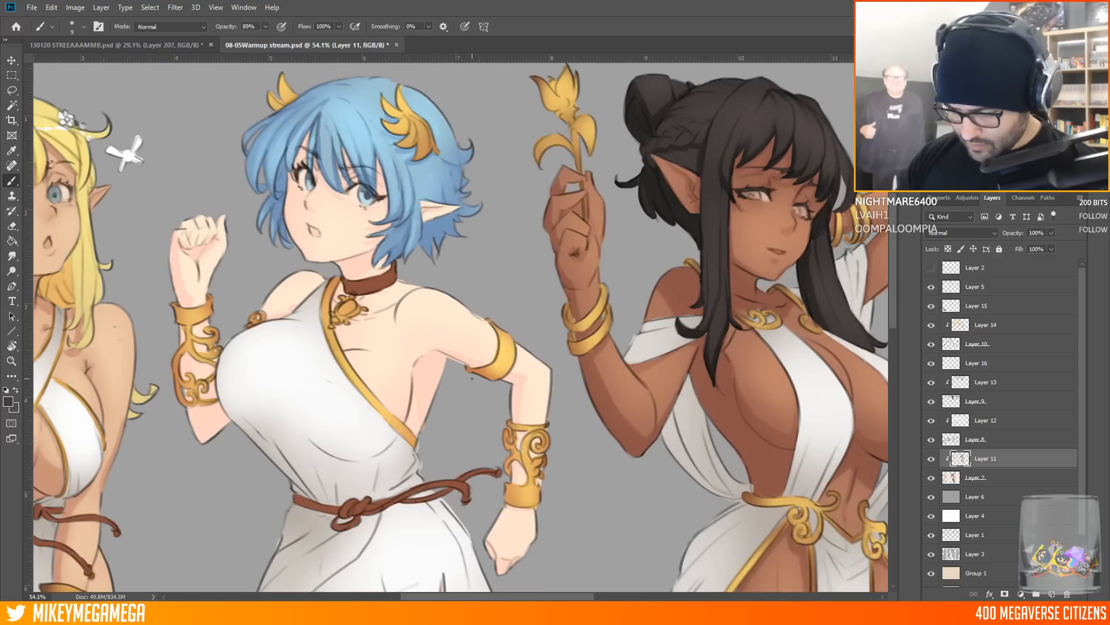
pyautogui.hscroll(-5, 472, 378)
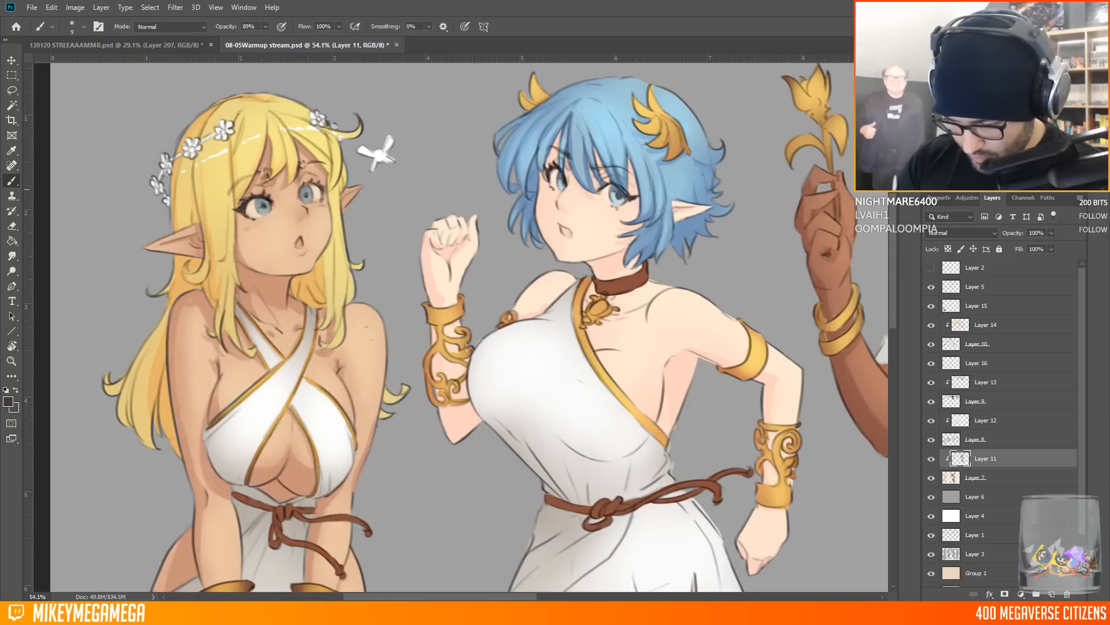
pyautogui.scroll(-11, 293, 217)
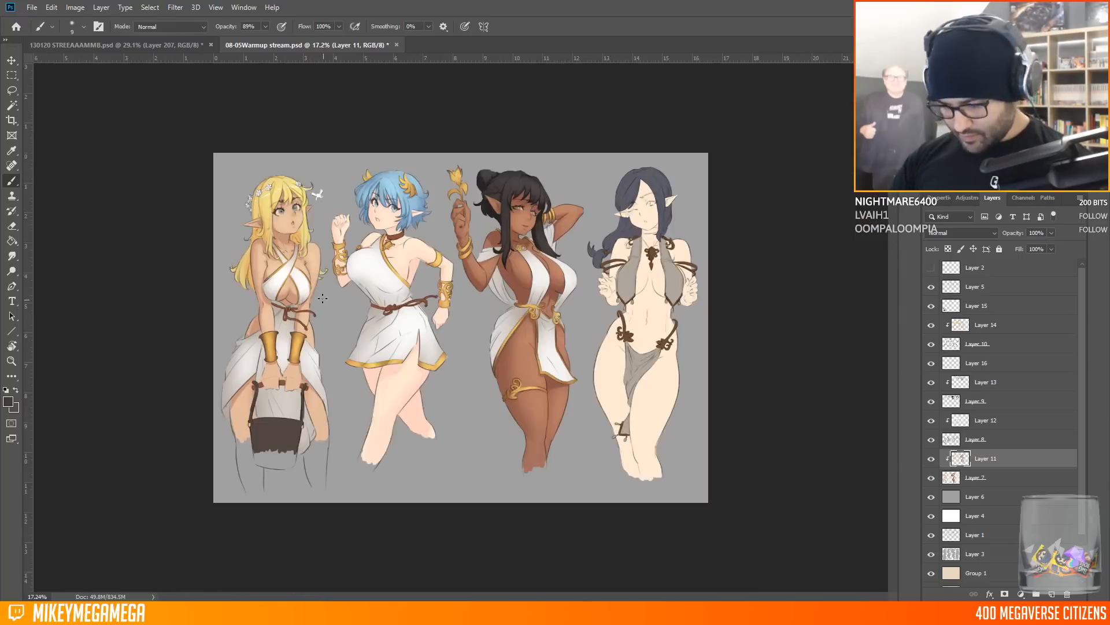
pyautogui.scroll(10, 520, 246)
pyautogui.scroll(-4, 549, 248)
pyautogui.scroll(3, 567, 191)
pyautogui.click(996, 384)
pyautogui.click(8, 401)
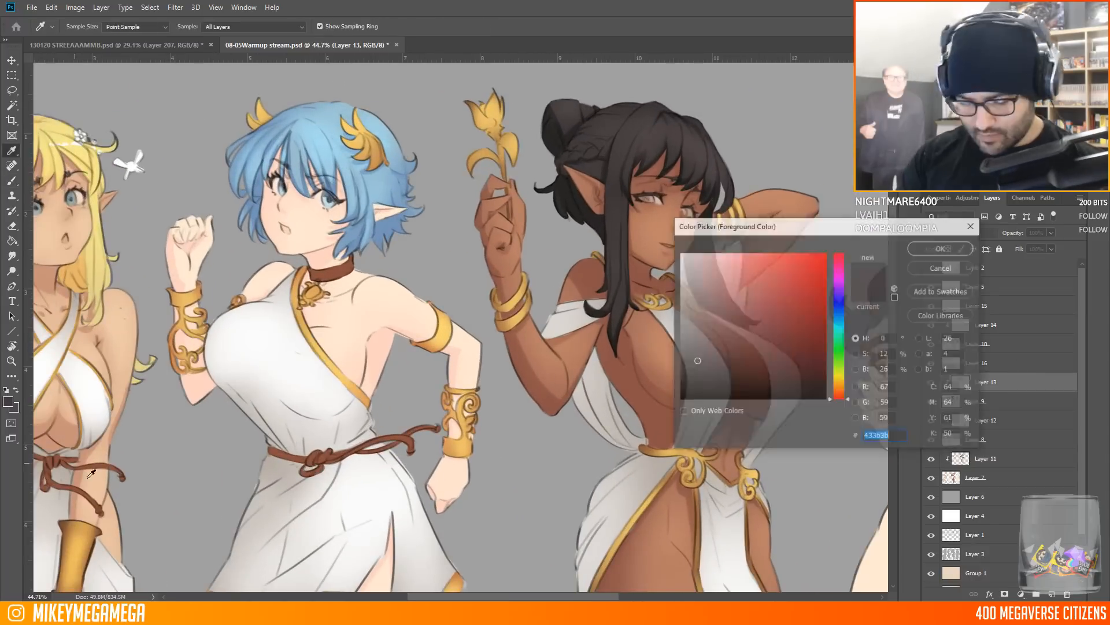
pyautogui.click(683, 255)
pyautogui.click(942, 248)
pyautogui.click(83, 26)
pyautogui.click(102, 295)
pyautogui.moveTo(252, 144); pyautogui.dragTo(264, 150)
pyautogui.moveTo(380, 130); pyautogui.dragTo(399, 148)
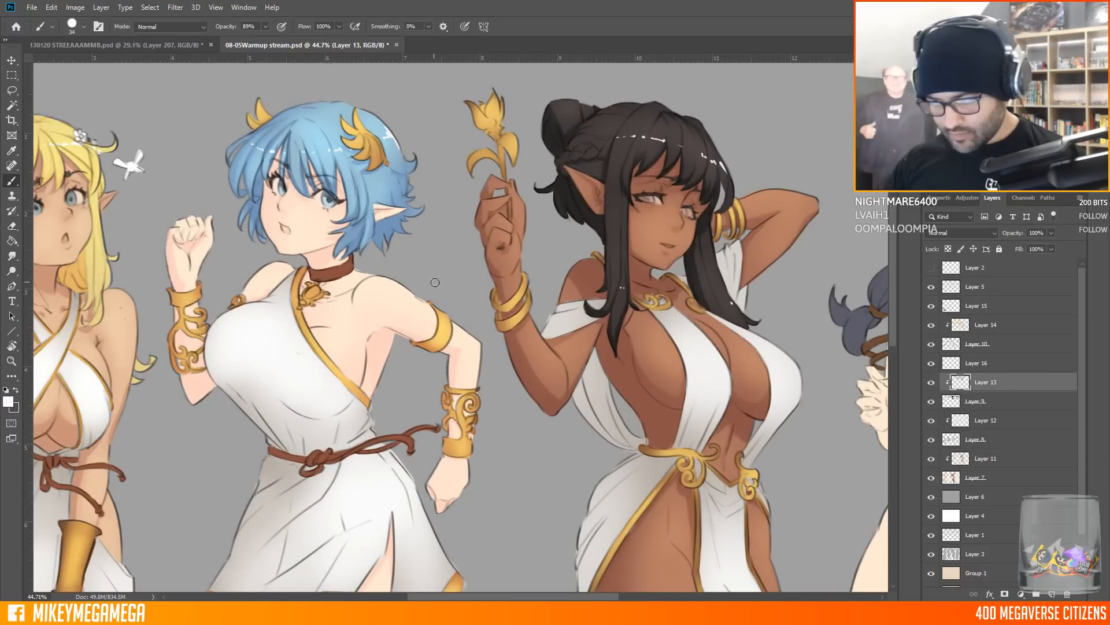
# Pick a light peach and begin shading the navy-haired elf's ear and forehead on Layer 11 with a size 23 soft brush at 100% opacity
pyautogui.scroll(-4, 803, 120)
pyautogui.scroll(4, 542, 73)
pyautogui.scroll(-5, 569, 80)
pyautogui.scroll(4, 683, 98)
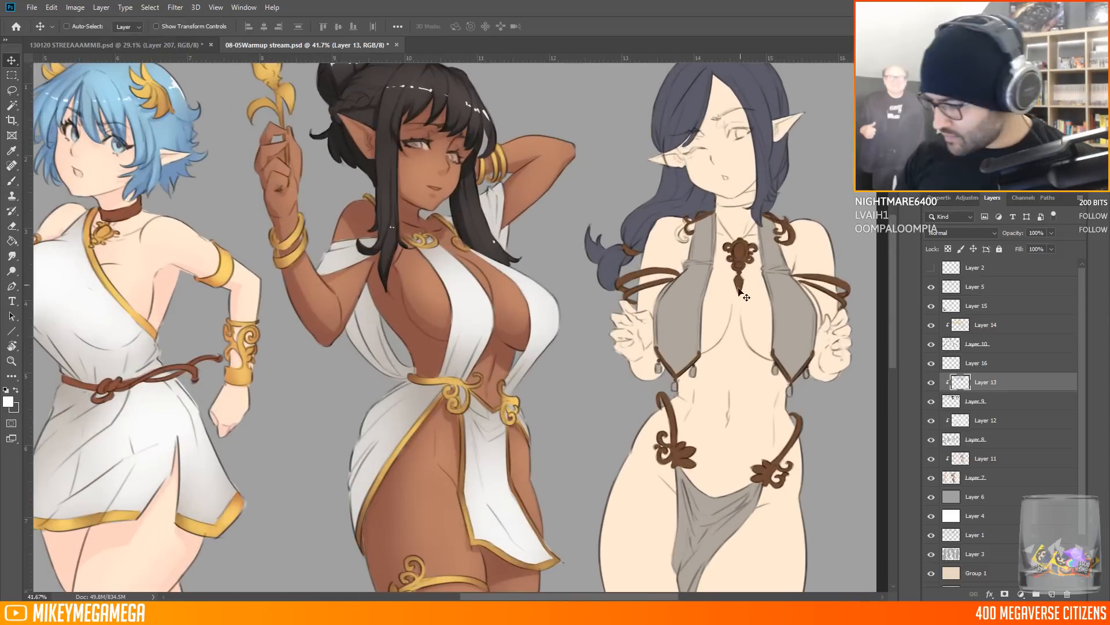
pyautogui.keyDown('ctrl'); pyautogui.click(624, 321); pyautogui.keyUp('ctrl')
pyautogui.moveTo(624, 321); pyautogui.dragTo(450, 320)
pyautogui.press('n')
pyautogui.click(449, 319)
pyautogui.press('Return')
pyautogui.press('b')
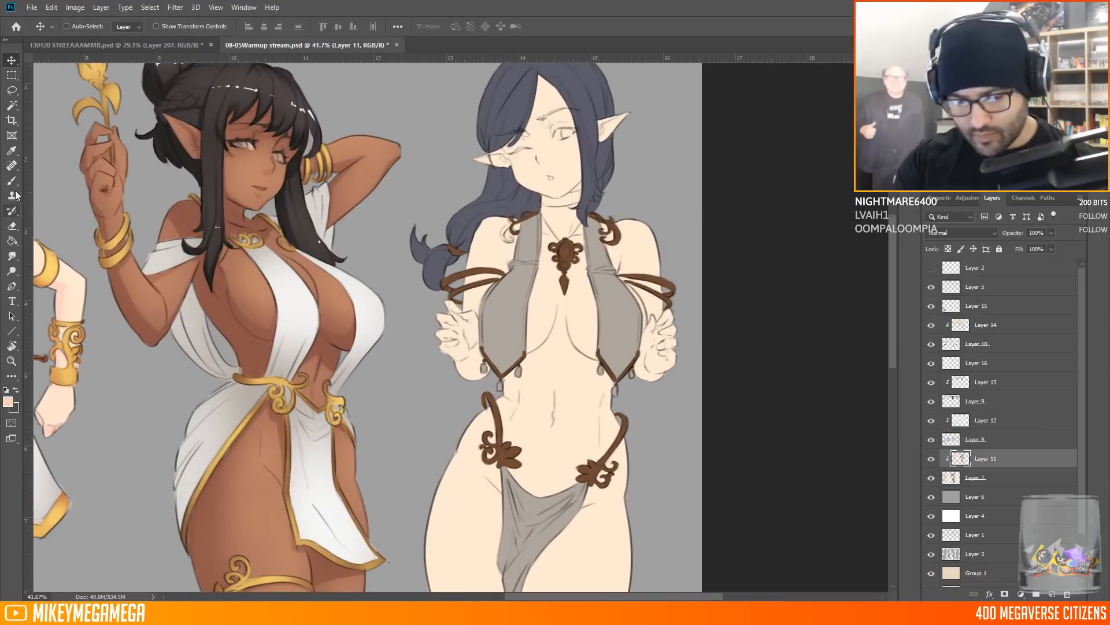
pyautogui.click(84, 27)
pyautogui.click(266, 27)
pyautogui.moveTo(268, 38); pyautogui.dragTo(279, 37)
pyautogui.rightClick(517, 125)
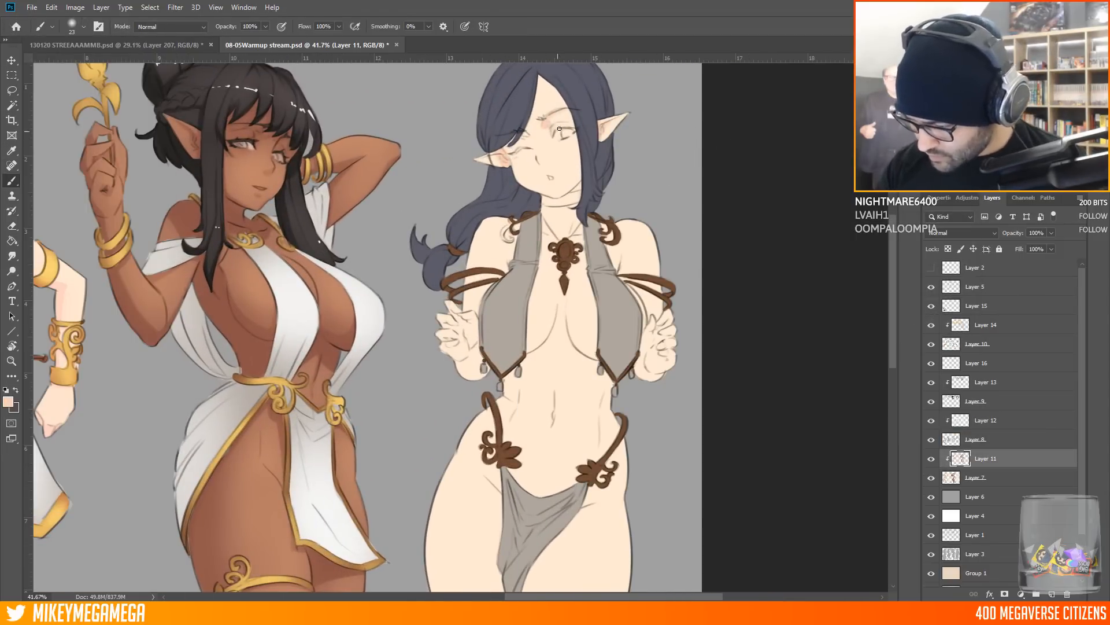
# Extend the peach shading around the navy-haired elf's eyes, nose and cheek, resizing the soft brush to 25
pyautogui.rightClick(582, 127)
pyautogui.click(650, 152)
pyautogui.click(551, 150)
pyautogui.rightClick(573, 104)
pyautogui.click(650, 133)
pyautogui.click(520, 151)
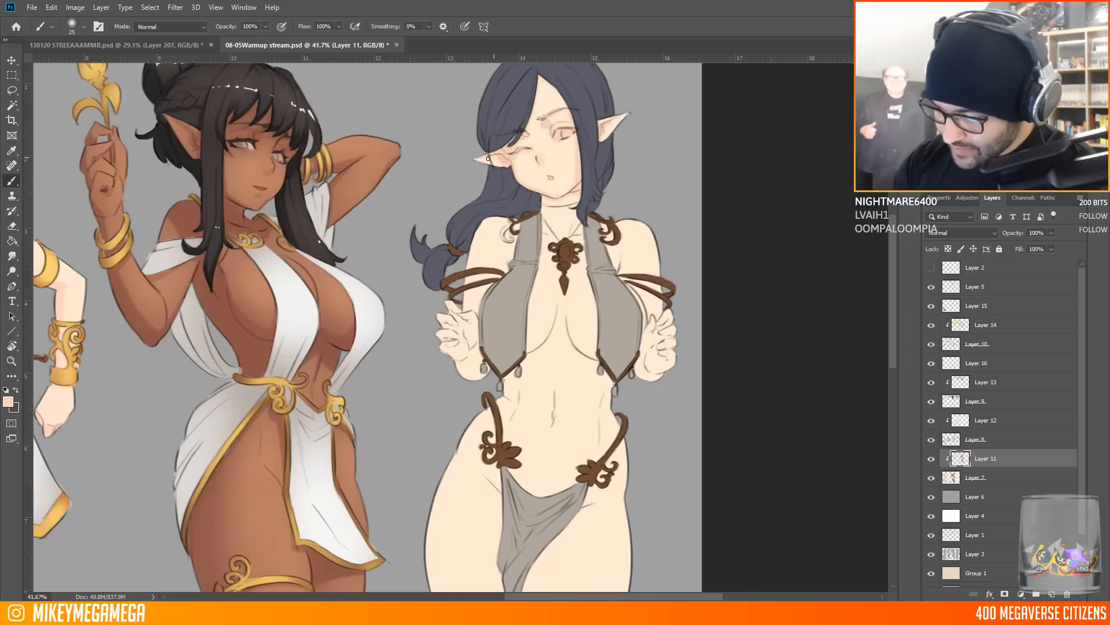
# Shade the navy-haired elf's neck and shoulders around the ornaments with peach sampled from the blue-haired elf's arm, using a size 18 soft brush
pyautogui.click(47, 26)
pyautogui.click(69, 202)
pyautogui.moveTo(515, 221); pyautogui.dragTo(512, 235)
pyautogui.keyDown('alt'); pyautogui.click(59, 291); pyautogui.keyUp('alt')
pyautogui.click(77, 27)
pyautogui.click(70, 254)
pyautogui.rightClick(617, 202)
pyautogui.click(683, 152)
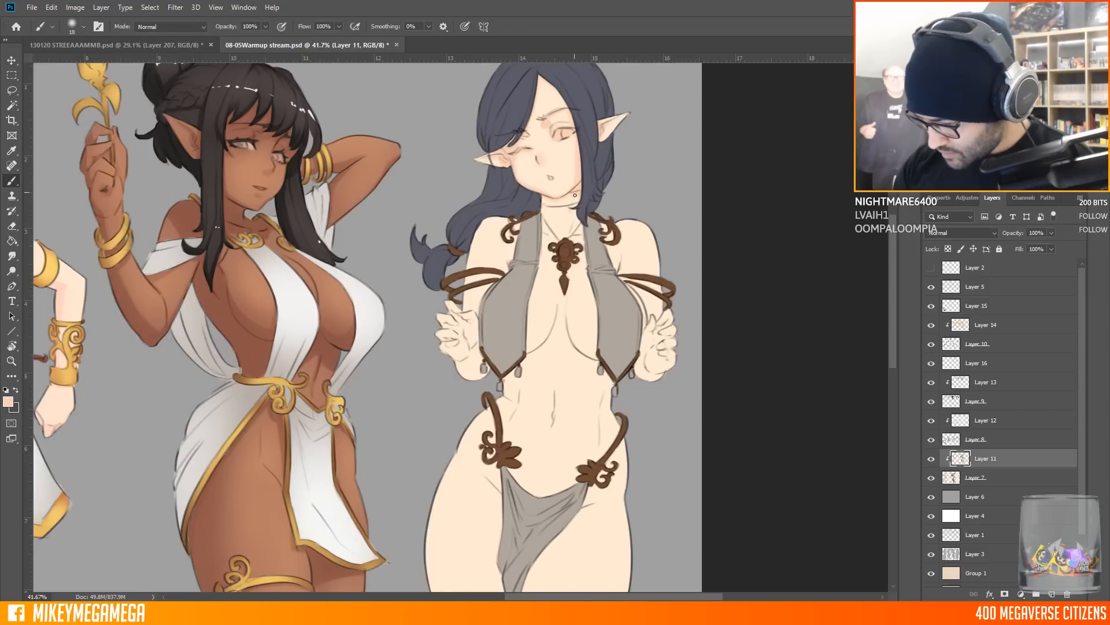
pyautogui.moveTo(569, 215); pyautogui.dragTo(574, 230)
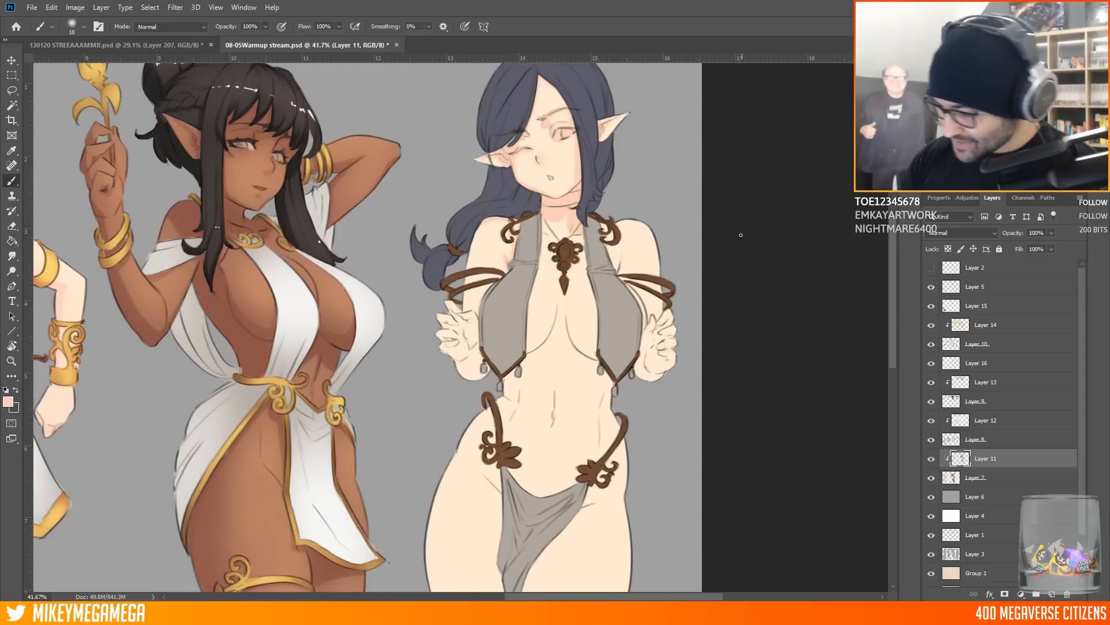
# Shade the navy-haired elf's underbust, hands and arms with peach on Layer 11, resizing the soft brush to 21
pyautogui.scroll(2, 532, 179)
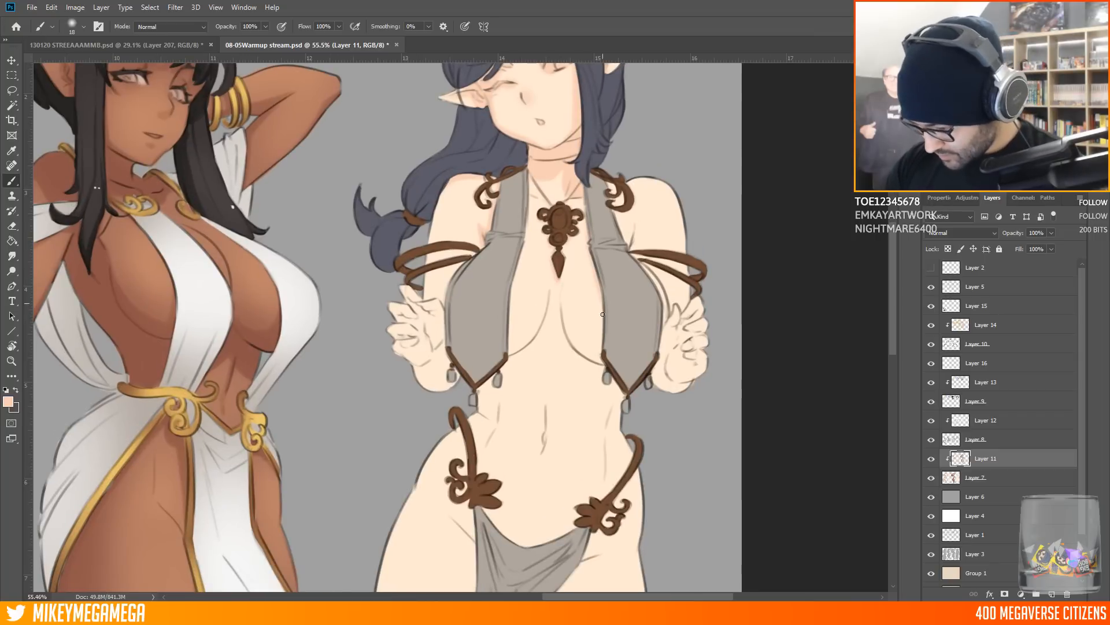
pyautogui.moveTo(606, 328)
pyautogui.mouseDown()
pyautogui.moveTo(579, 353)
pyautogui.moveTo(622, 393)
pyautogui.mouseUp()
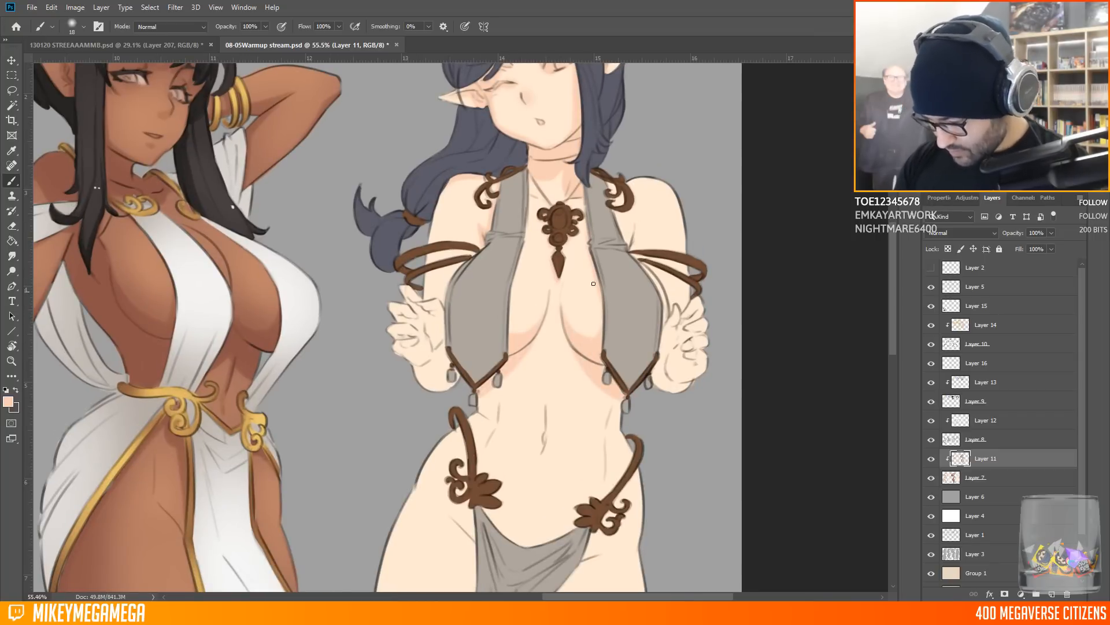
pyautogui.moveTo(415, 368); pyautogui.dragTo(443, 358)
pyautogui.rightClick(440, 362)
pyautogui.moveTo(393, 310); pyautogui.dragTo(409, 316)
pyautogui.moveTo(393, 333); pyautogui.dragTo(438, 330)
pyautogui.moveTo(429, 253)
pyautogui.mouseDown()
pyautogui.moveTo(460, 277)
pyautogui.moveTo(474, 253)
pyautogui.mouseUp()
pyautogui.moveTo(435, 196); pyautogui.dragTo(439, 240)
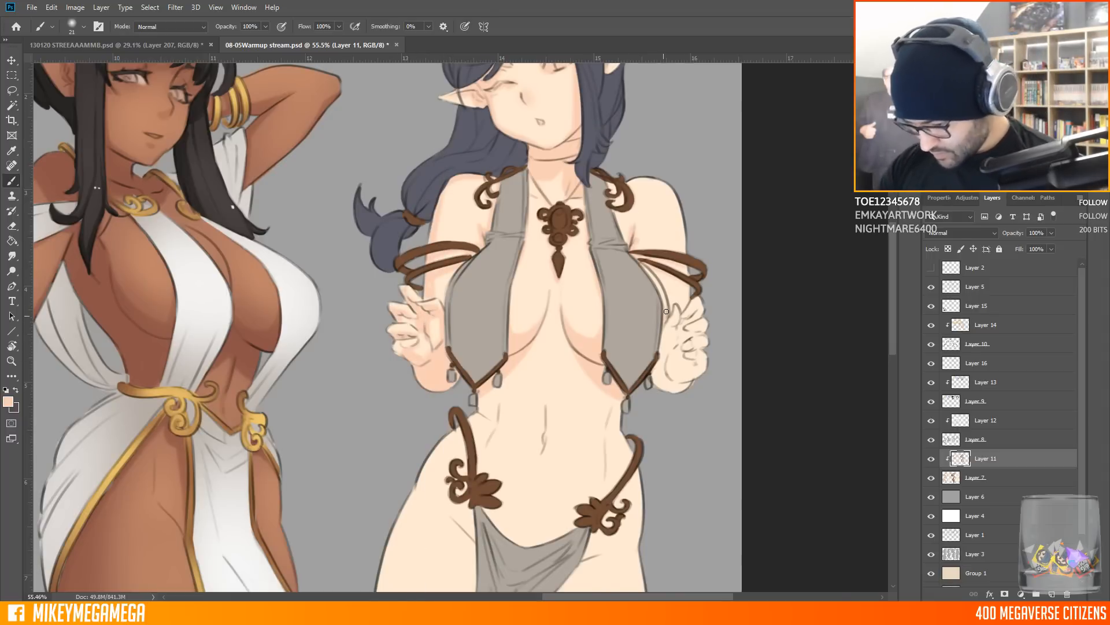
# Look over the reference illustration in 130120 STREEAAAMMB.psd and return to the warm-up drawing with Layer 11 active
pyautogui.hotkey('alt', ']')
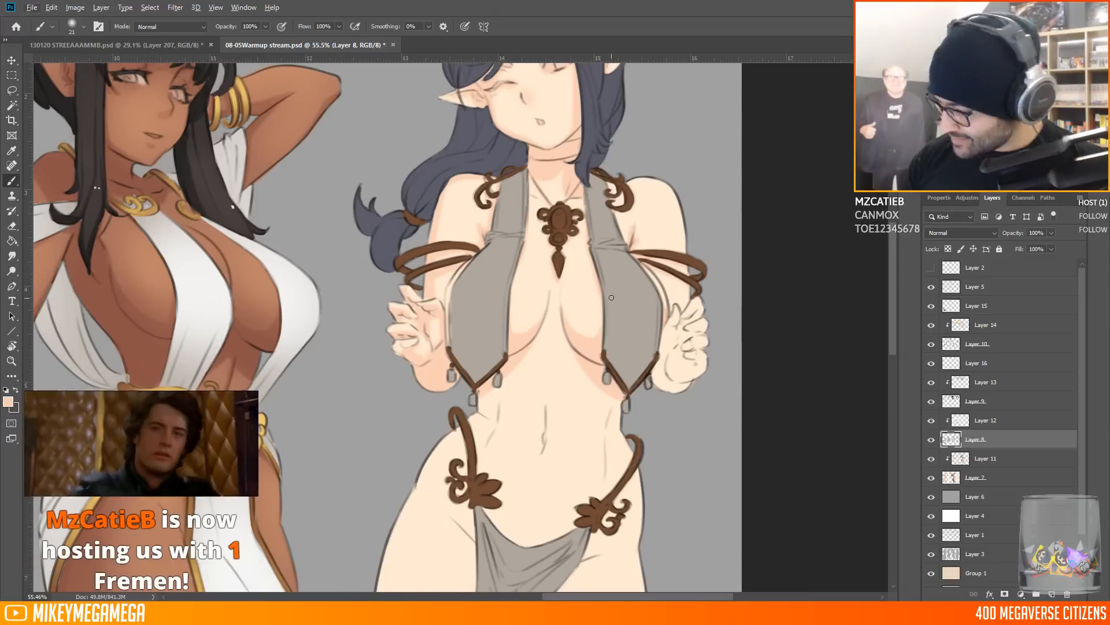
pyautogui.click(1000, 319)
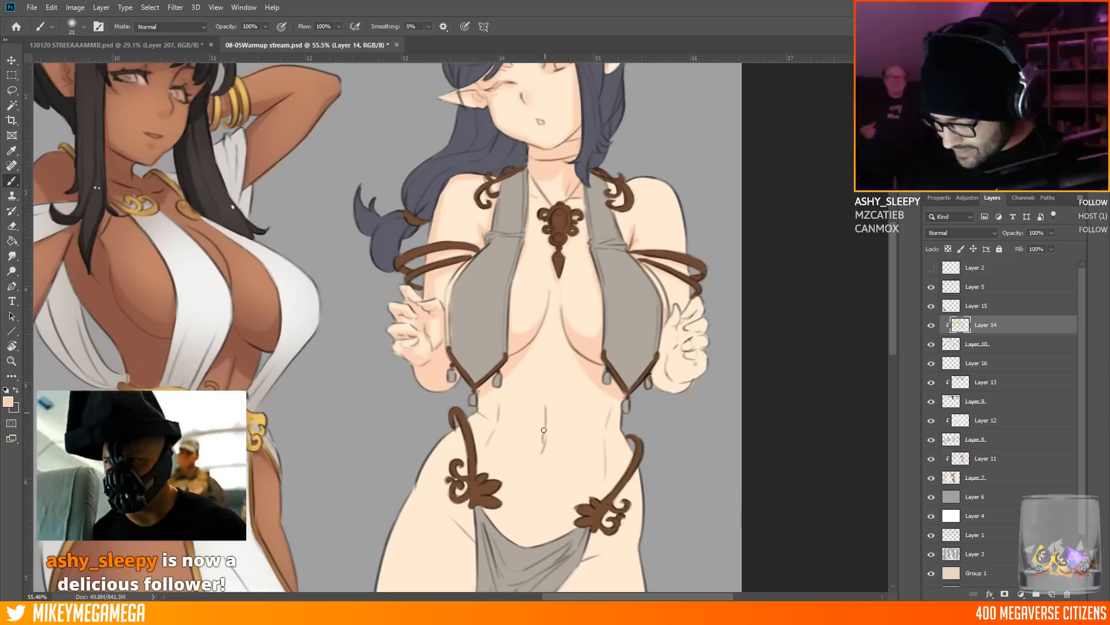
pyautogui.click(982, 459)
pyautogui.scroll(-3, 877, 324)
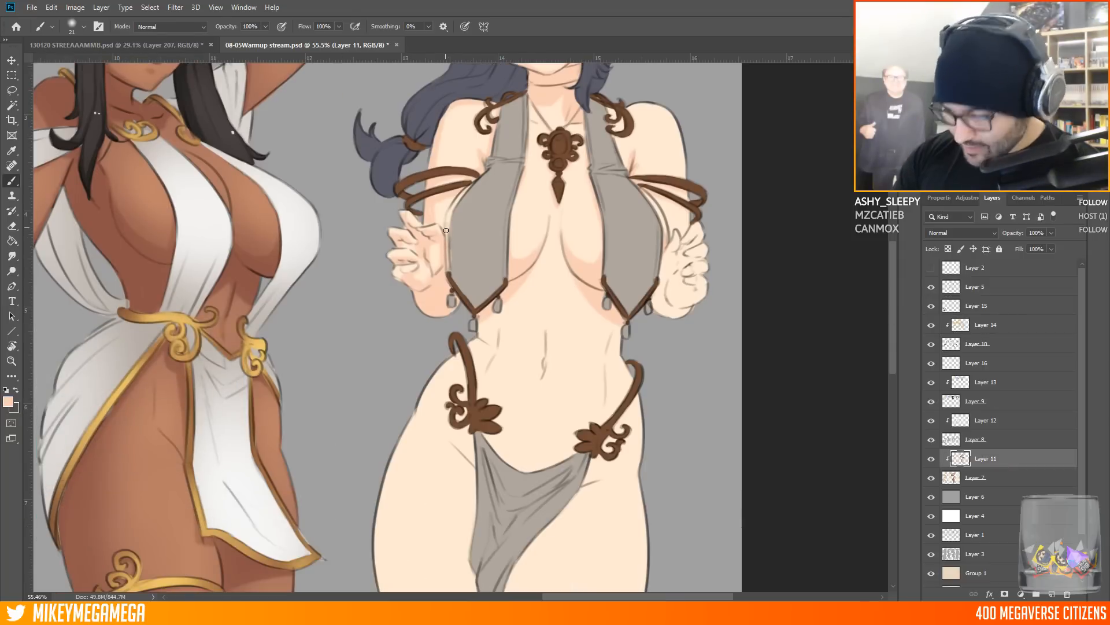
pyautogui.click(118, 45)
pyautogui.scroll(2, 148, 181)
pyautogui.click(307, 45)
pyautogui.scroll(-2, 565, 295)
# Add peach shading to the navy-haired elf's waist, stomach and hips with the size 21 soft brush
pyautogui.scroll(3, 565, 295)
pyautogui.moveTo(569, 294); pyautogui.dragTo(584, 359)
pyautogui.moveTo(565, 361); pyautogui.dragTo(593, 404)
pyautogui.moveTo(763, 310); pyautogui.dragTo(722, 394)
pyautogui.moveTo(663, 334); pyautogui.dragTo(672, 266)
pyautogui.moveTo(604, 261); pyautogui.dragTo(594, 297)
pyautogui.moveTo(569, 310)
pyautogui.mouseDown()
pyautogui.moveTo(547, 359)
pyautogui.moveTo(532, 362)
pyautogui.mouseUp()
# Shade the navy-haired elf's thighs and lower legs around the hanging cloth with peach, reducing the soft brush to size 17
pyautogui.scroll(-6, 529, 324)
pyautogui.moveTo(508, 280); pyautogui.dragTo(485, 401)
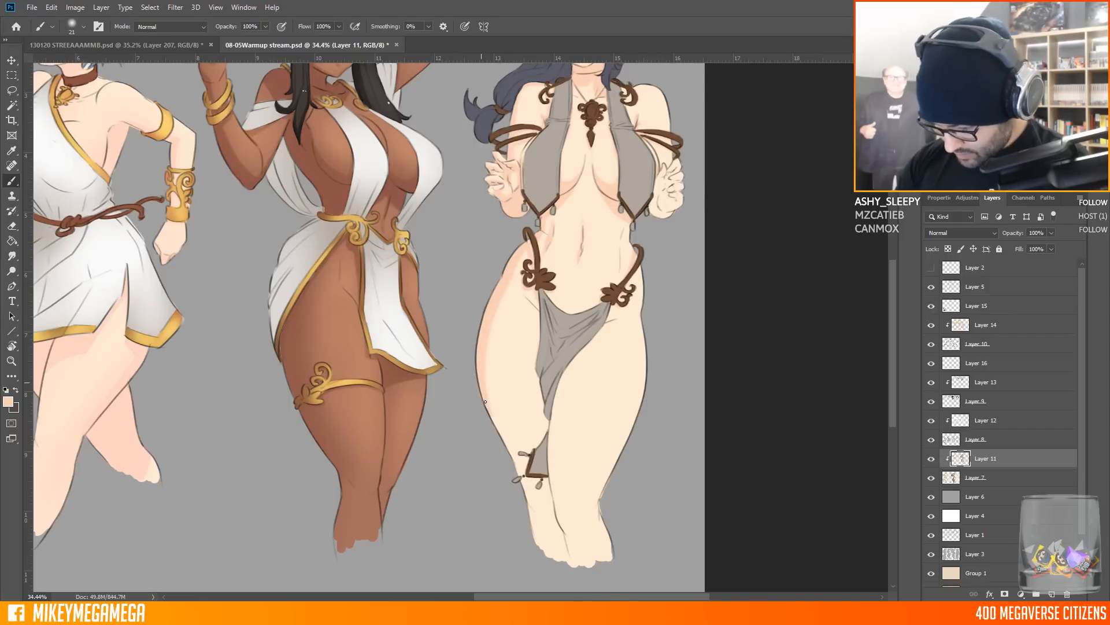
pyautogui.rightClick(546, 465)
pyautogui.moveTo(527, 490)
pyautogui.mouseDown()
pyautogui.moveTo(541, 533)
pyautogui.moveTo(564, 555)
pyautogui.mouseUp()
pyautogui.rightClick(573, 376)
pyautogui.moveTo(538, 363); pyautogui.dragTo(536, 385)
pyautogui.moveTo(539, 389); pyautogui.dragTo(547, 433)
pyautogui.rightClick(560, 382)
pyautogui.rightClick(569, 368)
pyautogui.click(713, 155)
pyautogui.moveTo(538, 319); pyautogui.dragTo(529, 299)
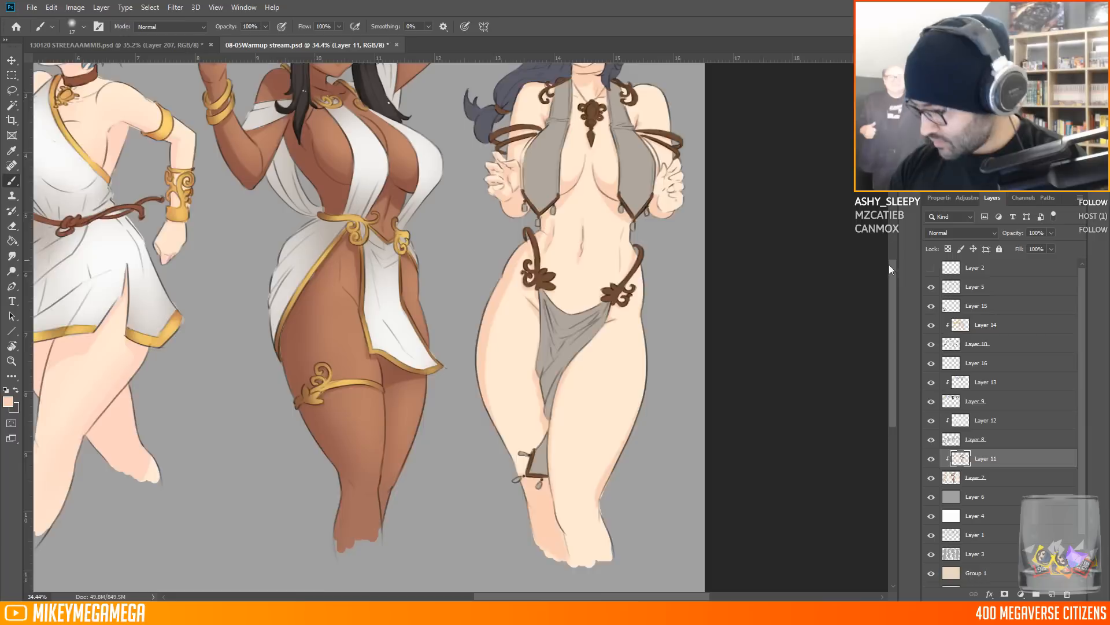
# Refine the peach shading on the navy-haired elf's upper body with a size 29 soft brush
pyautogui.moveTo(891, 269); pyautogui.dragTo(891, 231)
pyautogui.scroll(4, 530, 260)
pyautogui.rightClick(664, 313)
pyautogui.click(813, 155)
pyautogui.moveTo(743, 342); pyautogui.dragTo(721, 346)
pyautogui.scroll(-3, 640, 228)
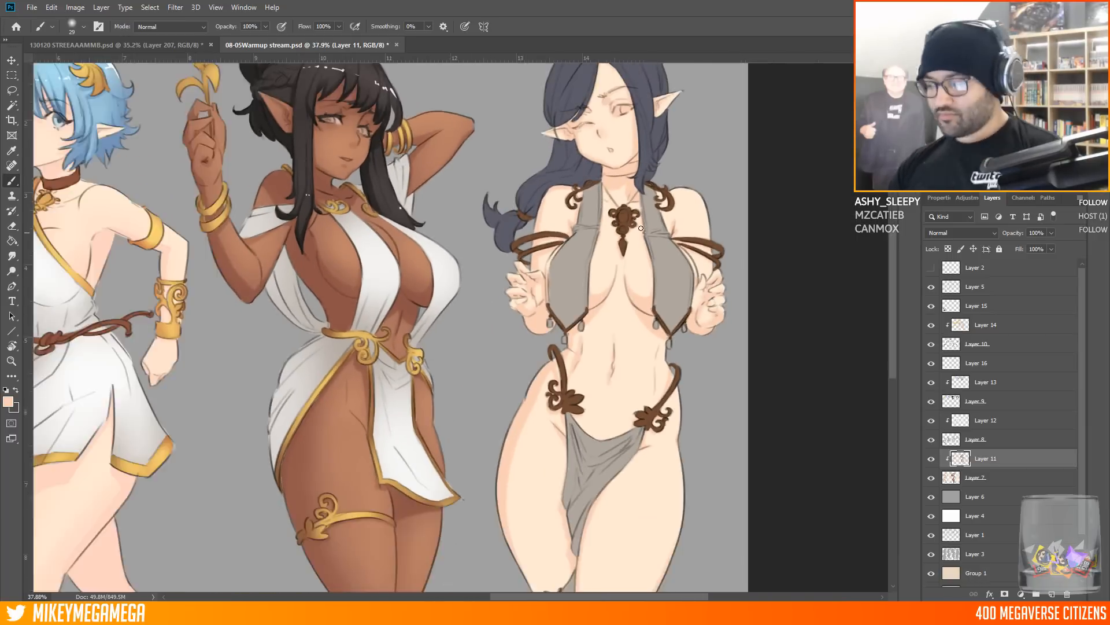
pyautogui.scroll(-3, 640, 228)
pyautogui.scroll(4, 654, 149)
# Blend broad peach shading over the navy-haired elf's torso and legs at 49% opacity, with the soft brush between sizes 124 and 37
pyautogui.rightClick(591, 95)
pyautogui.click(754, 405)
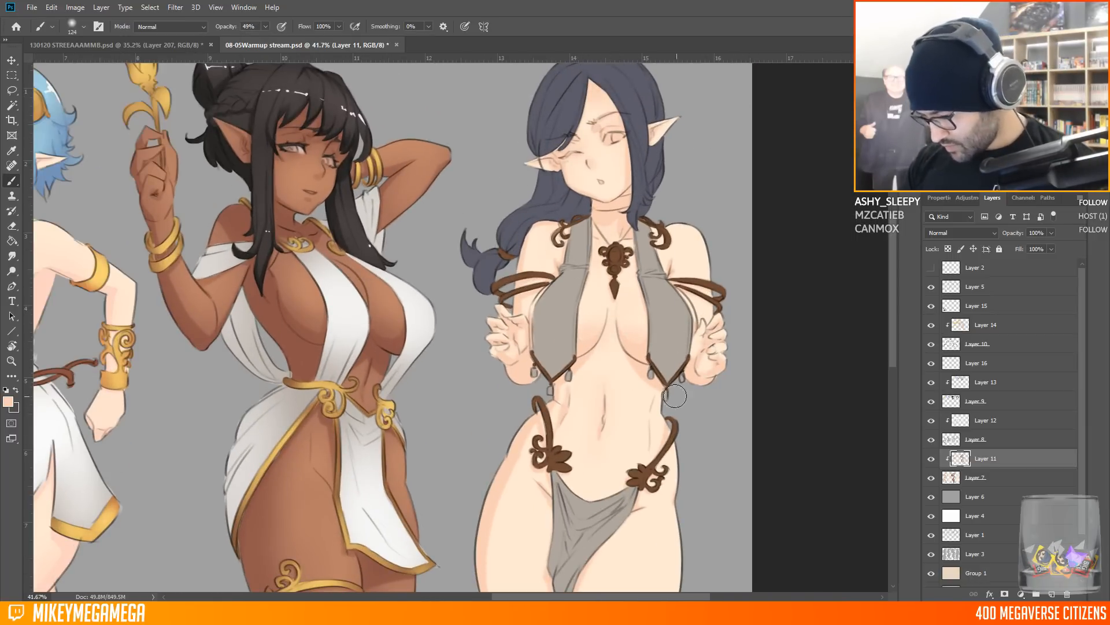
pyautogui.scroll(-5, 835, 315)
pyautogui.moveTo(543, 382); pyautogui.dragTo(535, 351)
pyautogui.moveTo(585, 504)
pyautogui.mouseDown()
pyautogui.moveTo(617, 464)
pyautogui.moveTo(611, 415)
pyautogui.mouseUp()
pyautogui.rightClick(705, 335)
pyautogui.click(710, 154)
pyautogui.rightClick(651, 215)
pyautogui.moveTo(562, 200)
pyautogui.mouseDown()
pyautogui.moveTo(576, 215)
pyautogui.moveTo(614, 216)
pyautogui.mouseUp()
pyautogui.click(718, 157)
pyautogui.scroll(-5, 627, 232)
pyautogui.scroll(6, 730, 137)
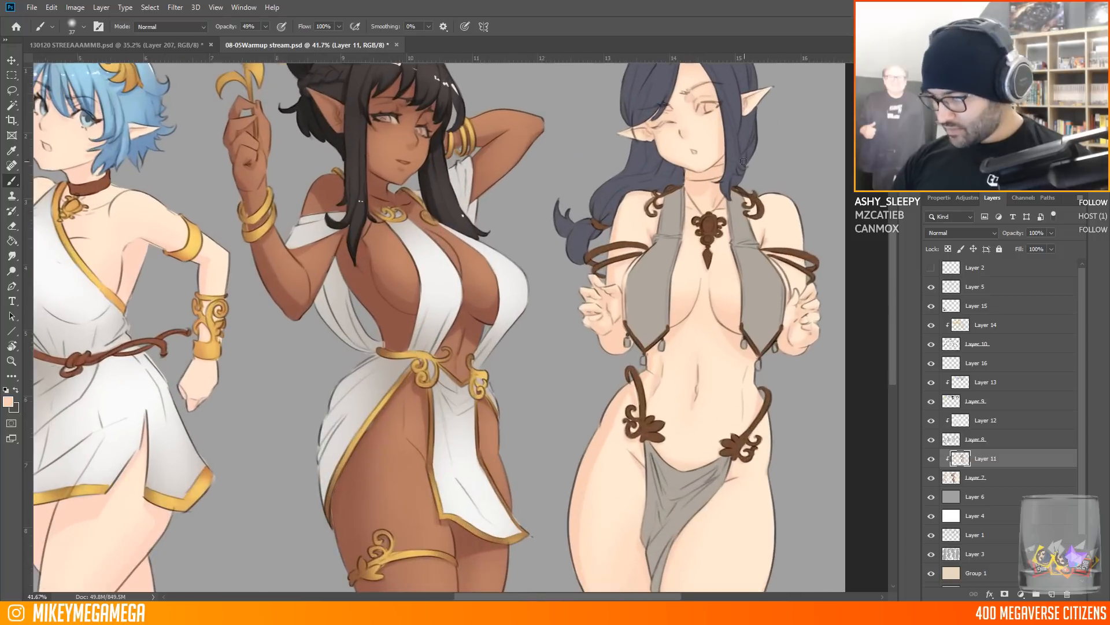
# Pick a salmon tone and warm the shading on the navy-haired elf's upper body with a size 37 soft brush at 49% opacity
pyautogui.click(8, 401)
pyautogui.click(837, 395)
pyautogui.click(741, 253)
pyautogui.click(942, 247)
pyautogui.scroll(3, 690, 202)
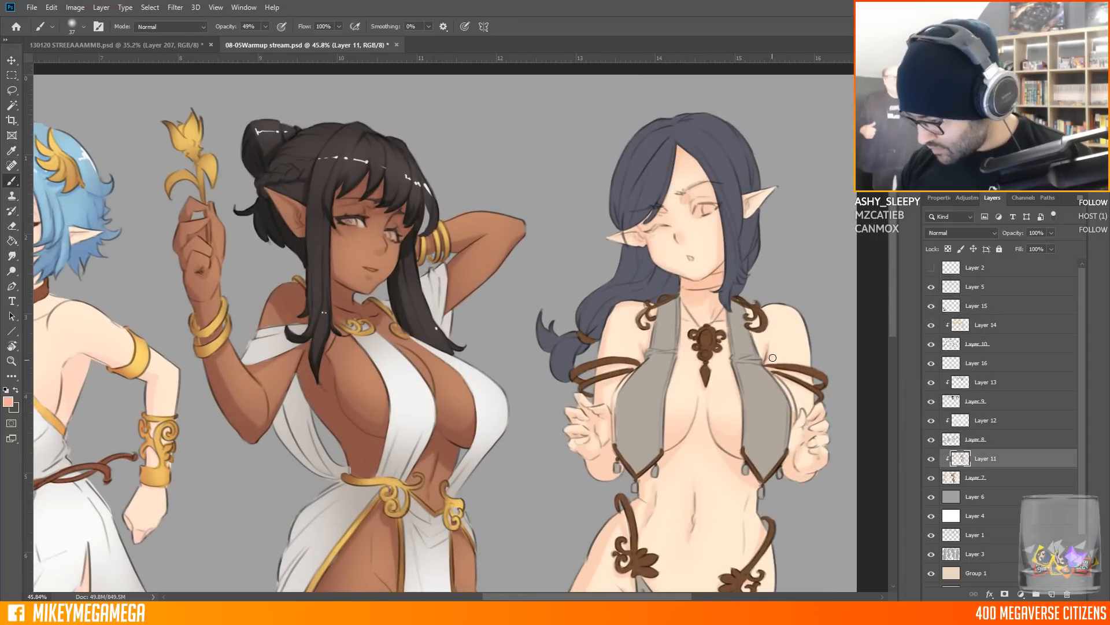
pyautogui.scroll(-3, 666, 247)
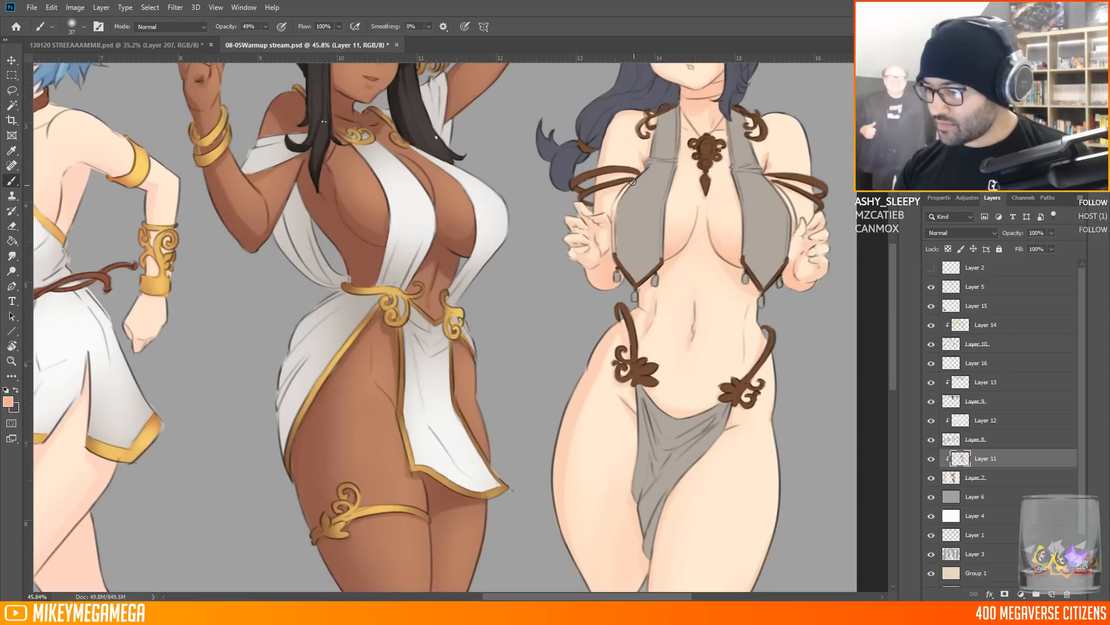
# Warm the navy-haired elf's stomach, hips and thighs with salmon using a size 95 soft brush at 49% opacity
pyautogui.scroll(-2, 647, 281)
pyautogui.rightClick(665, 278)
pyautogui.click(740, 154)
pyautogui.click(596, 238)
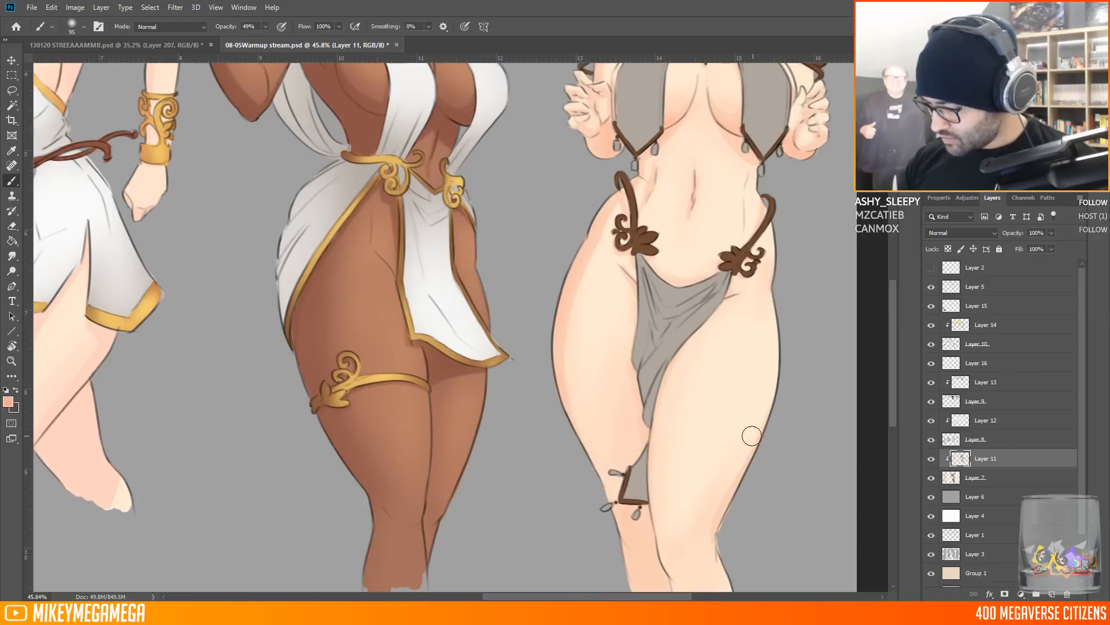
pyautogui.scroll(3, 760, 313)
pyautogui.scroll(-1, 797, 189)
pyautogui.scroll(3, 798, 189)
# Pick a soft pink and tint the navy-haired elf's shoulders and face on Layer 11, enlarging the soft brush to 143
pyautogui.click(8, 402)
pyautogui.click(838, 396)
pyautogui.click(942, 247)
pyautogui.rightClick(677, 260)
pyautogui.click(759, 153)
pyautogui.press('Return')
pyautogui.moveTo(813, 213); pyautogui.dragTo(810, 221)
pyautogui.rightClick(704, 117)
pyautogui.click(779, 110)
pyautogui.click(654, 119)
pyautogui.scroll(-4, 841, 138)
pyautogui.scroll(-9, 686, 310)
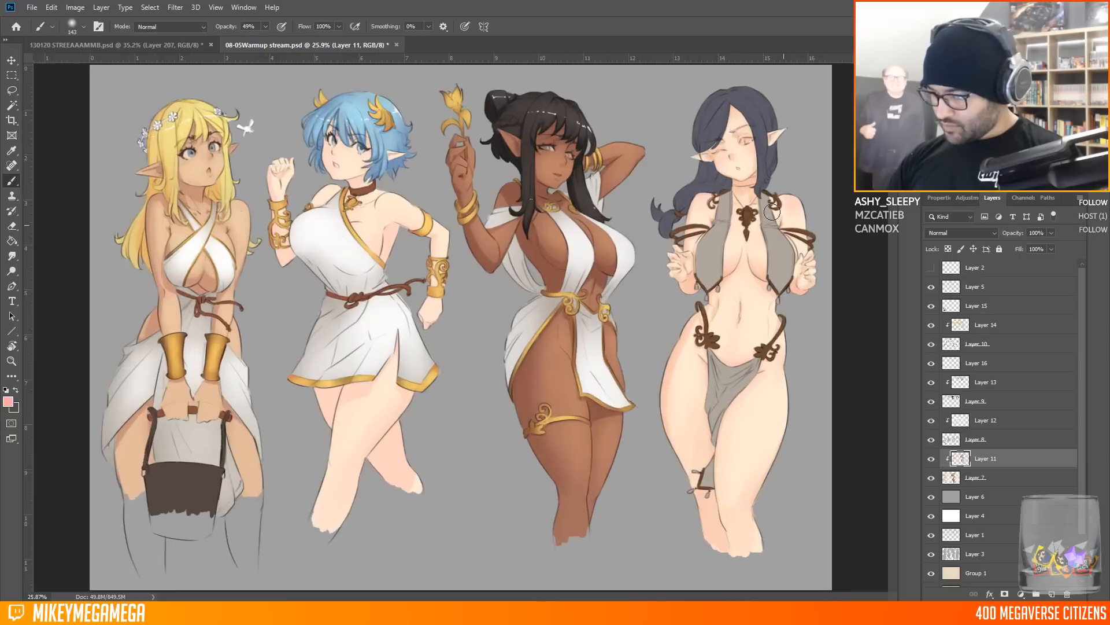
# Lighten the navy-haired elf's grey top on Layer 12 with light grey sampled from the blue-haired elf's dress, using a size 338 soft brush
pyautogui.scroll(4, 734, 162)
pyautogui.hotkey('alt', ']')
pyautogui.hotkey('alt', ']')
pyautogui.press('b')
pyautogui.keyDown('alt'); pyautogui.click(249, 414); pyautogui.keyUp('alt')
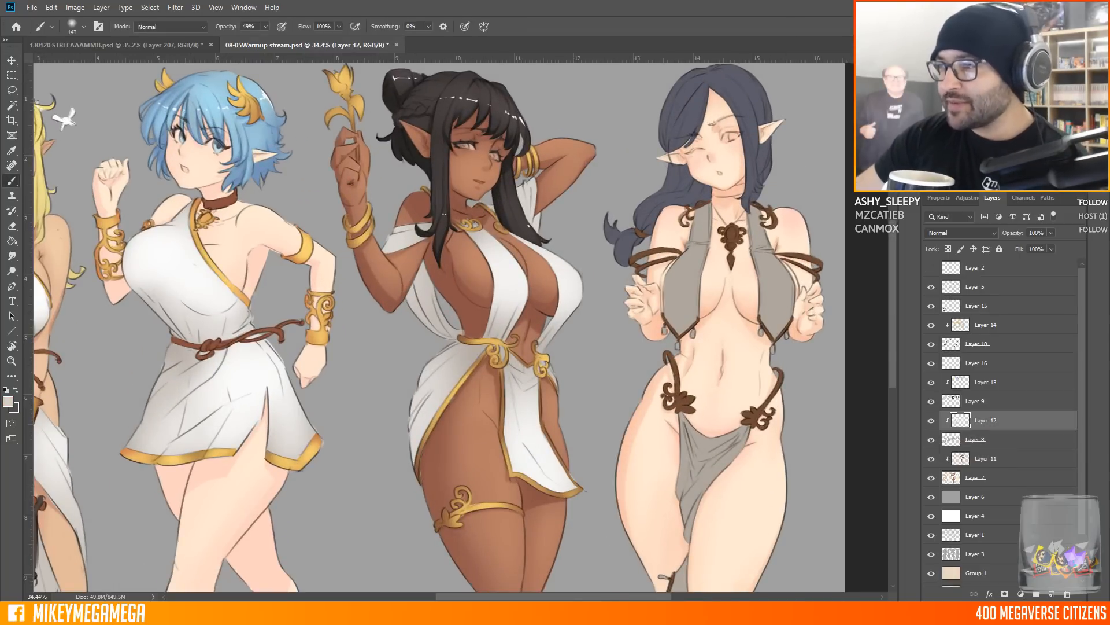
pyautogui.click(139, 45)
pyautogui.scroll(4, 468, 334)
pyautogui.scroll(-2, 468, 334)
pyautogui.click(257, 45)
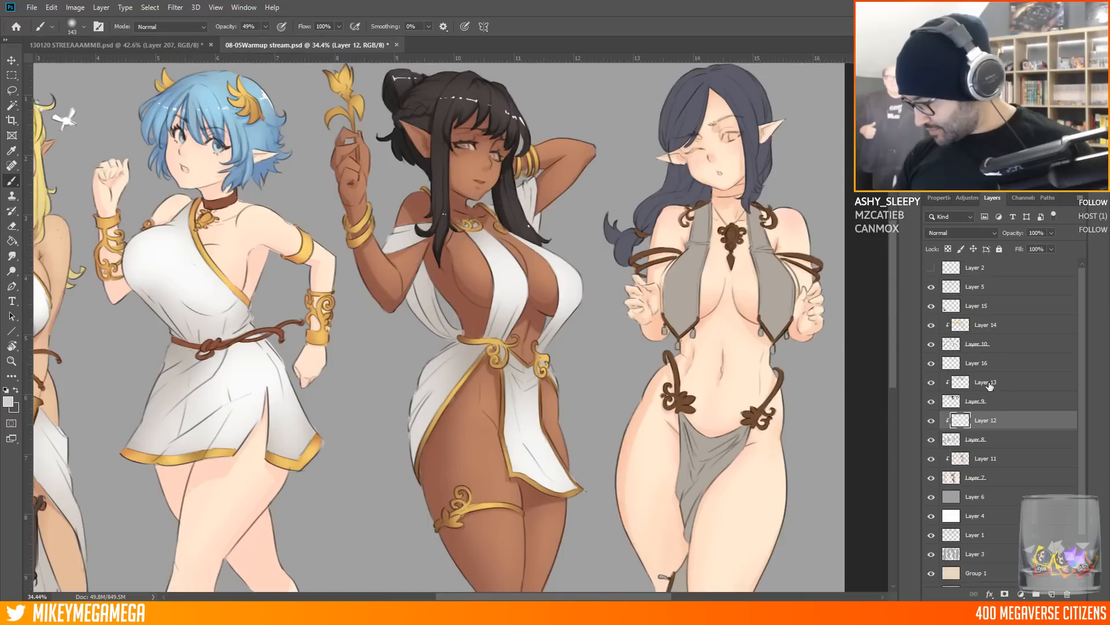
pyautogui.click(990, 384)
pyautogui.click(990, 420)
pyautogui.rightClick(508, 313)
pyautogui.click(624, 155)
pyautogui.press('Escape')
pyautogui.rightClick(696, 264)
pyautogui.click(694, 264)
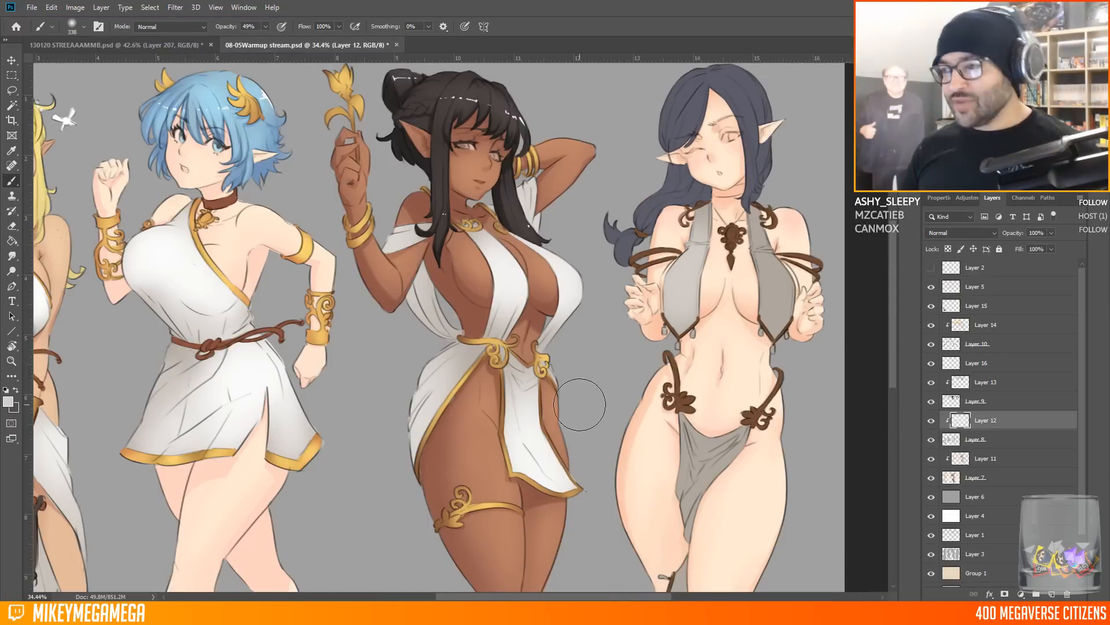
# Whiten the navy-haired elf's loincloth and top with the size 338 soft brush on Layer 12
pyautogui.scroll(-3, 686, 509)
pyautogui.moveTo(705, 365)
pyautogui.mouseDown()
pyautogui.moveTo(752, 162)
pyautogui.moveTo(688, 191)
pyautogui.moveTo(689, 376)
pyautogui.moveTo(728, 336)
pyautogui.mouseUp()
pyautogui.hotkey('ctrl', '0')
pyautogui.moveTo(593, 219); pyautogui.dragTo(694, 197)
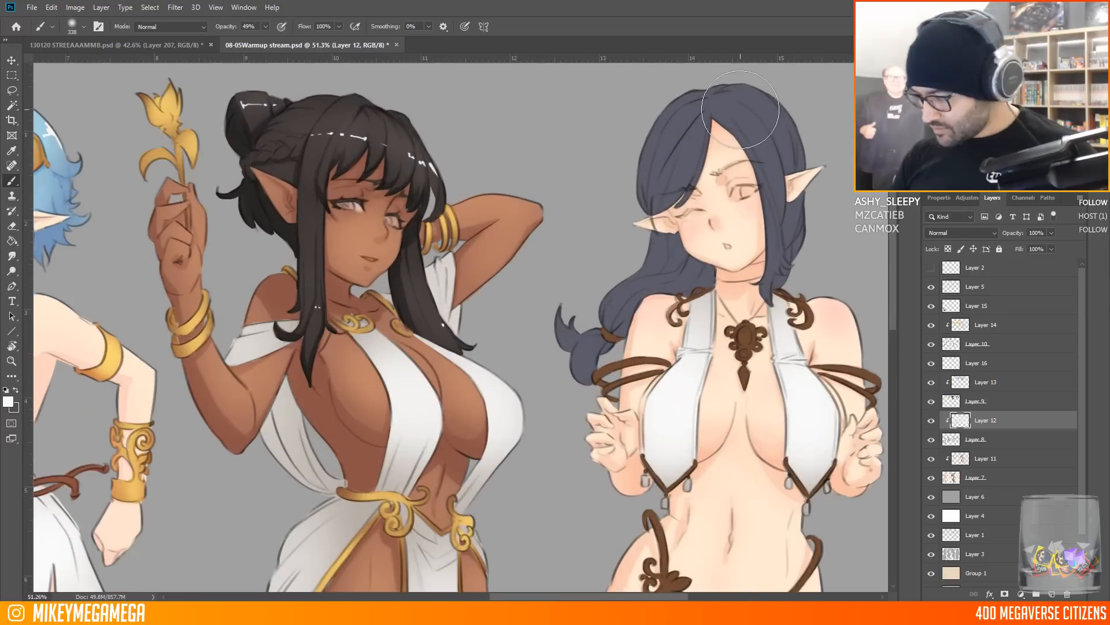
# Paint the iris of the navy-haired elf's open eye green on Layer 11 with a small soft brush
pyautogui.press('v')
pyautogui.click(1008, 457)
pyautogui.click(8, 402)
pyautogui.press('Escape')
pyautogui.press('b')
pyautogui.rightClick(428, 87)
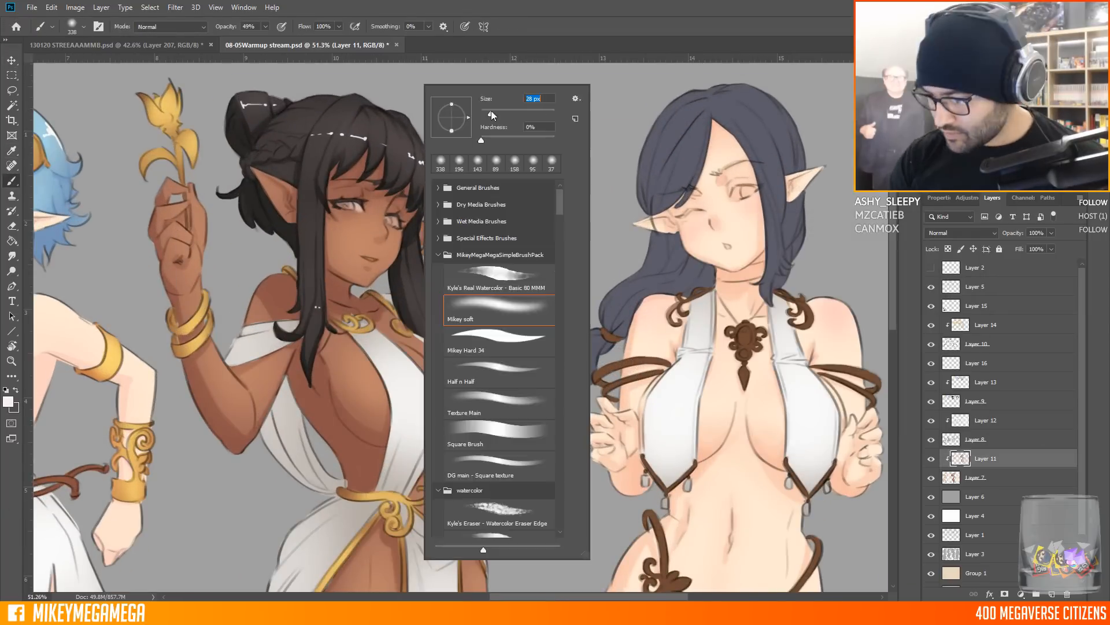
pyautogui.press('Escape')
pyautogui.keyDown('alt'); pyautogui.click(777, 159); pyautogui.keyUp('alt')
pyautogui.moveTo(743, 187); pyautogui.dragTo(753, 195)
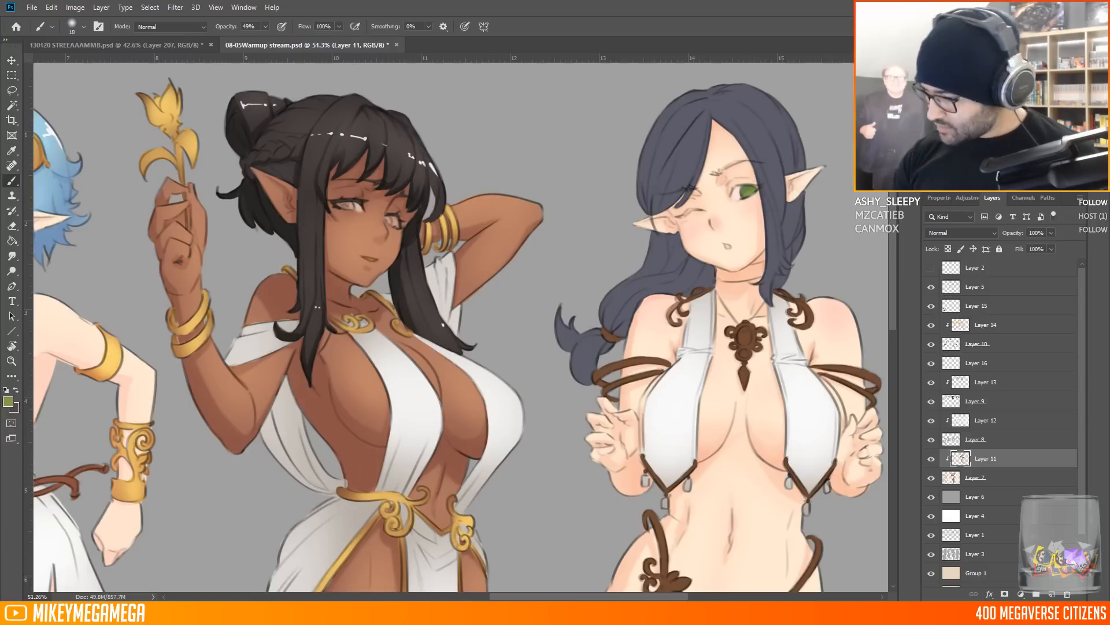
# Pick a dark navy and shade the navy-haired elf's hair on Layer 13 with a size 34 hard brush at 100% opacity
pyautogui.keyDown('alt'); pyautogui.click(675, 257); pyautogui.keyUp('alt')
pyautogui.click(8, 402)
pyautogui.click(716, 347)
pyautogui.click(930, 248)
pyautogui.click(83, 26)
pyautogui.doubleClick(86, 277)
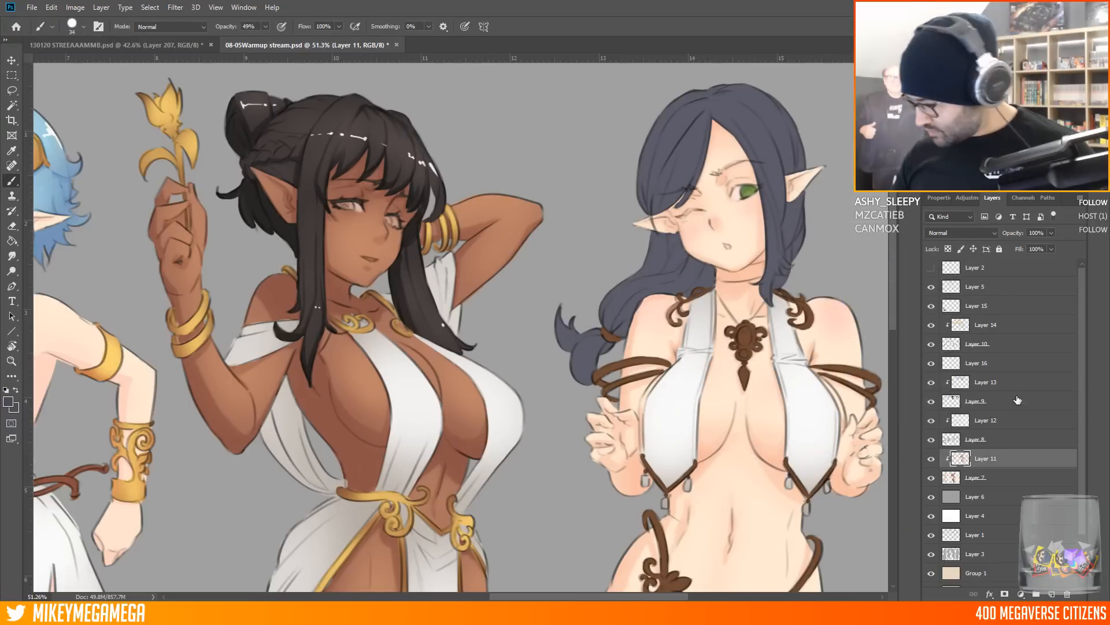
pyautogui.click(1012, 382)
pyautogui.press('0')
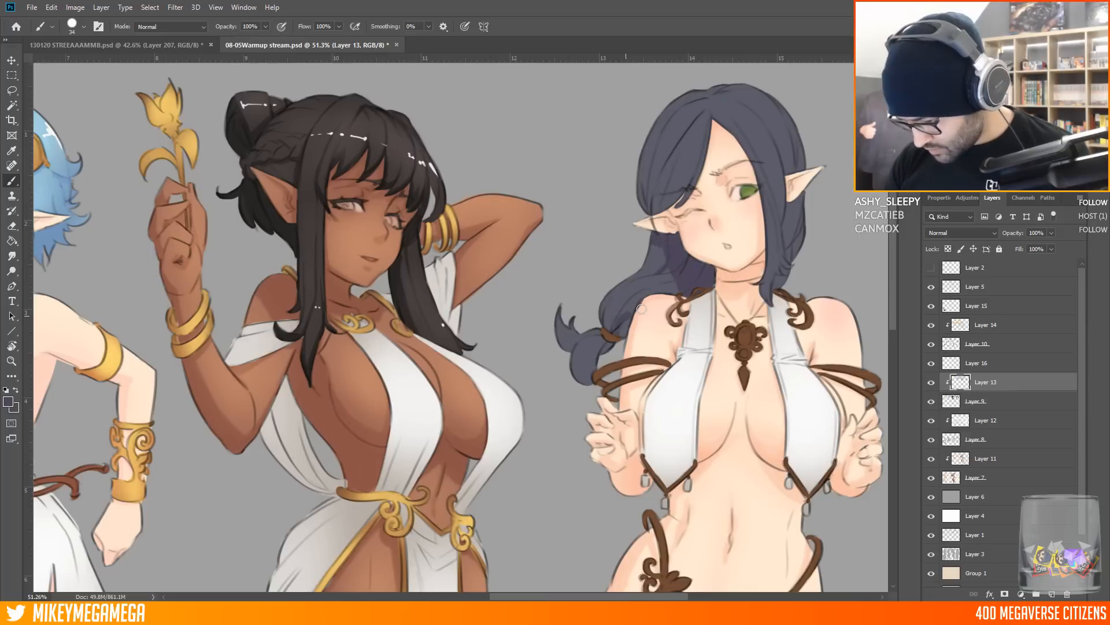
pyautogui.moveTo(655, 125)
pyautogui.mouseDown()
pyautogui.moveTo(650, 218)
pyautogui.moveTo(702, 156)
pyautogui.mouseUp()
pyautogui.moveTo(583, 347)
pyautogui.mouseDown()
pyautogui.moveTo(559, 313)
pyautogui.moveTo(617, 292)
pyautogui.mouseUp()
pyautogui.hotkey('ctrl', 'Tab')
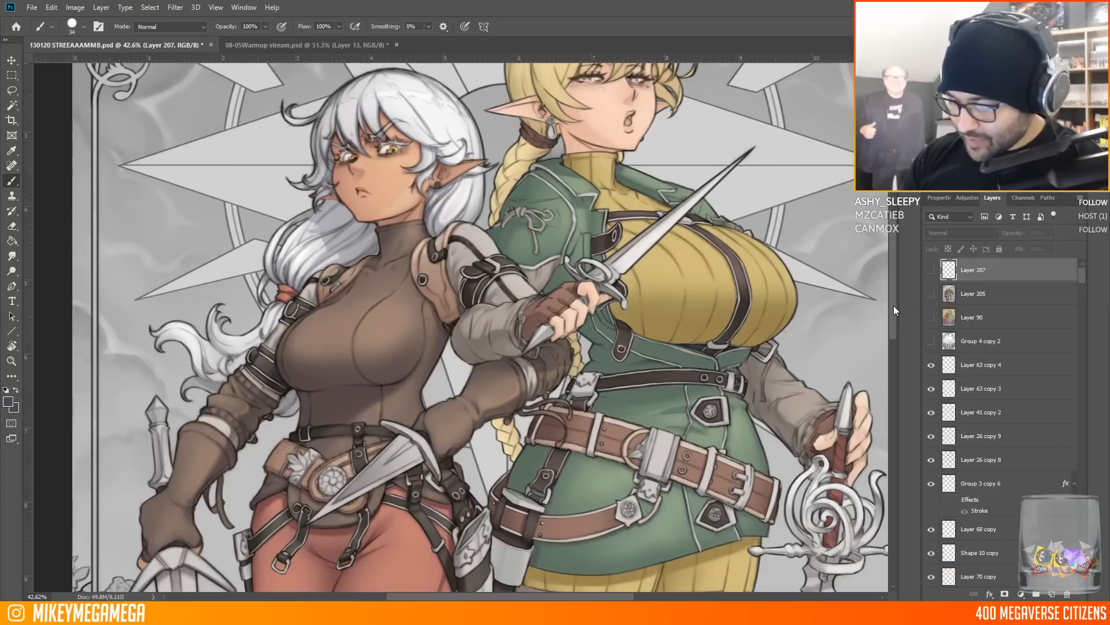
pyautogui.scroll(2, 536, 184)
pyautogui.click(305, 48)
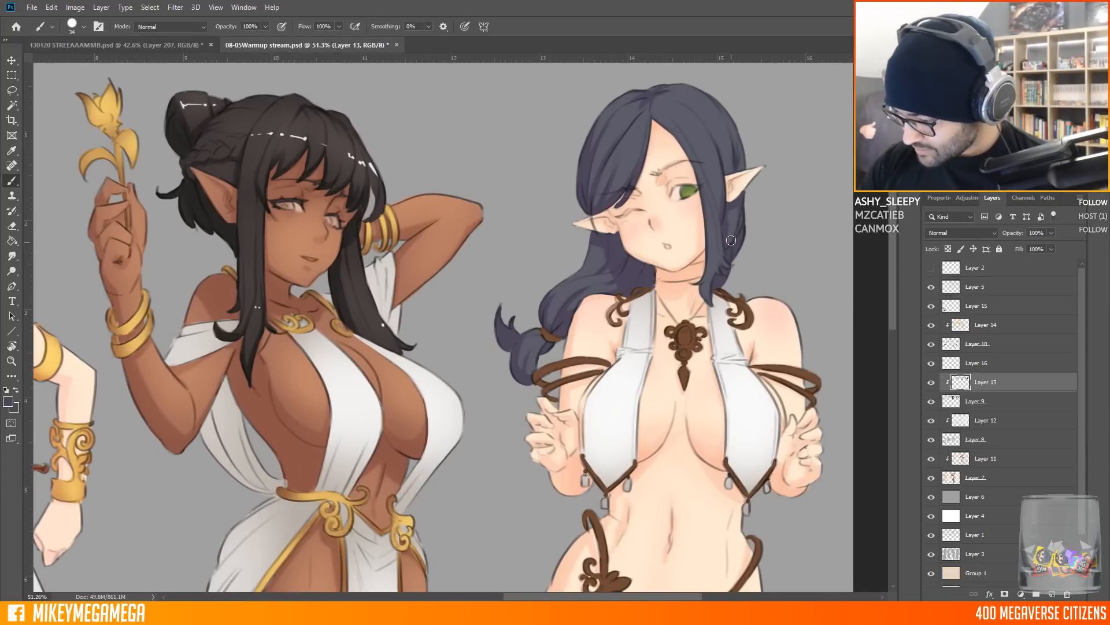
# Pick a light grey-blue and softly highlight the crown and side of the navy-haired elf's hair with a size 183 soft brush
pyautogui.scroll(2, 701, 178)
pyautogui.click(8, 401)
pyautogui.click(702, 310)
pyautogui.click(941, 247)
pyautogui.click(83, 27)
pyautogui.click(83, 261)
pyautogui.rightClick(641, 128)
pyautogui.click(721, 153)
pyautogui.moveTo(720, 208); pyautogui.dragTo(715, 161)
pyautogui.moveTo(607, 194); pyautogui.dragTo(596, 165)
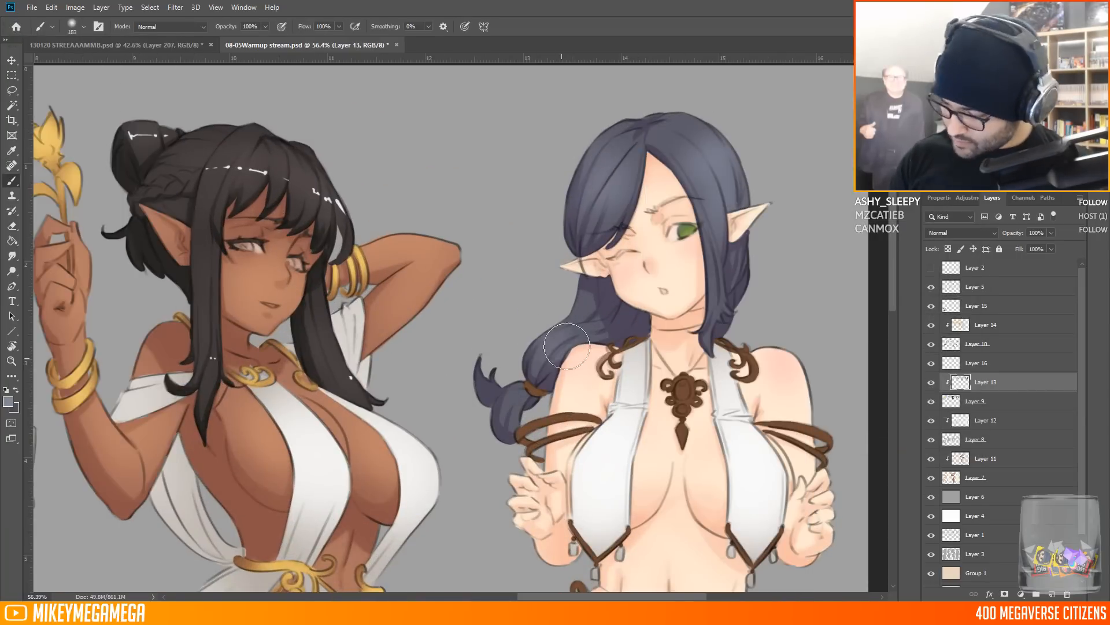
# Darken the navy-haired elf's eyebrow and eye lines with near-black brown on Layer 8, reducing the soft brush to size 9
pyautogui.scroll(-5, 742, 84)
pyautogui.scroll(6, 744, 115)
pyautogui.keyDown('alt'); pyautogui.click(733, 235); pyautogui.keyUp('alt')
pyautogui.rightClick(736, 231)
pyautogui.click(799, 152)
pyautogui.click(1005, 439)
pyautogui.keyDown('alt'); pyautogui.click(730, 205); pyautogui.keyUp('alt')
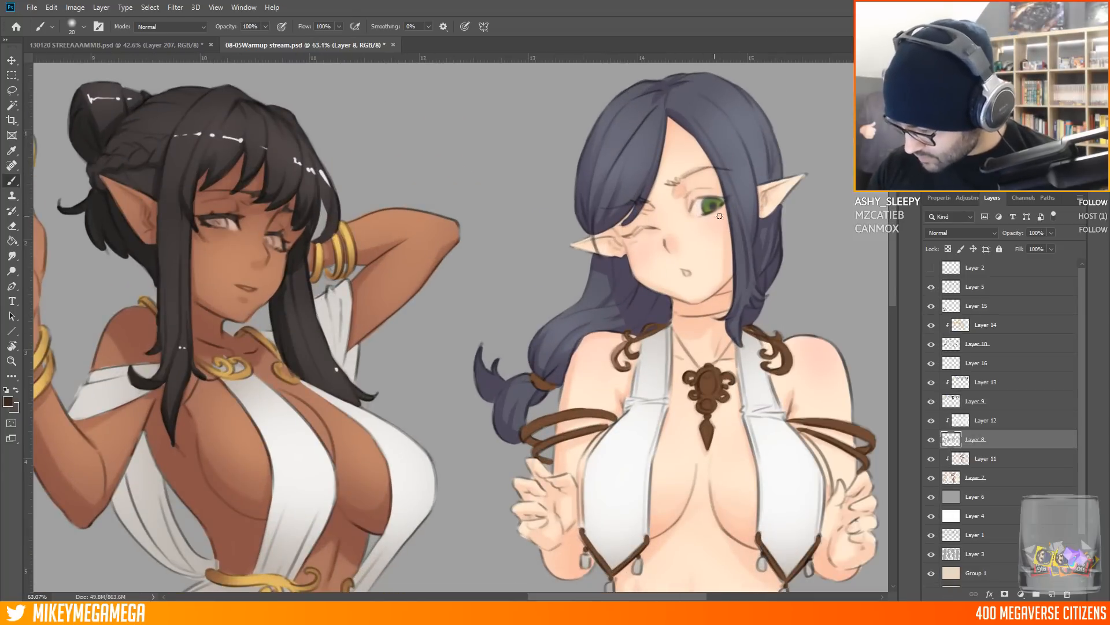
pyautogui.rightClick(689, 210)
pyautogui.click(691, 211)
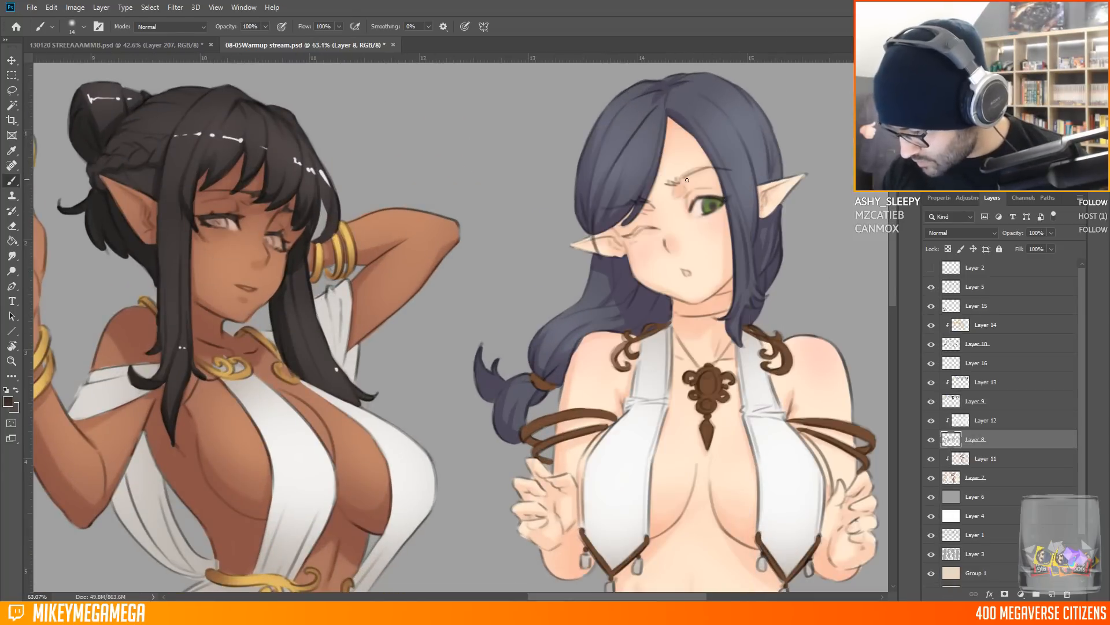
pyautogui.rightClick(710, 175)
pyautogui.click(713, 194)
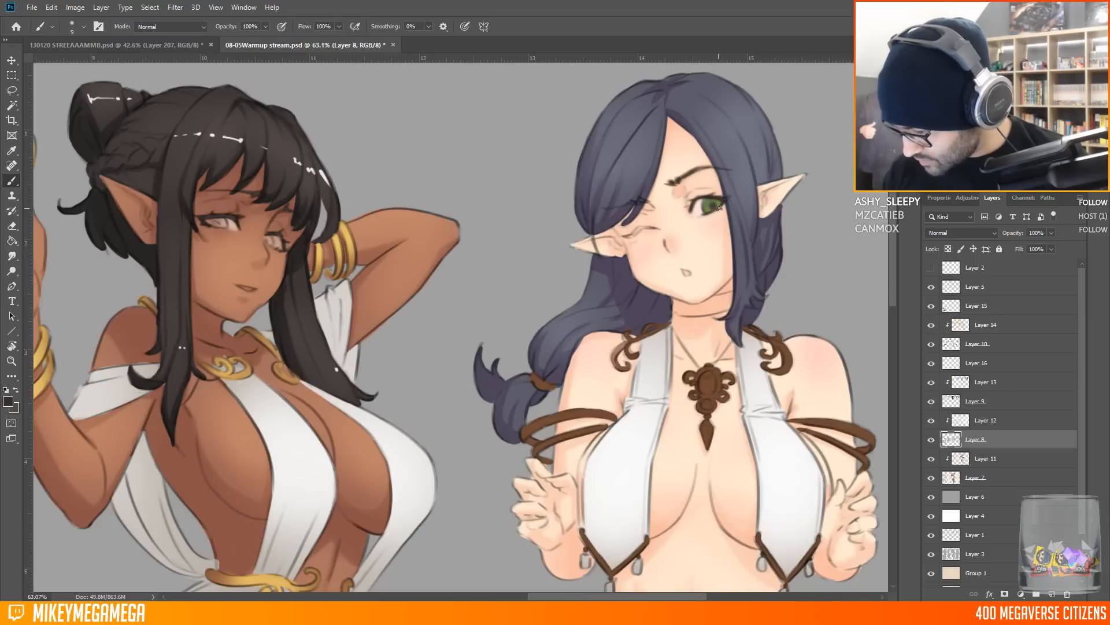
pyautogui.scroll(-3, 739, 106)
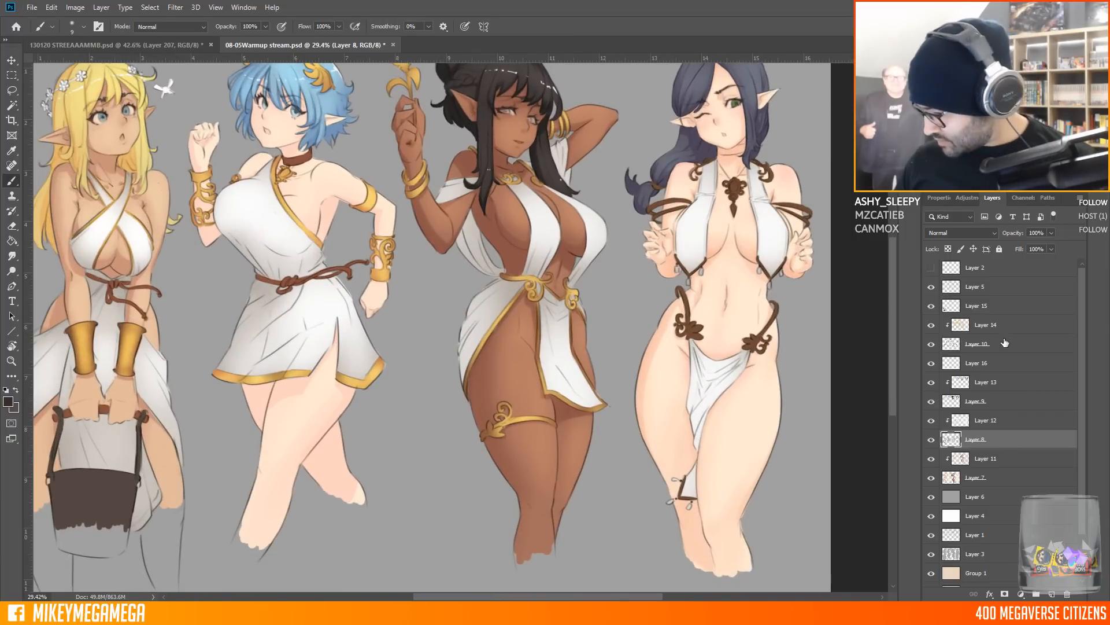
# Recolour the navy-haired elf's brown ornaments on Layer 14 with gold sampled from the blonde elf's bracer, using a size 174 soft brush
pyautogui.click(1016, 325)
pyautogui.rightClick(405, 185)
pyautogui.click(511, 156)
pyautogui.keyDown('alt'); pyautogui.click(363, 195); pyautogui.keyUp('alt')
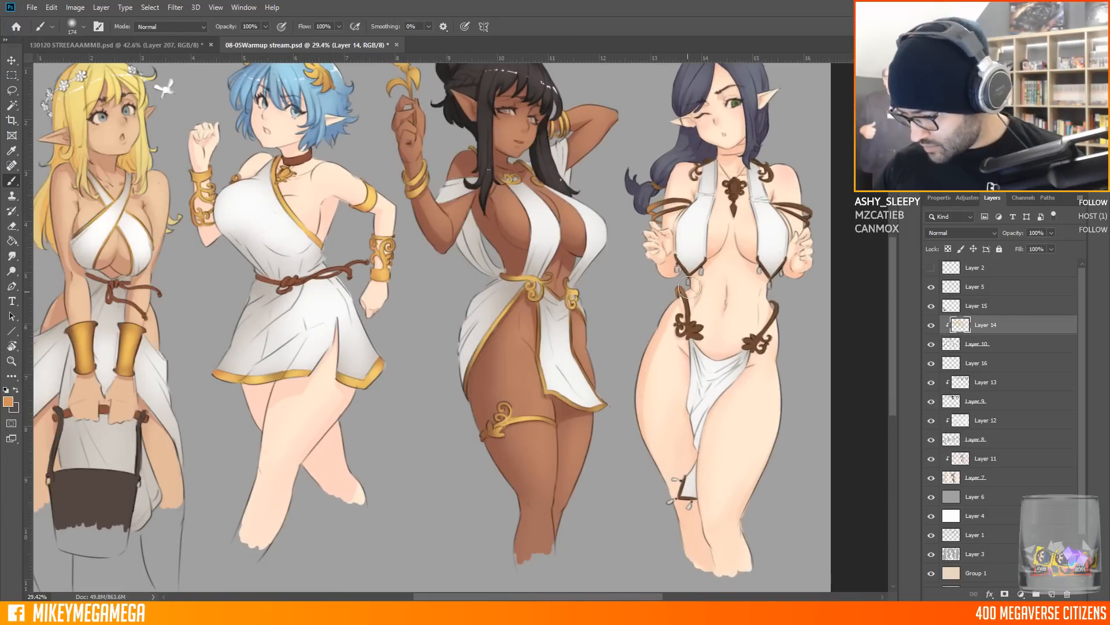
pyautogui.keyDown('alt'); pyautogui.click(132, 339); pyautogui.keyUp('alt')
pyautogui.moveTo(653, 209); pyautogui.dragTo(690, 204)
pyautogui.moveTo(697, 332); pyautogui.dragTo(681, 293)
pyautogui.moveTo(747, 345); pyautogui.dragTo(773, 307)
pyautogui.moveTo(792, 200); pyautogui.dragTo(808, 216)
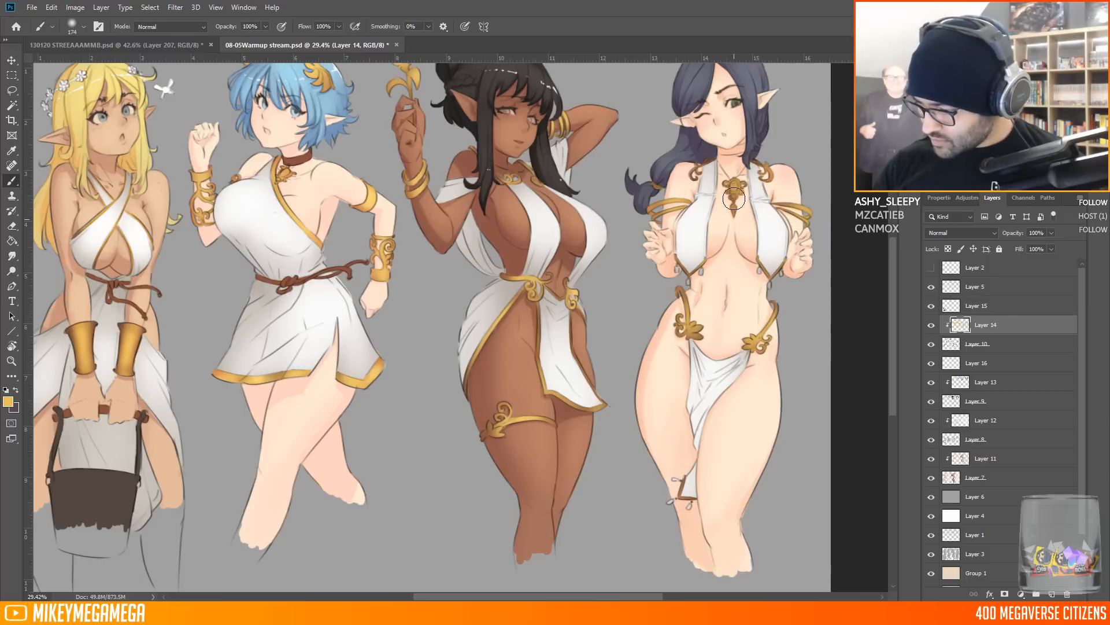
# Brighten the navy-haired elf's armbands, necklace, hip ornaments and top trim with yellow sampled from the dark-skinned elf's belt
pyautogui.keyDown('alt'); pyautogui.click(567, 287); pyautogui.keyUp('alt')
pyautogui.moveTo(657, 212); pyautogui.dragTo(735, 194)
pyautogui.moveTo(682, 294); pyautogui.dragTo(690, 331)
pyautogui.moveTo(754, 343); pyautogui.dragTo(774, 310)
pyautogui.moveTo(789, 202); pyautogui.dragTo(807, 217)
pyautogui.moveTo(688, 255); pyautogui.dragTo(688, 271)
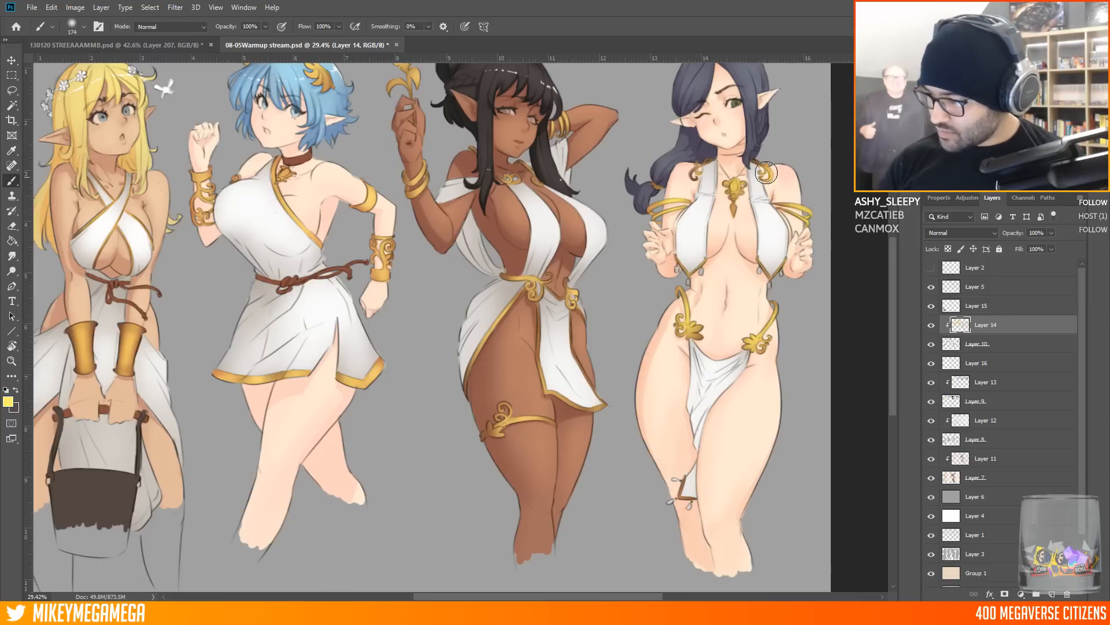
pyautogui.keyDown('alt'); pyautogui.click(684, 191); pyautogui.keyUp('alt')
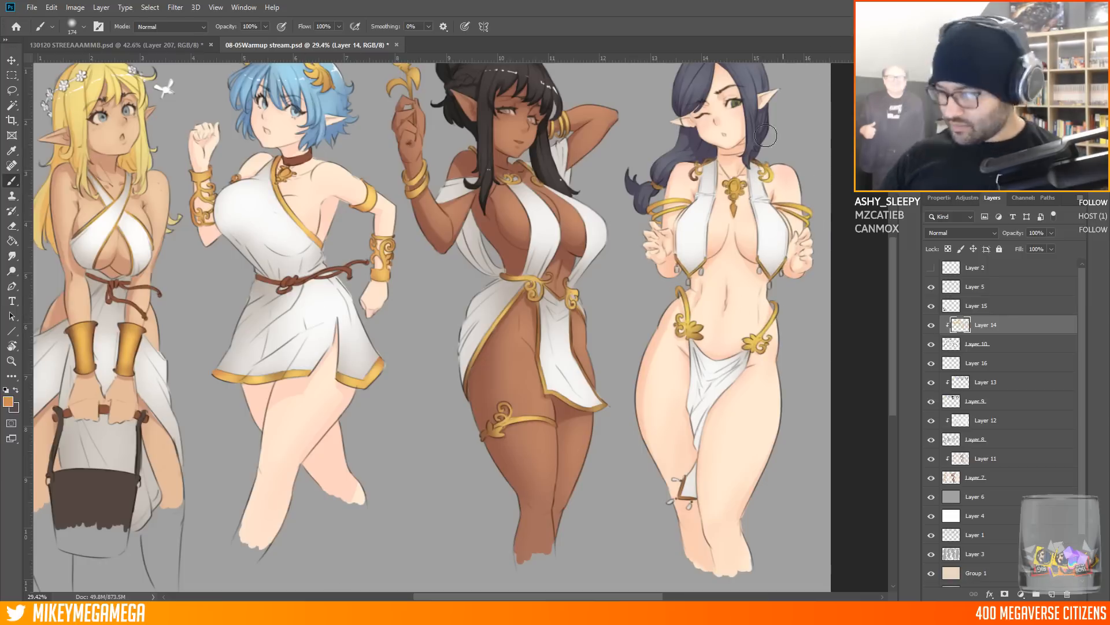
# Colour the dark-skinned elf's eyes with hair-sampled dark and brown tones on Layer 11, using a size 17 soft brush
pyautogui.scroll(-3, 766, 136)
pyautogui.keyDown('alt'); pyautogui.click(737, 325); pyautogui.keyUp('alt')
pyautogui.scroll(8, 443, 139)
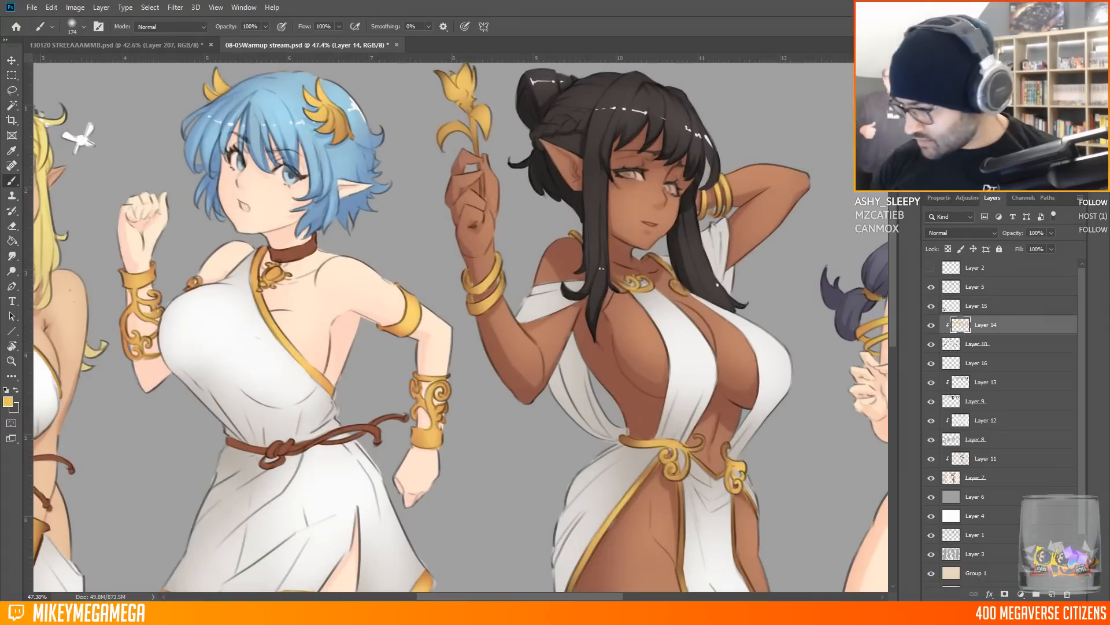
pyautogui.keyDown('alt'); pyautogui.click(643, 128); pyautogui.keyUp('alt')
pyautogui.rightClick(649, 126)
pyautogui.click(714, 148)
pyautogui.press('Return')
pyautogui.click(993, 461)
pyautogui.moveTo(620, 173); pyautogui.dragTo(669, 192)
pyautogui.click(8, 401)
pyautogui.click(756, 335)
pyautogui.click(933, 248)
pyautogui.scroll(-9, 560, 109)
pyautogui.scroll(3, 424, 159)
pyautogui.scroll(-2, 424, 159)
pyautogui.scroll(2, 311, 183)
pyautogui.scroll(1, 345, 154)
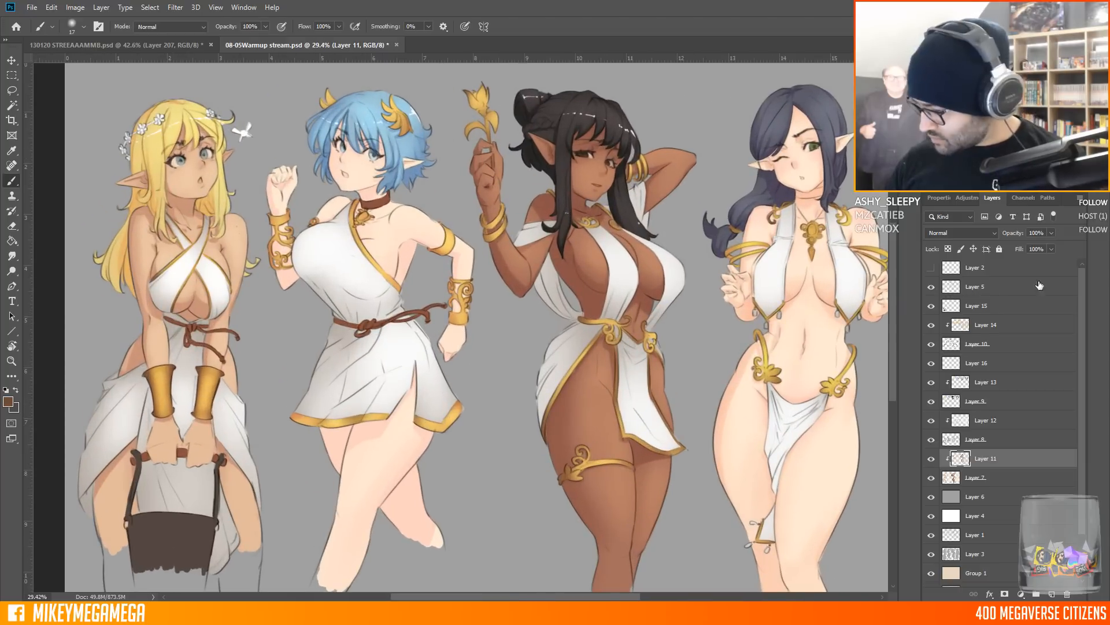
# Create a new layer directly above Layer 5 and set up a size 10 Mikey soft brush with white for highlights
pyautogui.click(1041, 286)
pyautogui.click(1051, 594)
pyautogui.click(8, 401)
pyautogui.click(686, 257)
pyautogui.click(933, 248)
pyautogui.click(83, 26)
pyautogui.click(74, 58)
pyautogui.scroll(3, 90, 162)
pyautogui.rightClick(338, 239)
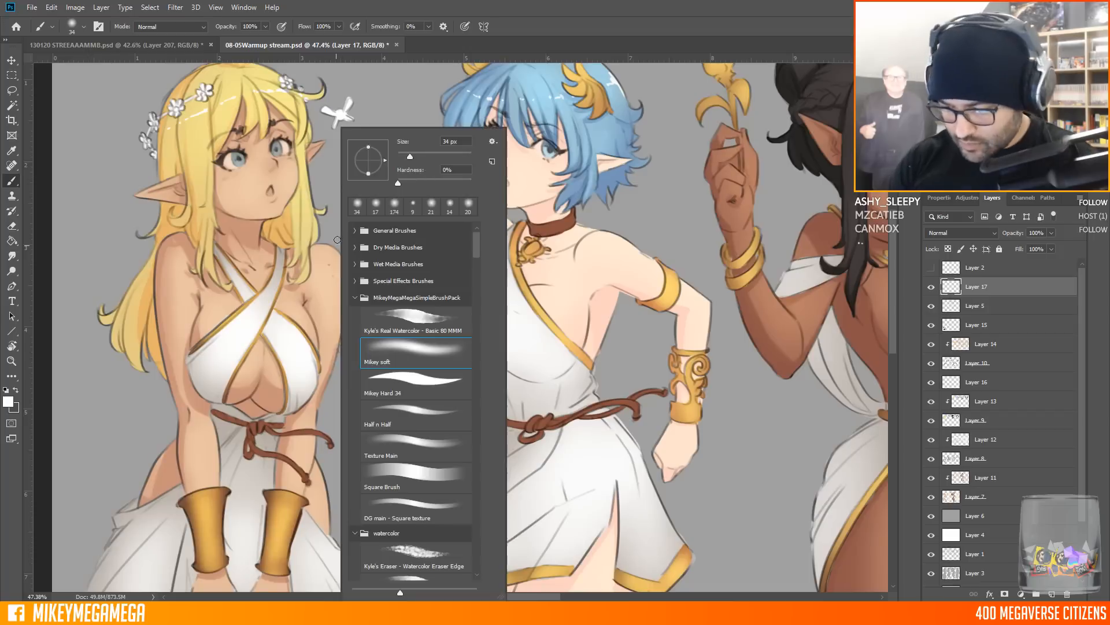
pyautogui.moveTo(403, 159); pyautogui.dragTo(400, 159)
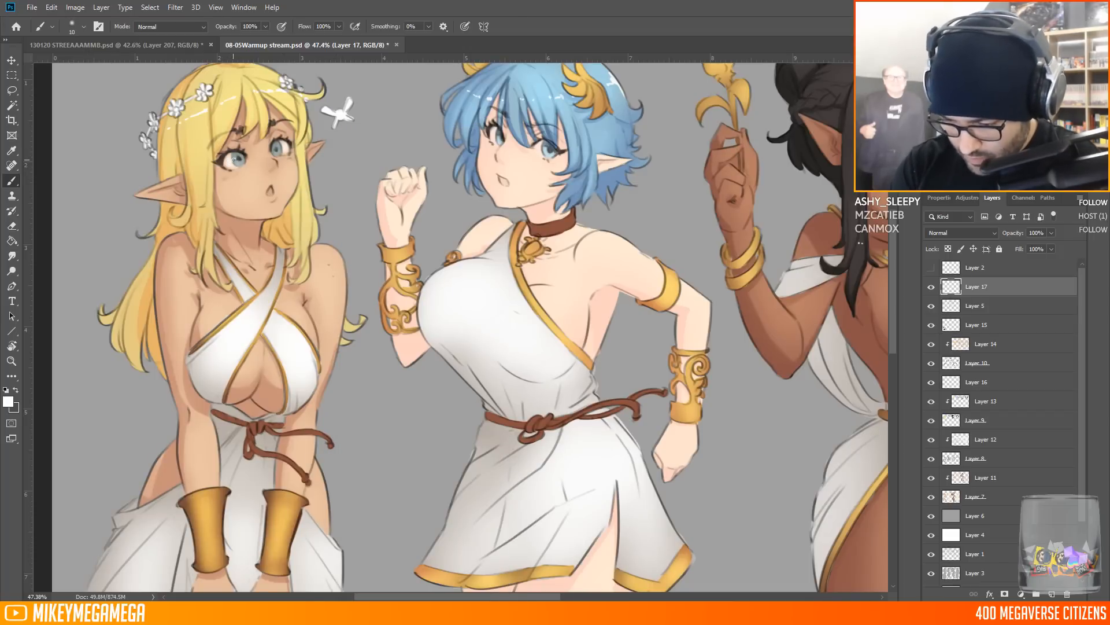
# Highlight the blonde elf's shoulders and chest in white at 35% opacity, enlarging the soft brush to size 23
pyautogui.press('3')
pyautogui.press('5')
pyautogui.rightClick(251, 240)
pyautogui.moveTo(314, 159); pyautogui.dragTo(317, 159)
pyautogui.moveTo(173, 251); pyautogui.dragTo(173, 268)
pyautogui.press('[')
pyautogui.press(']')
pyautogui.scroll(-2, 350, 358)
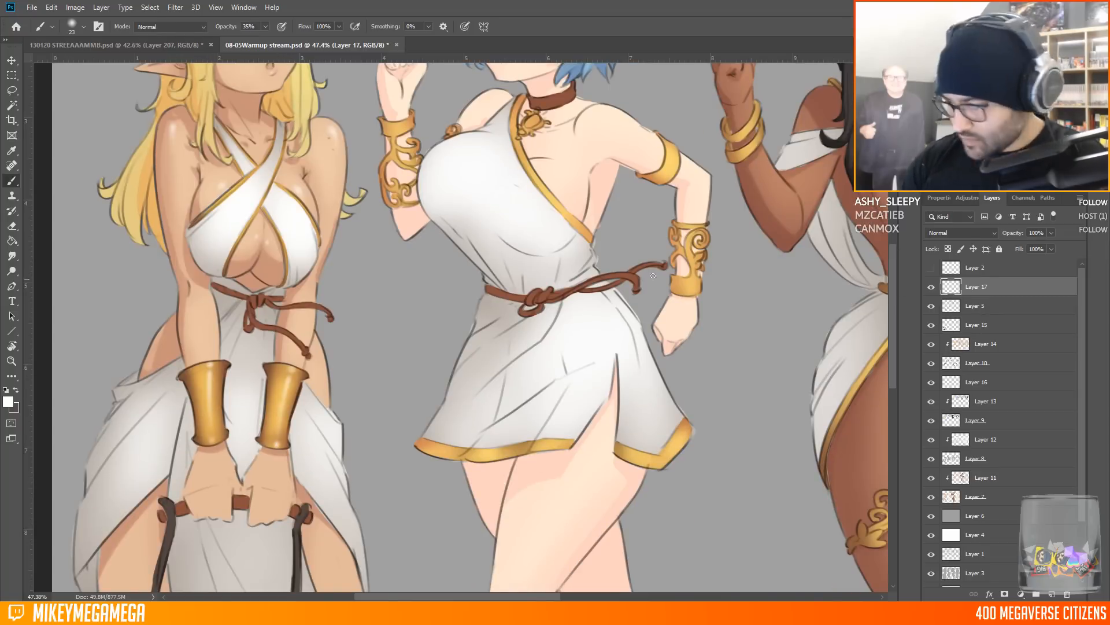
# Add soft white highlights to the blue-haired elf's neck and shoulder with the soft brush at size 29
pyautogui.scroll(2, 269, 500)
pyautogui.moveTo(556, 184); pyautogui.dragTo(556, 194)
pyautogui.rightClick(537, 190)
pyautogui.moveTo(600, 109)
pyautogui.mouseDown()
pyautogui.moveTo(625, 136)
pyautogui.moveTo(596, 145)
pyautogui.mouseUp()
pyautogui.rightClick(543, 109)
pyautogui.rightClick(509, 119)
pyautogui.rightClick(509, 119)
pyautogui.moveTo(599, 204); pyautogui.dragTo(603, 203)
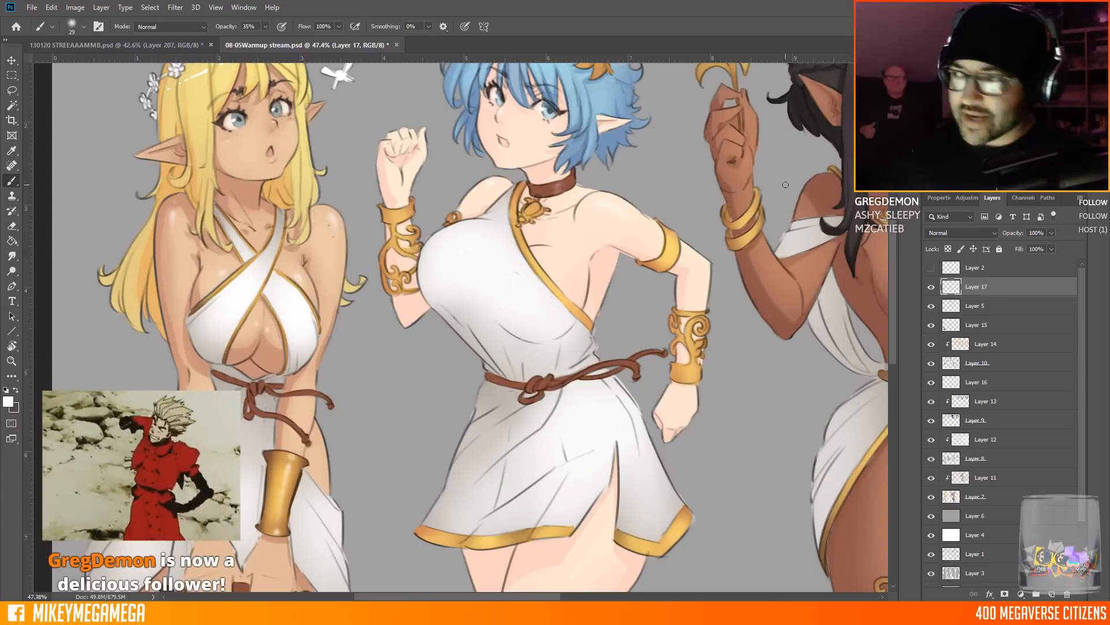
# Add small white highlights around the blue-haired elf's raised wrist with the soft brush at size 14
pyautogui.scroll(2, 401, 217)
pyautogui.rightClick(443, 139)
pyautogui.moveTo(521, 156); pyautogui.dragTo(517, 156)
pyautogui.moveTo(393, 210); pyautogui.dragTo(398, 220)
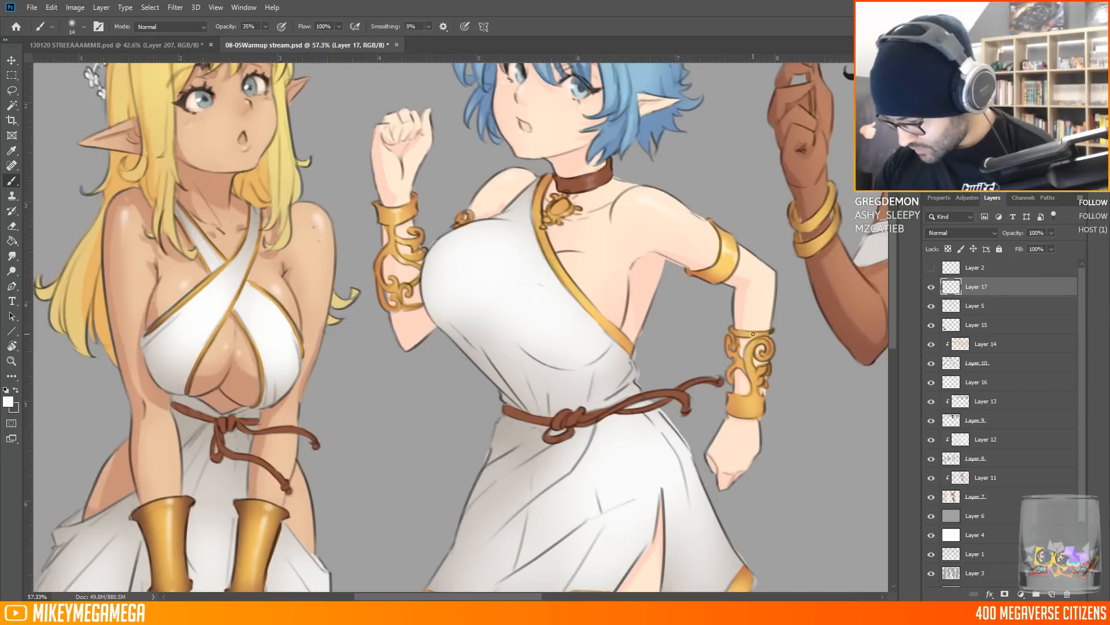
# Highlight the blue-haired elf's bare side and thigh in white with the soft brush at size 56
pyautogui.rightClick(664, 242)
pyautogui.moveTo(739, 155); pyautogui.dragTo(747, 155)
pyautogui.moveTo(590, 267); pyautogui.dragTo(594, 271)
pyautogui.scroll(-5, 643, 240)
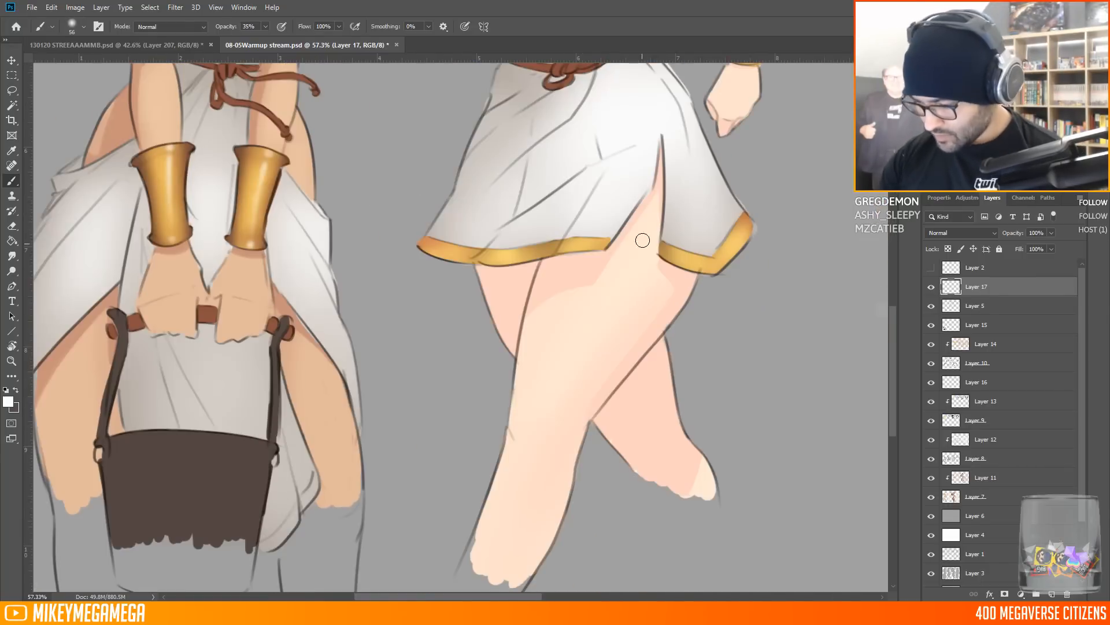
pyautogui.scroll(-8, 505, 550)
pyautogui.scroll(6, 569, 174)
# Pick a pale peach colour and highlight the dark-skinned elf's shoulder on Layer 17
pyautogui.click(8, 402)
pyautogui.click(840, 387)
pyautogui.click(726, 255)
pyautogui.click(942, 248)
pyautogui.rightClick(604, 173)
pyautogui.moveTo(687, 155); pyautogui.dragTo(704, 155)
pyautogui.rightClick(620, 167)
pyautogui.moveTo(563, 161); pyautogui.dragTo(523, 155)
pyautogui.rightClick(439, 184)
pyautogui.moveTo(493, 245); pyautogui.dragTo(495, 259)
# Paint soft peach highlights on the dark-skinned elf's chest, adjusting the soft brush to size 36
pyautogui.rightClick(608, 289)
pyautogui.moveTo(691, 156); pyautogui.dragTo(696, 156)
pyautogui.moveTo(581, 301); pyautogui.dragTo(580, 310)
pyautogui.rightClick(641, 295)
pyautogui.moveTo(729, 156); pyautogui.dragTo(760, 156)
pyautogui.rightClick(677, 298)
pyautogui.rightClick(669, 306)
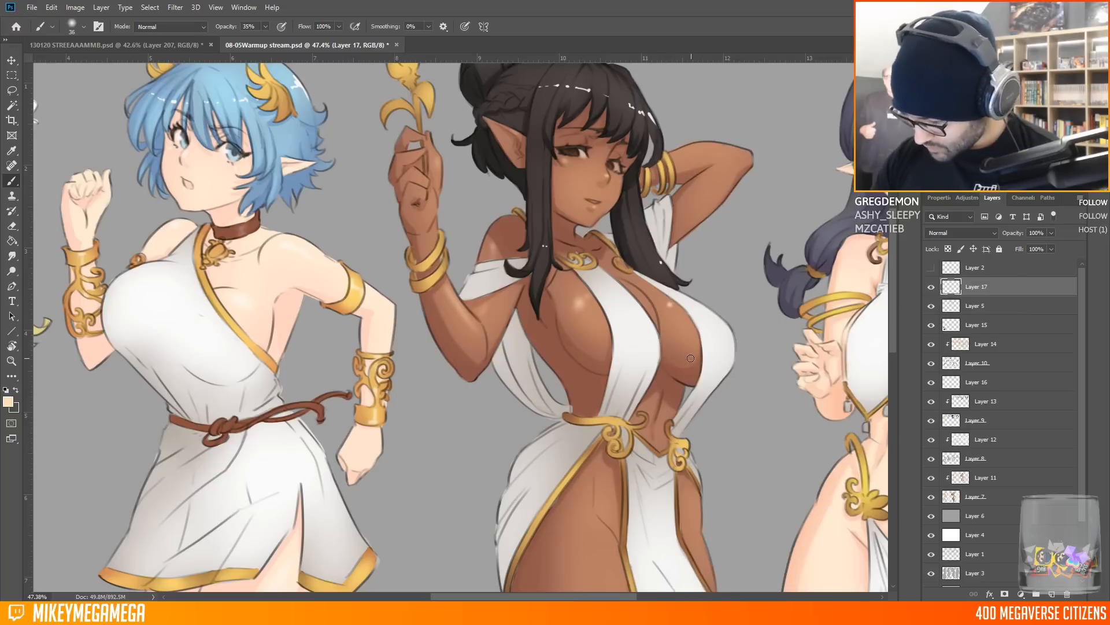
# Paint long peach highlights down the dark-skinned elf's thighs, finishing with the soft brush at size 21
pyautogui.moveTo(691, 211)
pyautogui.mouseDown()
pyautogui.moveTo(735, 160)
pyautogui.moveTo(630, 156)
pyautogui.mouseUp()
pyautogui.scroll(-5, 578, 324)
pyautogui.scroll(4, 506, 353)
pyautogui.rightClick(542, 300)
pyautogui.moveTo(547, 283); pyautogui.dragTo(564, 404)
pyautogui.rightClick(626, 295)
pyautogui.moveTo(714, 156); pyautogui.dragTo(707, 156)
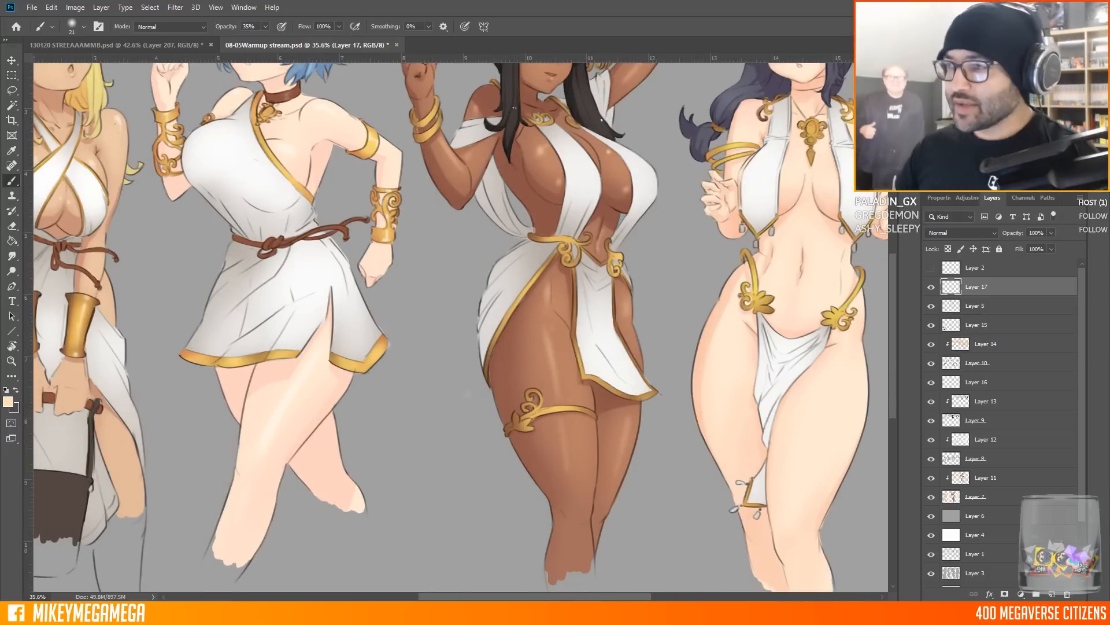
# Sample white from the dark-skinned elf's hair shine and dot highlights into both eyes with a size 14 brush
pyautogui.scroll(-2, 514, 108)
pyautogui.scroll(3, 488, 214)
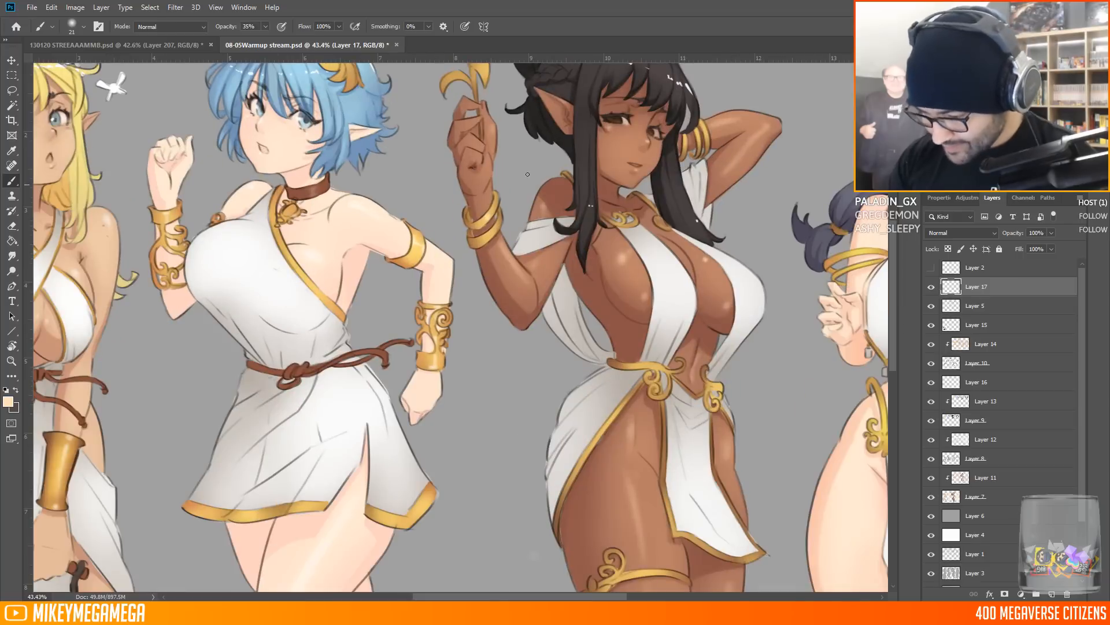
pyautogui.keyDown('alt'); pyautogui.click(671, 79); pyautogui.keyUp('alt')
pyautogui.rightClick(669, 103)
pyautogui.moveTo(750, 126); pyautogui.dragTo(746, 126)
pyautogui.click(623, 121)
pyautogui.click(655, 132)
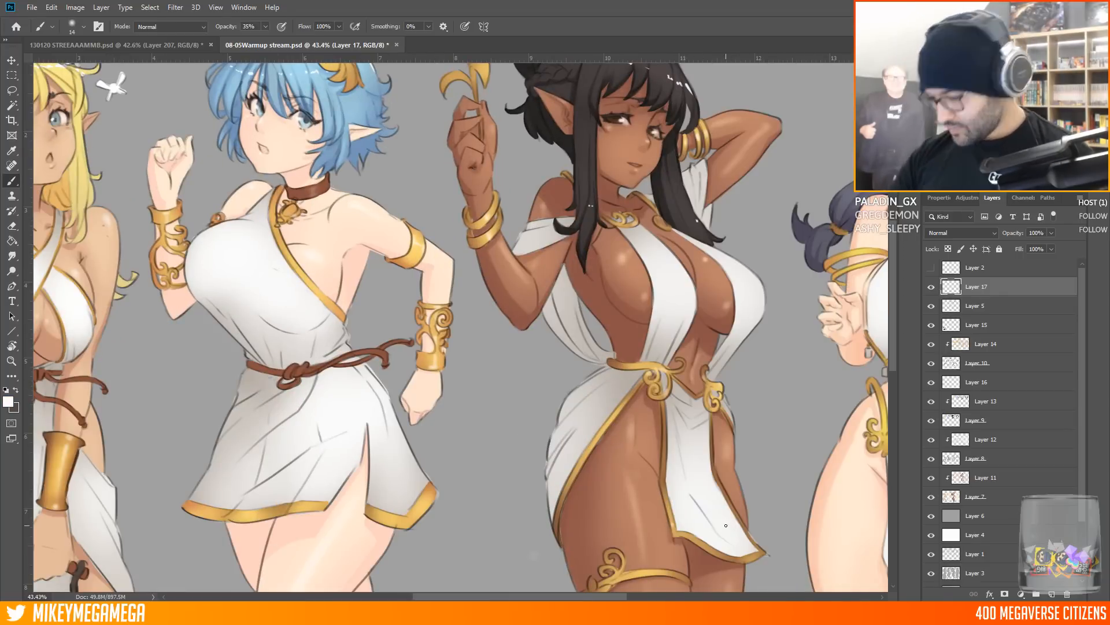
# Add white highlights to the navy-haired elf's hair, chest, shoulder and thighs, enlarging the soft brush to size 36
pyautogui.scroll(-6, 726, 463)
pyautogui.scroll(7, 737, 127)
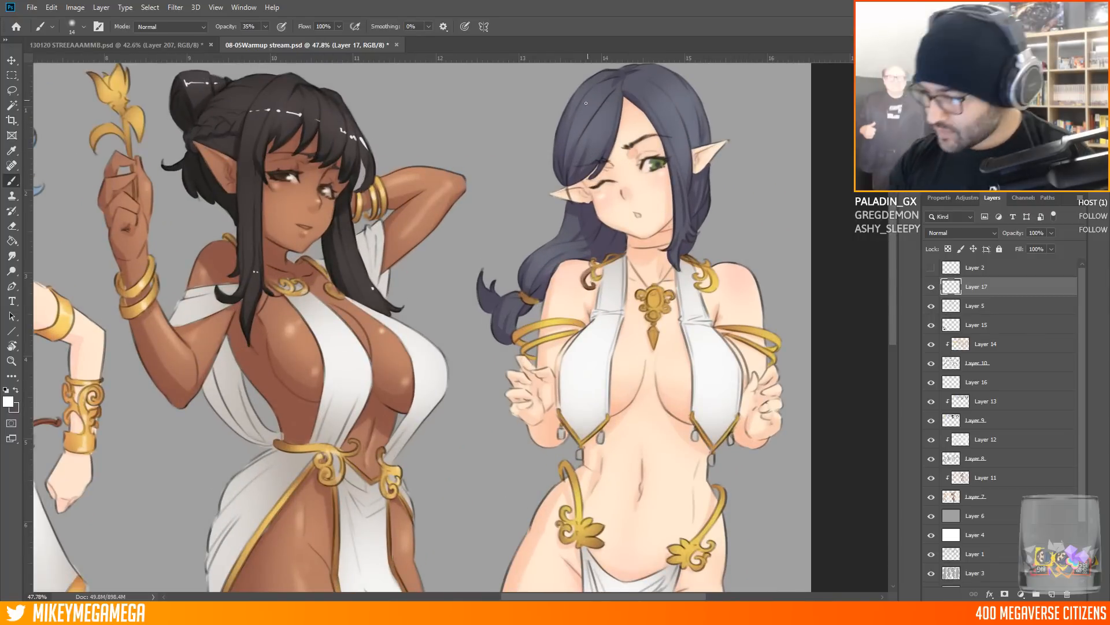
pyautogui.rightClick(714, 461)
pyautogui.click(678, 148)
pyautogui.moveTo(624, 352); pyautogui.dragTo(673, 350)
pyautogui.moveTo(743, 280); pyautogui.dragTo(741, 281)
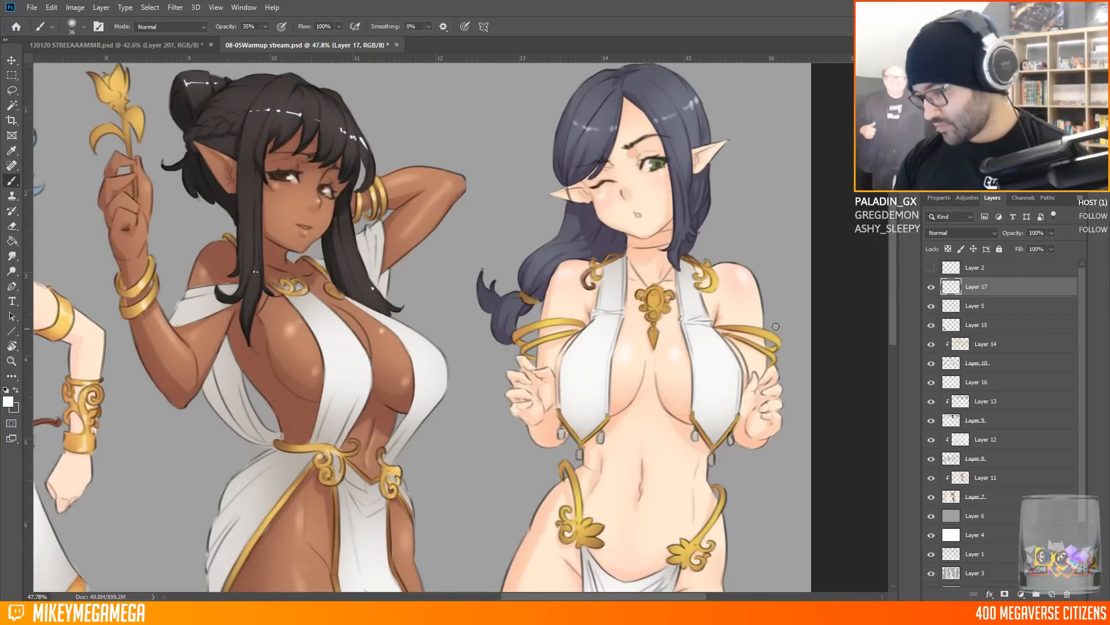
pyautogui.scroll(-5, 742, 282)
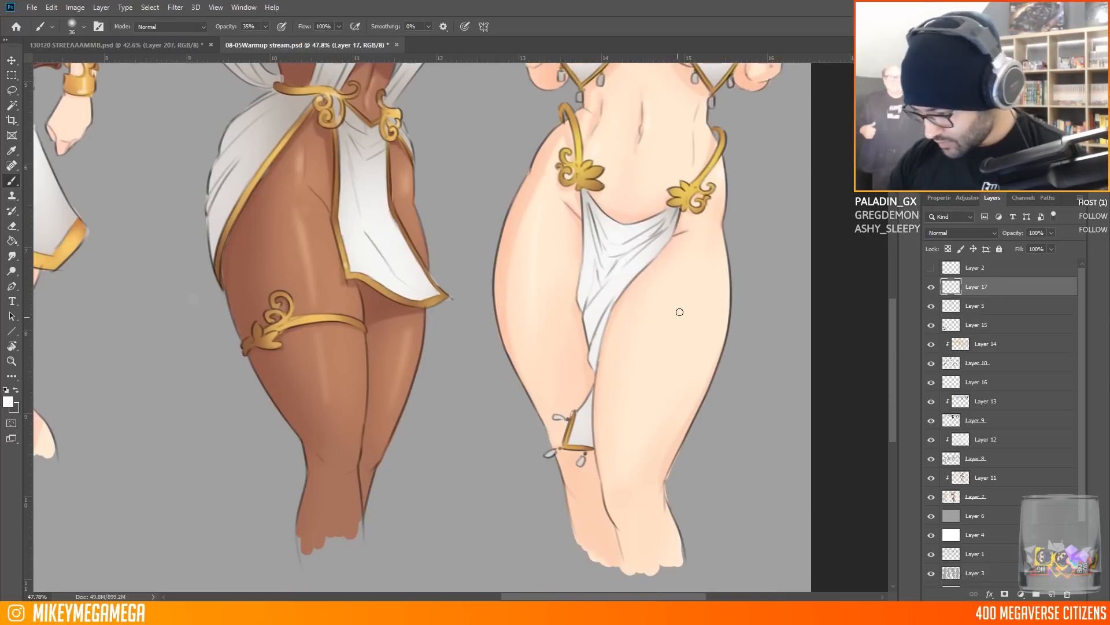
pyautogui.scroll(-6, 707, 428)
pyautogui.scroll(1, 706, 429)
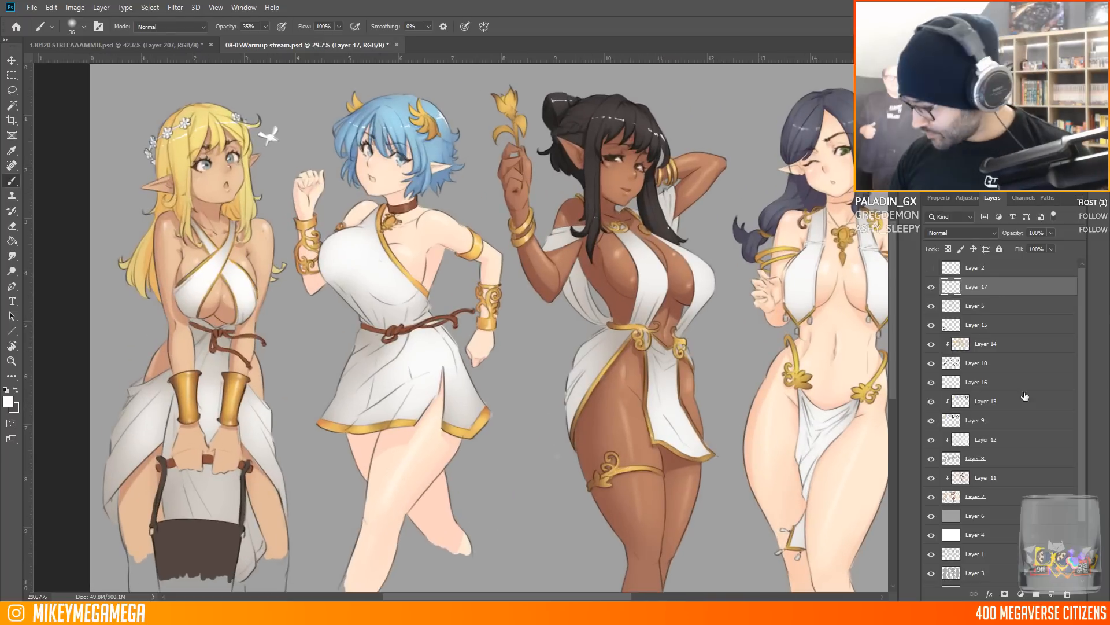
# Duplicate the Layer 5 line art, blur the copy and set its blend mode to Color Burn
pyautogui.click(981, 308)
pyautogui.hotkey('ctrl', 'j')
pyautogui.click(175, 8)
pyautogui.moveTo(223, 139)
pyautogui.click(337, 193)
pyautogui.press('Return')
pyautogui.click(962, 233)
pyautogui.click(955, 285)
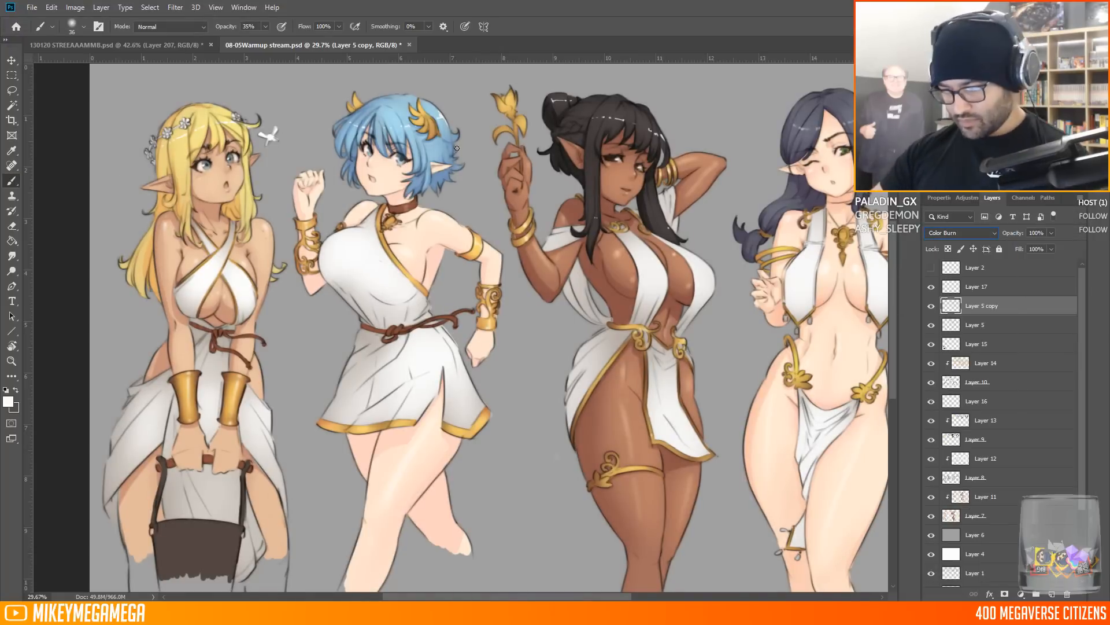
# Duplicate the Color Burn layer and turn off the red channel in the new copy's blending options
pyautogui.hotkey('ctrl', 'j')
pyautogui.click(1023, 198)
pyautogui.click(992, 198)
pyautogui.doubleClick(1030, 306)
pyautogui.click(859, 362)
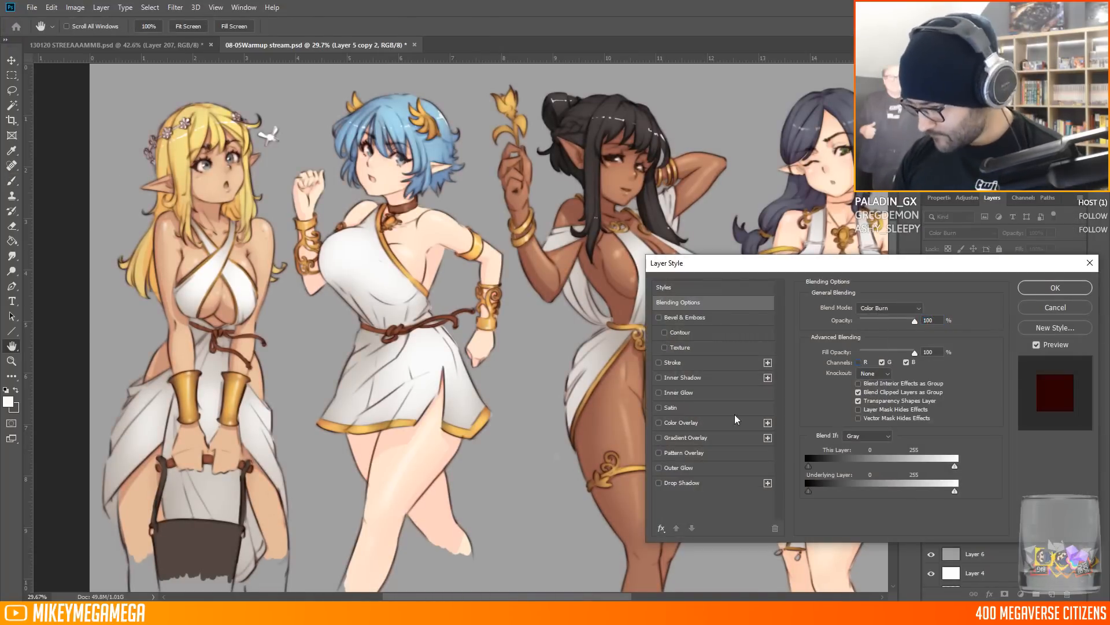
pyautogui.press('Return')
# Lower the opacity of the Layer 5 copy layer to 76%
pyautogui.scroll(-4, 394, 281)
pyautogui.scroll(4, 451, 294)
pyautogui.click(1051, 234)
pyautogui.click(981, 325)
pyautogui.moveTo(1053, 246); pyautogui.dragTo(1039, 246)
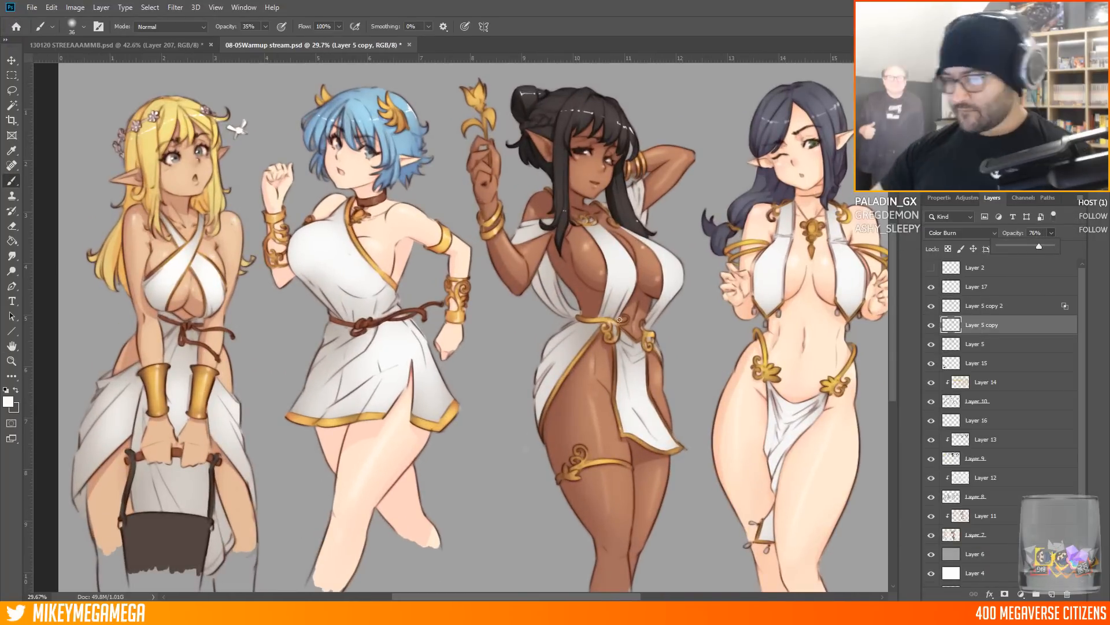
pyautogui.scroll(-2, 619, 320)
# Create a new layer above Layer 6 and fill it with a vertical gradient from dark brownish grey to light warm grey
pyautogui.click(978, 554)
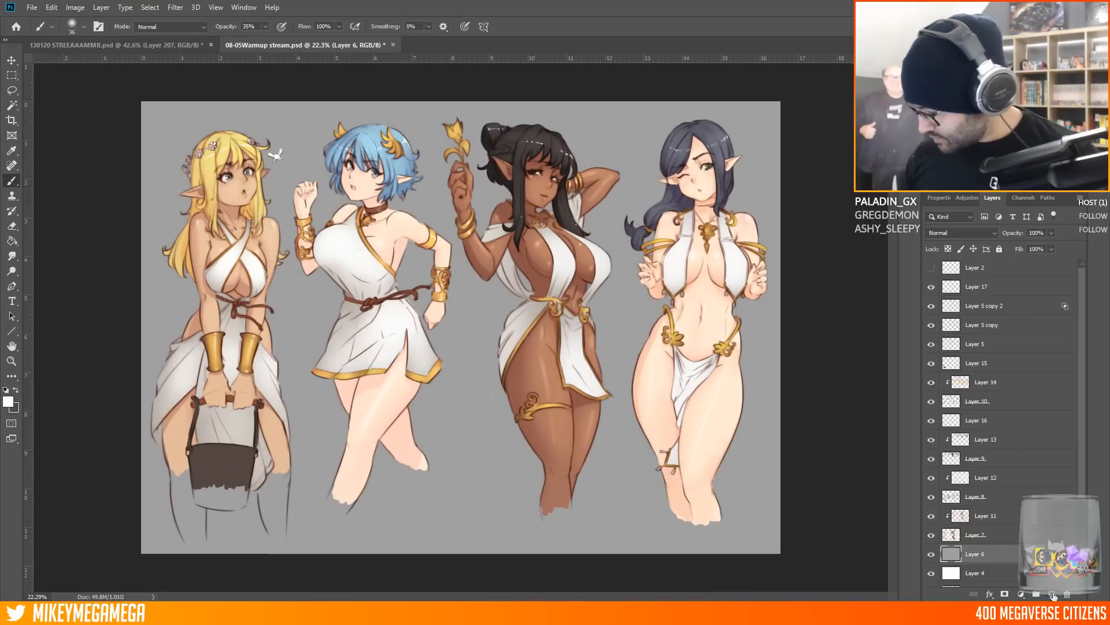
pyautogui.click(1054, 595)
pyautogui.click(8, 401)
pyautogui.press('Return')
pyautogui.click(9, 401)
pyautogui.click(685, 273)
pyautogui.press('Return')
pyautogui.rightClick(12, 241)
pyautogui.click(60, 239)
pyautogui.moveTo(468, 125)
pyautogui.mouseDown()
pyautogui.moveTo(468, 528)
pyautogui.moveTo(469, 124)
pyautogui.mouseUp()
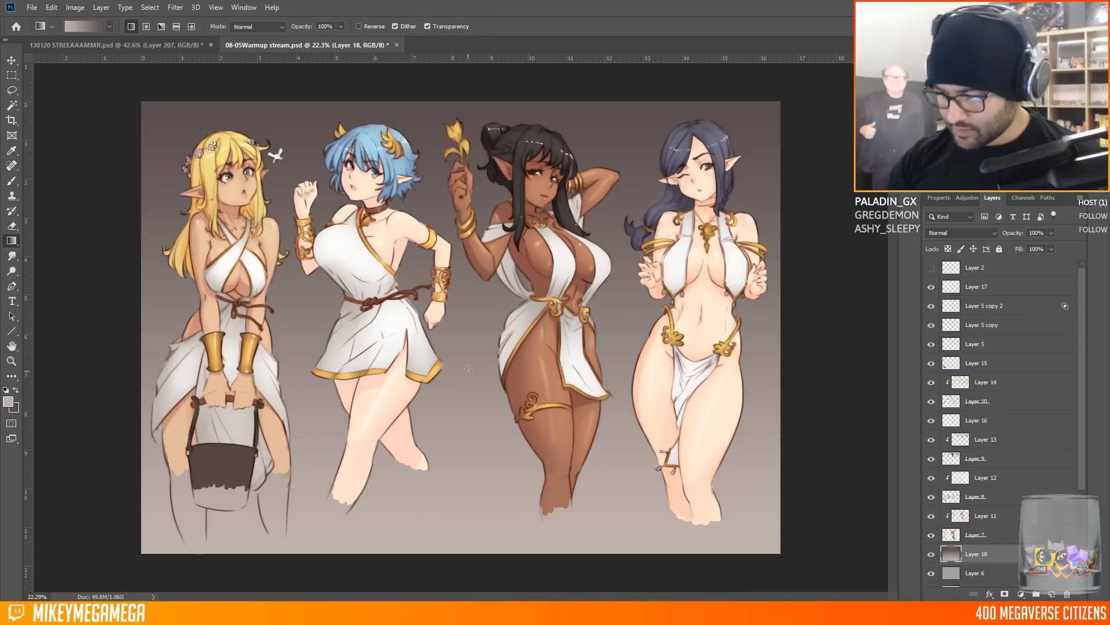
# Pick a lighter greyish brown for the dark end and redraw the vertical background gradient on Layer 18
pyautogui.moveTo(468, 370); pyautogui.dragTo(470, 104)
pyautogui.press('x')
pyautogui.click(8, 402)
pyautogui.click(689, 318)
pyautogui.press('Return')
pyautogui.moveTo(457, 405); pyautogui.dragTo(459, 102)
pyautogui.moveTo(458, 101); pyautogui.dragTo(449, 424)
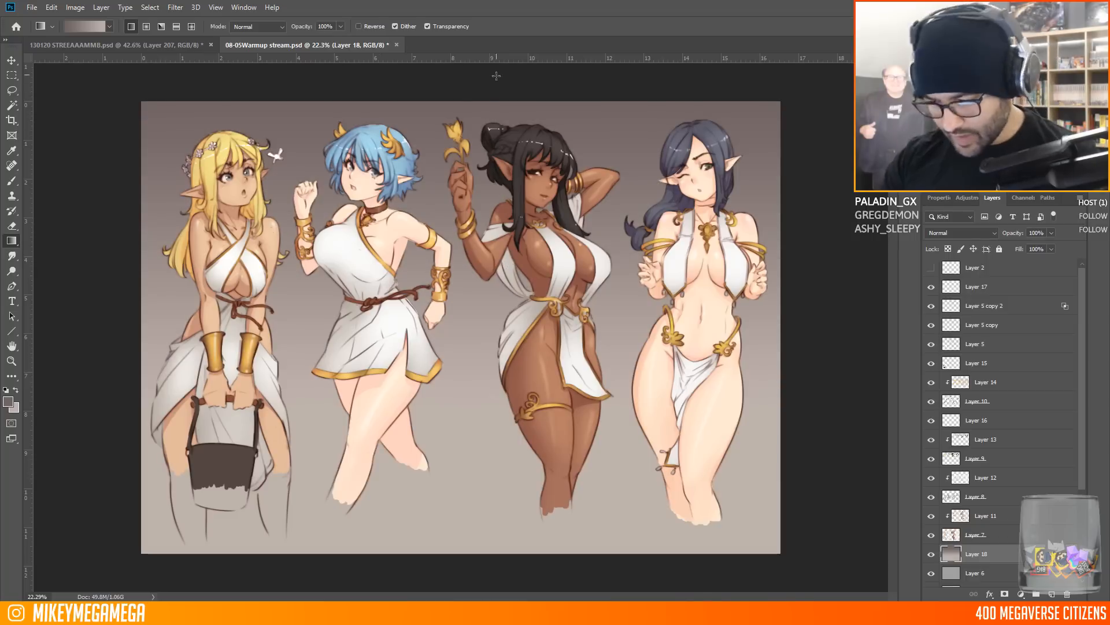
# Hide the background layers and stamp all visible artwork onto a new layer above Layer 17
pyautogui.scroll(1, 459, 328)
pyautogui.moveTo(1085, 327); pyautogui.dragTo(1083, 480)
pyautogui.moveTo(932, 580); pyautogui.dragTo(932, 426)
pyautogui.moveTo(1083, 388); pyautogui.dragTo(1086, 289)
pyautogui.click(1035, 287)
pyautogui.click(1052, 594)
pyautogui.hotkey('ctrl', 'alt', 'shift', 'e')
# Move the gradient Layer 18 directly beneath the merged artwork layer and make it visible
pyautogui.moveTo(1083, 370); pyautogui.dragTo(1083, 480)
pyautogui.moveTo(999, 424); pyautogui.dragTo(1012, 296)
pyautogui.click(931, 306)
# Lasso the blonde elf on Layer 19, shift her slightly up and to the left, and deselect
pyautogui.press('l')
pyautogui.moveTo(150, 124)
pyautogui.mouseDown()
pyautogui.moveTo(111, 470)
pyautogui.moveTo(148, 122)
pyautogui.mouseUp()
pyautogui.press('v')
pyautogui.click(985, 283)
pyautogui.moveTo(236, 371); pyautogui.dragTo(231, 361)
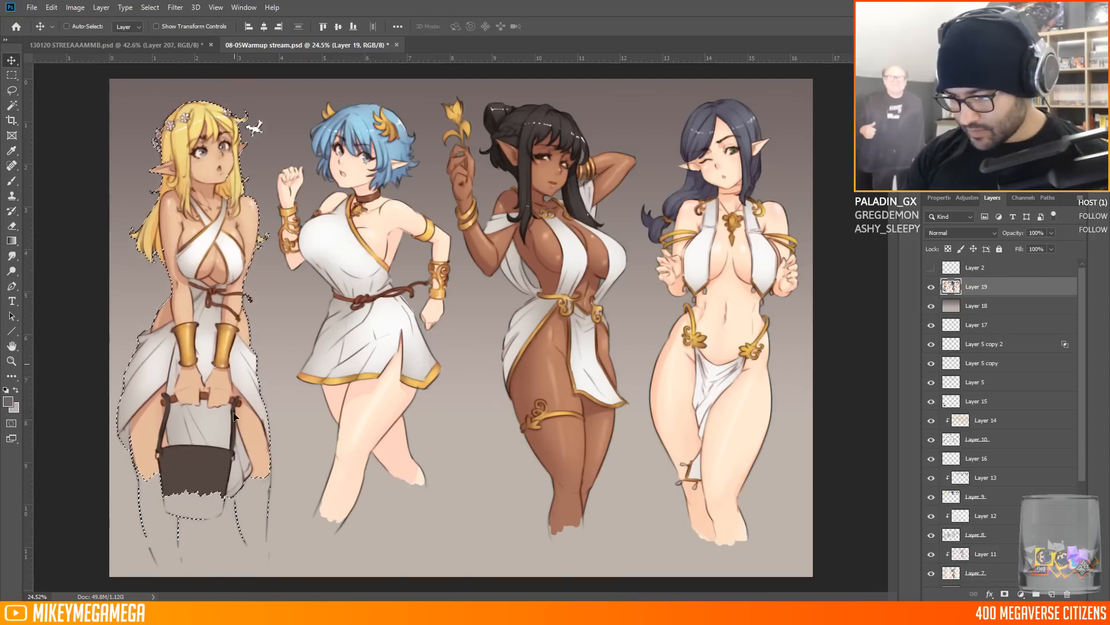
pyautogui.hotkey('ctrl', 'd')
# Save the finished 08-05Warmup stream.psd document
pyautogui.press('m')
pyautogui.scroll(2, 416, 159)
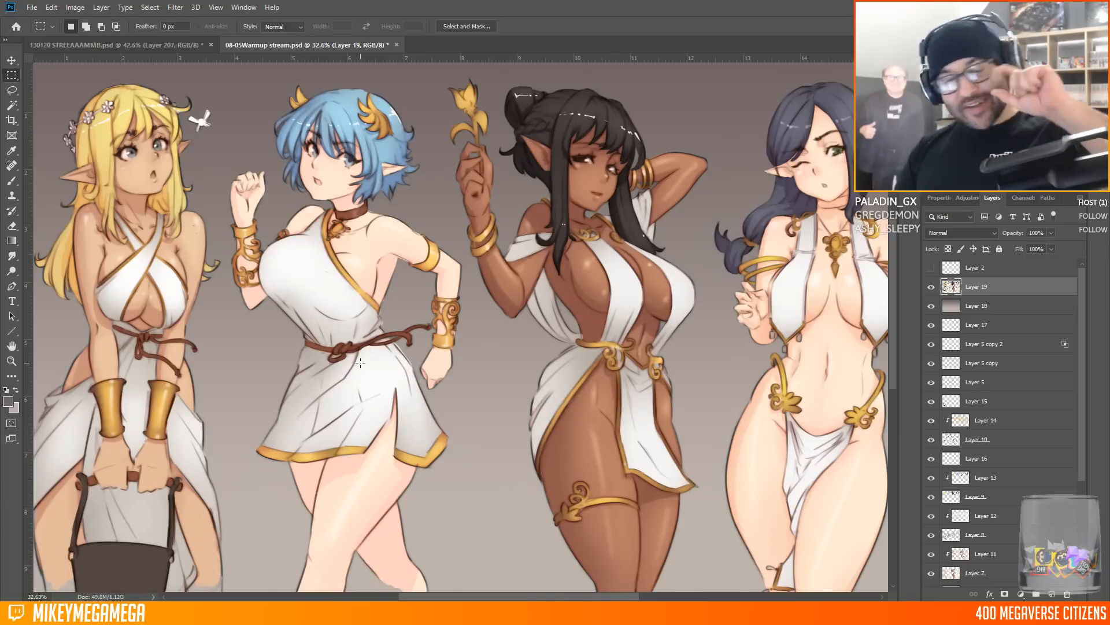
pyautogui.scroll(-1, 383, 109)
pyautogui.click(32, 7)
pyautogui.click(50, 124)
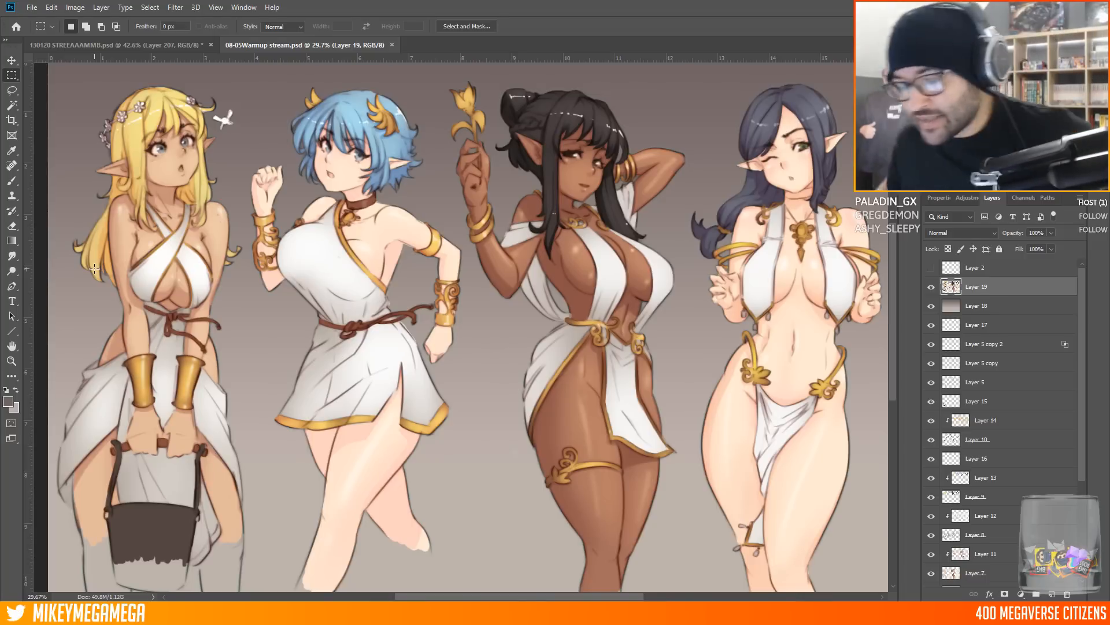
# Switch to the 130120 STREEAAAMMB.psd document and view the two armed elf characters
pyautogui.hotkey('ctrl', 'Tab')
pyautogui.hotkey('ctrl', 'Tab')
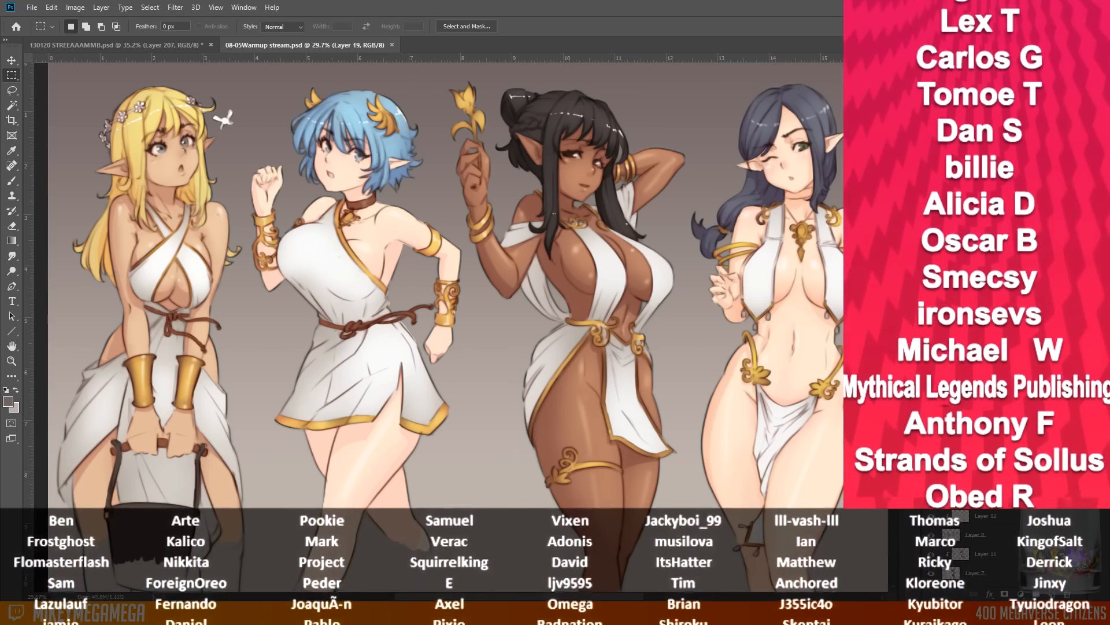
pyautogui.scroll(1, 452, 140)
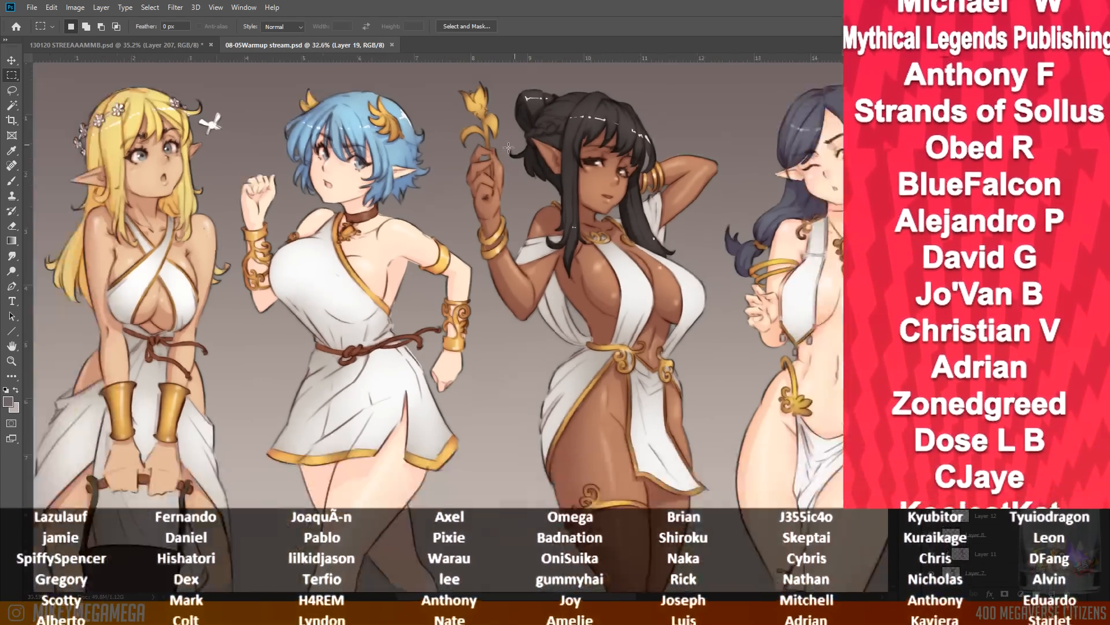
pyautogui.click(93, 44)
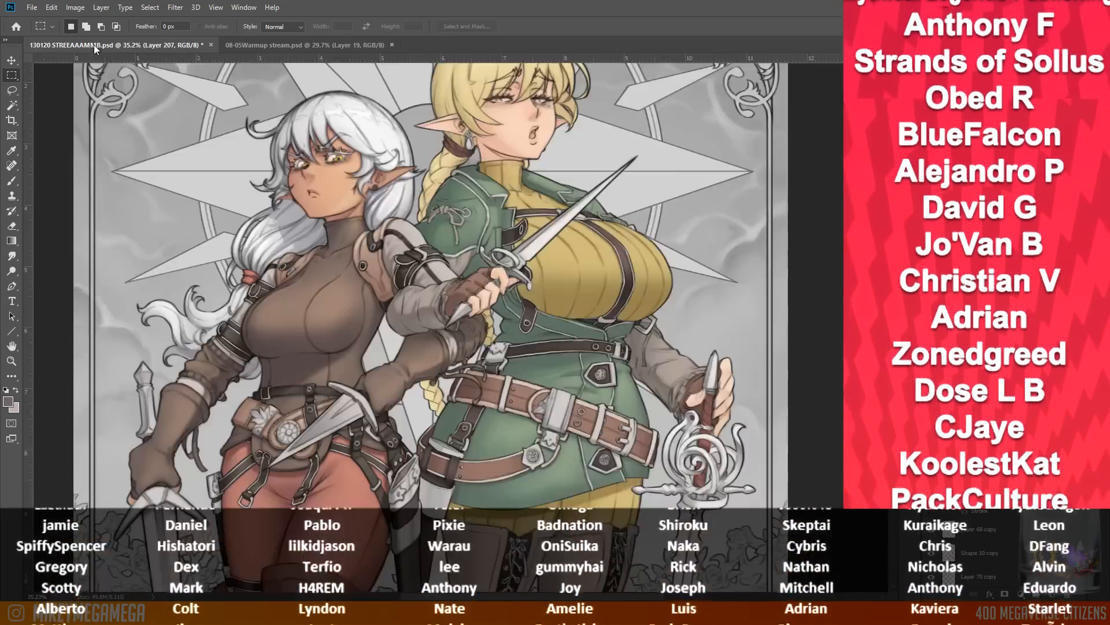
pyautogui.scroll(-3, 544, 329)
pyautogui.scroll(3, 543, 328)
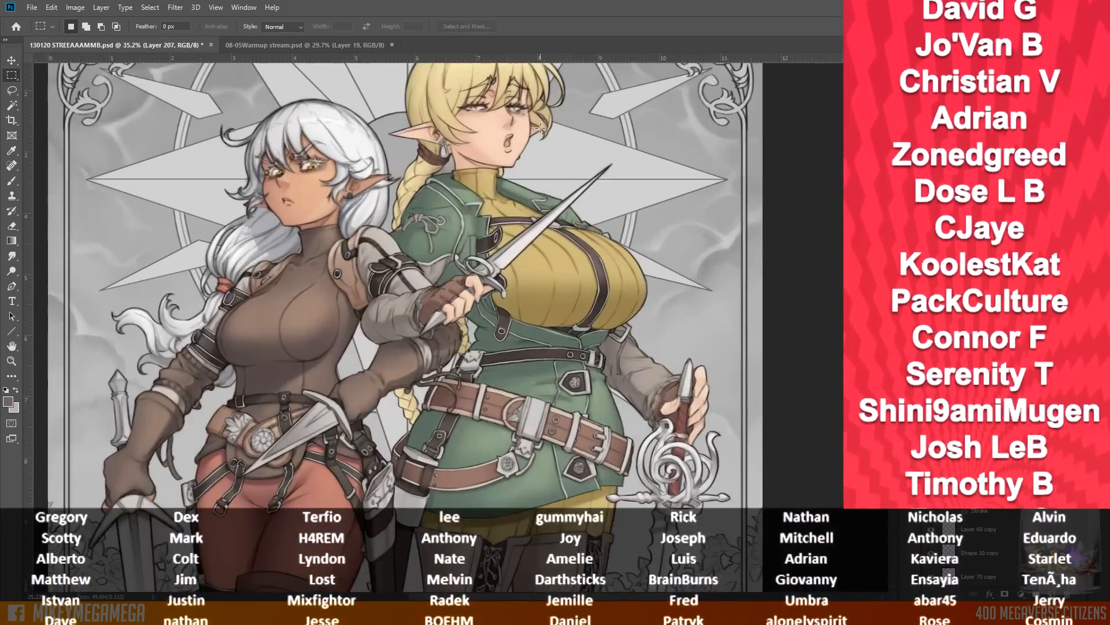
# Compare the 08-05Warmup stream.psd illustration with the 130120 STREEAAAMMB.psd drawing, ending on the full four-elf canvas
pyautogui.click(305, 45)
pyautogui.scroll(-3, 421, 127)
pyautogui.click(145, 45)
pyautogui.scroll(-3, 578, 242)
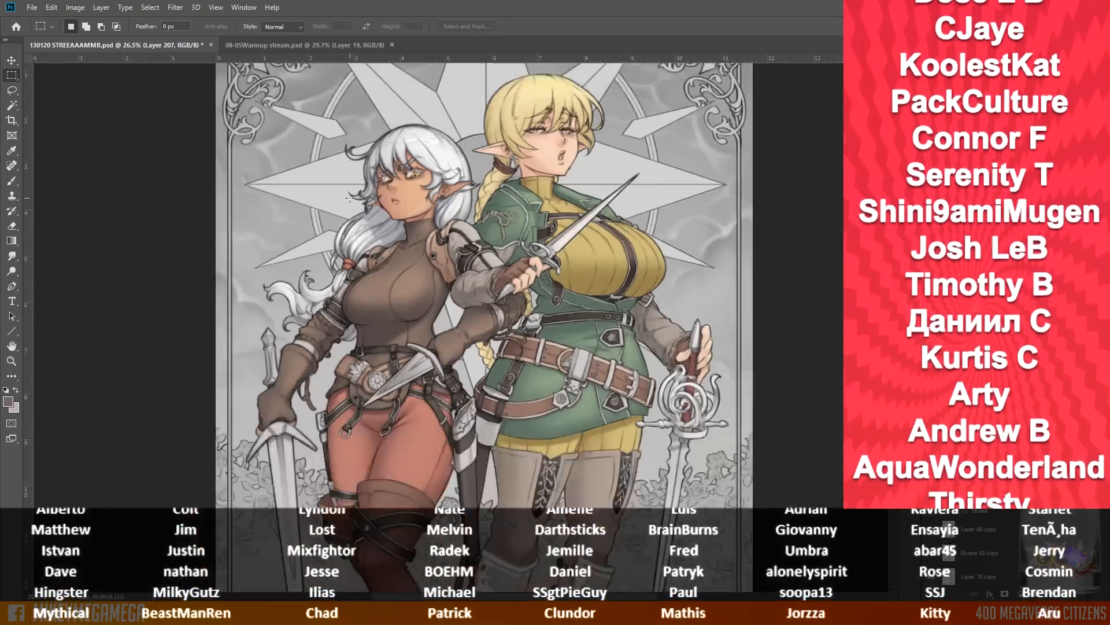
pyautogui.scroll(2, 578, 243)
pyautogui.scroll(-2, 292, 78)
pyautogui.click(300, 45)
pyautogui.scroll(-2, 329, 72)
pyautogui.scroll(2, 480, 132)
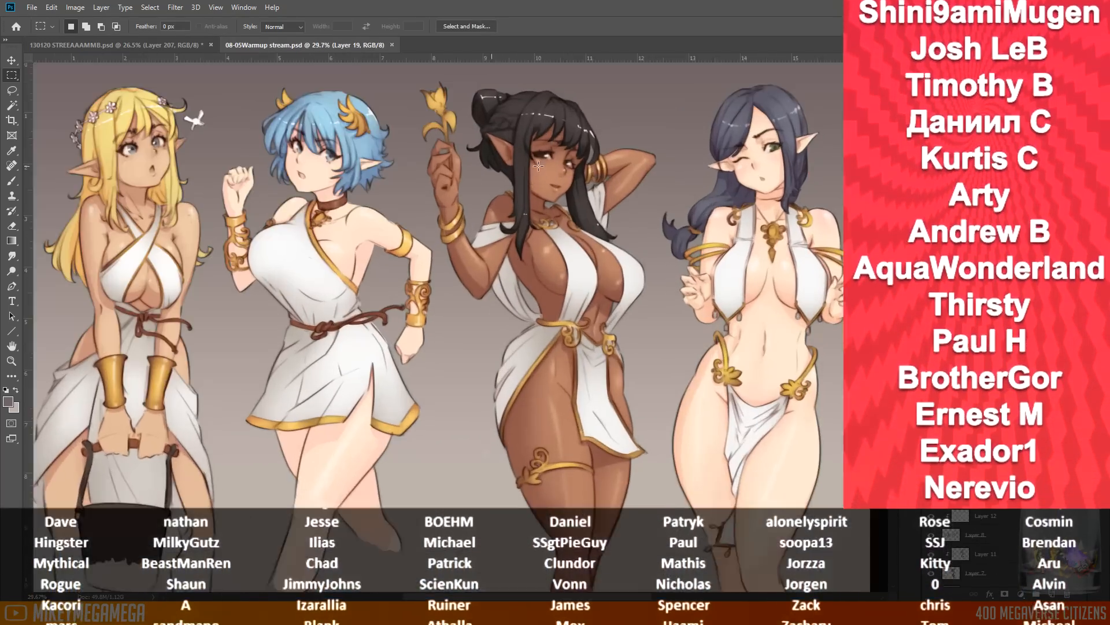
pyautogui.scroll(-1, 491, 137)
pyautogui.click(150, 45)
pyautogui.click(272, 45)
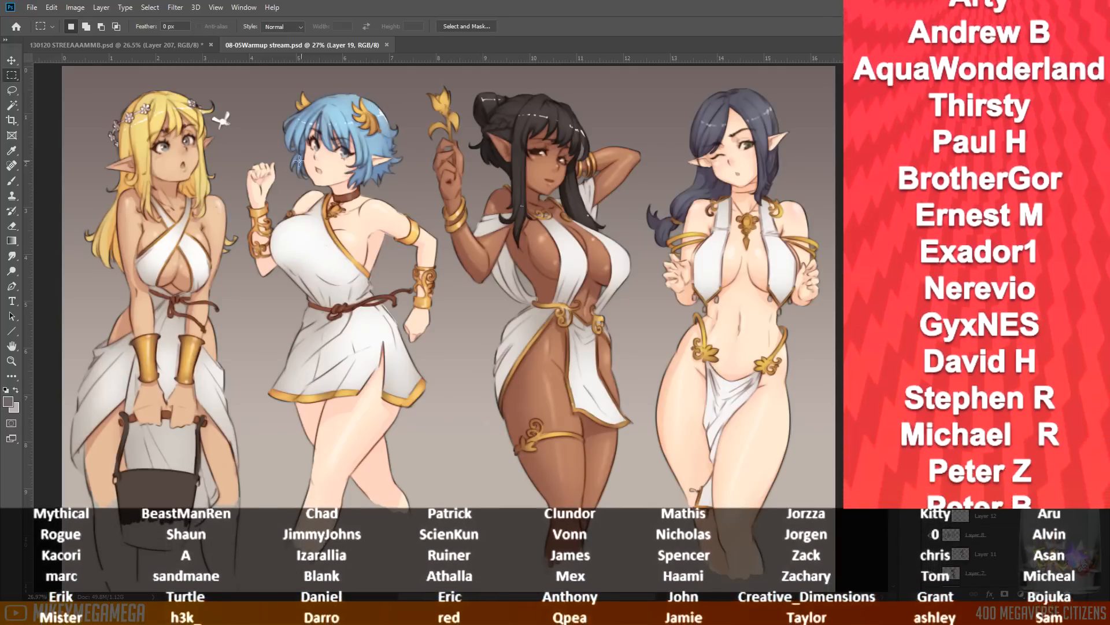
pyautogui.scroll(-1, 492, 137)
pyautogui.scroll(1, 452, 138)
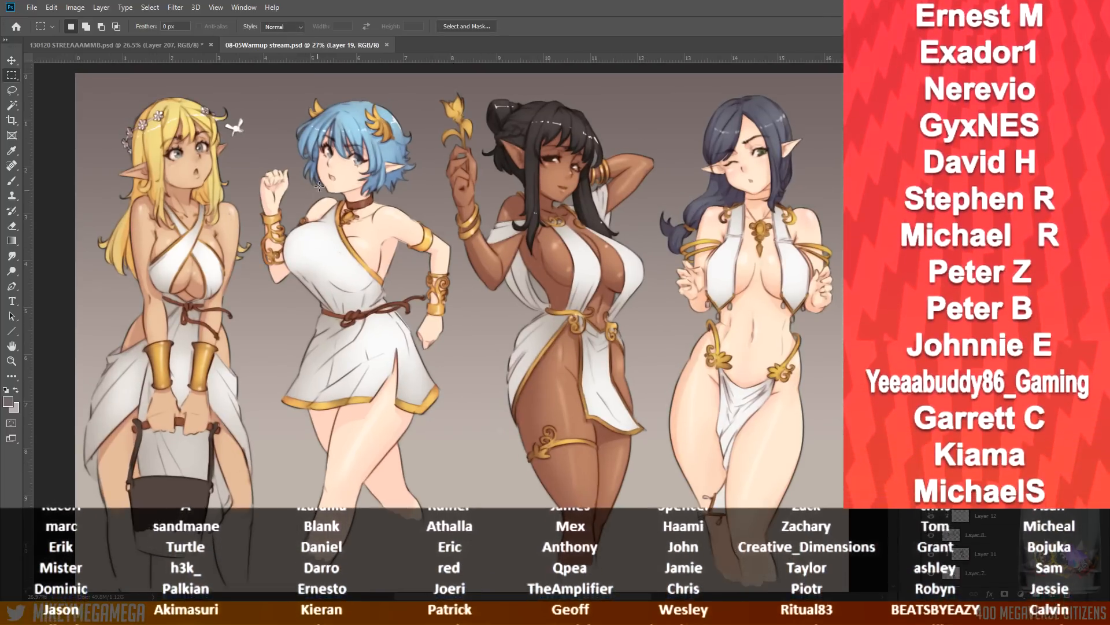
pyautogui.scroll(-1, 513, 133)
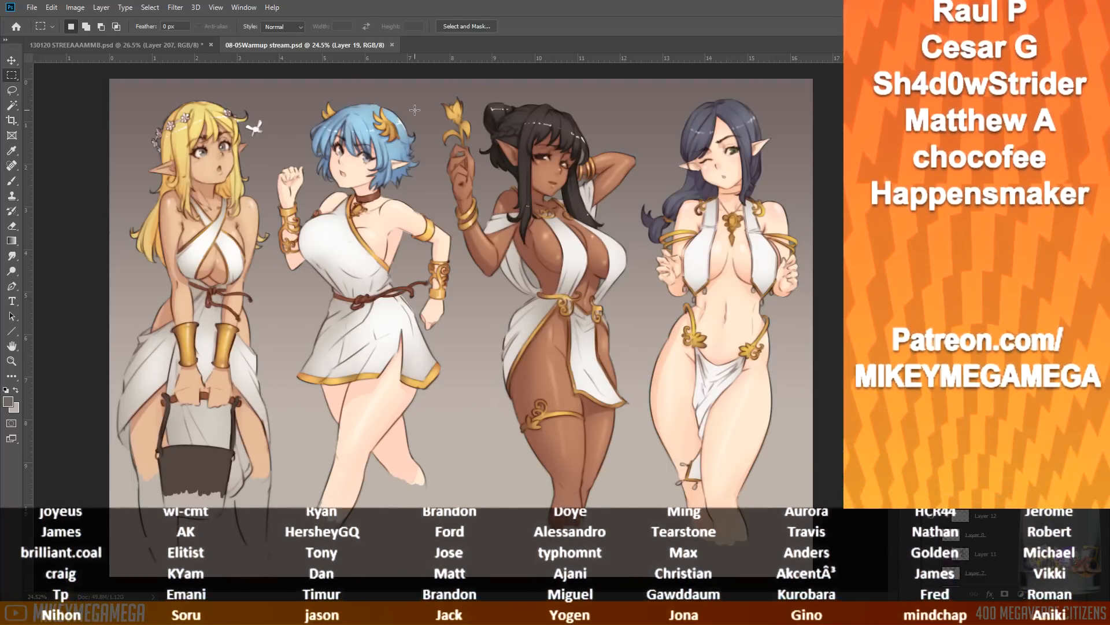
pyautogui.hotkey('alt', 'Tab')
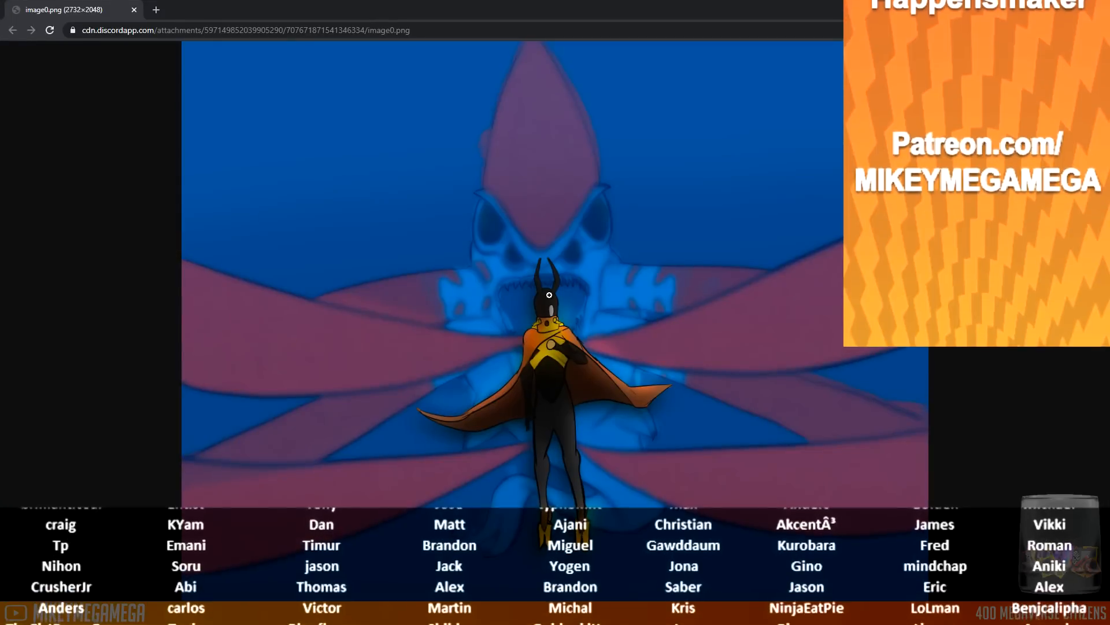
pyautogui.hotkey('alt', 'Tab')
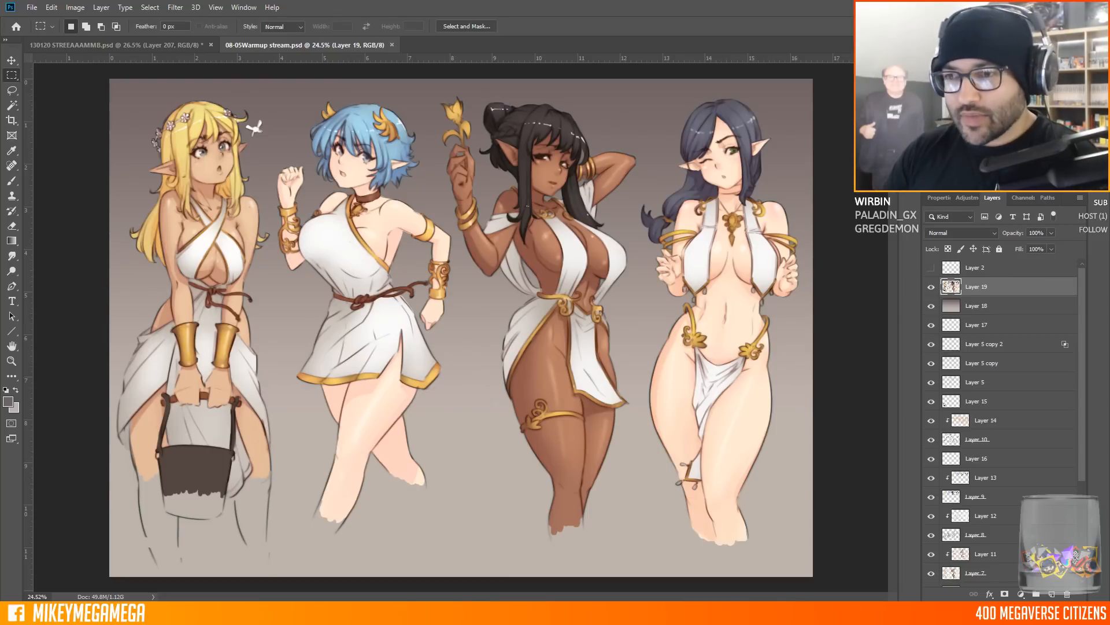
pyautogui.click(32, 7)
pyautogui.moveTo(78, 165)
pyautogui.click(203, 210)
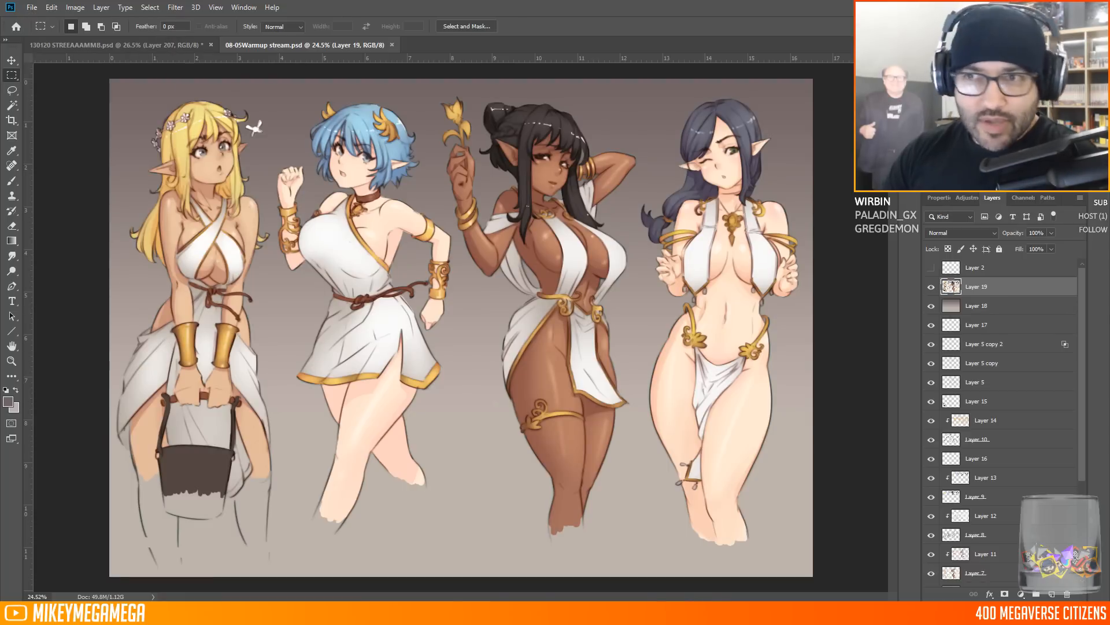
# Add a new empty layer directly above Layer 19 in the warm-up document
pyautogui.click(1052, 594)
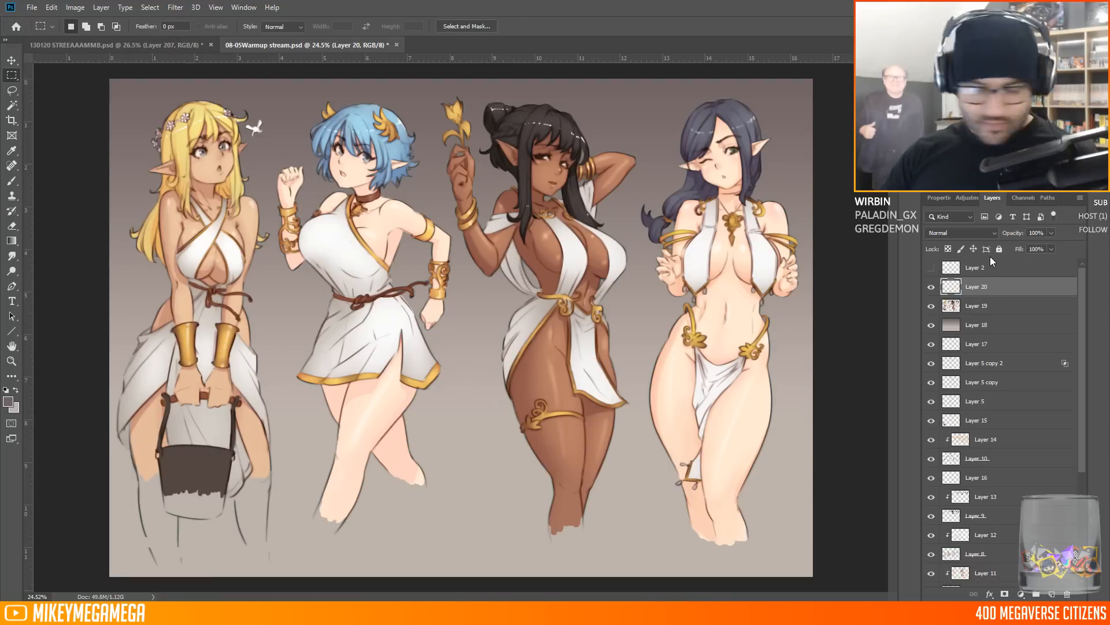
# Review the two armed elves in 130120 STREEAAAMMB.psd against the four elves in the warm-up document
pyautogui.click(84, 45)
pyautogui.scroll(2, 77, 75)
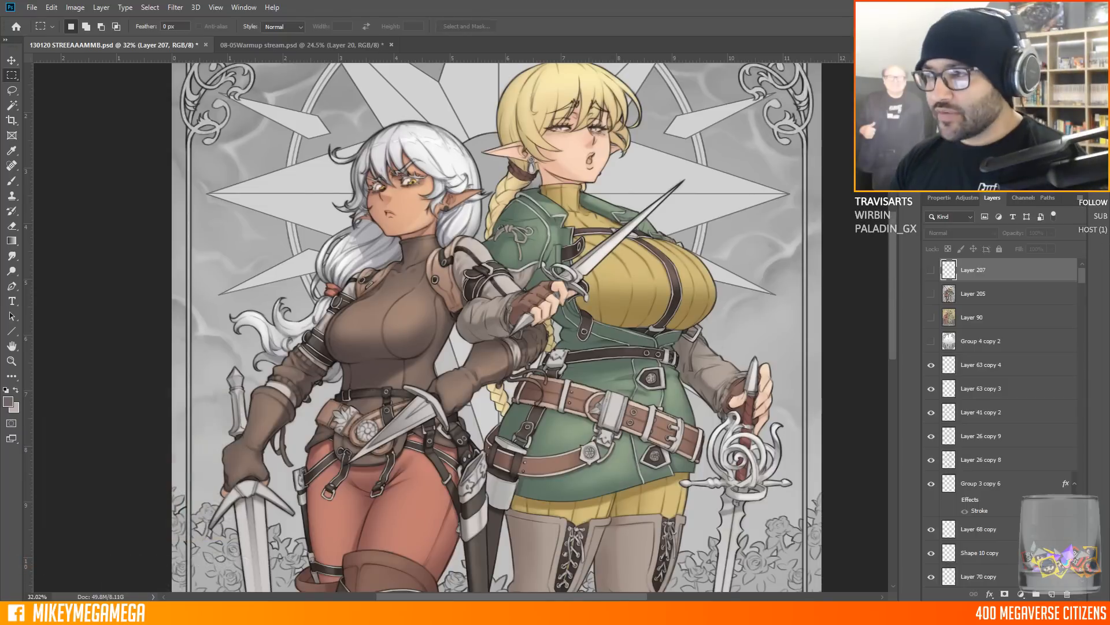
pyautogui.hotkey('ctrl', 'Tab')
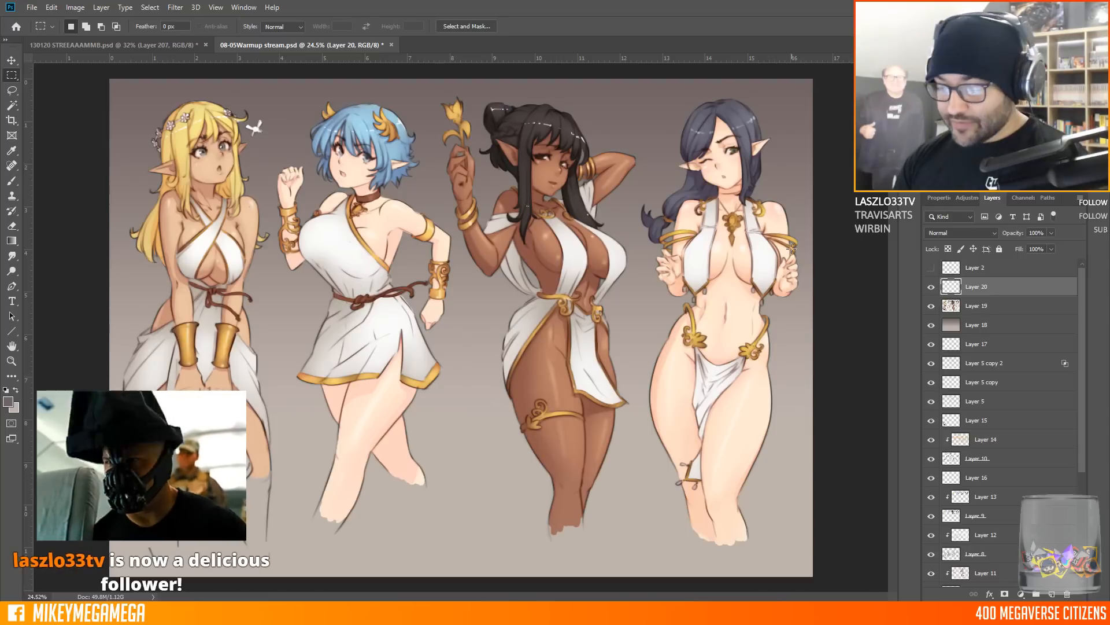
pyautogui.scroll(-1, 578, 174)
pyautogui.scroll(2, 564, 177)
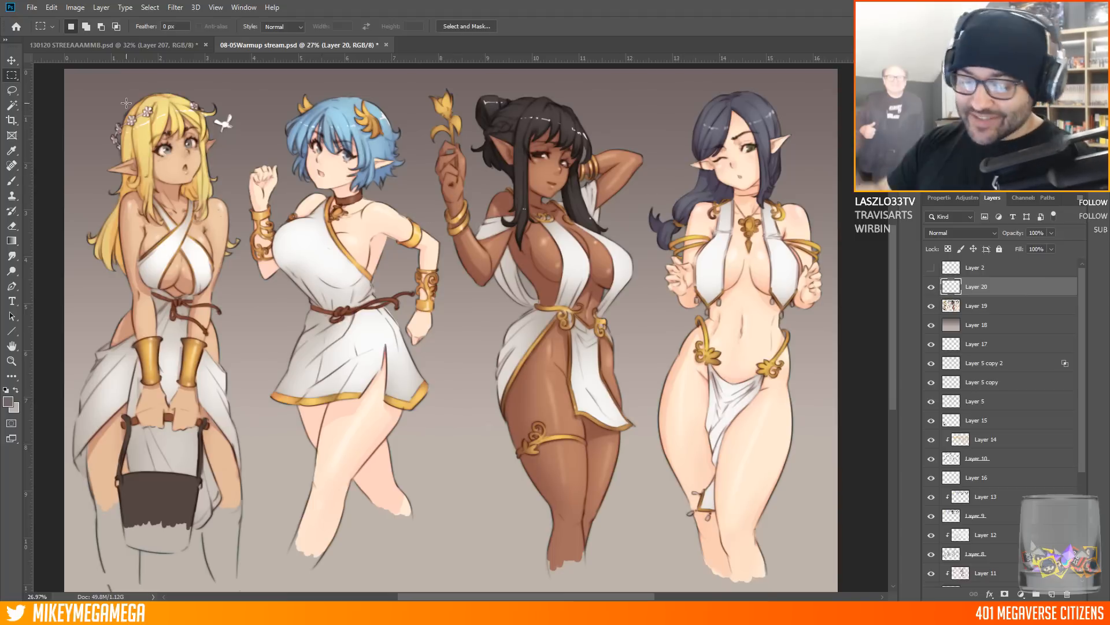
pyautogui.click(151, 45)
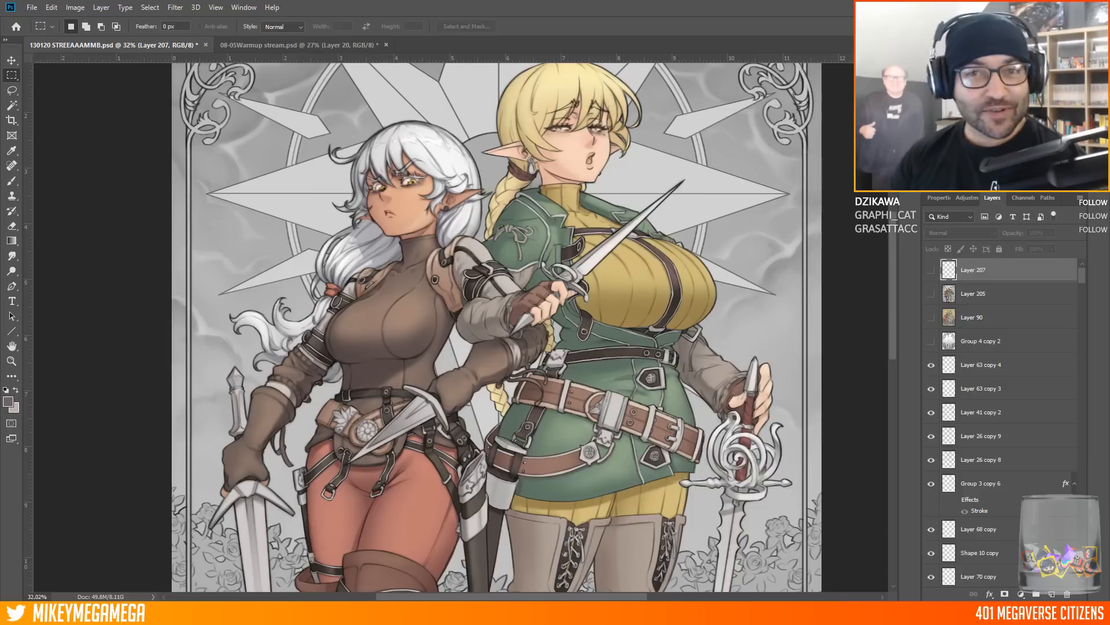
pyautogui.click(295, 45)
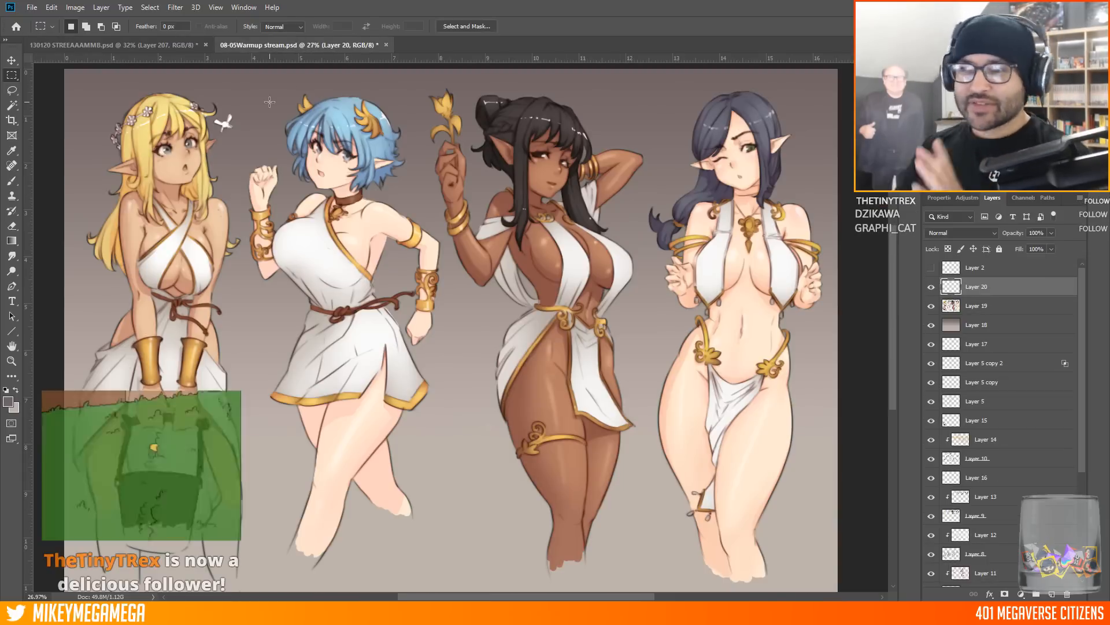